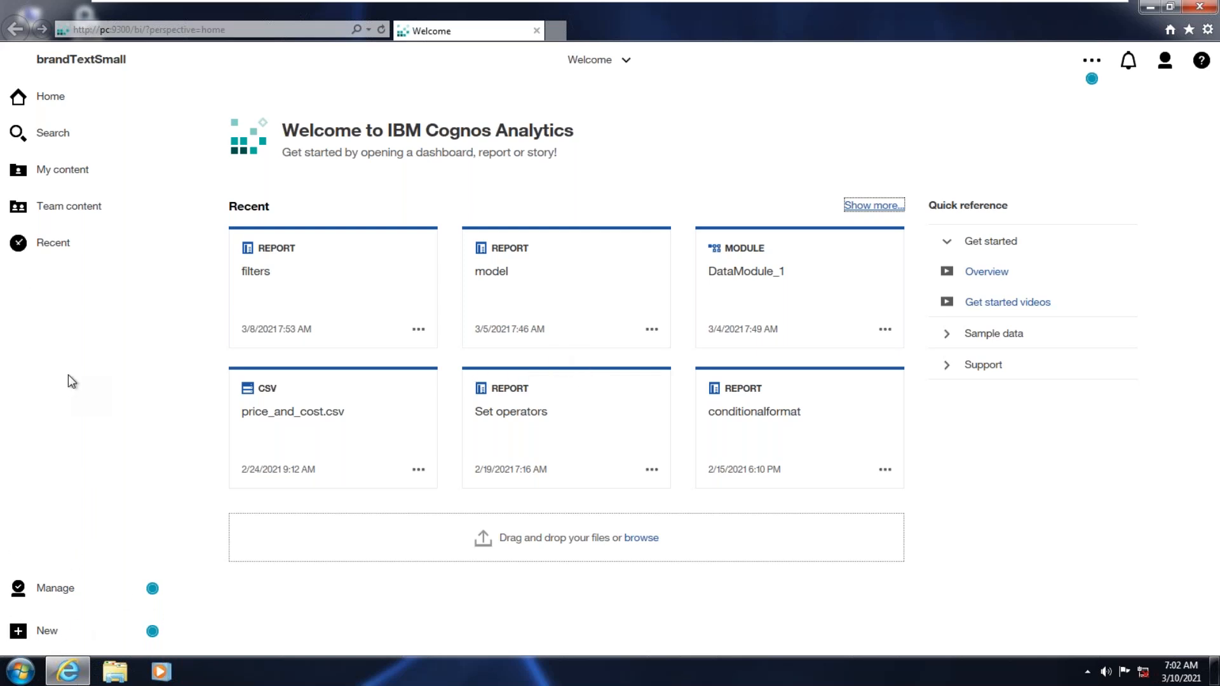
left_click(17, 632)
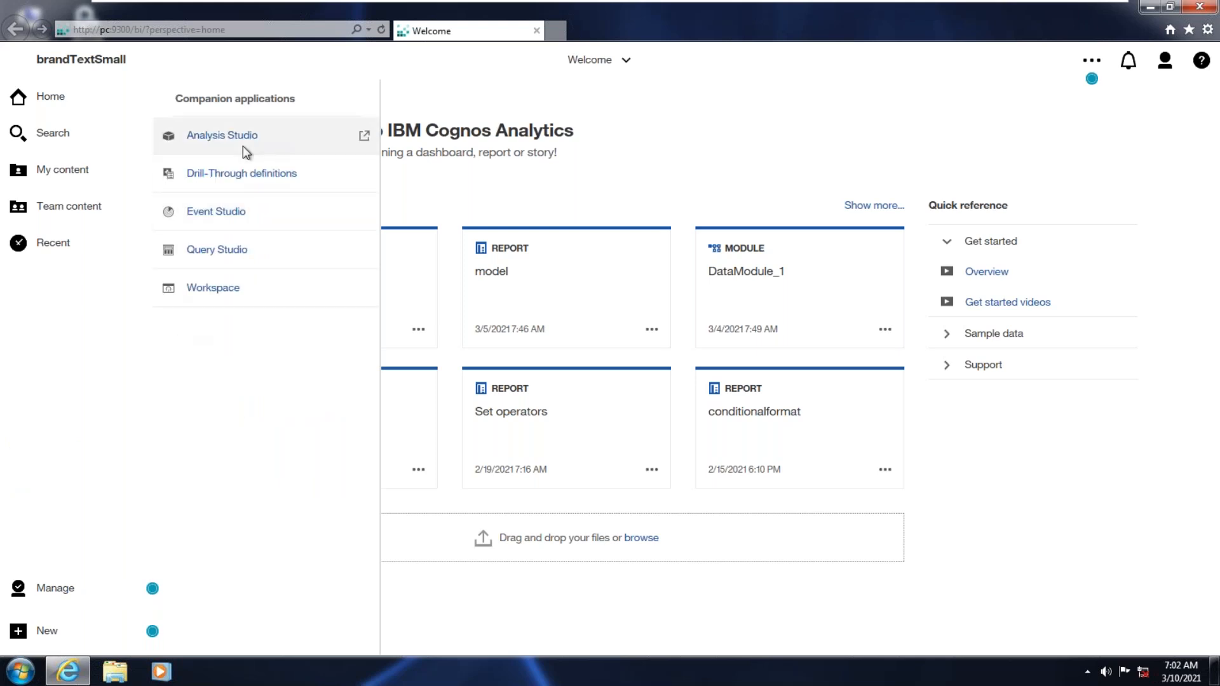
left_click(199, 250)
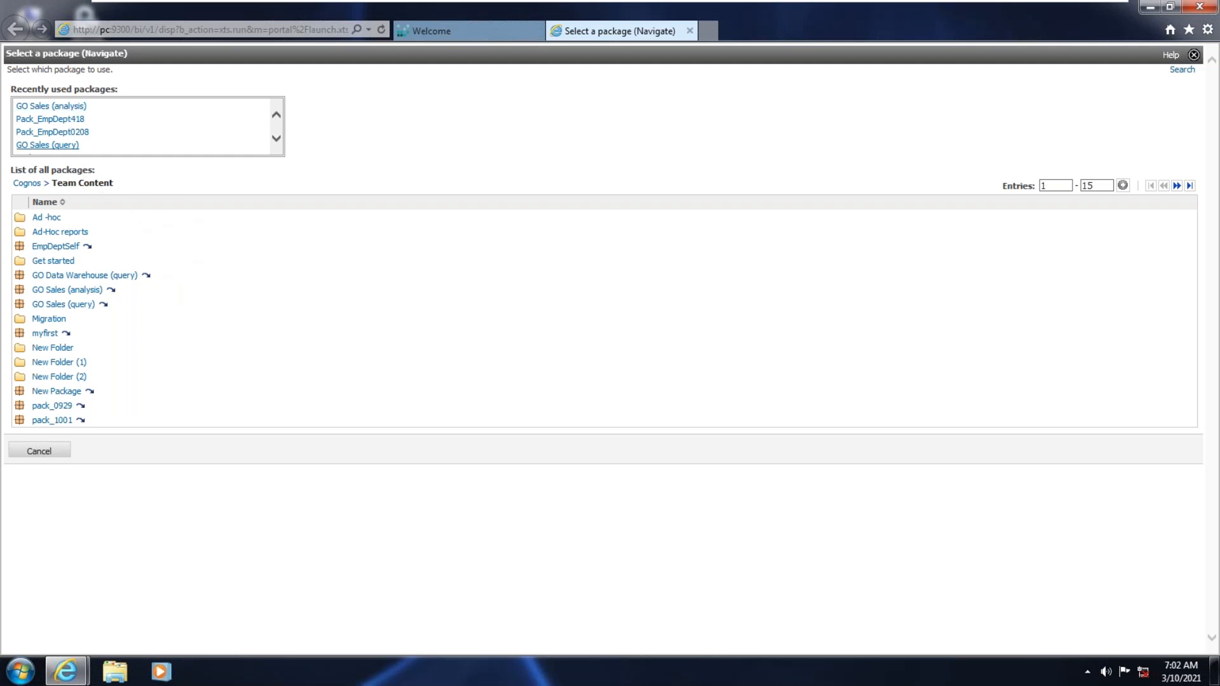
left_click(33, 146)
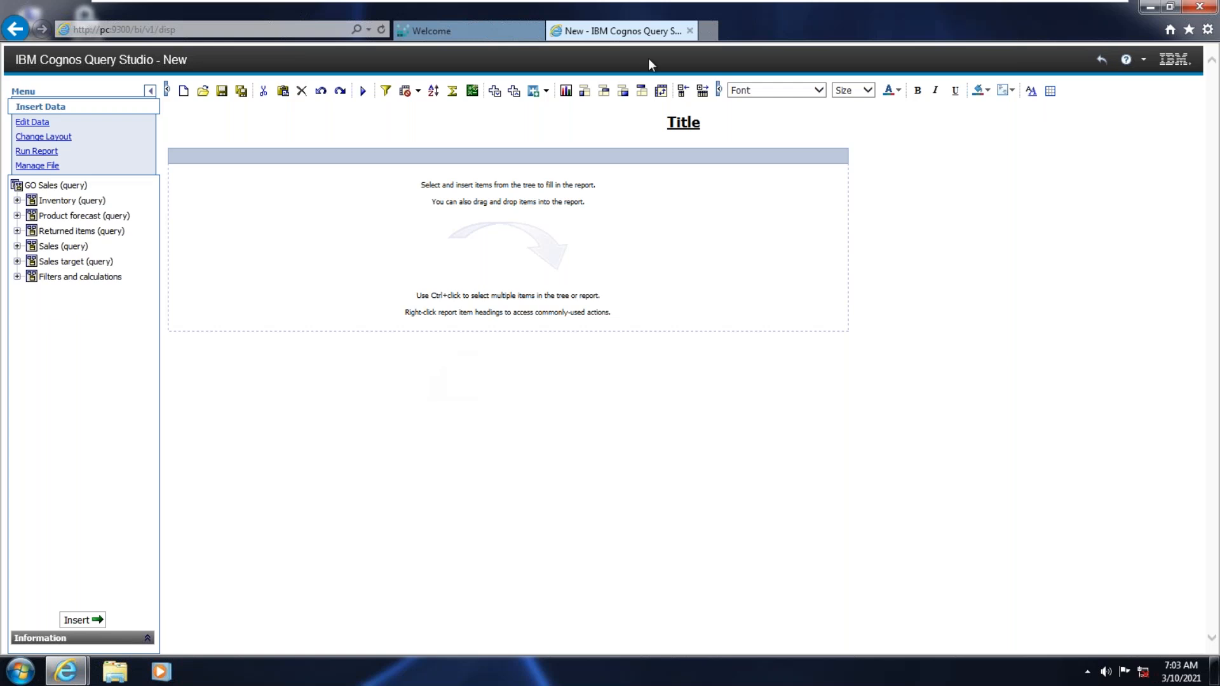
left_click(691, 32)
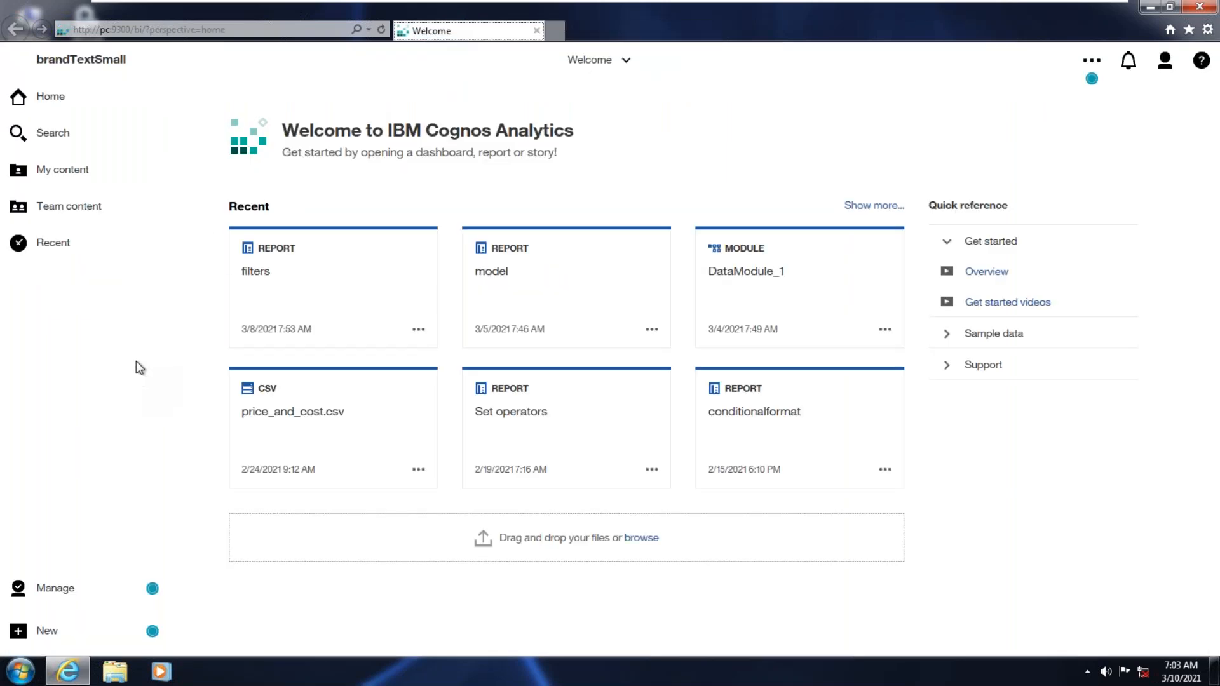
Create a new Query Studio report based on the GO Sales (query) package.
left_click(17, 632)
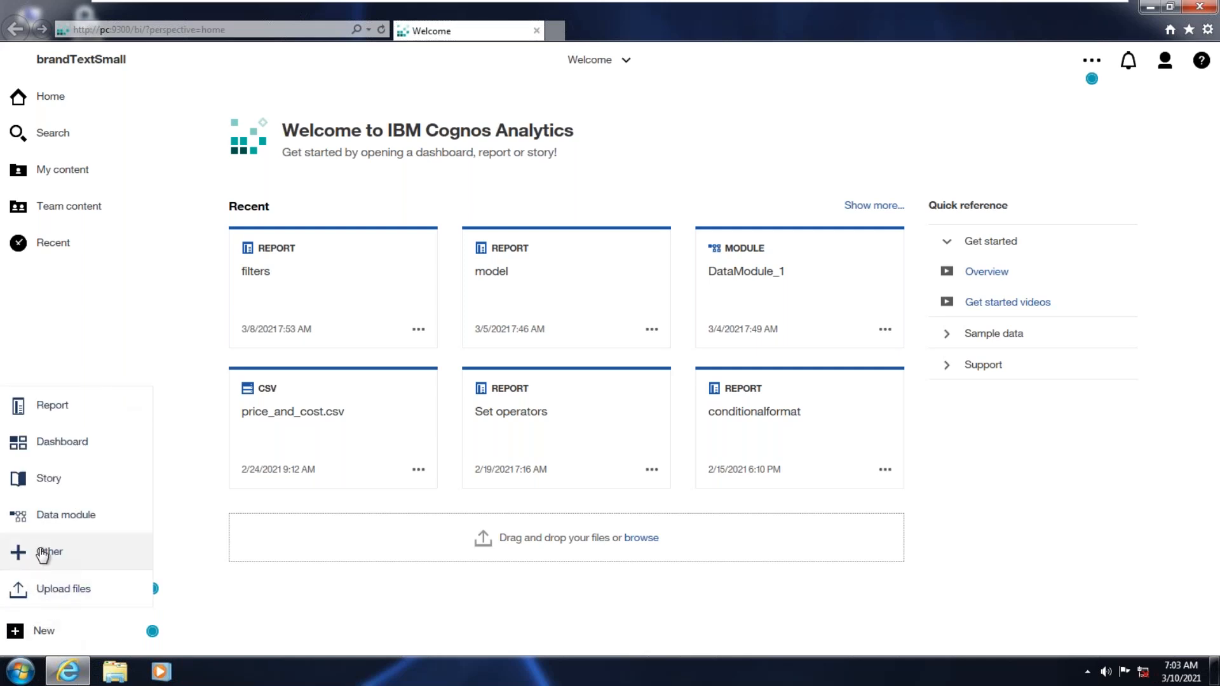
left_click(43, 553)
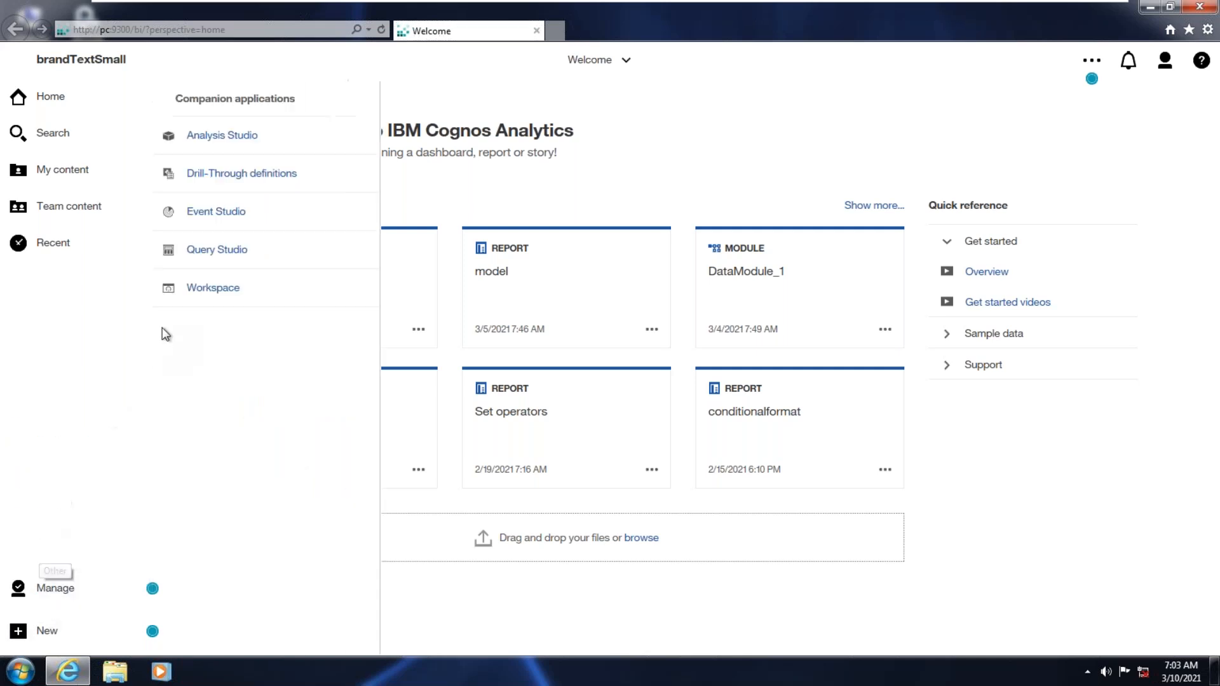
left_click(212, 250)
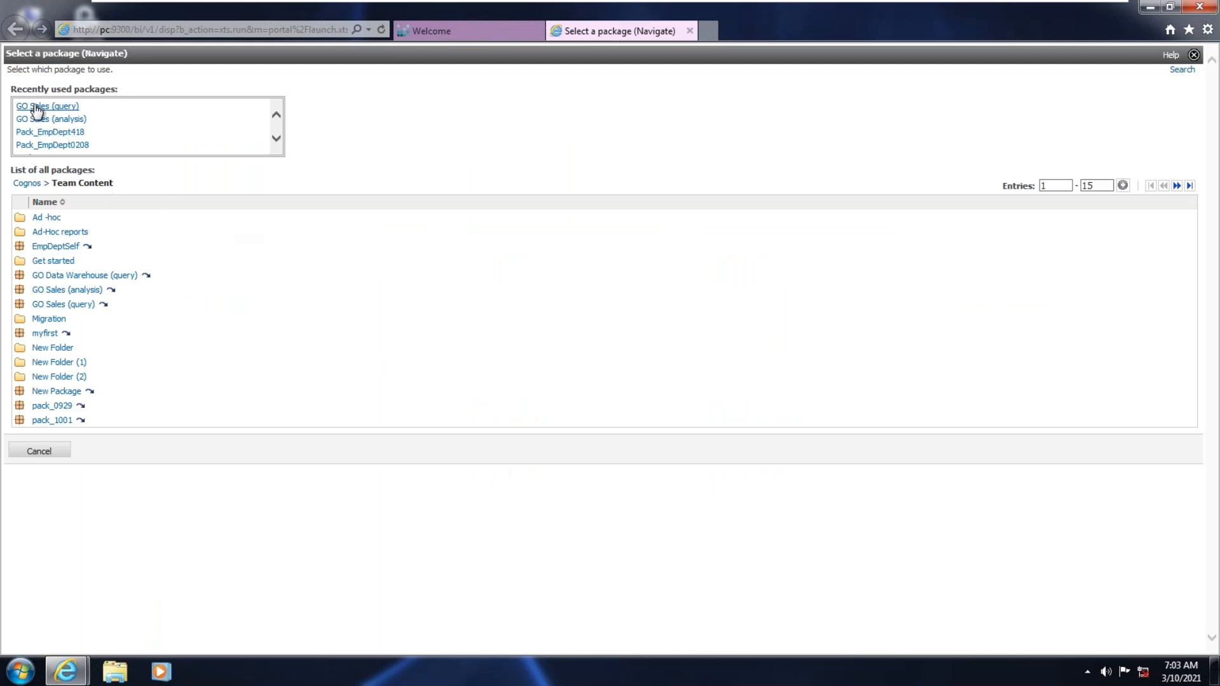
left_click(41, 106)
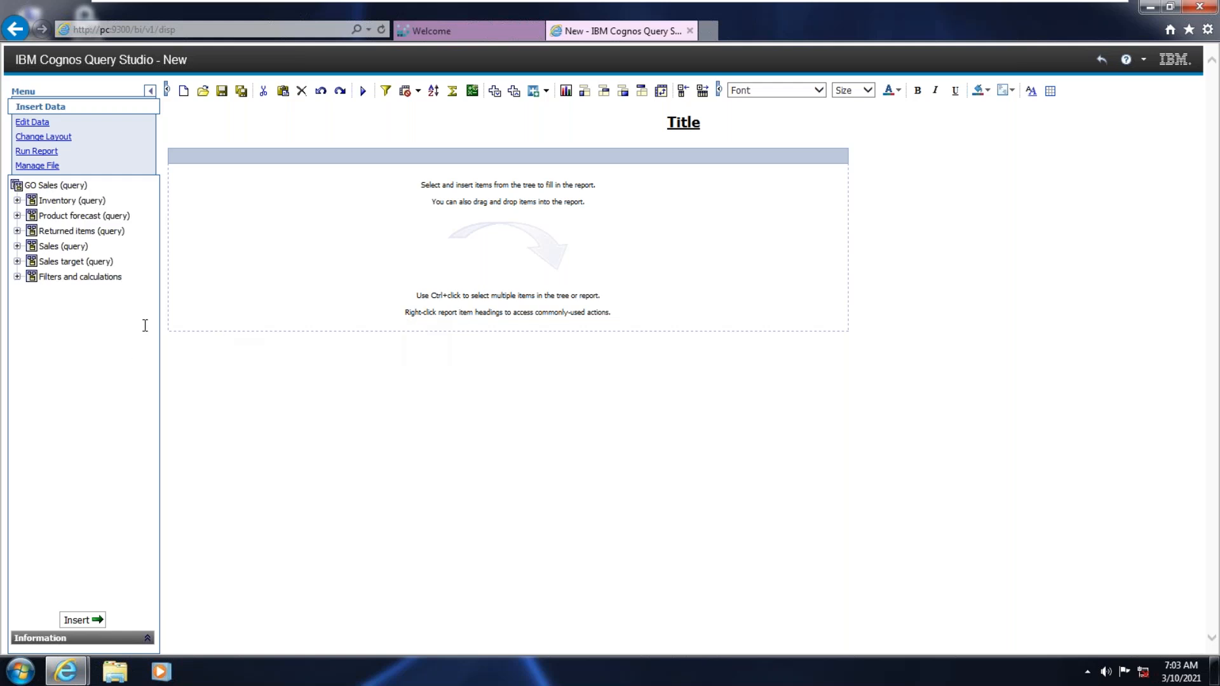
Insert Product line, Product type and Product from the Products query subject of Sales (query) into the report.
left_click(17, 247)
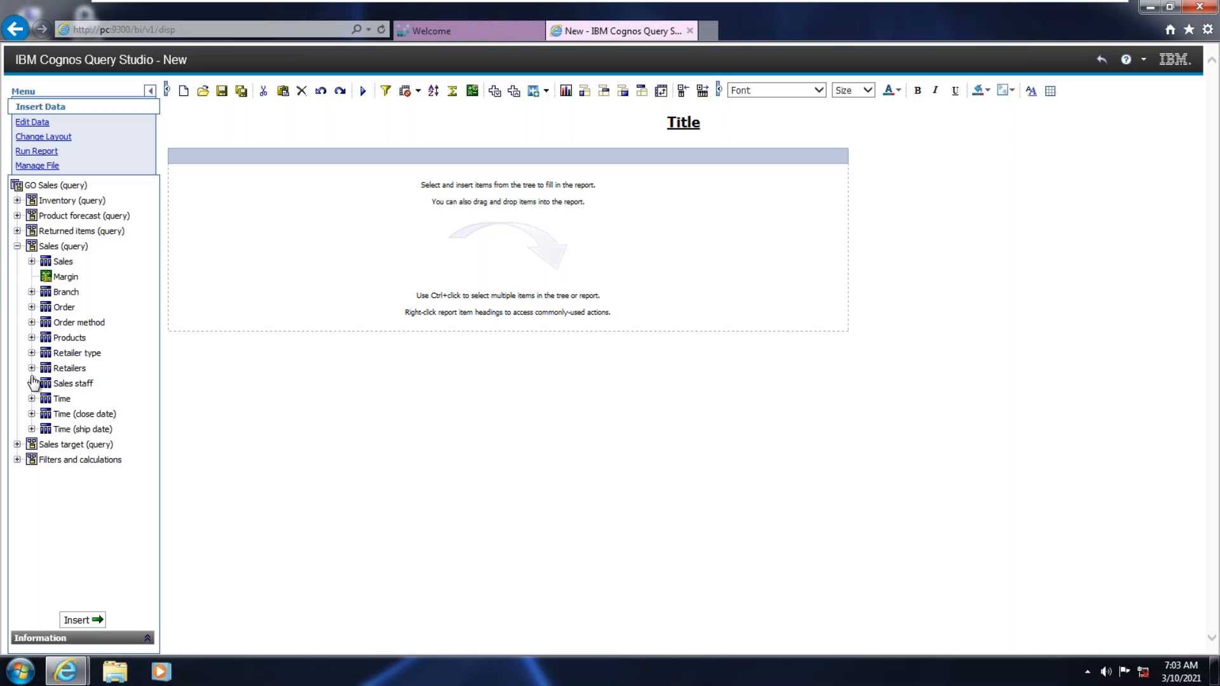
left_click(31, 338)
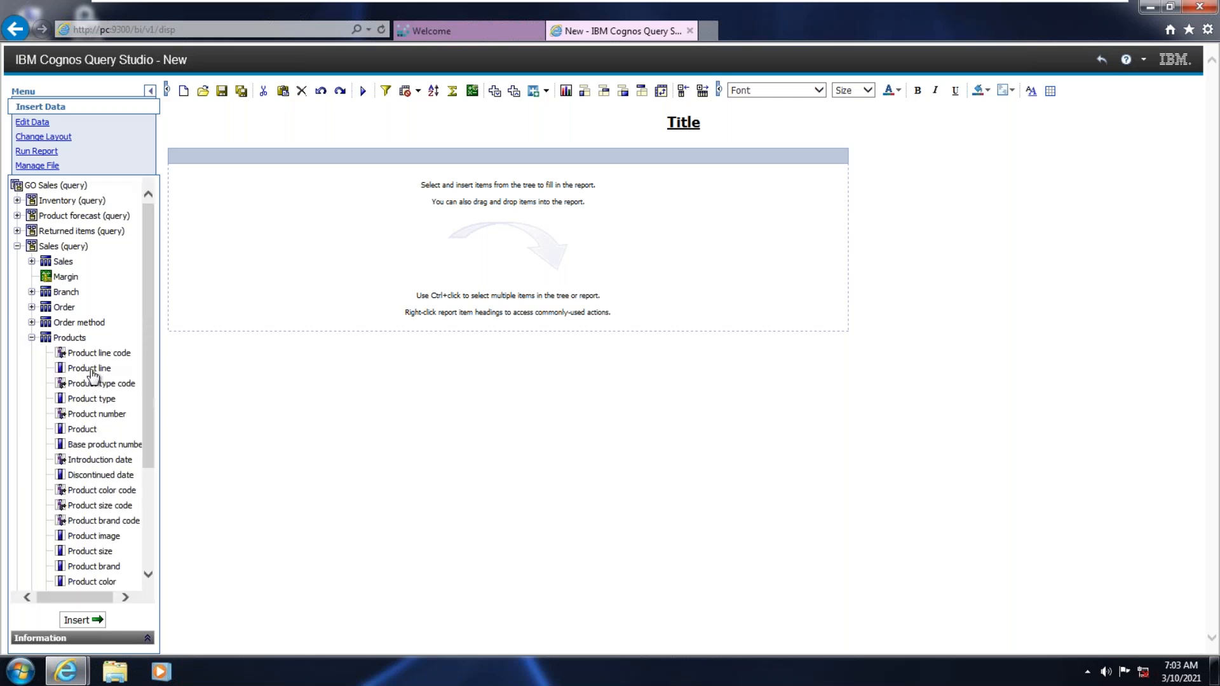
double_click(91, 369)
left_click(90, 398)
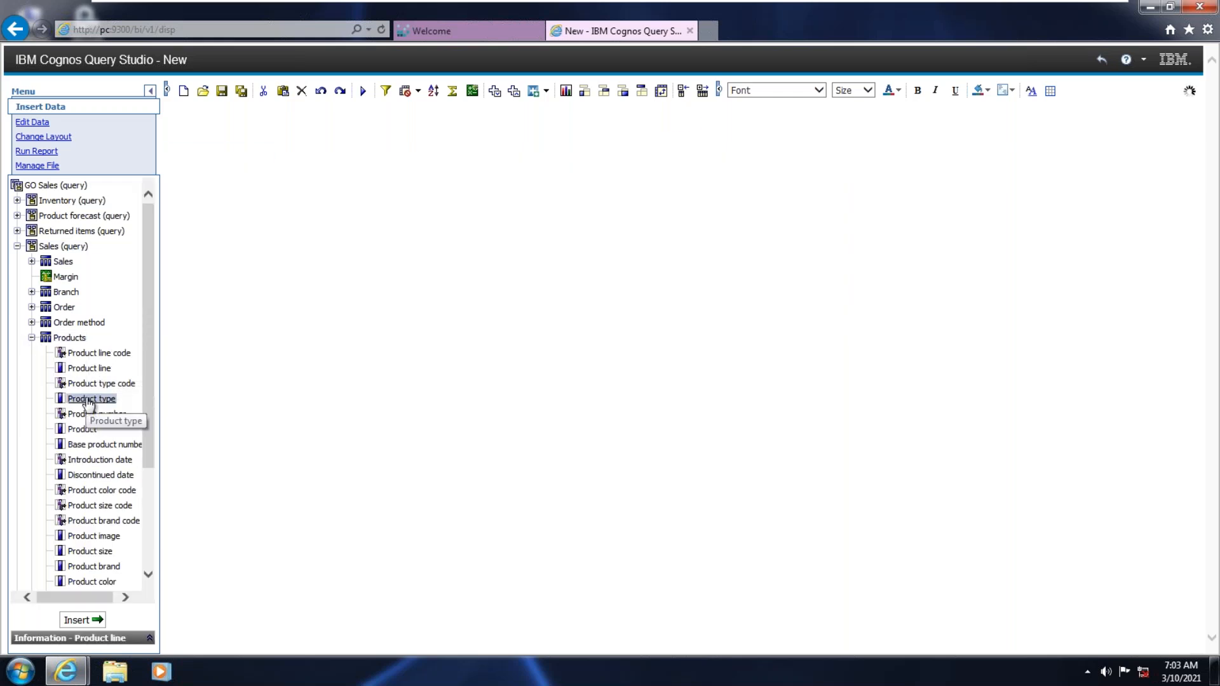
double_click(91, 399)
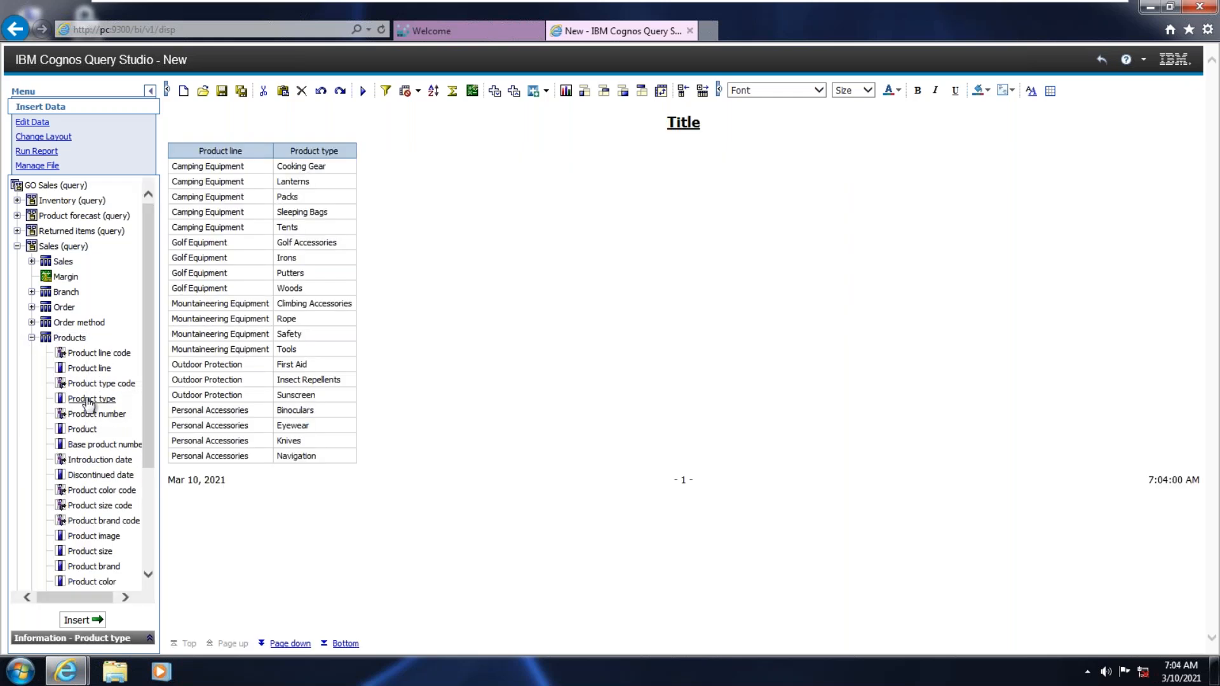
double_click(87, 428)
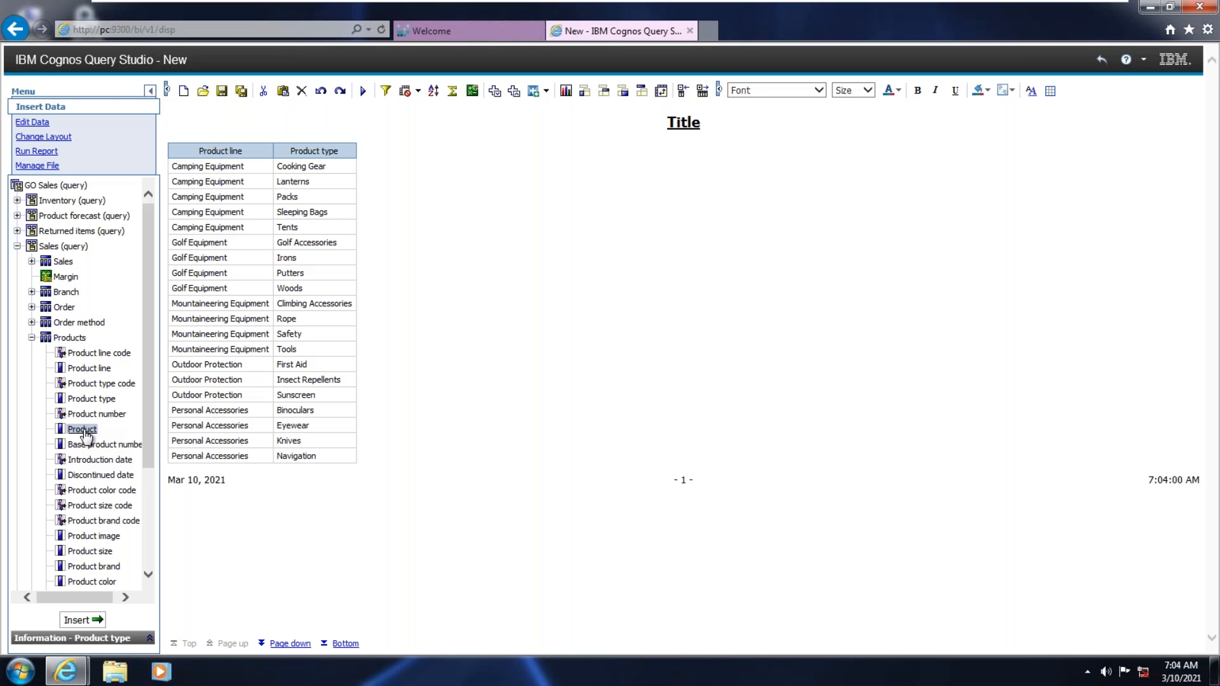
Collapse Products and add the Gross profit measure from the Sales query subject as a report column.
left_click(31, 339)
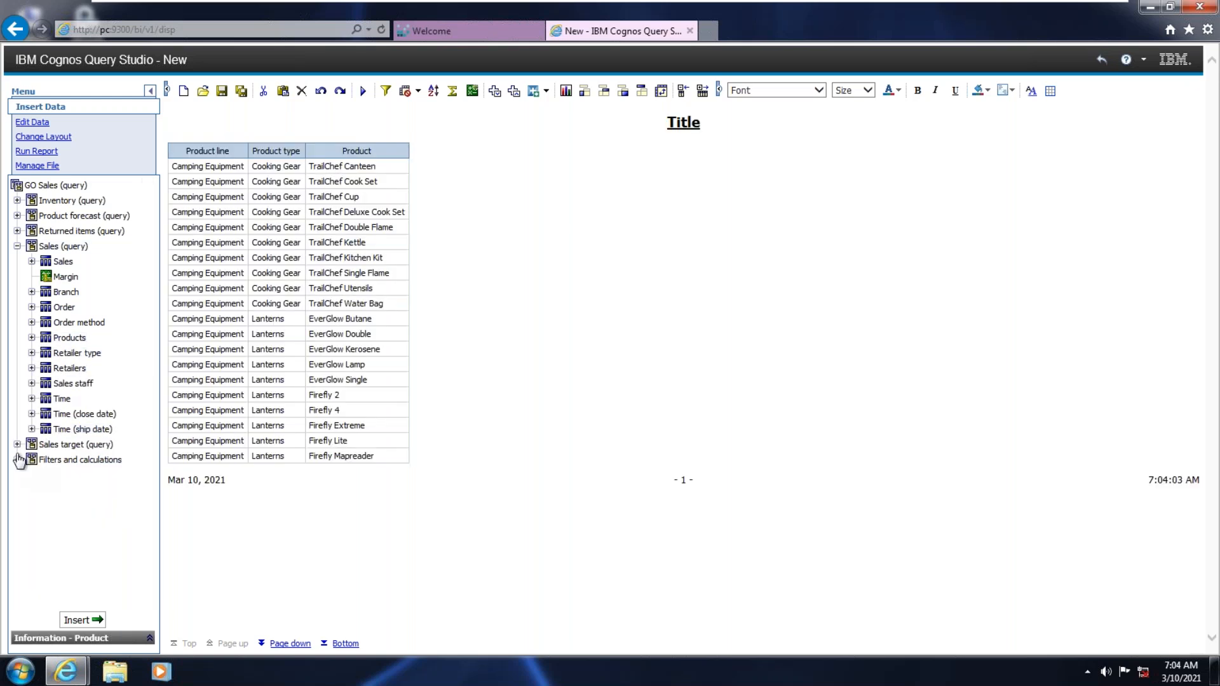
left_click(32, 262)
left_click(93, 323)
double_click(89, 368)
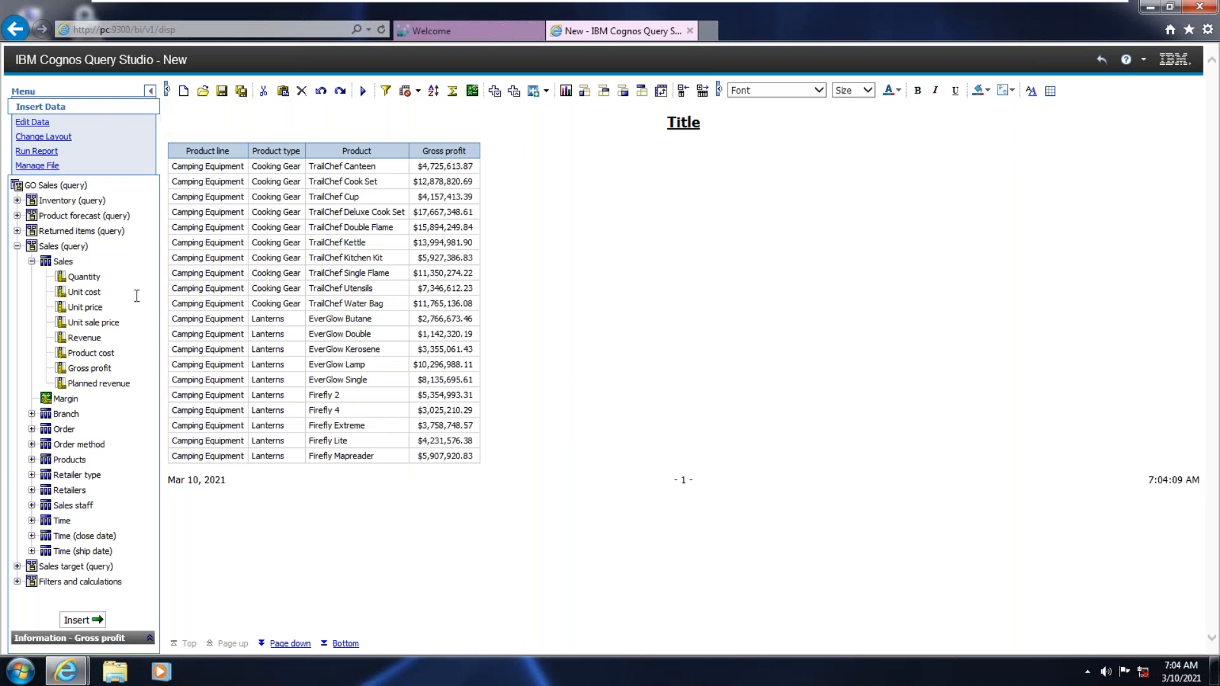
Undo the column insertions back to the empty report, and redo them to restore all four columns.
left_click(321, 91)
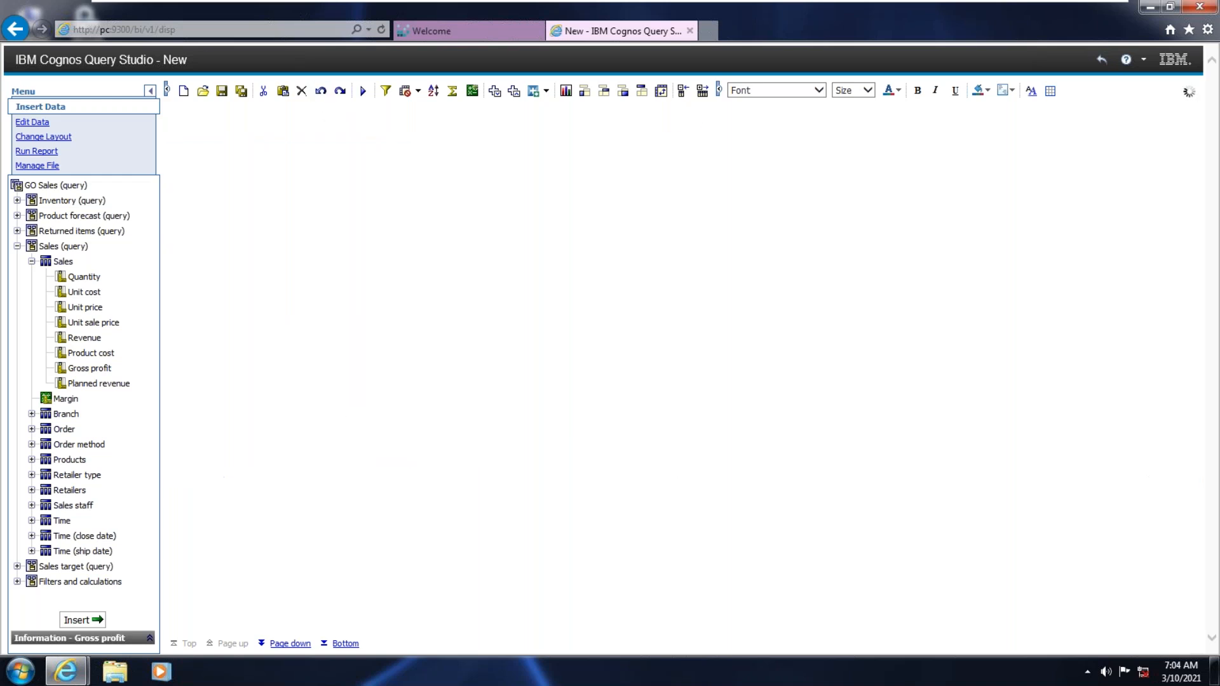
left_click(321, 91)
left_click(323, 93)
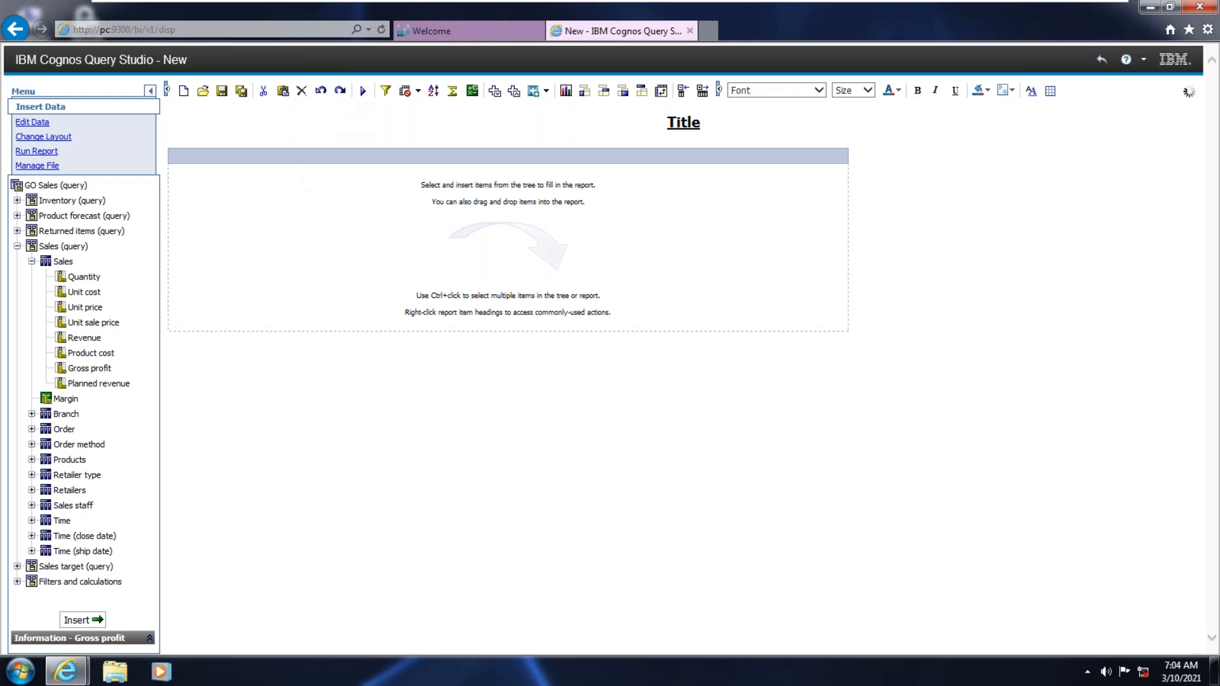
left_click(340, 91)
left_click(340, 91)
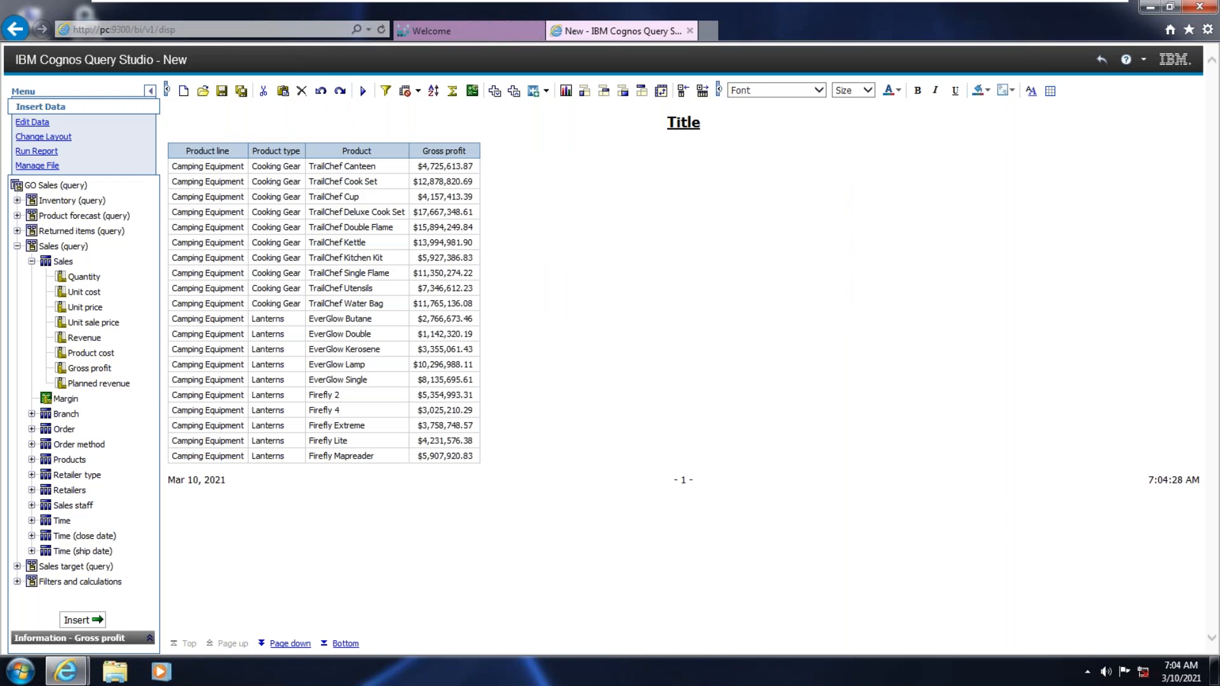
Add the Date item from the Time query subject as a column after Gross profit.
left_click(31, 520)
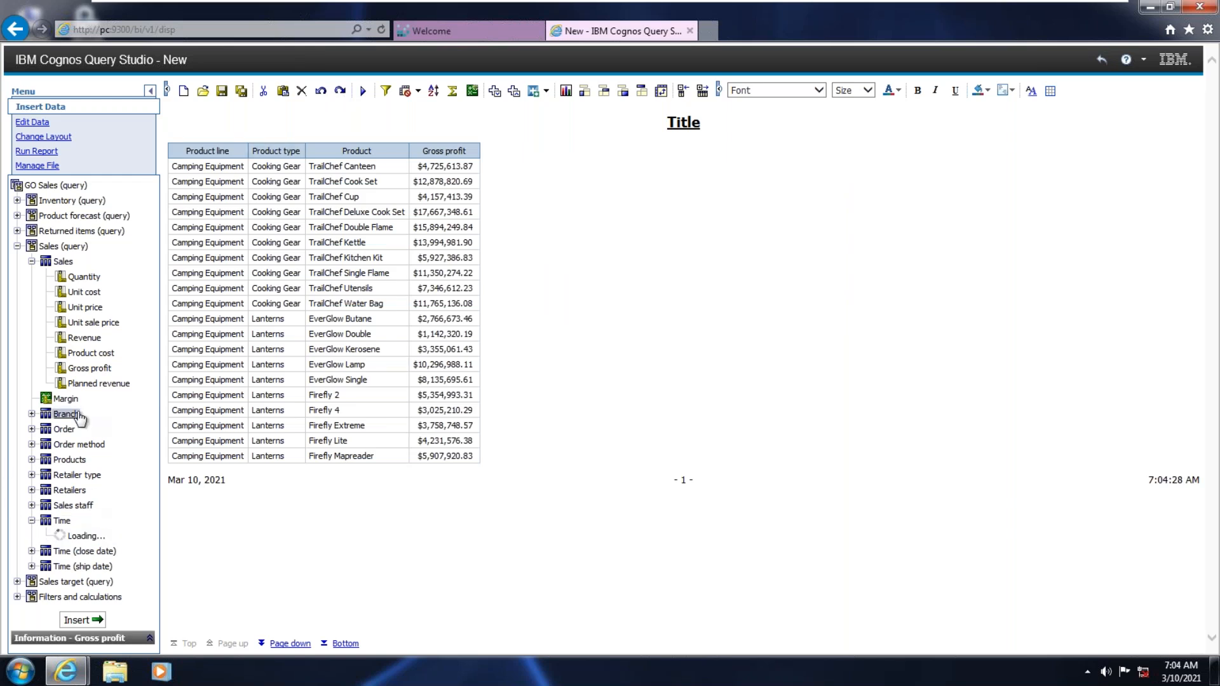
scroll(82, 445, "down", 3)
scroll(87, 477, "down", 4)
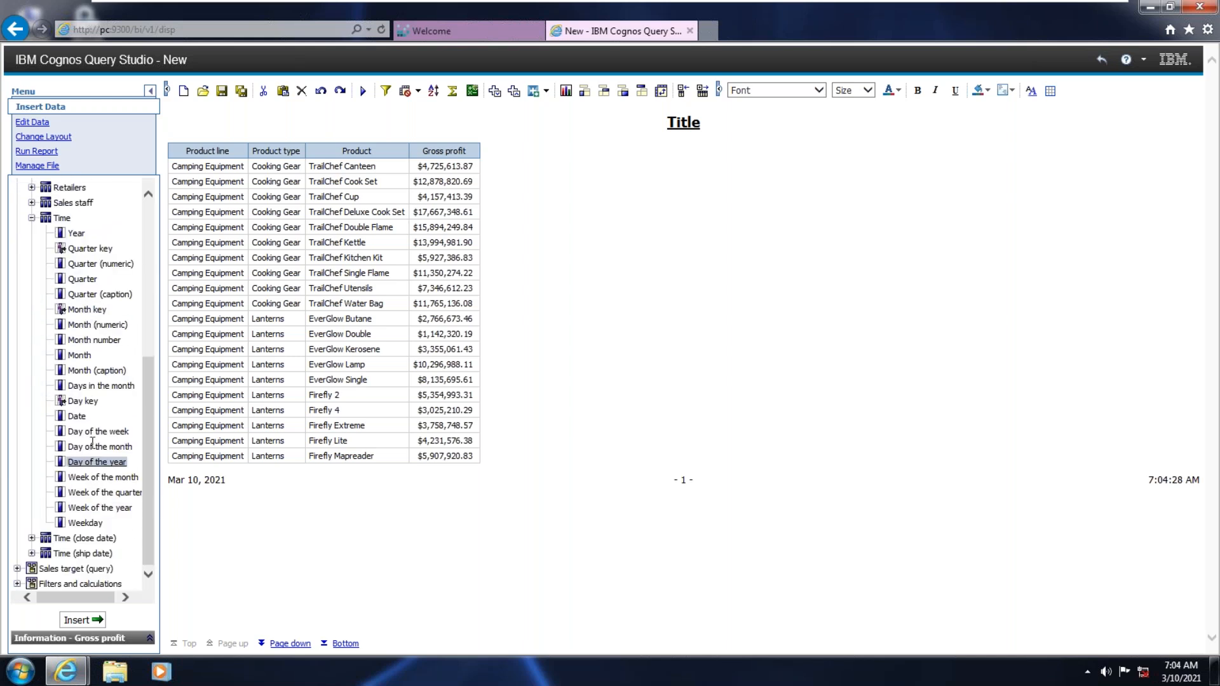
left_click_drag(76, 416, 502, 170)
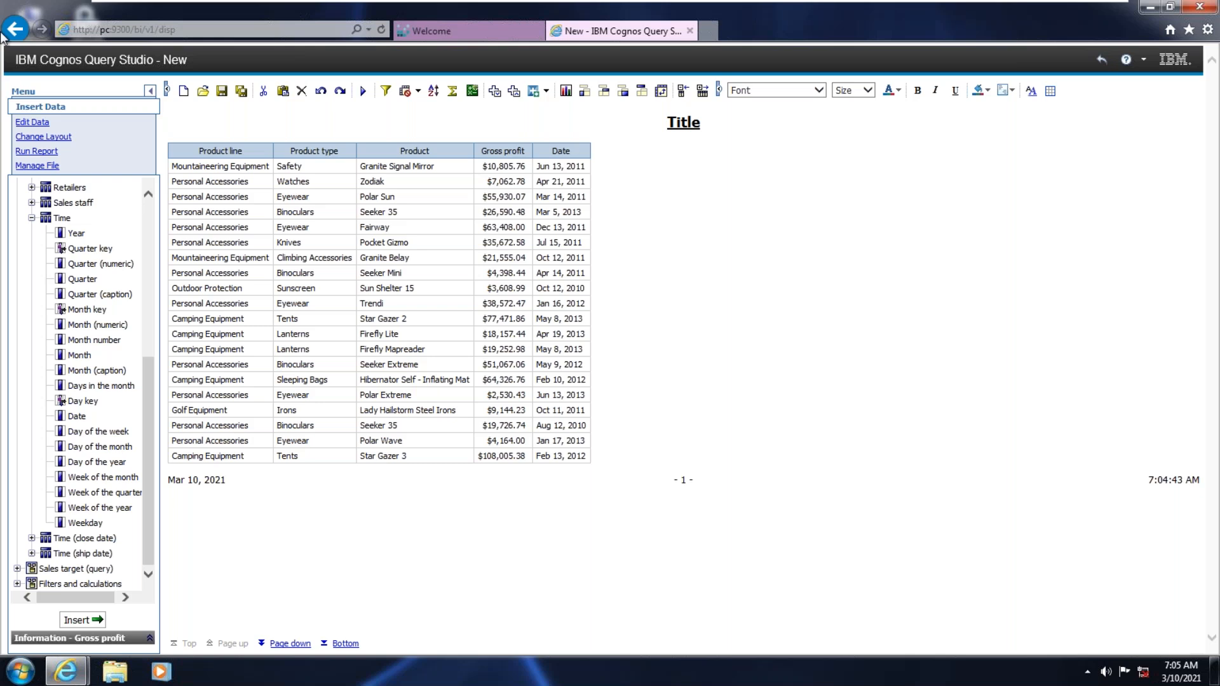
Save the report in My Folders under the name "Myquery report".
left_click(222, 91)
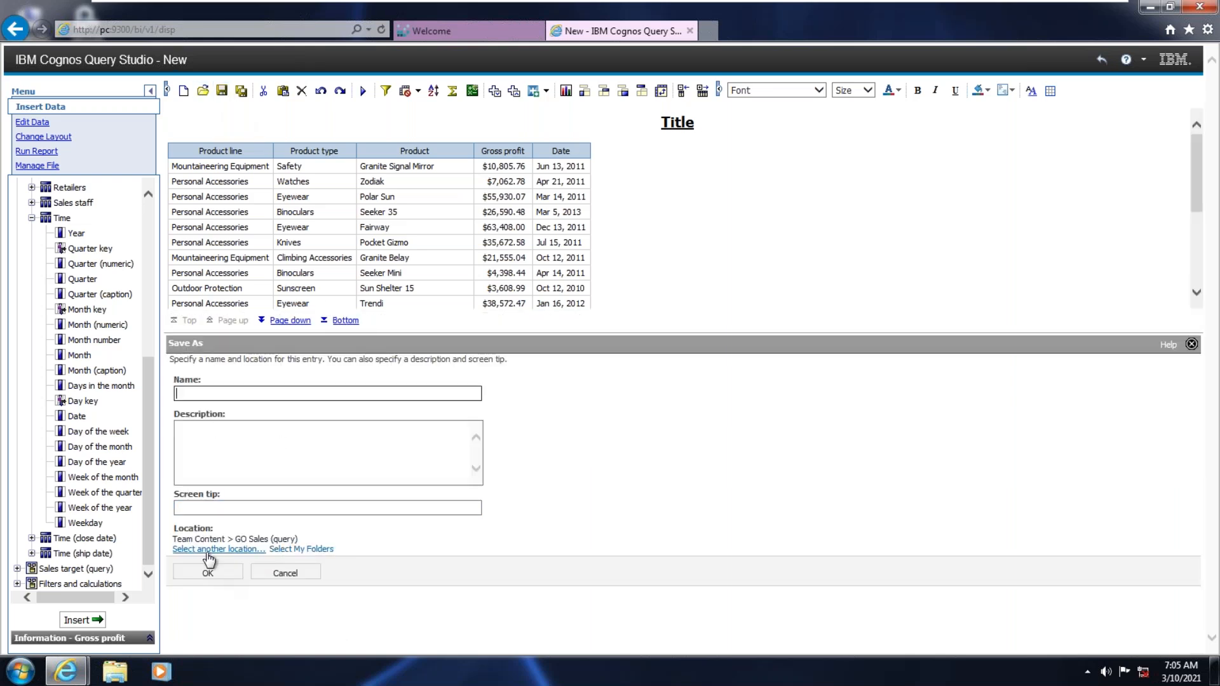
left_click(296, 549)
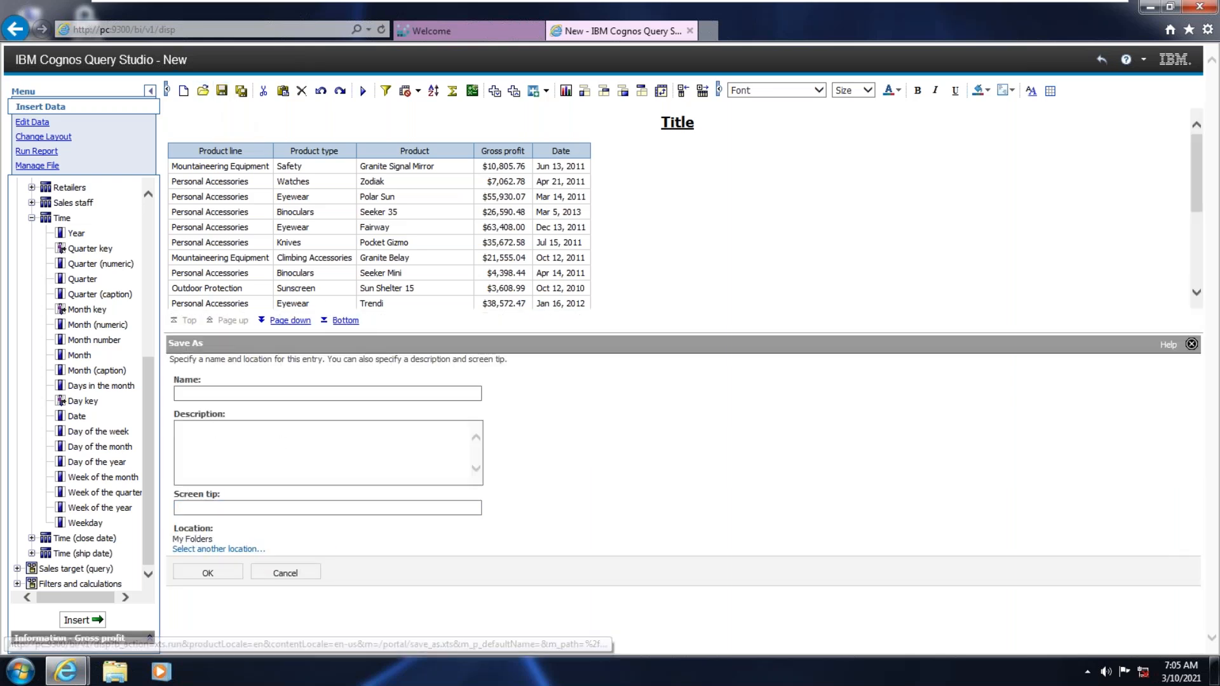
left_click(214, 394)
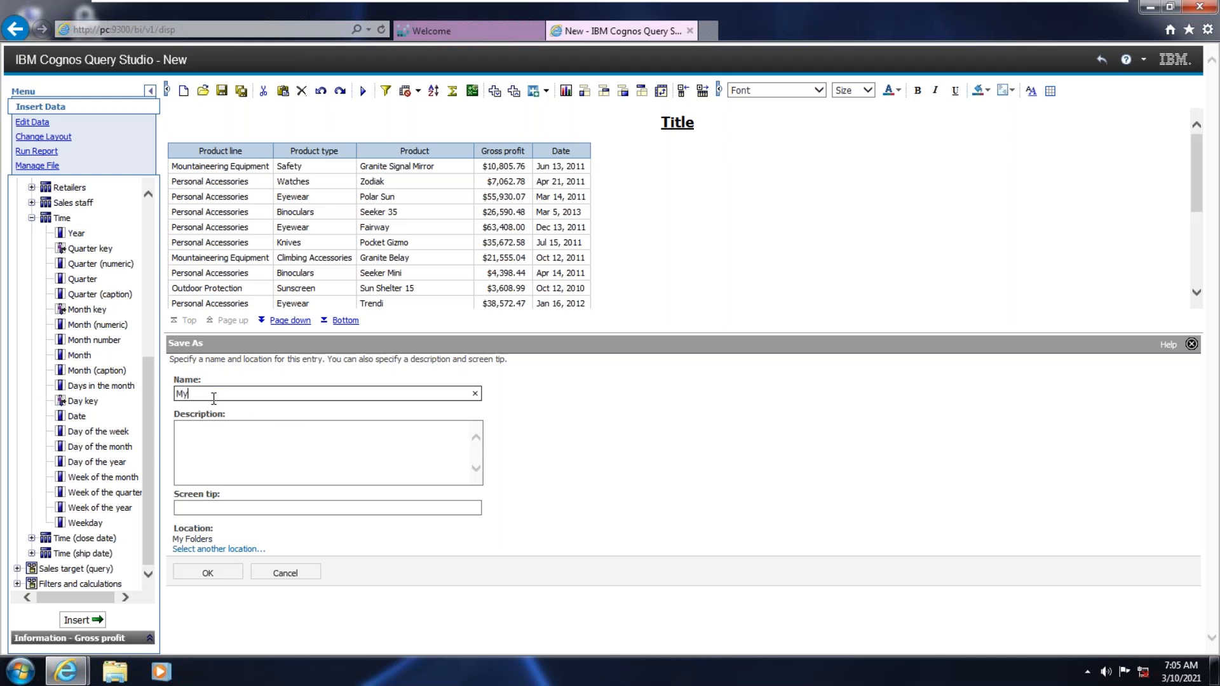
type("Myquery report")
left_click(210, 574)
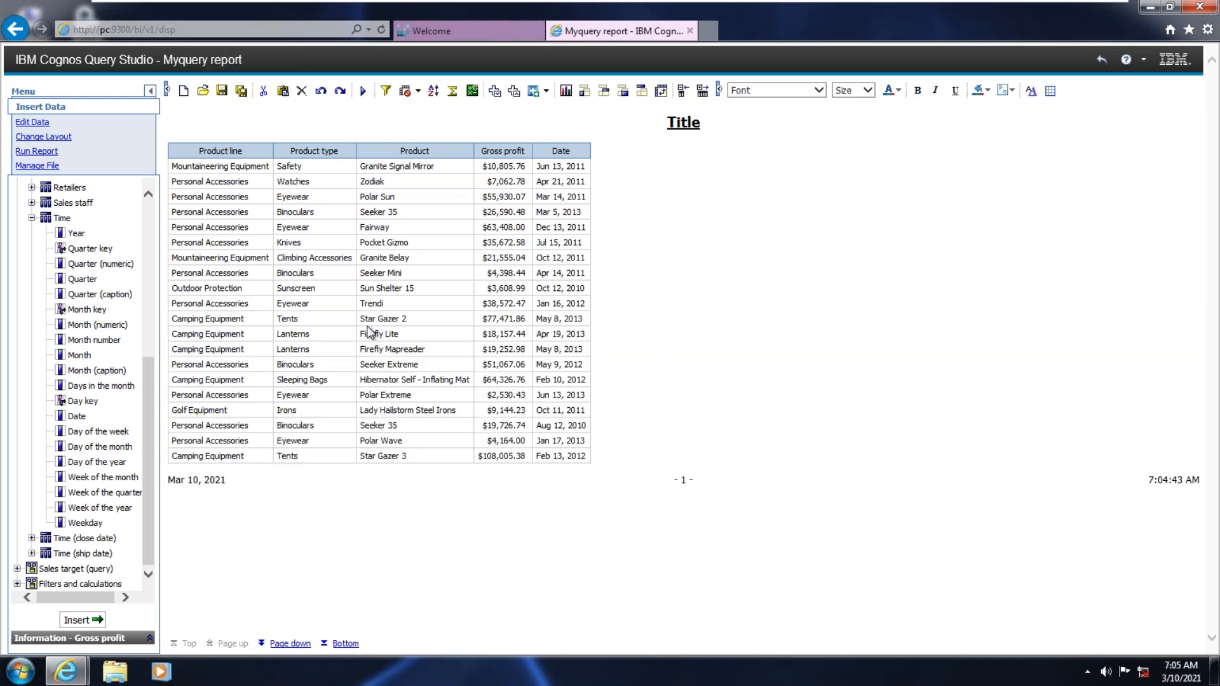
Return to the Welcome page and look through My content for the saved Myquery report.
left_click(439, 31)
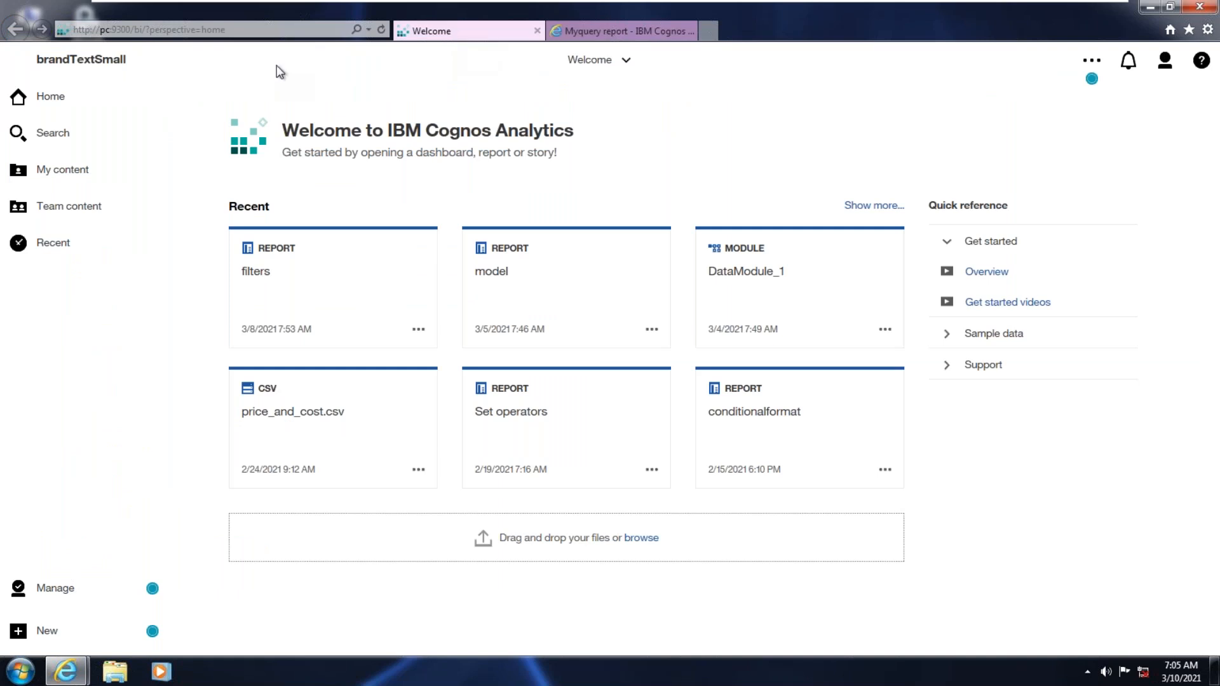
left_click(46, 173)
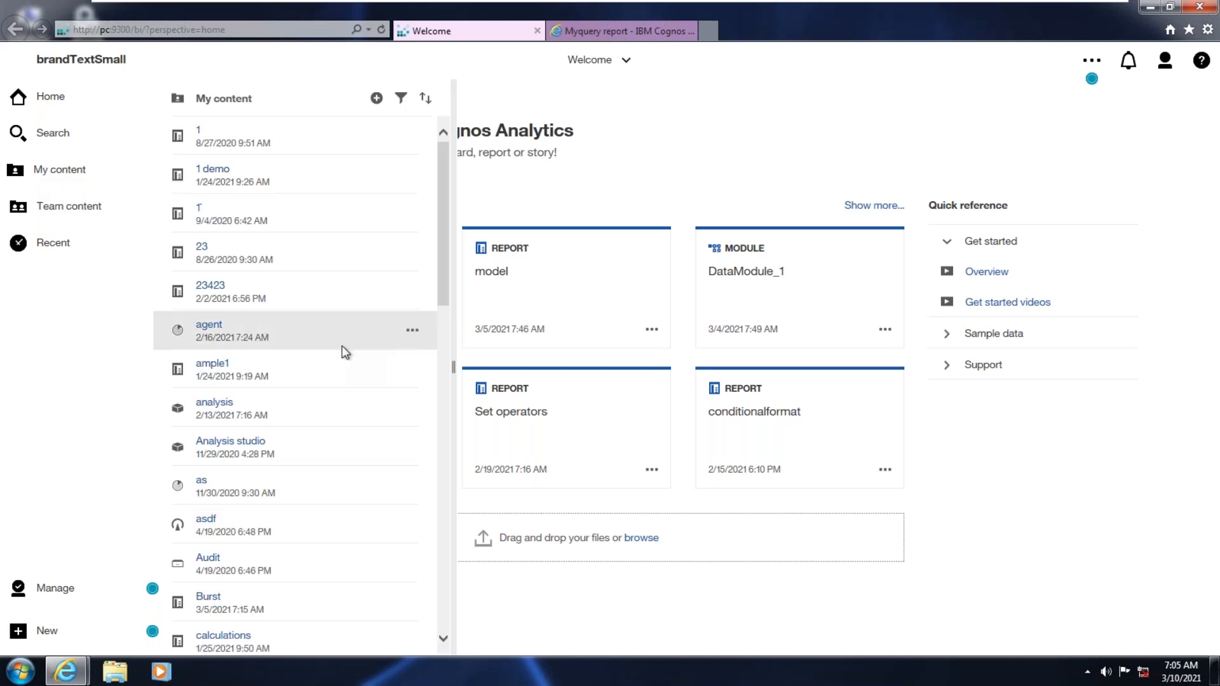
scroll(339, 258, "down", 2)
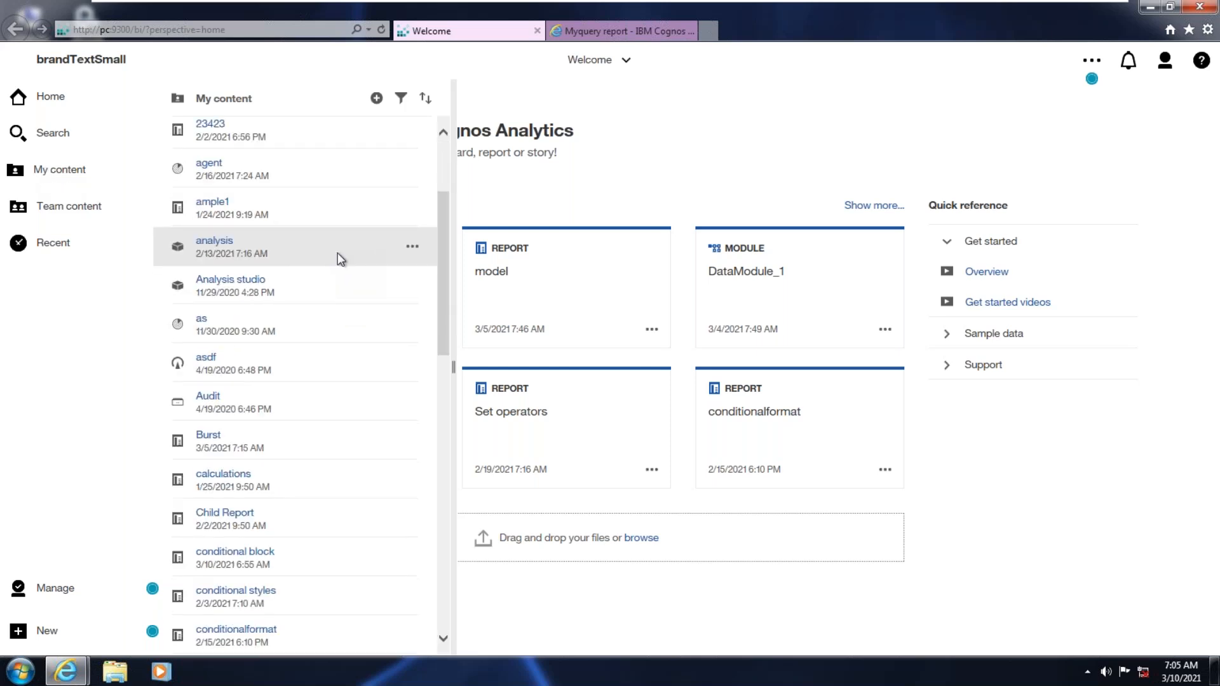
scroll(341, 259, "down", 4)
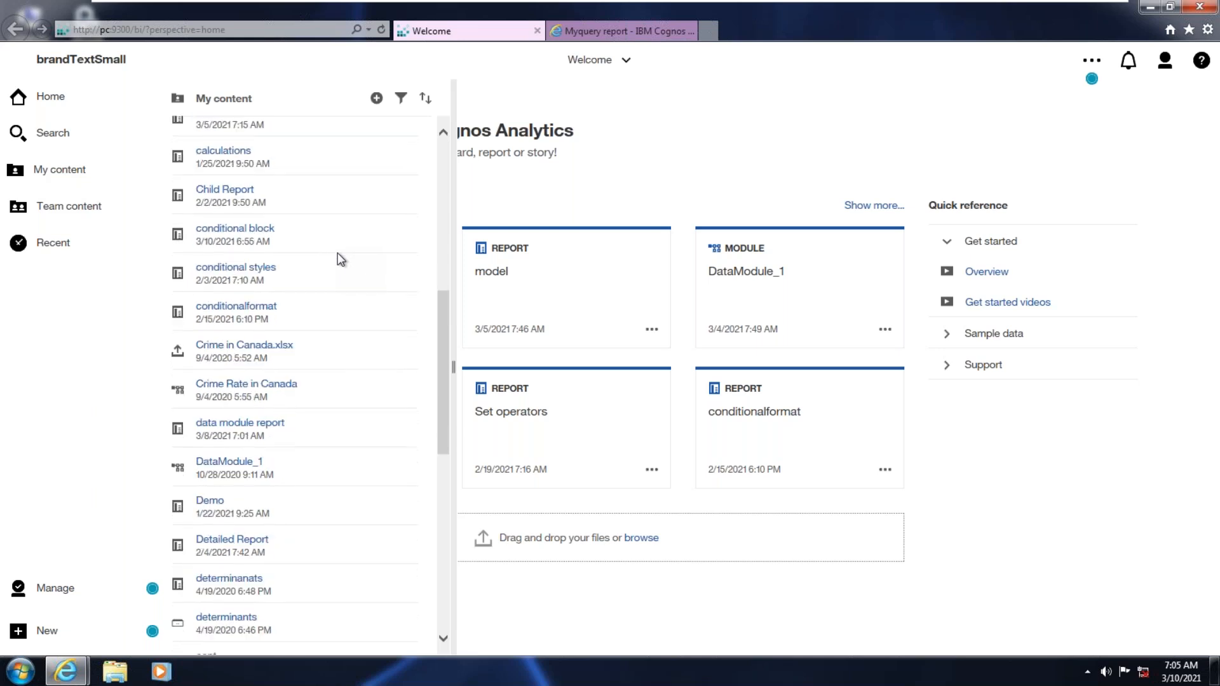
scroll(341, 260, "down", 2)
scroll(341, 259, "down", 5)
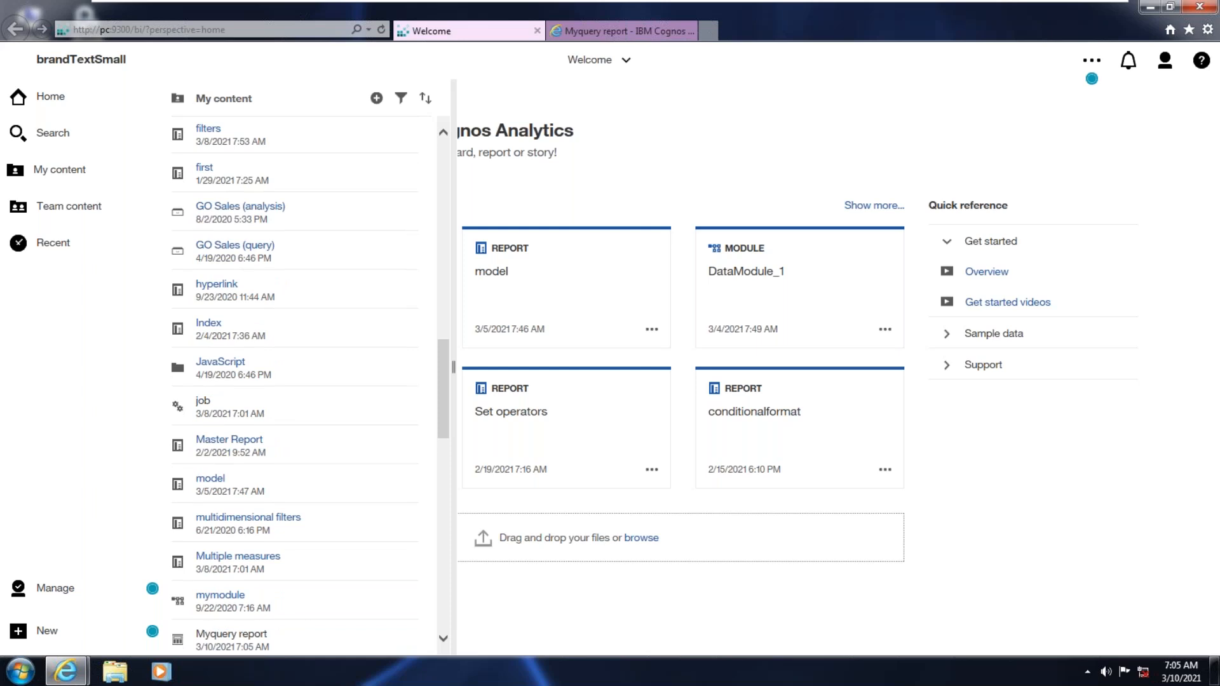
scroll(311, 383, "down", 3)
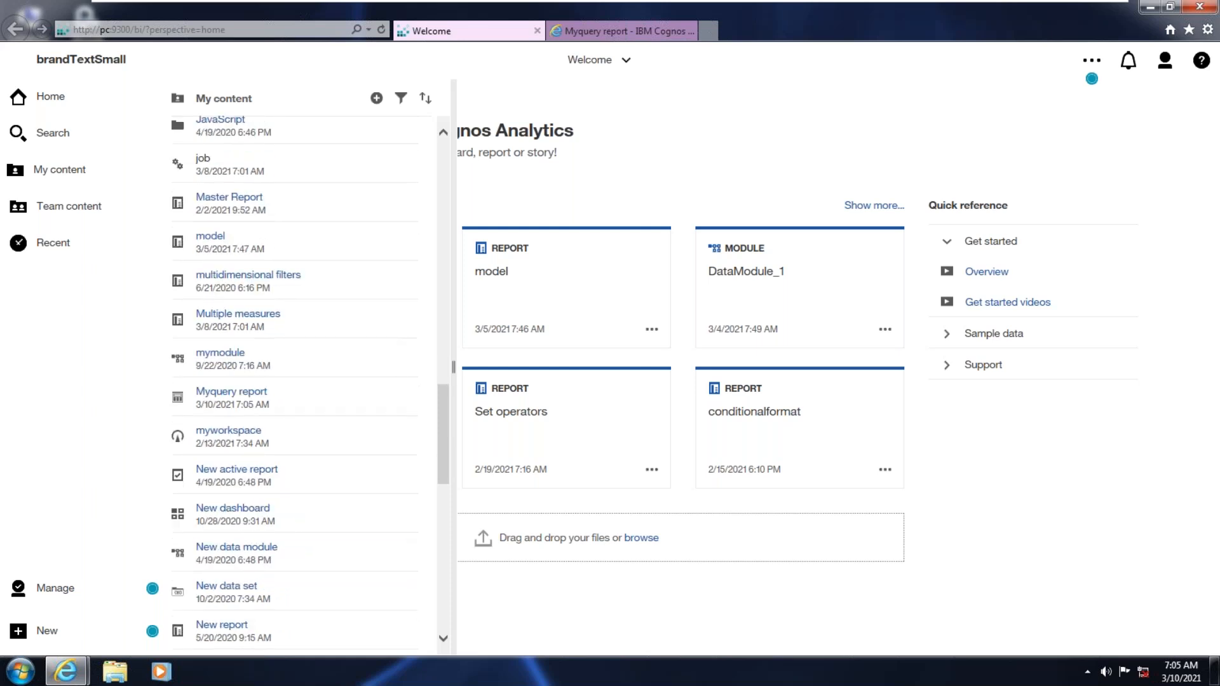
scroll(294, 381, "down", 5)
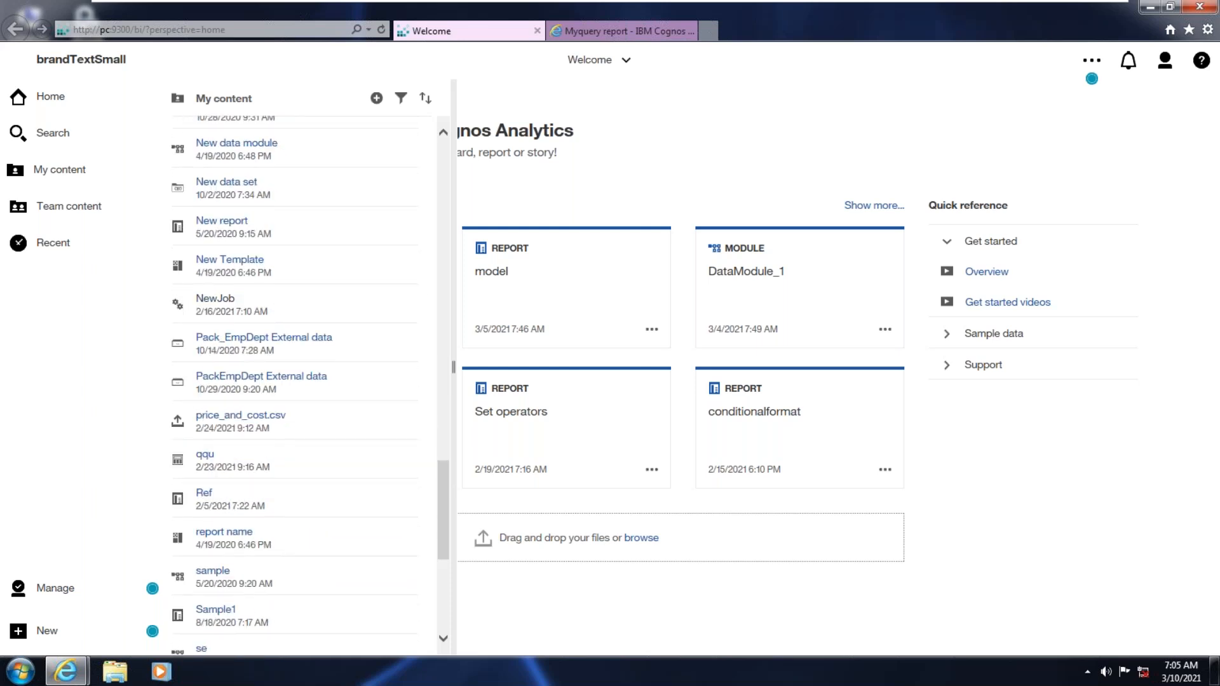
scroll(295, 381, "down", 3)
scroll(295, 382, "down", 1)
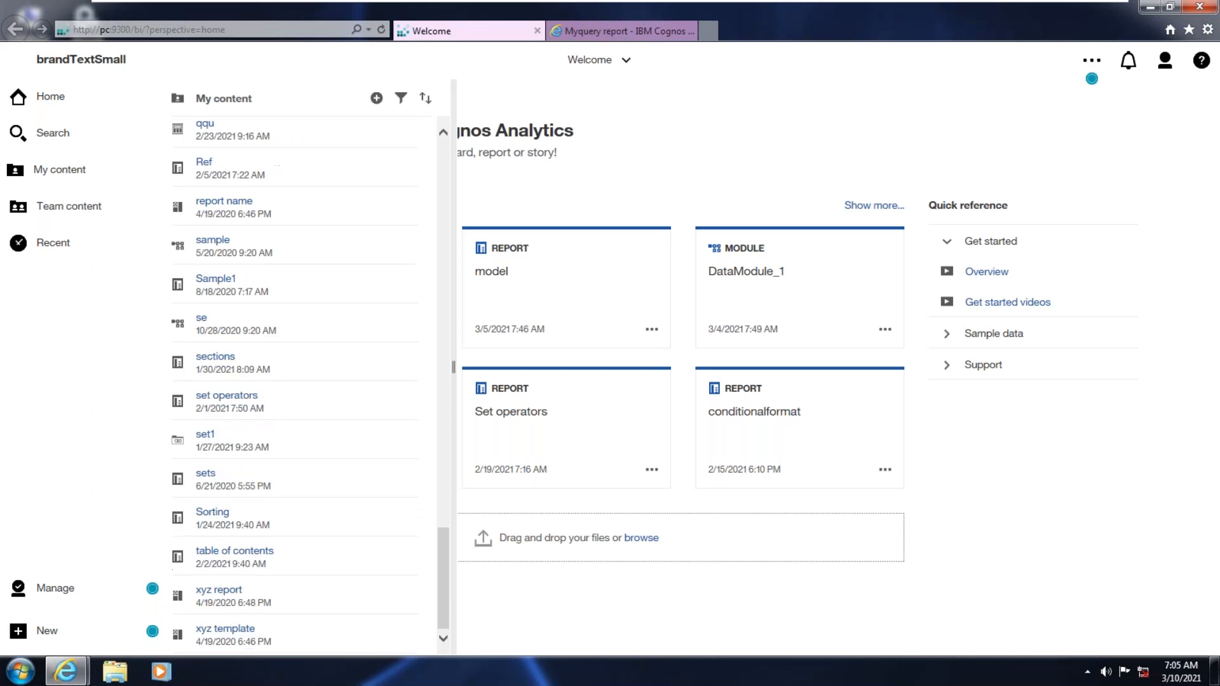
scroll(287, 410, "up", 4)
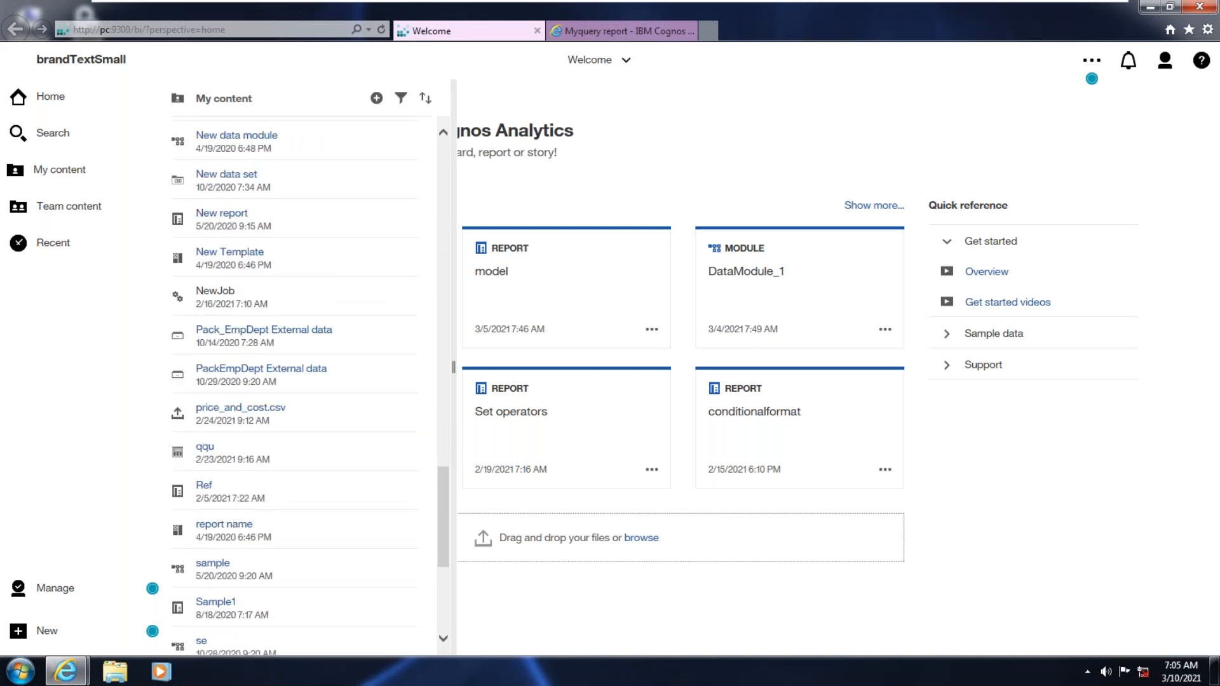
scroll(287, 410, "up", 1)
scroll(286, 435, "up", 3)
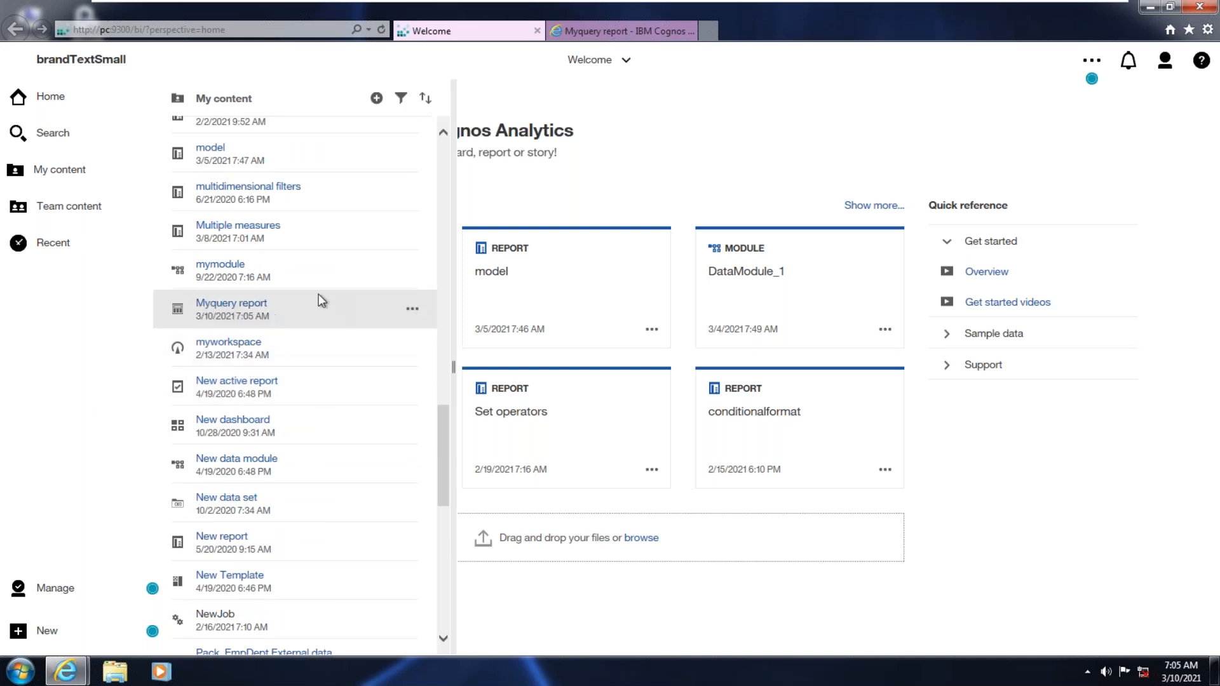
Convert the saved Myquery report to a report, and open its query to examine the data items.
left_click(412, 311)
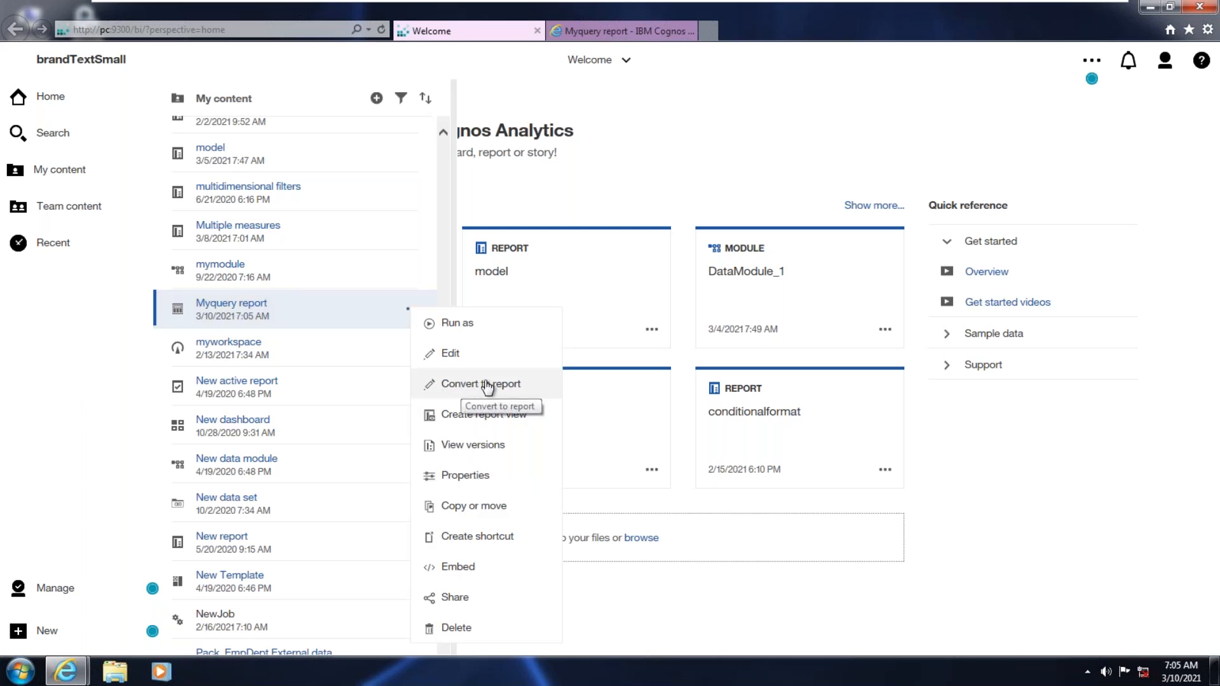
left_click(487, 388)
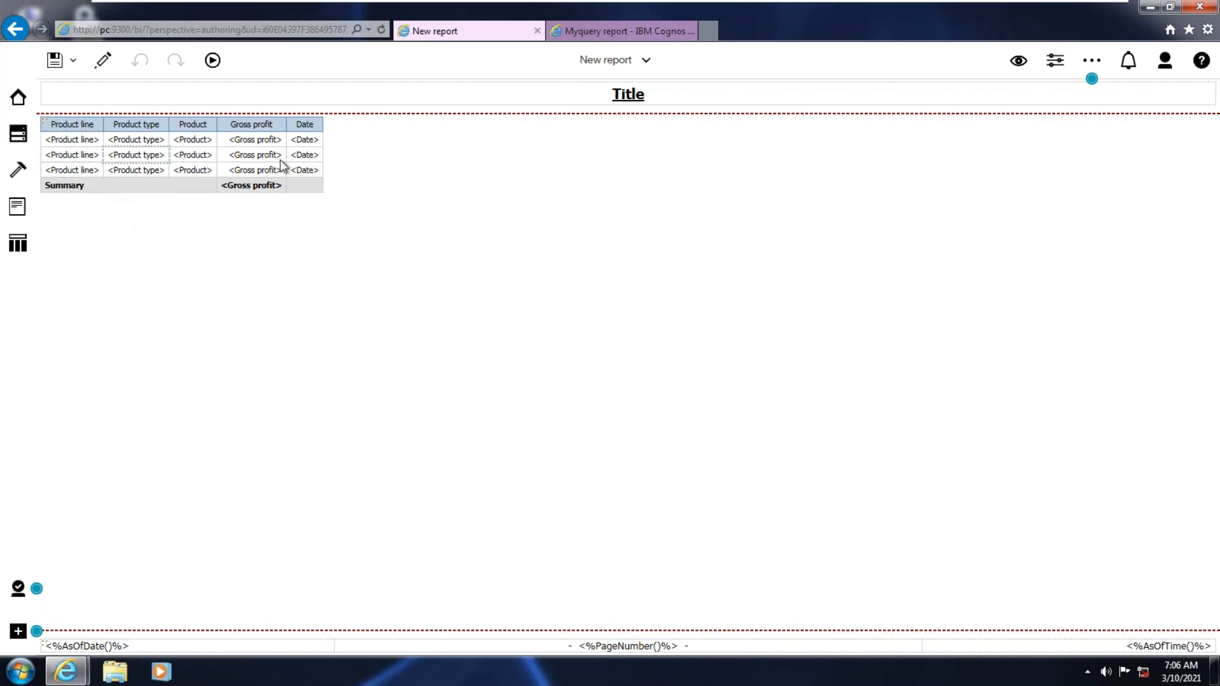
left_click(18, 244)
left_click(121, 247)
left_click(330, 136)
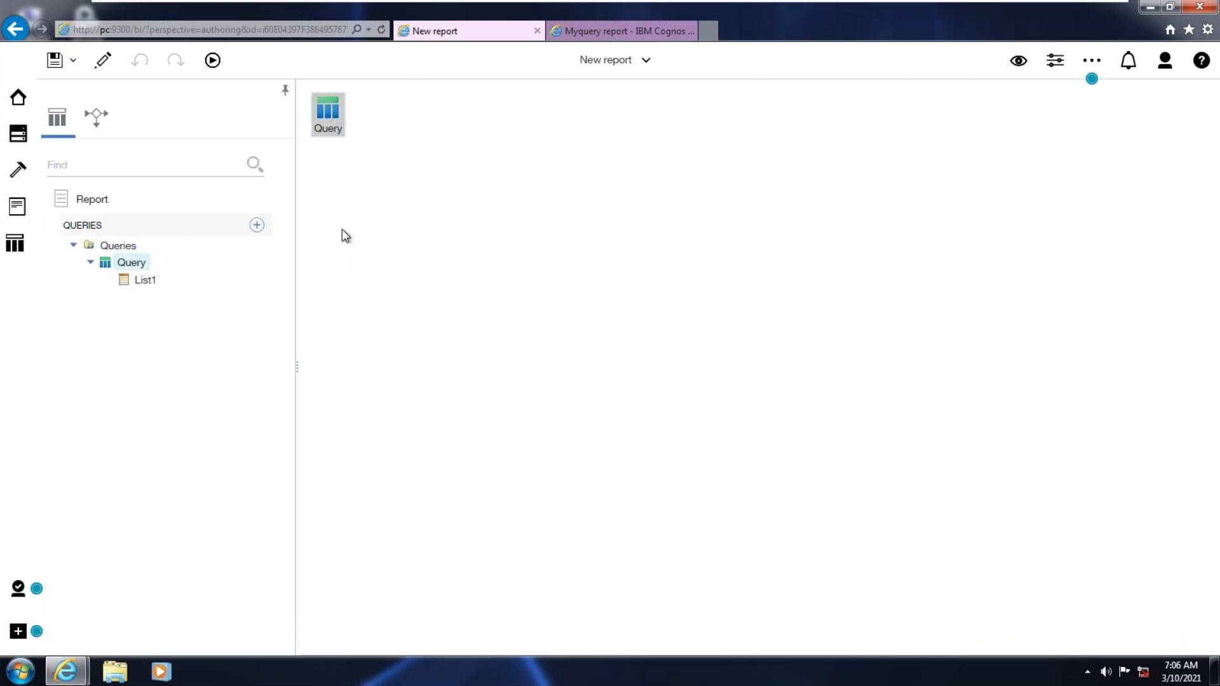
left_click(337, 178)
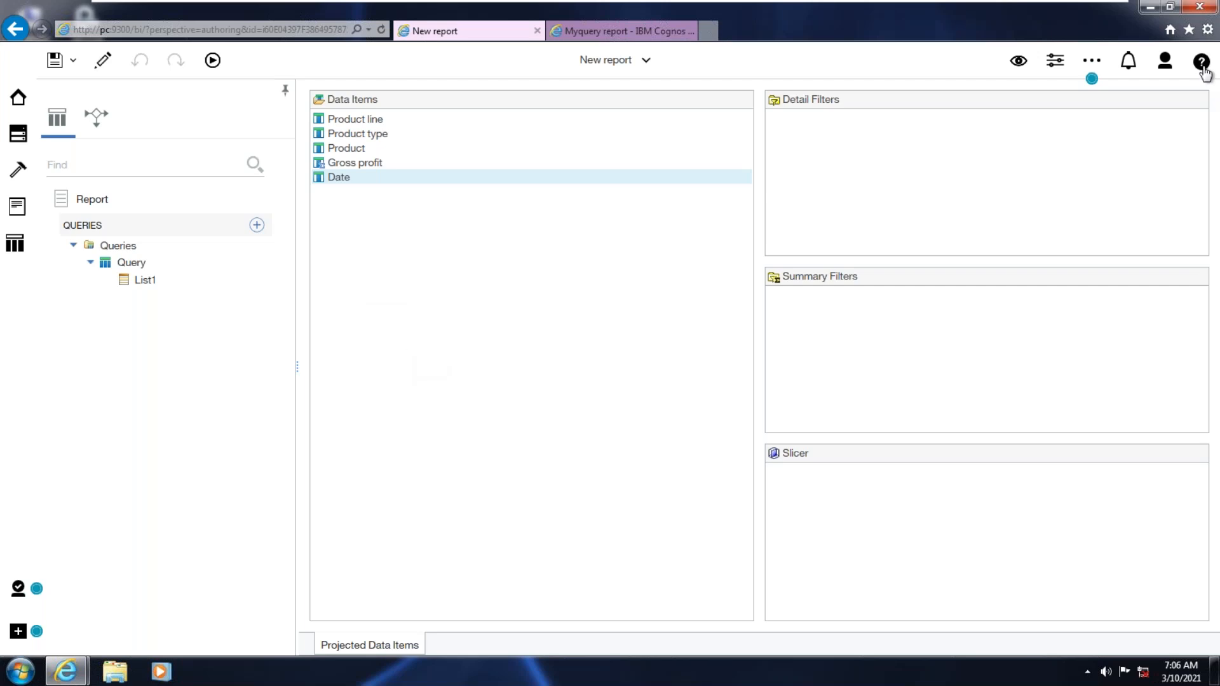
Close the browser together with all its open tabs.
left_click(1197, 8)
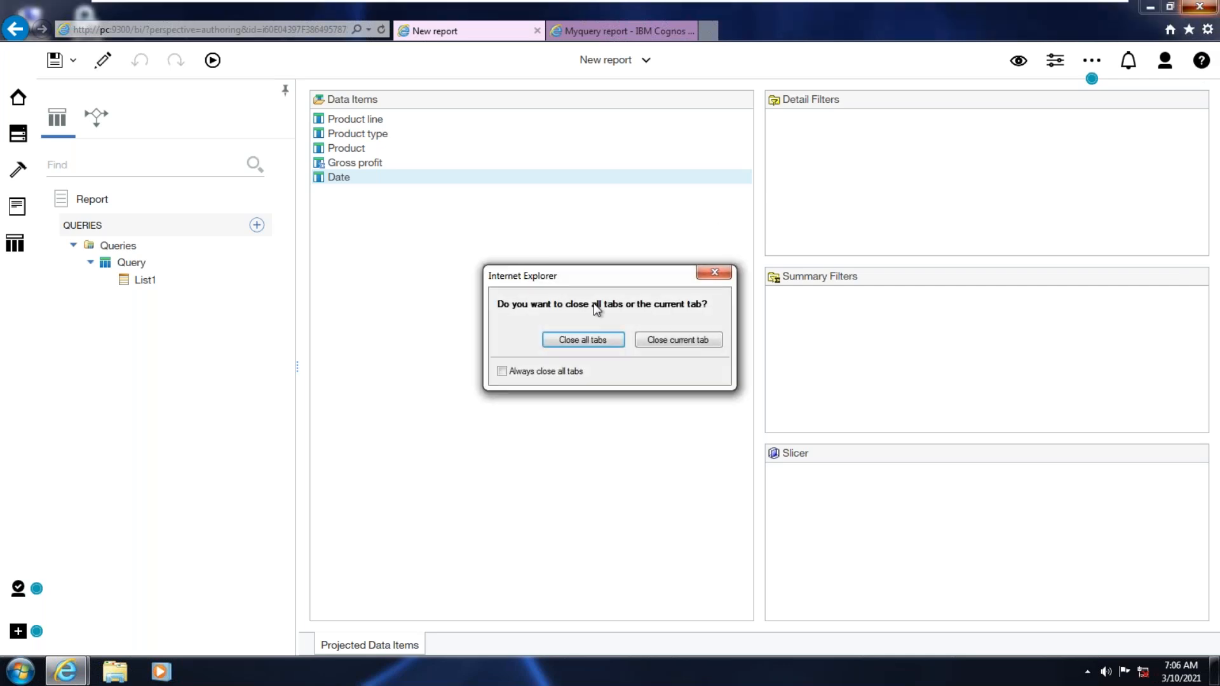
left_click(583, 340)
right_click(420, 220)
left_click(467, 267)
right_click(385, 192)
left_click(407, 235)
right_click(368, 181)
left_click(393, 227)
right_click(341, 190)
left_click(355, 232)
right_click(319, 190)
left_click(361, 233)
right_click(336, 190)
left_click(348, 233)
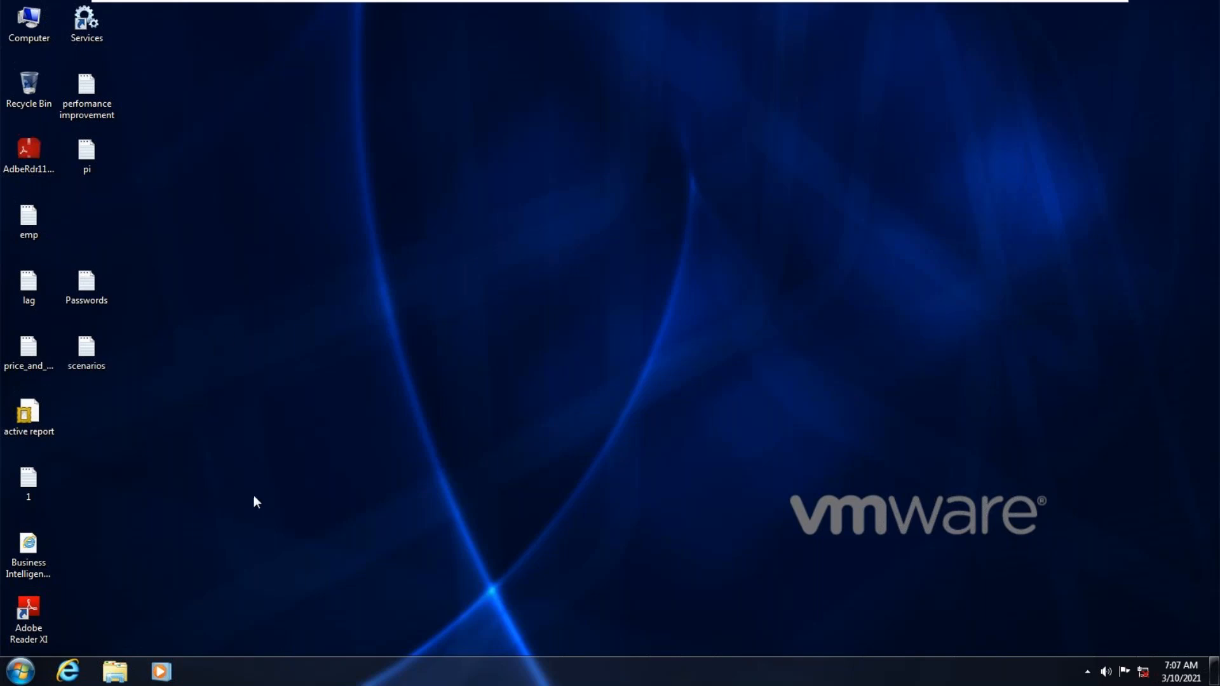
left_click(67, 671)
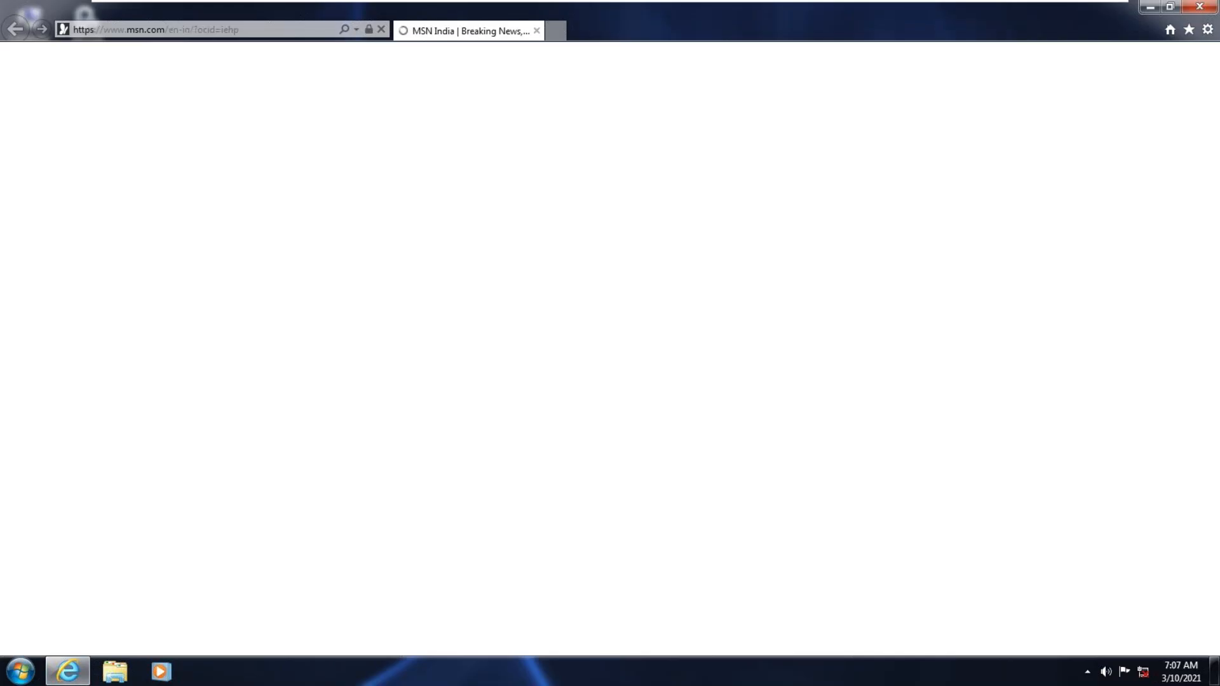
left_click(1198, 9)
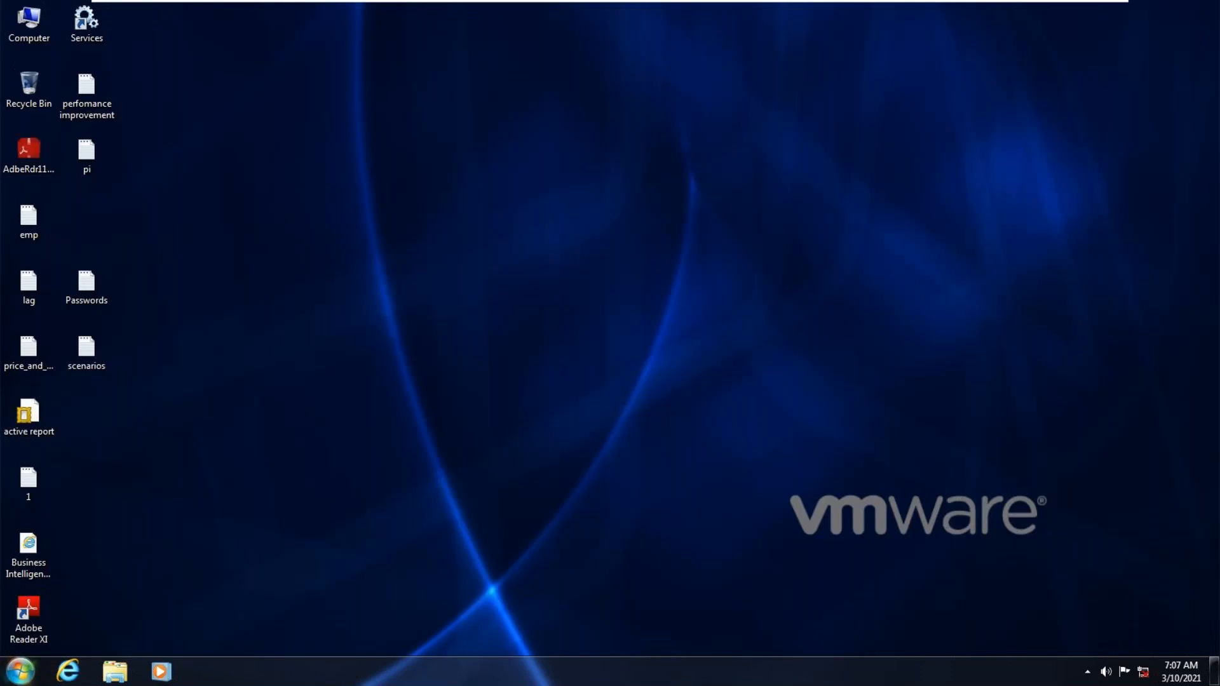
Launch IBM Cognos Framework Manager and open the recent project Model.
left_click(21, 671)
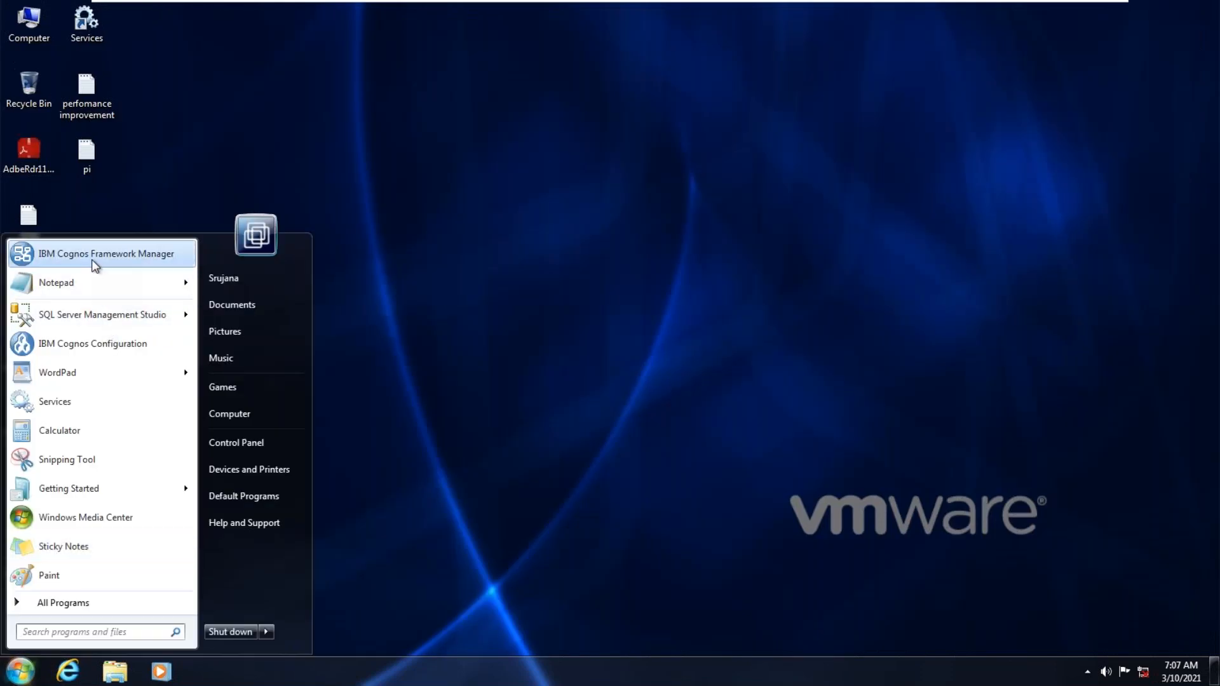
left_click(93, 262)
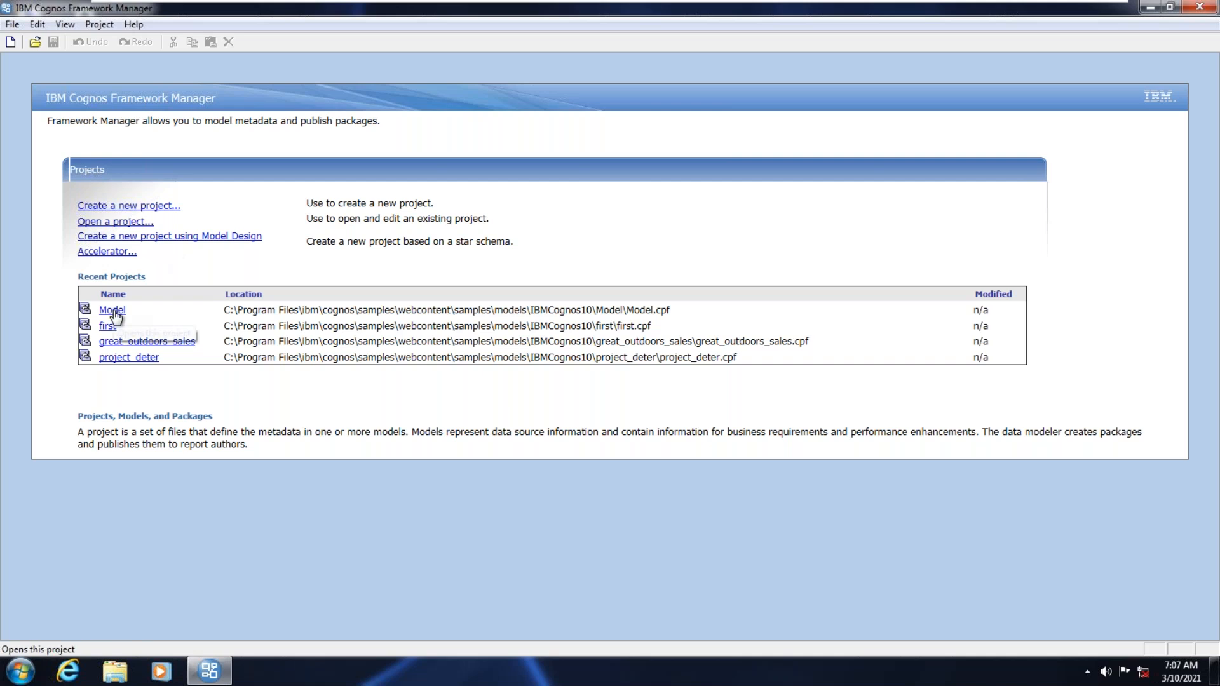
left_click(113, 311)
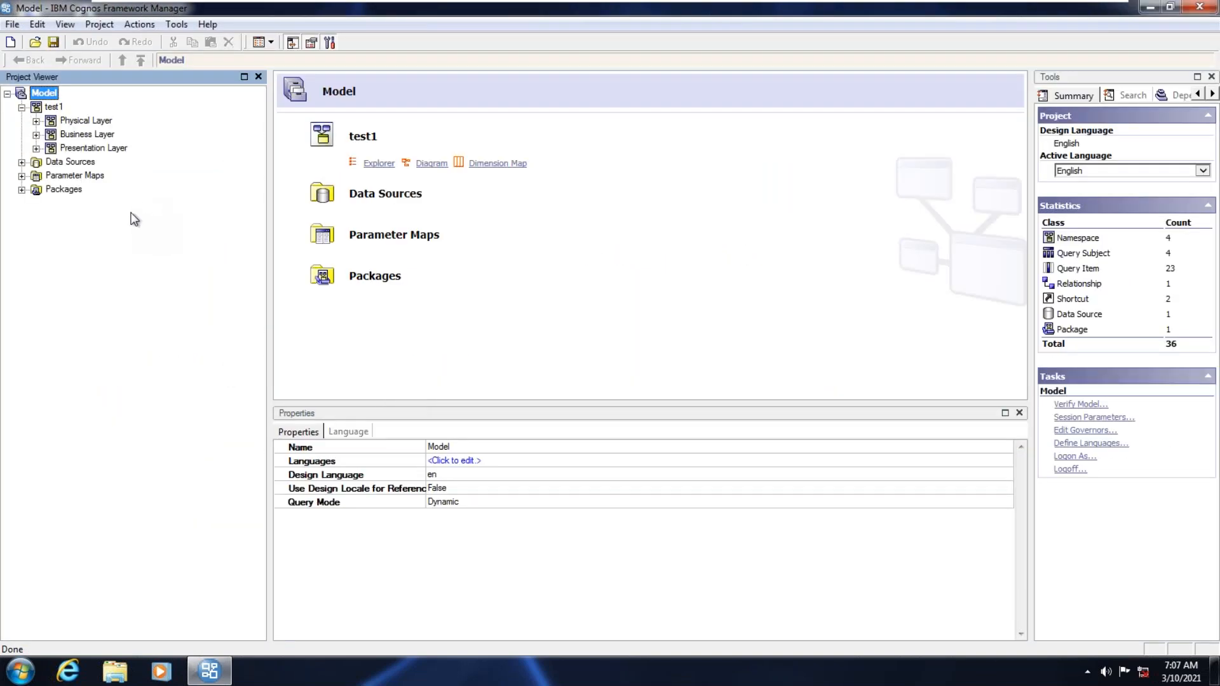
Examine the Department and Employees query subjects in the Business Layer and the project's packages.
left_click(37, 135)
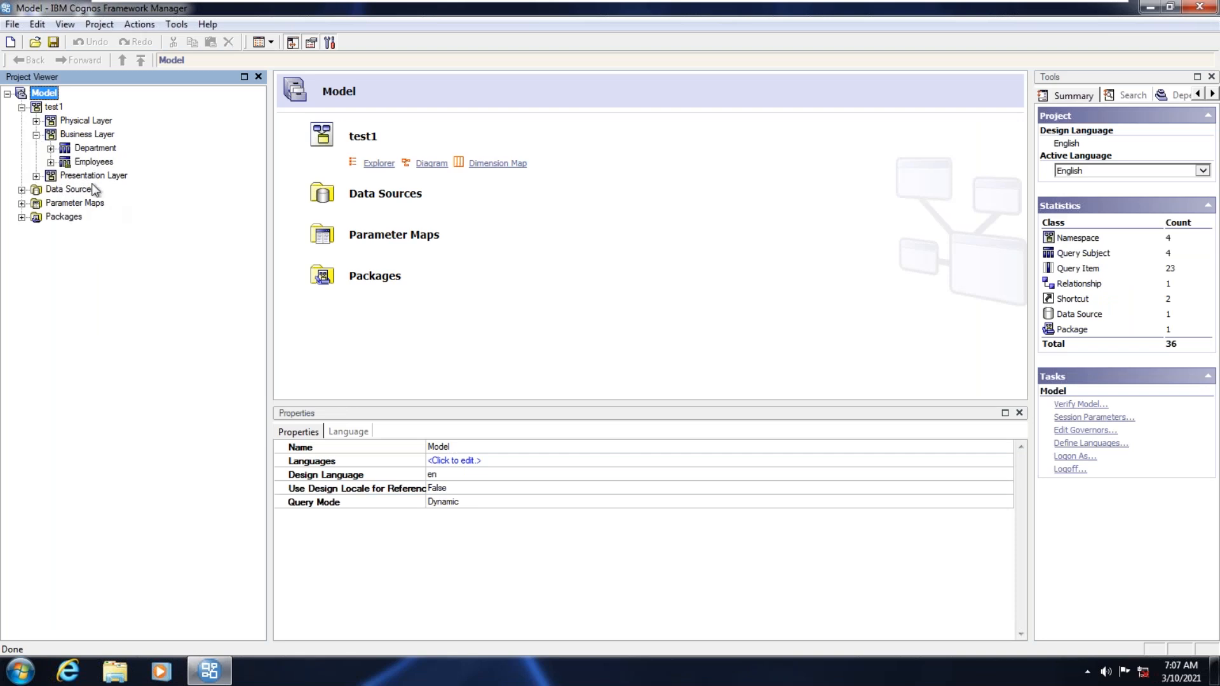
left_click(50, 162)
left_click(50, 149)
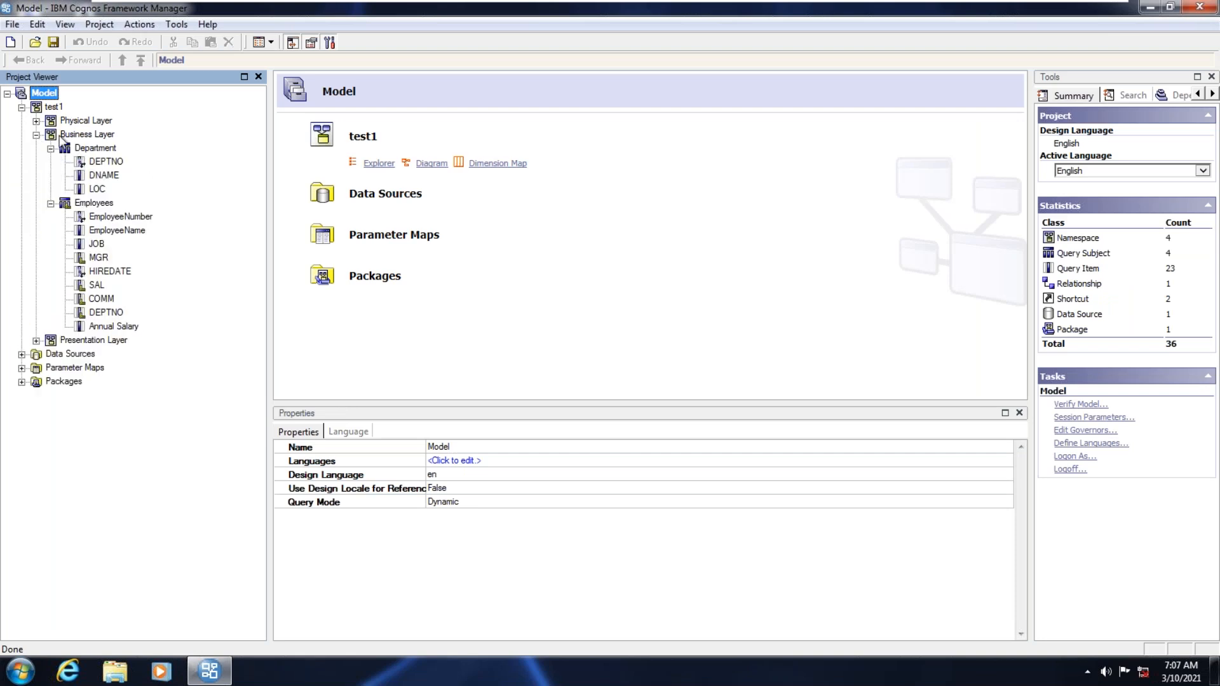
left_click(88, 121)
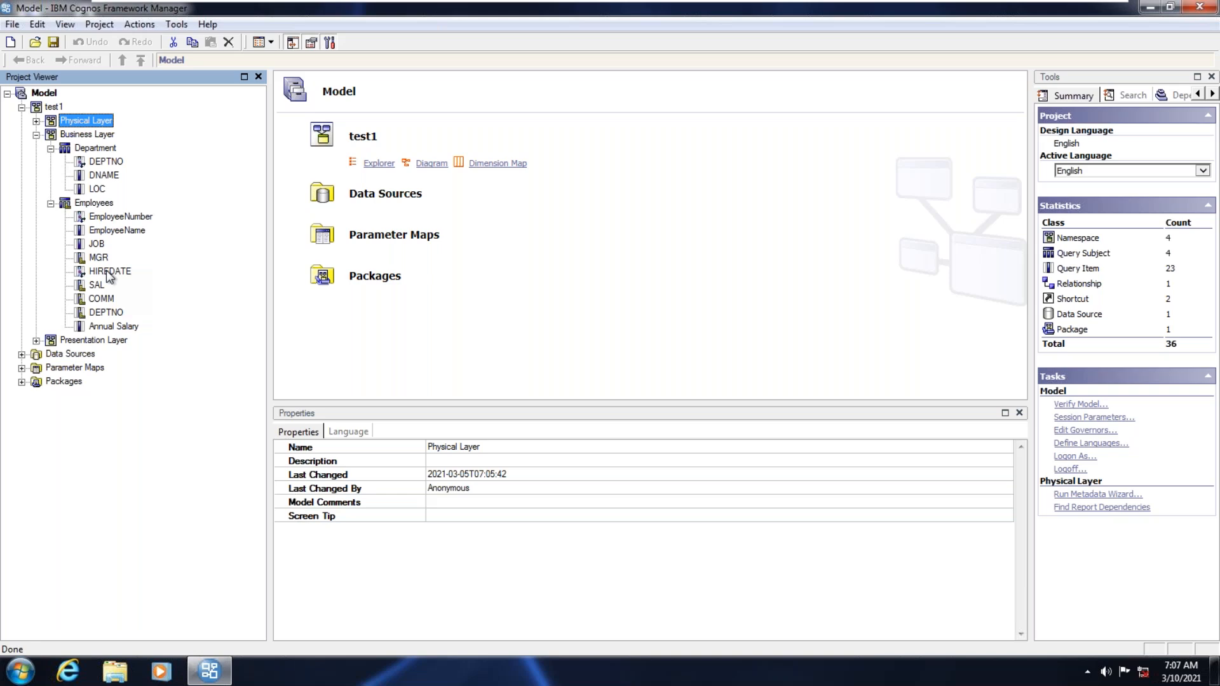
left_click(22, 381)
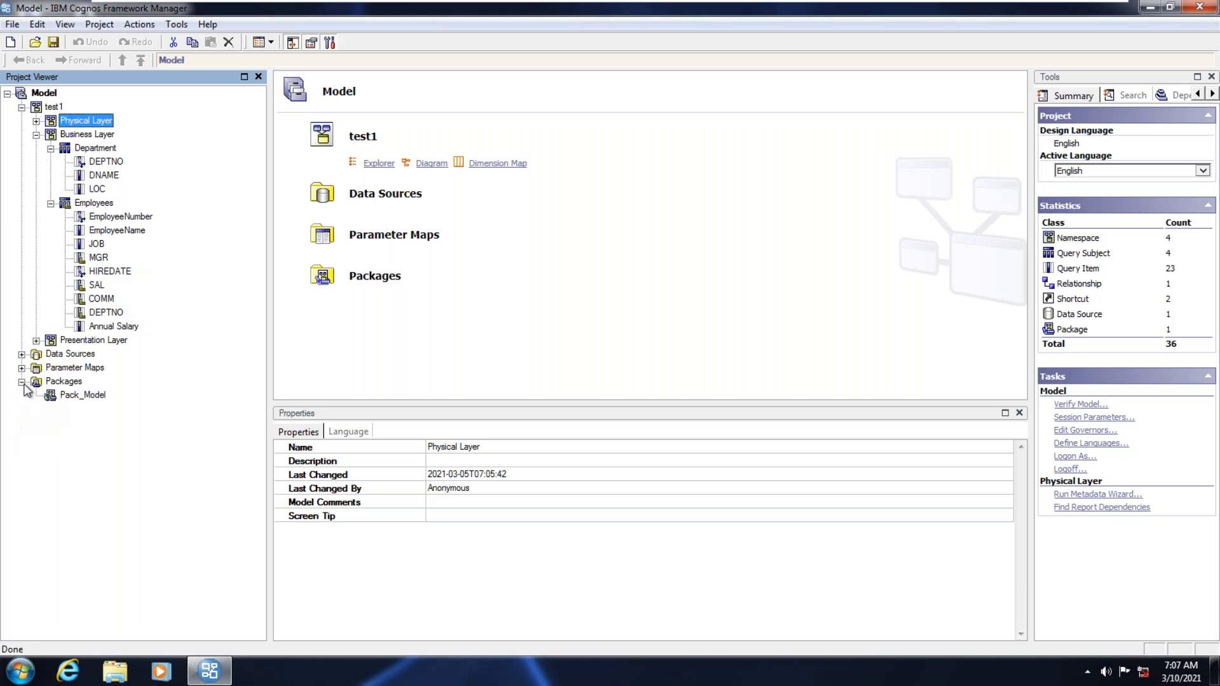
Switch to Internet Explorer, dismiss the default browser prompt and load the Cognos Analytics Welcome page from the favorites.
left_click(77, 672)
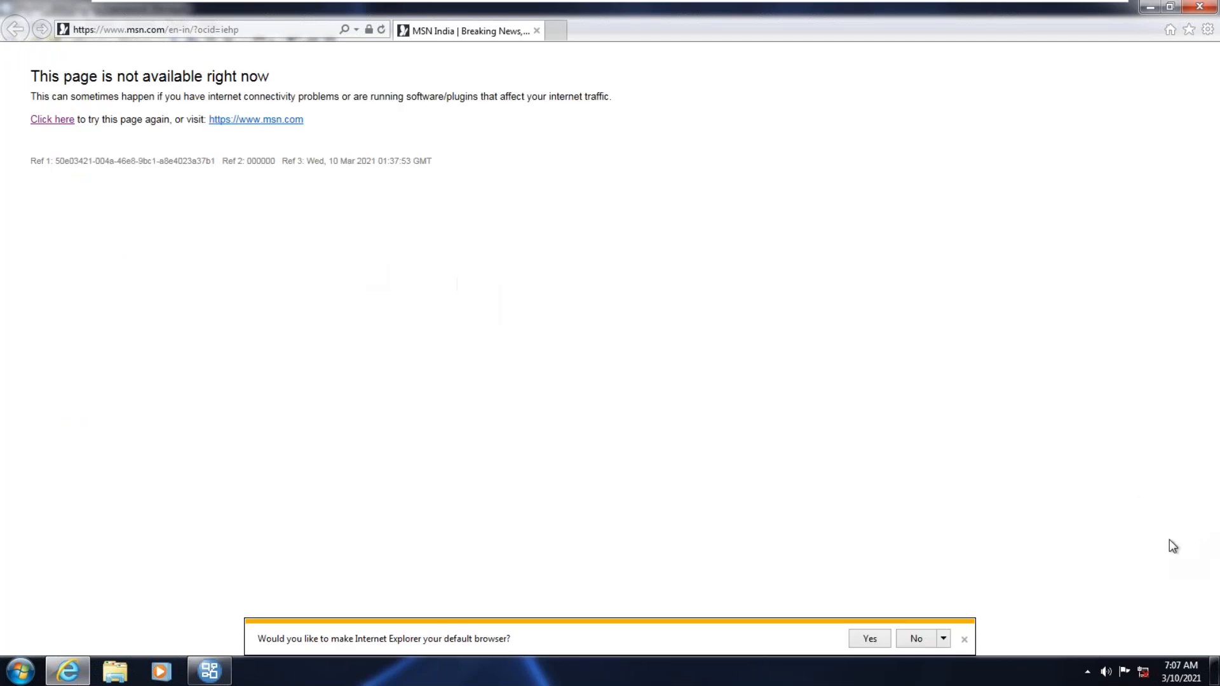
left_click(965, 640)
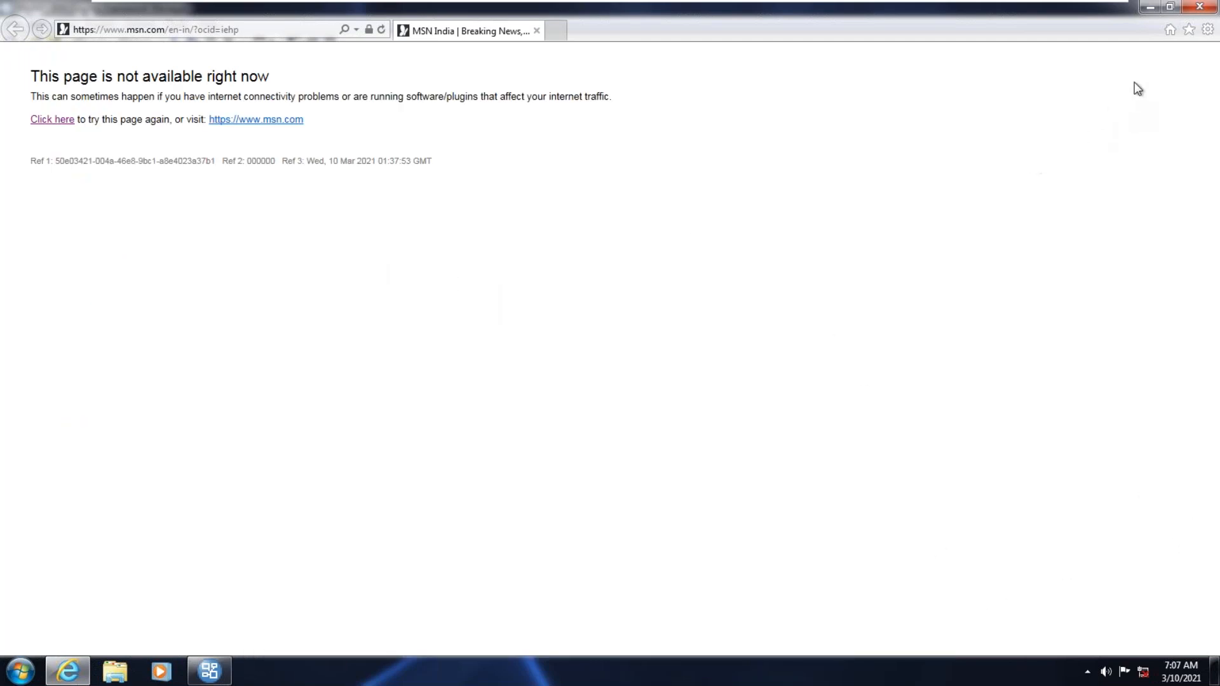
left_click(1188, 30)
left_click(1042, 134)
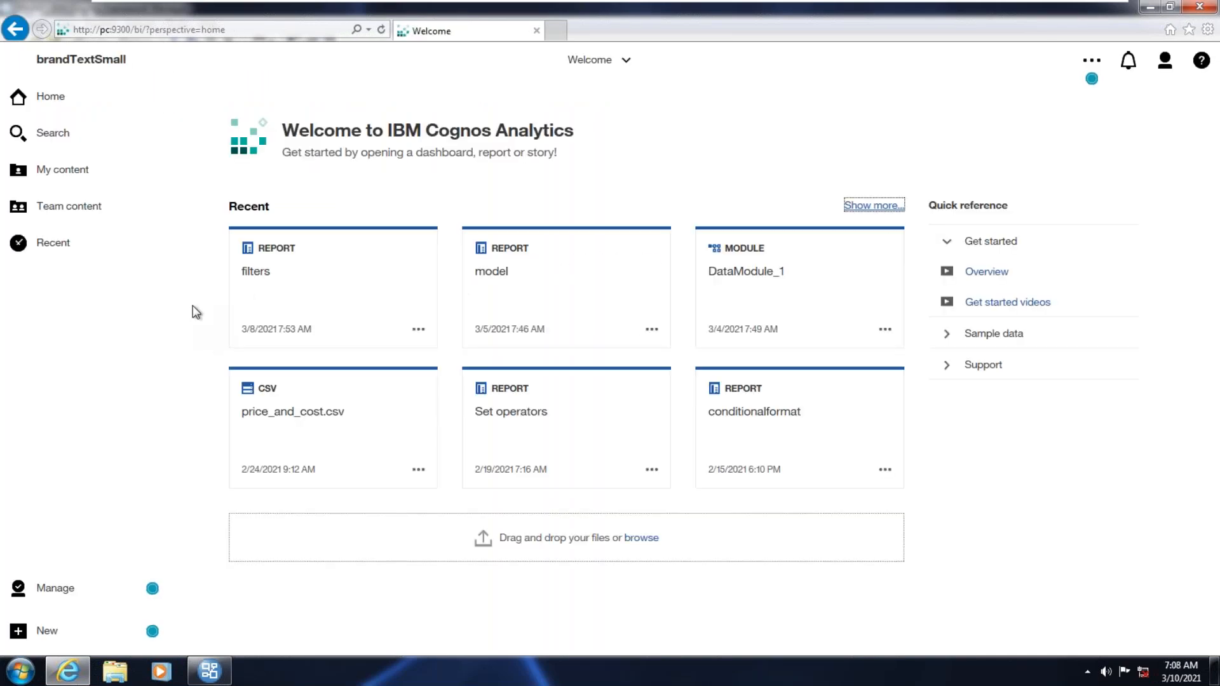
Look through the entries in My content and their object types, and close the list.
left_click(59, 182)
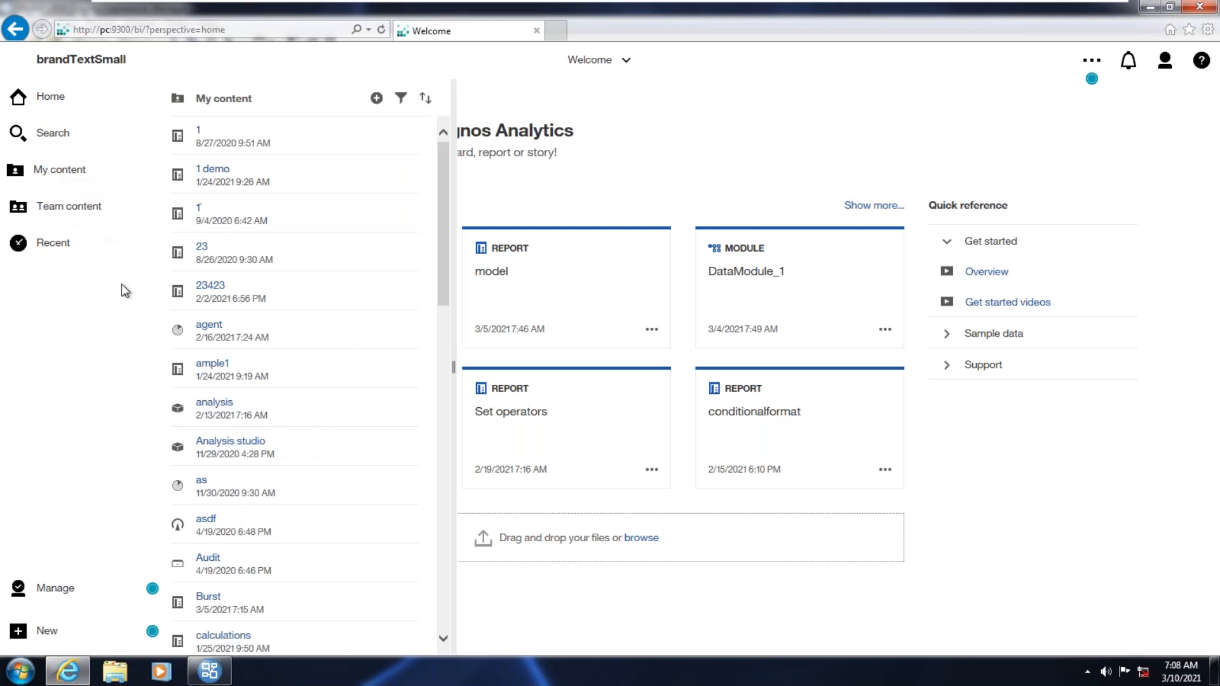
scroll(299, 409, "down", 2)
scroll(304, 410, "down", 2)
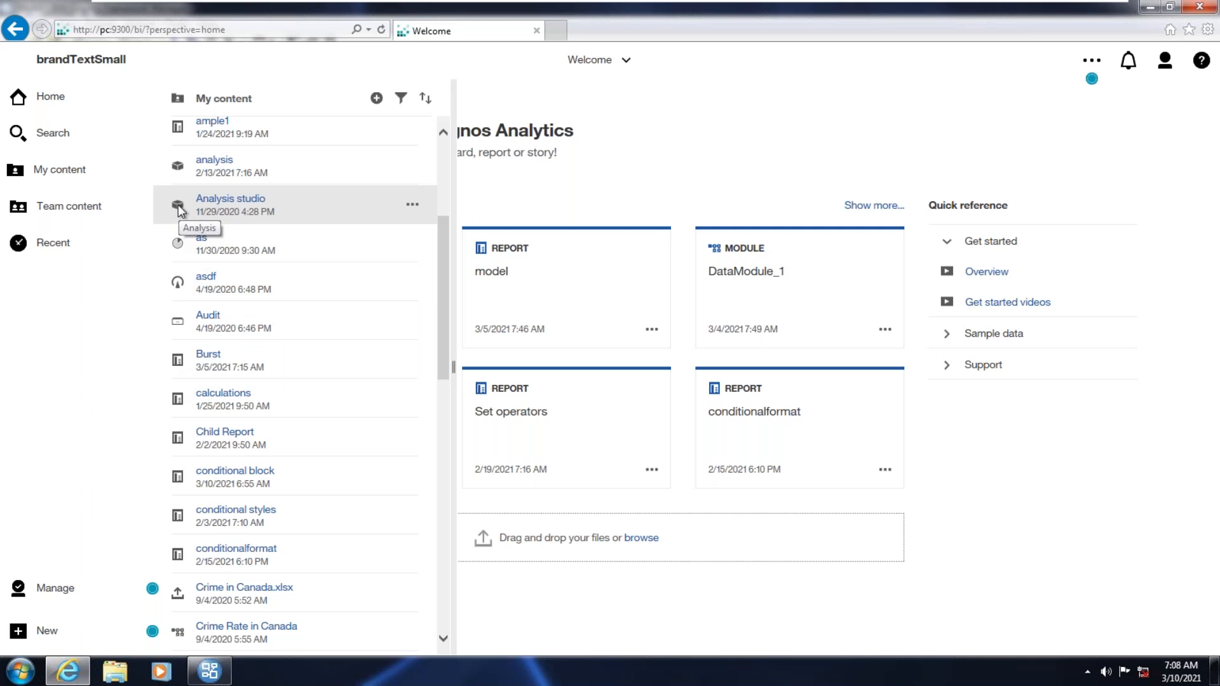
scroll(181, 211, "up", 5)
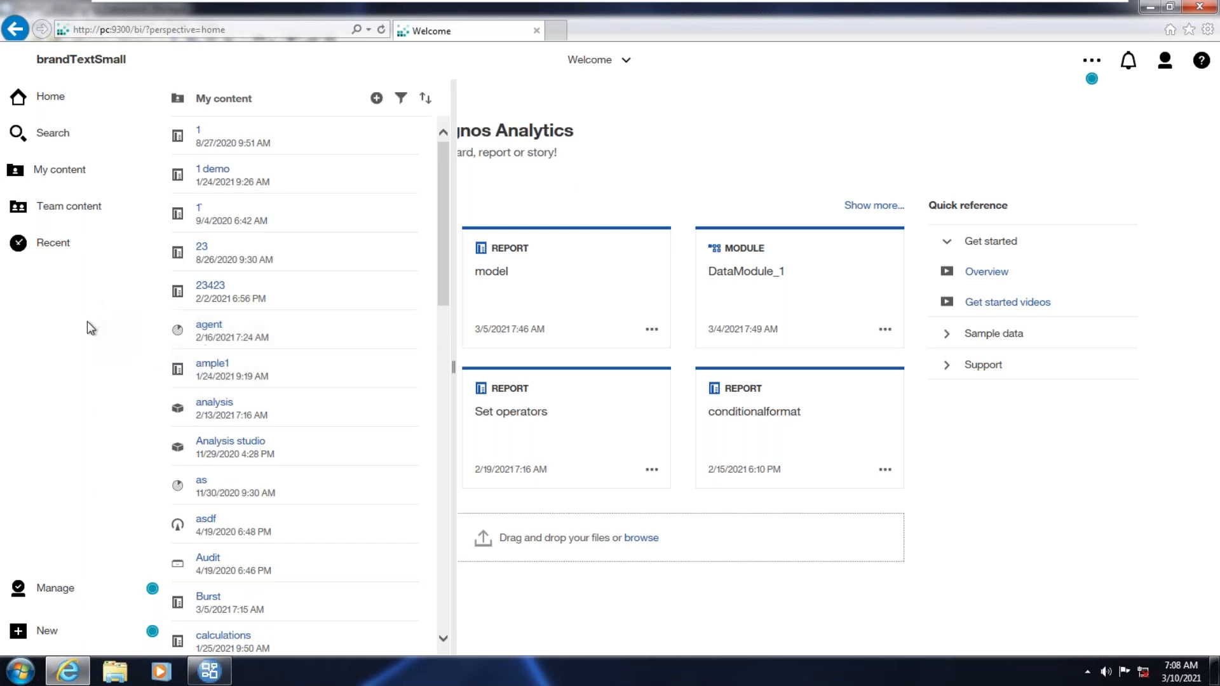
left_click(89, 327)
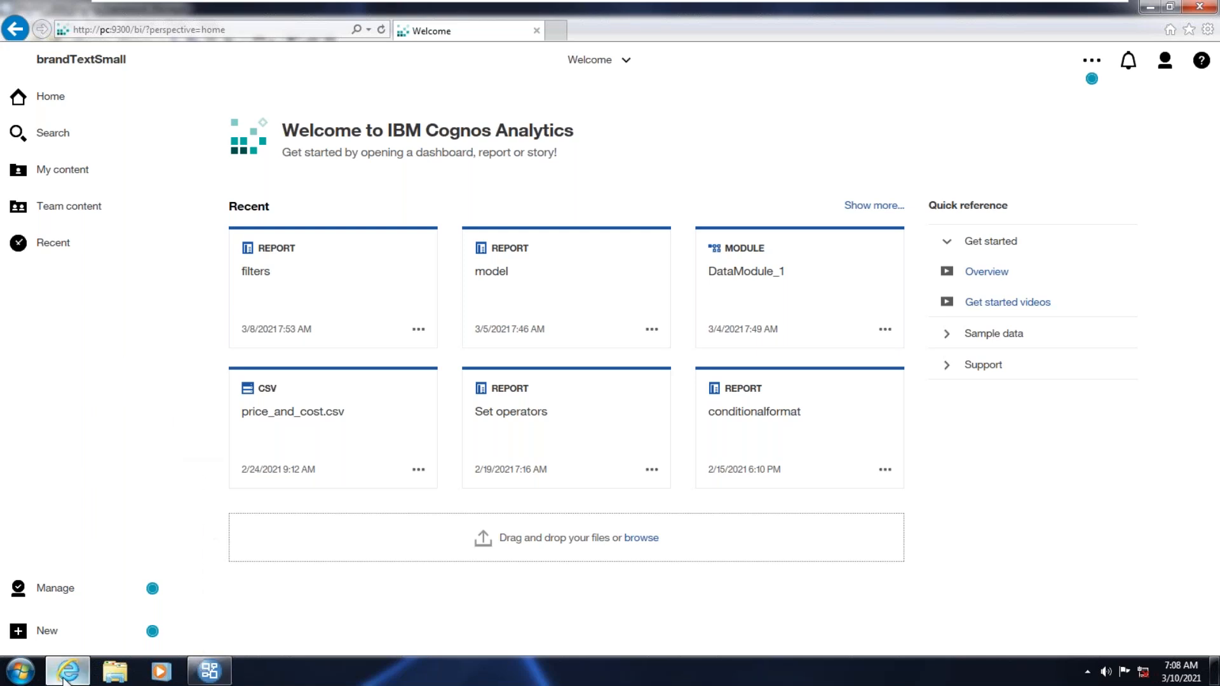
Switch back to Framework Manager, examine the Physical and Presentation Layers, collapse all three layers and select the Business Layer.
left_click(209, 671)
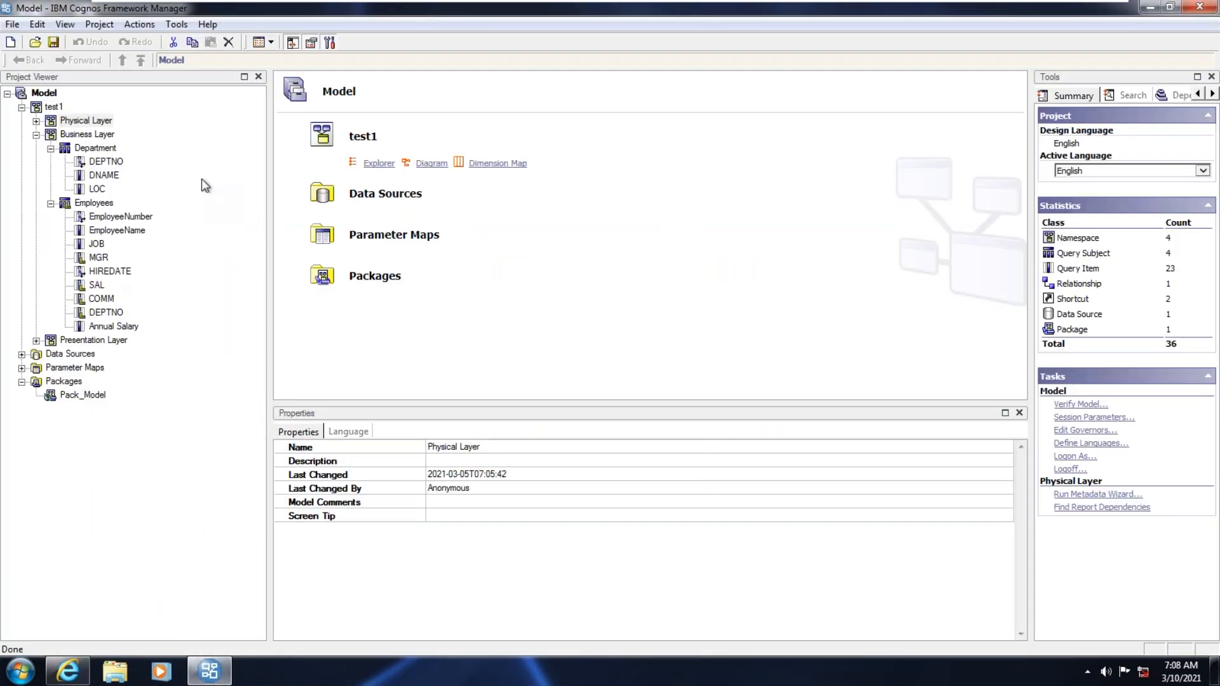
left_click(38, 122)
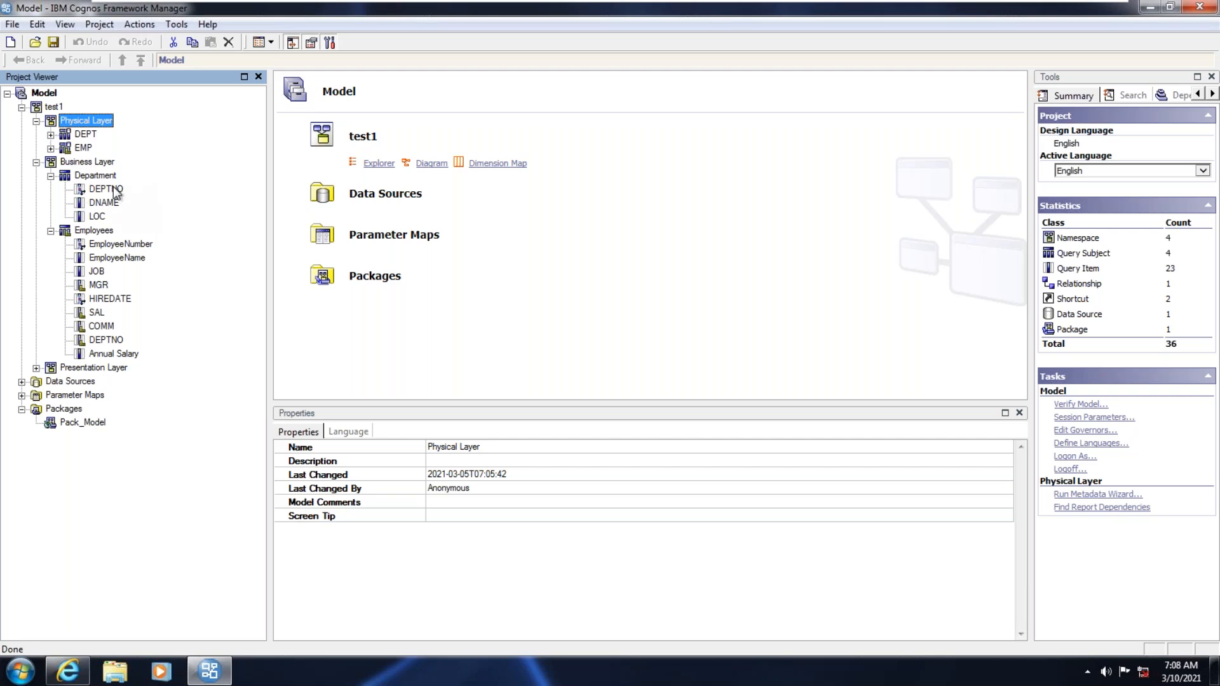
left_click(37, 369)
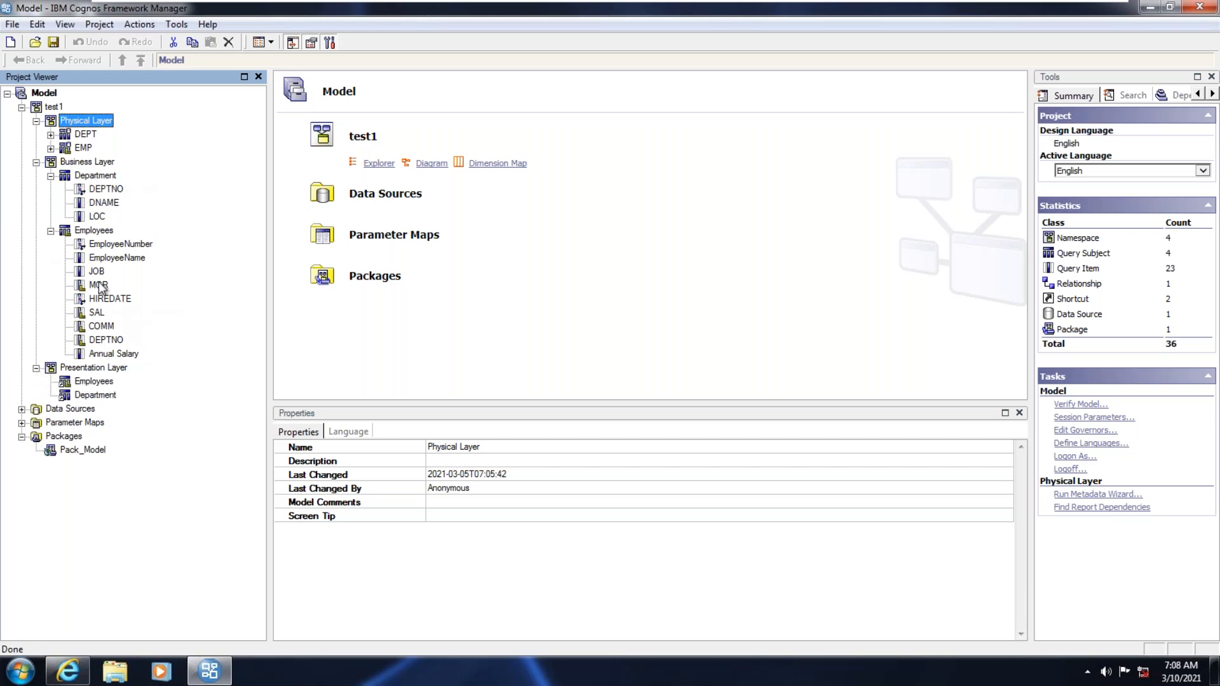
left_click(36, 162)
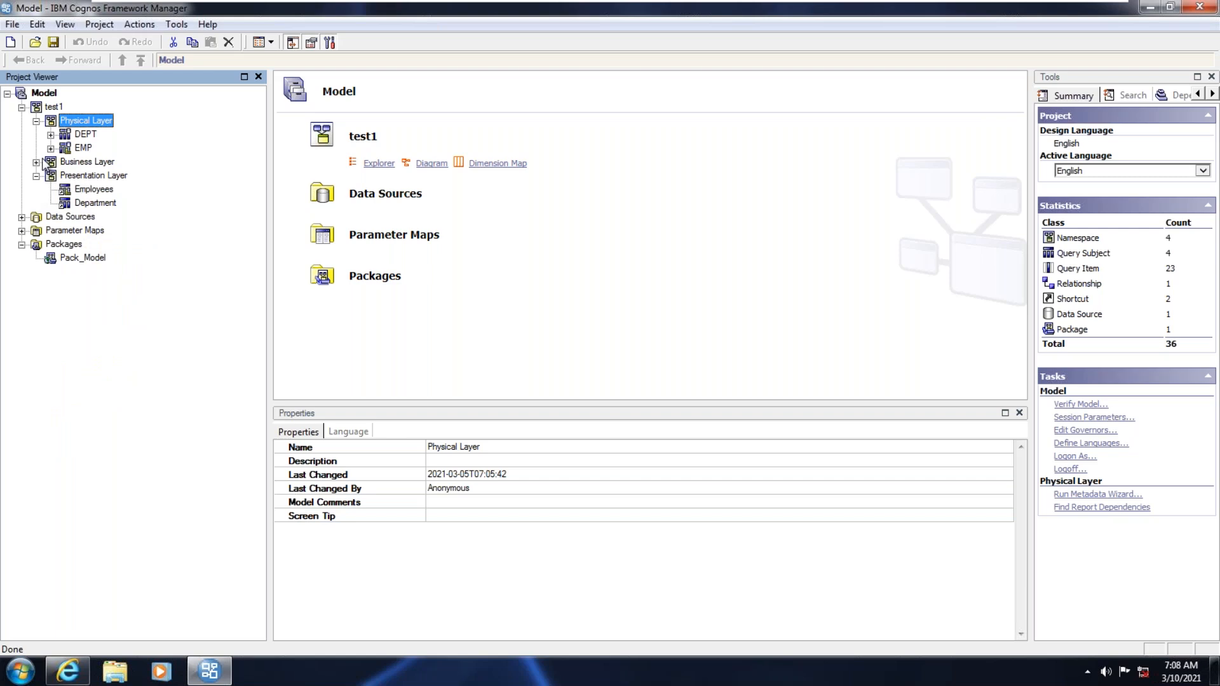
left_click(36, 121)
left_click(36, 148)
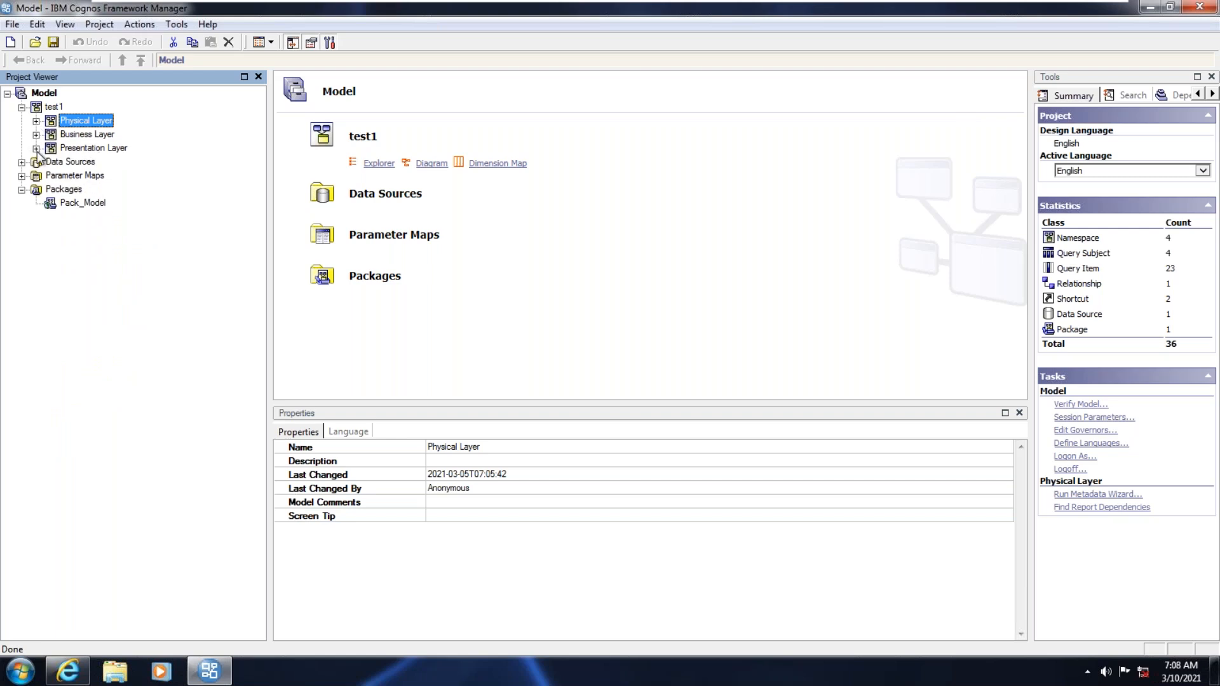
left_click(76, 134)
Open a new Notepad document, move its window lower and write the heading "Filters in FM".
left_click(20, 674)
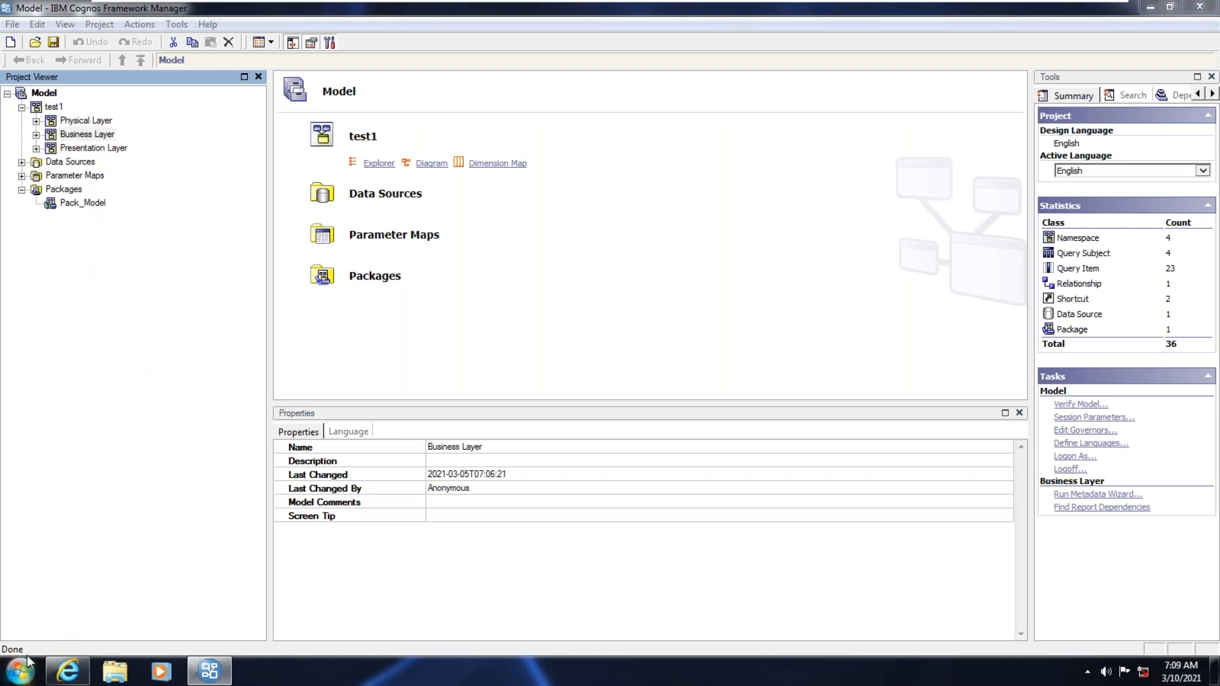
left_click(83, 283)
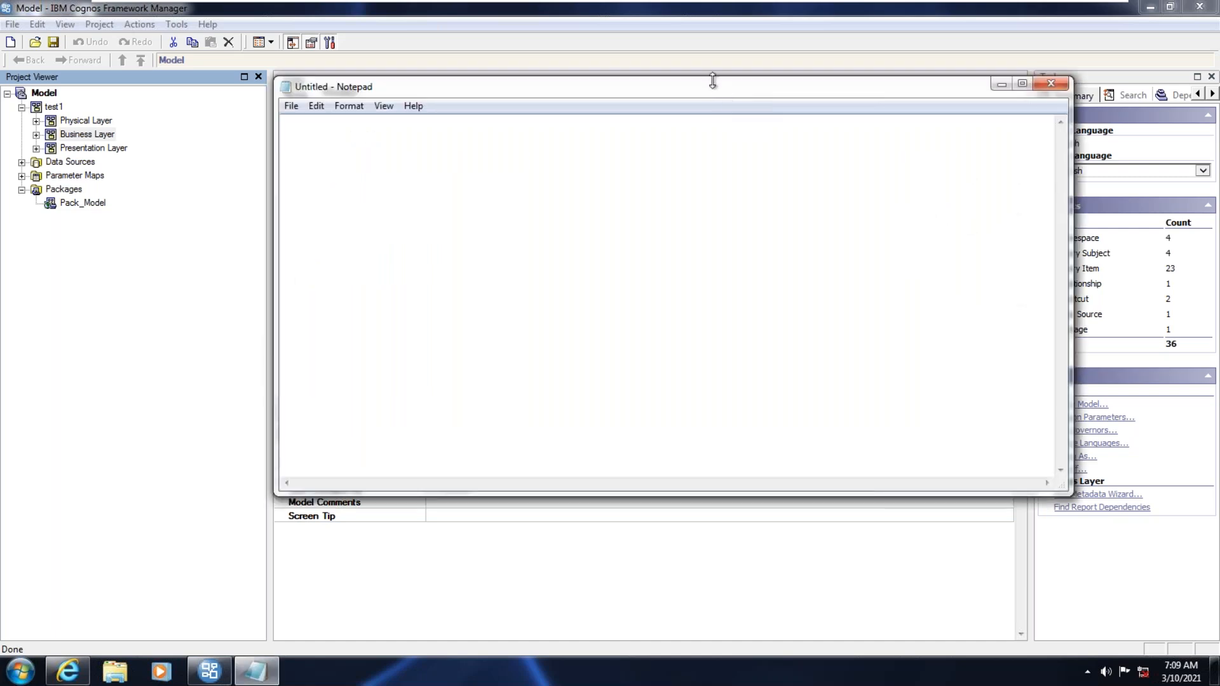
left_click_drag(714, 81, 700, 167)
type("Fi")
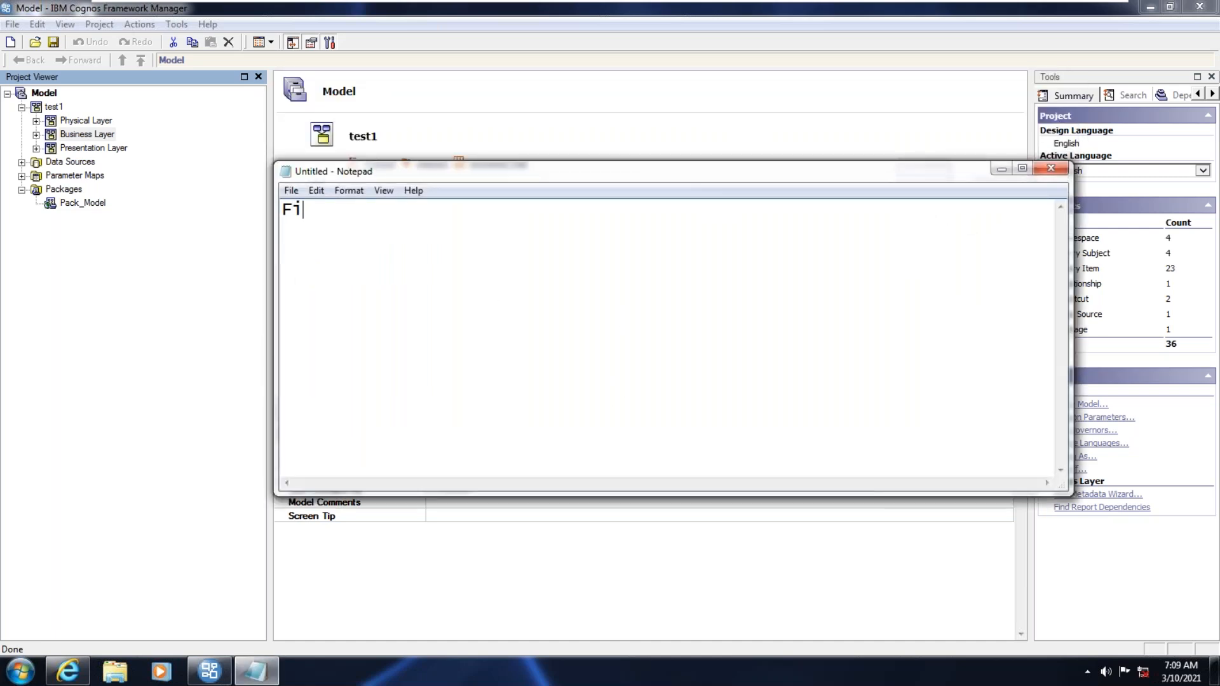
type("lters in FM")
List "1. Embedded filter" and "2. Standalone filter" as indented lines under the heading.
key("Return")
key("Tab")
type("1. Emb")
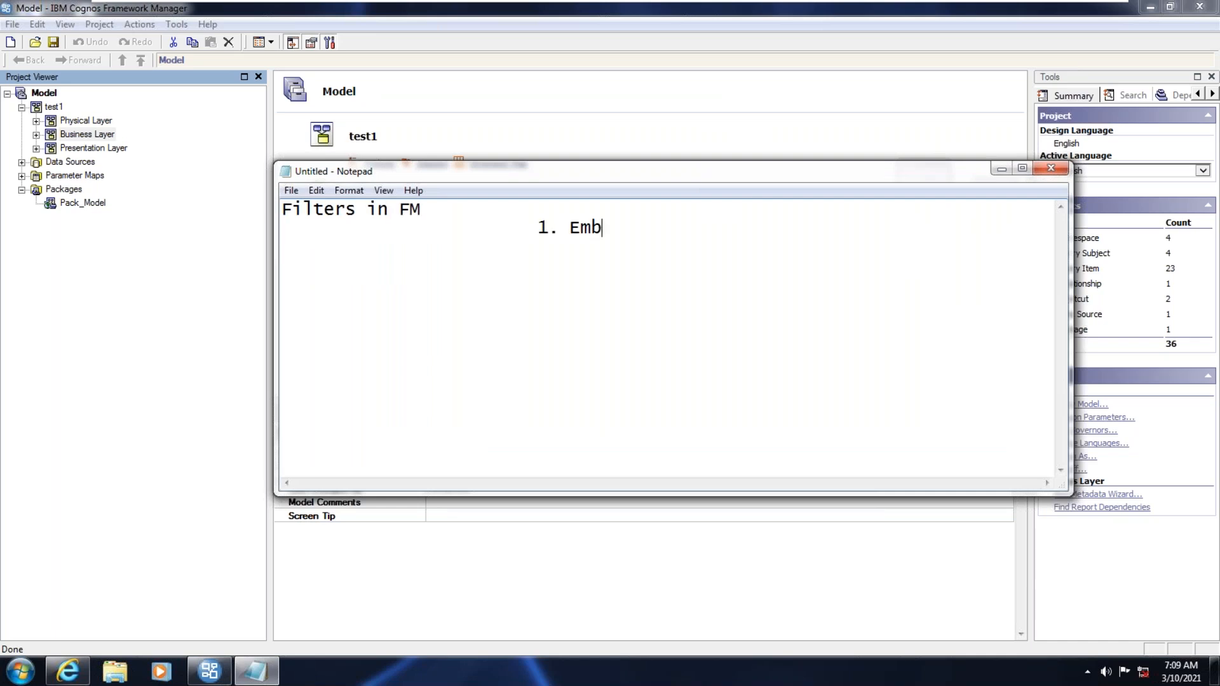
type("edded filter")
key("Return")
key("Tab")
type("2. ")
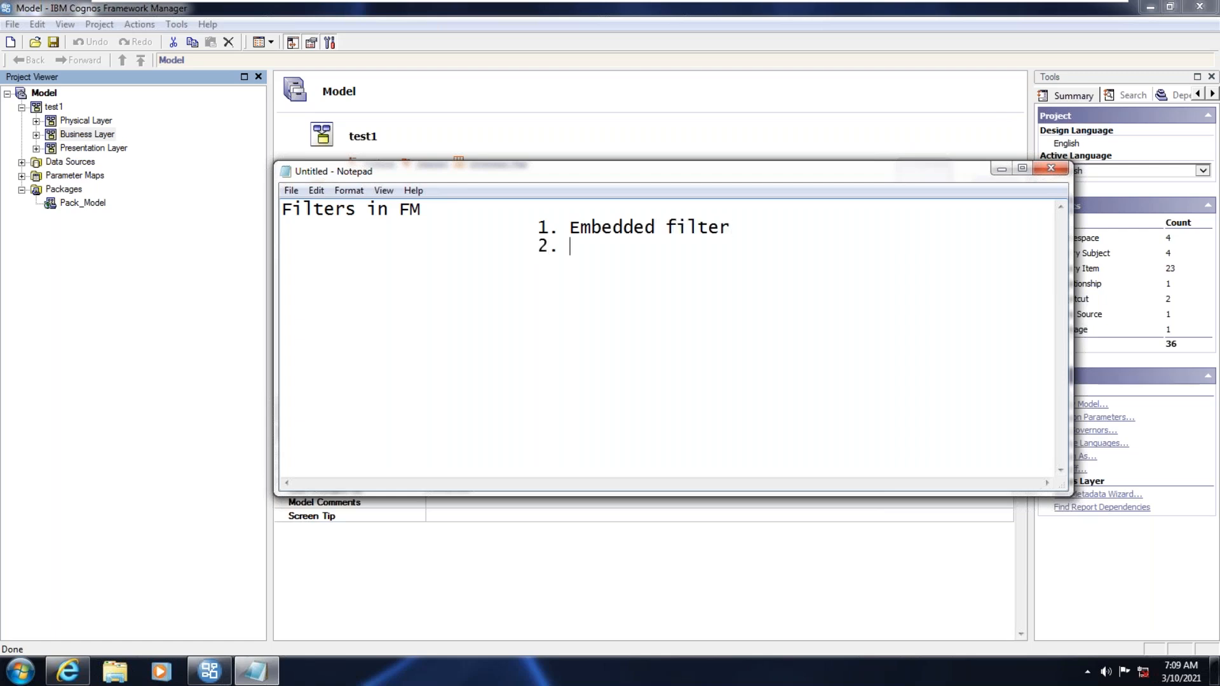
type("Standalone fi")
type("lter")
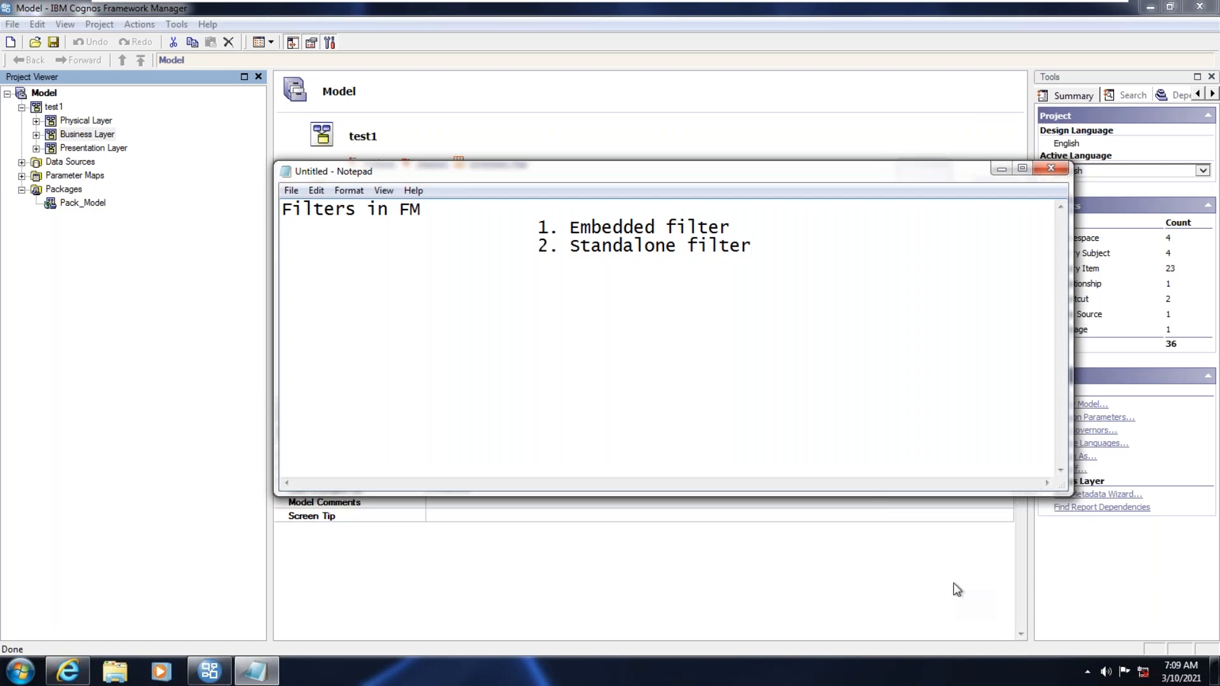
Enlarge the Notepad window, place the cursor after "Embedded filter" and minimize the notes.
left_click_drag(1063, 486, 1080, 542)
left_click(741, 230)
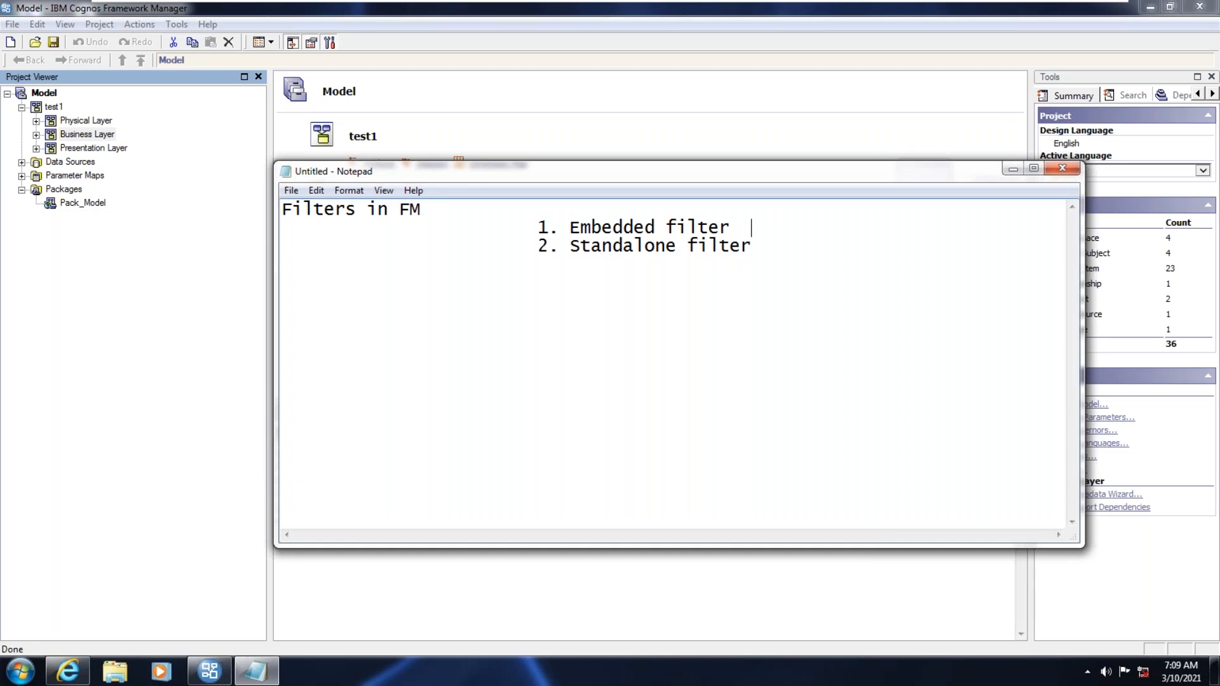
left_click(1013, 168)
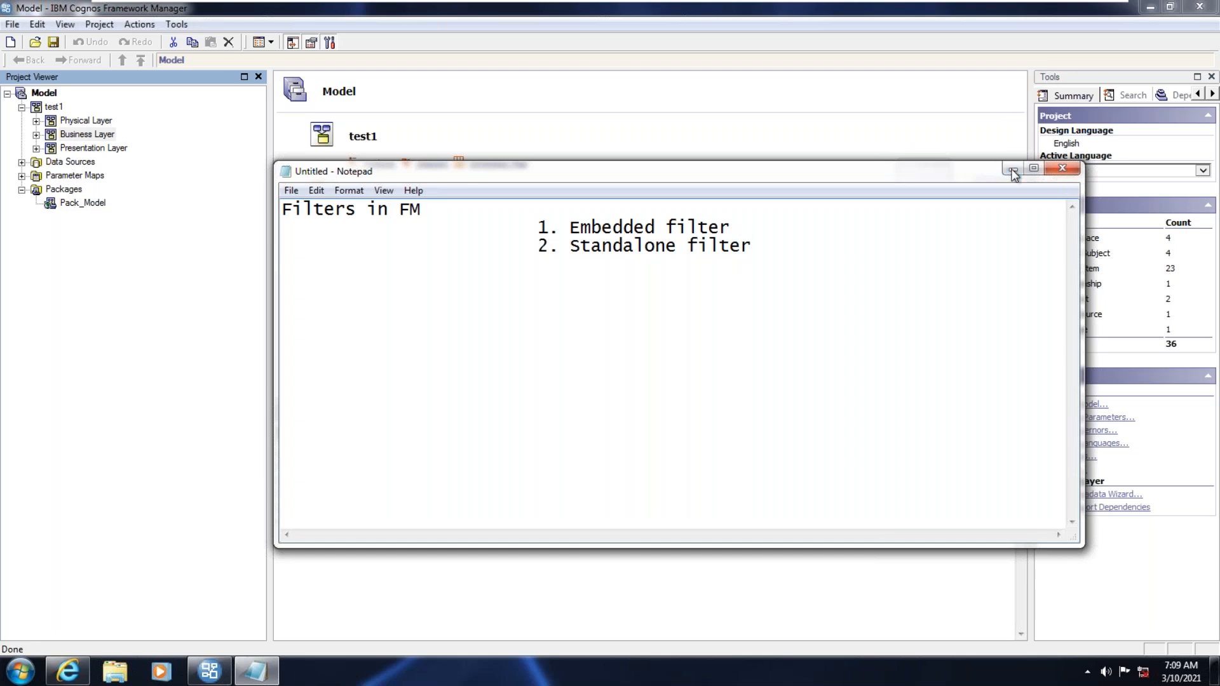
Expand the Business Layer, collapse its Department and Employees query subjects, and open the Employees definition for editing.
left_click(37, 135)
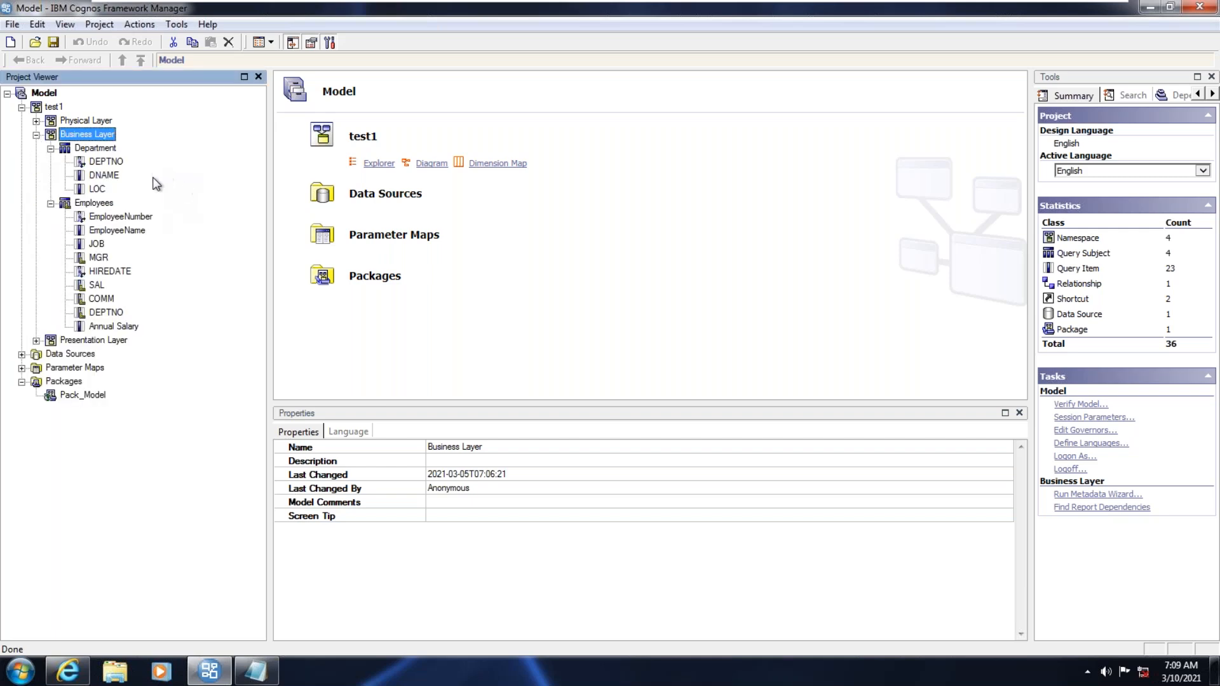
left_click(51, 149)
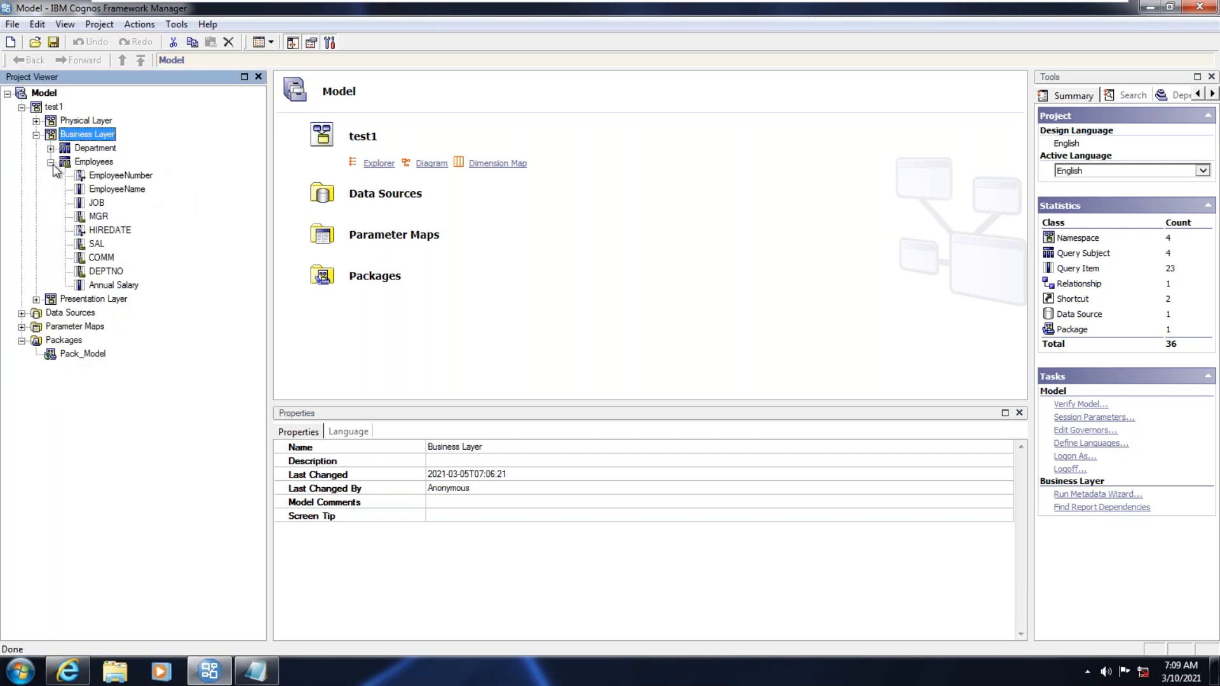
left_click(51, 162)
left_click(92, 160)
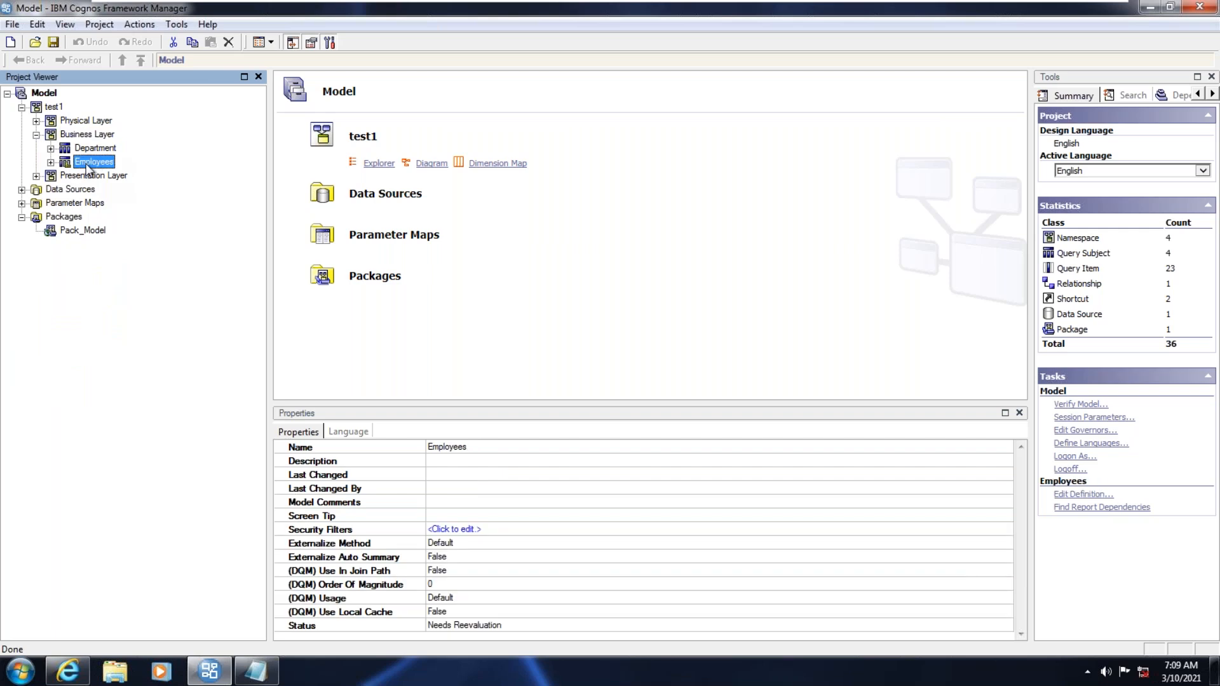
right_click(89, 165)
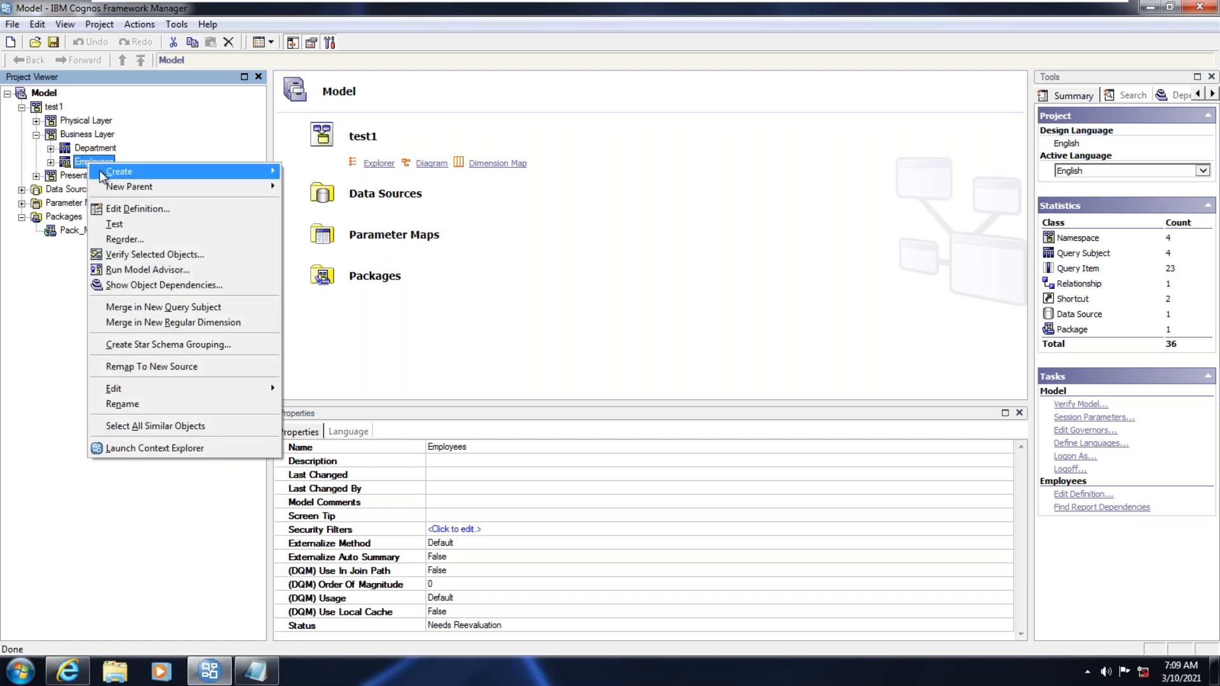
mouse_move(103, 175)
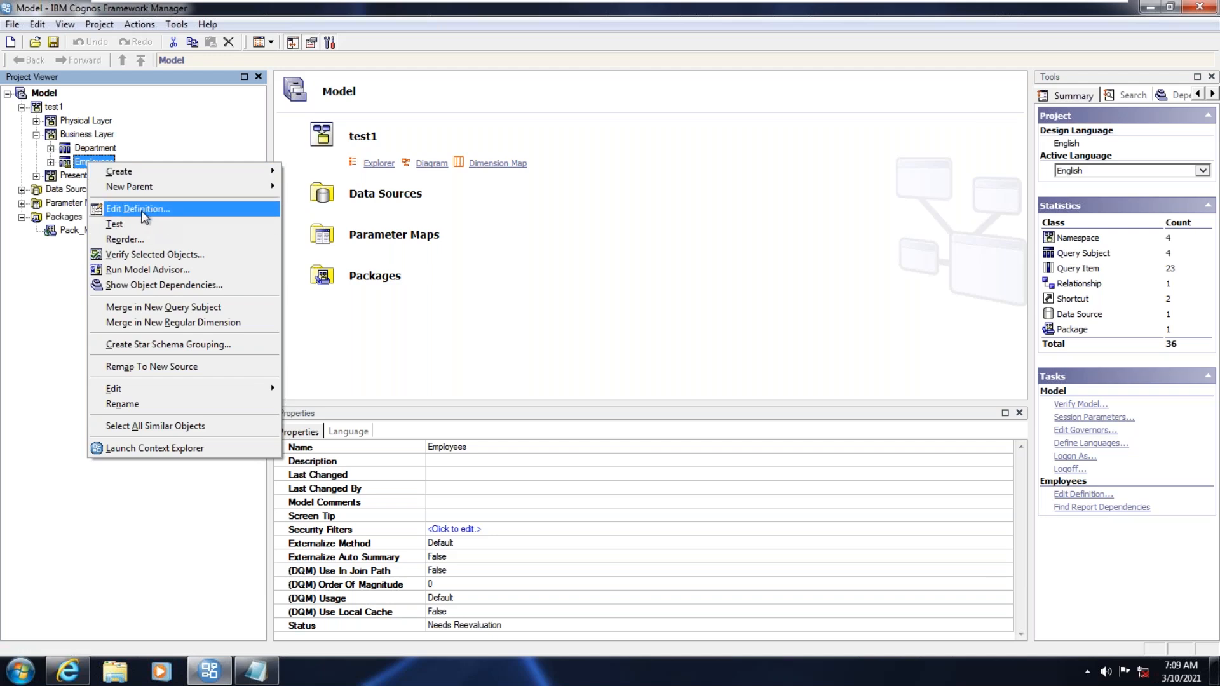
left_click(145, 216)
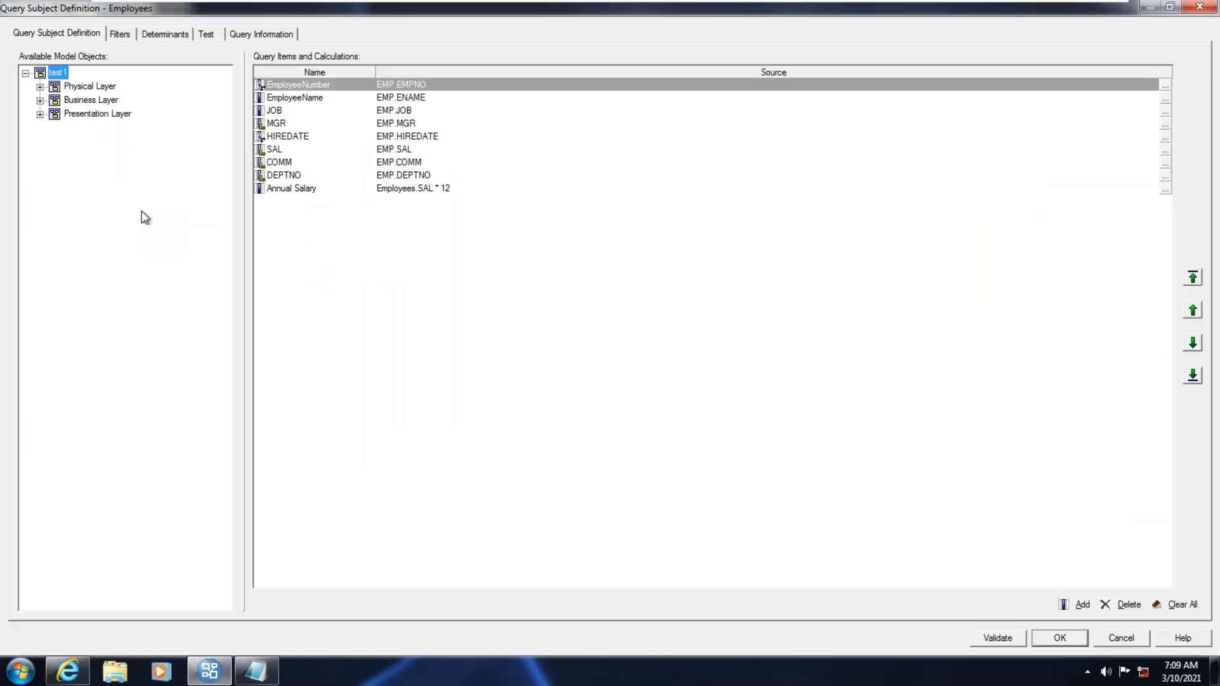
left_click(121, 35)
left_click(67, 36)
left_click(126, 37)
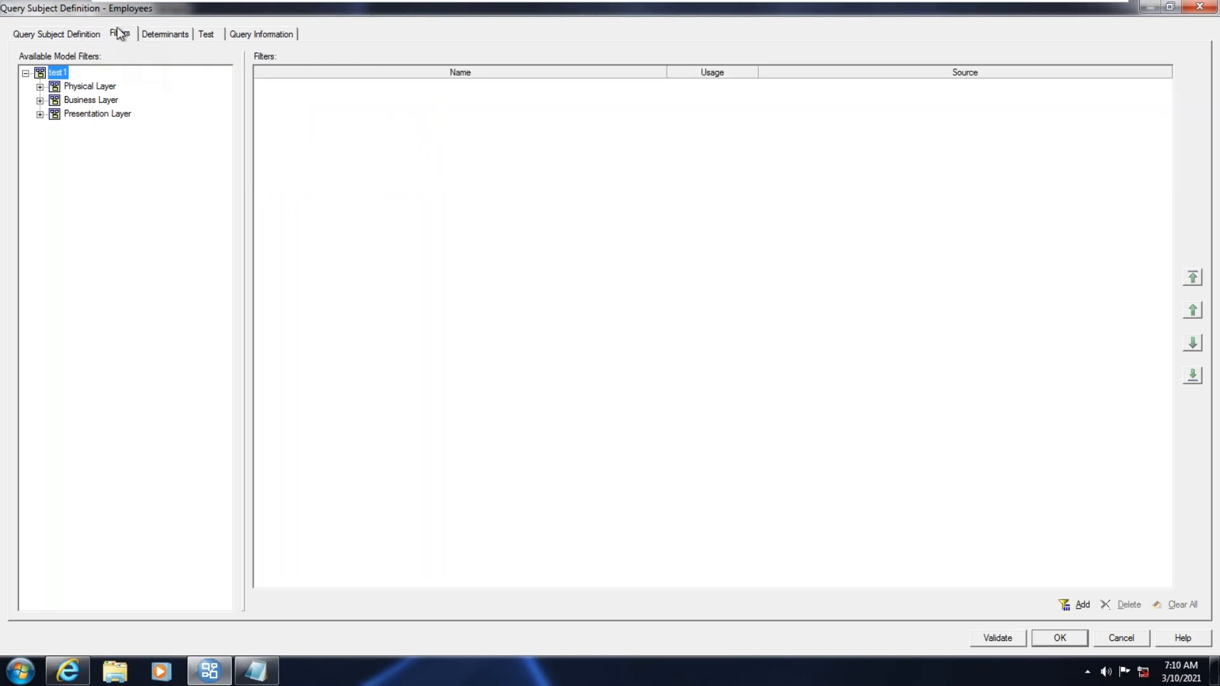
left_click(1081, 604)
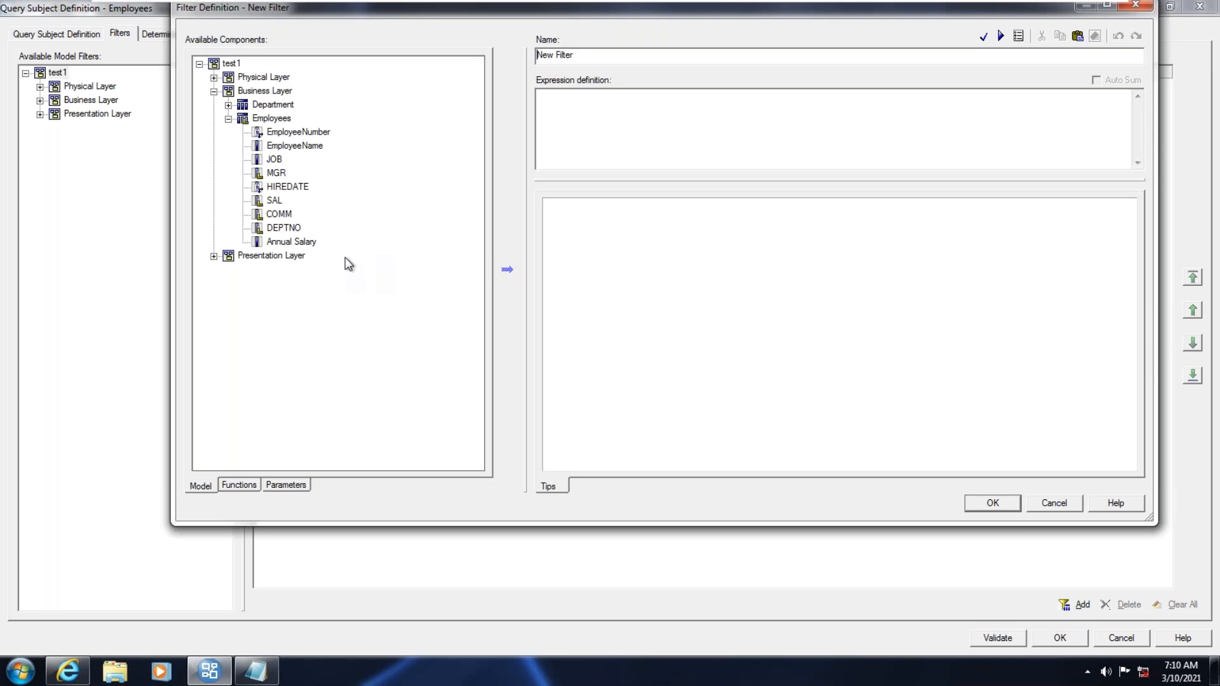
left_click(1047, 502)
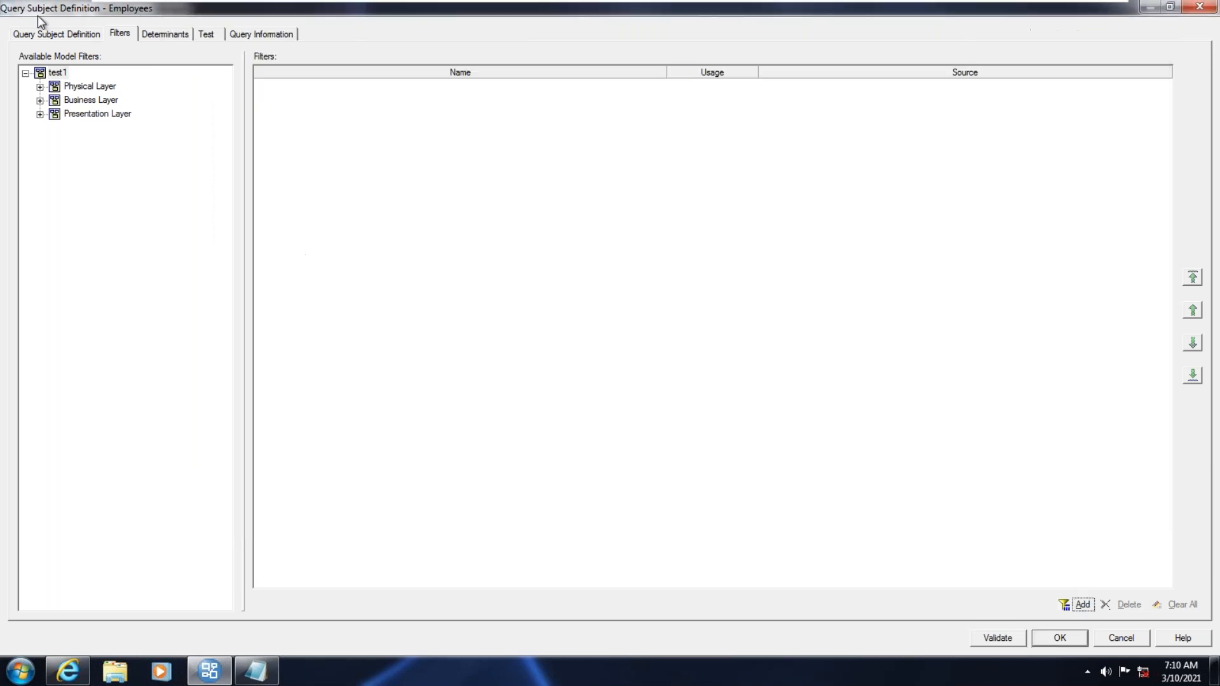
left_click(42, 34)
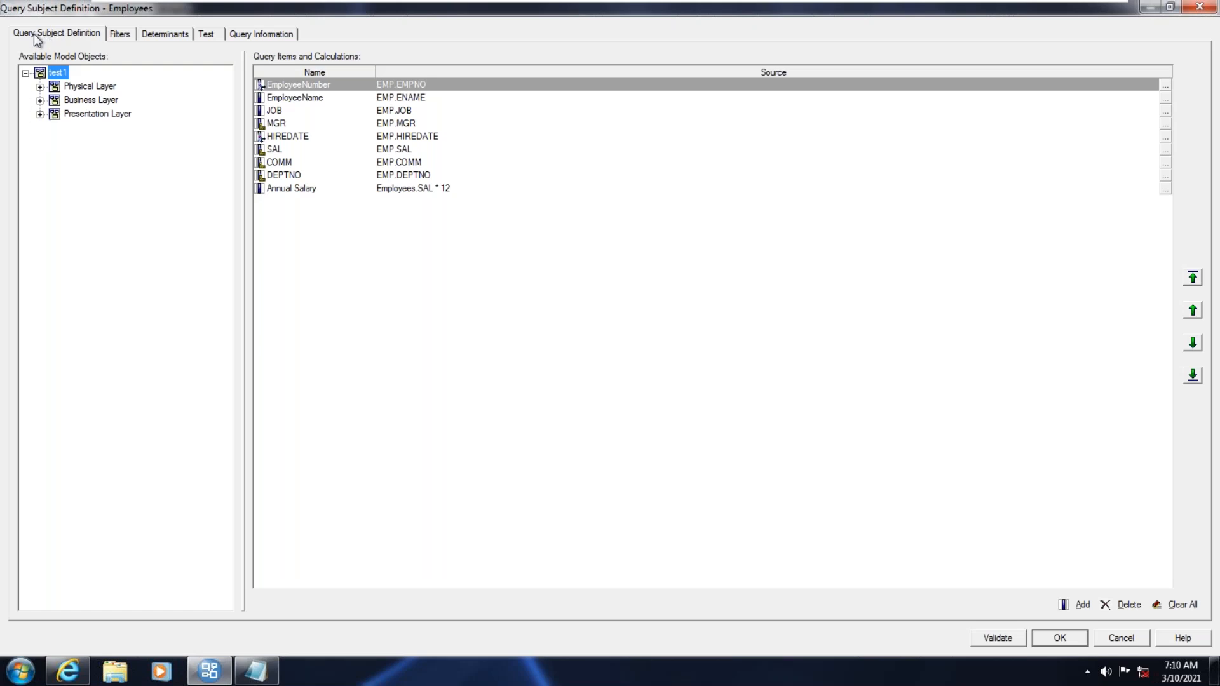
Add an embedded filter named Dept20 to Employees with the expression [Business Layer].[Employees].[DEPTNO] = 20, validating it before accepting.
left_click(121, 34)
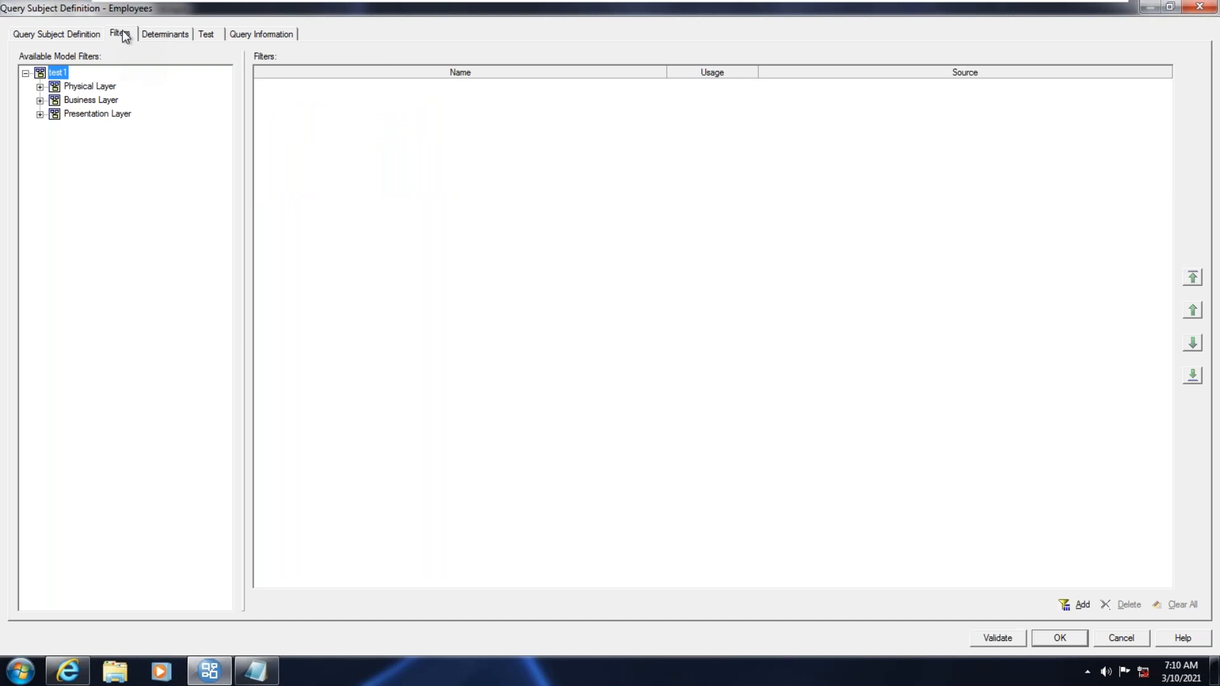
left_click(1080, 605)
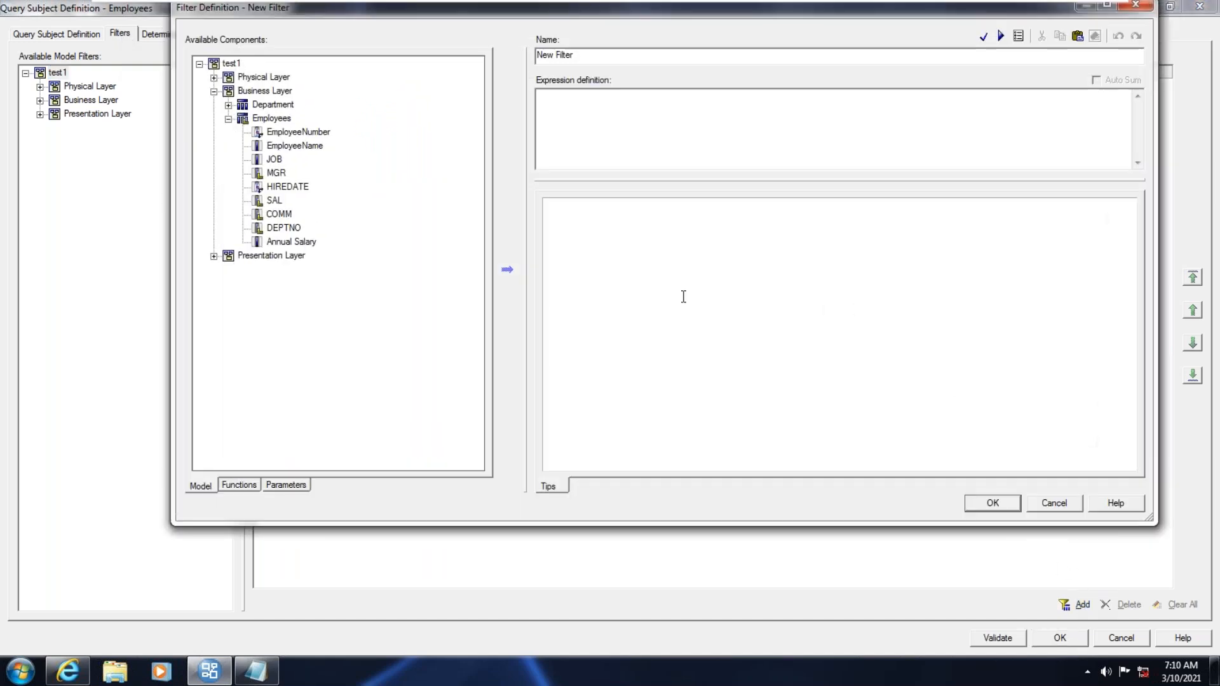
left_click_drag(586, 55, 518, 63)
type("Dept20")
left_click(287, 230)
left_click(507, 272)
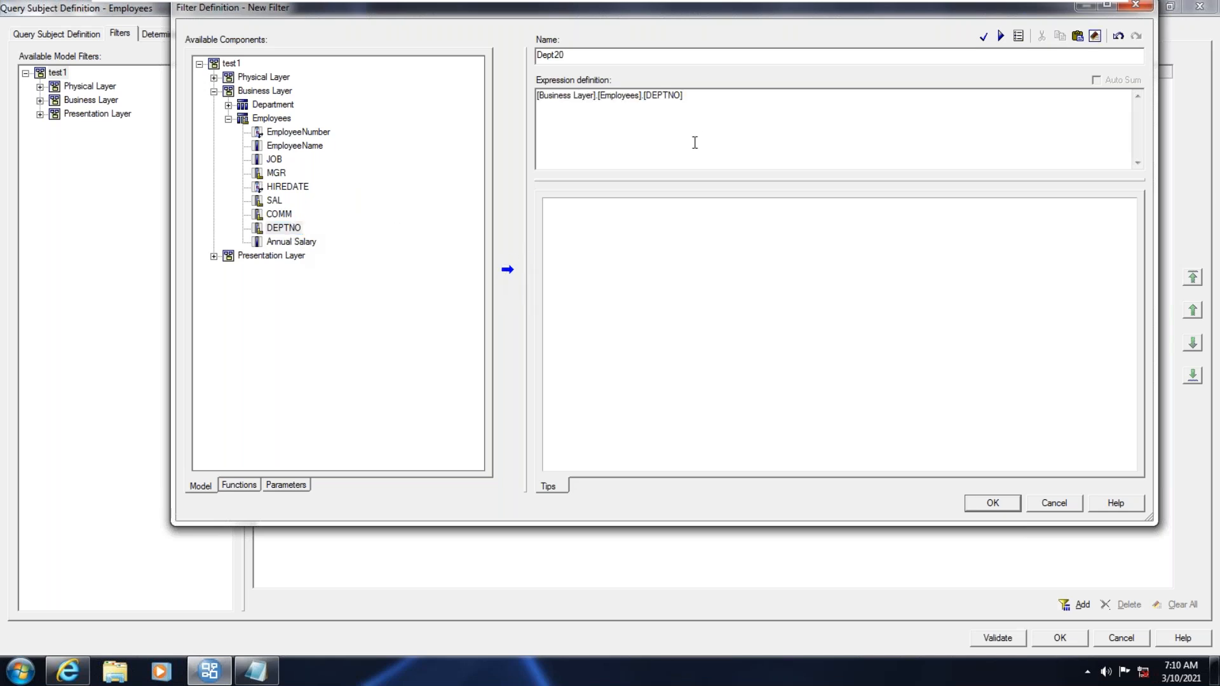
type("= 20")
left_click(984, 38)
left_click(1001, 41)
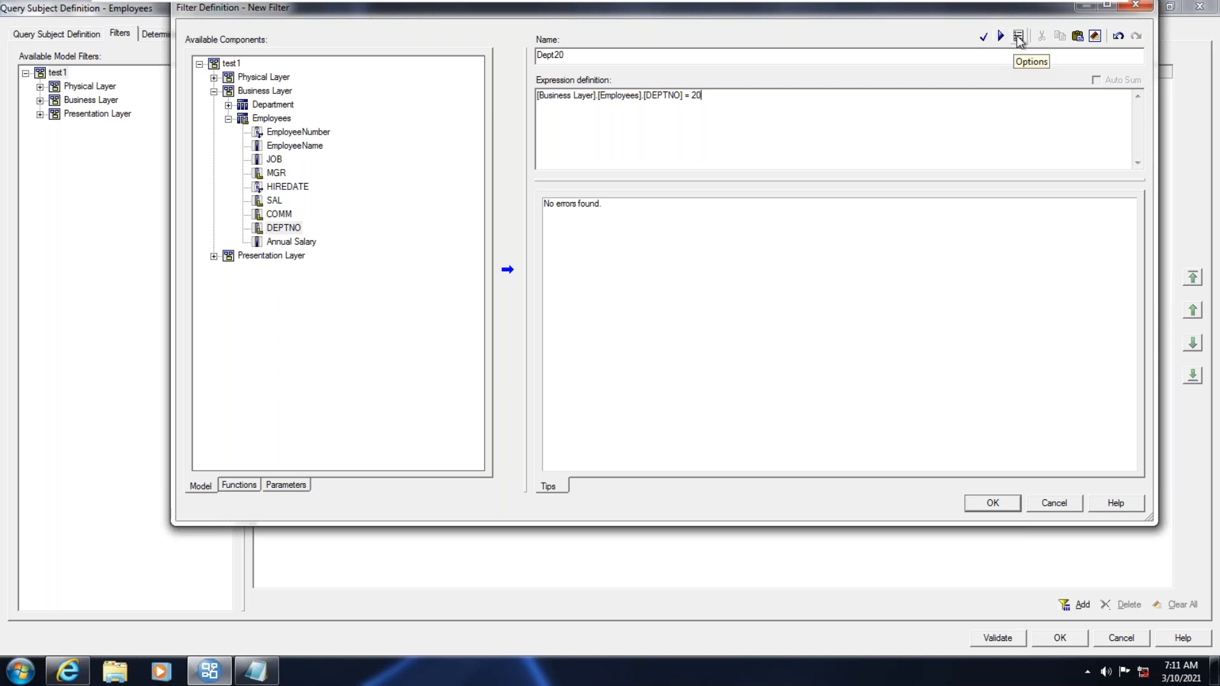
left_click(988, 507)
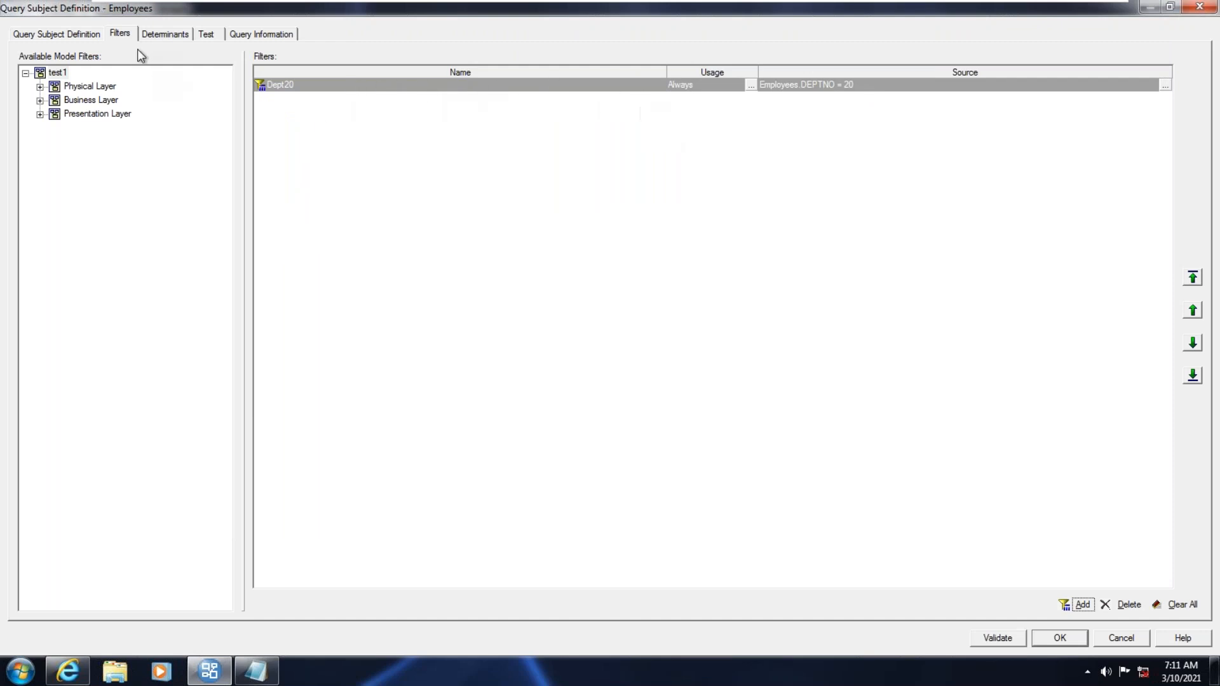
Run a test sample of Employees with the Dept20 filter applied and return to its filter list.
left_click(207, 35)
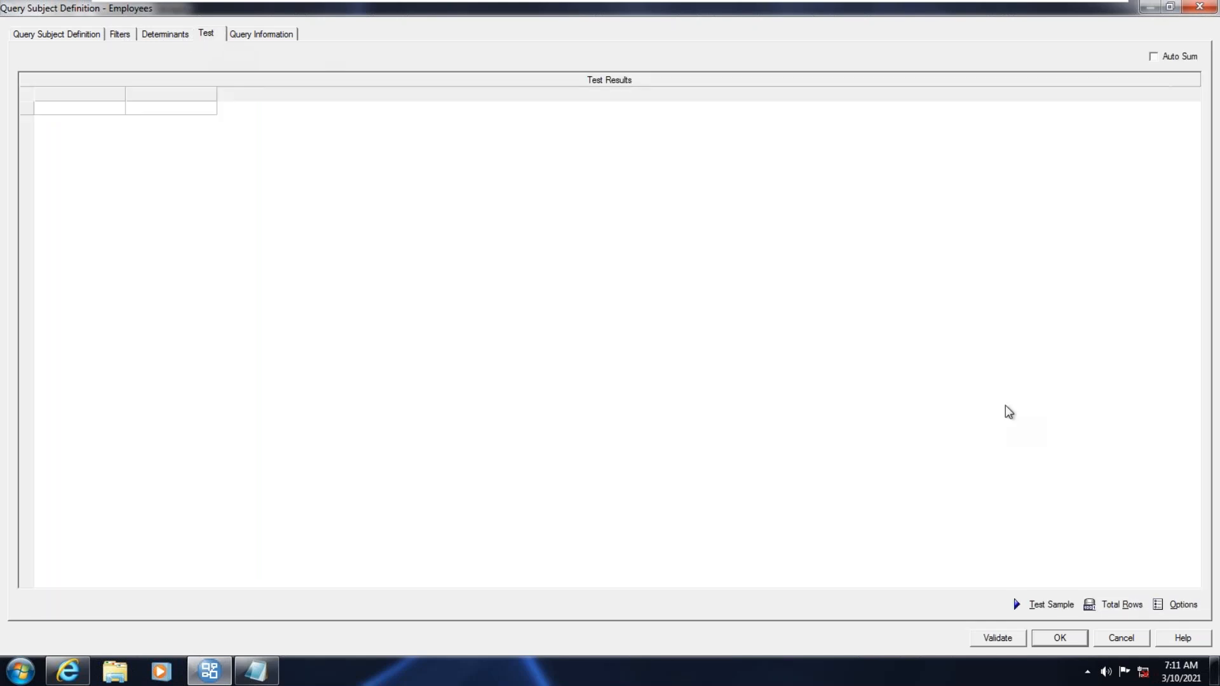
left_click(1052, 605)
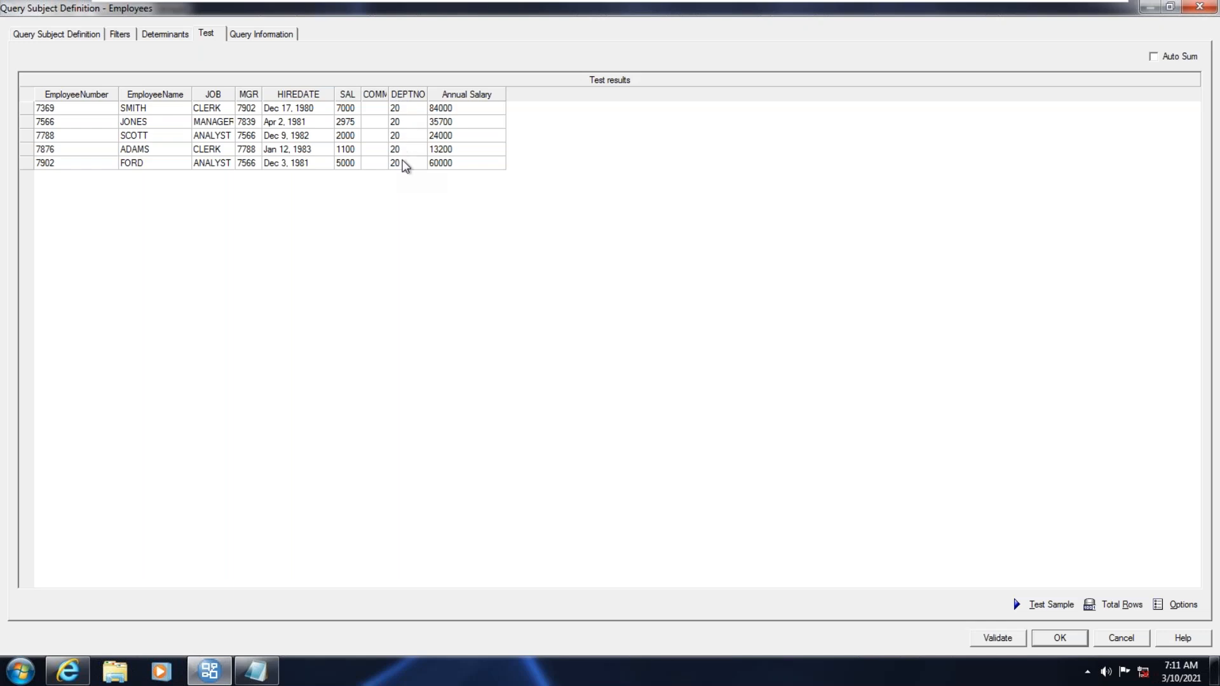
left_click(121, 35)
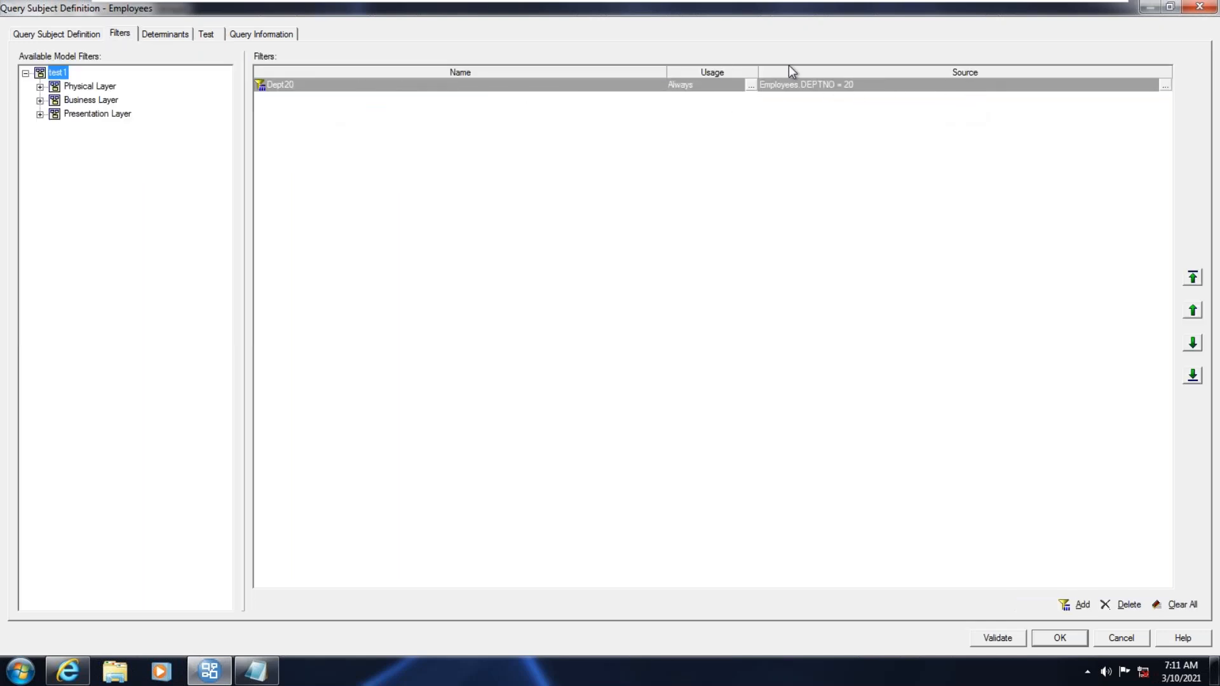
Add a second embedded filter named Salary with the expression [Business Layer].[Employees].[SAL] > 2000.
left_click(1082, 603)
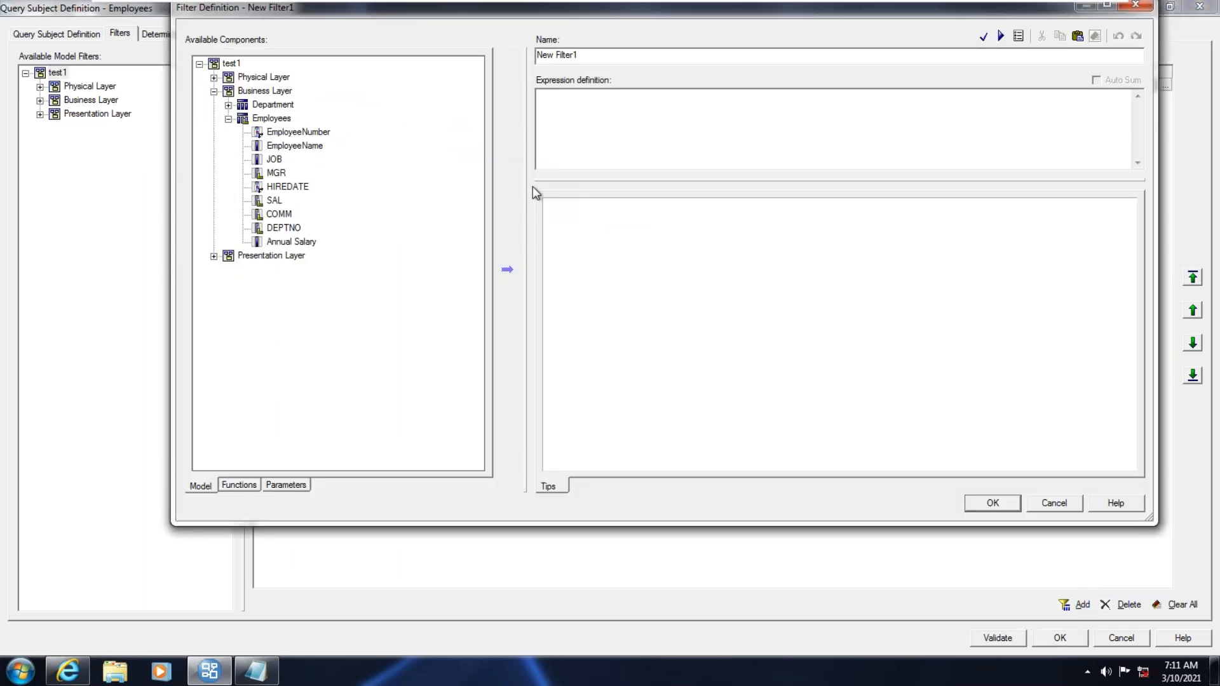
left_click(274, 160)
left_click(279, 202)
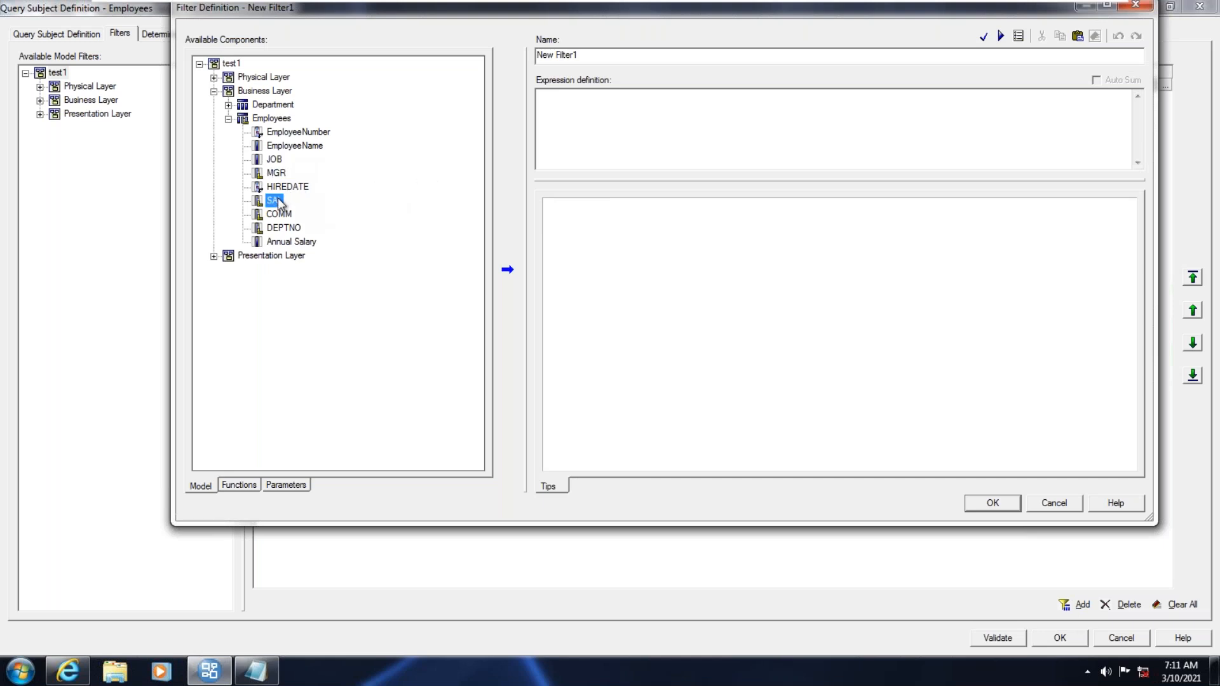
left_click(506, 271)
left_click_drag(579, 55, 491, 56)
type("Salary")
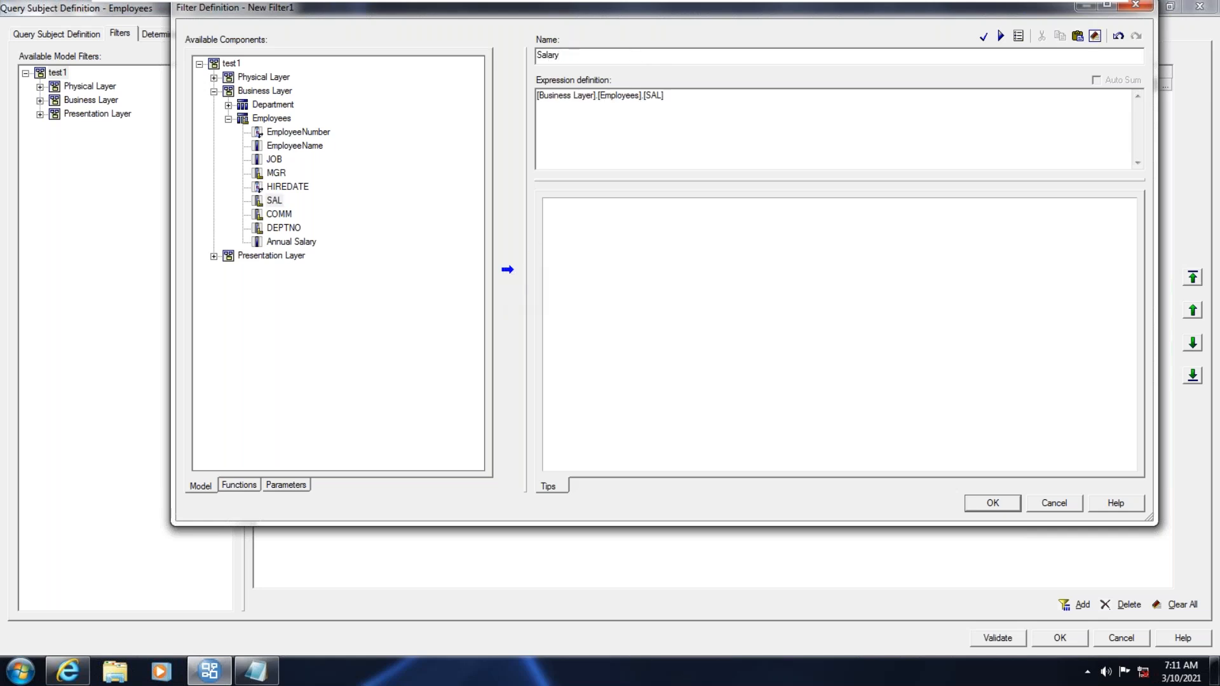
left_click(700, 110)
type("> ")
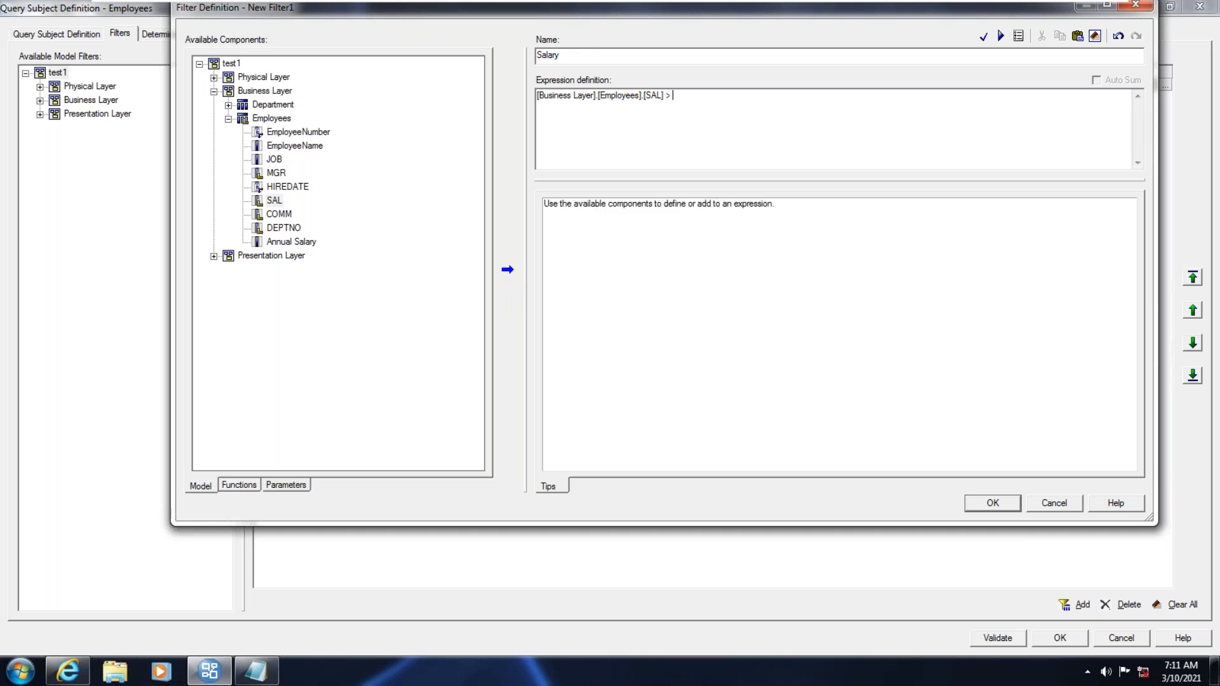
type("2000")
left_click(1005, 501)
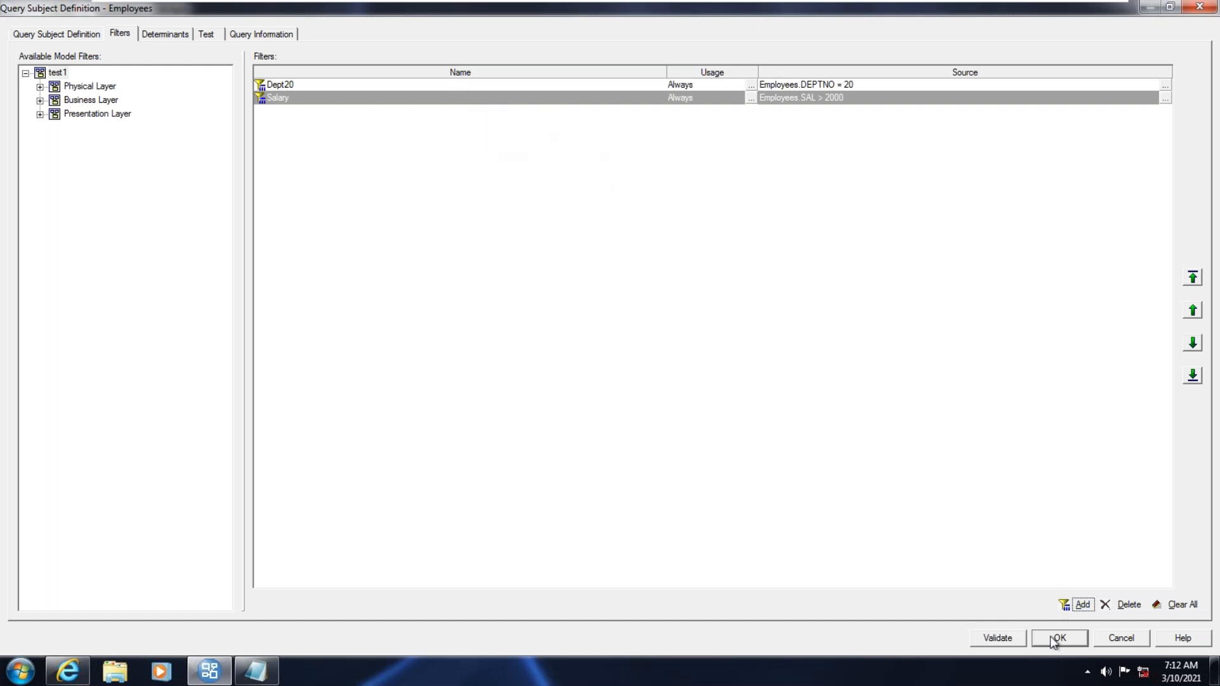
Rerun the Employees test sample with both the Dept20 and Salary filters and return to the filter list.
left_click(206, 34)
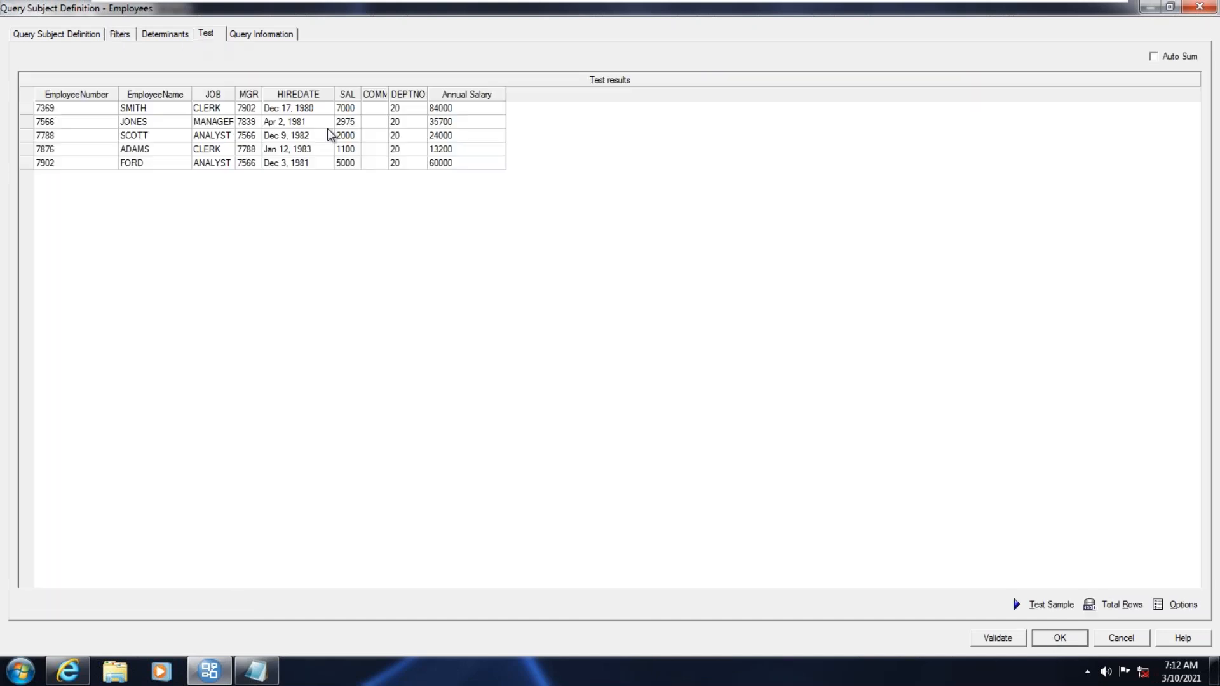
left_click(1043, 606)
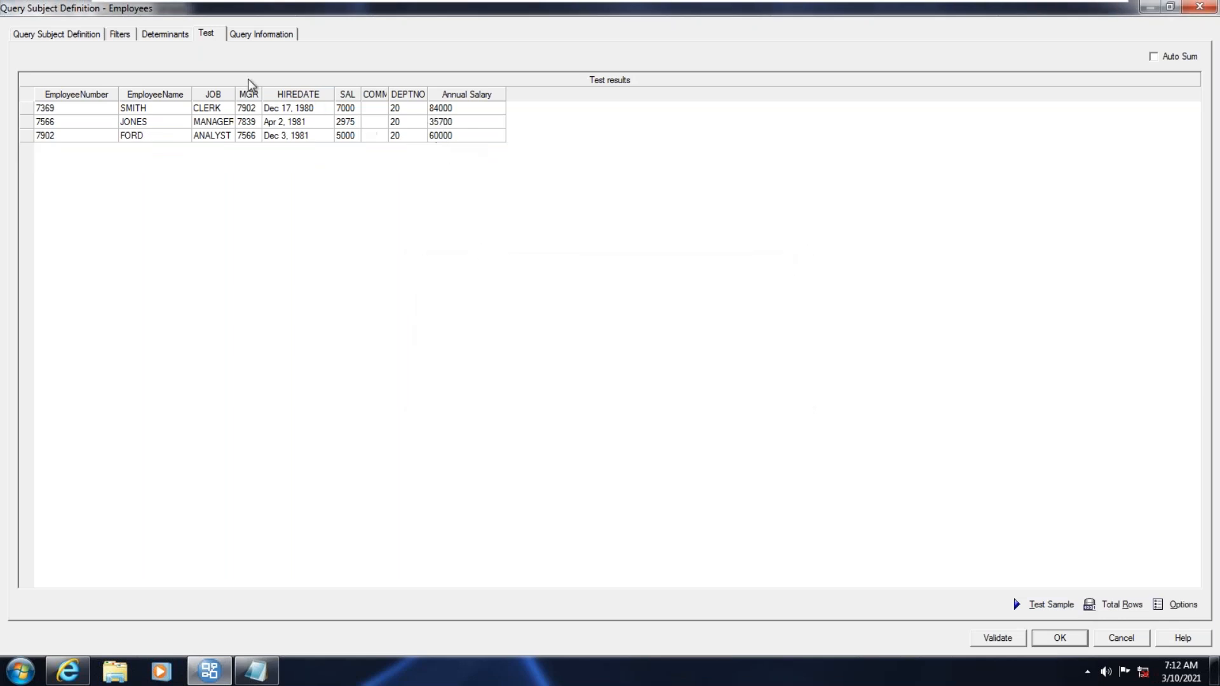
left_click(119, 35)
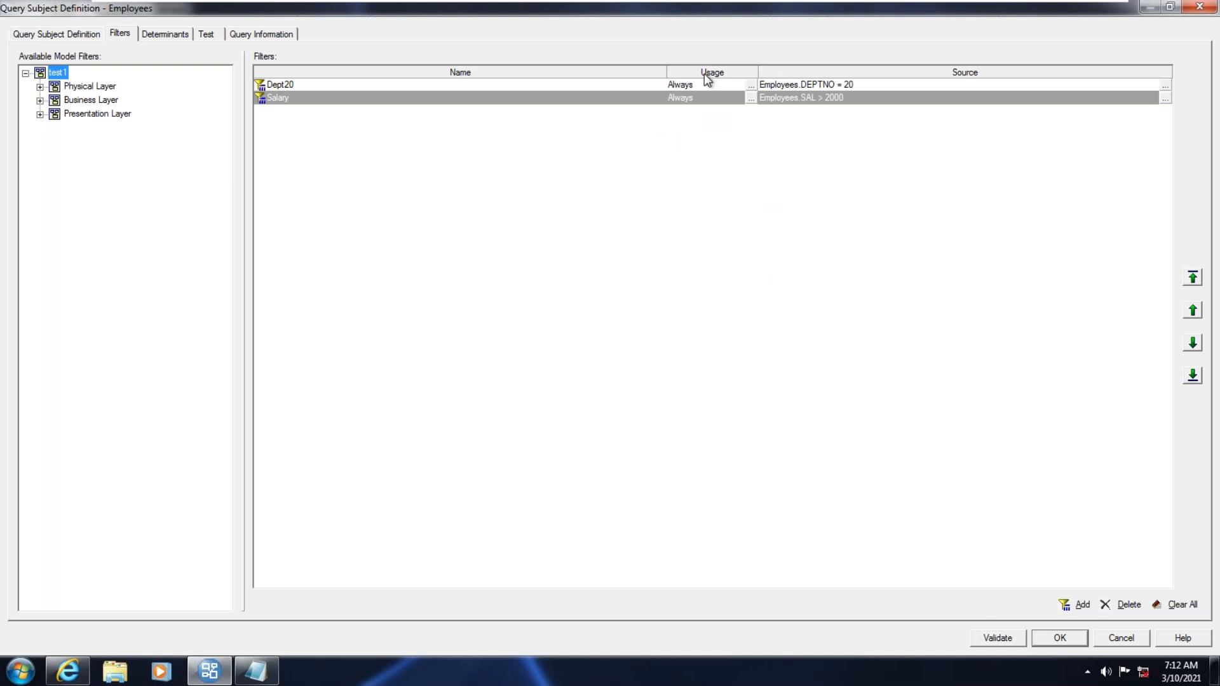
Choose Always as the Dept20 filter's usage and accept the Employees query subject definition.
left_click(752, 85)
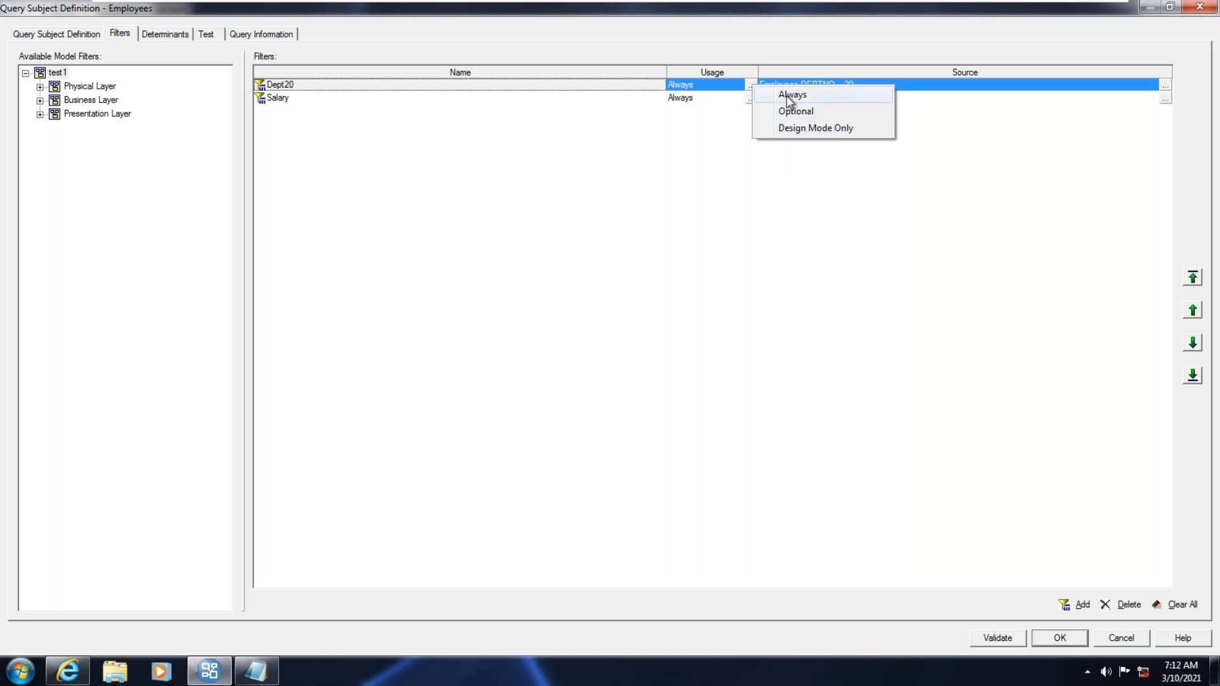
left_click(807, 99)
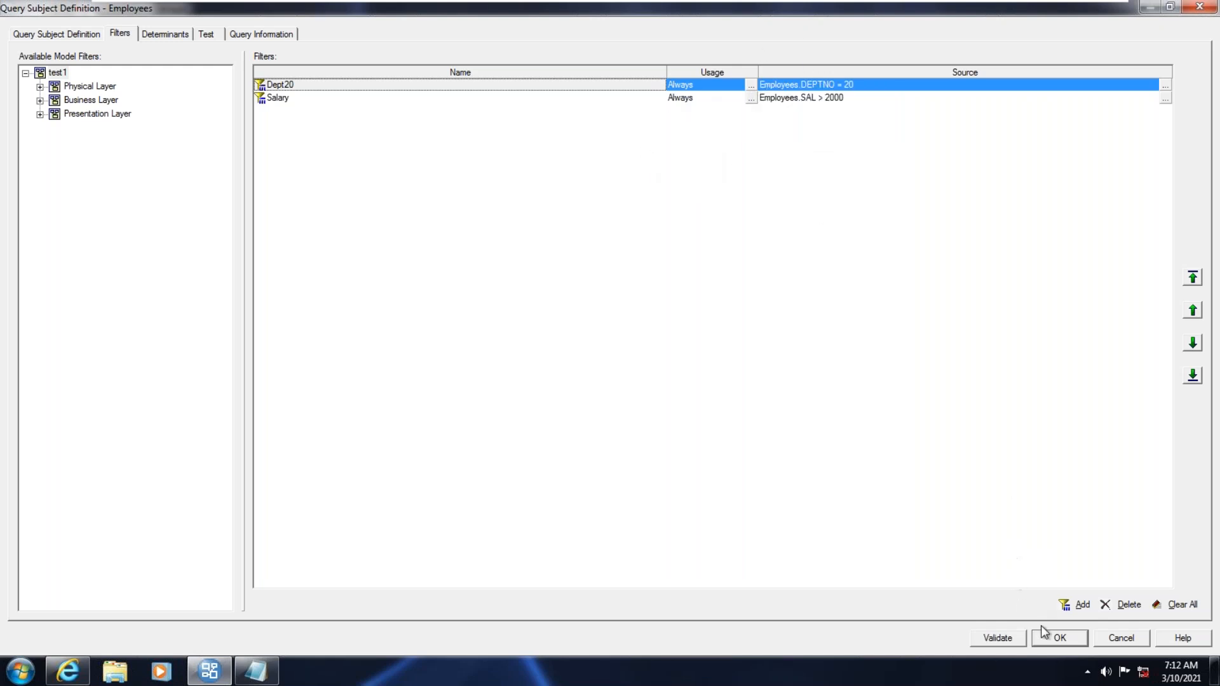
left_click(1055, 640)
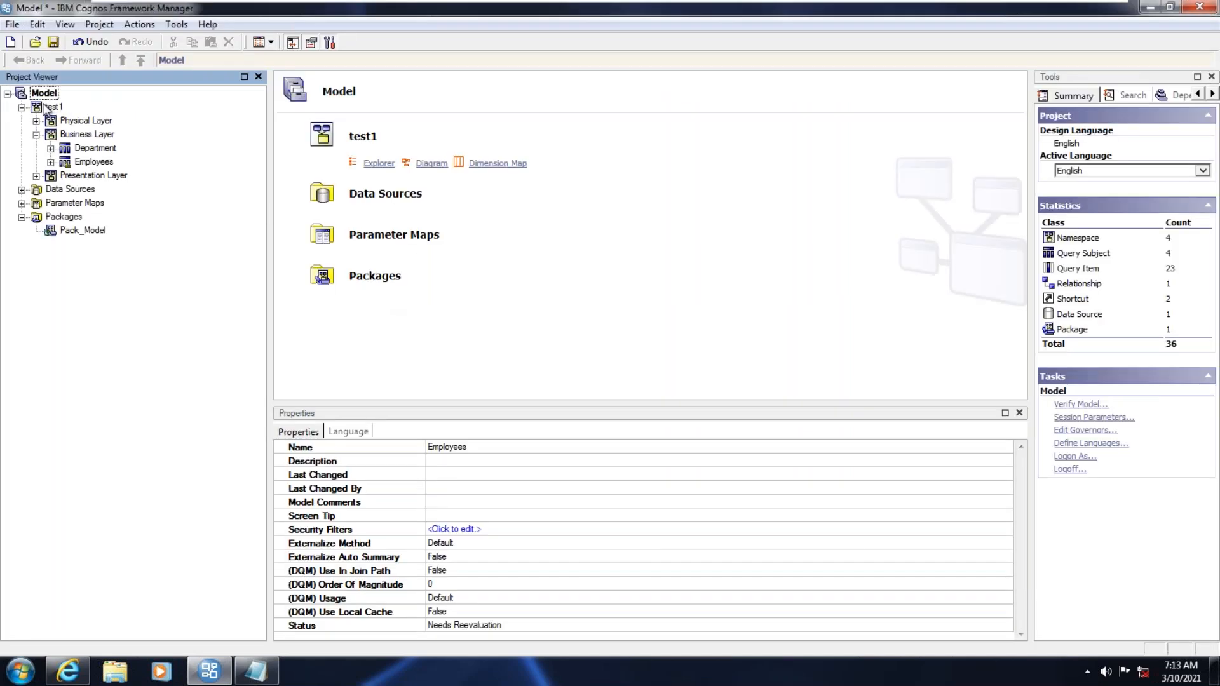
Select the Business Layer, review the standalone filter entry in the Notepad notes and minimize them.
left_click(93, 163)
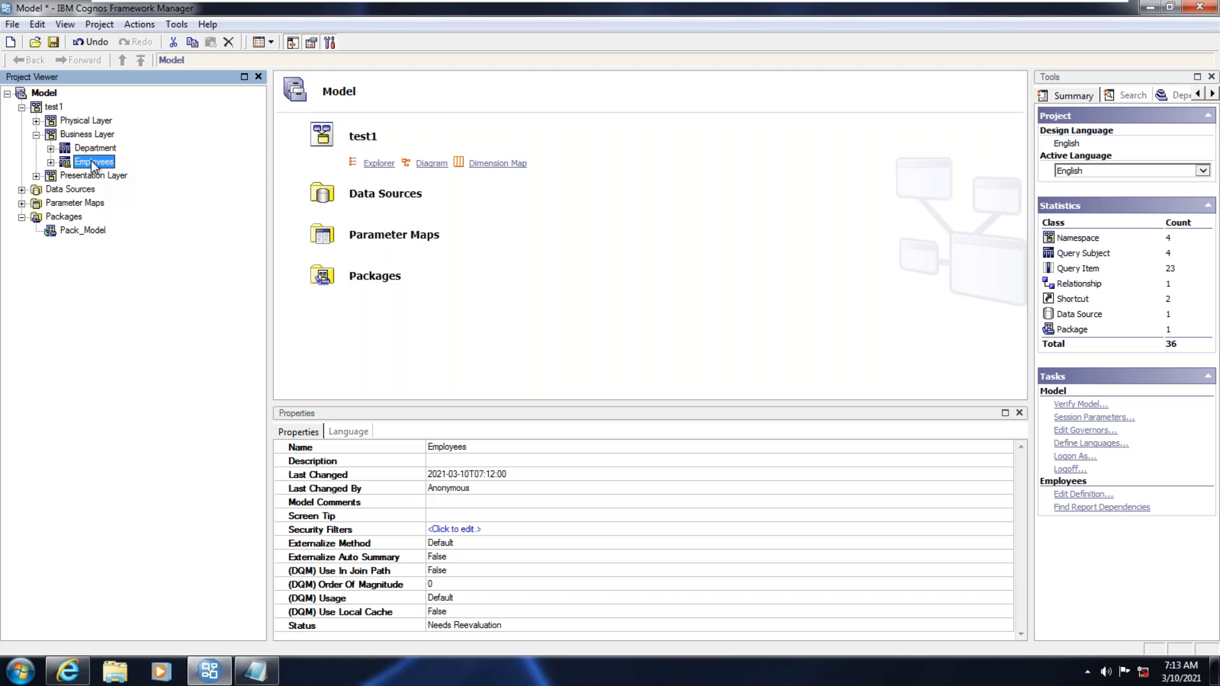
left_click(93, 136)
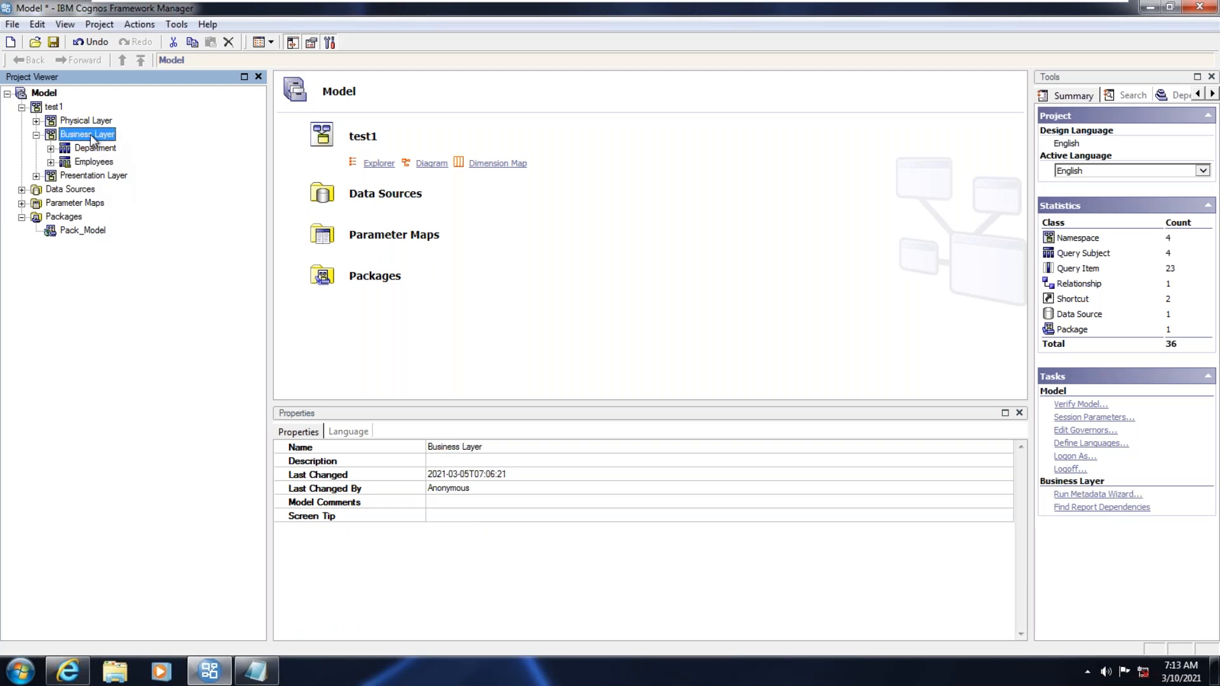
left_click(256, 671)
left_click(614, 251)
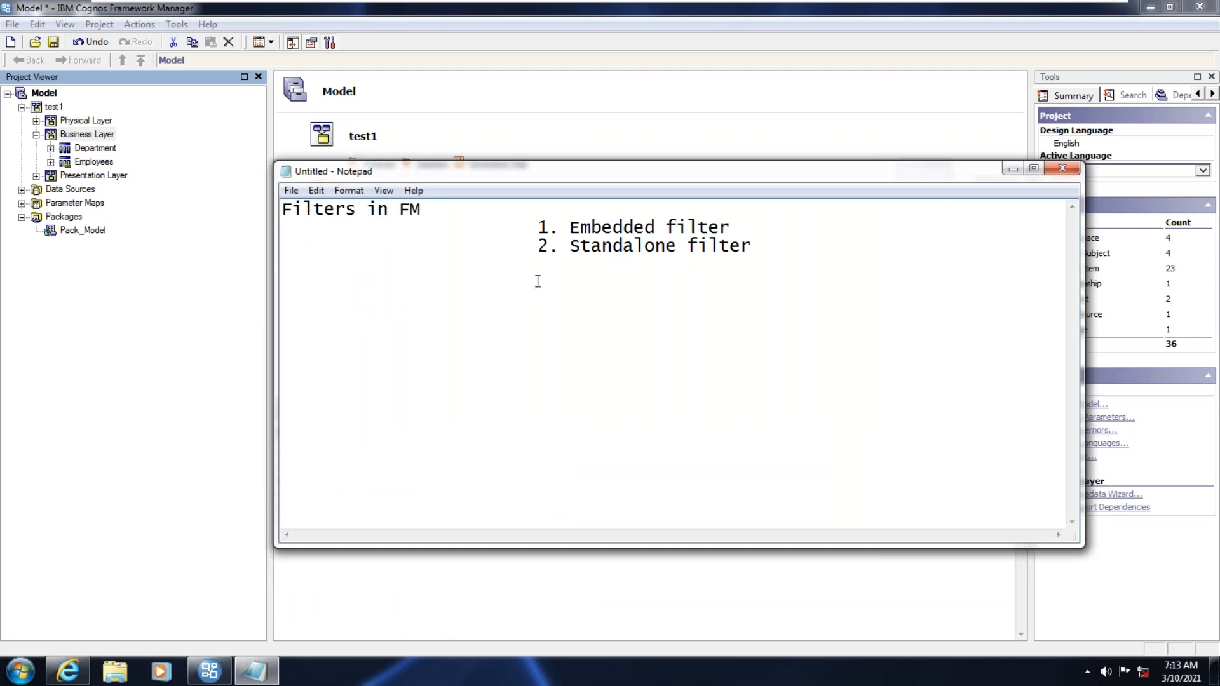
left_click(1013, 169)
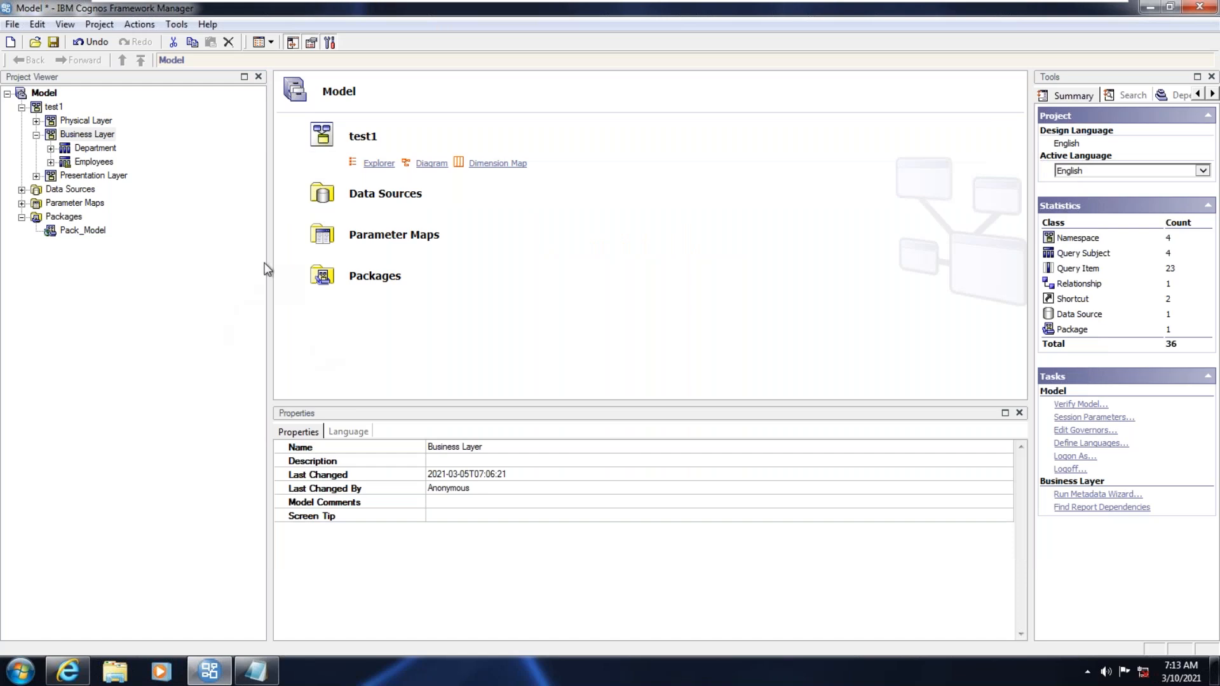
Create a standalone filter named NewYork in the Business Layer with the expression [Business Layer].[Department].[LOC] = 'NEW YORK'.
right_click(76, 133)
mouse_move(141, 147)
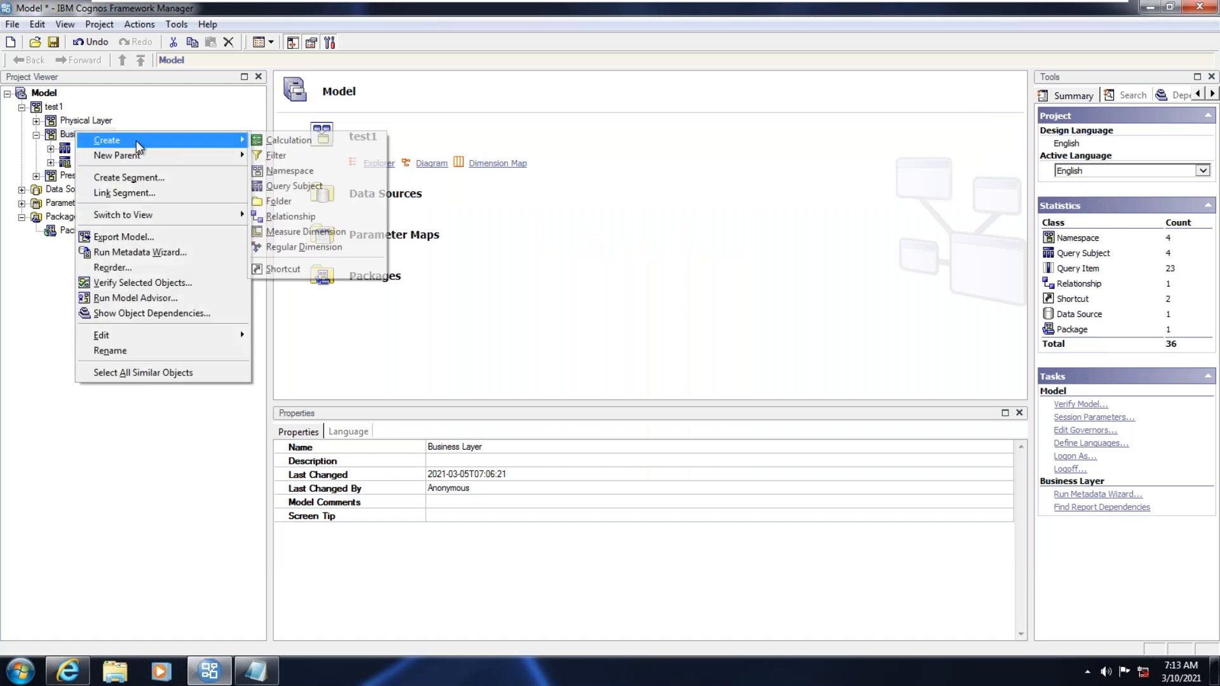
left_click(275, 156)
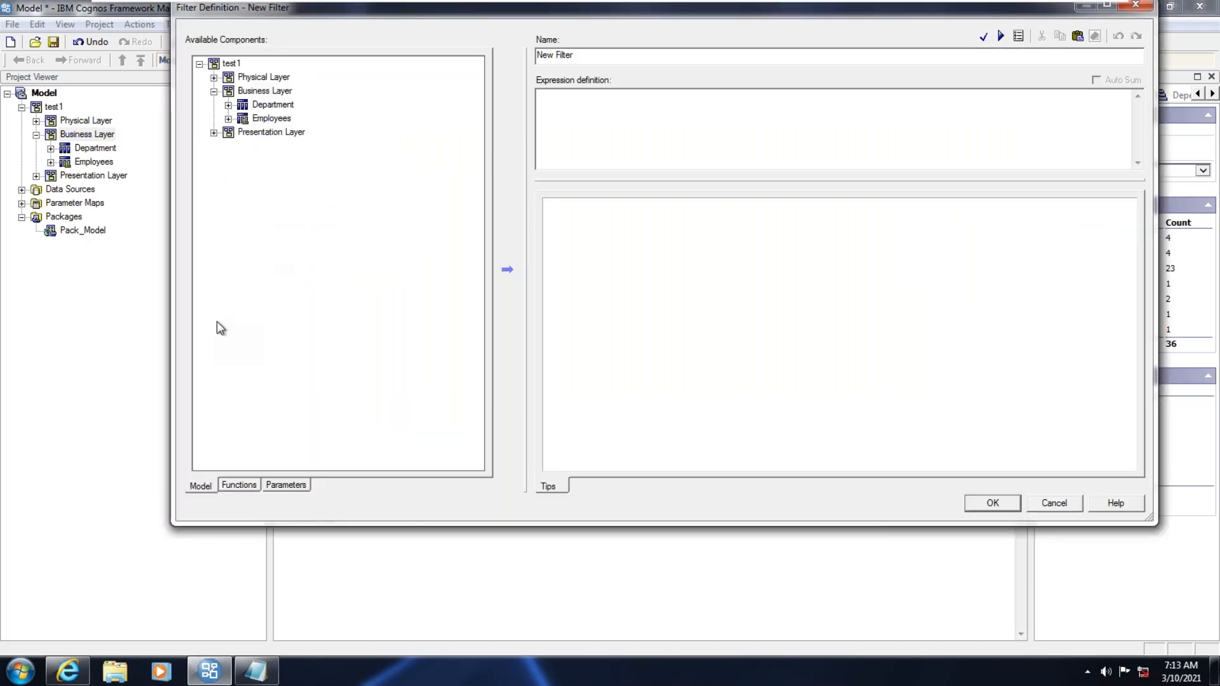
left_click(228, 105)
left_click(275, 145)
left_click(508, 269)
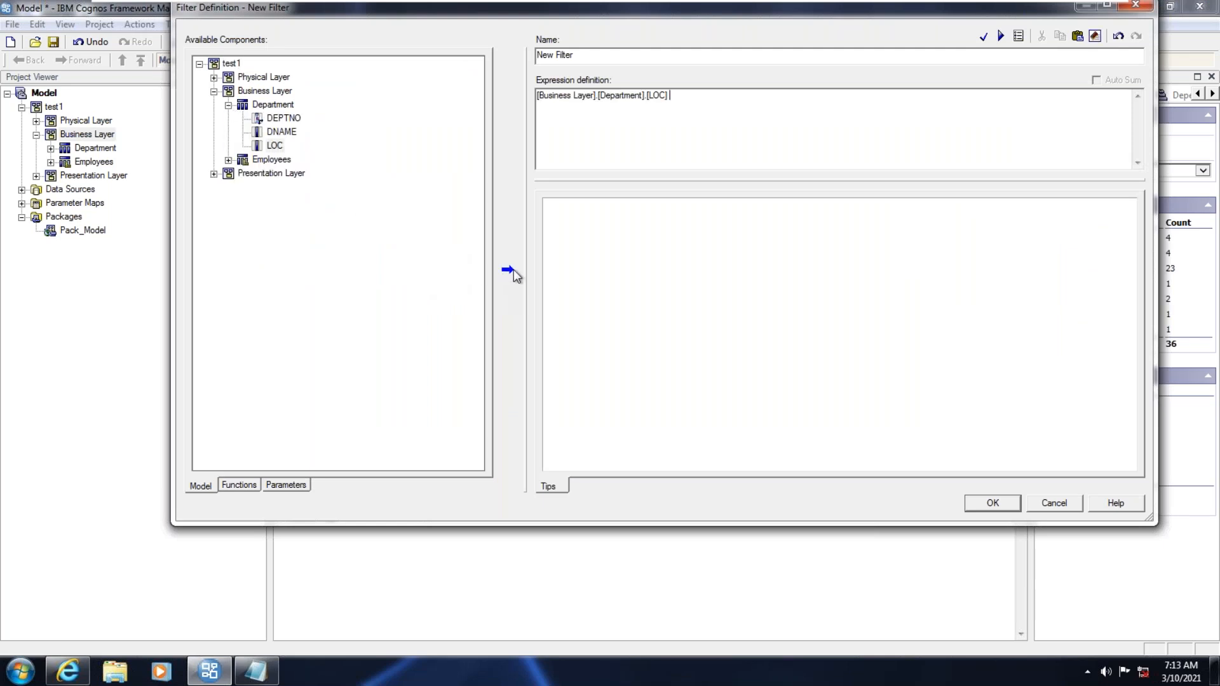
type("= 'NEW YORK")
left_click_drag(667, 55, 436, 52)
type("NewYork")
left_click(993, 502)
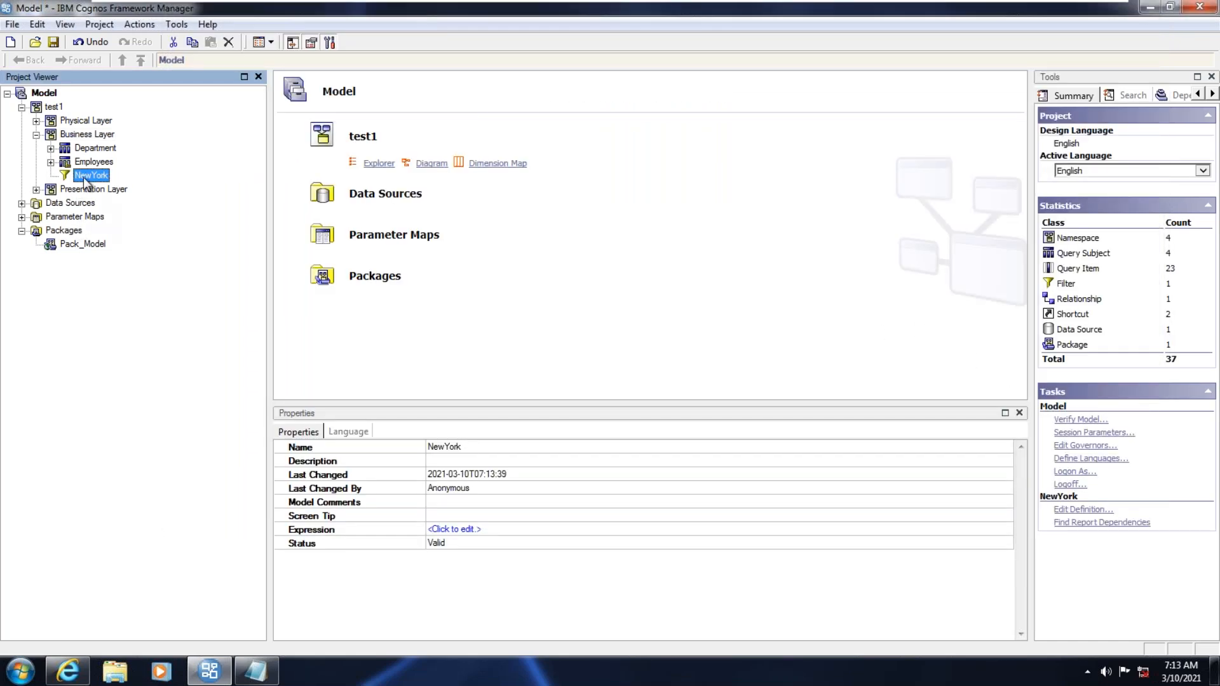
left_click(87, 135)
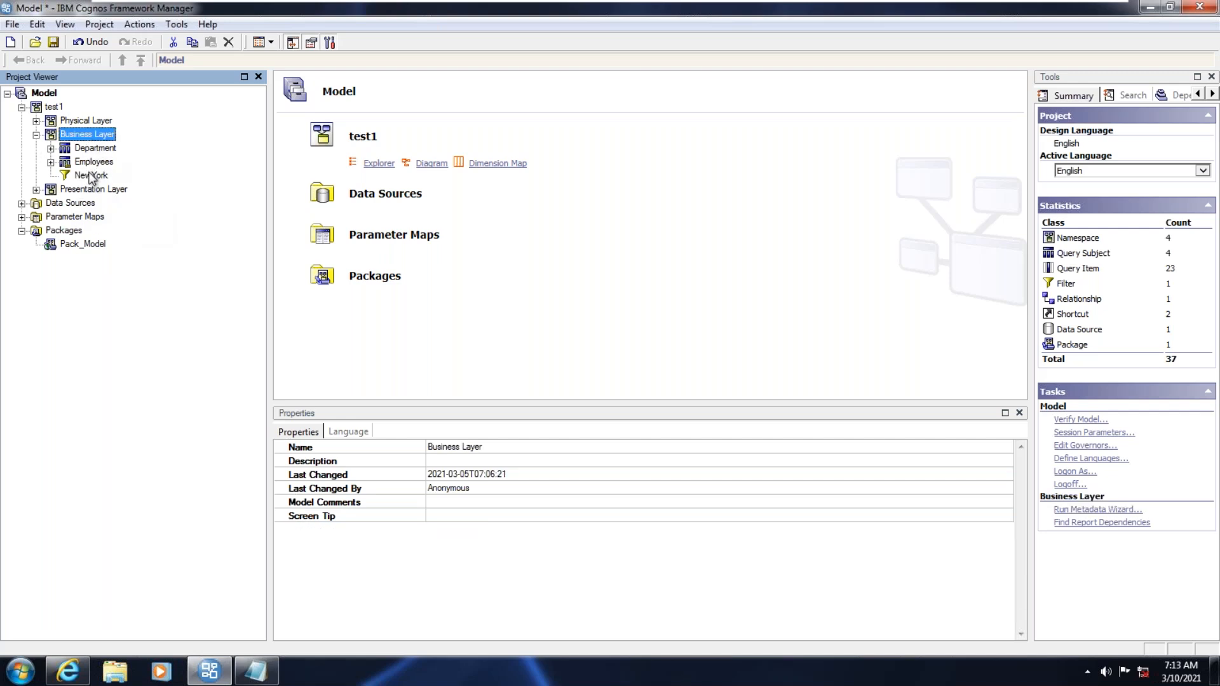
left_click(91, 175)
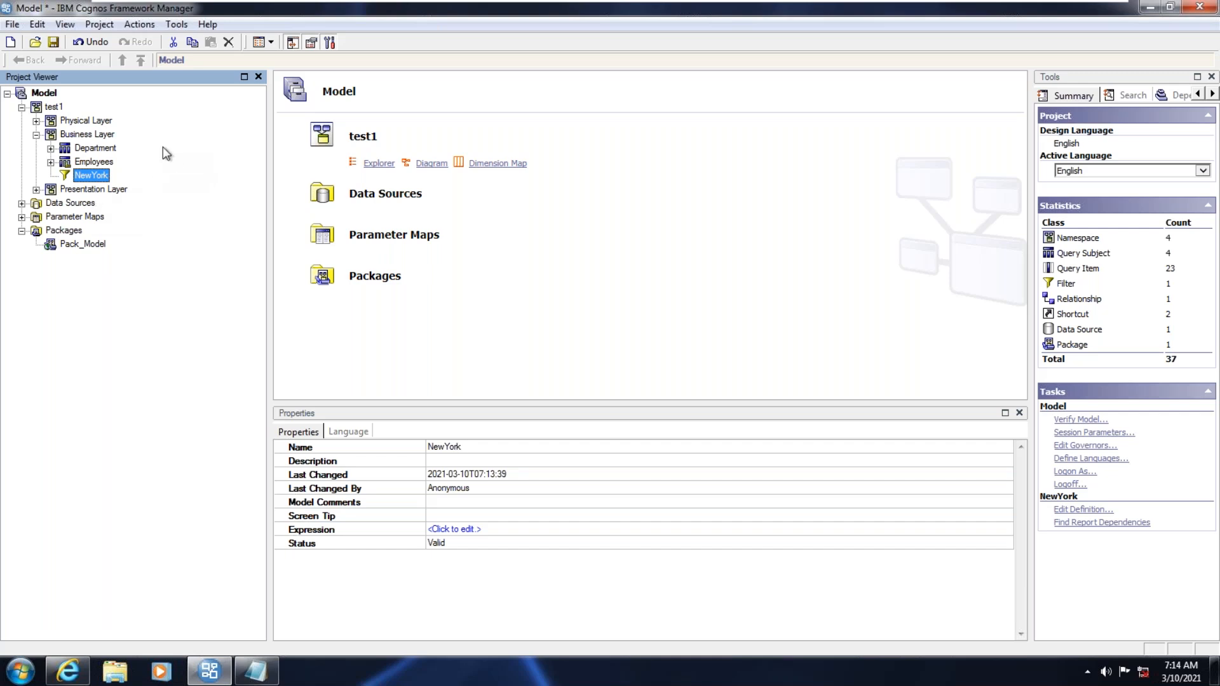
left_click(90, 136)
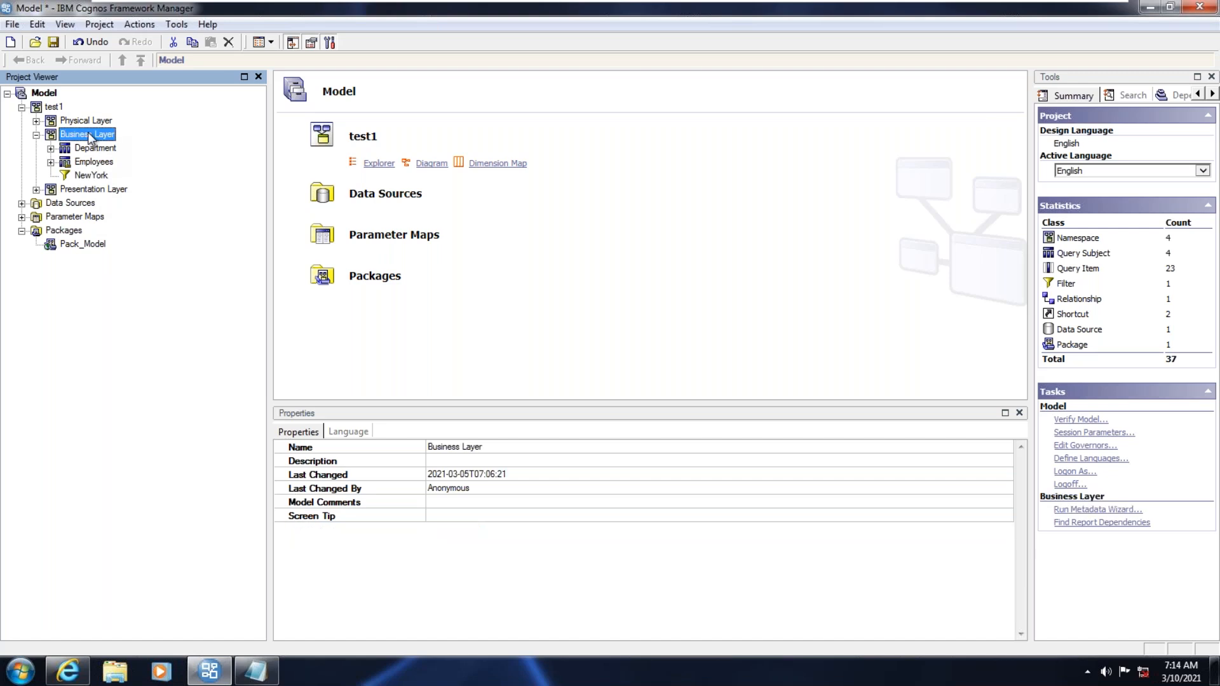
right_click(90, 136)
mouse_move(145, 142)
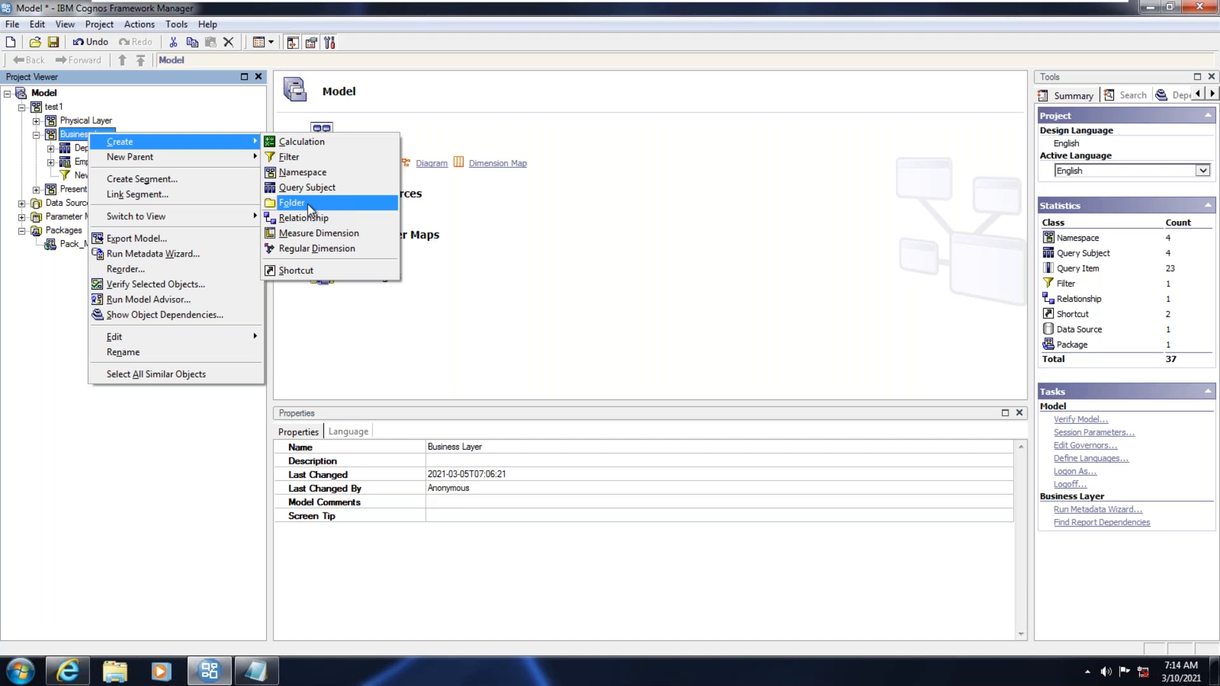
left_click(308, 204)
type("Filters")
key("Return")
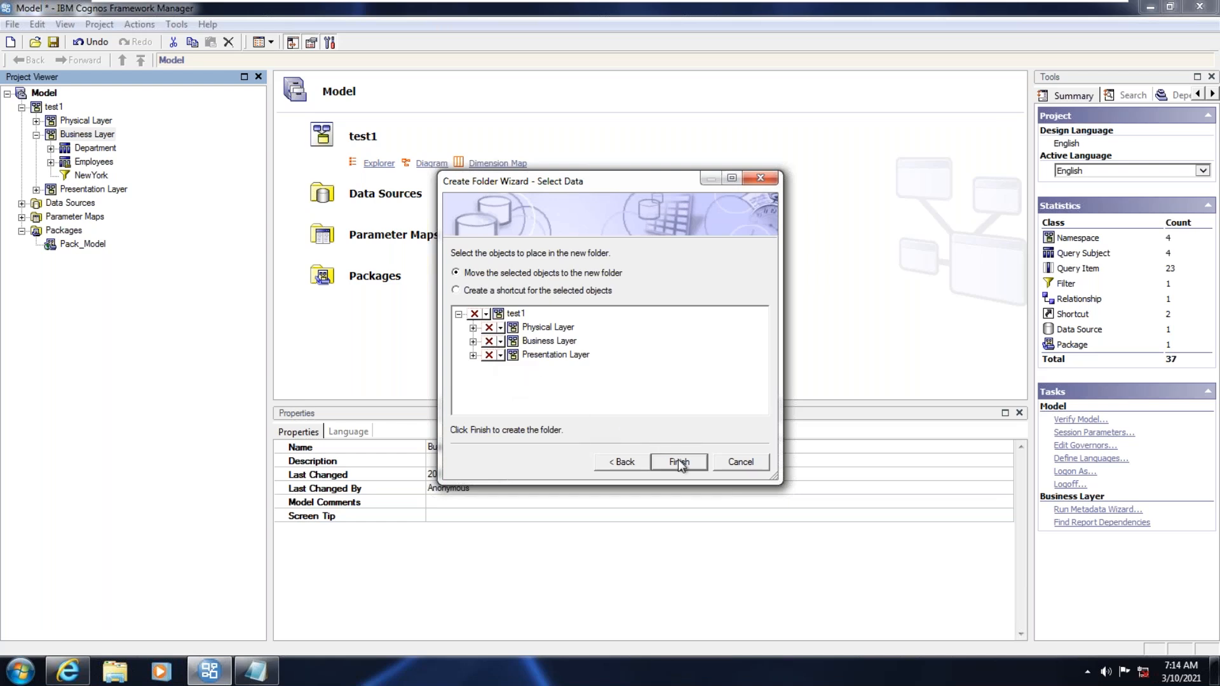
left_click(622, 462)
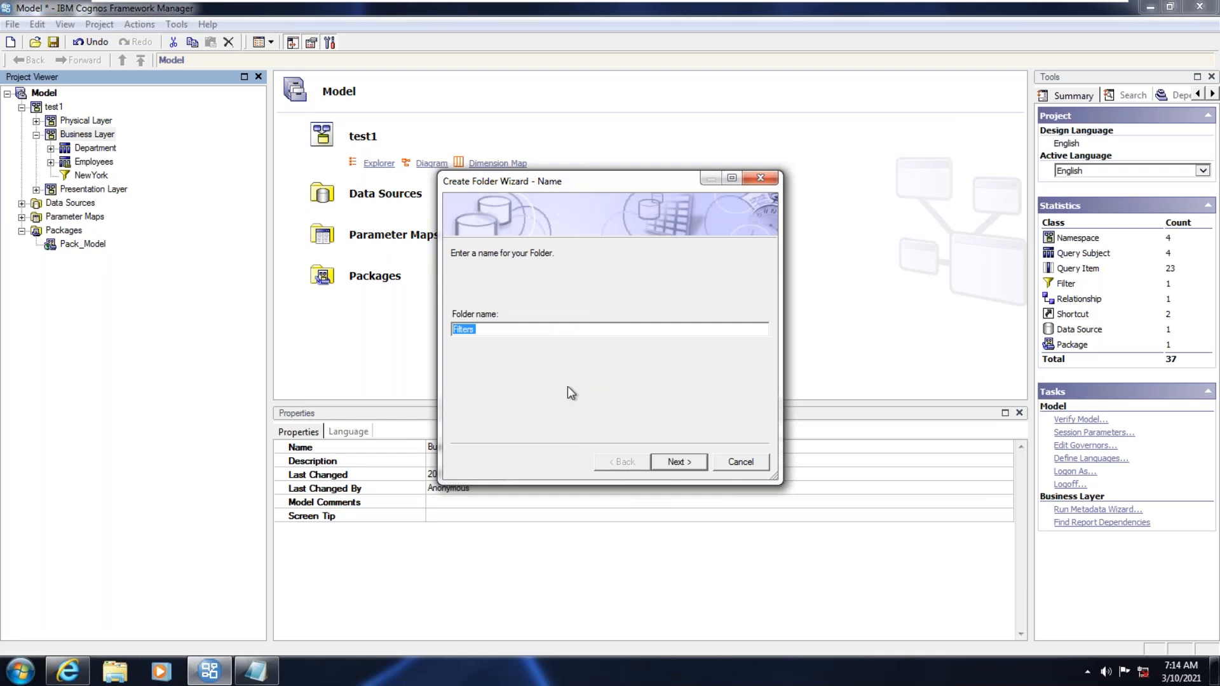
left_click(727, 464)
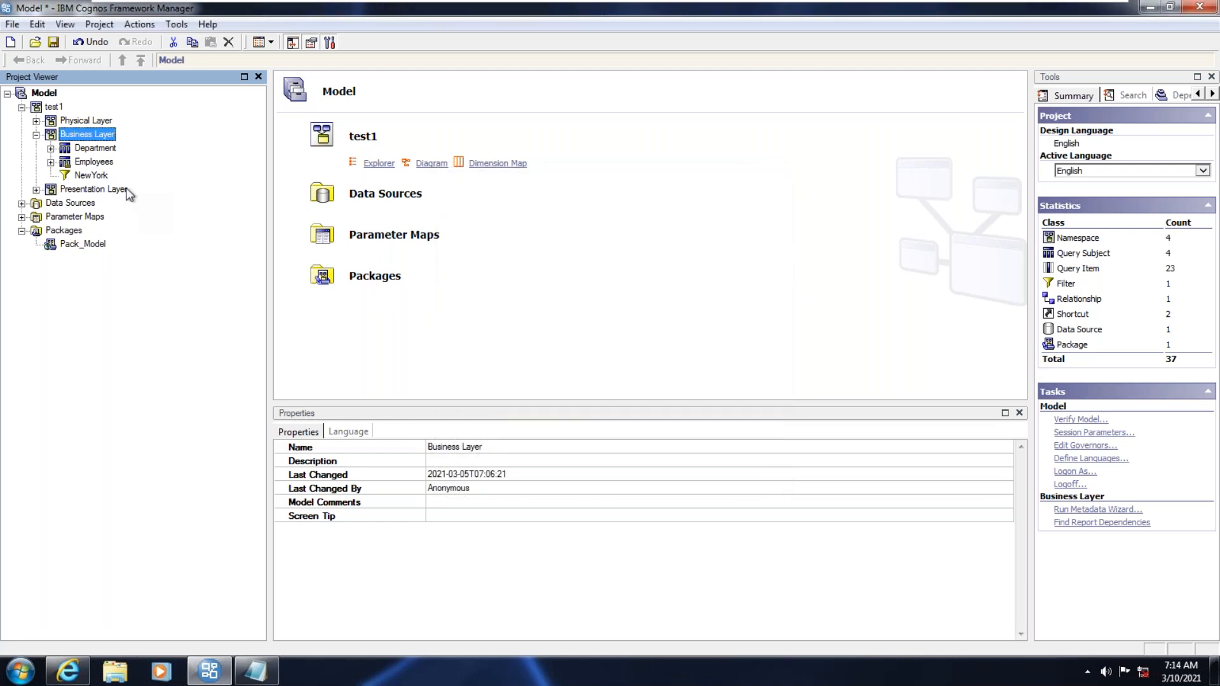
left_click(81, 178)
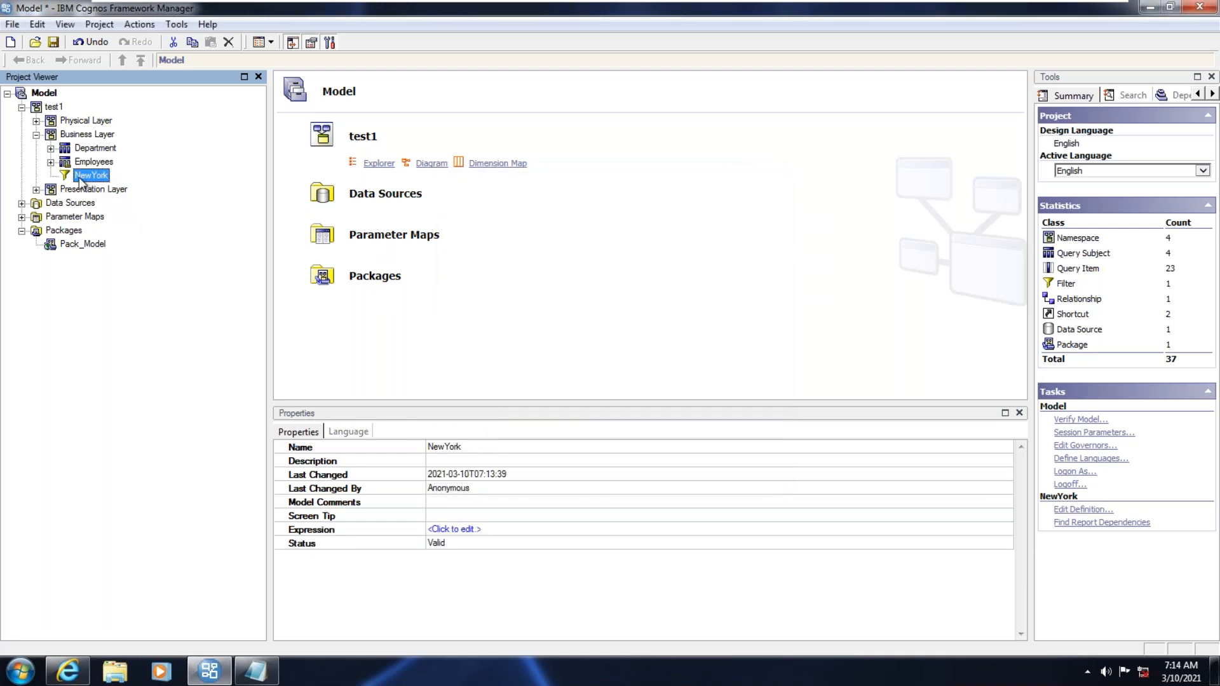
left_click(80, 135)
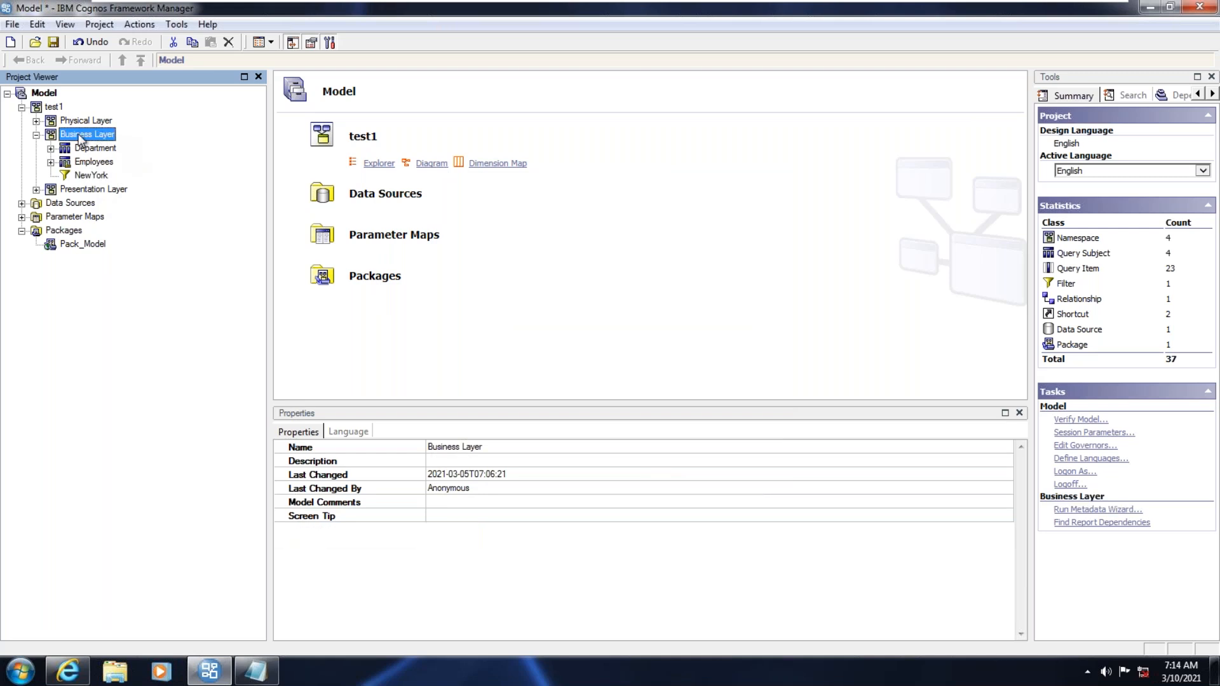
right_click(78, 135)
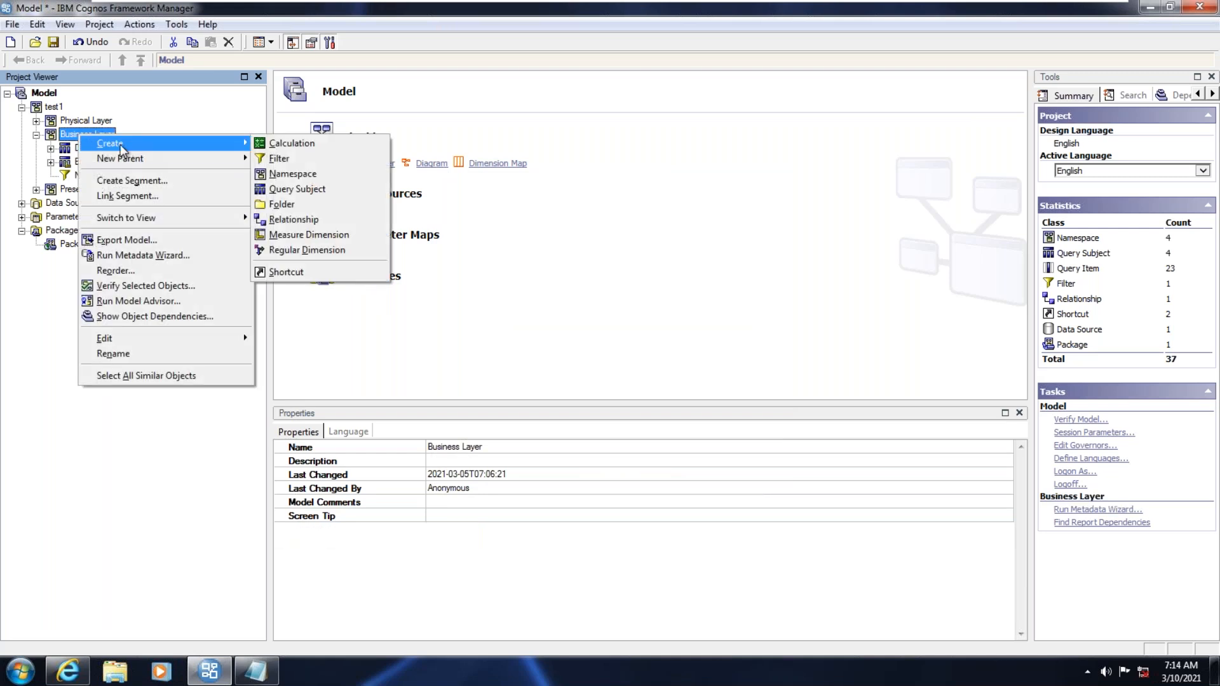
left_click(71, 134)
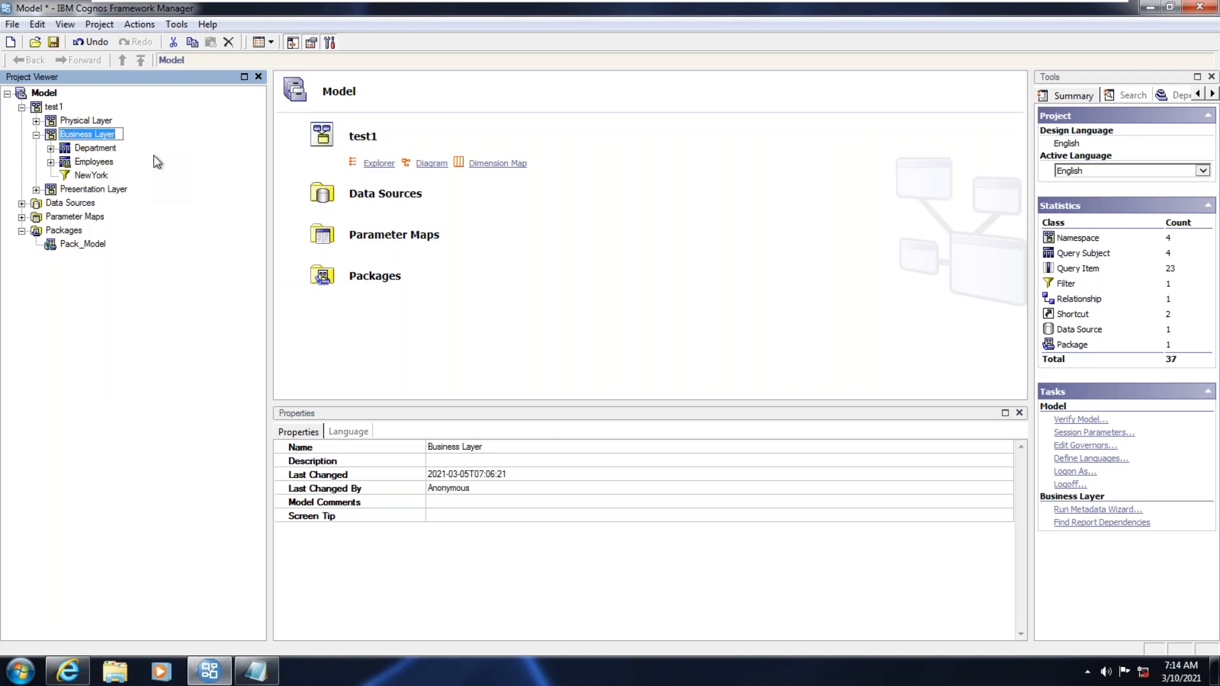
Start another standalone filter in the Business Layer and name it Dallas.
right_click(77, 134)
mouse_move(112, 145)
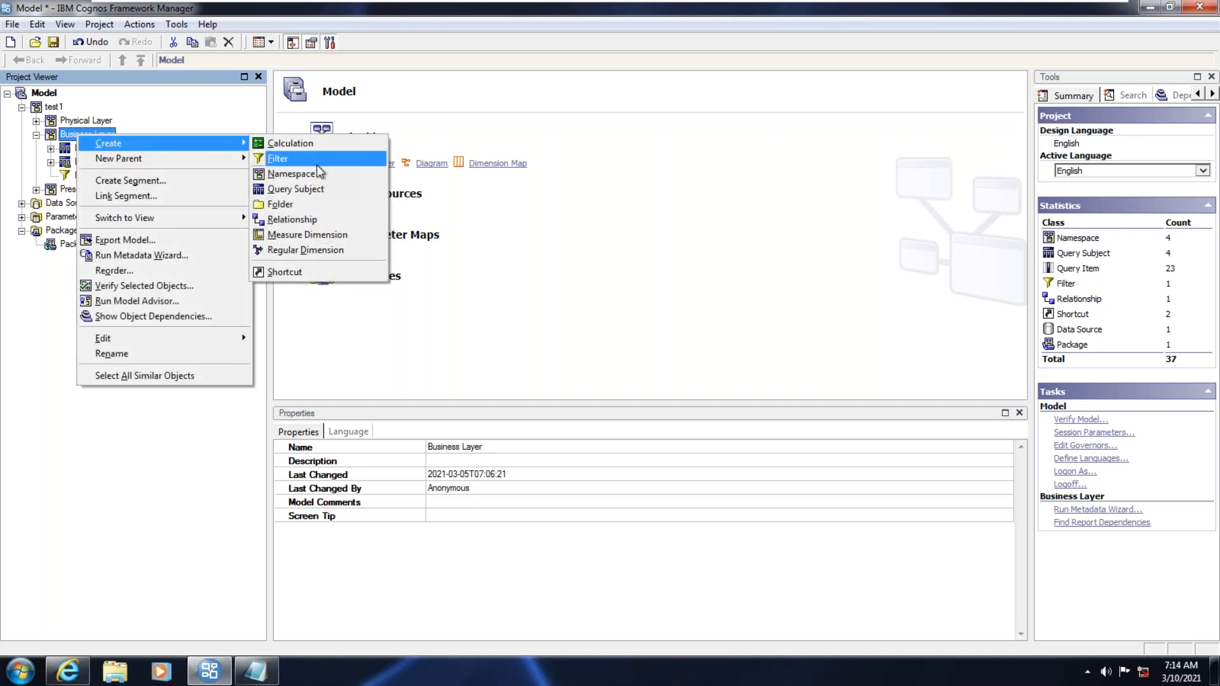
left_click(321, 160)
left_click_drag(605, 55, 496, 55)
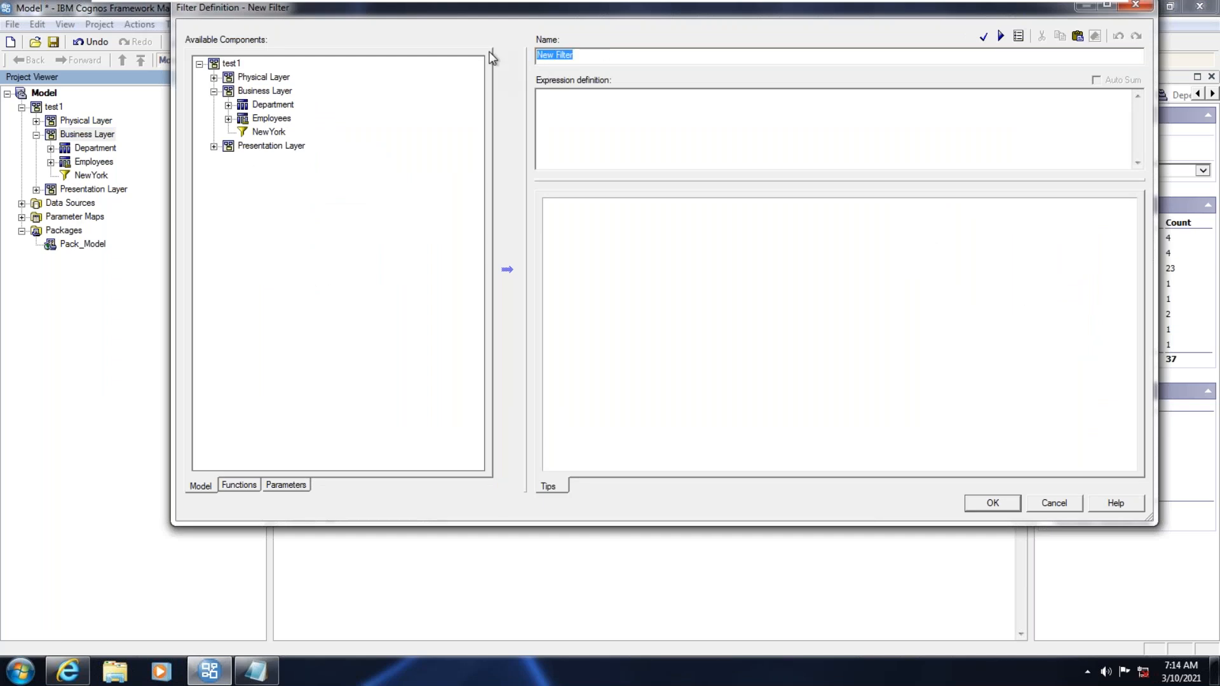
type("New")
key("BackSpace")
key("BackSpace")
key("BackSpace")
type("Dallas")
Define the Dallas filter's expression as [Business Layer].[Department].[LOC] = 'DALLAS' and accept the filter.
left_click(228, 105)
left_click(275, 145)
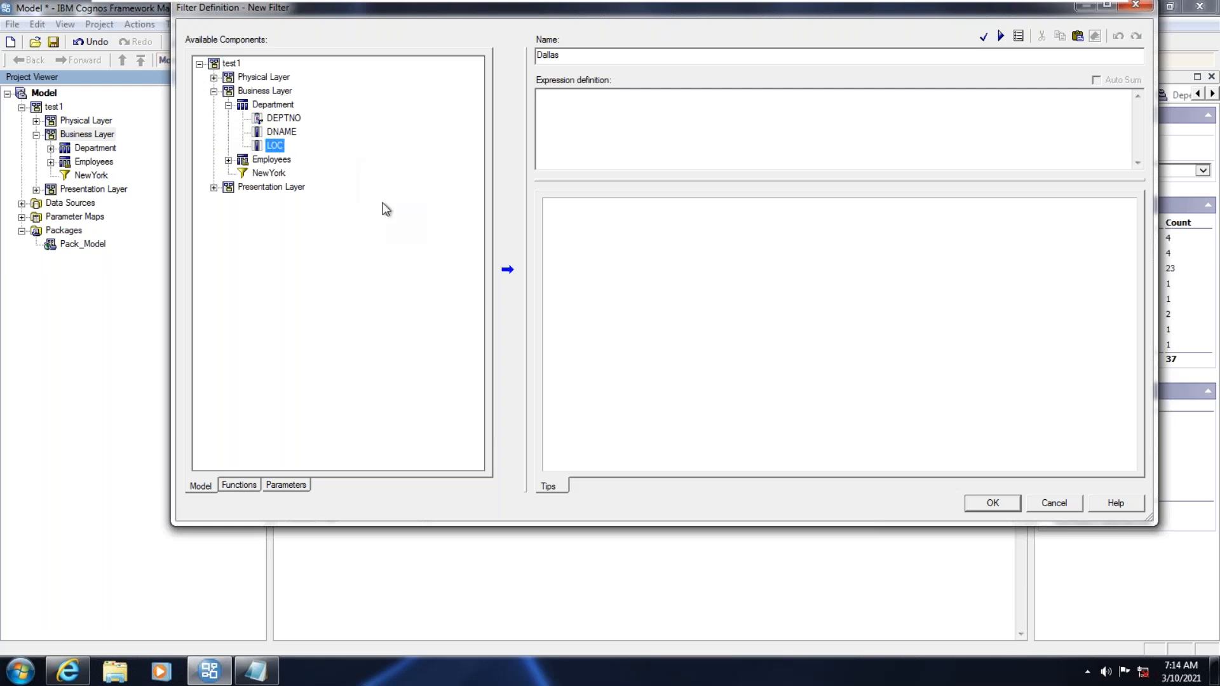
left_click(507, 272)
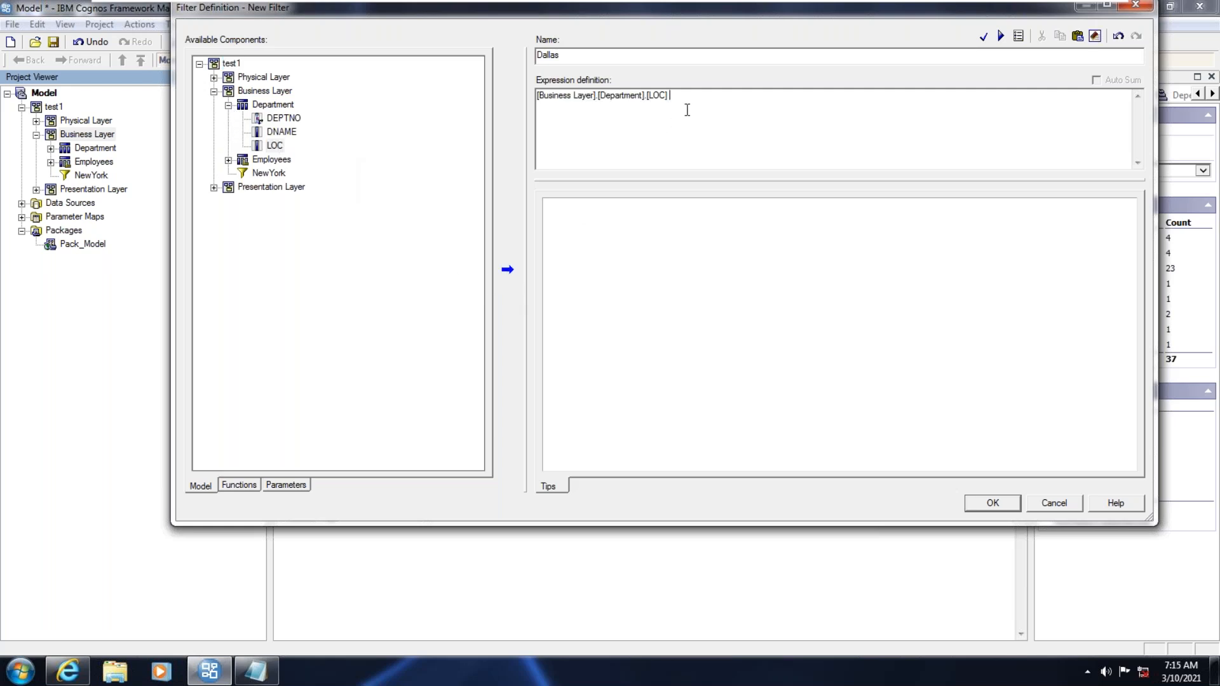
type("= 'DALLAS")
left_click(967, 501)
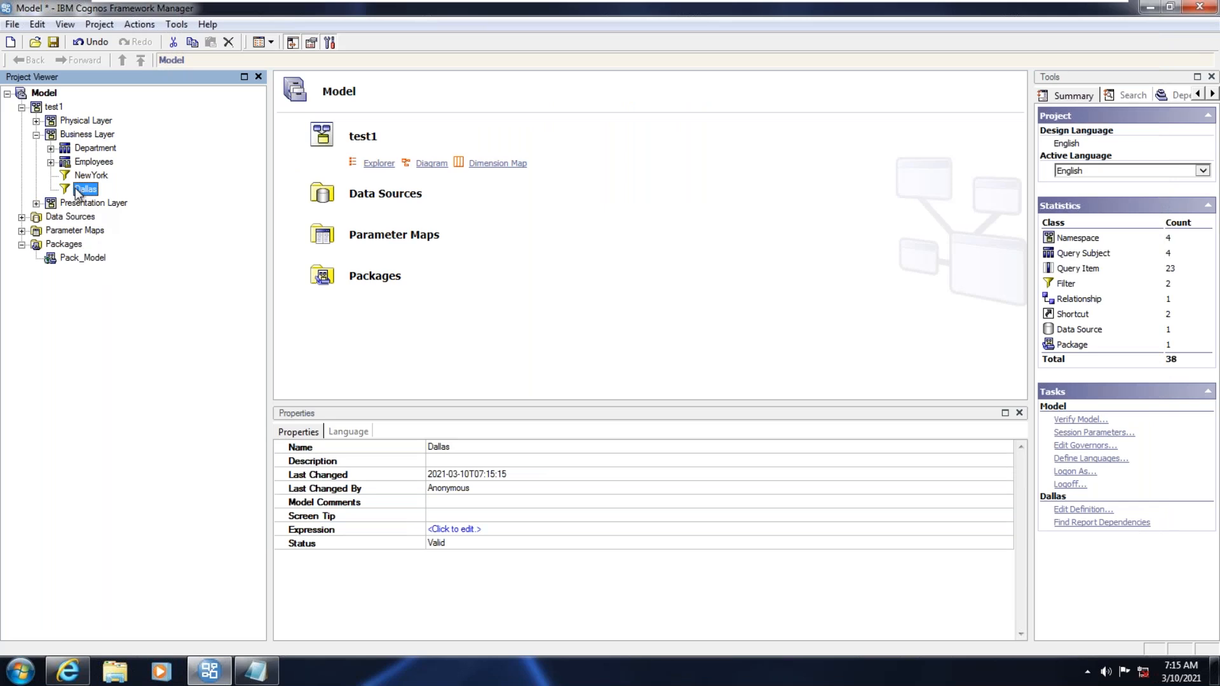
Create a folder named Filters in the Business Layer without selecting any objects for it.
left_click(85, 138)
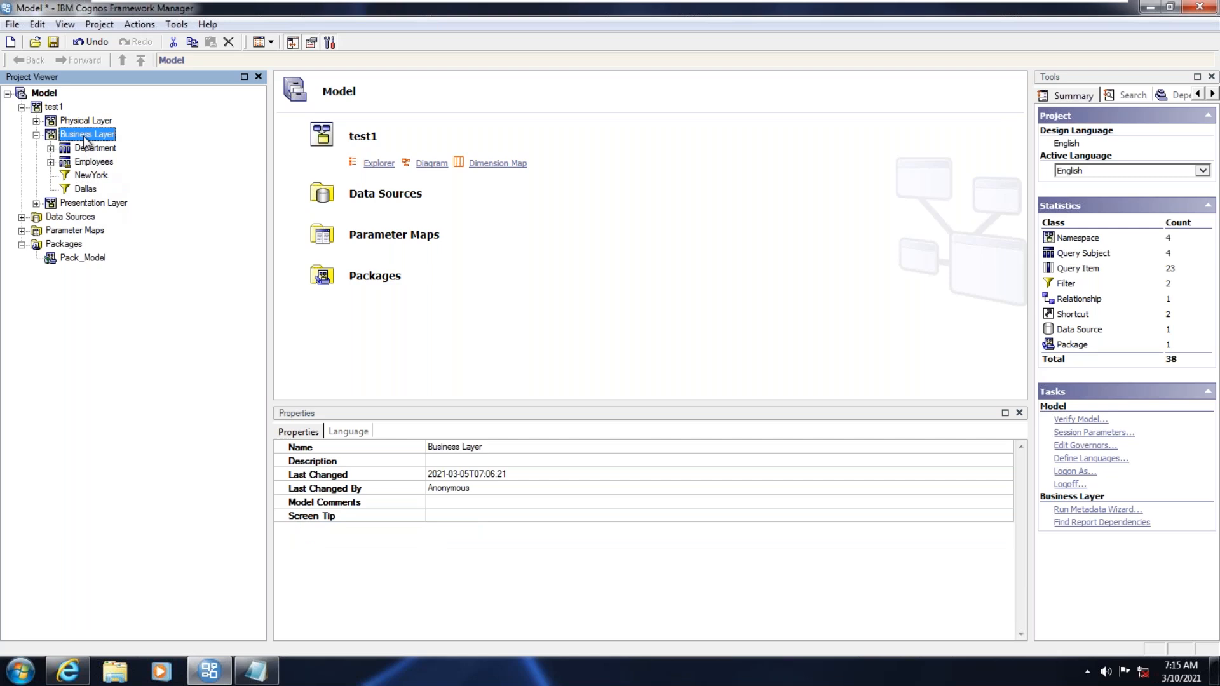
right_click(85, 138)
mouse_move(202, 148)
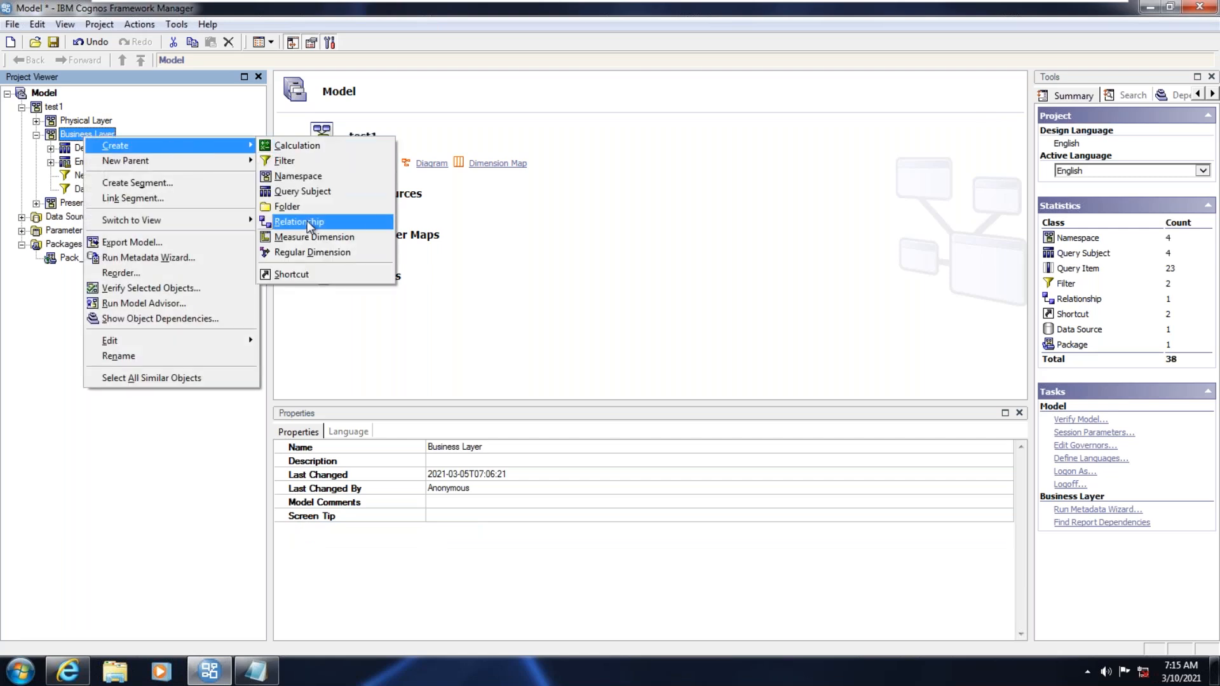
left_click(299, 206)
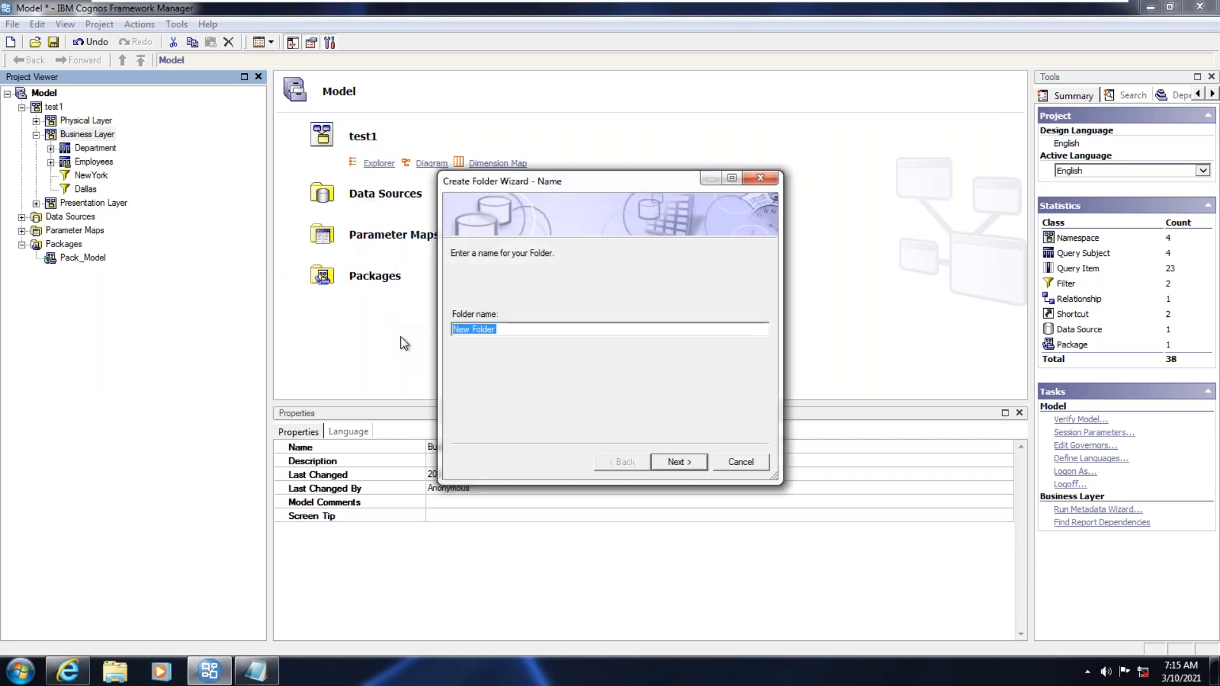
type("Filters")
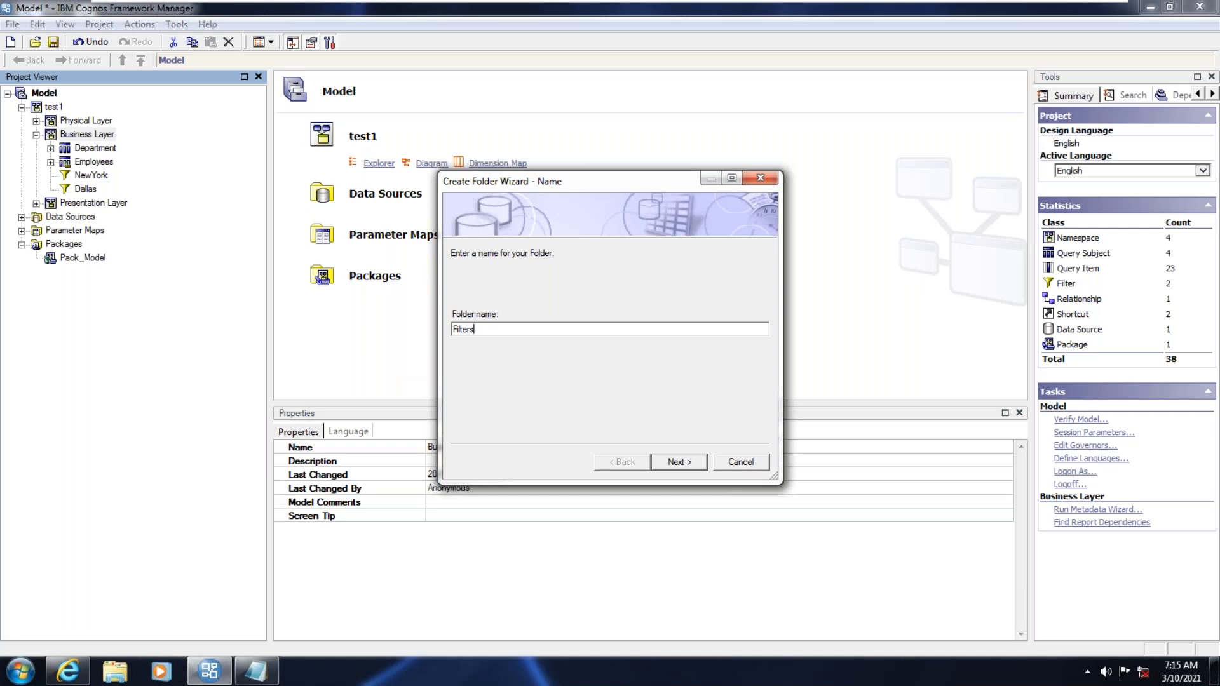
key("Return")
left_click(667, 462)
Move the Dallas and NewYork filters together into the Filters folder and collapse it.
left_click(88, 190)
left_click(92, 177, "ctrl")
left_click_drag(92, 178, 84, 202)
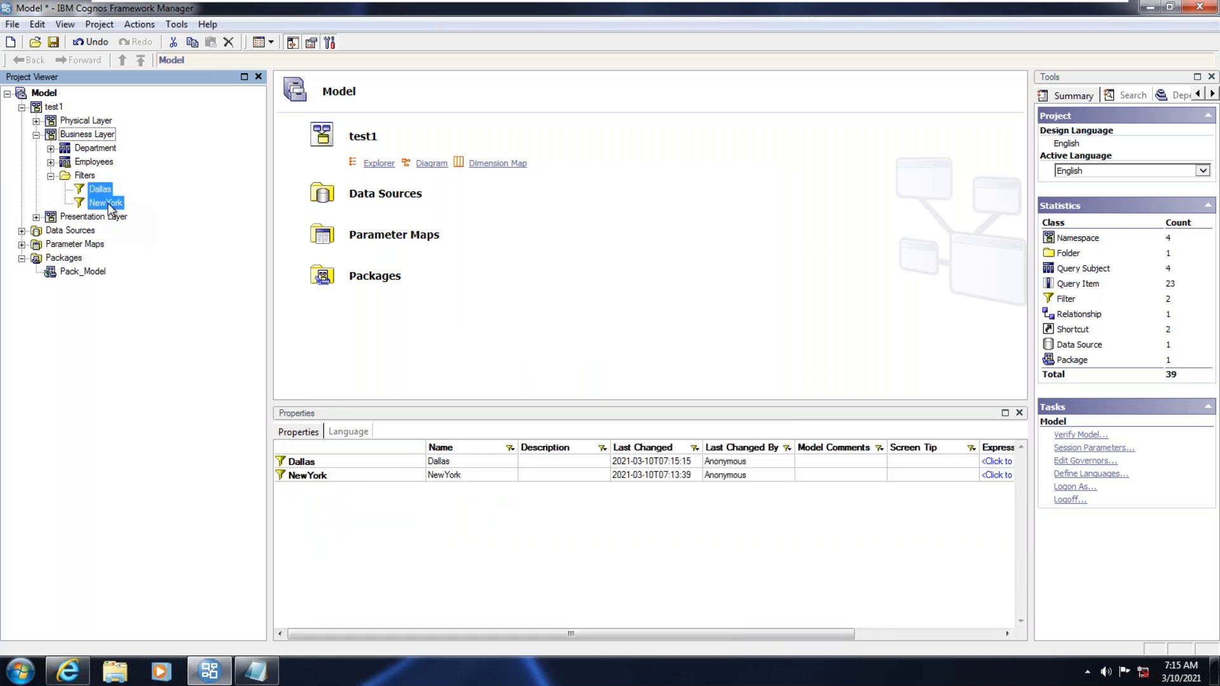
left_click(51, 175)
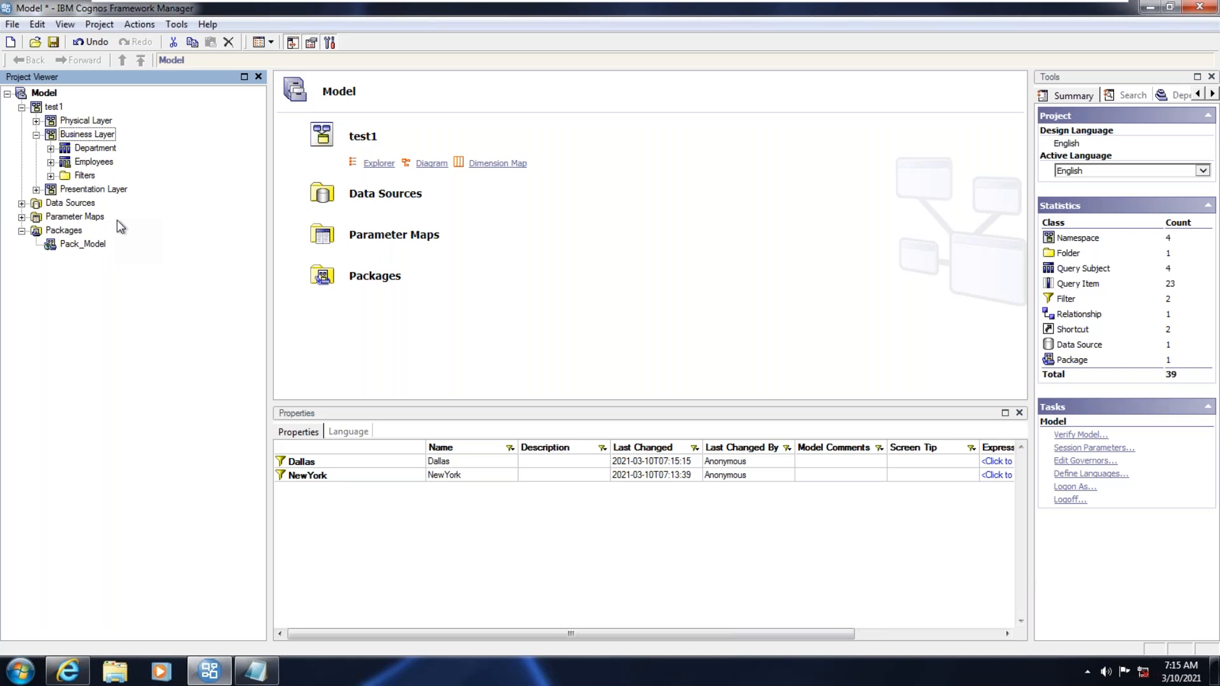
Publish the Pack_Model package to the IBM Cognos 11 Content Store as an additional model version and close the verification results.
left_click(74, 246)
right_click(74, 246)
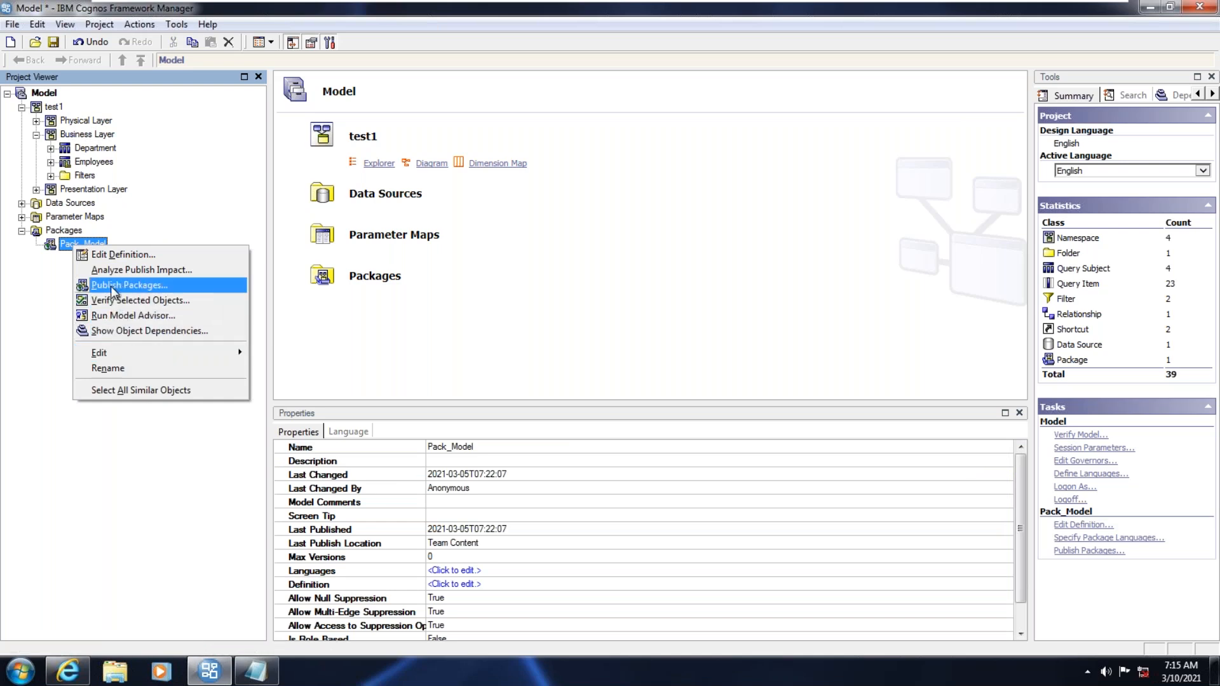
left_click(110, 286)
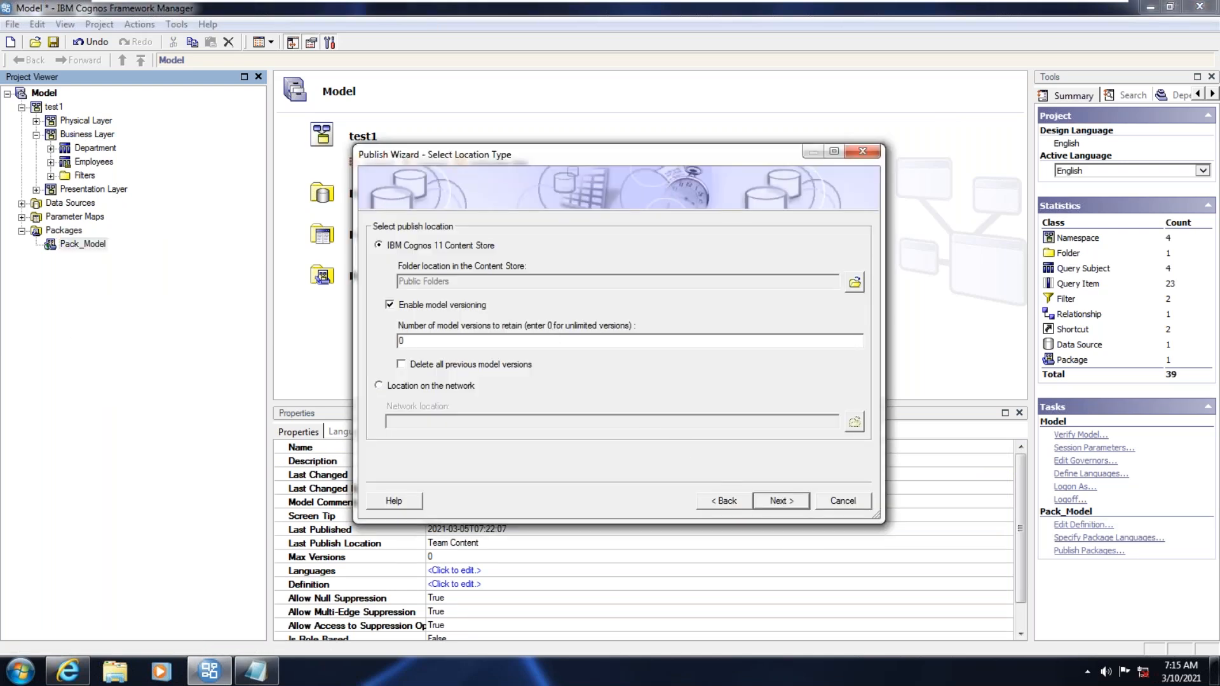
left_click(778, 501)
left_click(775, 504)
left_click(772, 502)
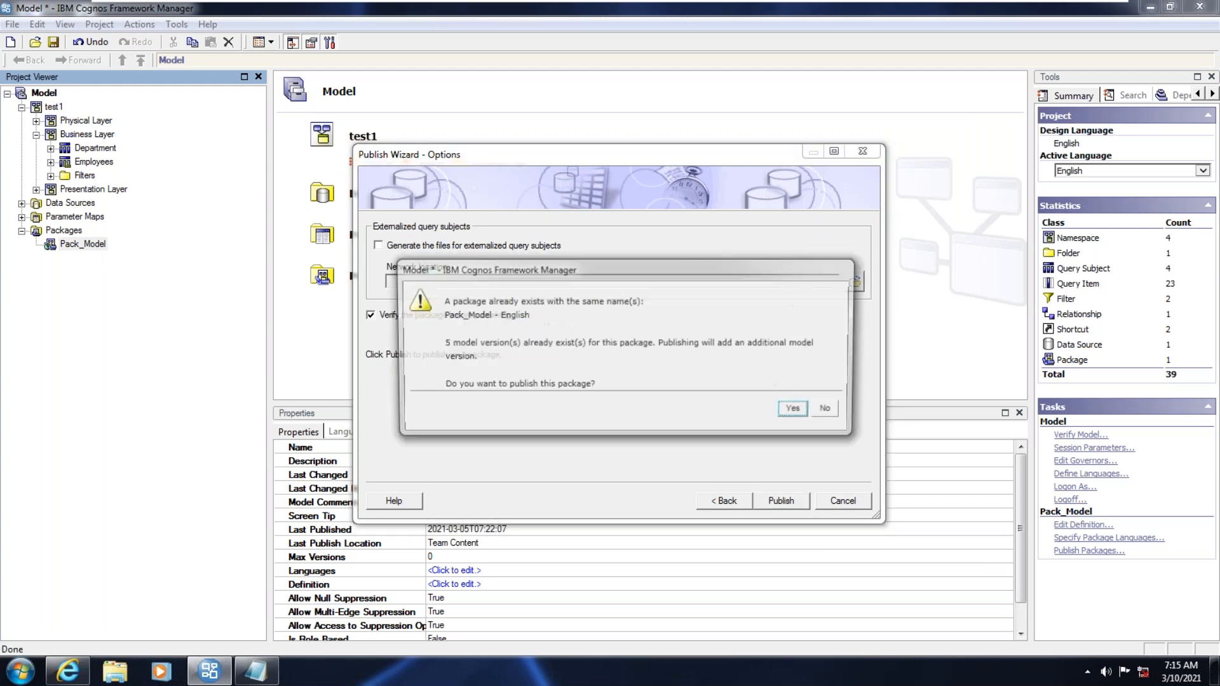
left_click(797, 411)
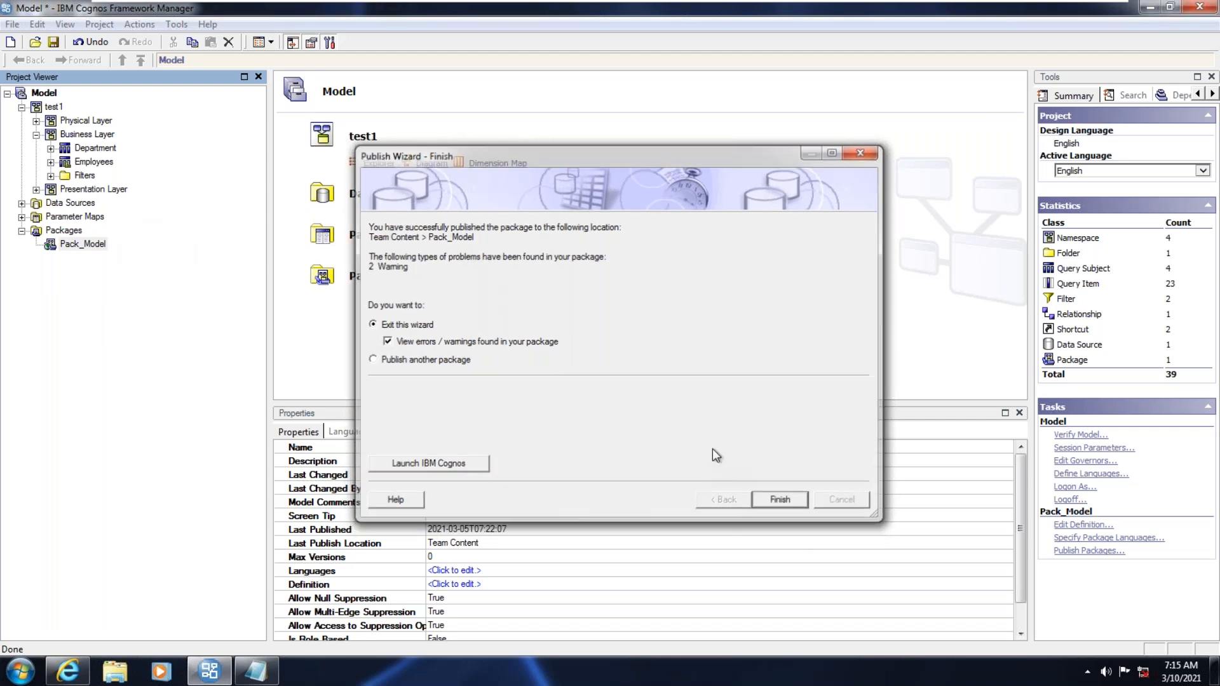
left_click(781, 501)
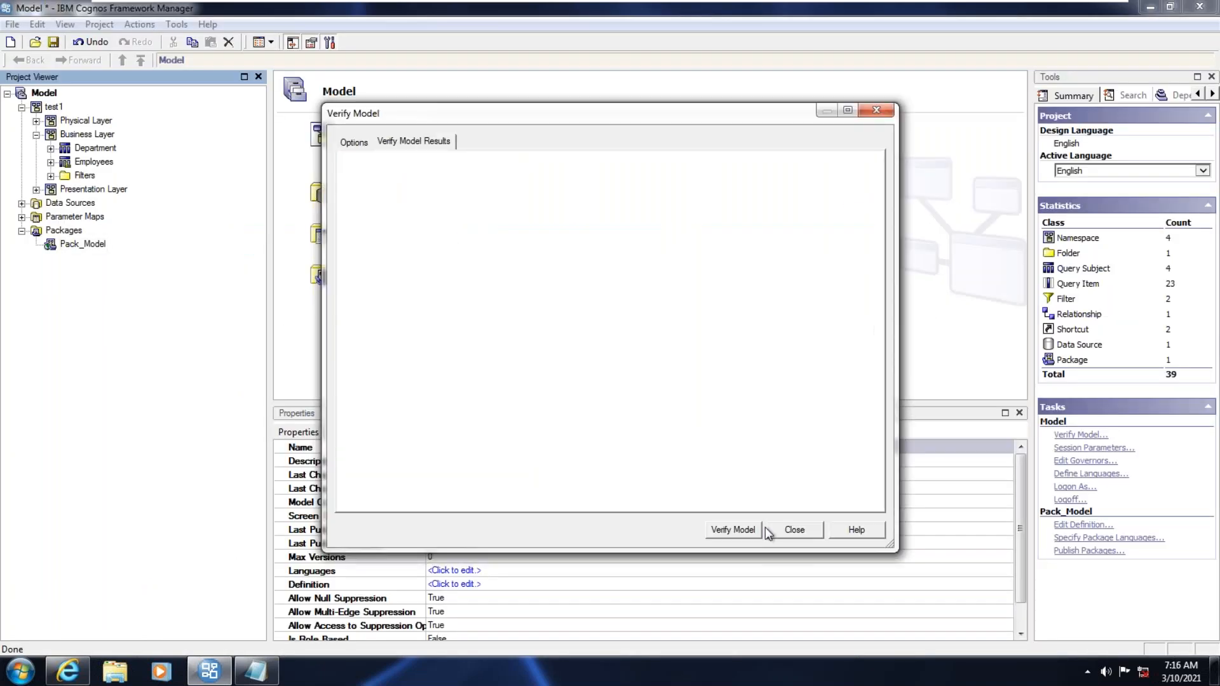
left_click(786, 518)
Check which layers the Pack_Model package definition includes and leave it without changes.
right_click(83, 247)
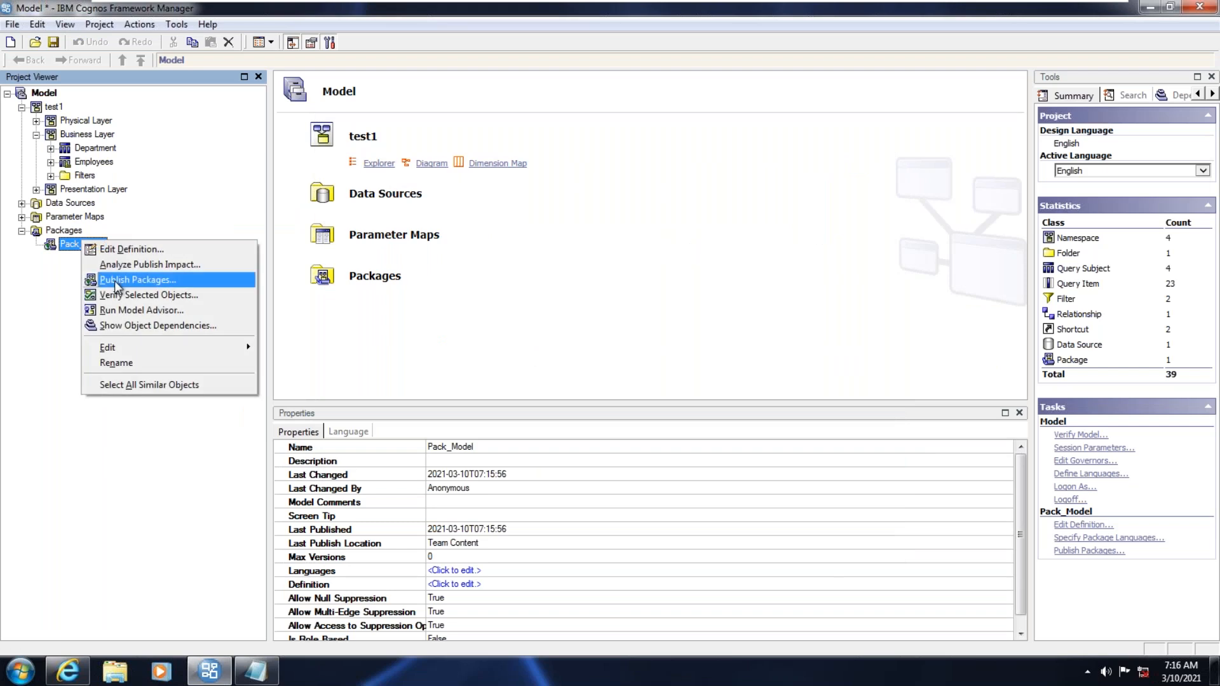
left_click(101, 250)
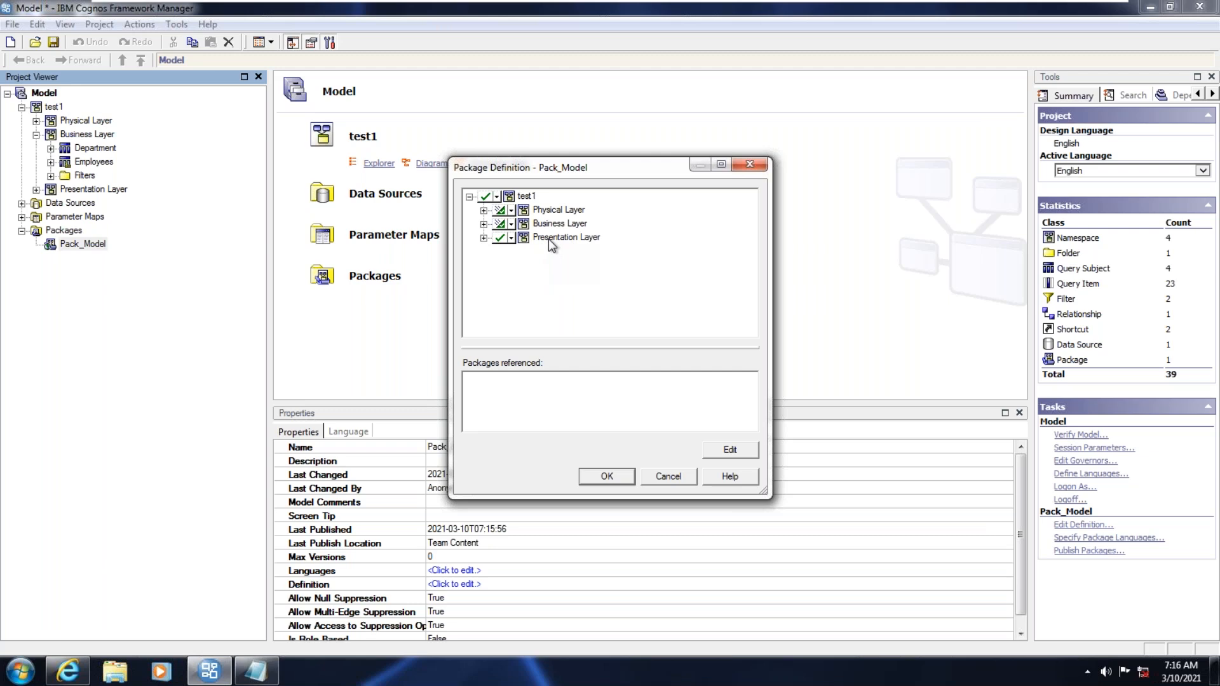
left_click(669, 478)
Create a shortcut to the Business Layer's Filters folder and move it into the Presentation Layer.
right_click(75, 177)
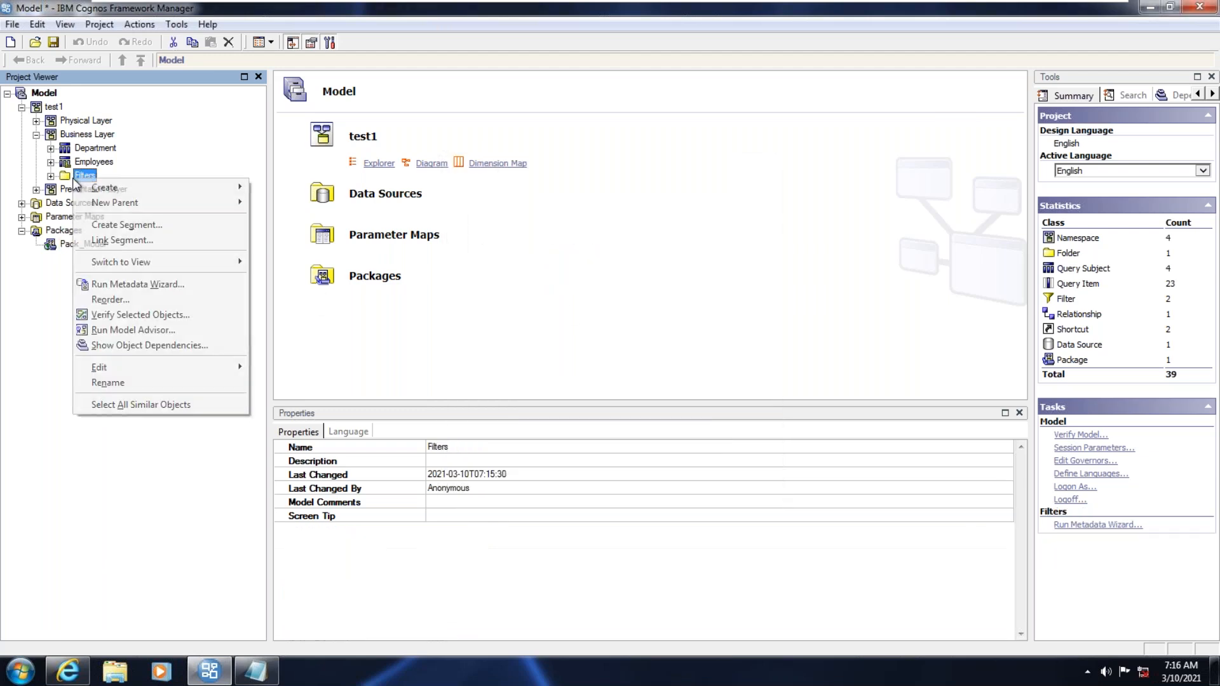
mouse_move(118, 188)
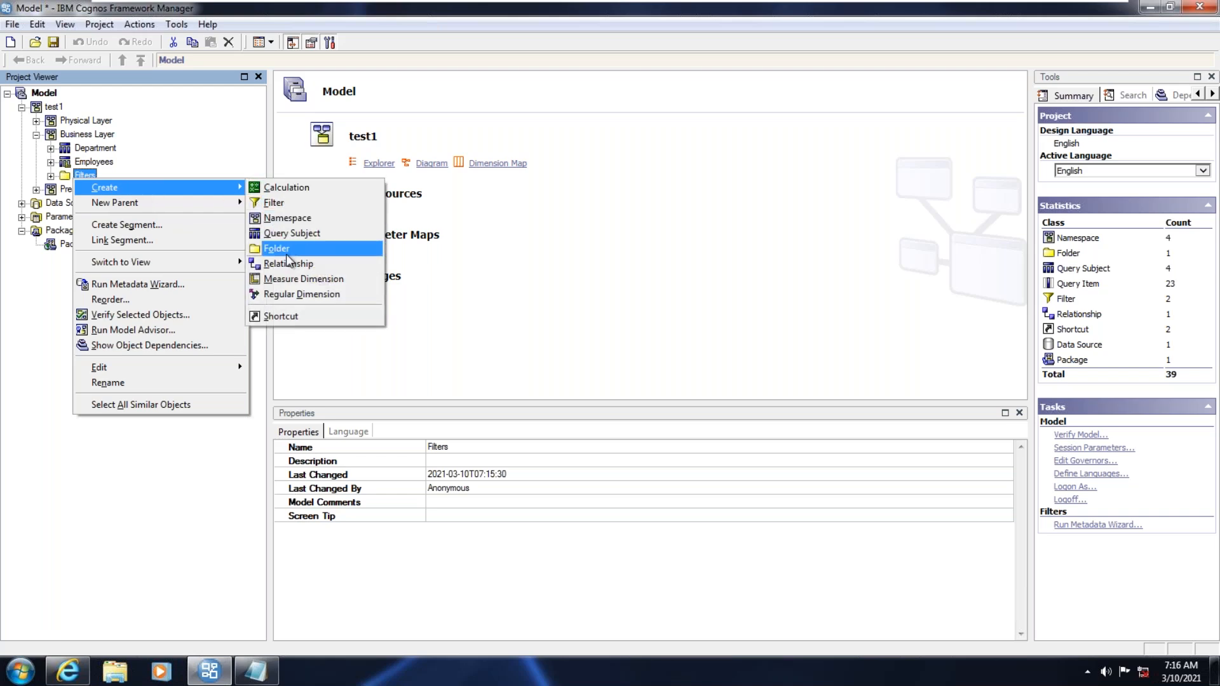
left_click(280, 316)
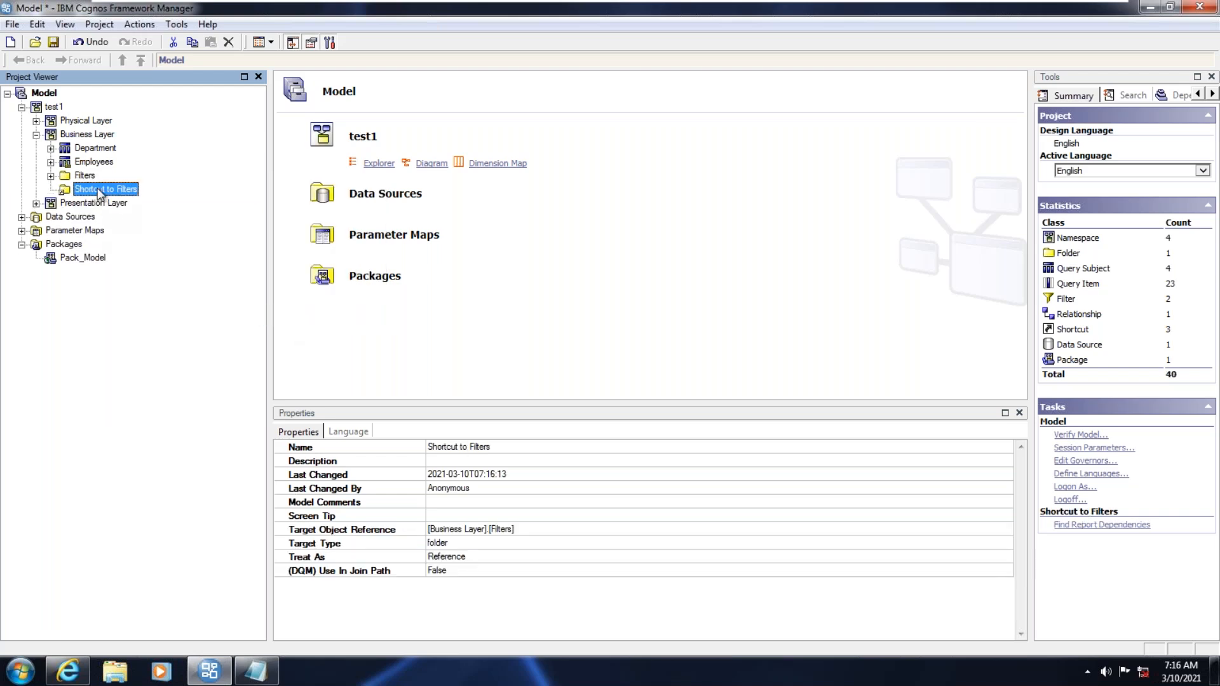
left_click_drag(96, 196, 90, 205)
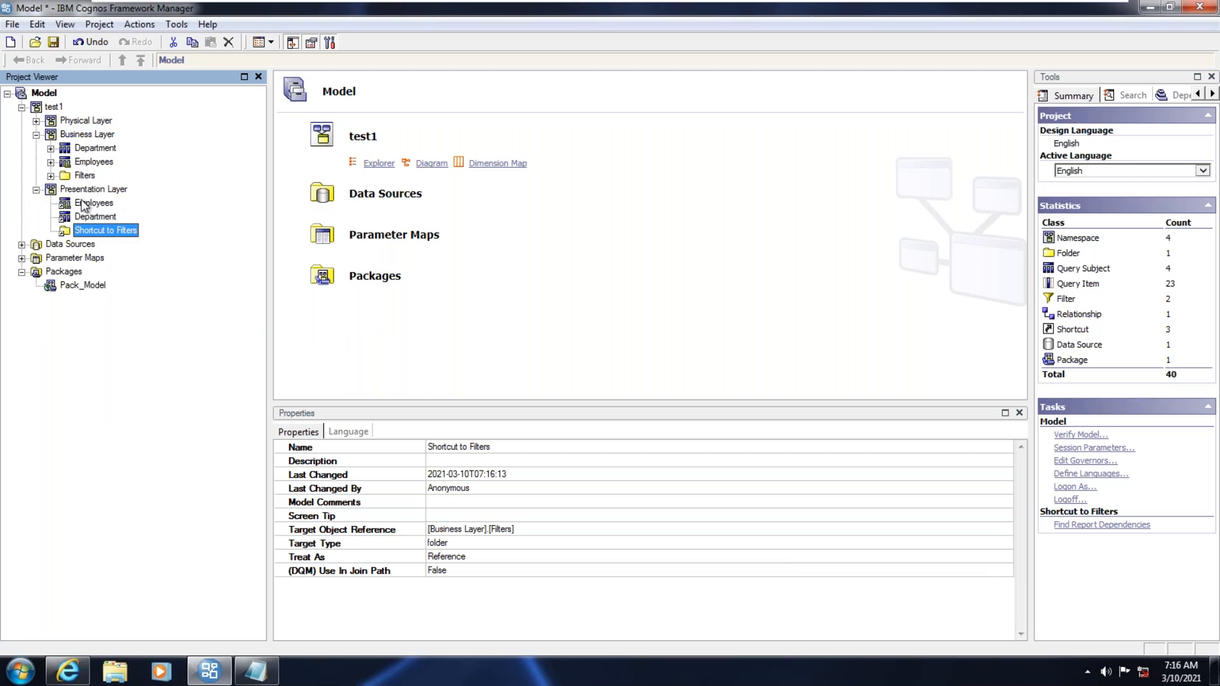
Rename the new folder shortcut in the Presentation Layer as Filters.
key("F2")
key("Home")
key("Delete")
key("Delete")
key("Delete")
key("Delete")
key("Delete")
key("Delete")
key("Delete")
key("Return")
Open the definition of the Pack_Model package and accept it without changing the included layers.
left_click(83, 284)
right_click(83, 285)
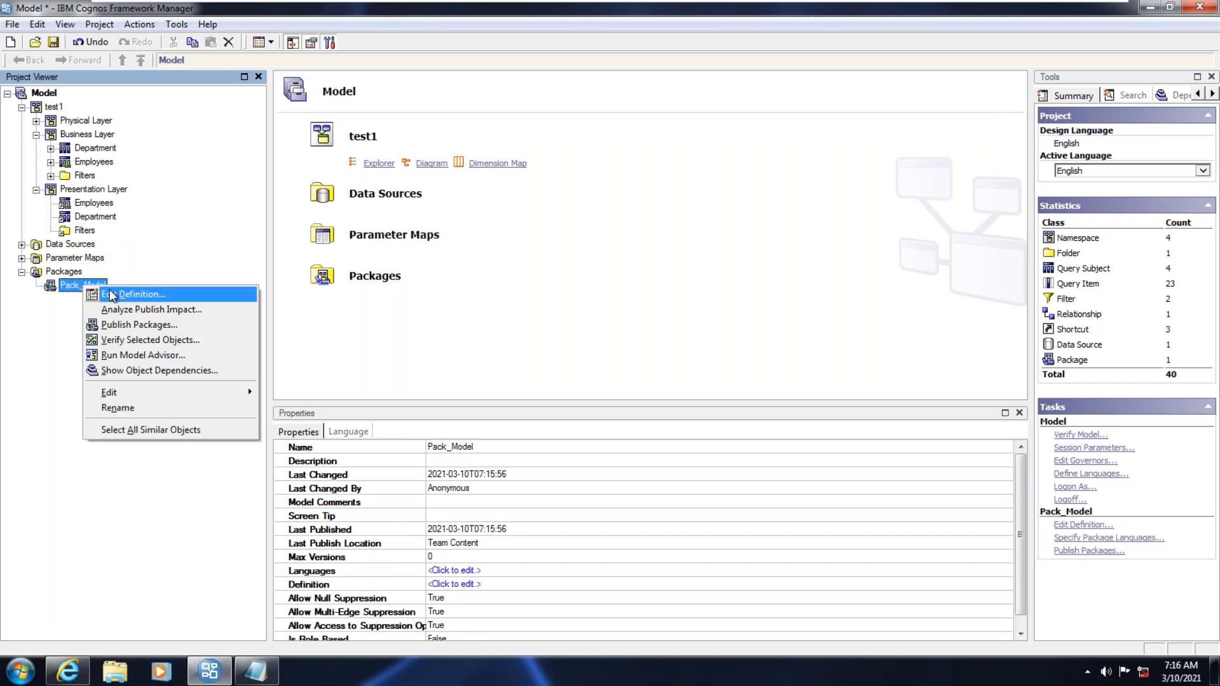
left_click(109, 289)
left_click(607, 476)
Republish Pack_Model to the content store with the default wizard settings, adding another model version, and dismiss the verification results.
right_click(82, 285)
left_click(134, 322)
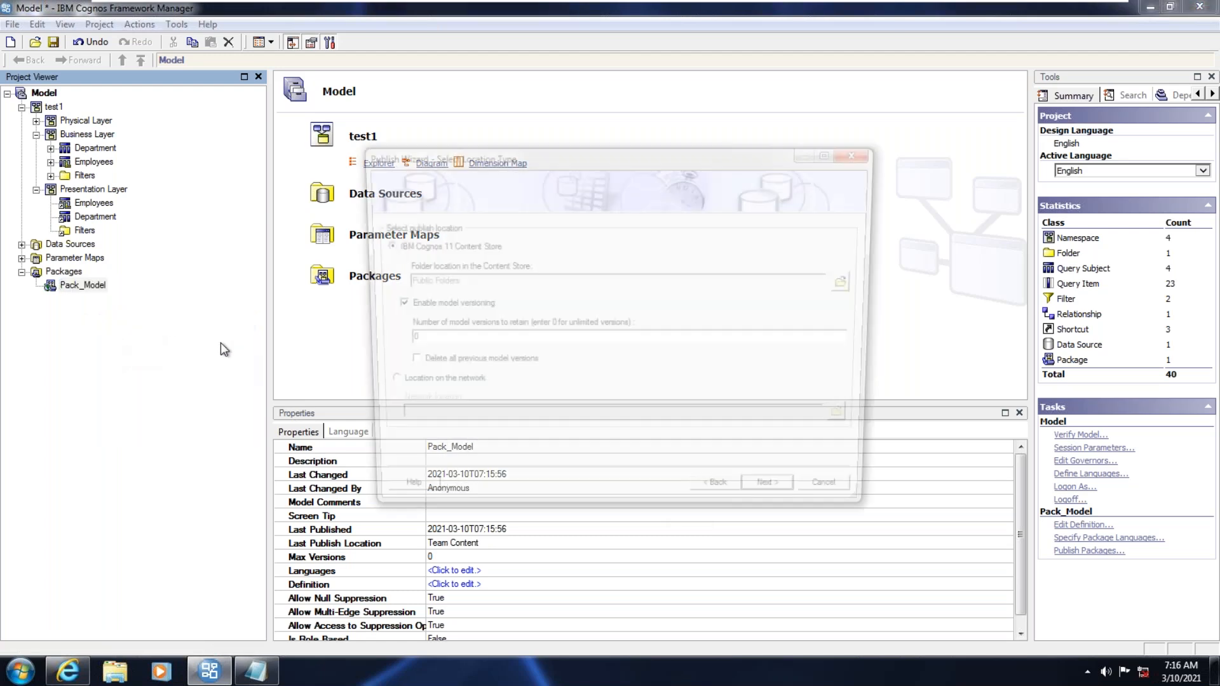
left_click(777, 501)
left_click(772, 500)
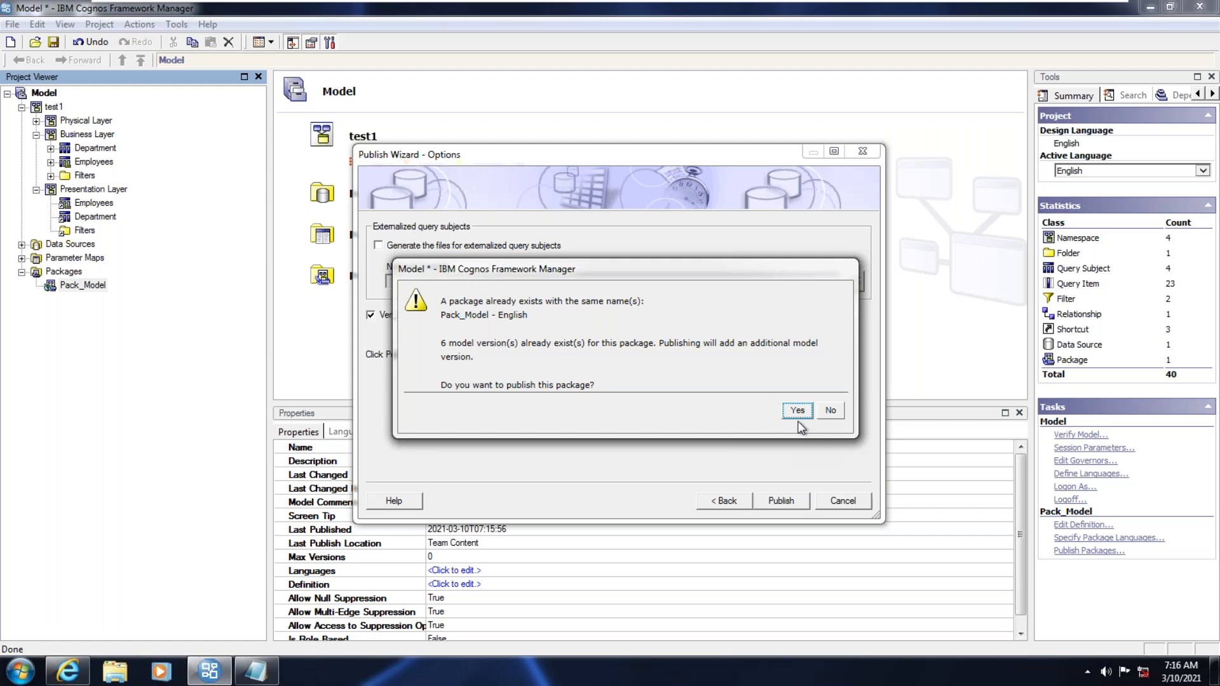
left_click(798, 412)
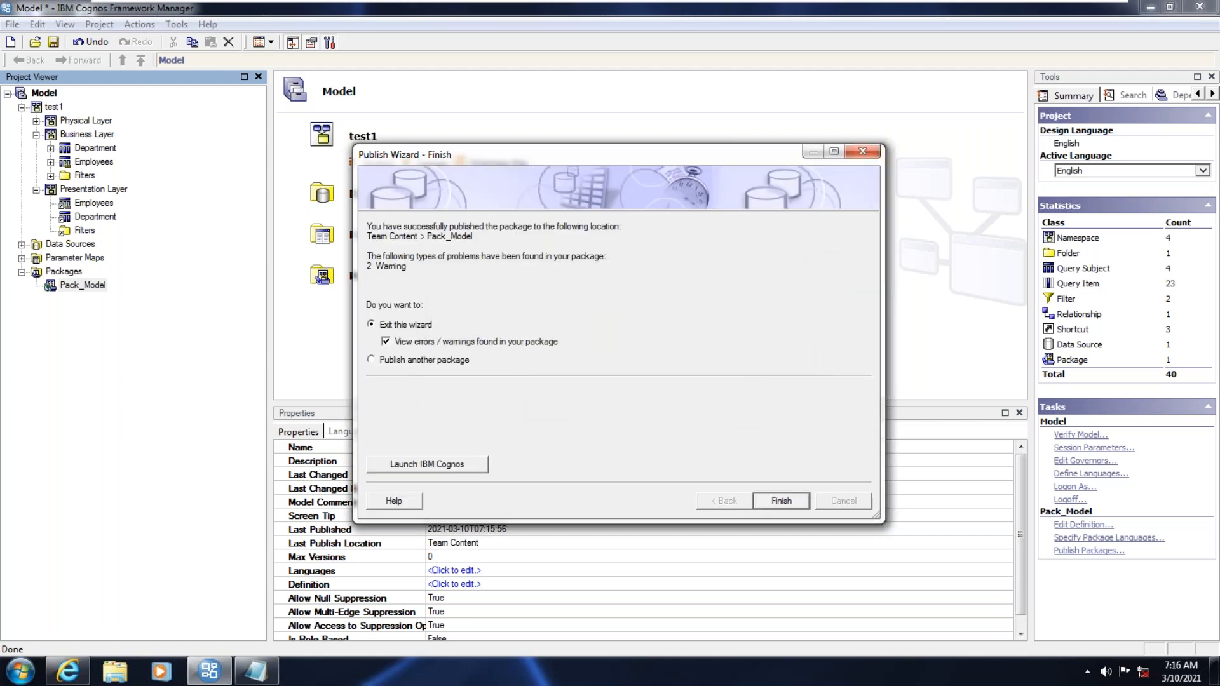
left_click(781, 501)
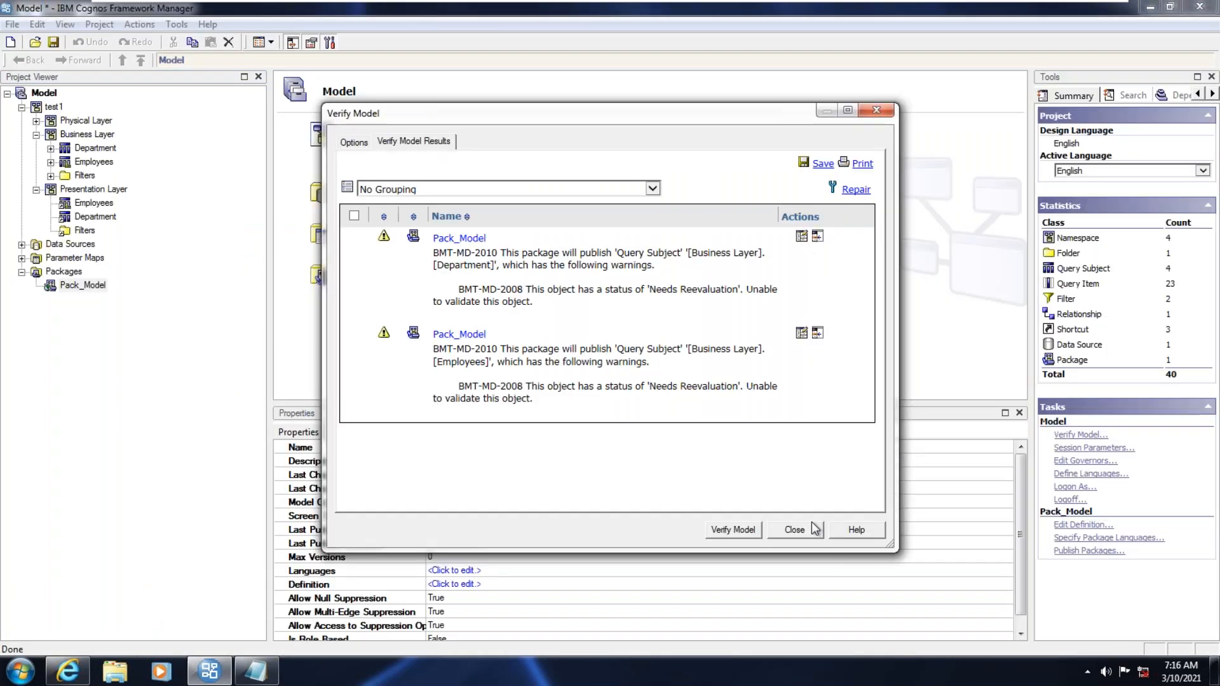
left_click(795, 532)
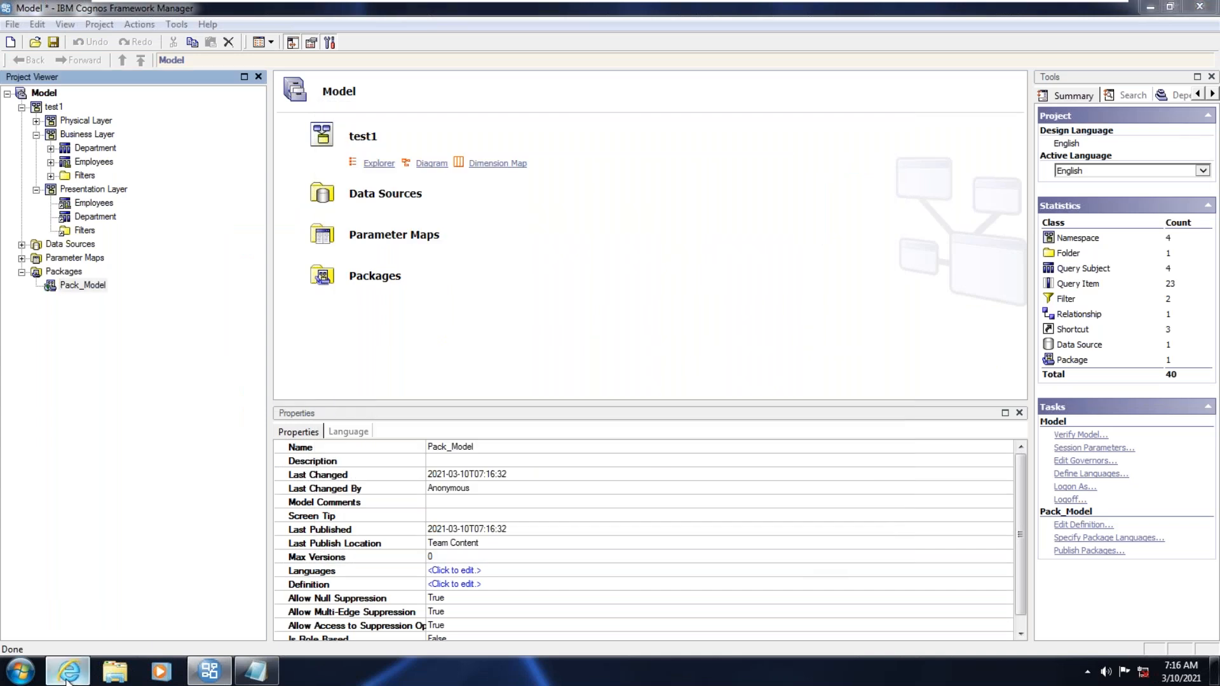
Switch to Cognos Analytics in the browser and create a report from Pack_Model in Team content using the Blank template.
left_click(67, 677)
left_click(65, 210)
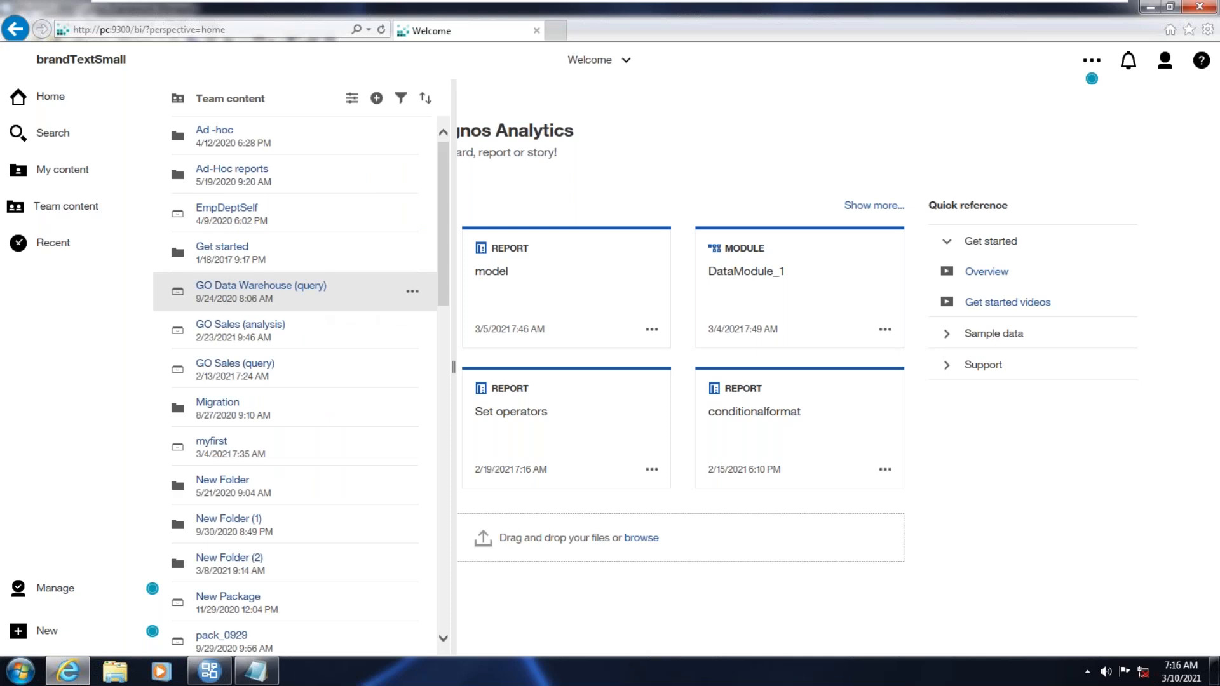
scroll(321, 292, "down", 5)
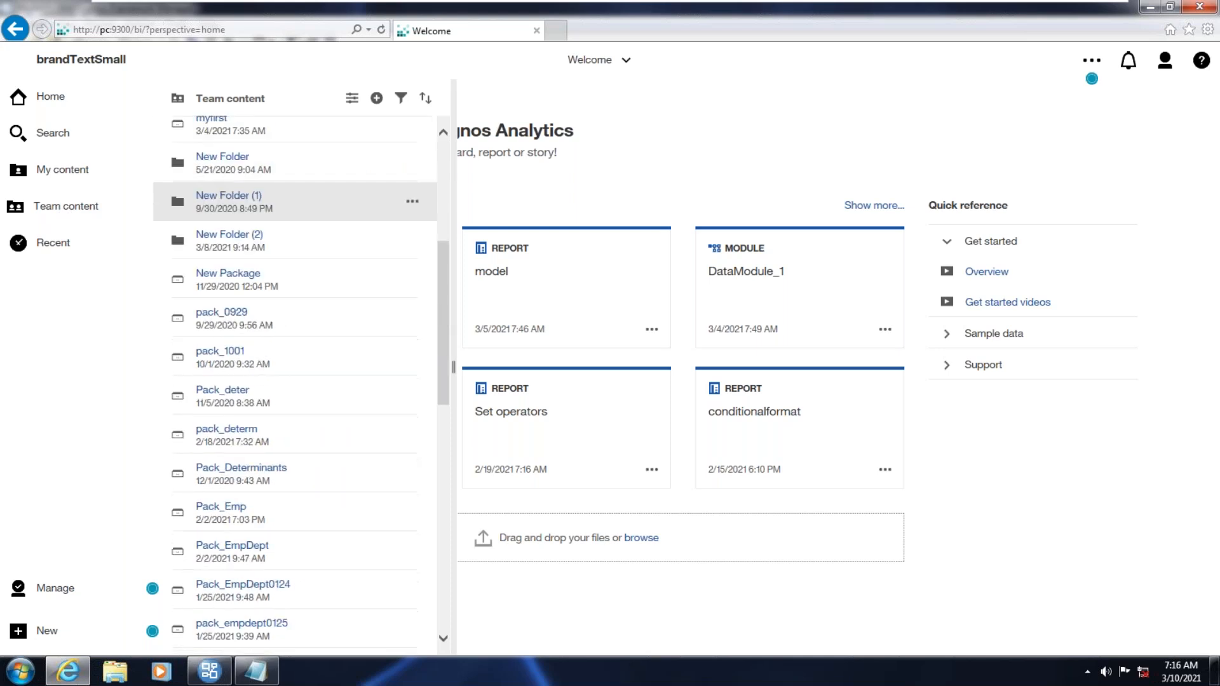
scroll(293, 201, "down", 2)
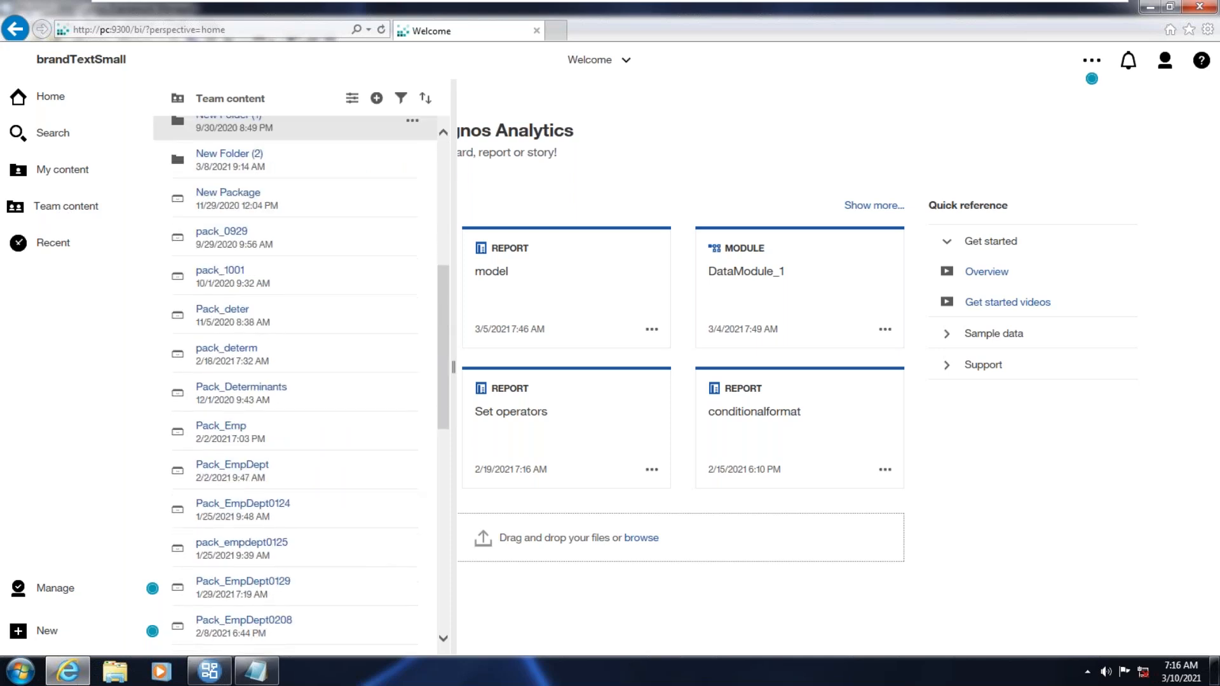
scroll(292, 127, "down", 7)
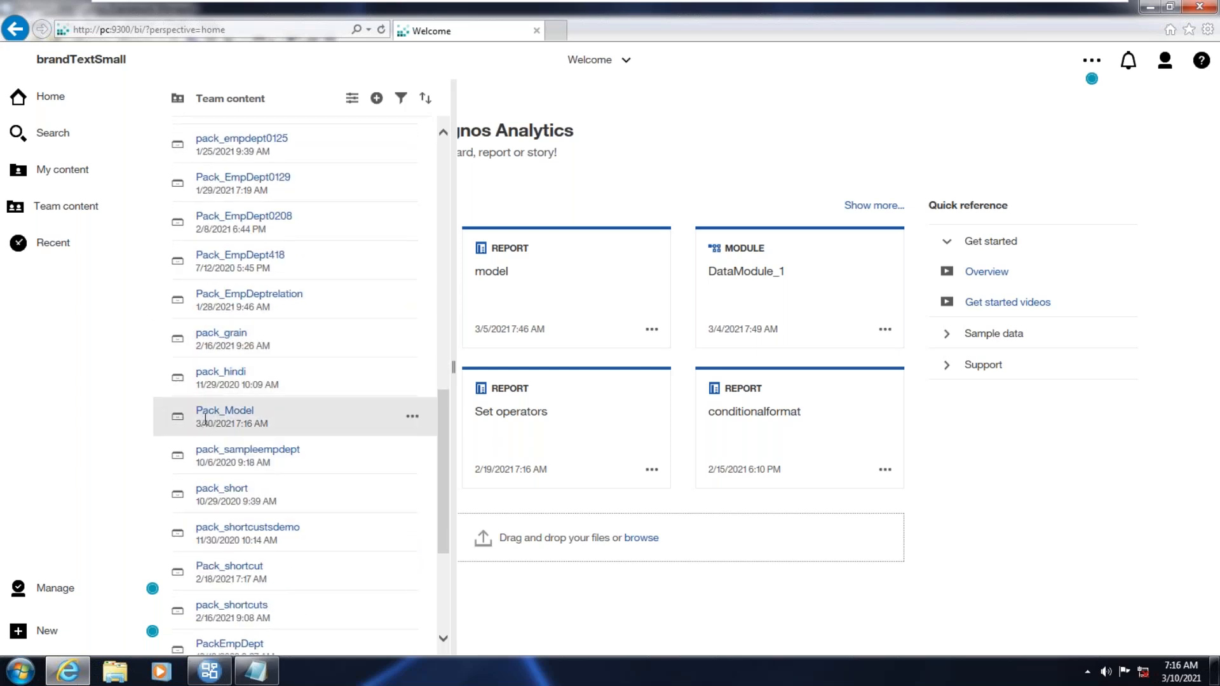
left_click(413, 420)
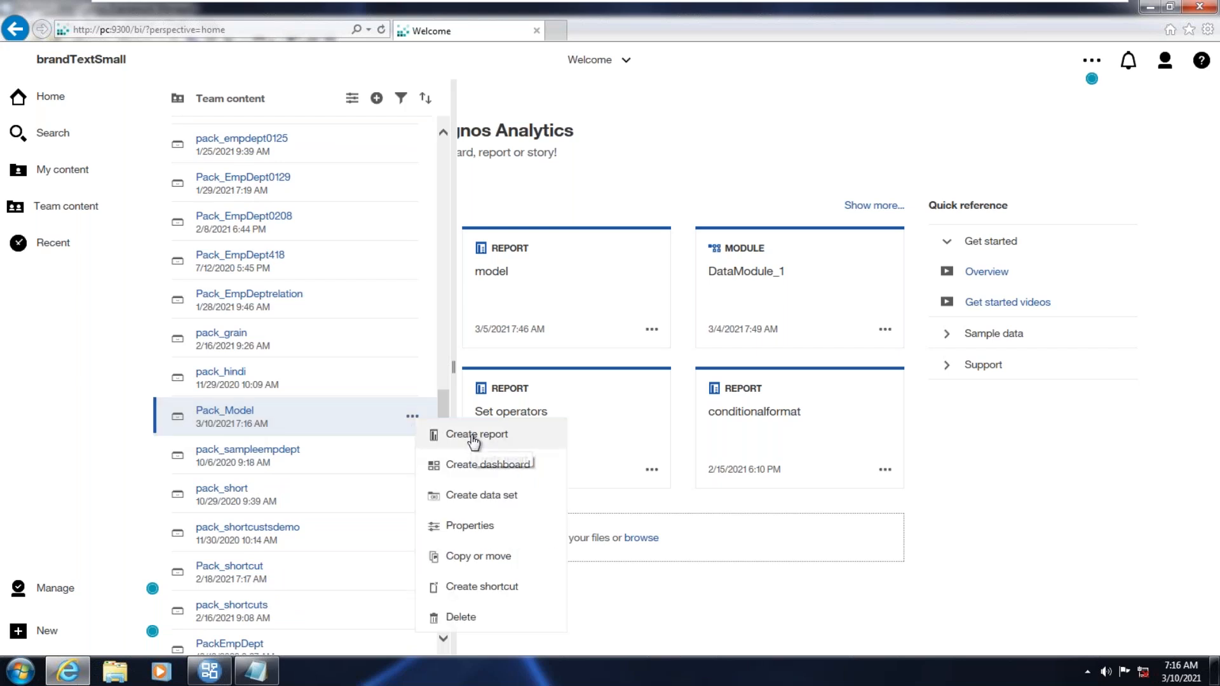
left_click(469, 439)
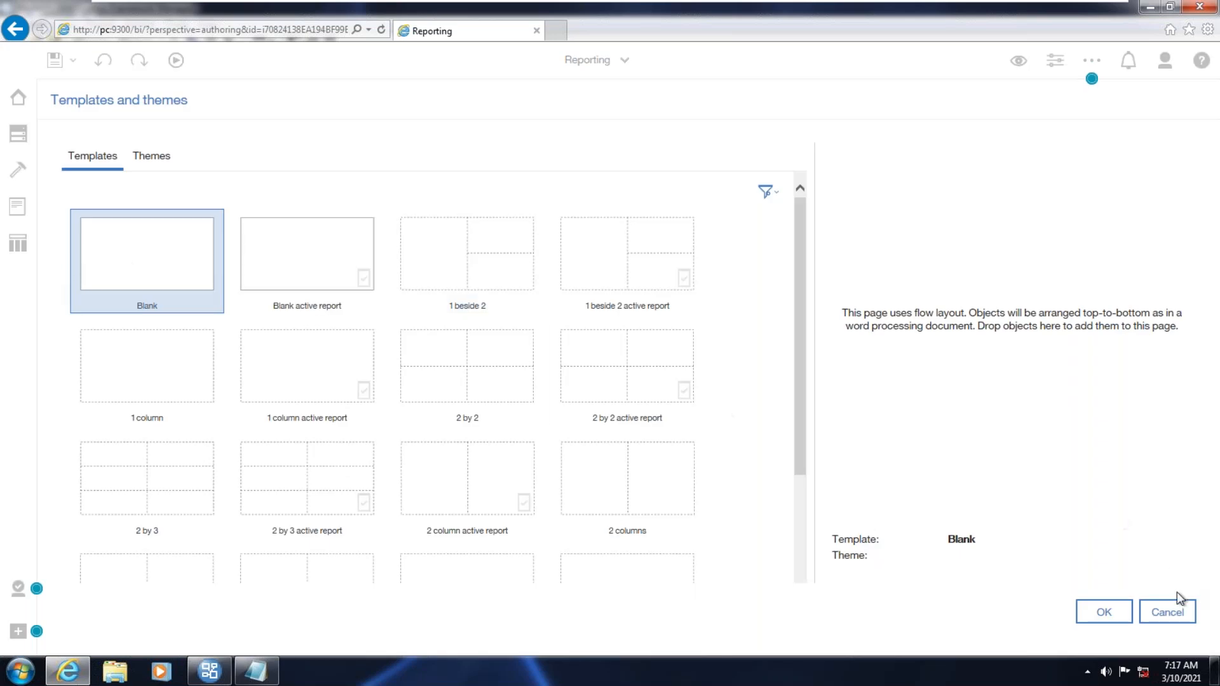
left_click(1105, 618)
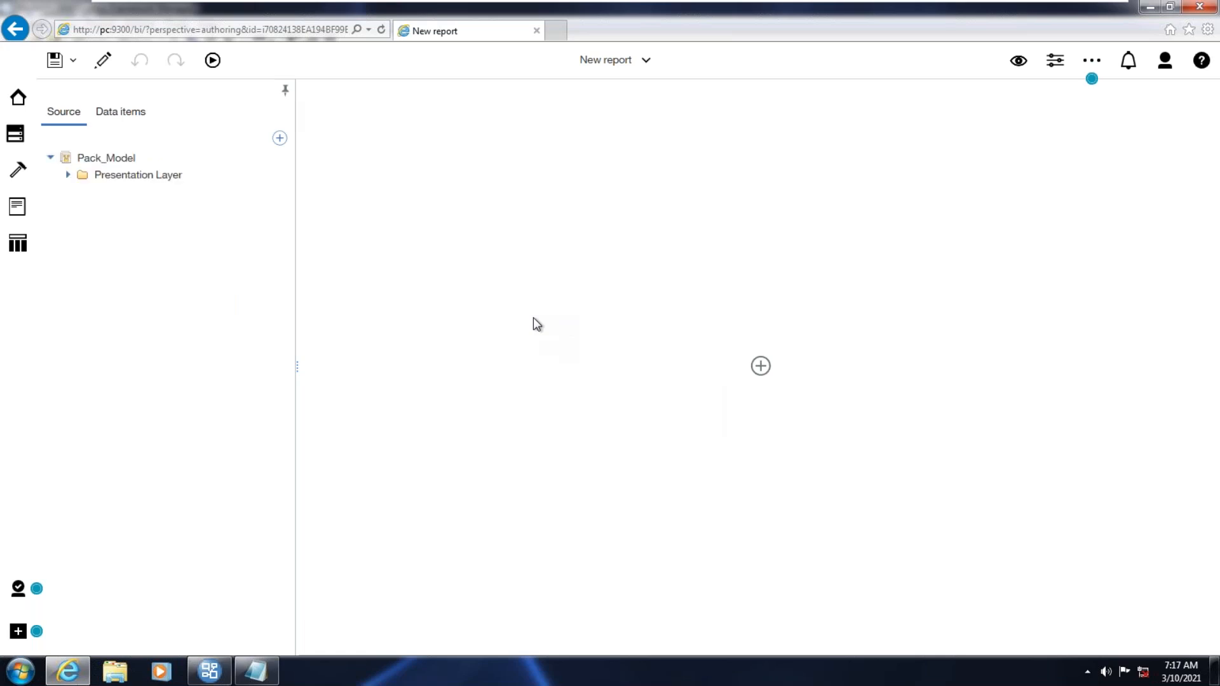
Show the report's object properties and insert a list with the default object and query names.
left_click(1055, 61)
left_click(630, 367)
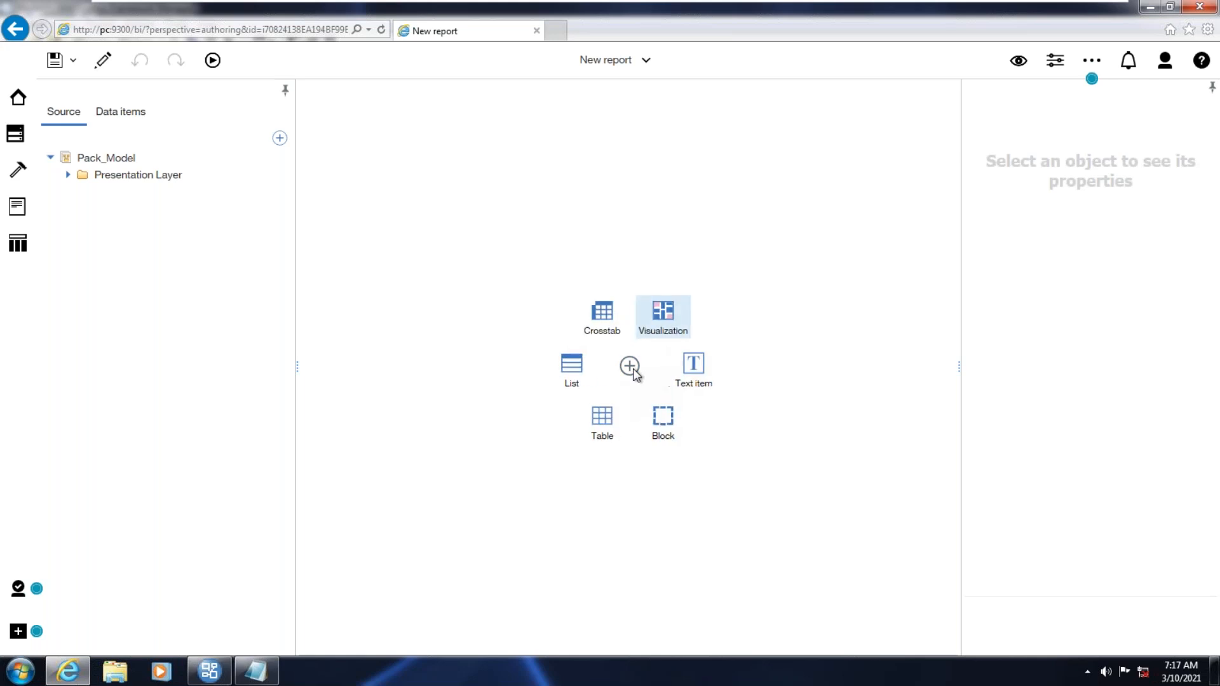
left_click(572, 363)
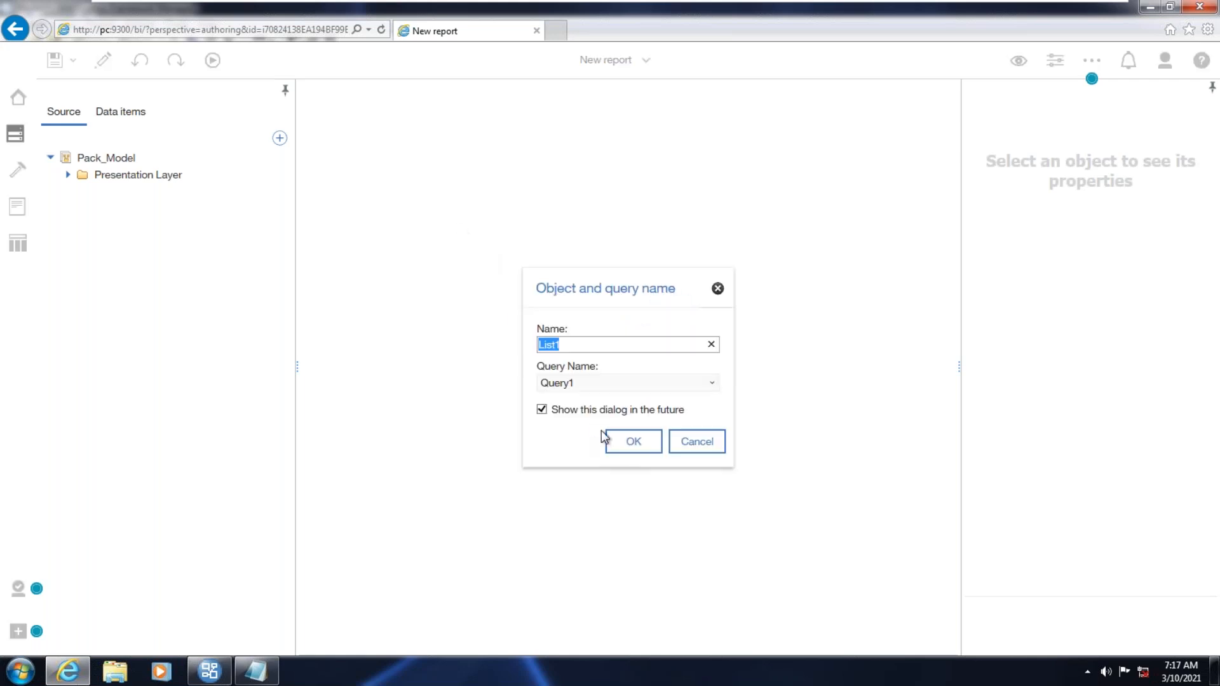
left_click(634, 441)
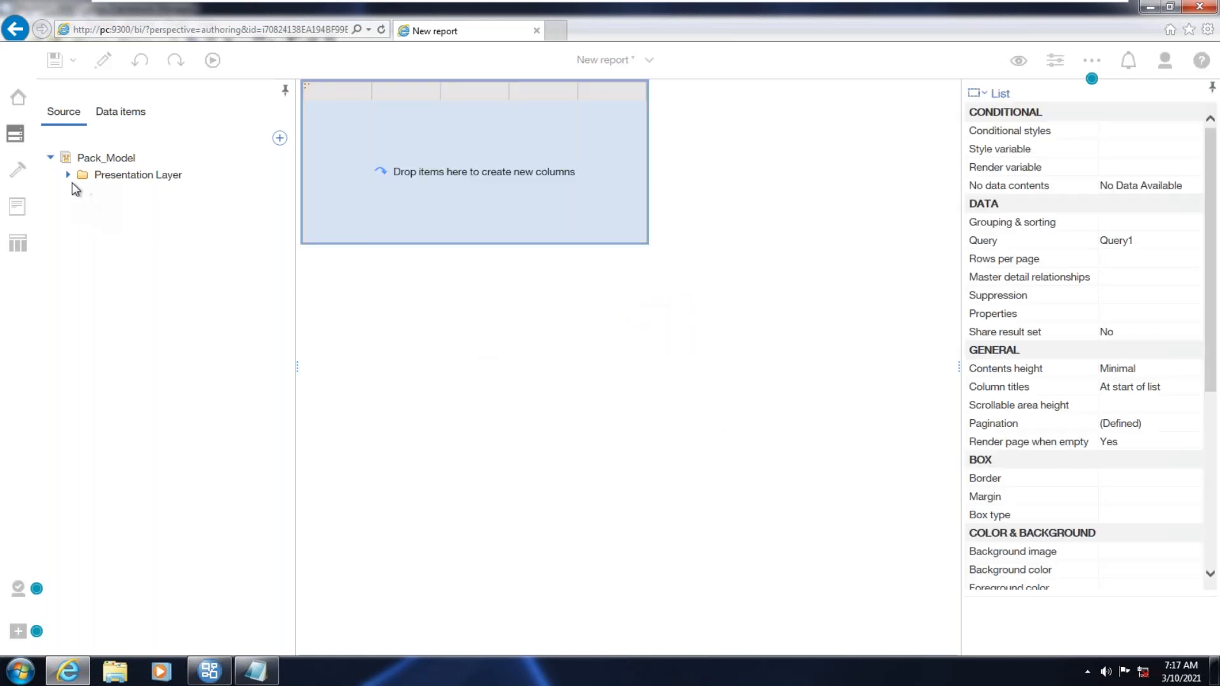
Expand the Presentation Layer's Filters folder and add DNAME, LOC and DEPTNO from Department to the list.
left_click(67, 176)
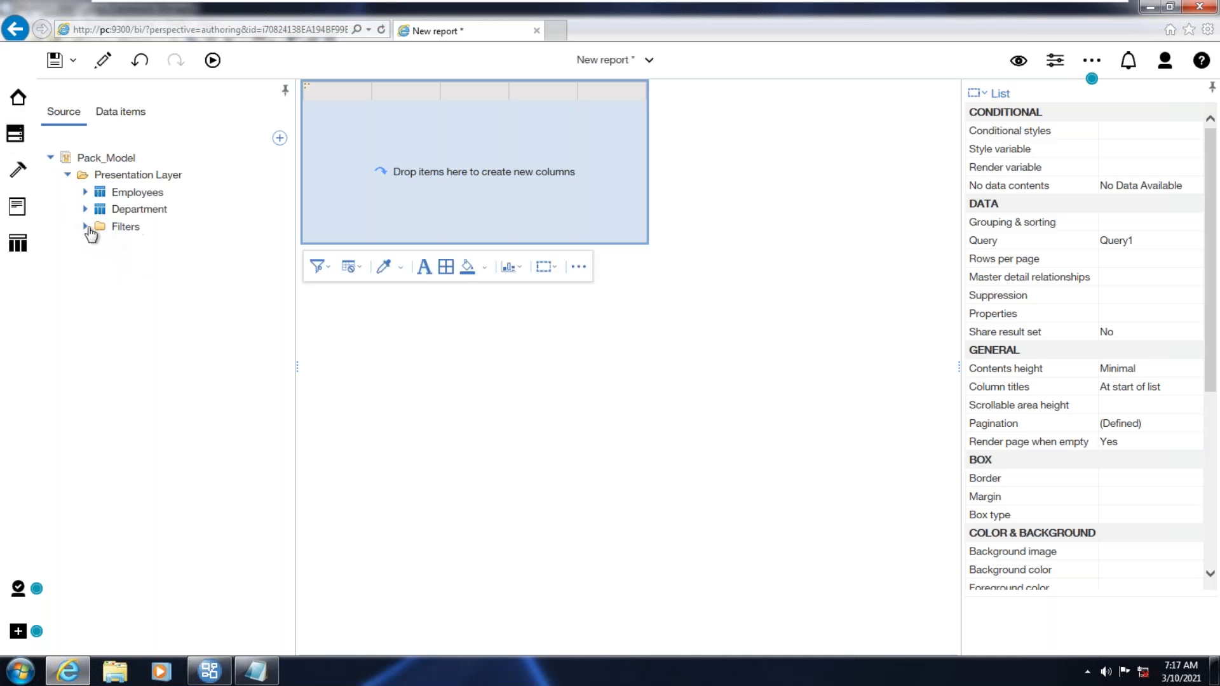
double_click(125, 227)
double_click(153, 209)
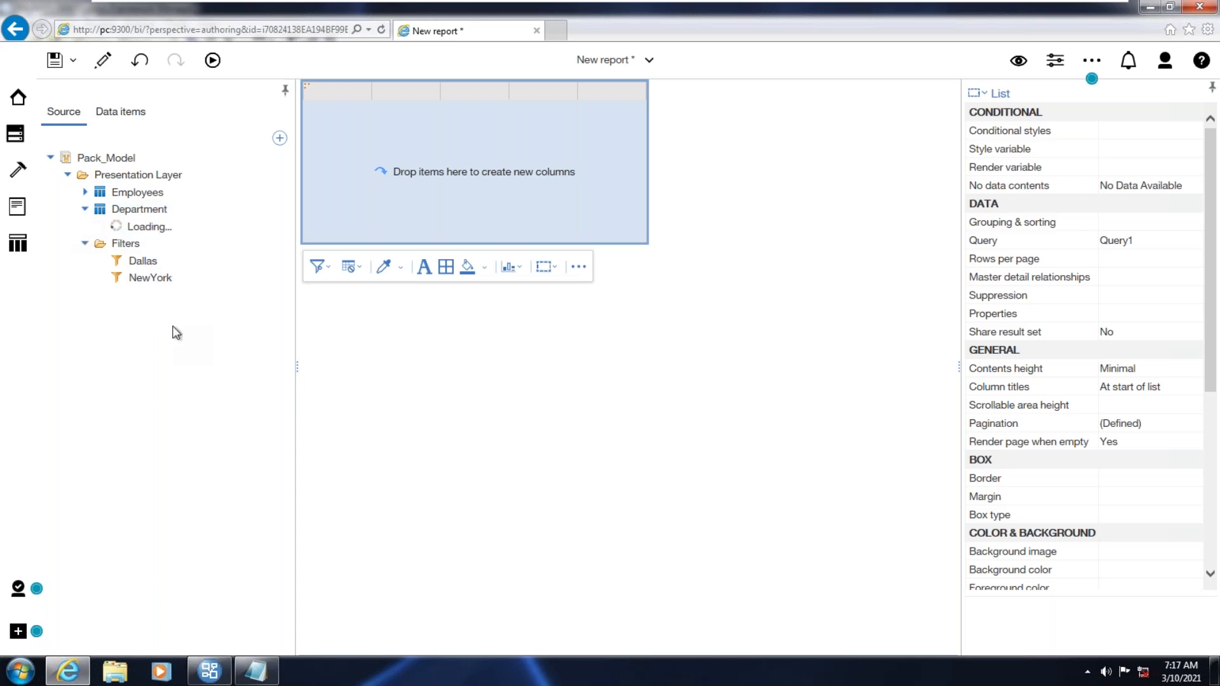
double_click(156, 245)
double_click(139, 260)
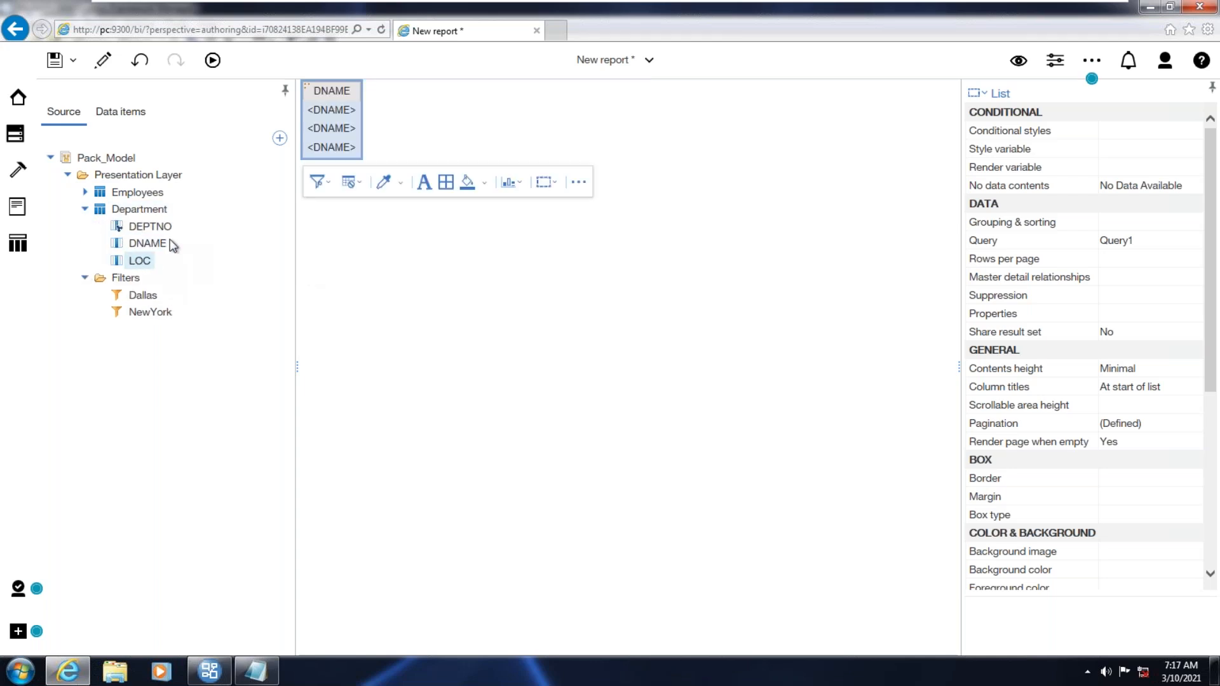
left_click_drag(375, 260, 403, 158)
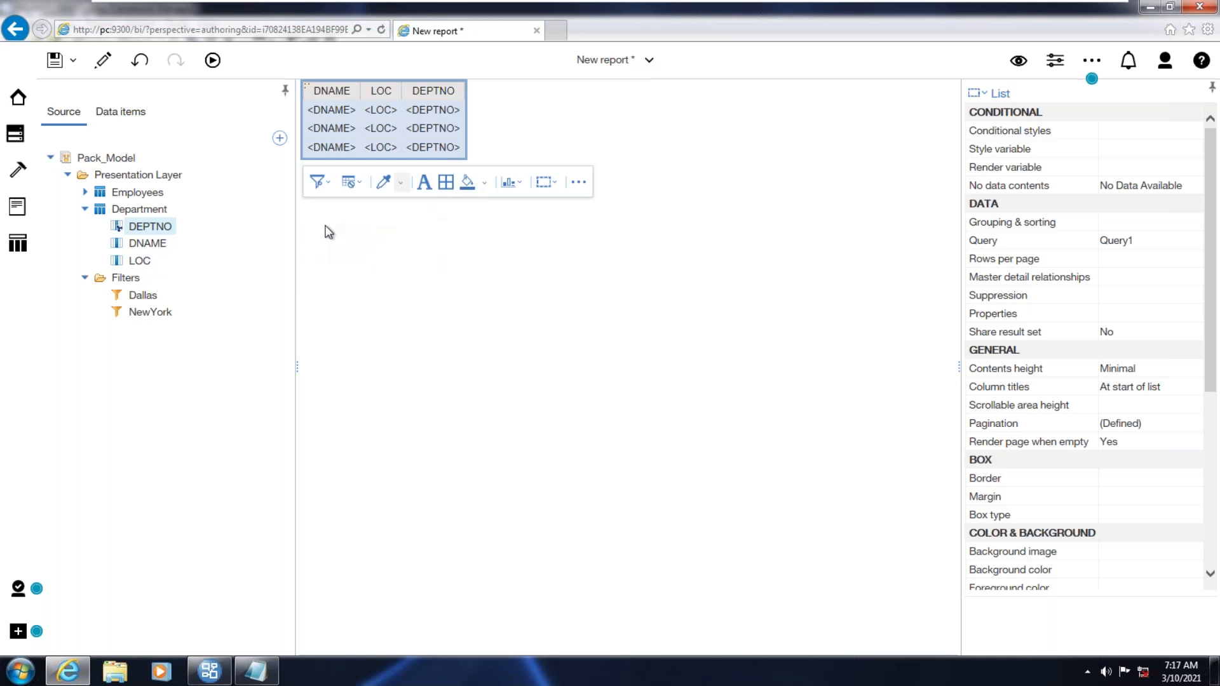
Add the standalone NewYork filter from the package's Filters folder to the detail filters of Query1.
left_click(21, 244)
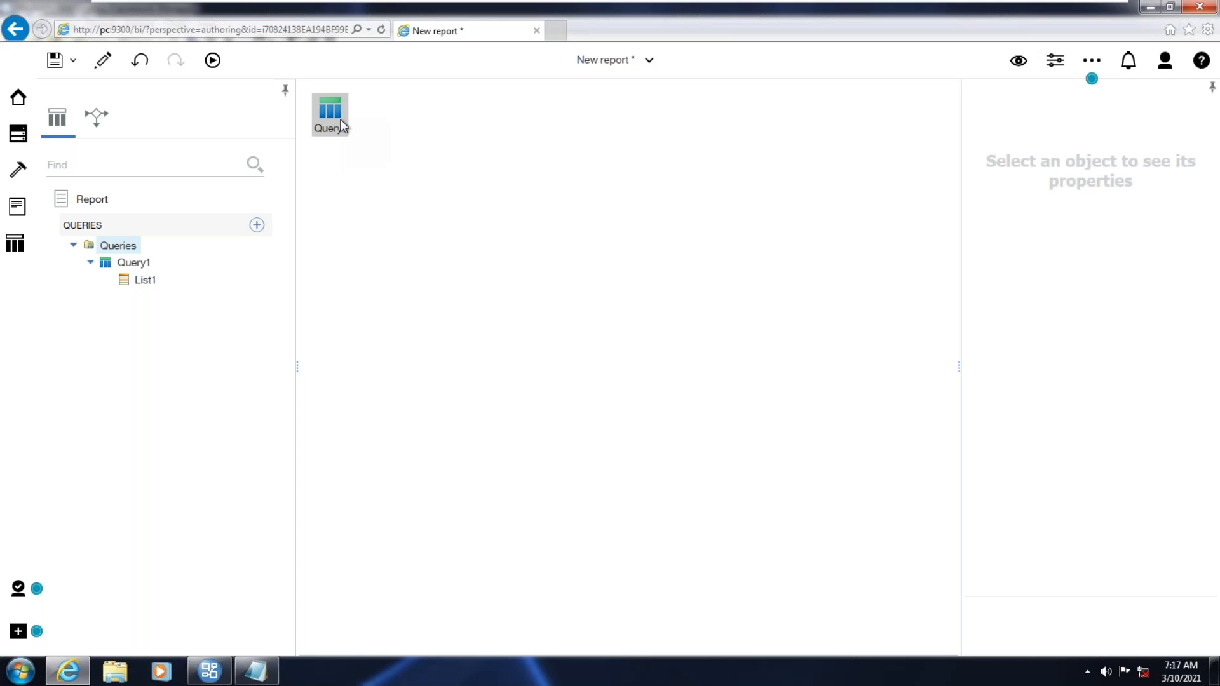
left_click(337, 118)
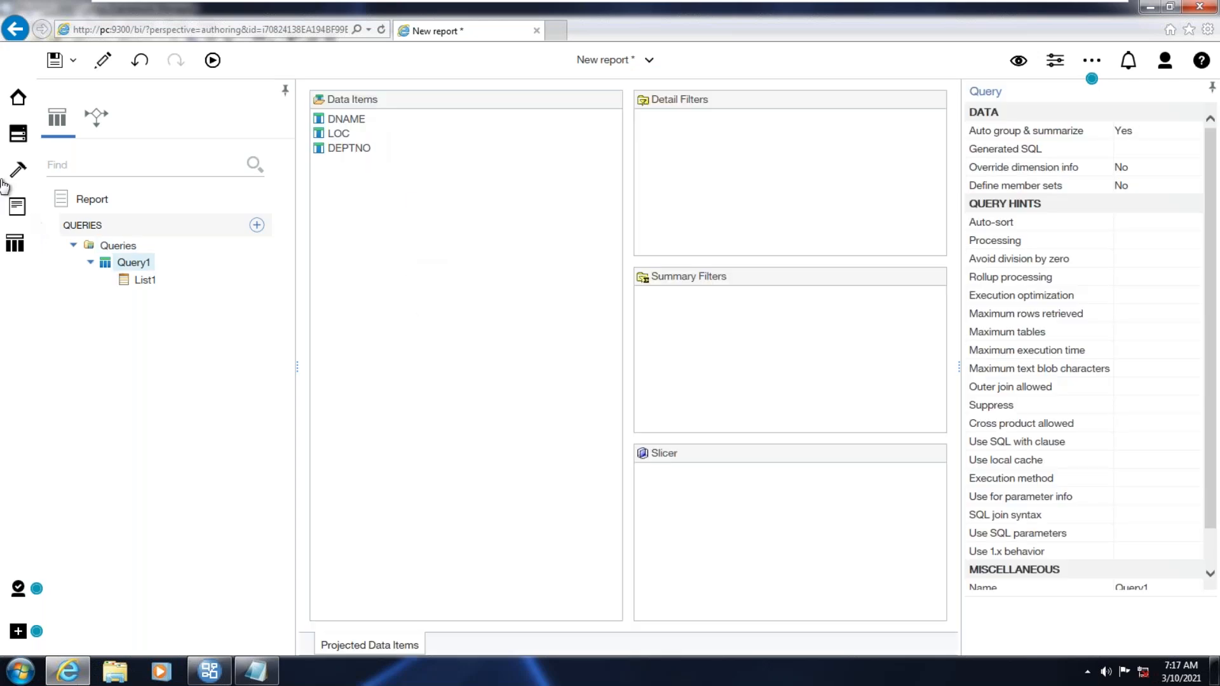
left_click(19, 135)
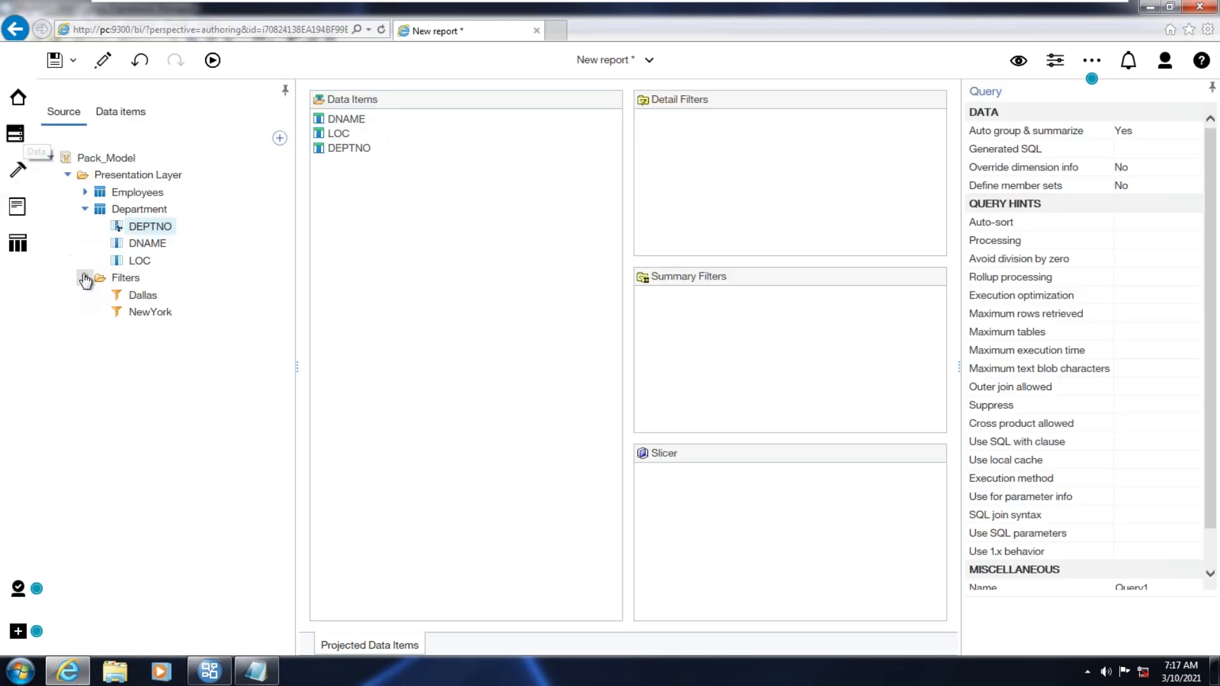
left_click_drag(145, 316, 750, 170)
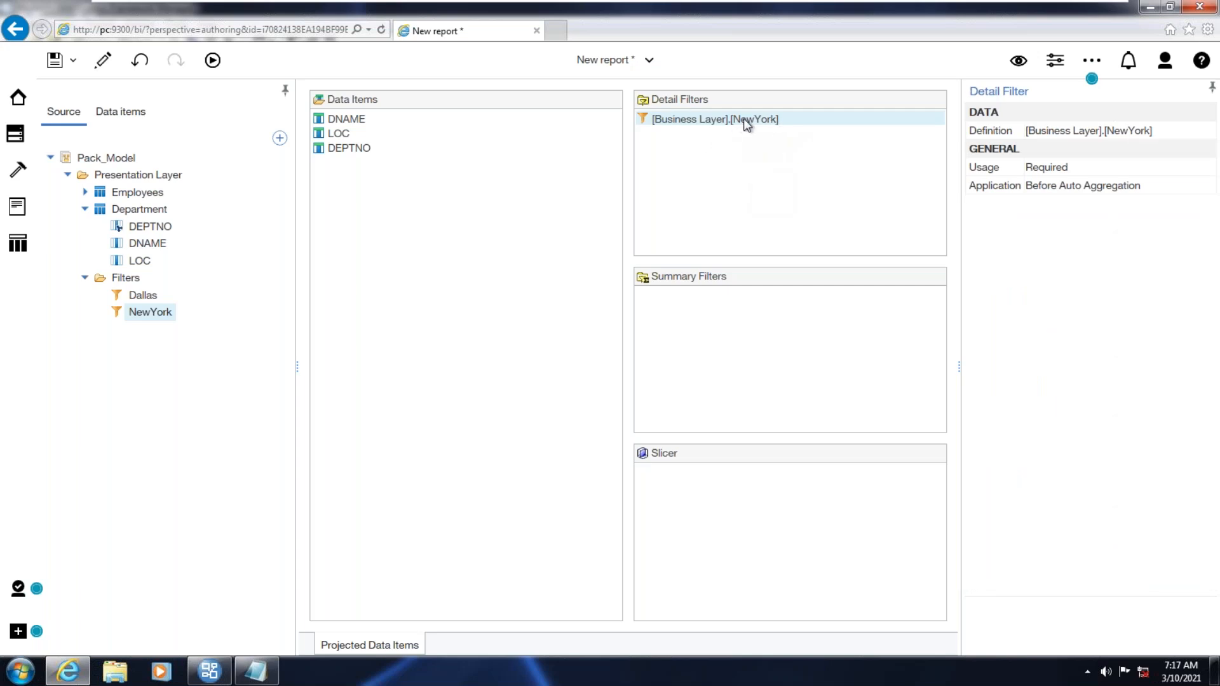
Run the report as HTML, check the filtered location value, and close the output.
left_click(211, 62)
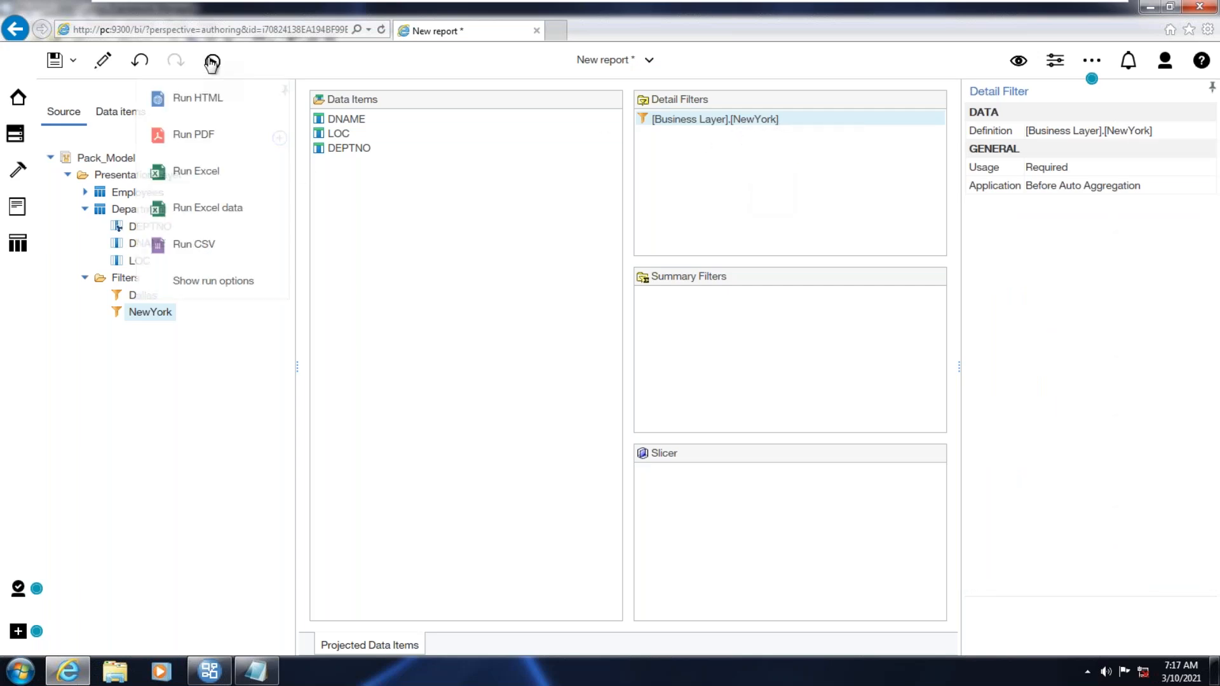
left_click(202, 99)
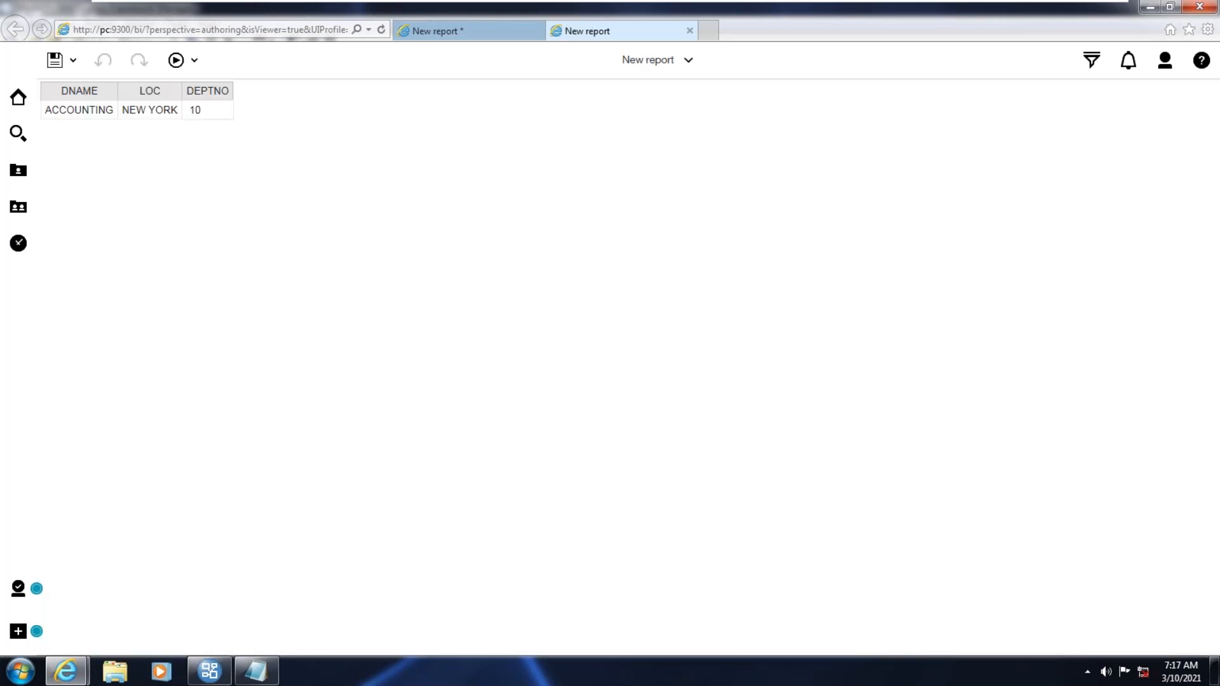
left_click(146, 109)
left_click(689, 30)
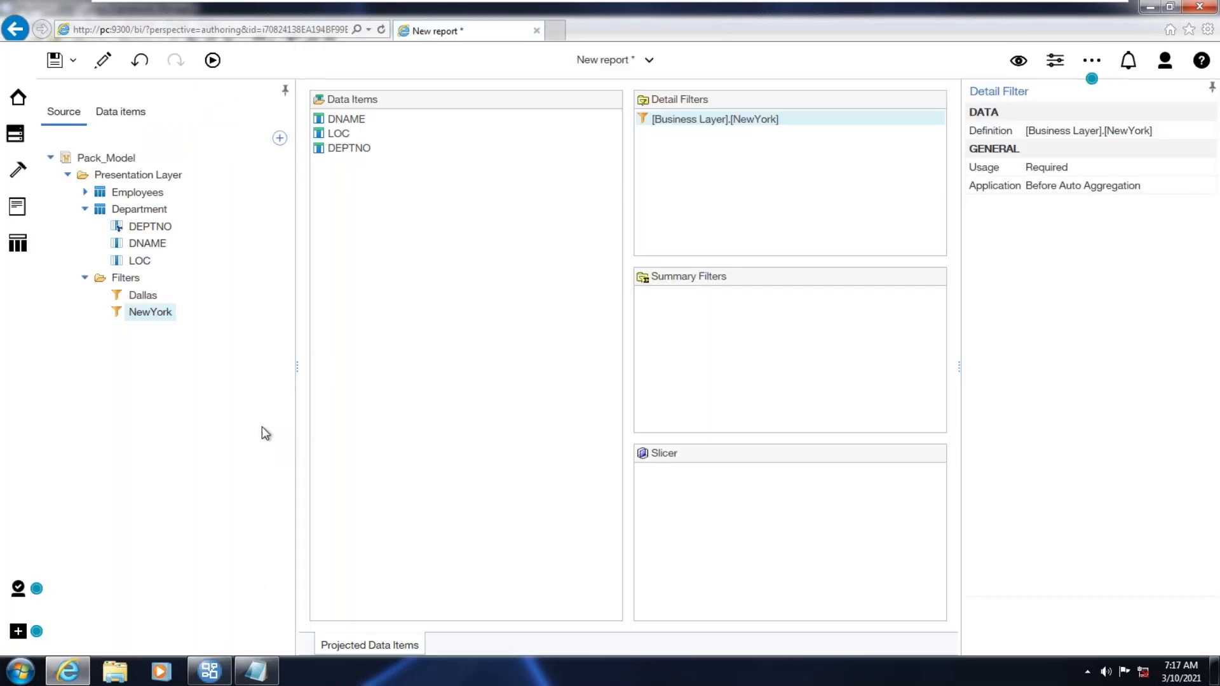
Switch to Framework Manager and save the Model project.
left_click(210, 673)
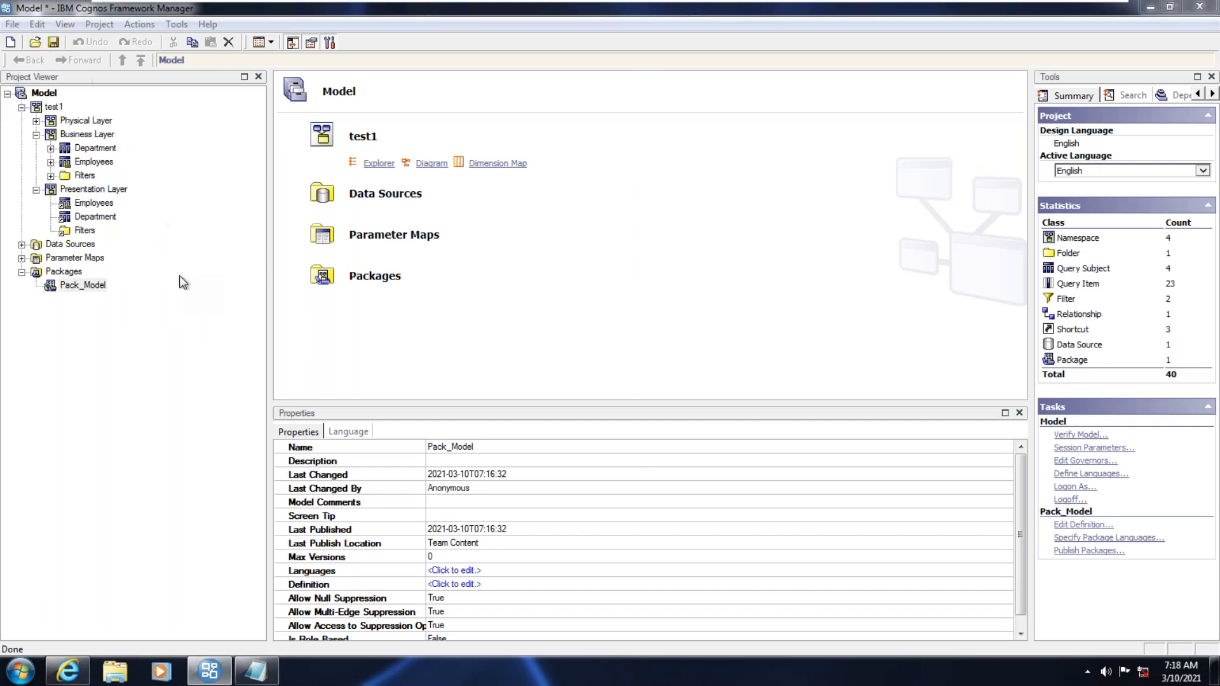
key("ctrl+s")
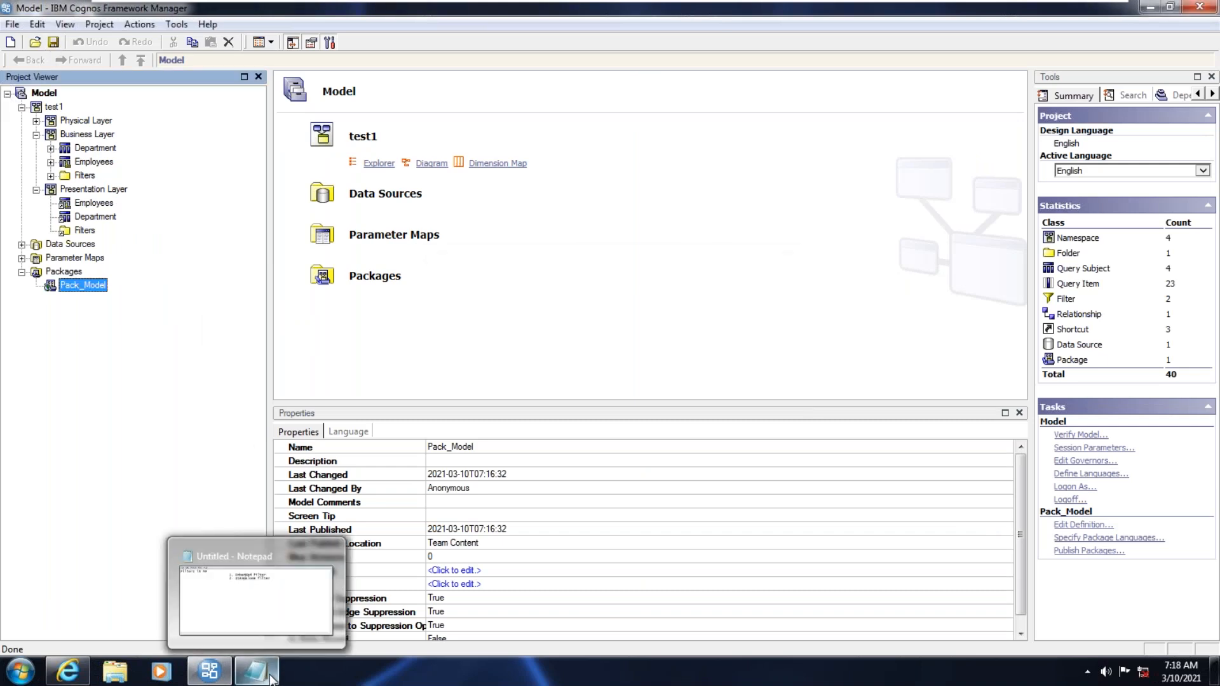
Switch to the report in the browser and examine the filter condition in Query1's generated native SQL, then close it.
left_click(67, 667)
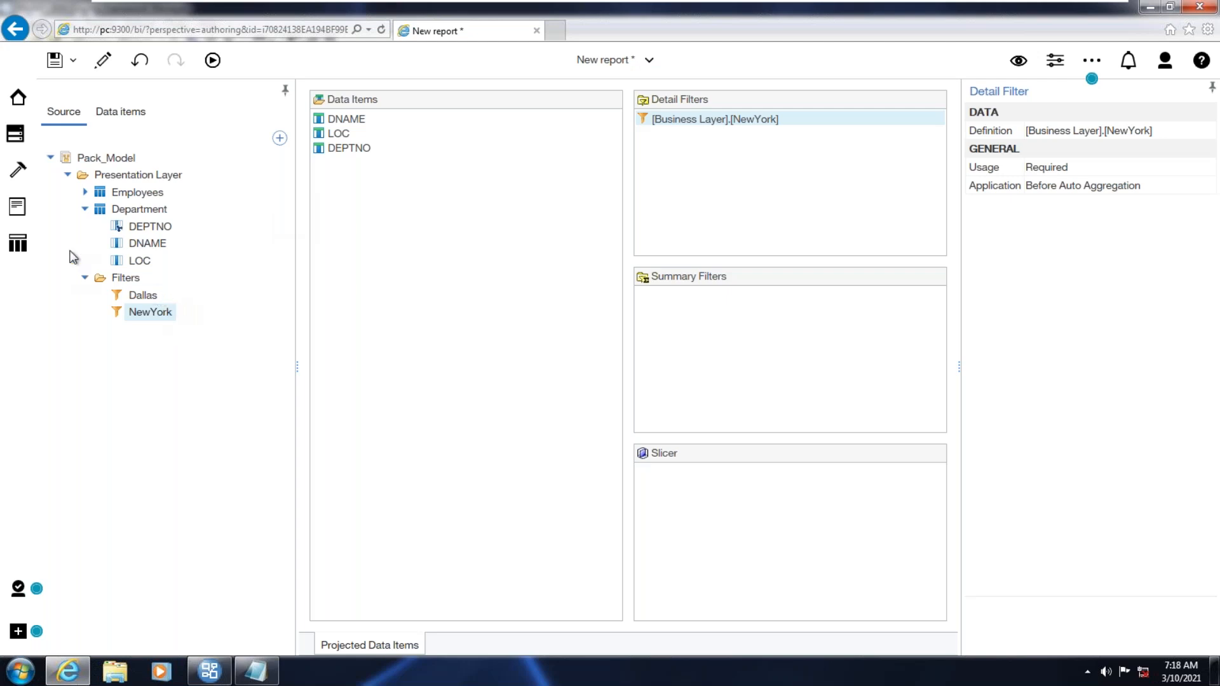
left_click(18, 245)
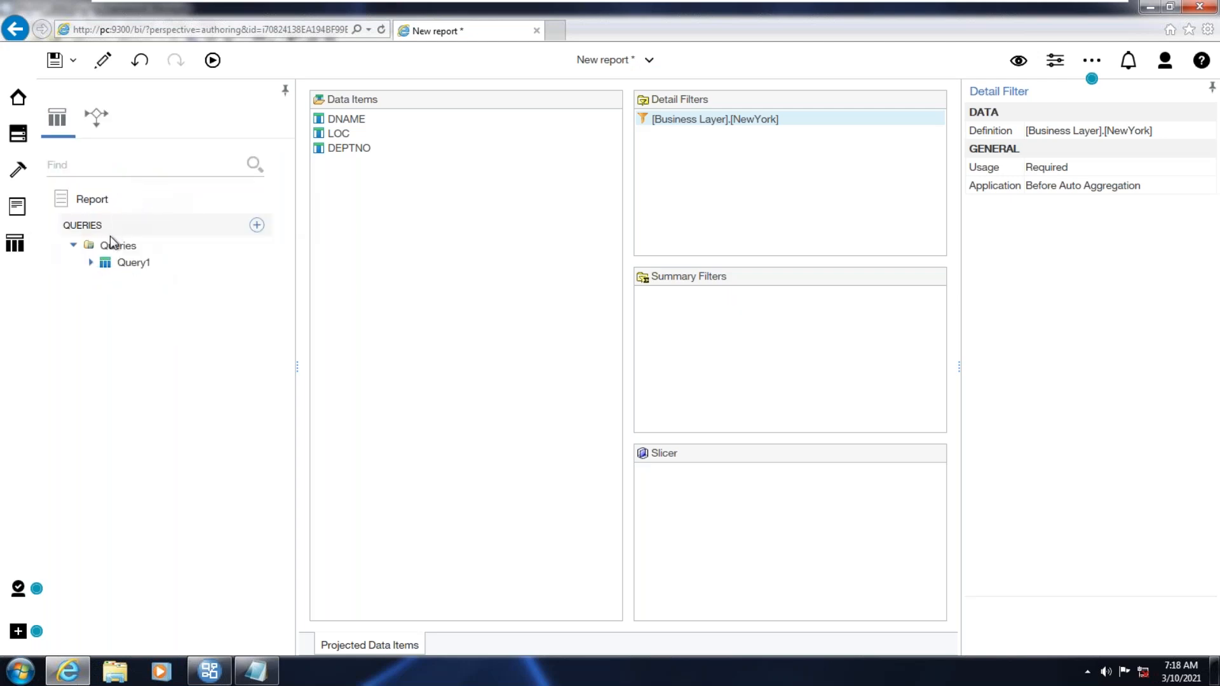
left_click(314, 129)
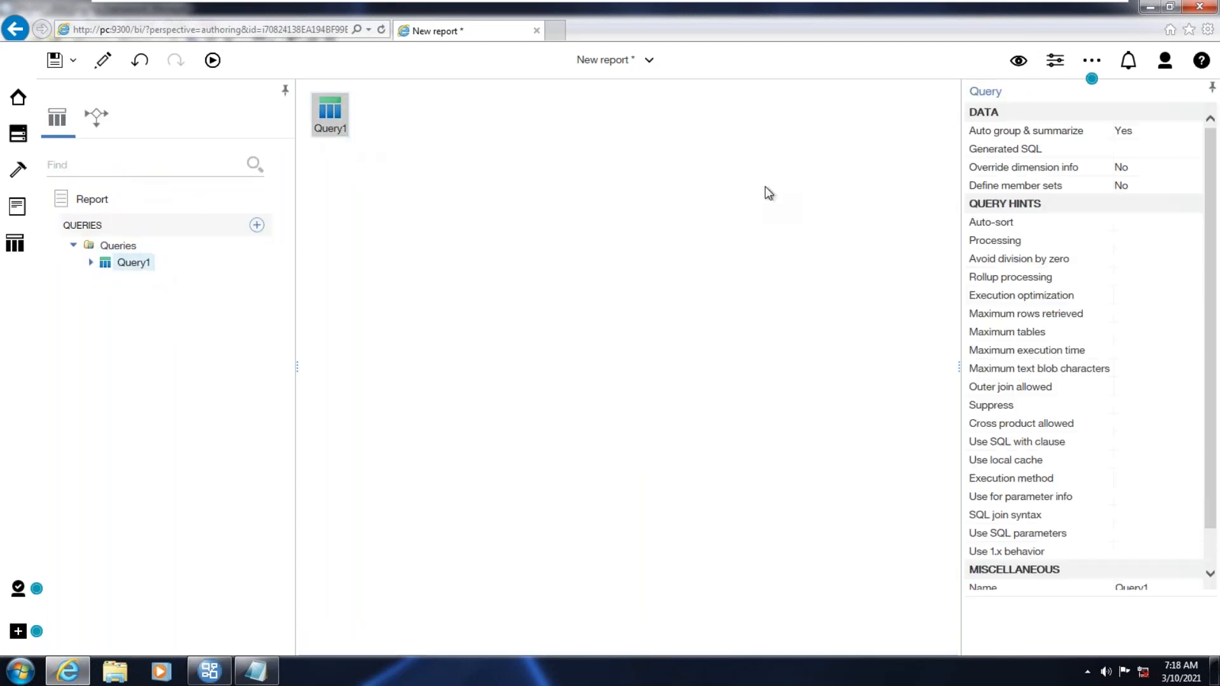
left_click(1164, 151)
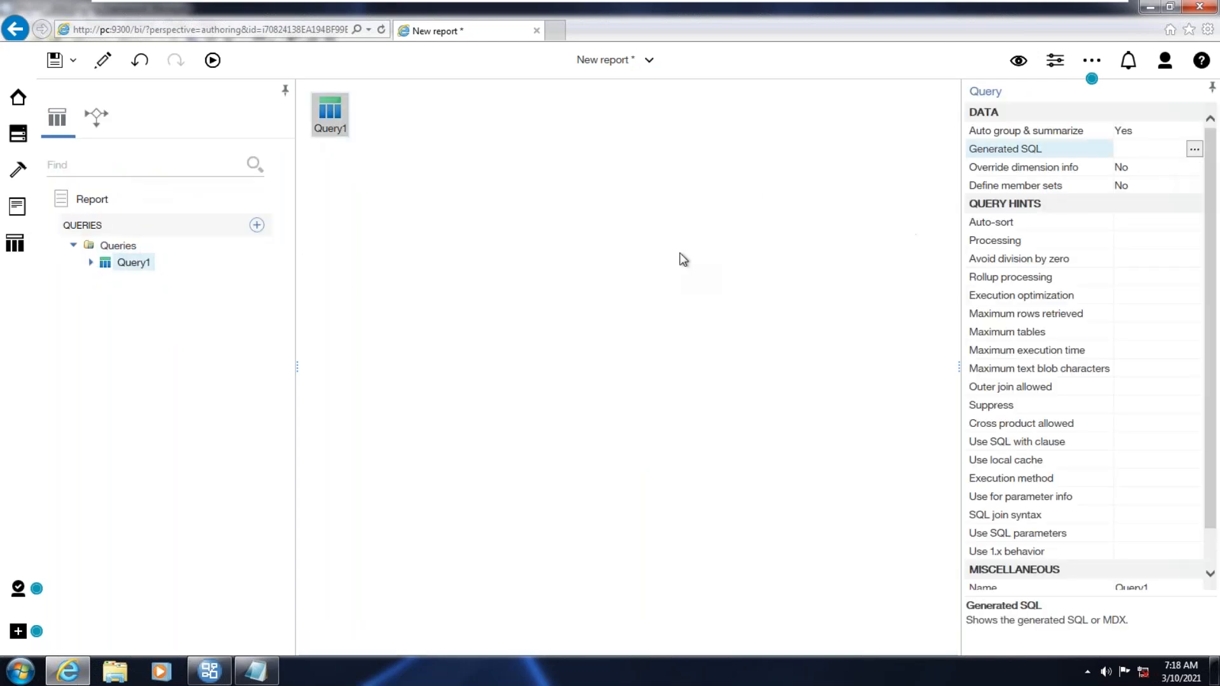
left_click(631, 441)
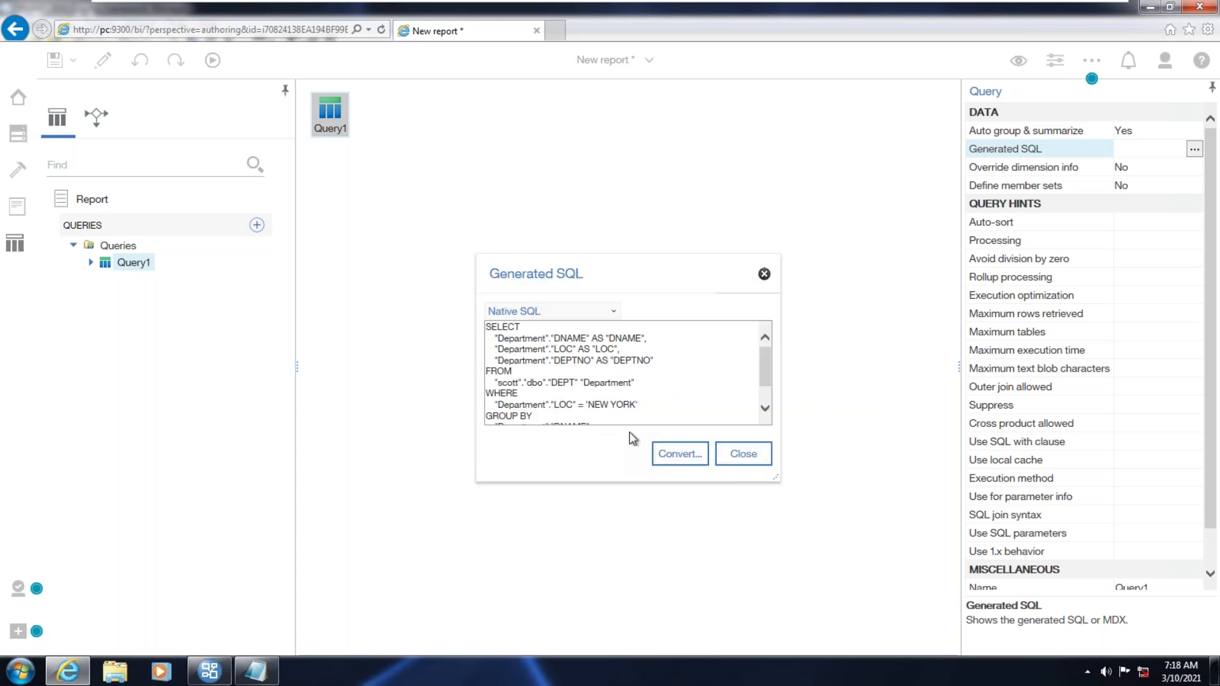
left_click_drag(776, 478, 1034, 624)
left_click_drag(640, 404, 495, 405)
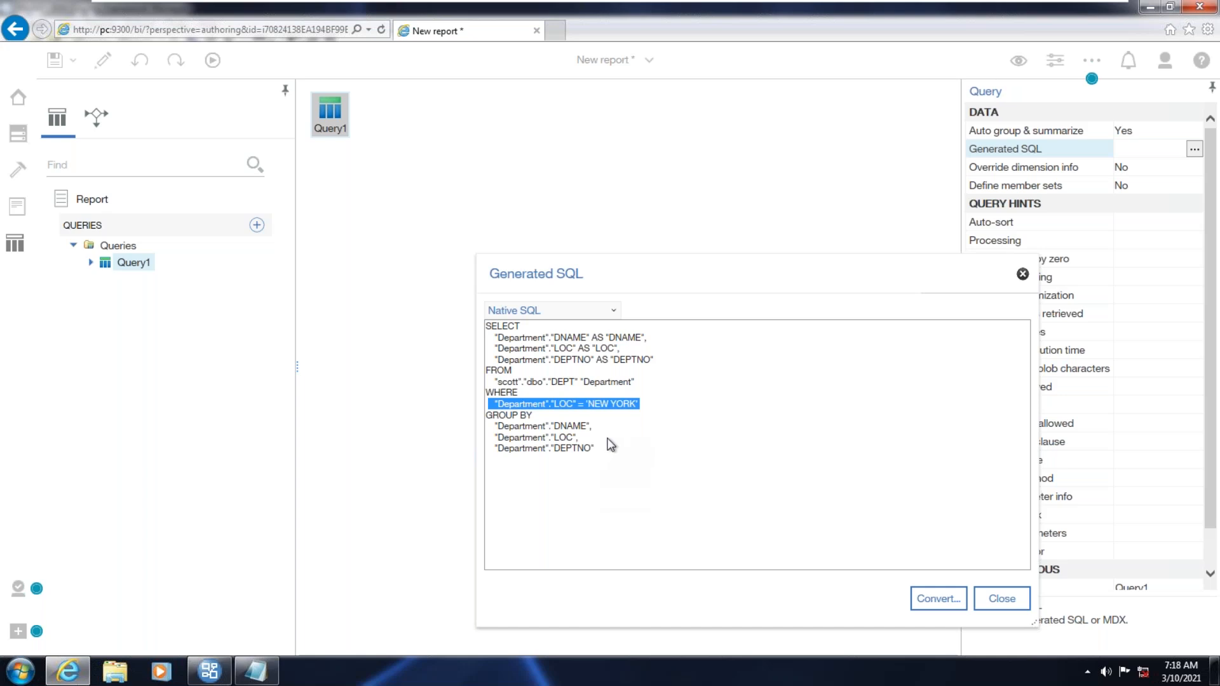
left_click(1003, 599)
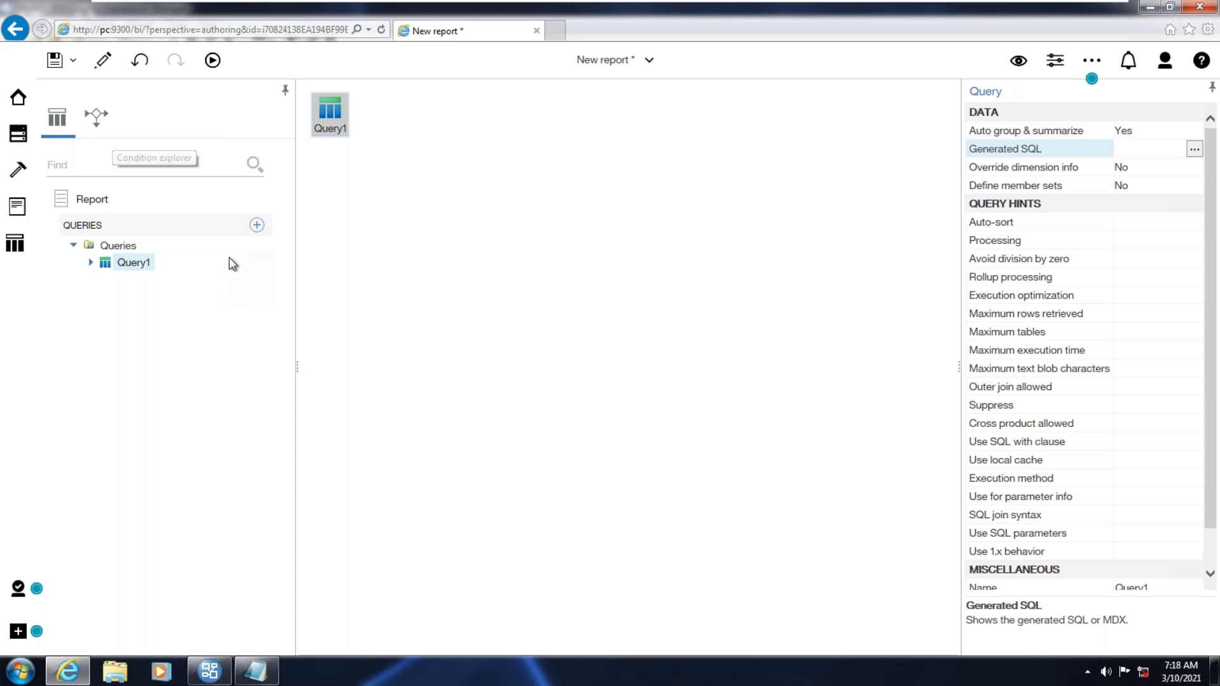
left_click(209, 671)
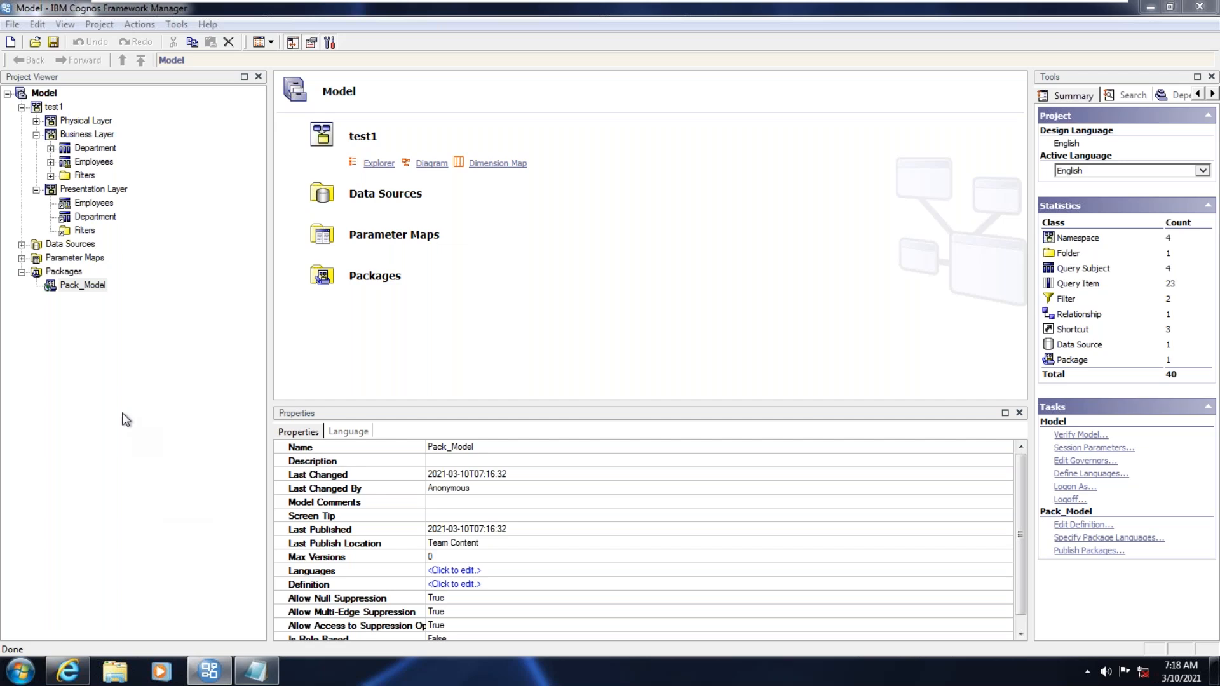
left_click(201, 420)
left_click(68, 671)
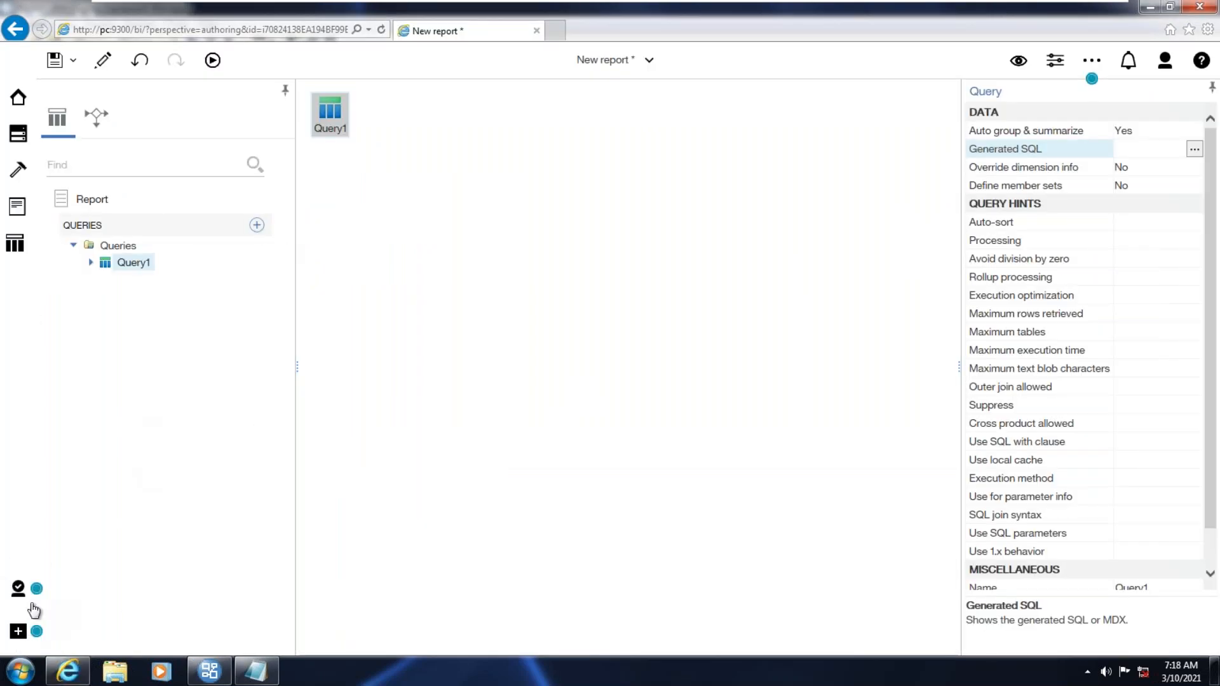
left_click(17, 633)
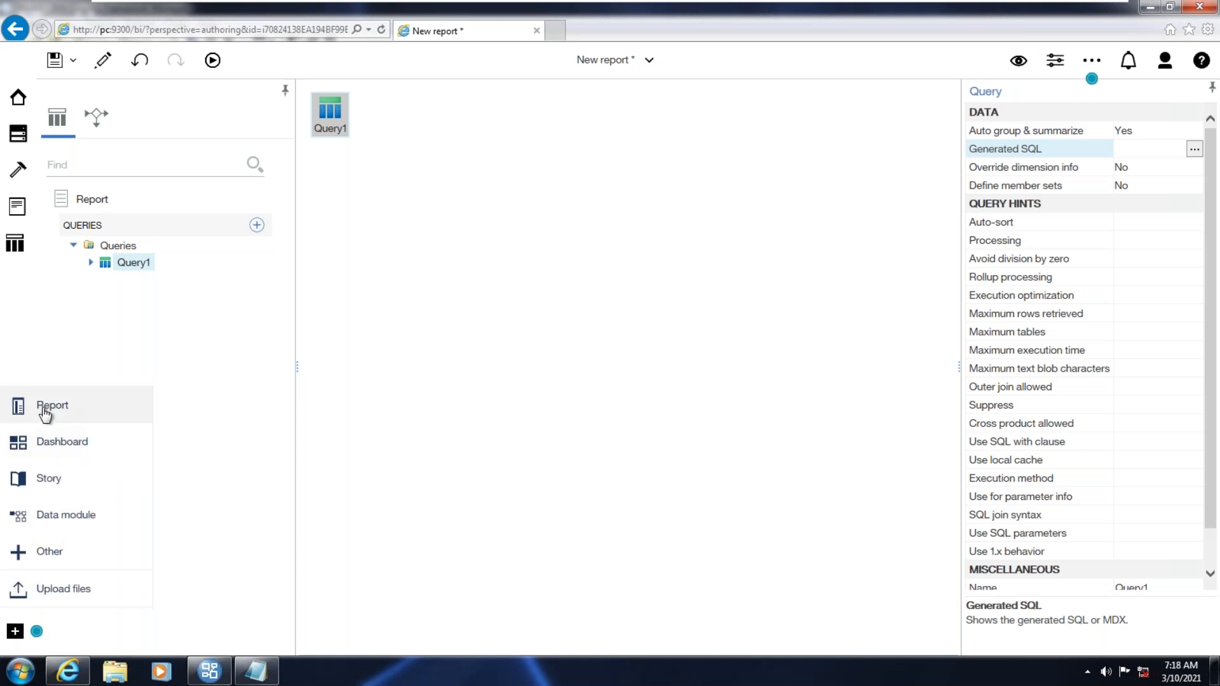
Switch to Framework Manager and open the definition of the Employees query subject in the Business Layer.
left_click(218, 668)
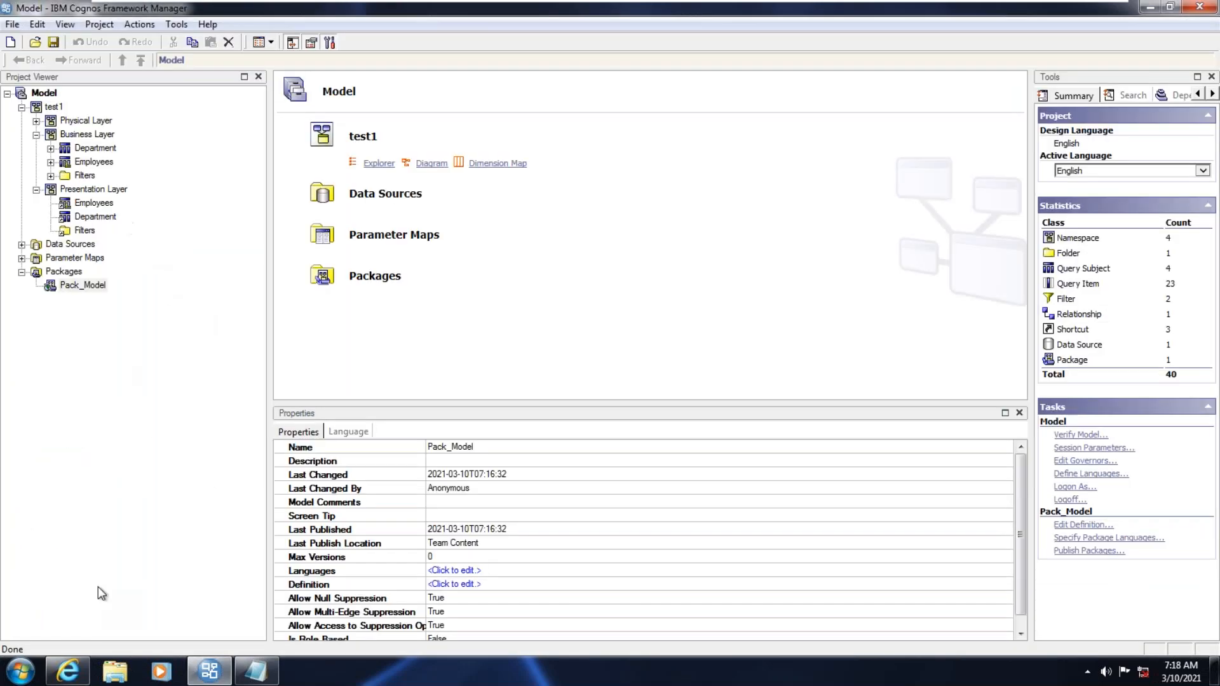
left_click(88, 204)
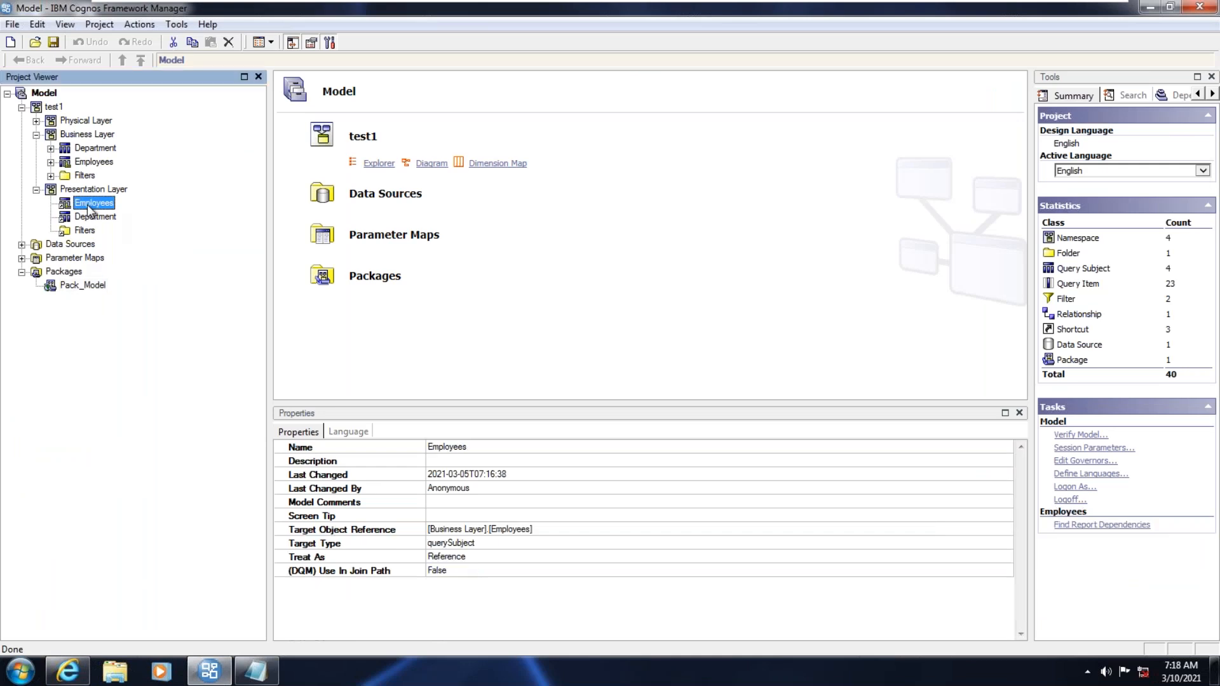
right_click(87, 205)
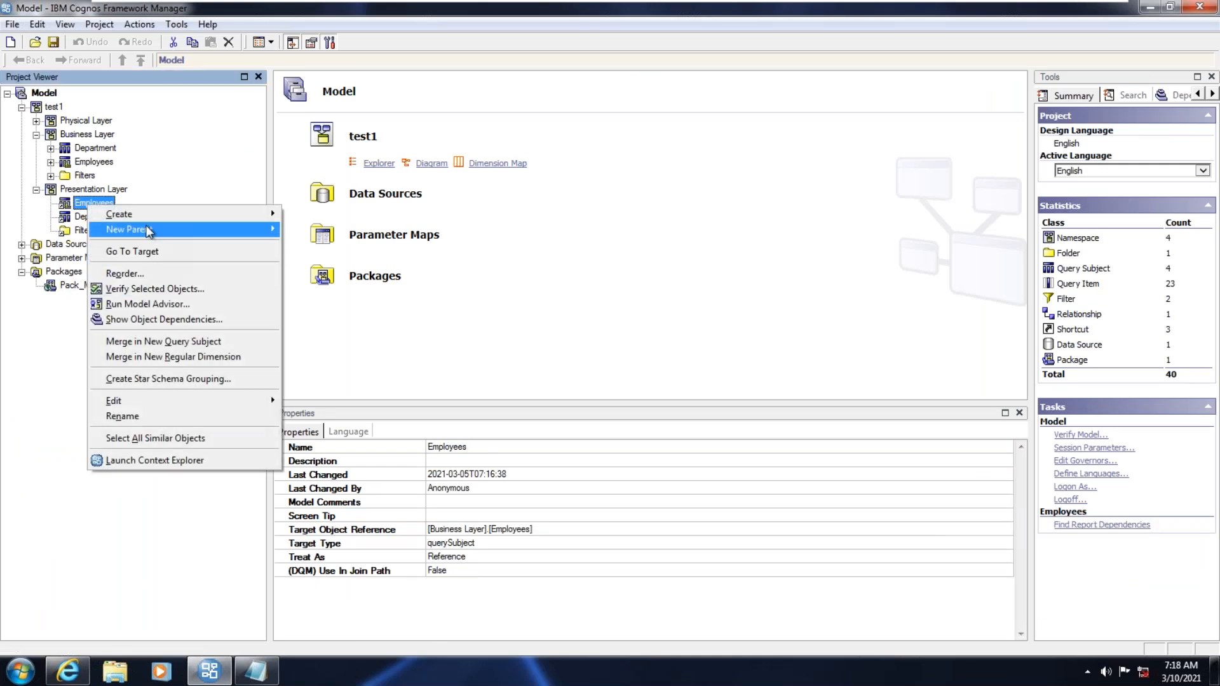
left_click(90, 204)
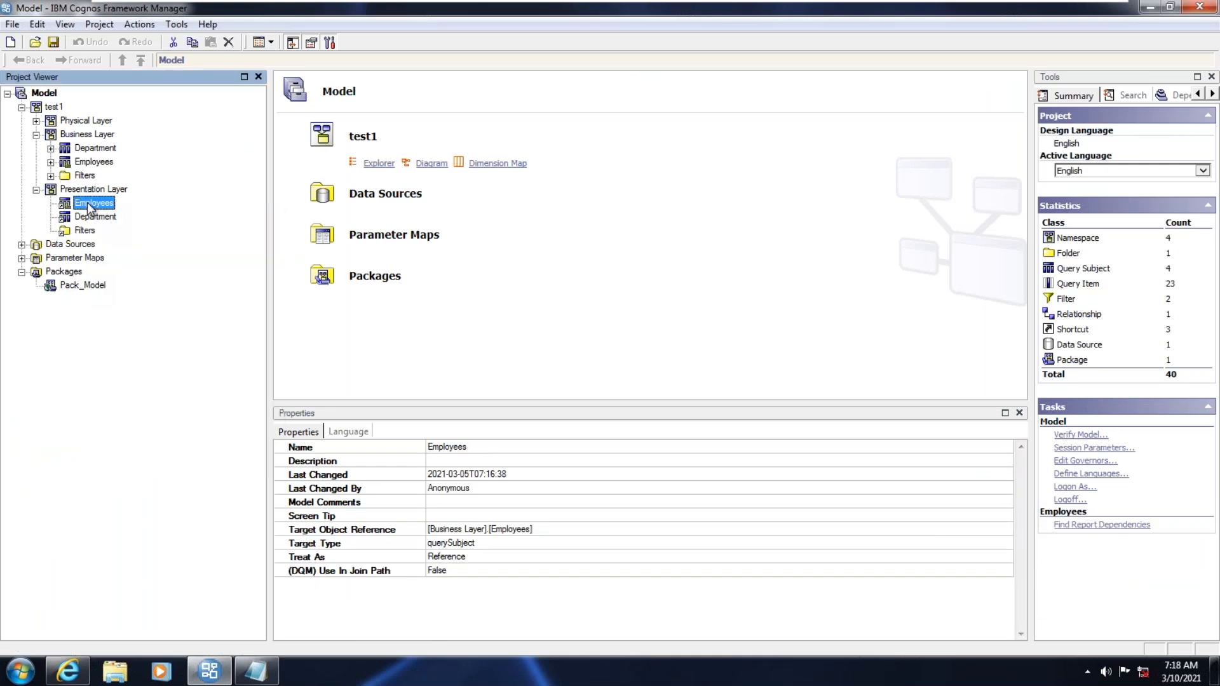
right_click(90, 207)
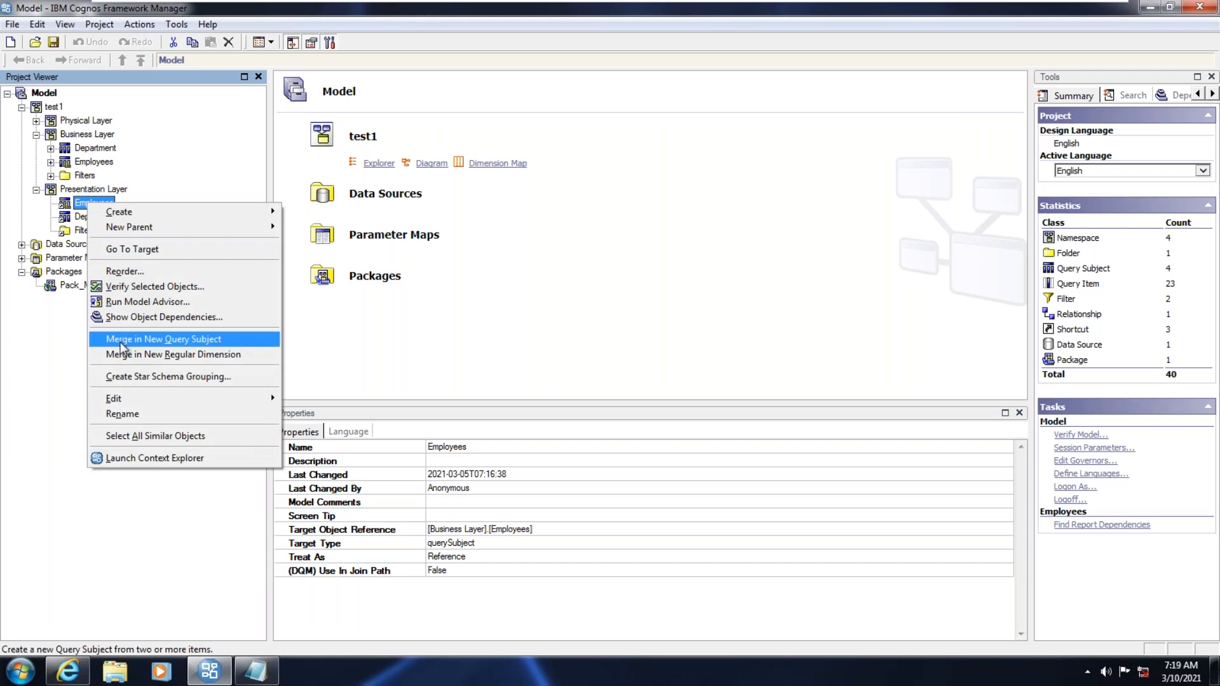
left_click(73, 215)
left_click(96, 149)
right_click(94, 165)
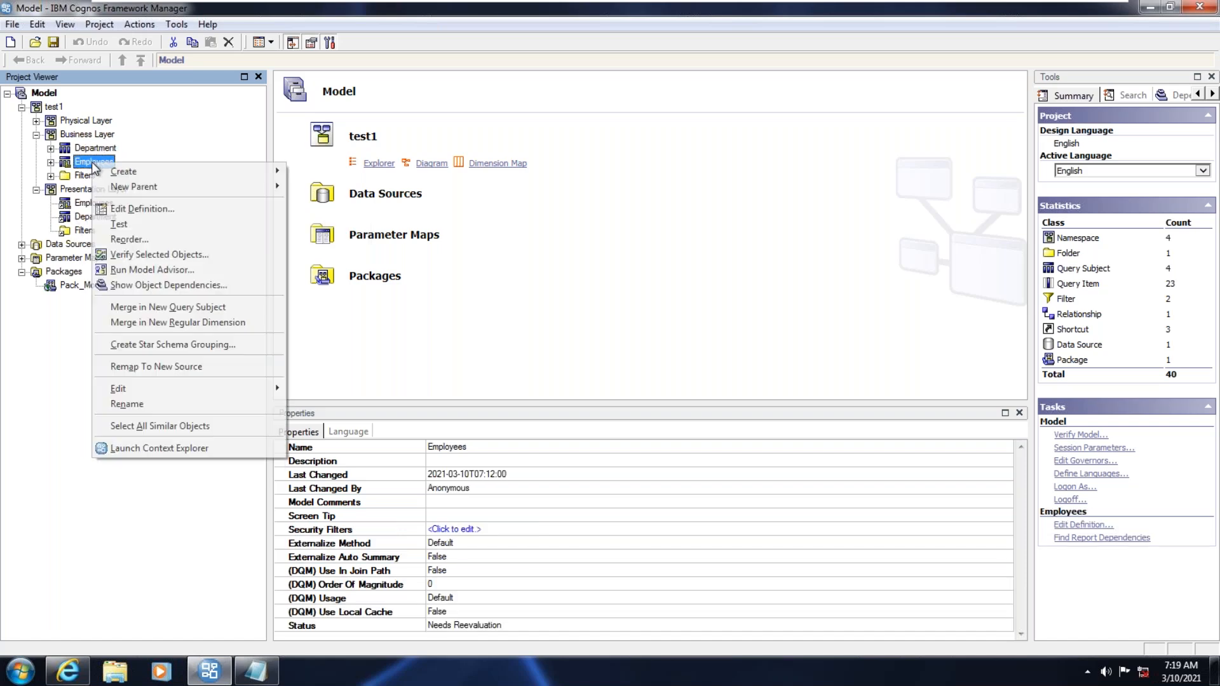
left_click(162, 209)
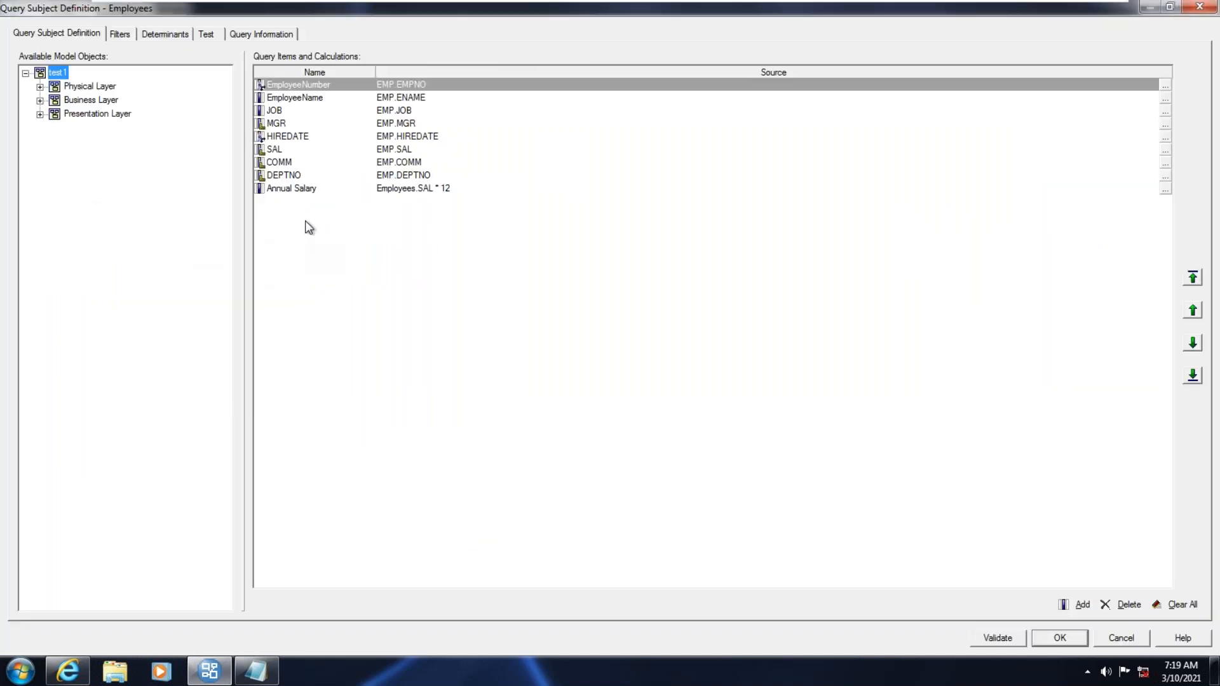
Delete the embedded Dept20 and Salary filters from the Employees query subject and accept the definition.
left_click(103, 31)
left_click(118, 33)
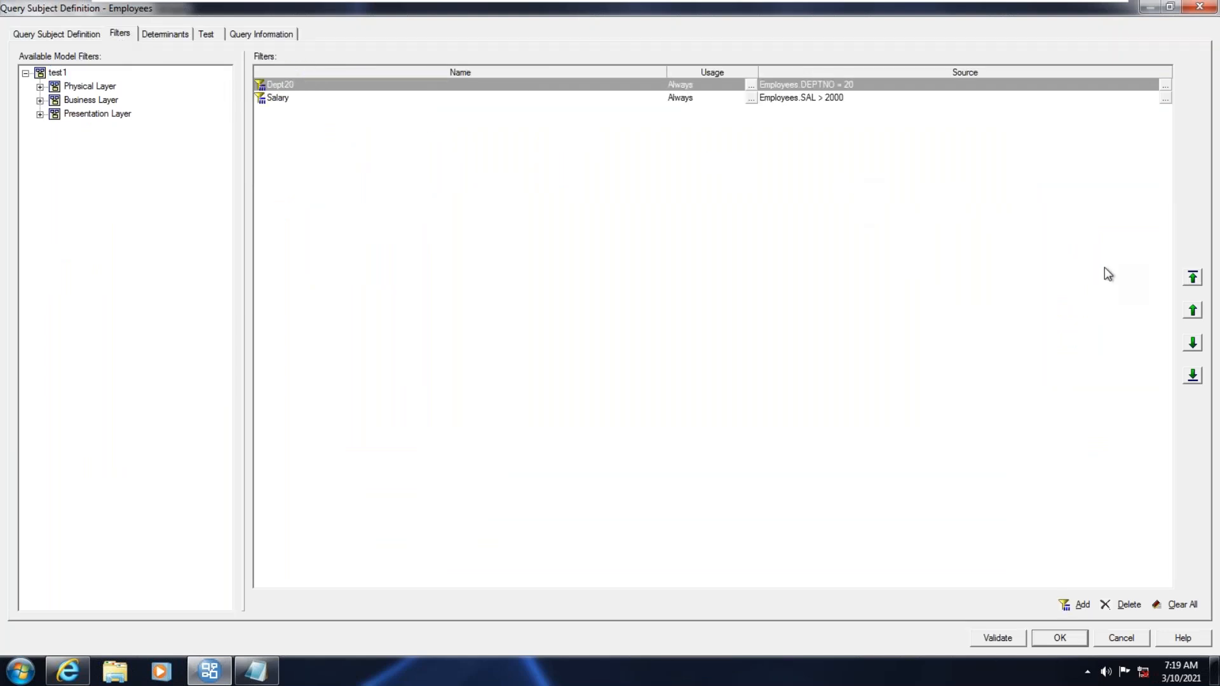
left_click(1128, 605)
left_click(1124, 605)
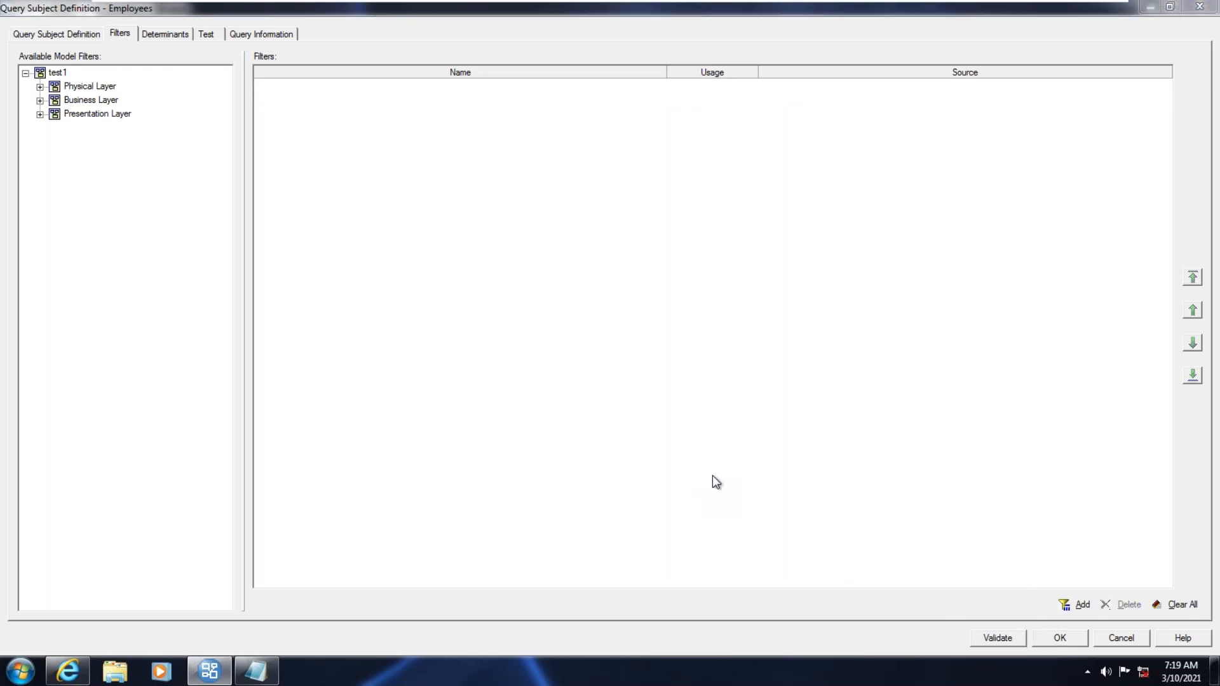
left_click(1059, 638)
Publish the Pack_Model package with verification before publishing, finish the wizard, and close the verification results.
left_click(83, 286)
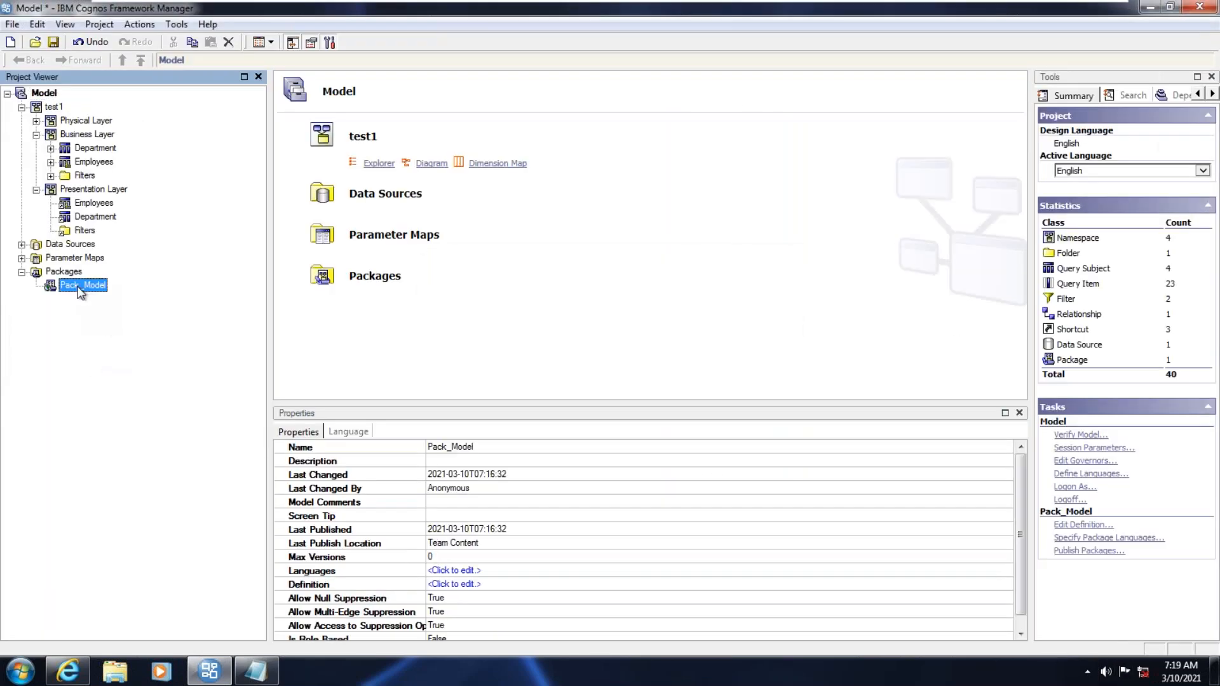
right_click(83, 285)
left_click(72, 305)
left_click(77, 284)
right_click(78, 284)
left_click(49, 365)
right_click(76, 272)
left_click(75, 286)
right_click(75, 286)
left_click(99, 326)
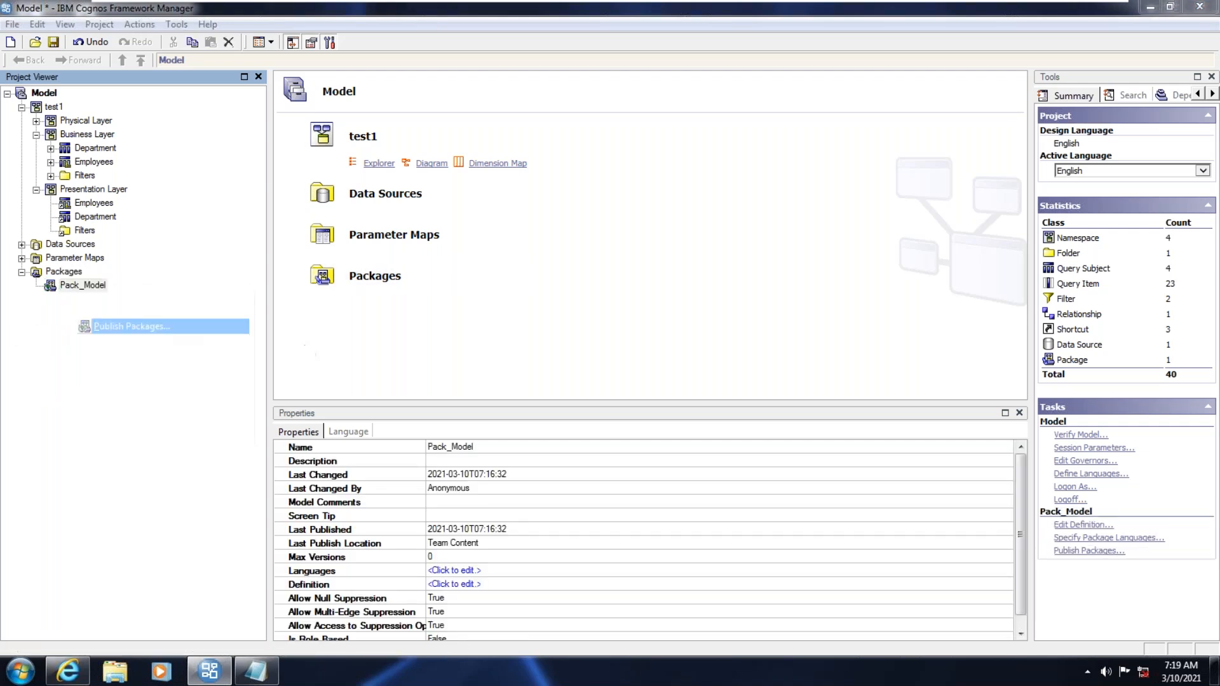
left_click(788, 502)
left_click(788, 502)
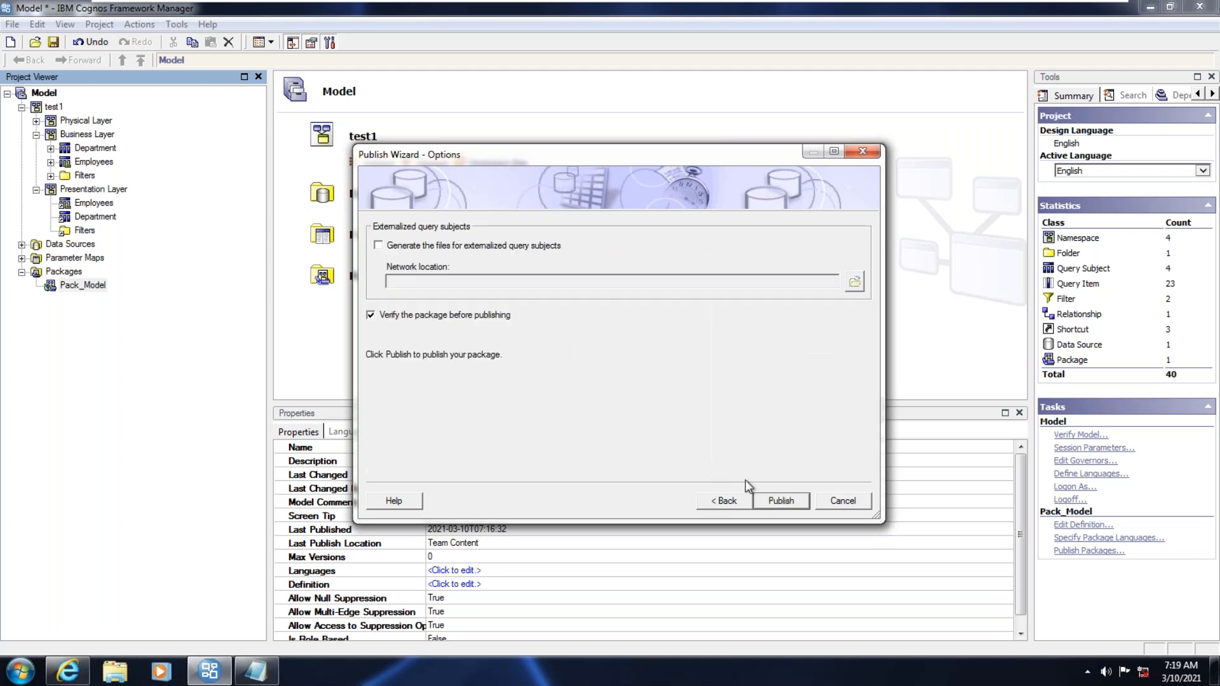
left_click(781, 502)
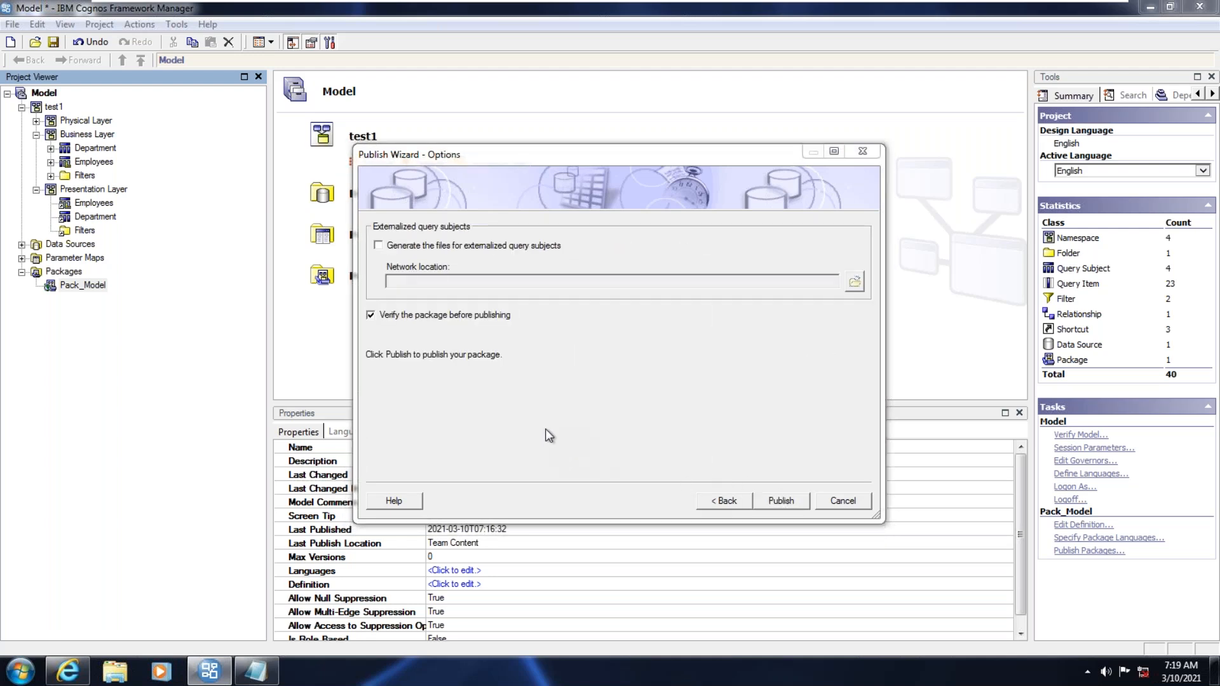
left_click(785, 413)
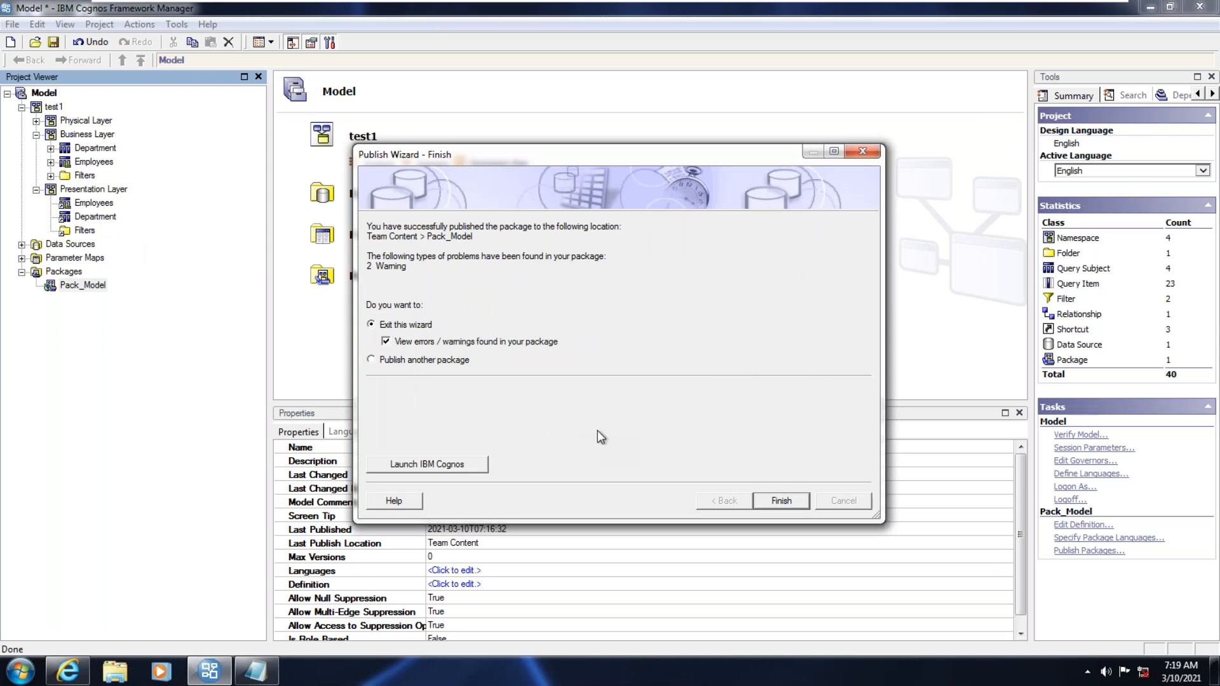
key("Return")
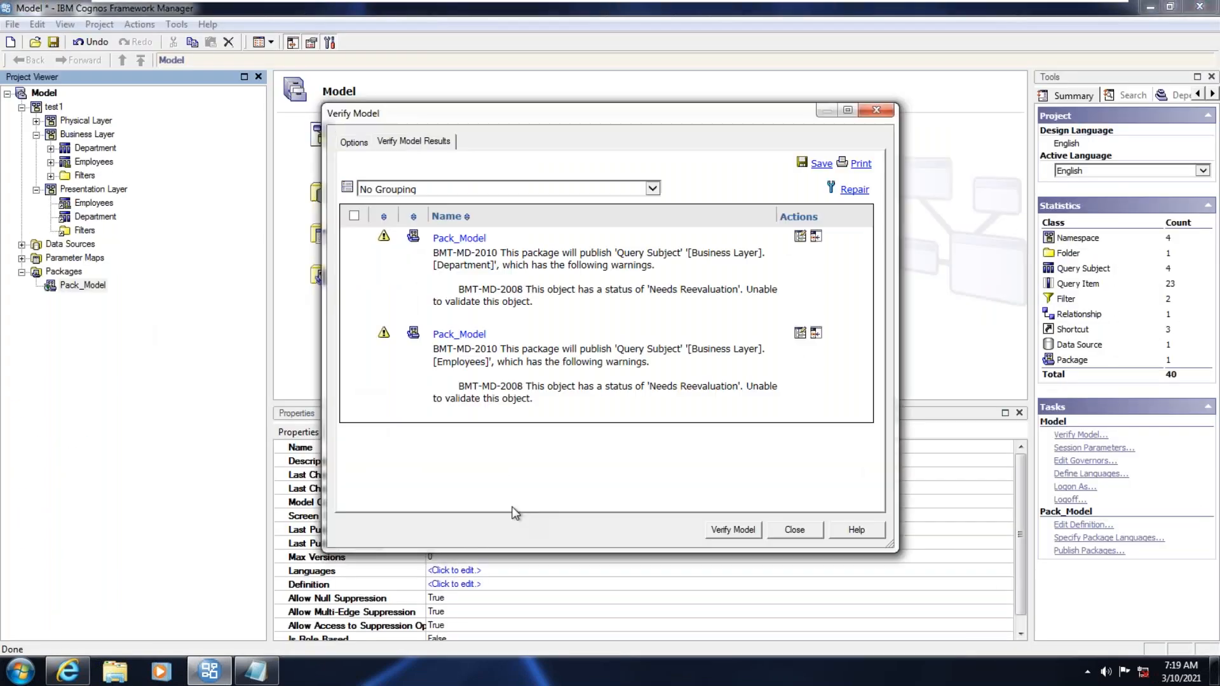
left_click(794, 529)
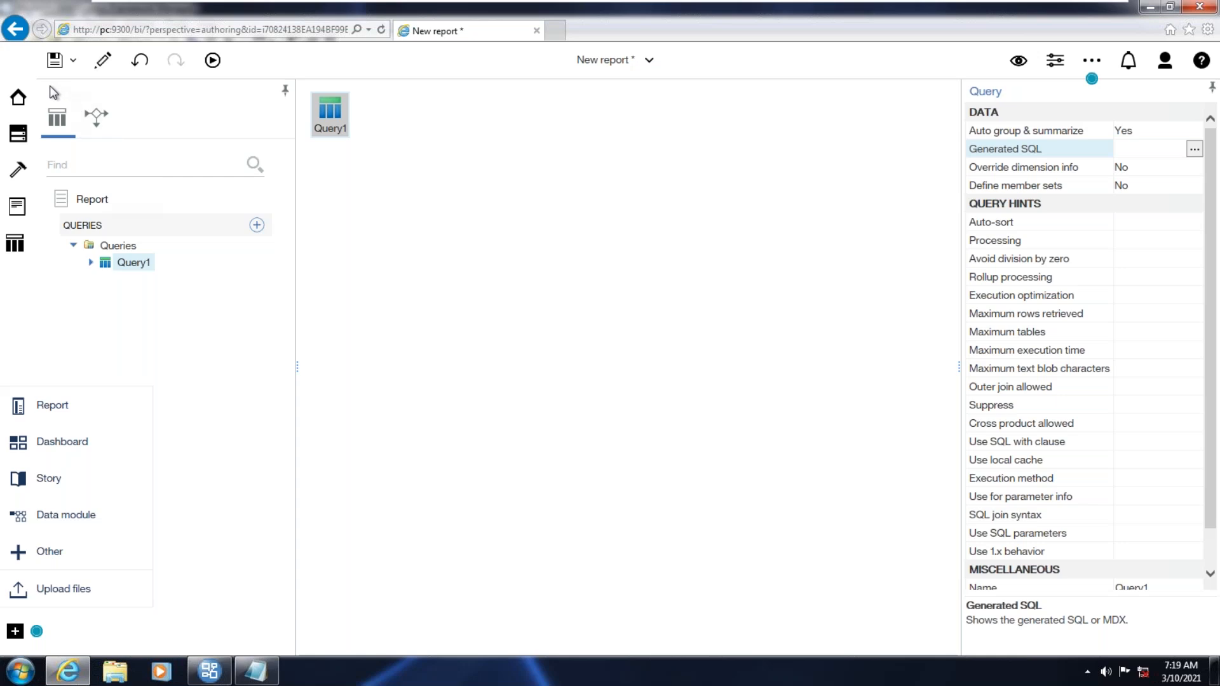
Switch to the browser, create a new report from the Blank template, and close the earlier unsaved report.
left_click(51, 405)
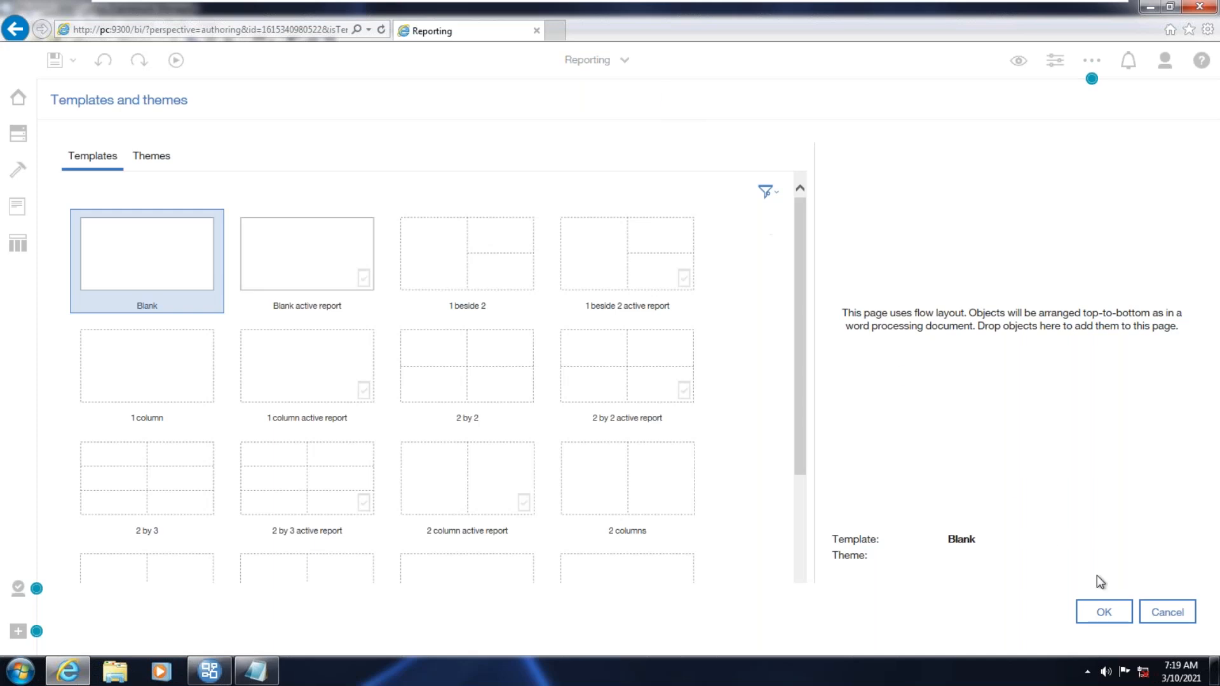
left_click(1108, 614)
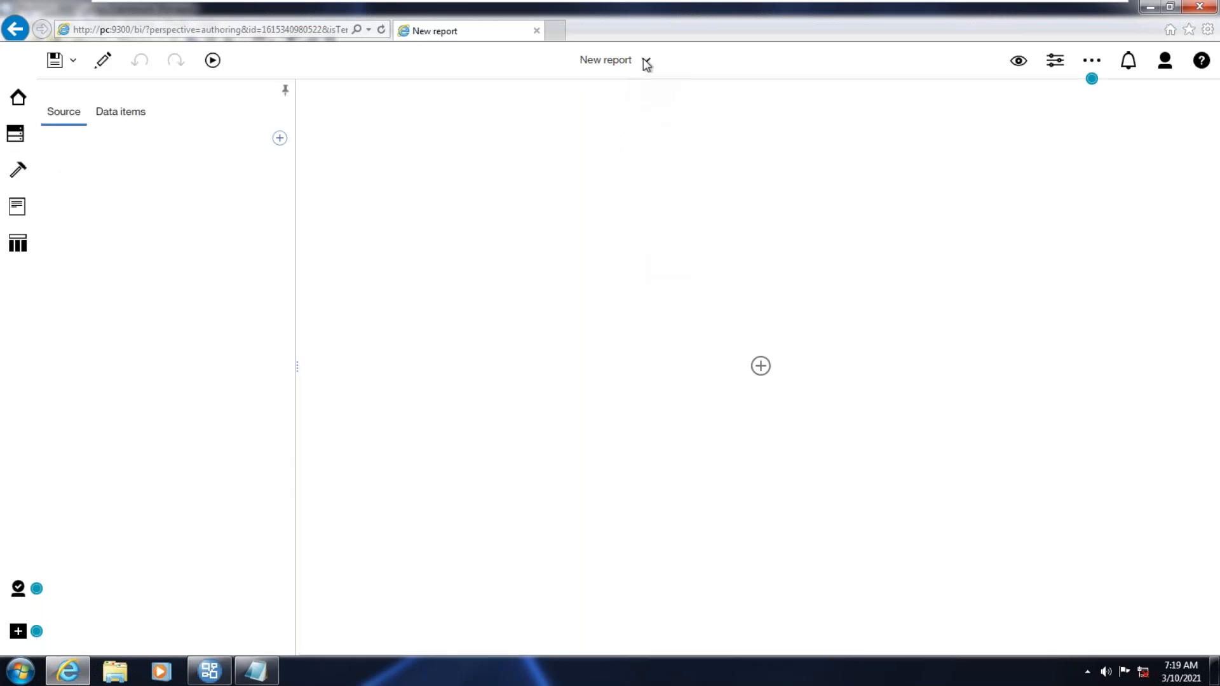
left_click(646, 61)
left_click(751, 135)
left_click(547, 378)
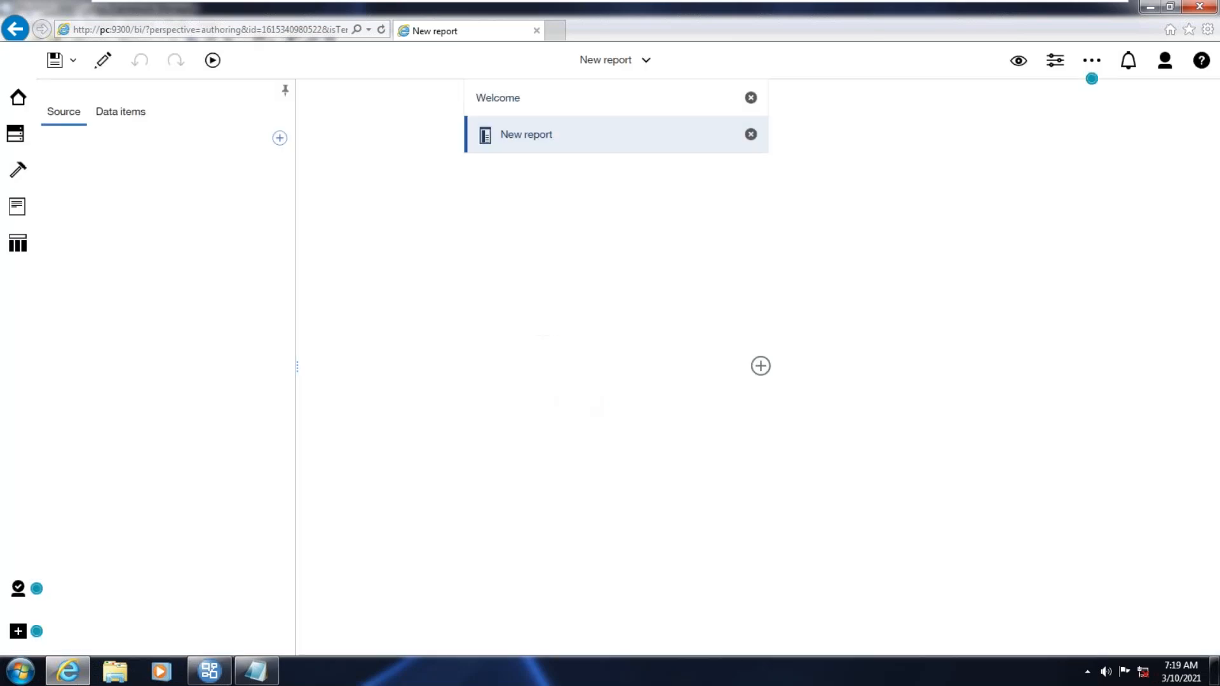
Load the Pack_Model package from Team content as the new report's data source.
left_click(278, 140)
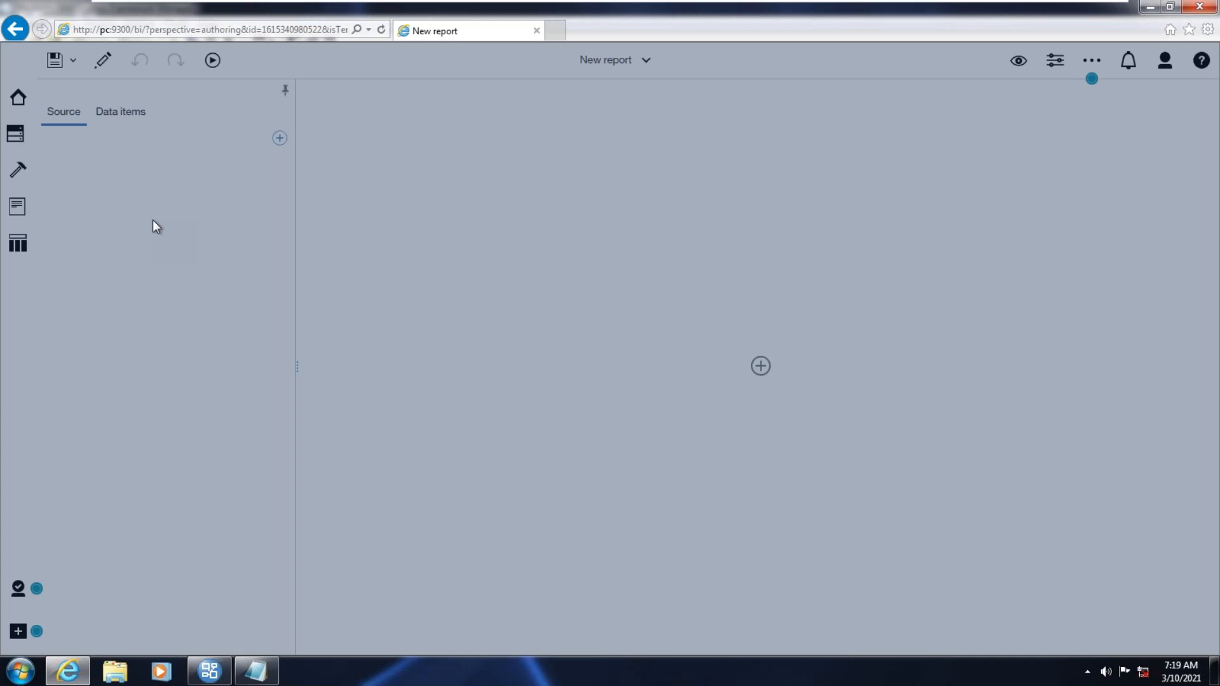
scroll(501, 375, "down", 3)
scroll(496, 365, "down", 10)
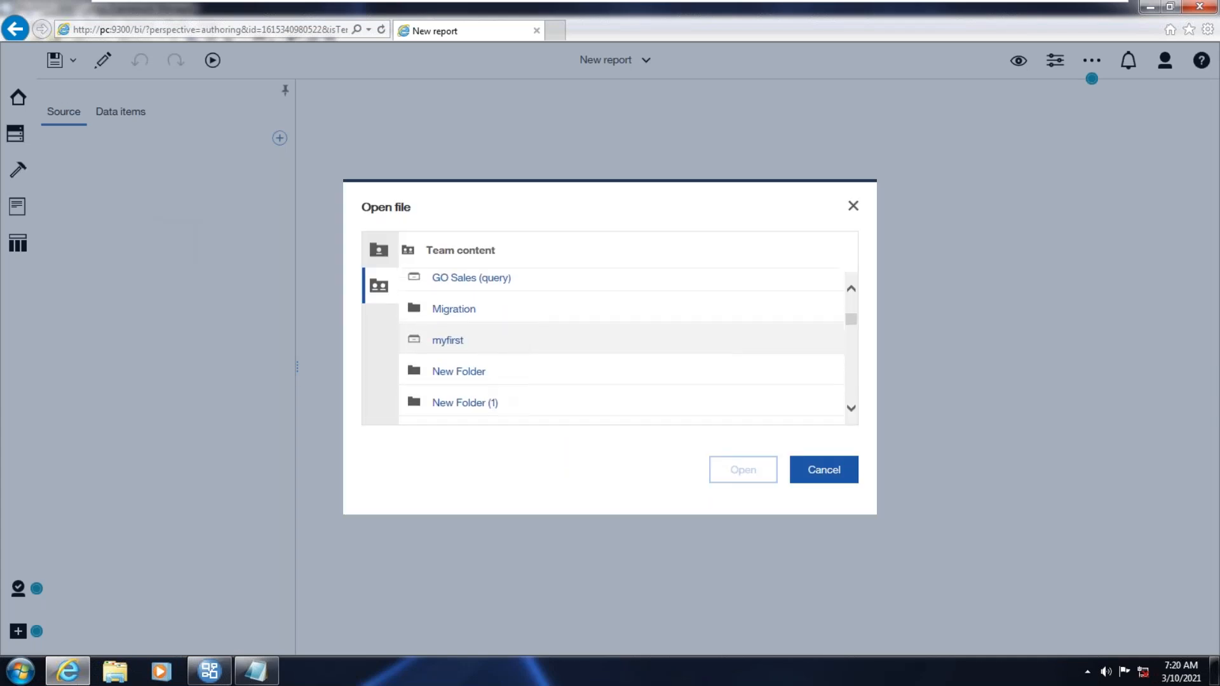
scroll(542, 364, "down", 8)
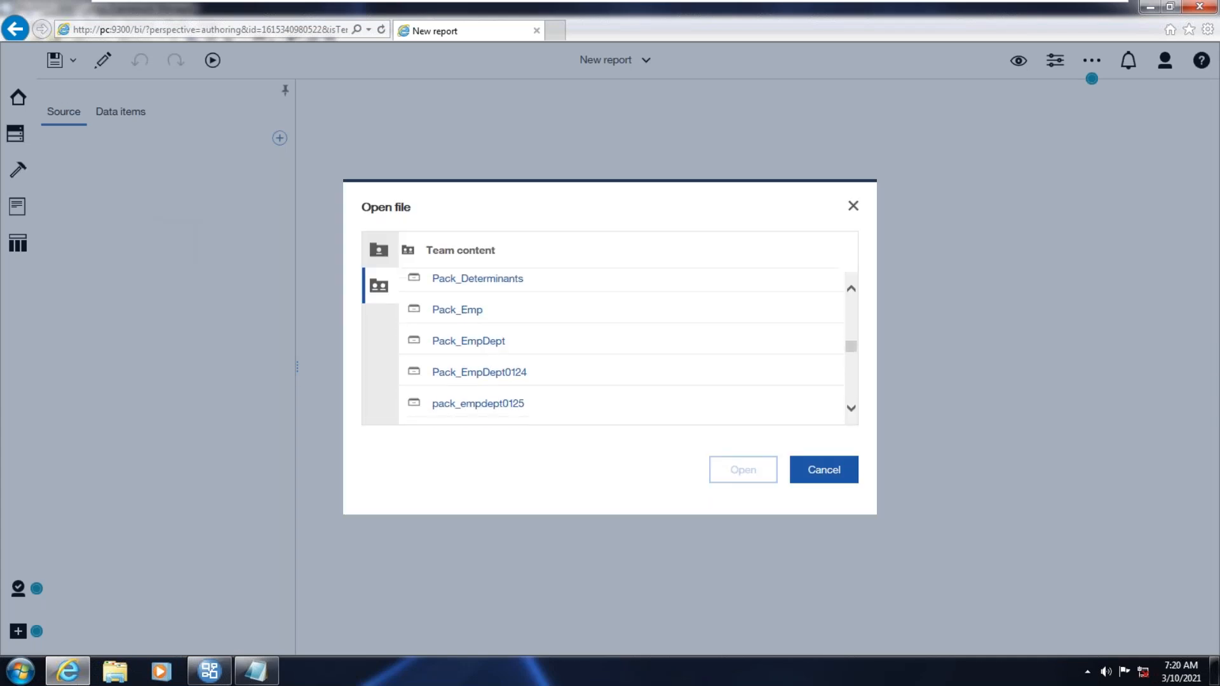
scroll(541, 363, "down", 1)
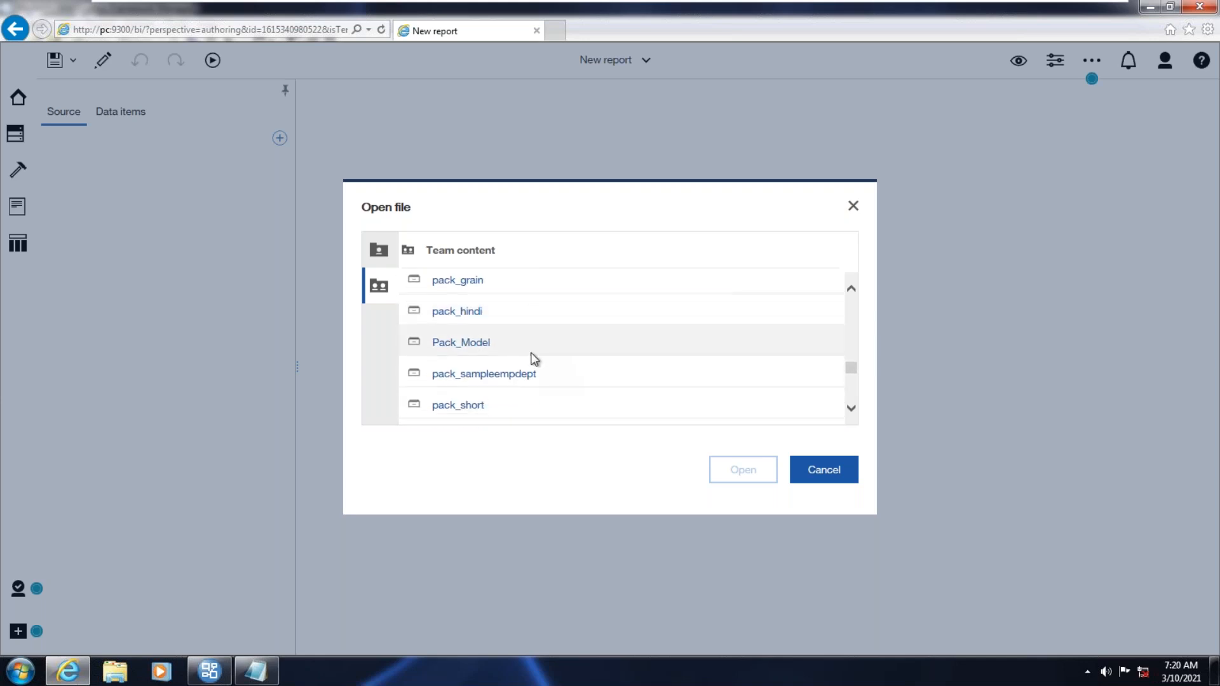
double_click(479, 354)
left_click(743, 470)
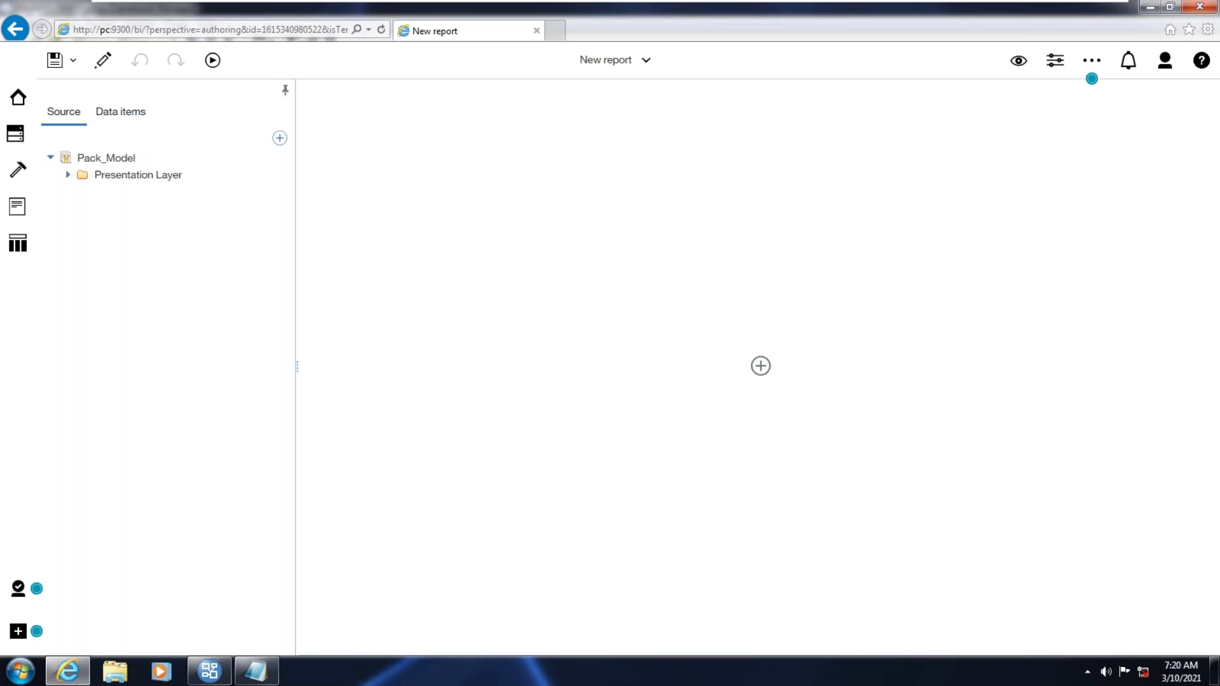
Expand the Presentation Layer in the source tree and insert an empty list linked to Query1 in the report.
left_click(68, 176)
mouse_move(771, 367)
left_click(717, 375)
left_click(634, 443)
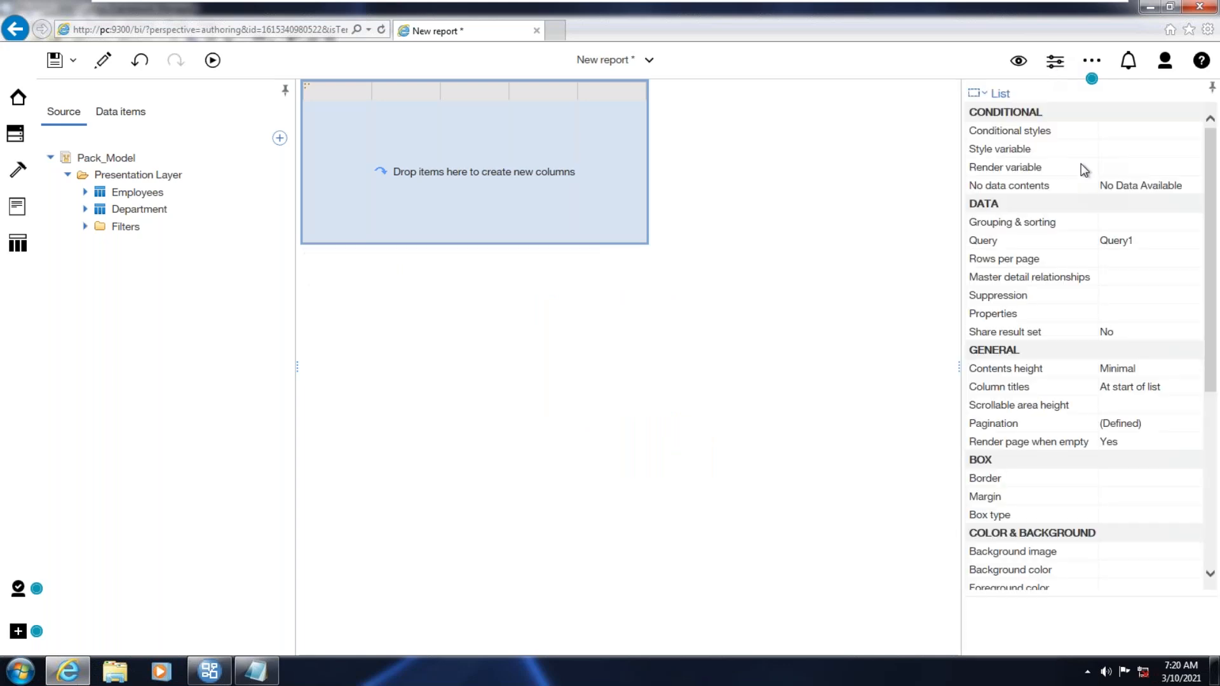
Fill the list with the columns LOC, JOB, EmployeeName and SAL, and delete the overall summary row.
left_click(85, 210)
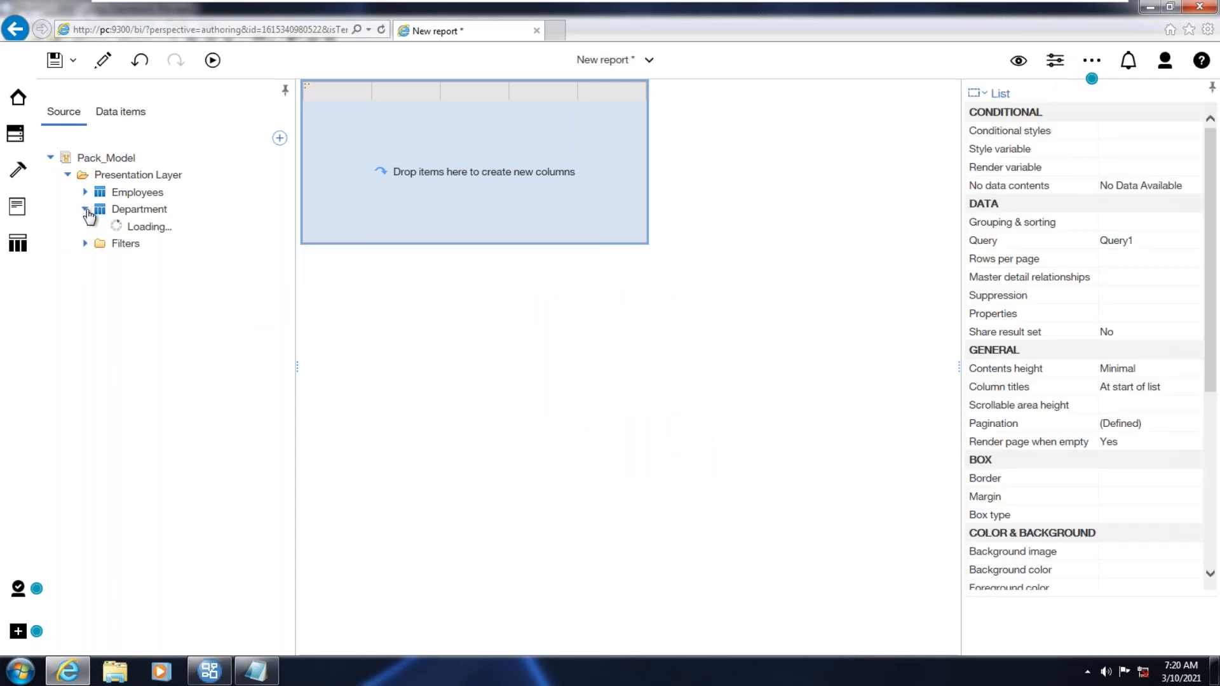
left_click(86, 192)
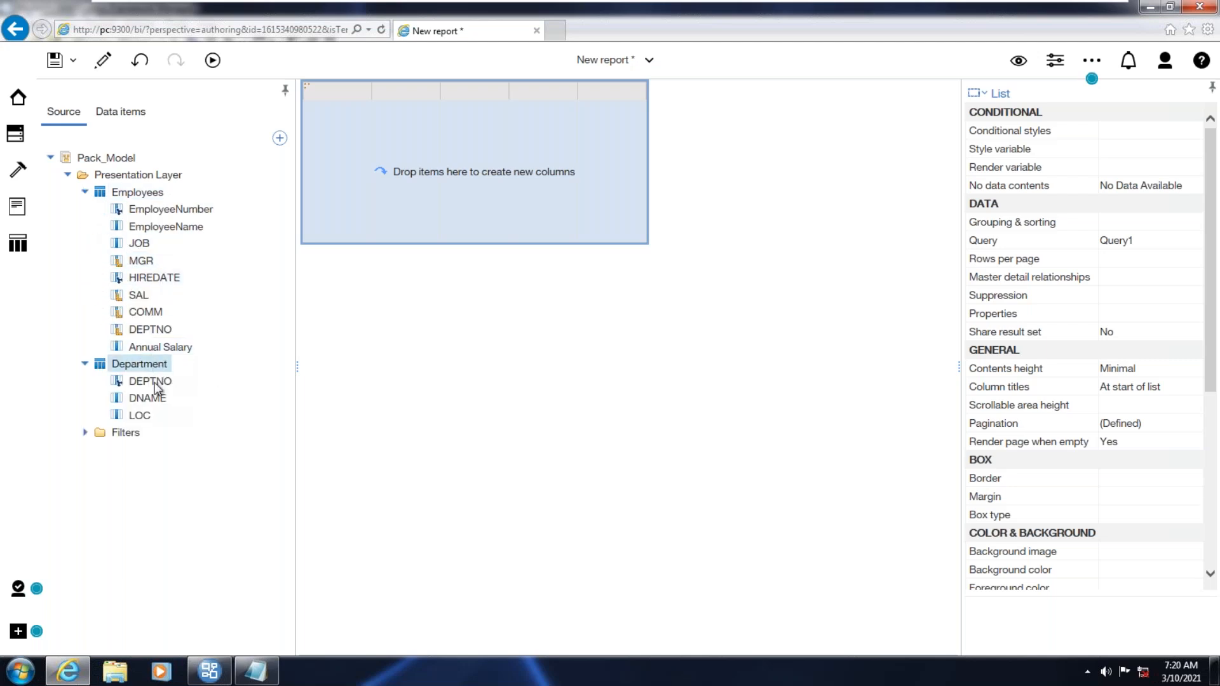
double_click(140, 414)
double_click(142, 243)
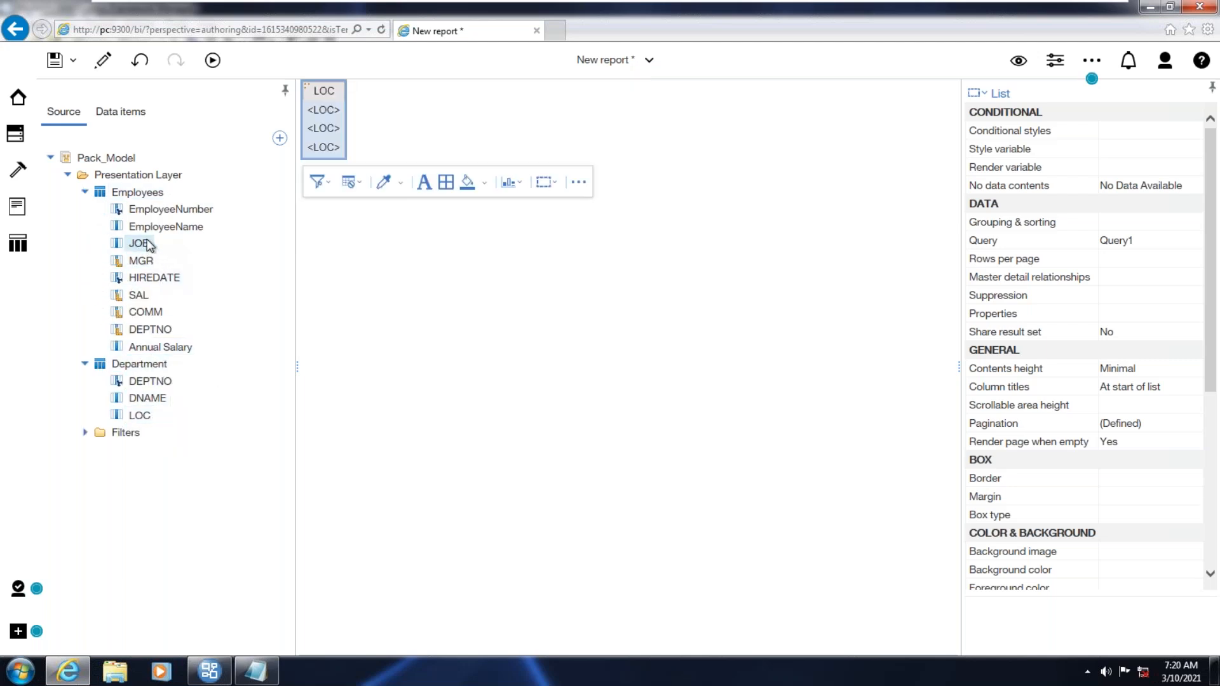
double_click(147, 227)
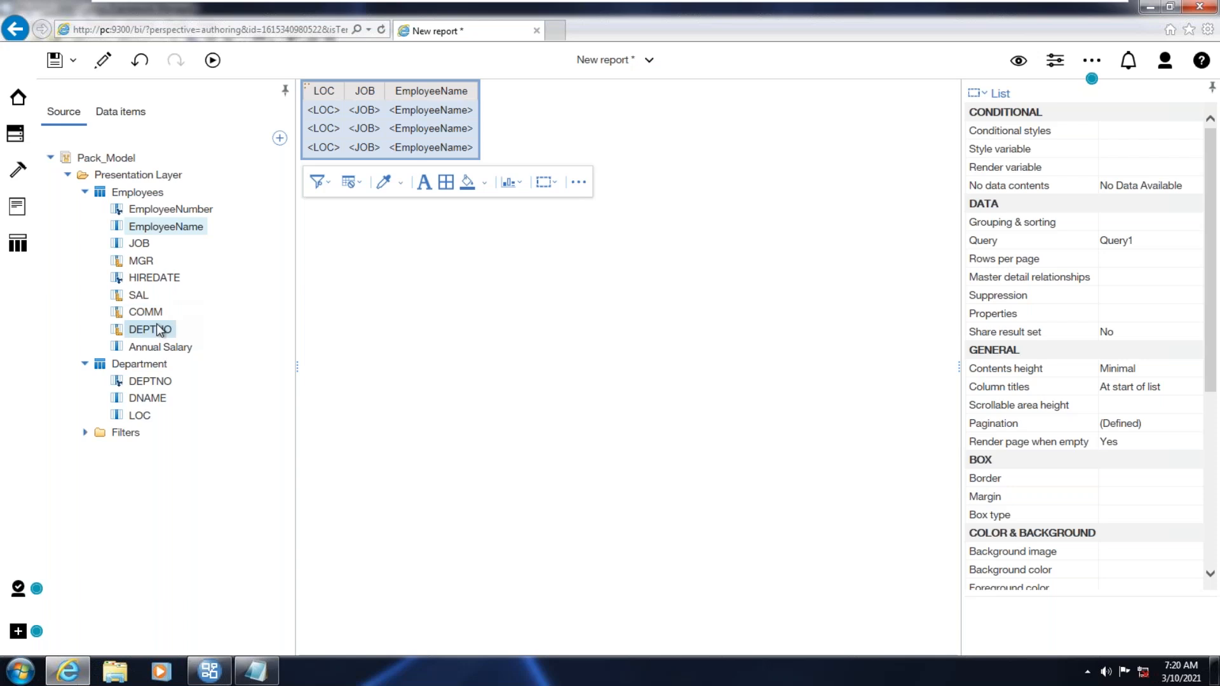
double_click(140, 296)
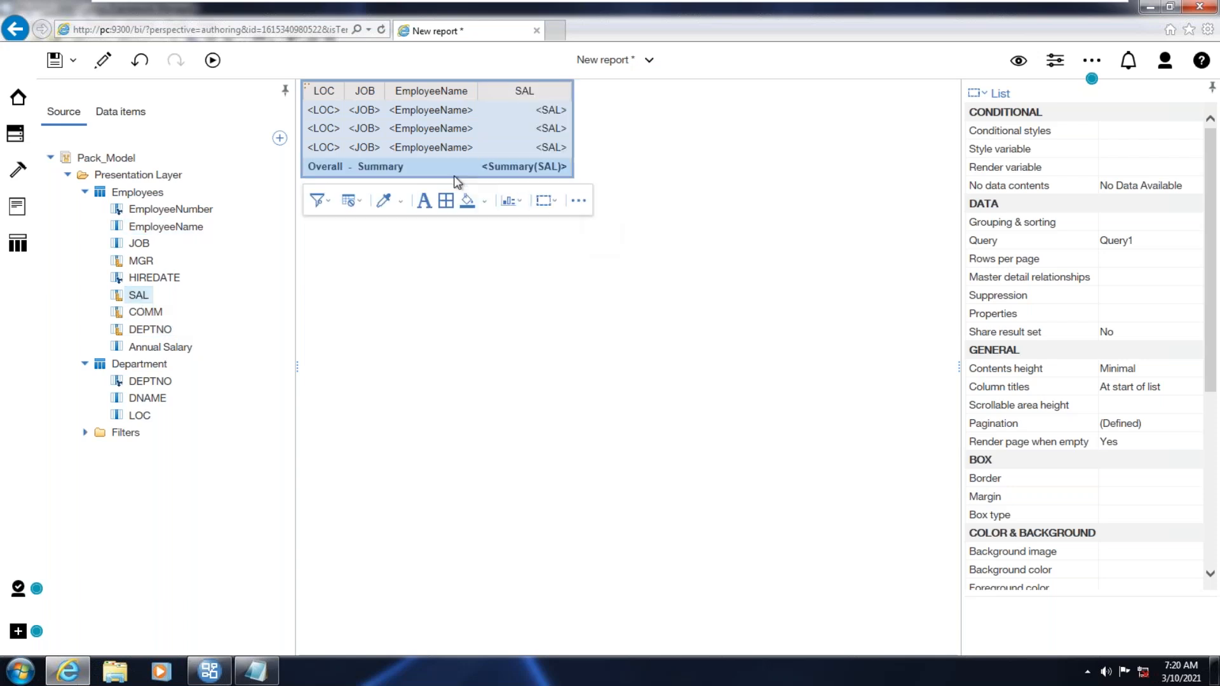
left_click(422, 170)
key("Delete")
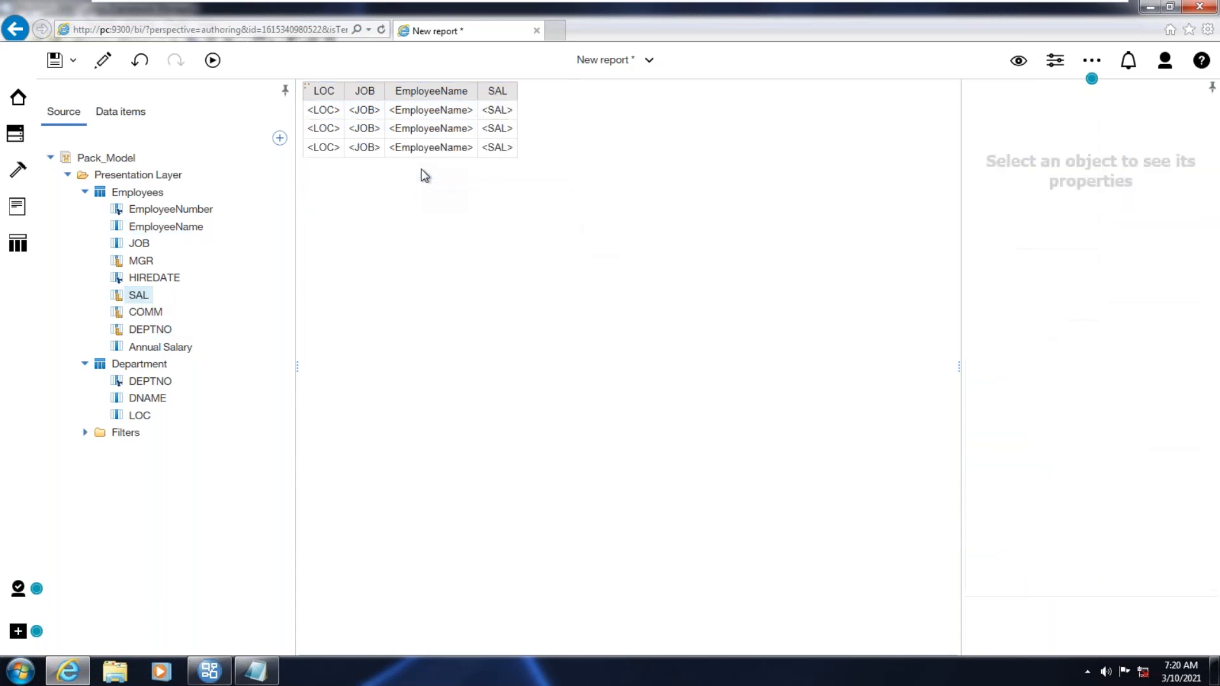
Run the report as HTML, examine the SAL values per employee, and close the output.
left_click(213, 60)
left_click(198, 98)
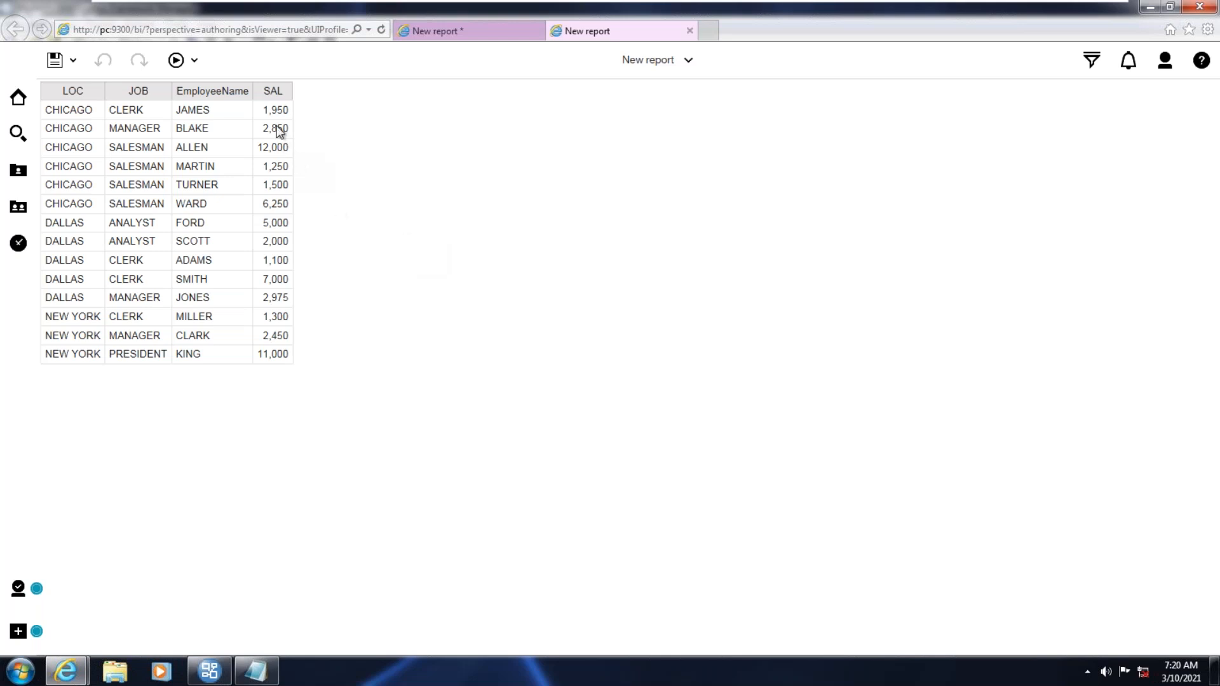
left_click(278, 94)
left_click(276, 279)
left_click(266, 187)
left_click(690, 30)
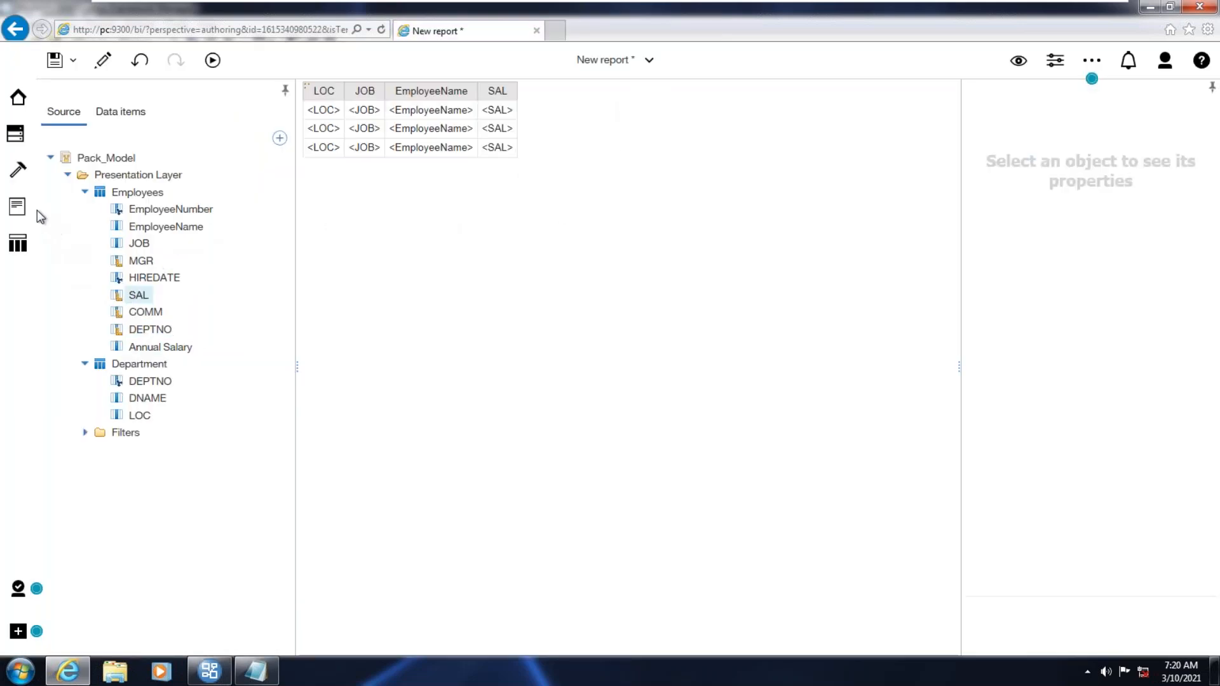
Insert a query calculation beside the SAL column and name it Annual Salary.
left_click(17, 173)
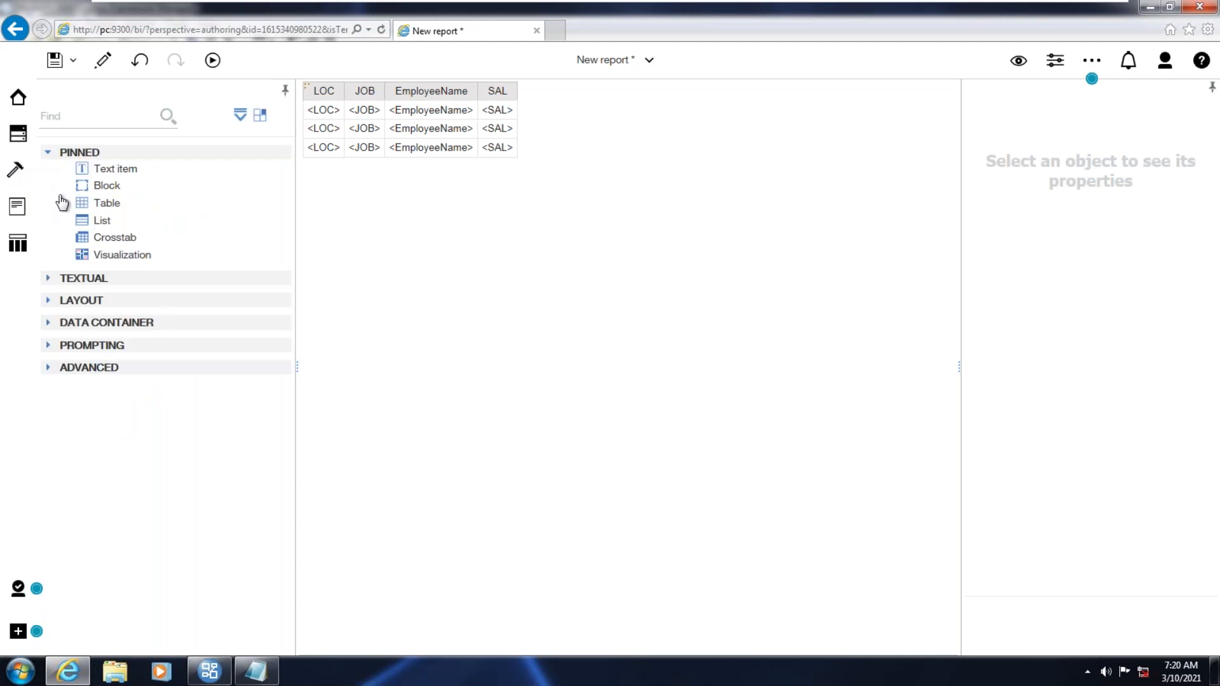
left_click(45, 278)
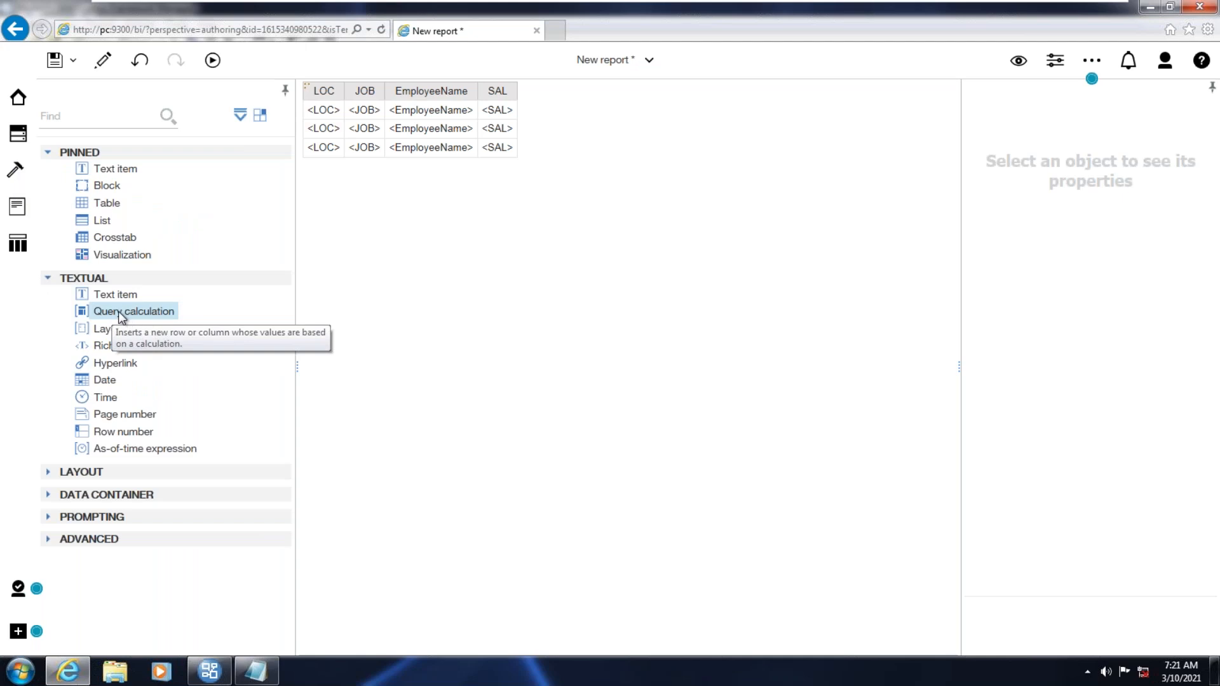
left_click_drag(117, 316, 511, 118)
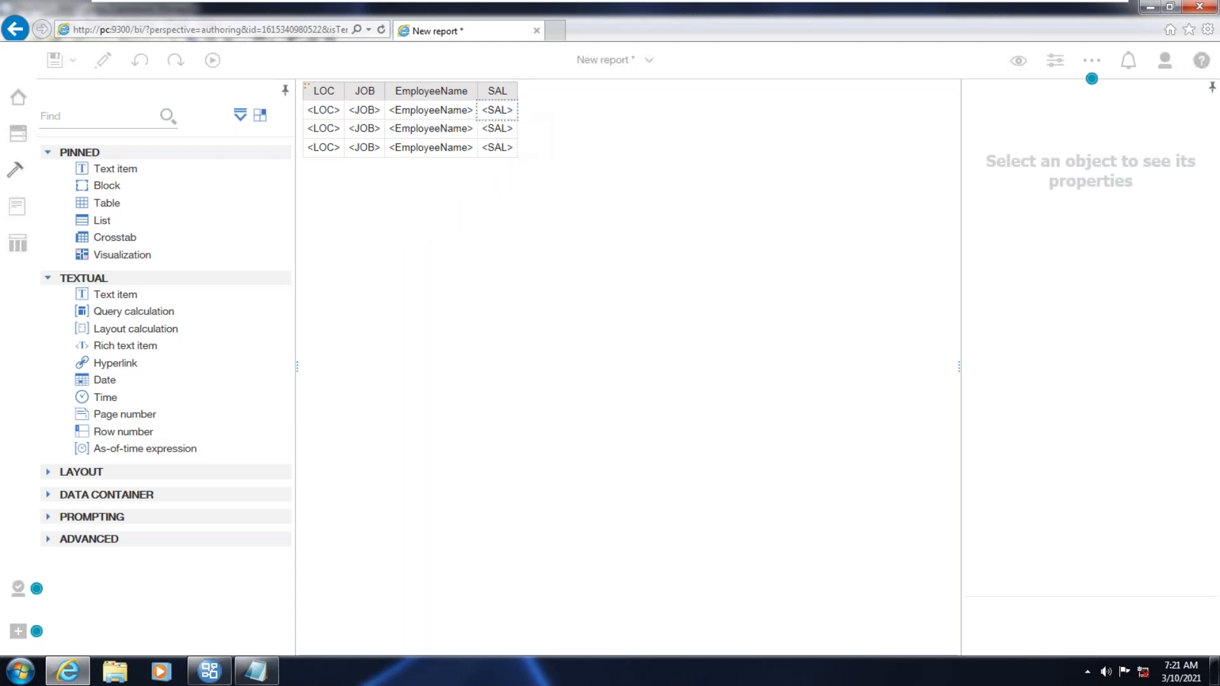
left_click_drag(474, 240, 302, 254)
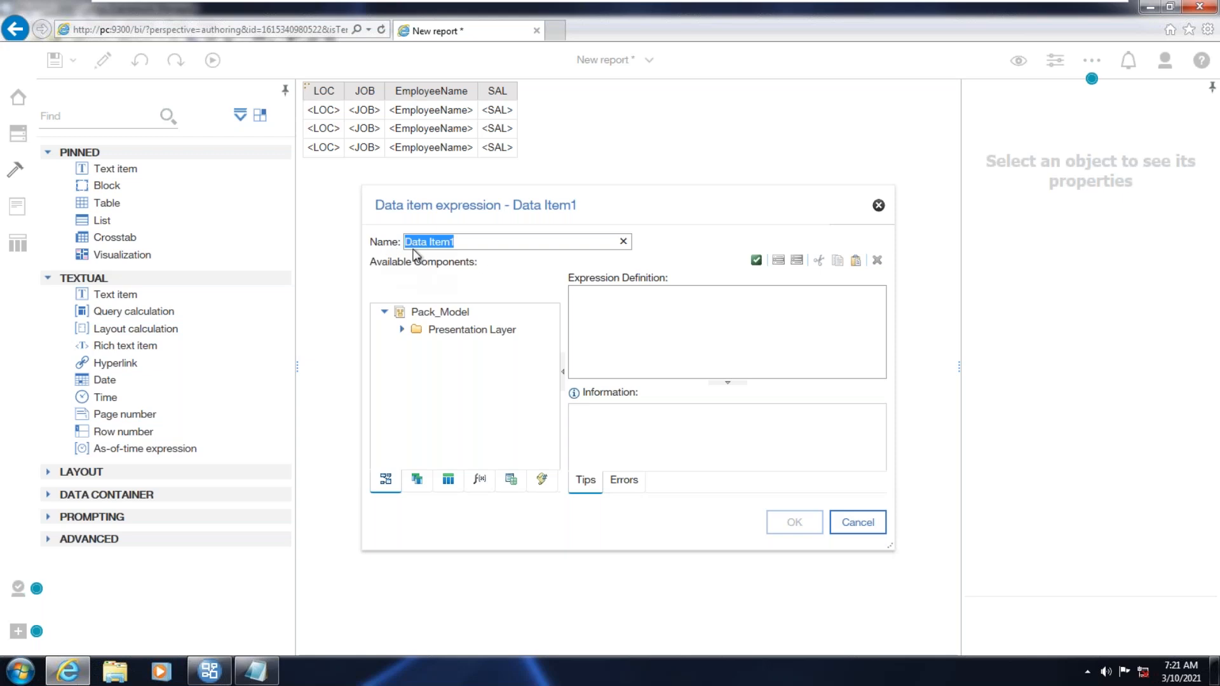
type("S")
type("nnual SALA")
Define the Annual Salary expression as [SAL] * 12 and delete the overall summary row from the list.
left_click(601, 309)
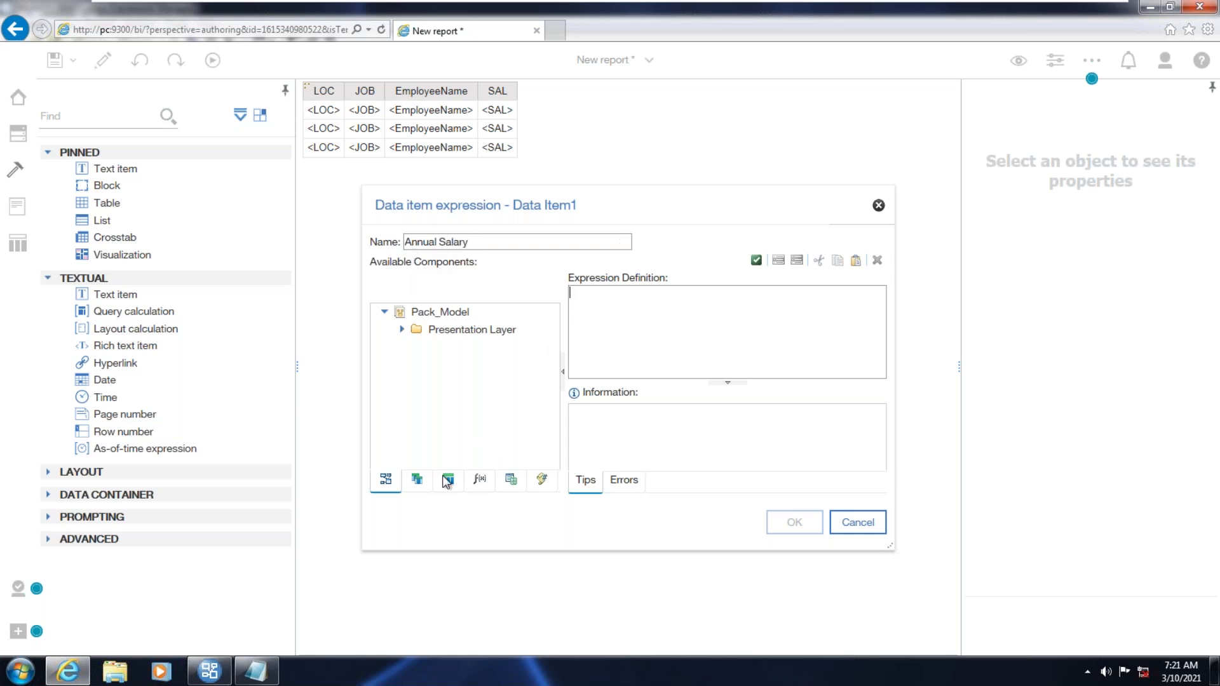
left_click(418, 486)
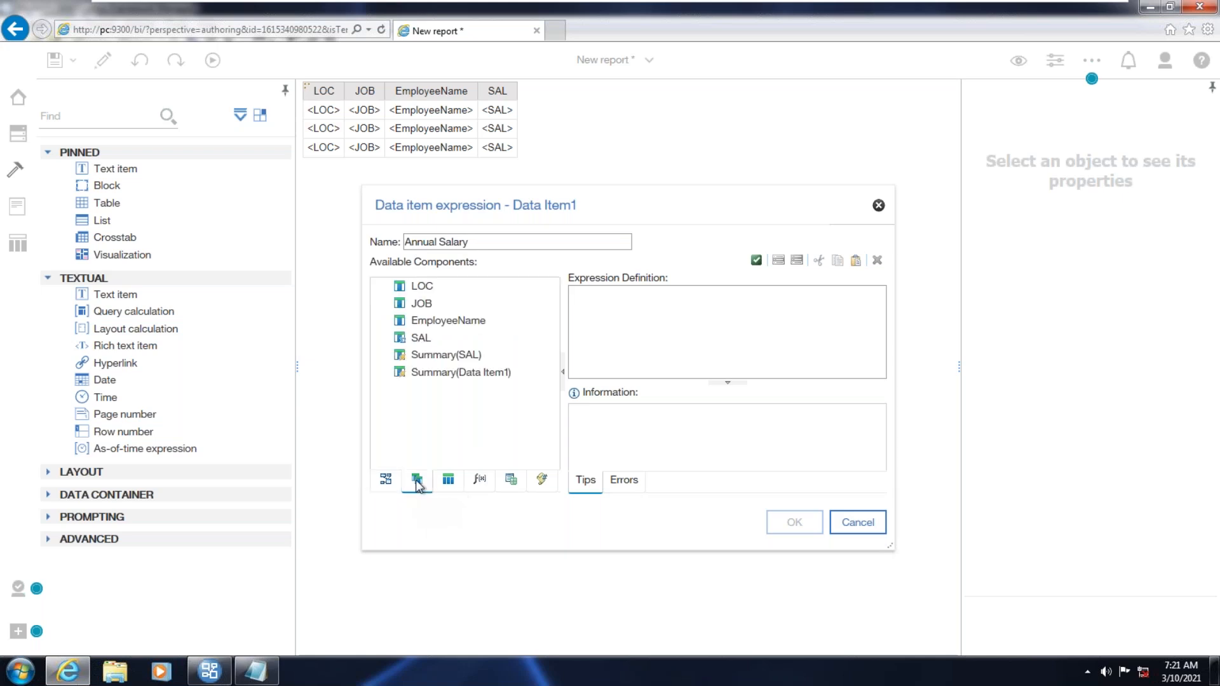
left_click_drag(424, 342, 598, 304)
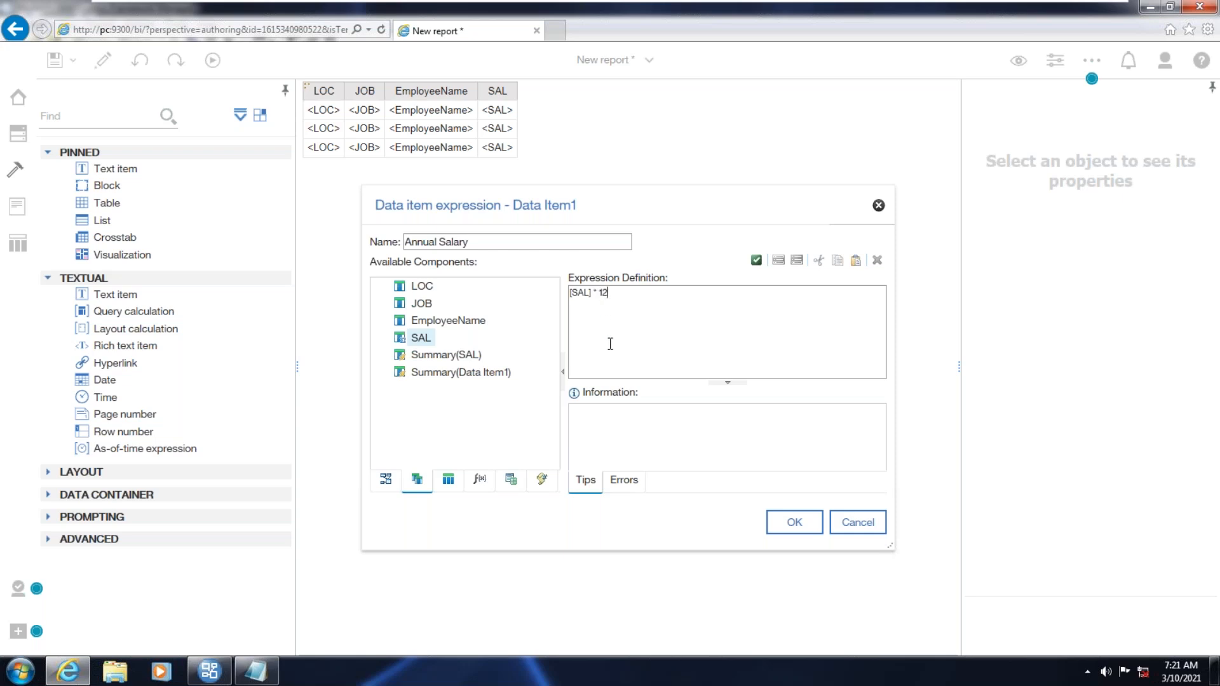
left_click(793, 521)
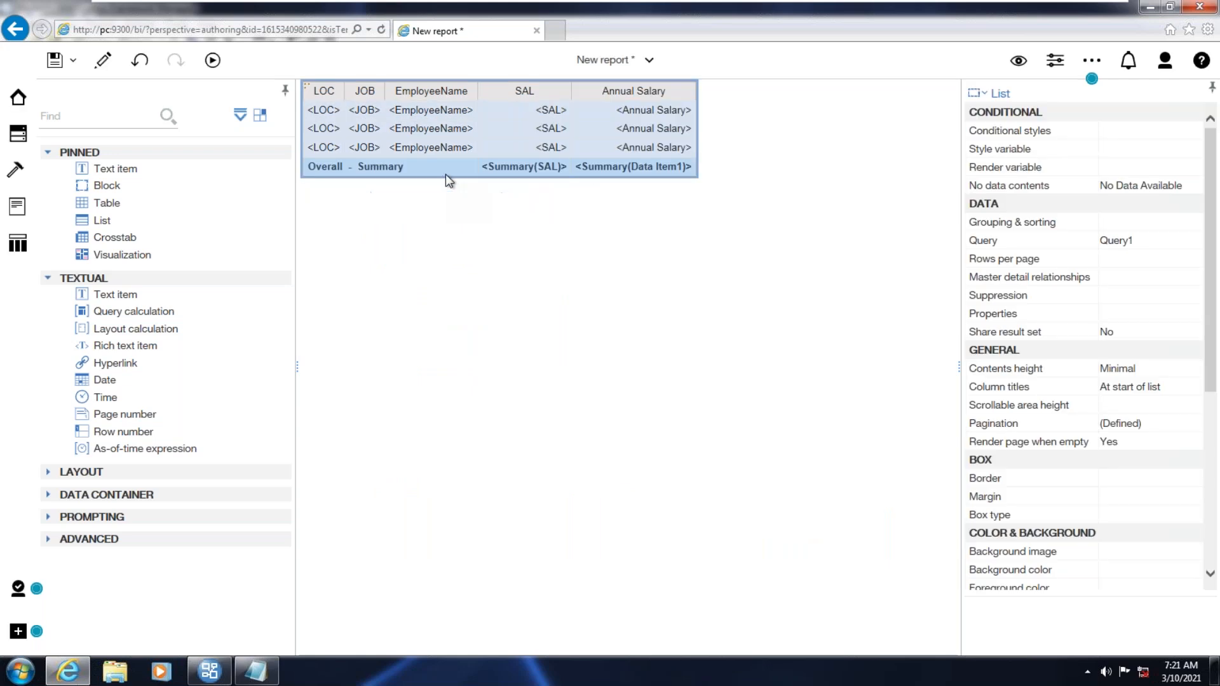
left_click(443, 174)
key("Delete")
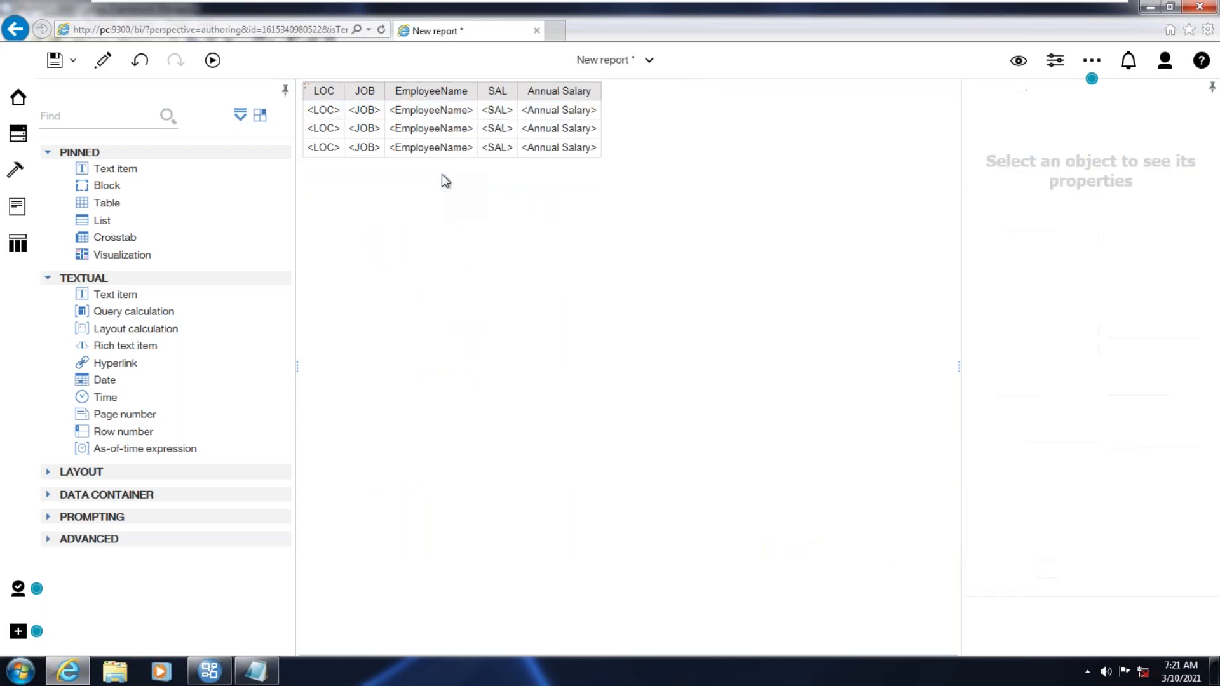
Run the report to check the Annual Salary column, and close the output.
left_click(213, 67)
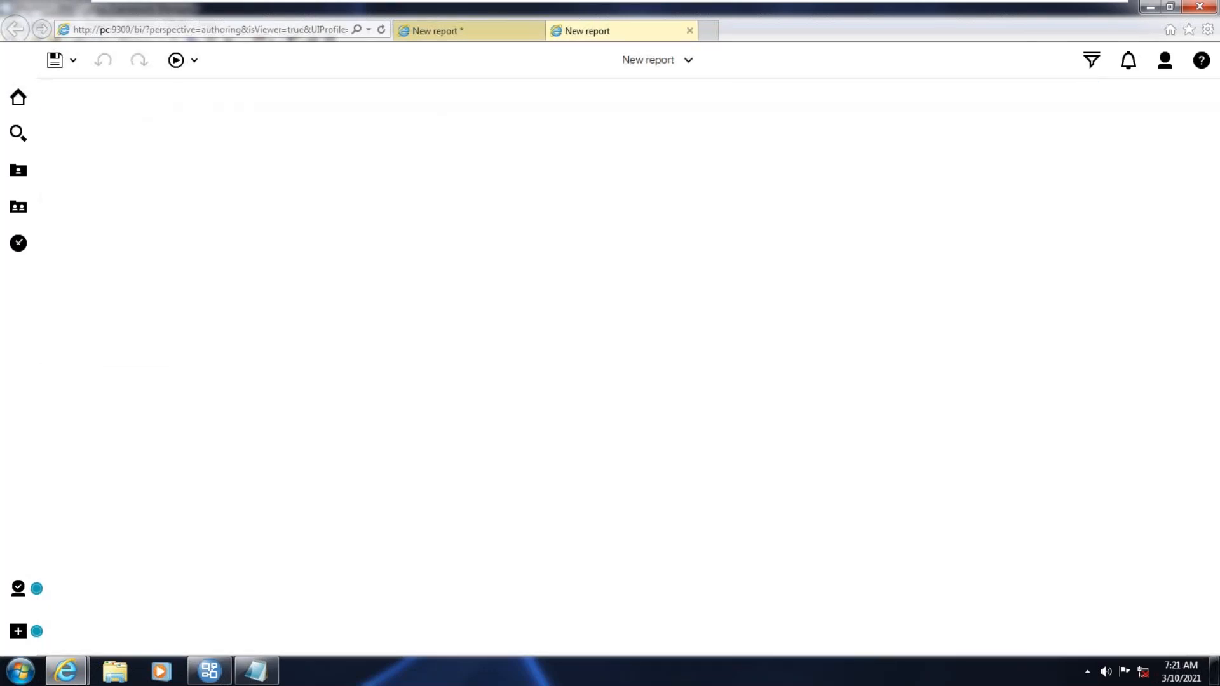
left_click(328, 262)
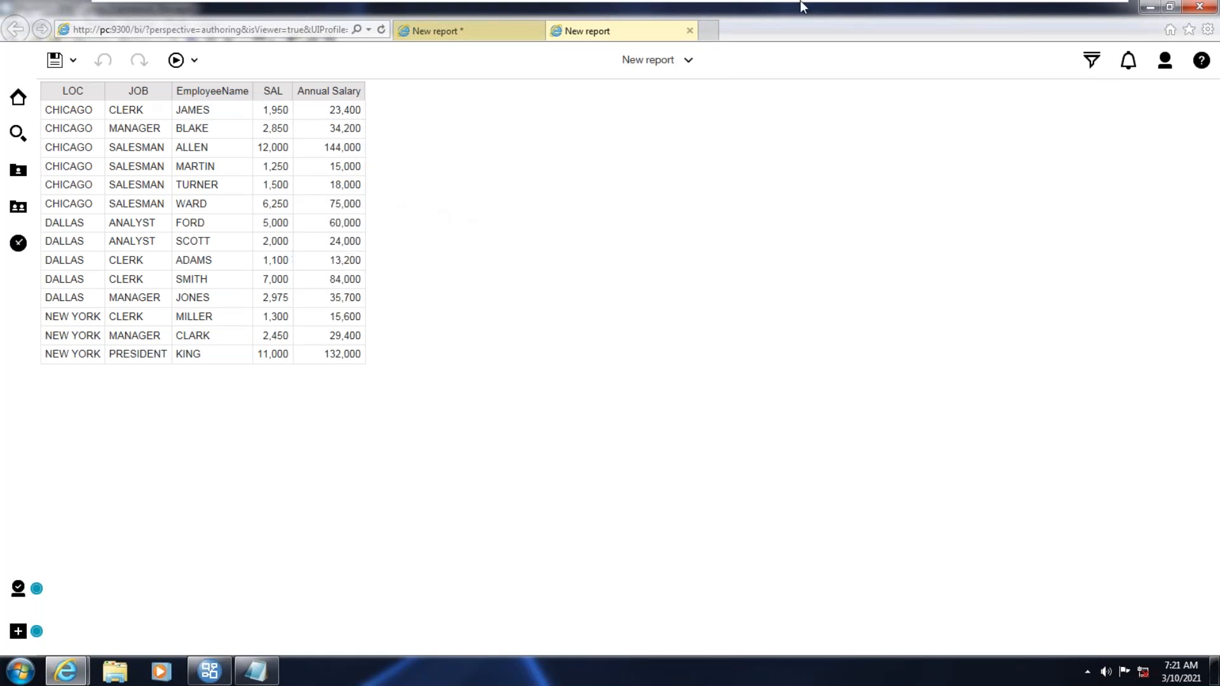
left_click(693, 30)
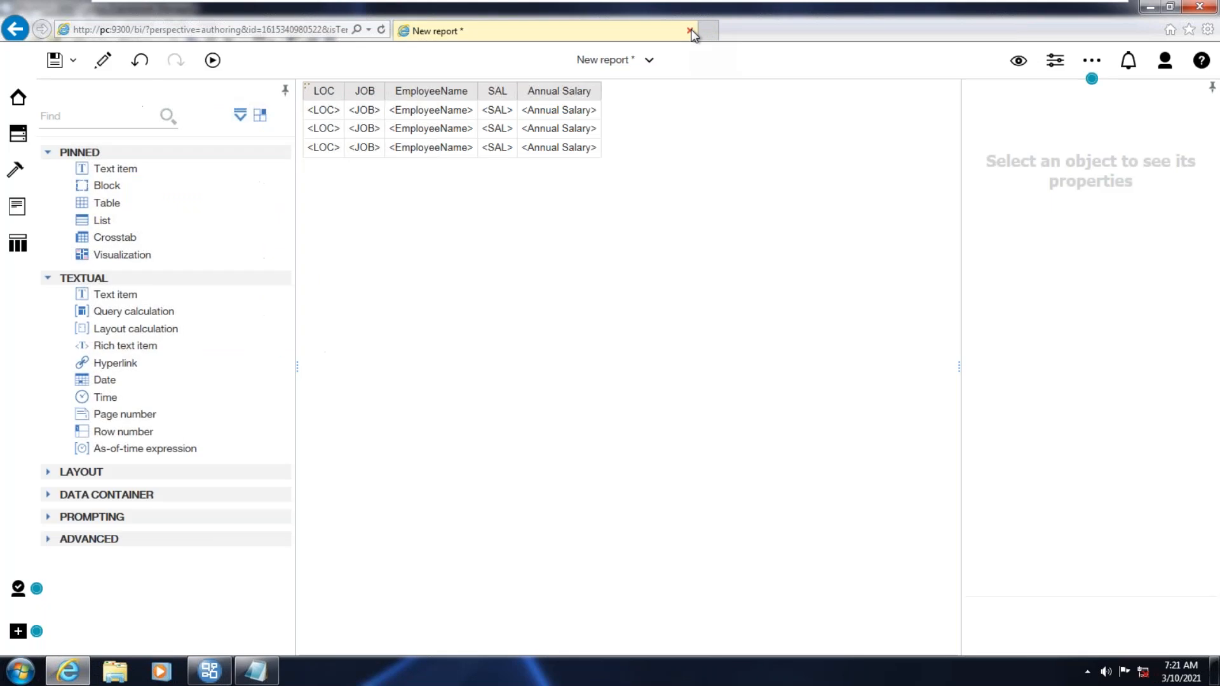
Add a query calculation named HRA with the expression [SAL] * 0.2 to the data items of Query1.
left_click(564, 130)
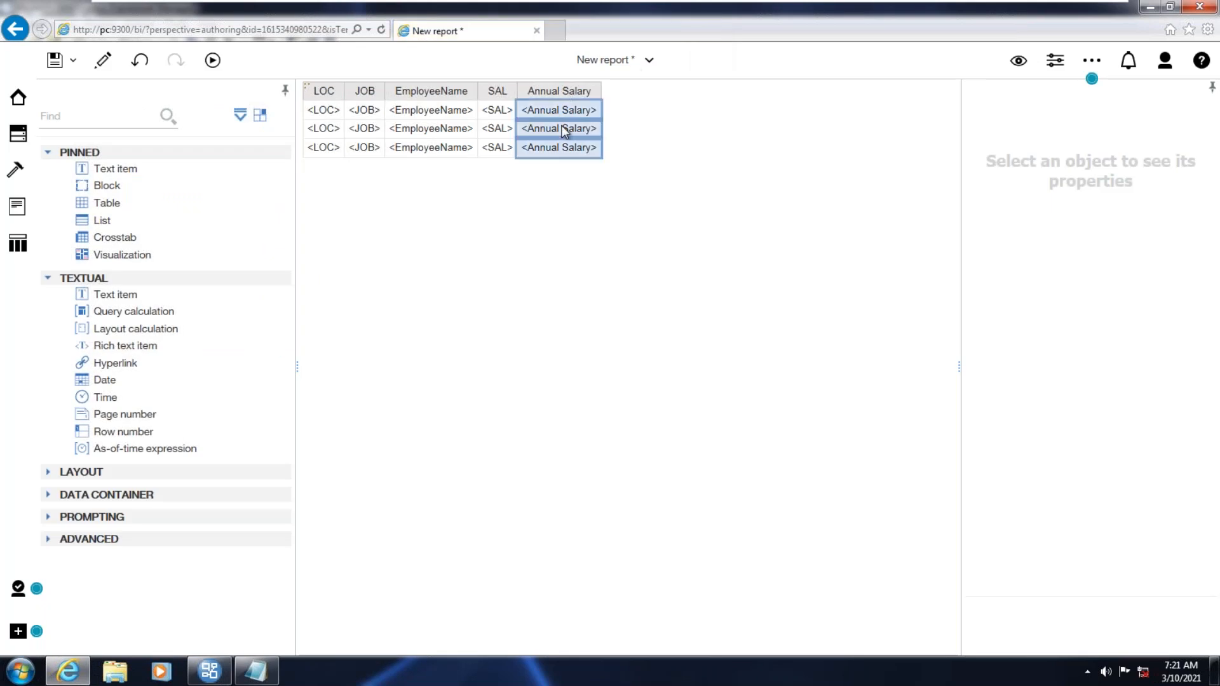
left_click(24, 246)
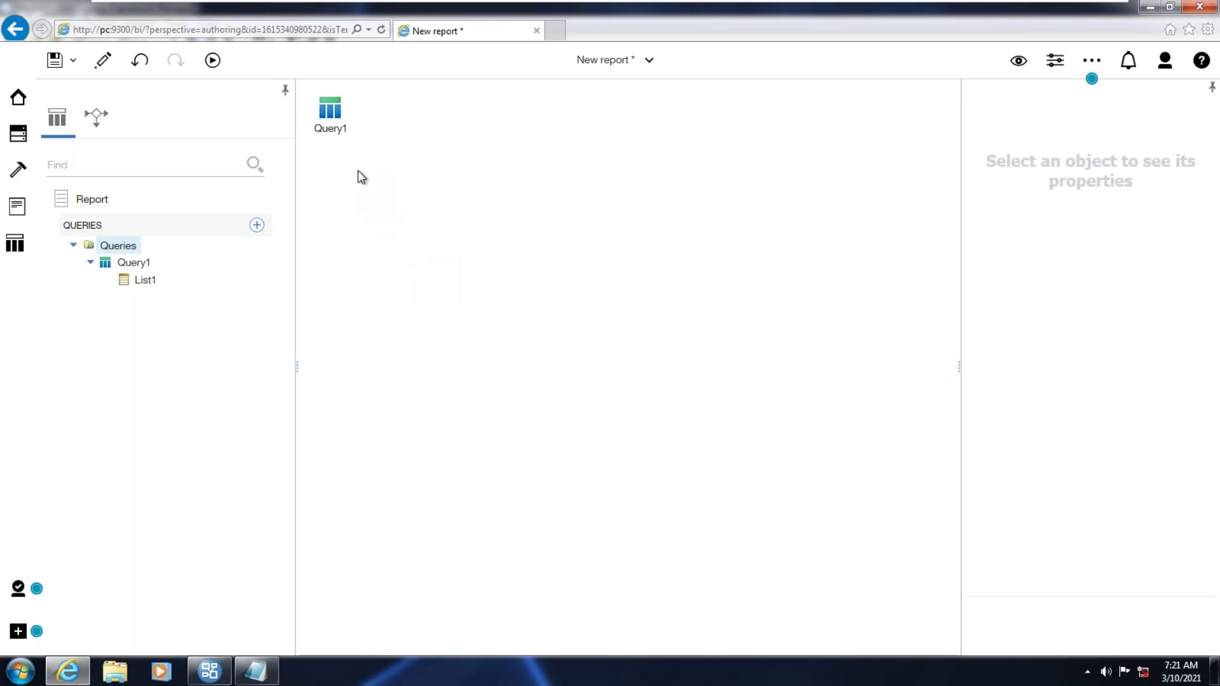
double_click(334, 120)
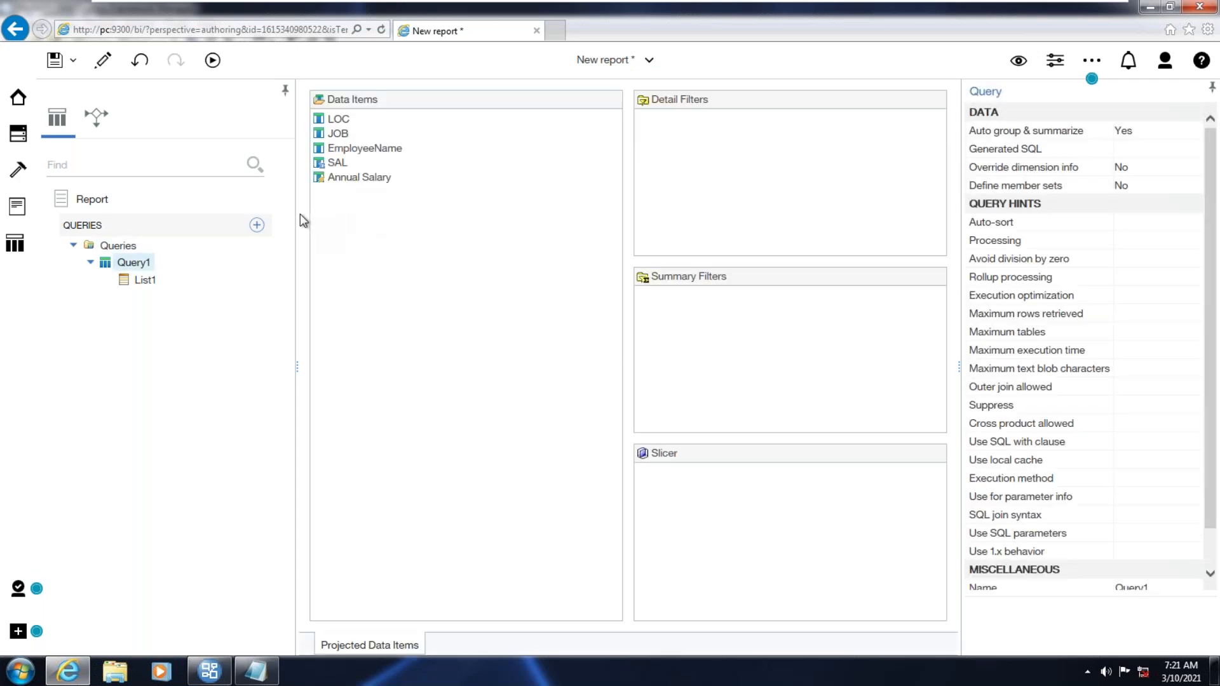
left_click(18, 169)
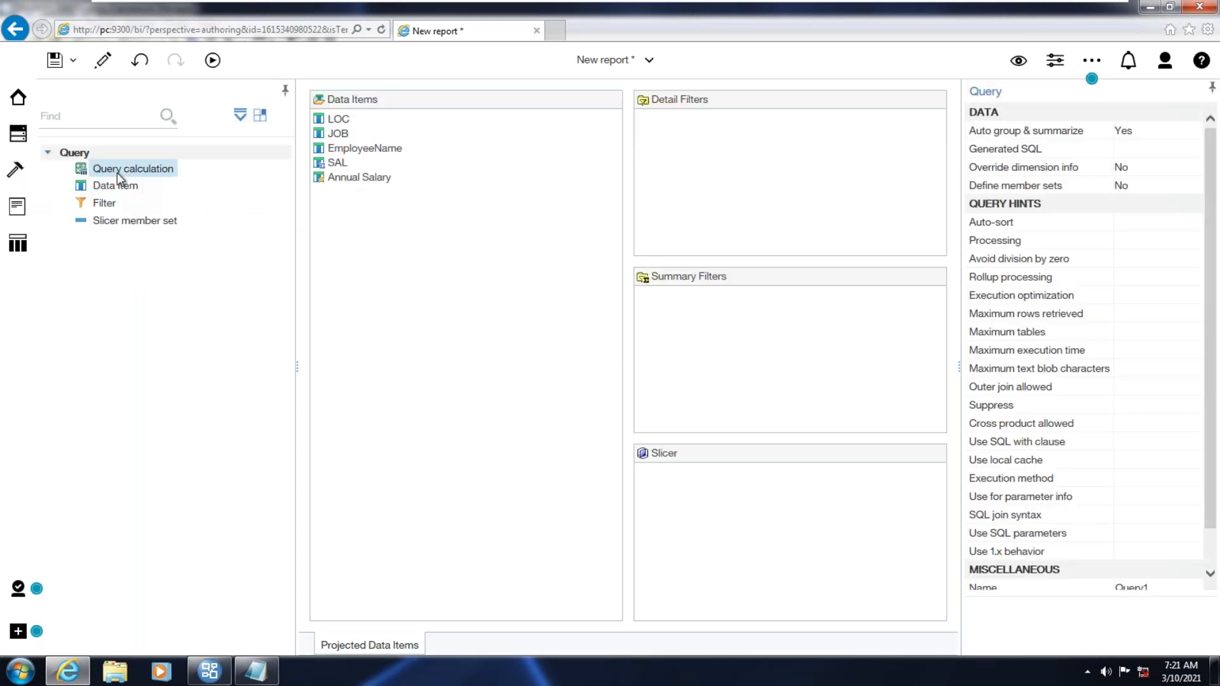
left_click_drag(115, 169, 384, 219)
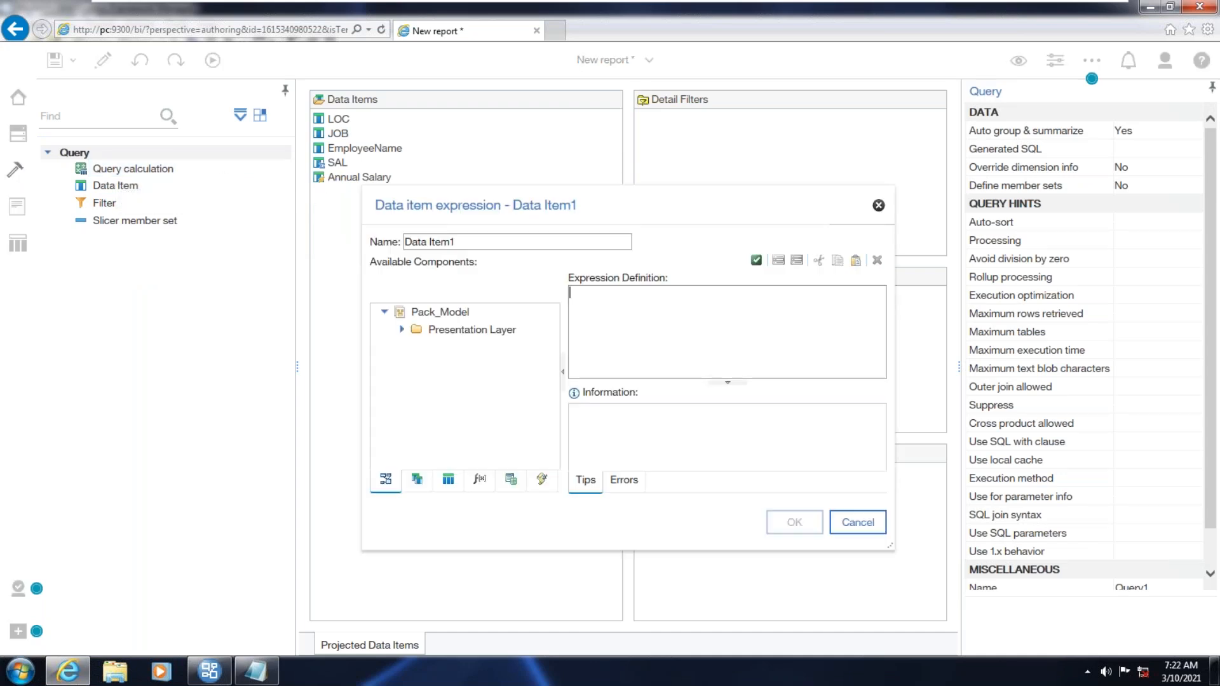
left_click(417, 478)
left_click_drag(420, 337, 697, 329)
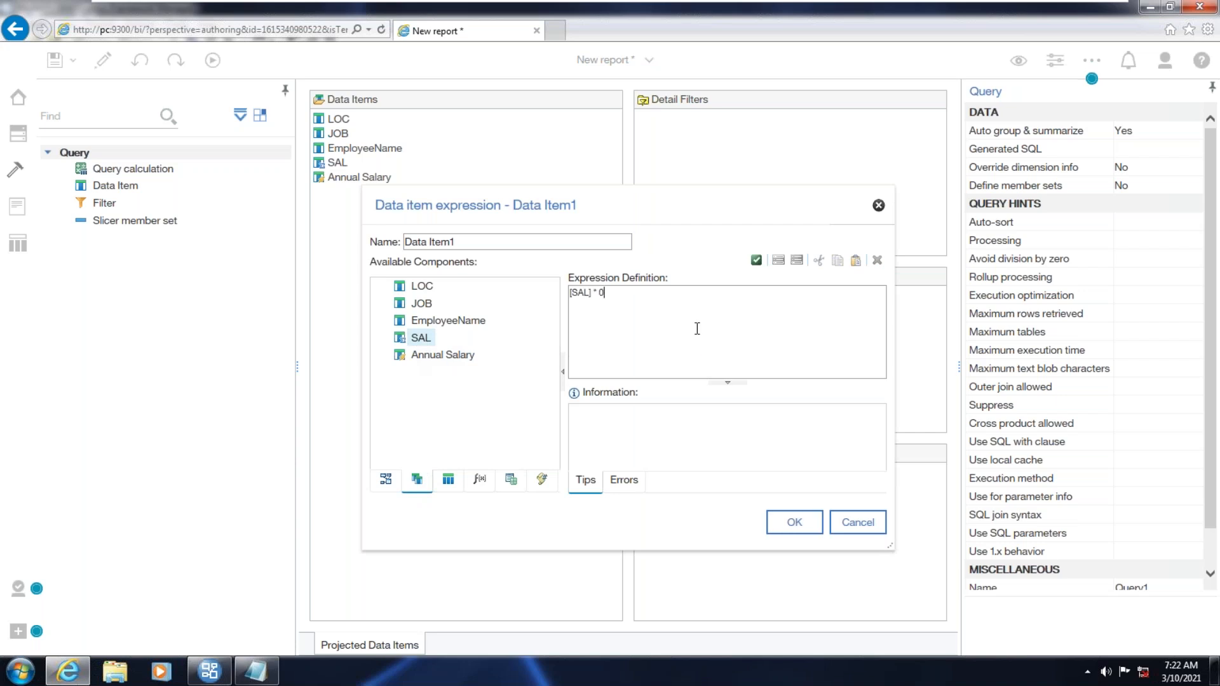
left_click_drag(483, 242, 300, 222)
type("HRA")
left_click(795, 528)
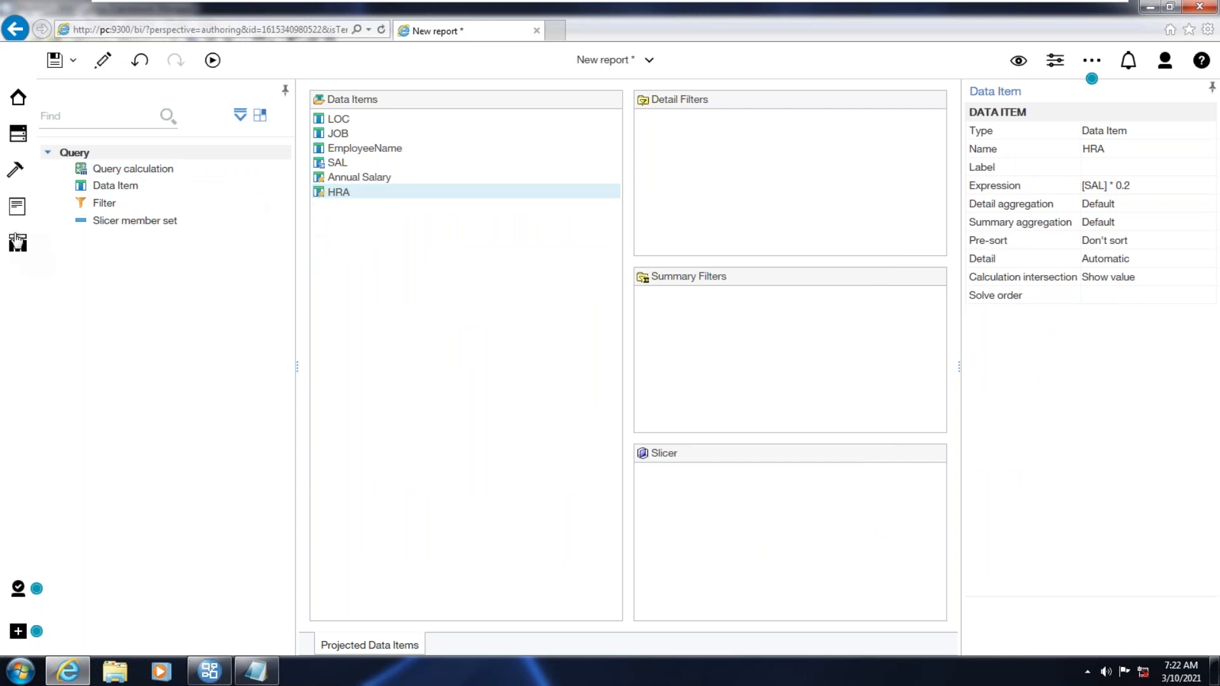
Return to the report page, append the HRA data item as the last list column, and delete the overall summary row.
left_click(16, 206)
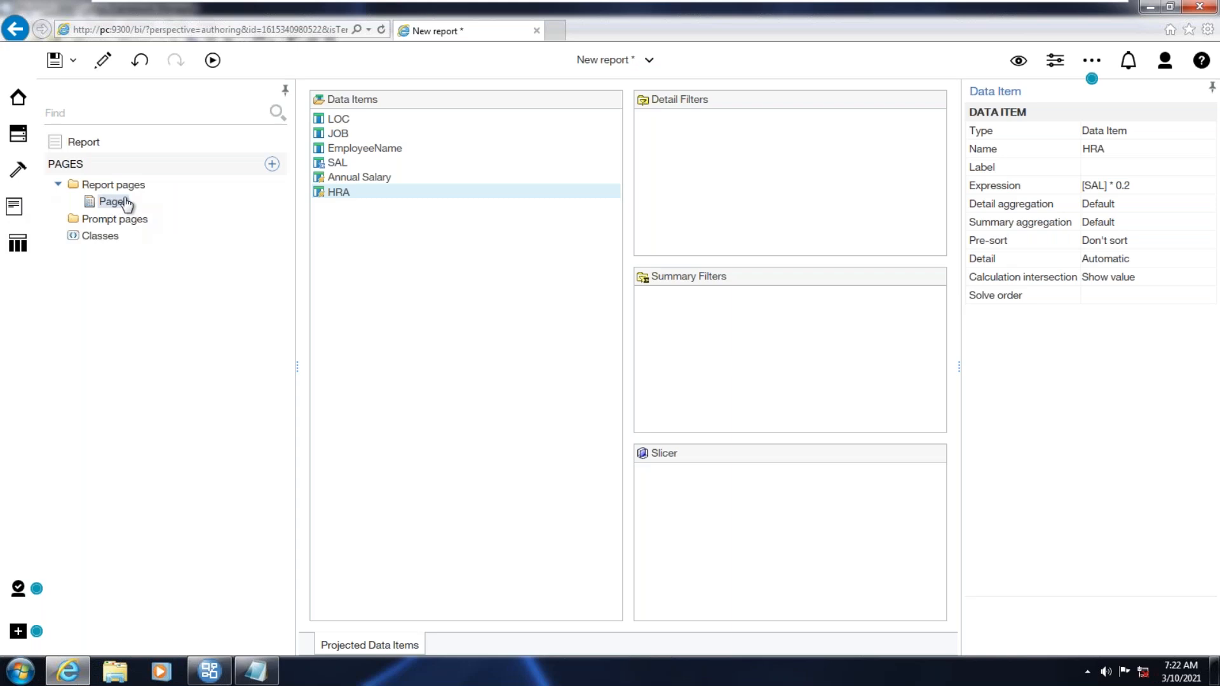
double_click(113, 203)
left_click(18, 143)
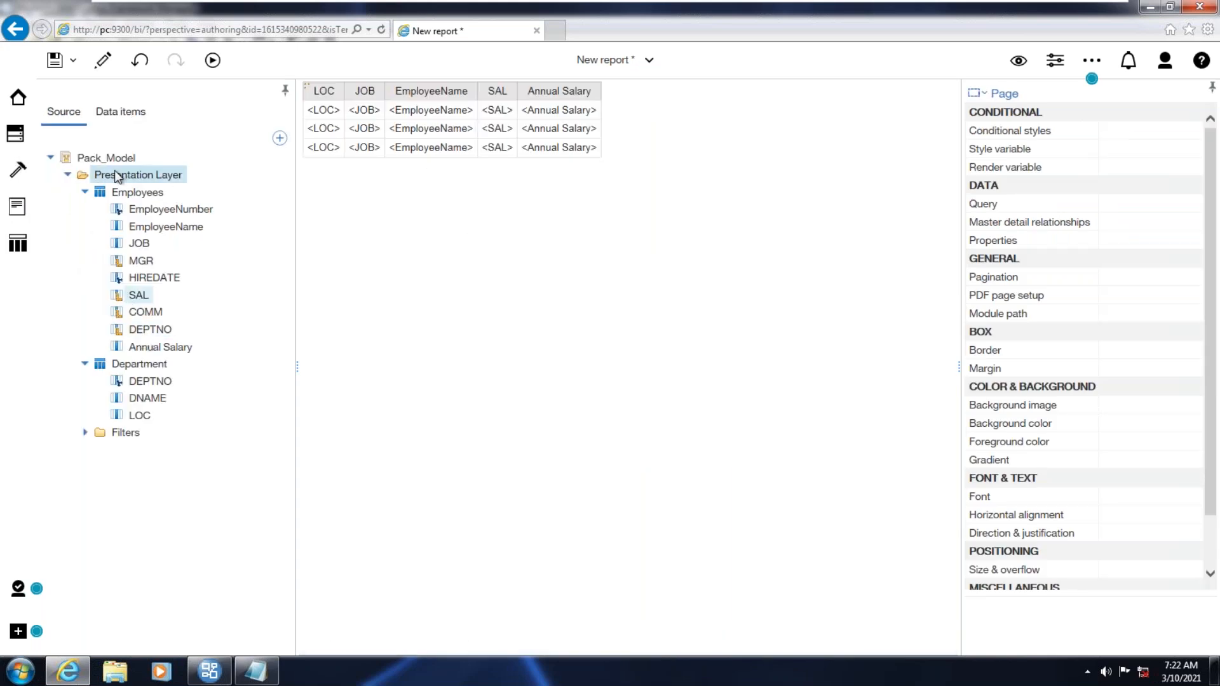
left_click(117, 120)
left_click_drag(104, 245, 591, 132)
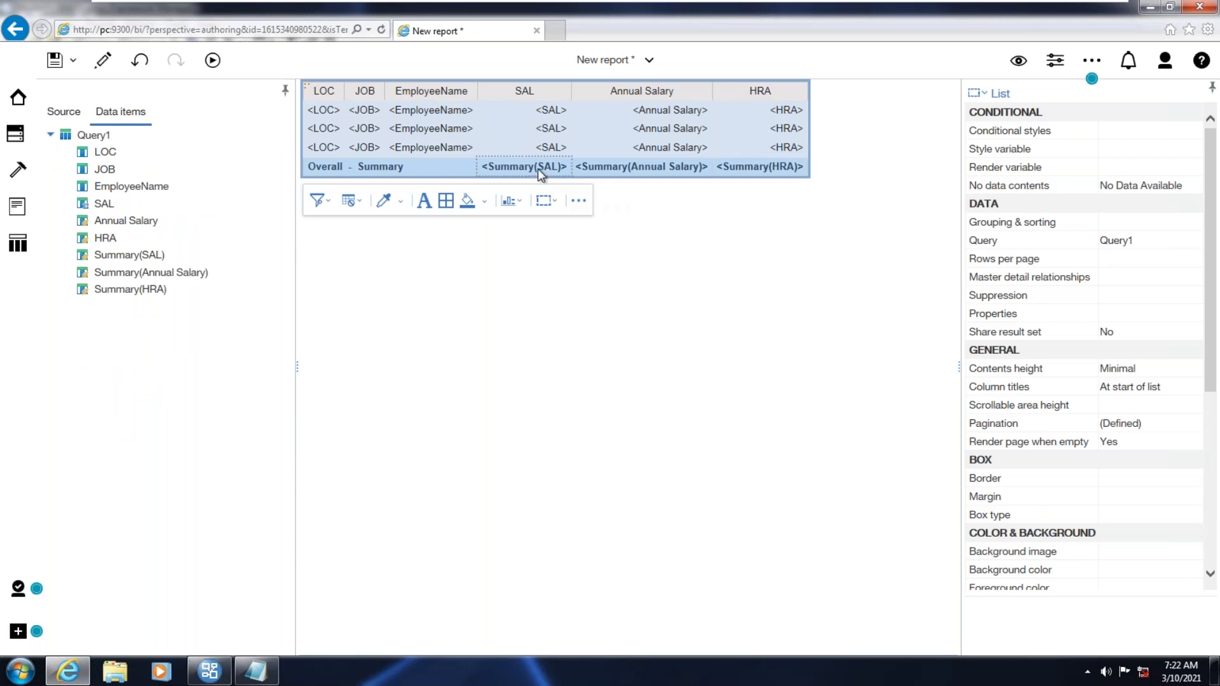
left_click(448, 162)
key("Delete")
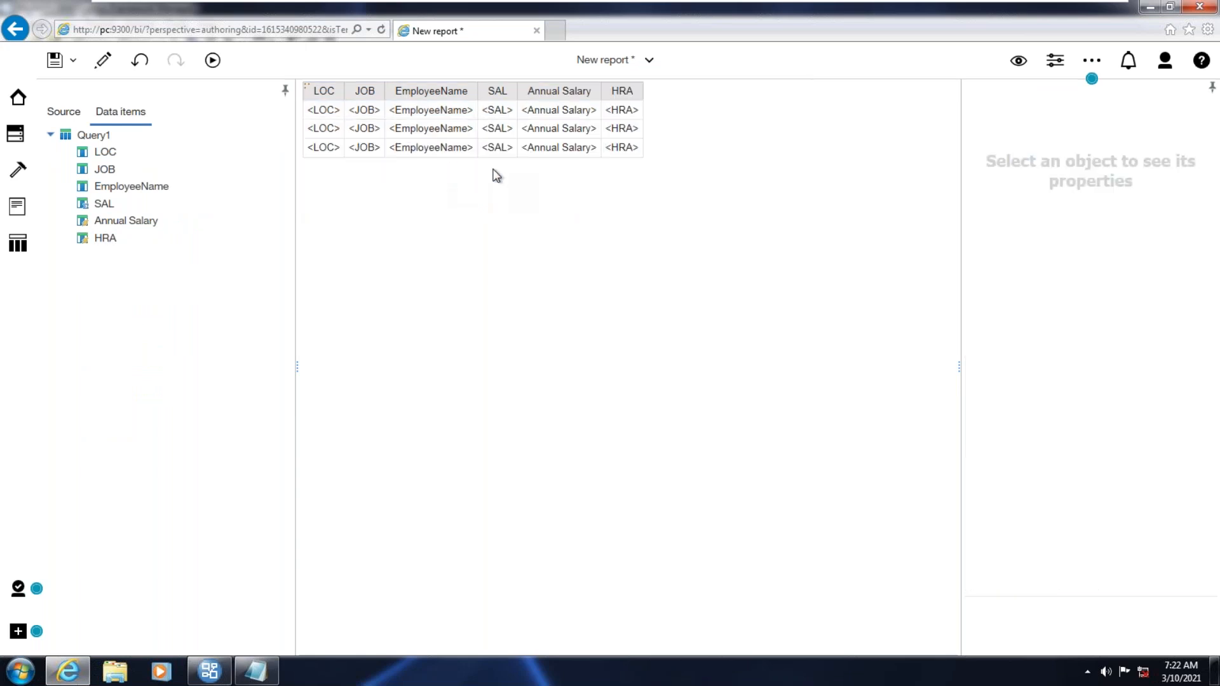
Run the report as HTML to check the HRA column, and return to the report design.
left_click(212, 60)
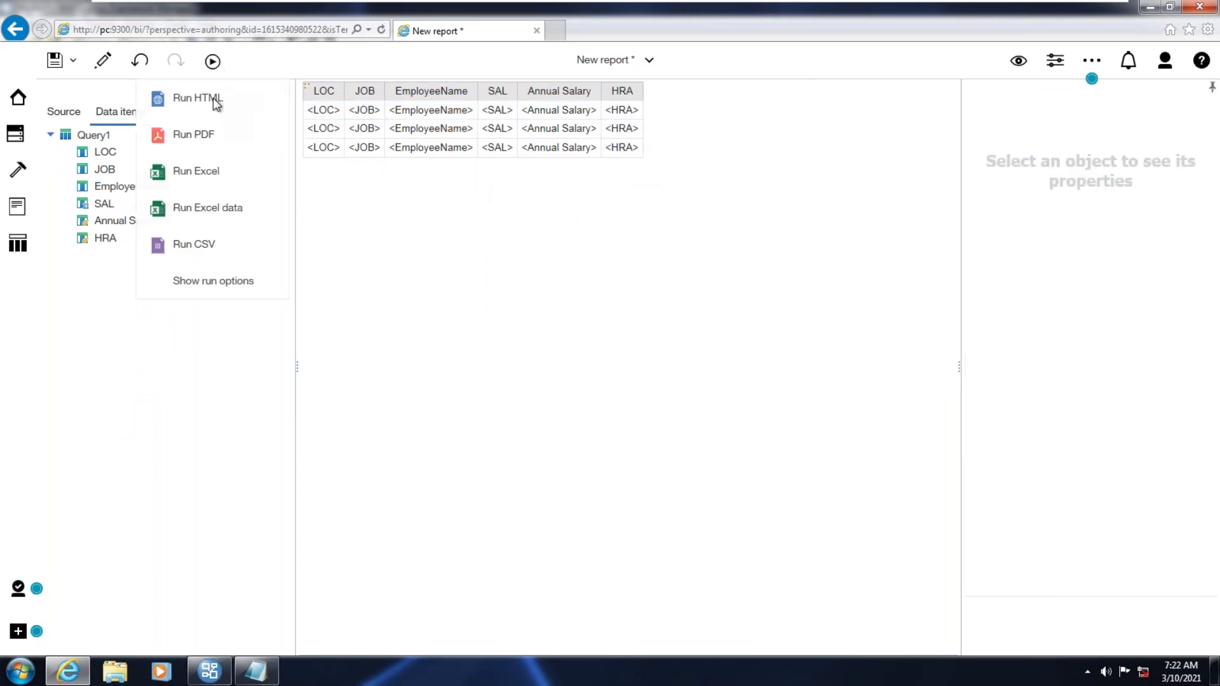
left_click(214, 99)
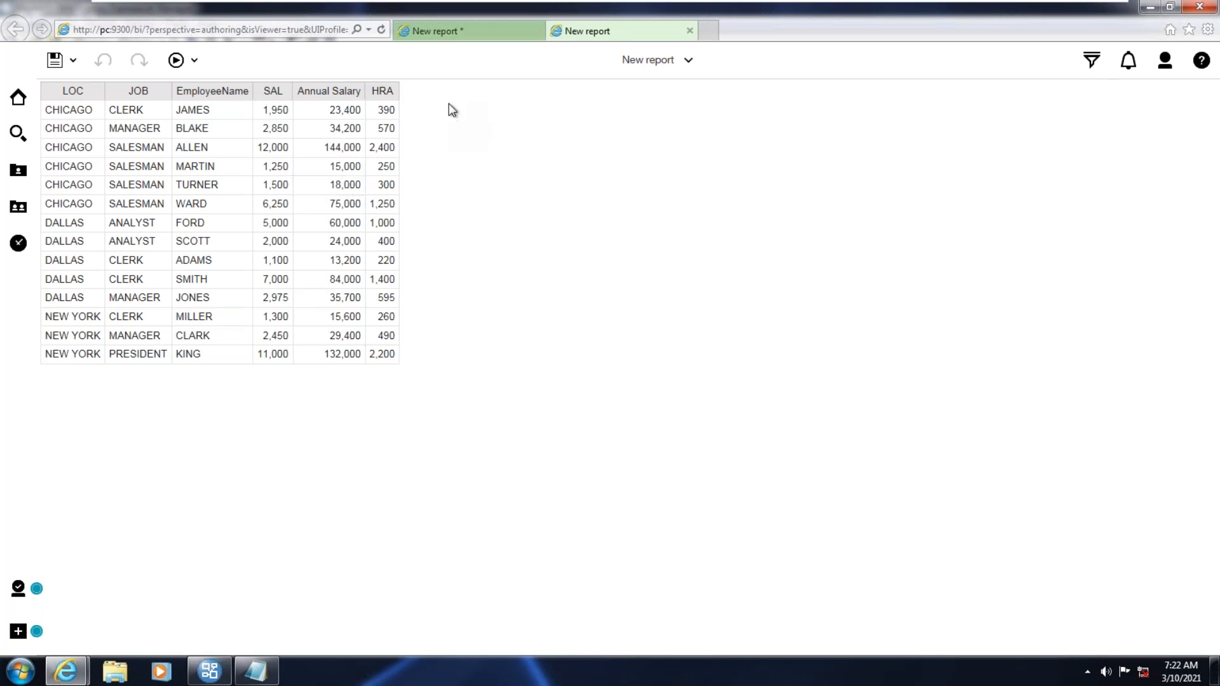
left_click(479, 29)
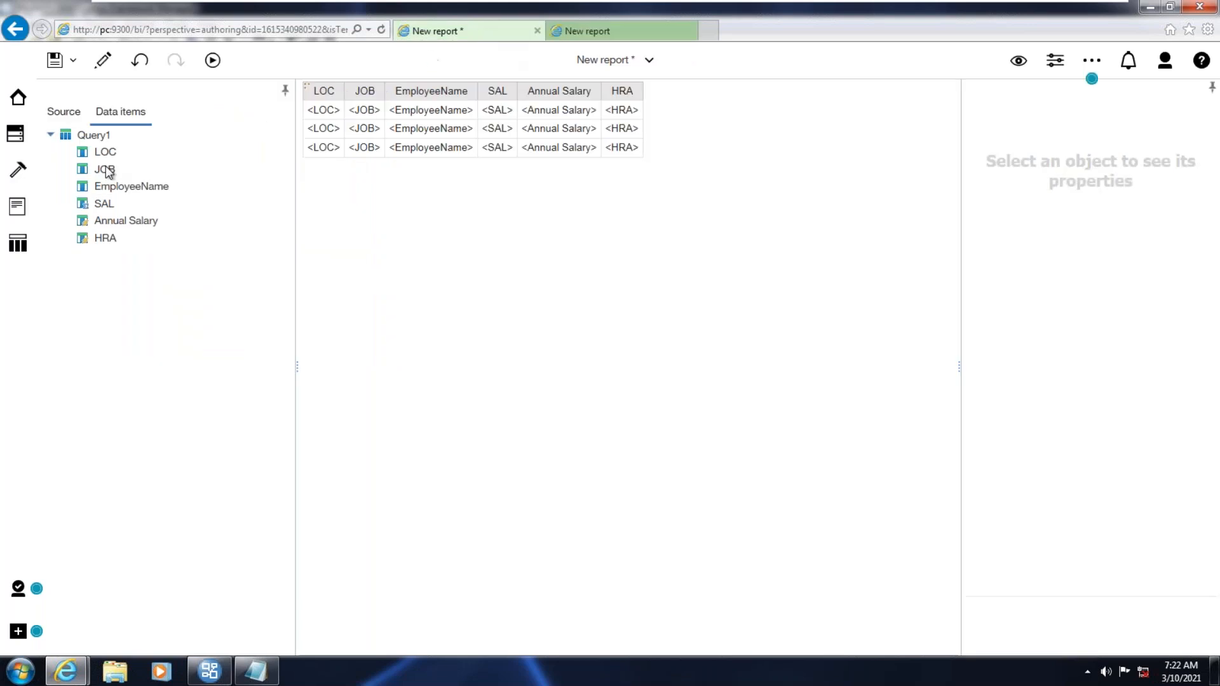
Examine the HRA data item in Query1 and the calculation objects available for the query and for the report page.
left_click(17, 245)
left_click(117, 246)
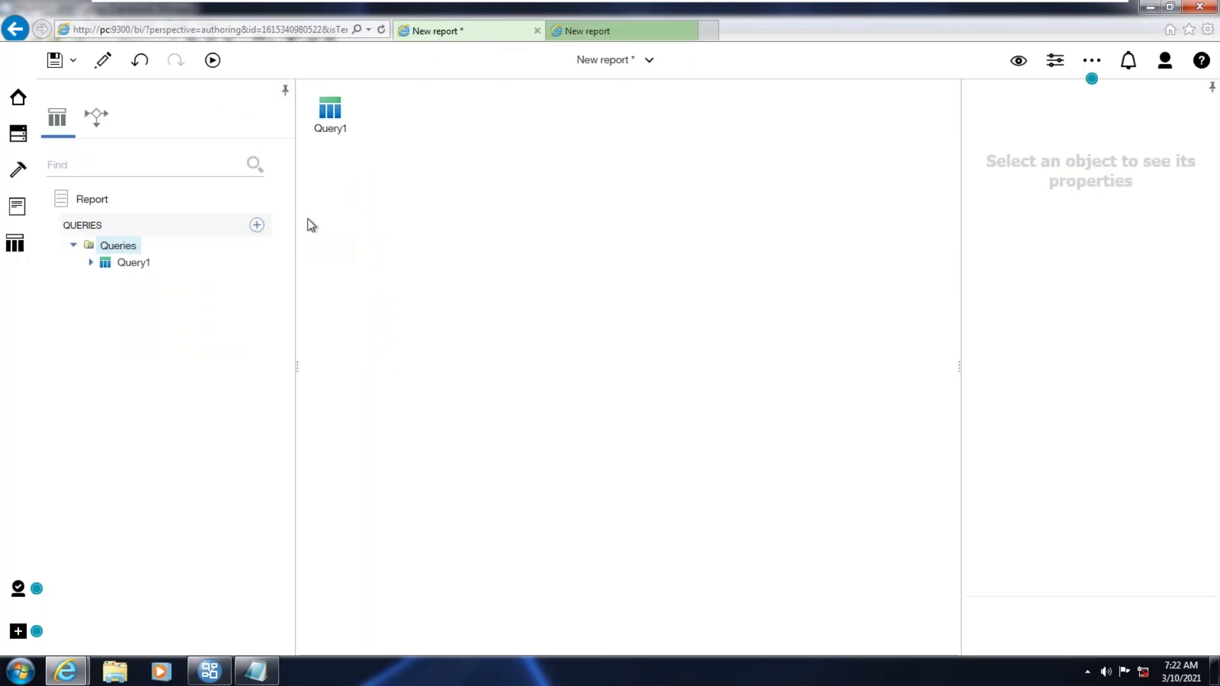
double_click(338, 120)
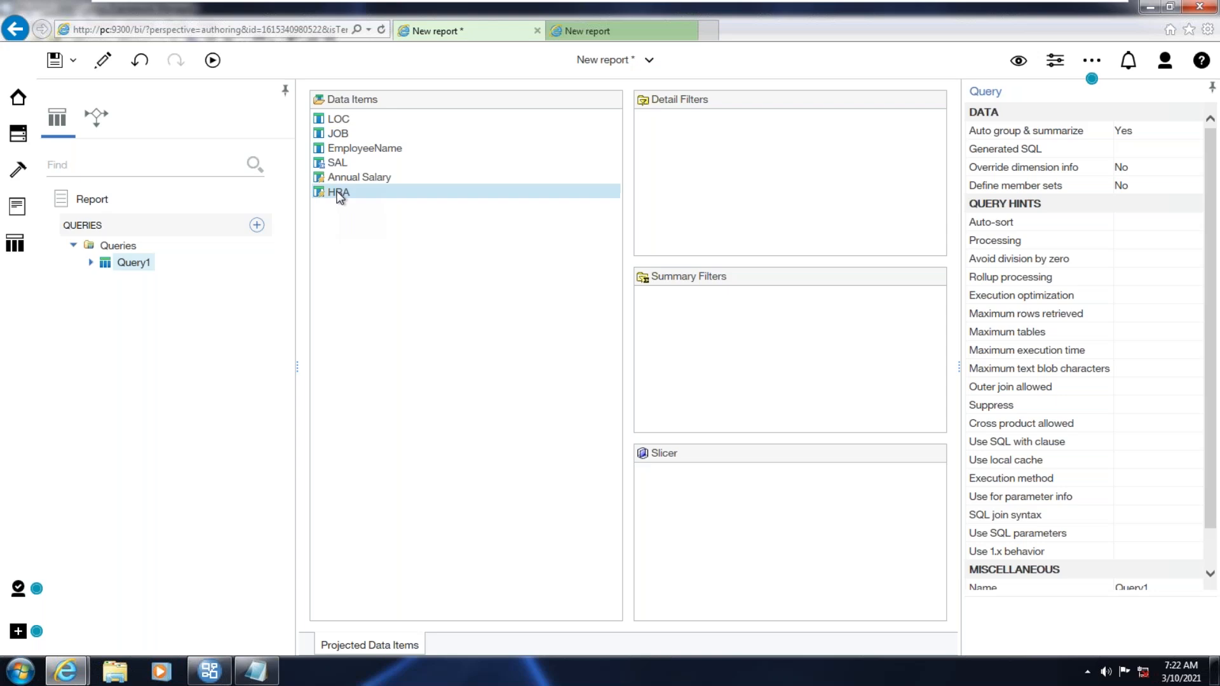
left_click(339, 192)
left_click(15, 170)
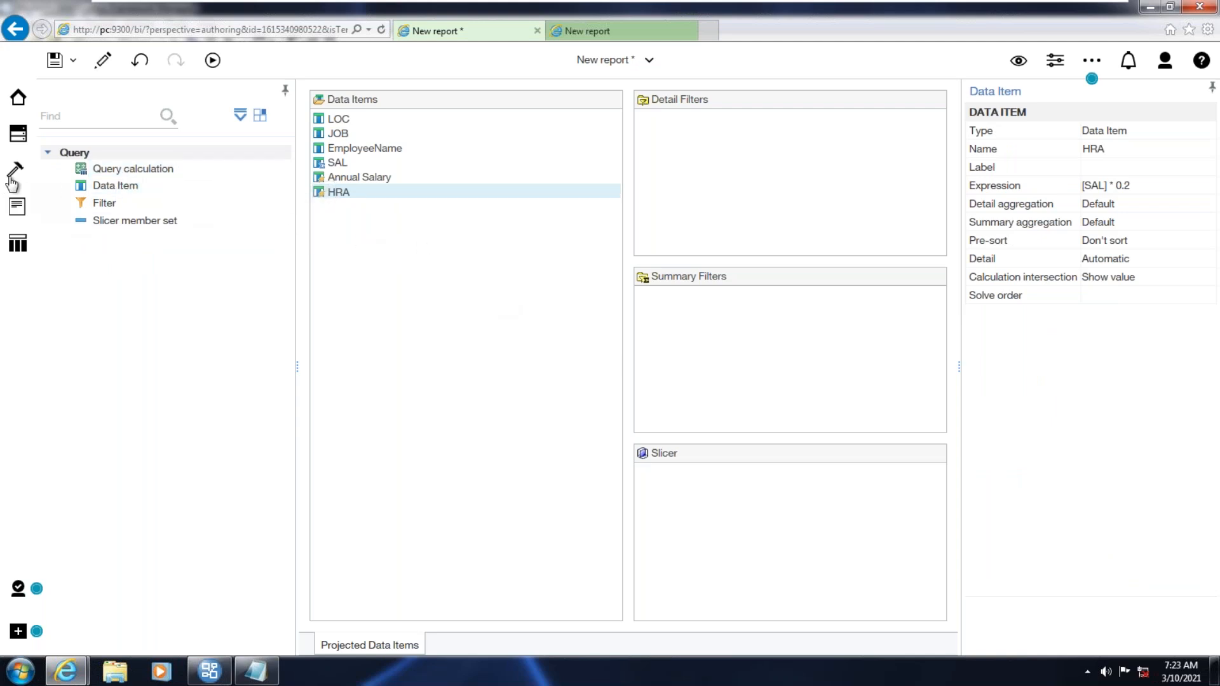
left_click(17, 207)
left_click(113, 203)
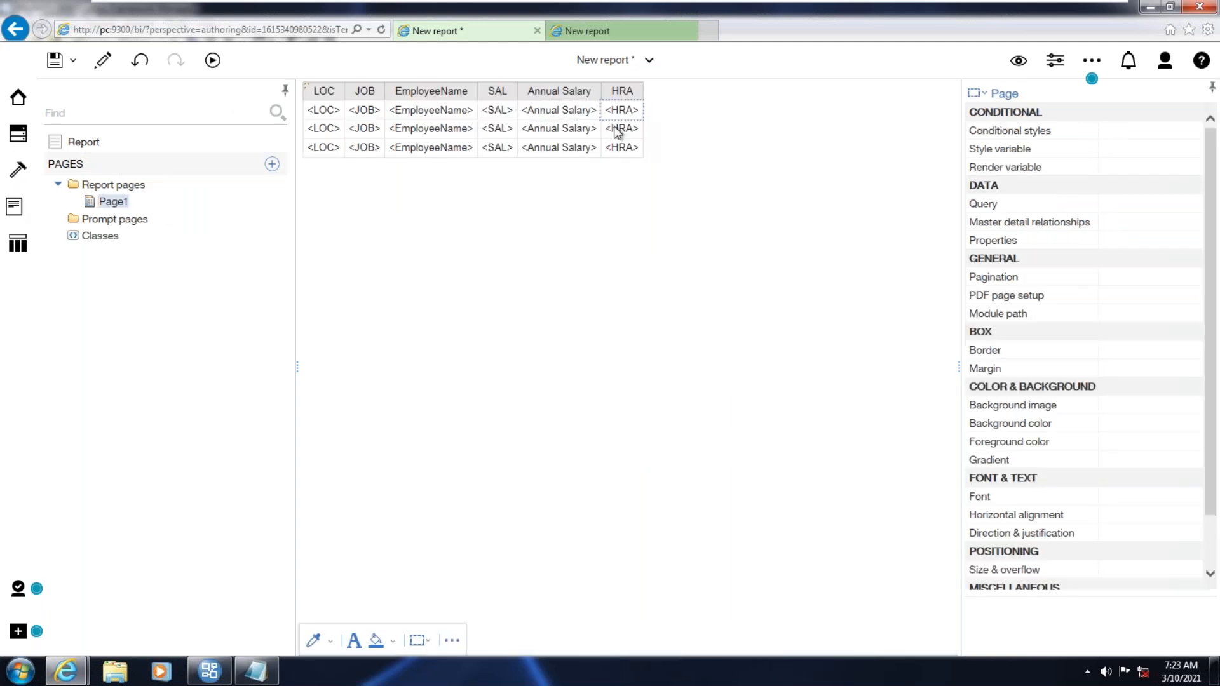
left_click(16, 169)
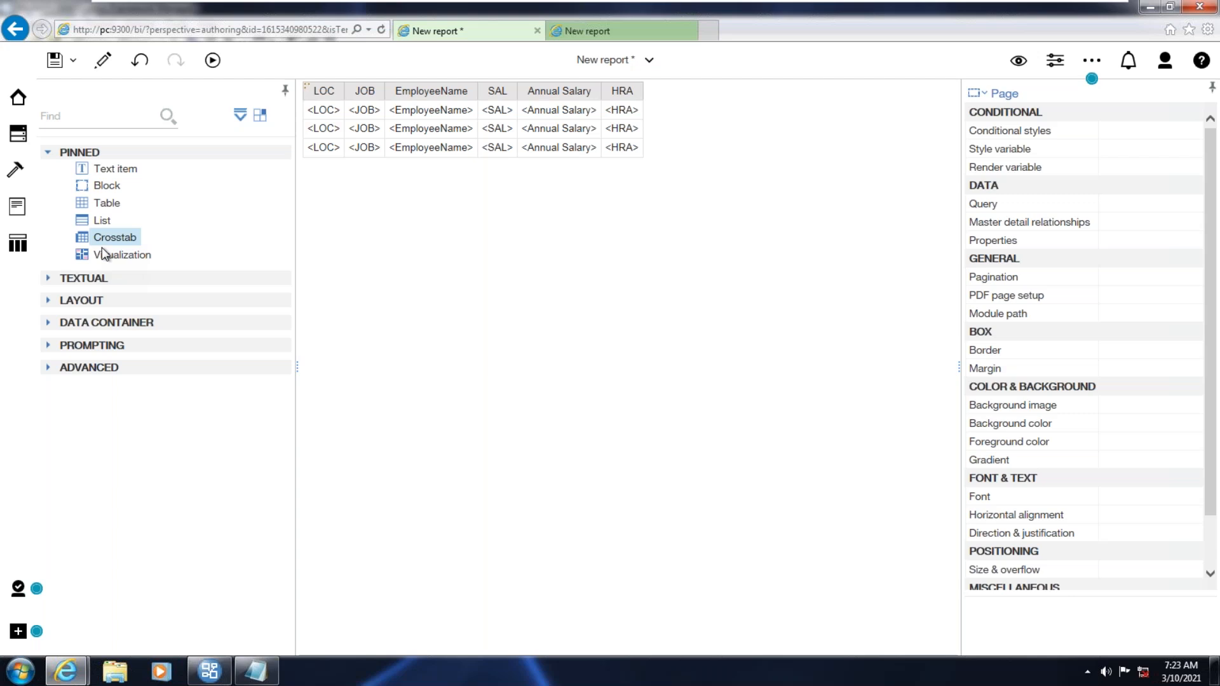
left_click(49, 278)
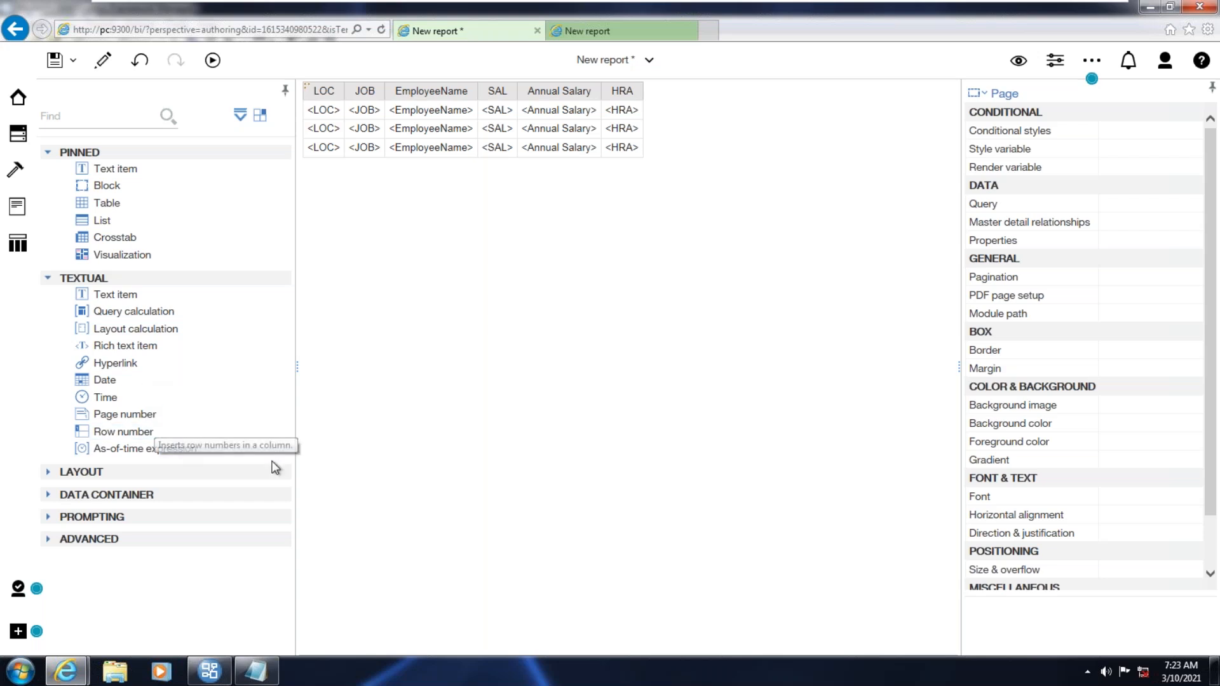
Switch to Framework Manager and define a calculation named DA in the Business Layer with the expression [Business Layer].[Employees].[SAL] * 0.3.
left_click(202, 673)
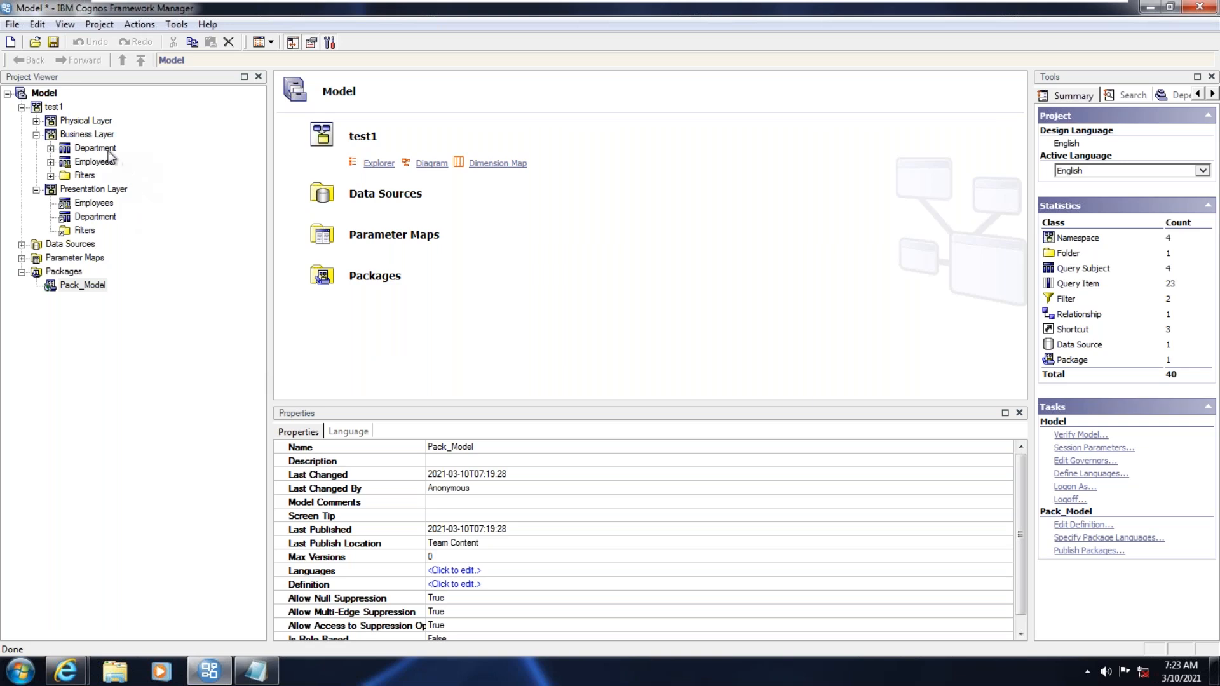
left_click(96, 136)
right_click(88, 140)
mouse_move(150, 144)
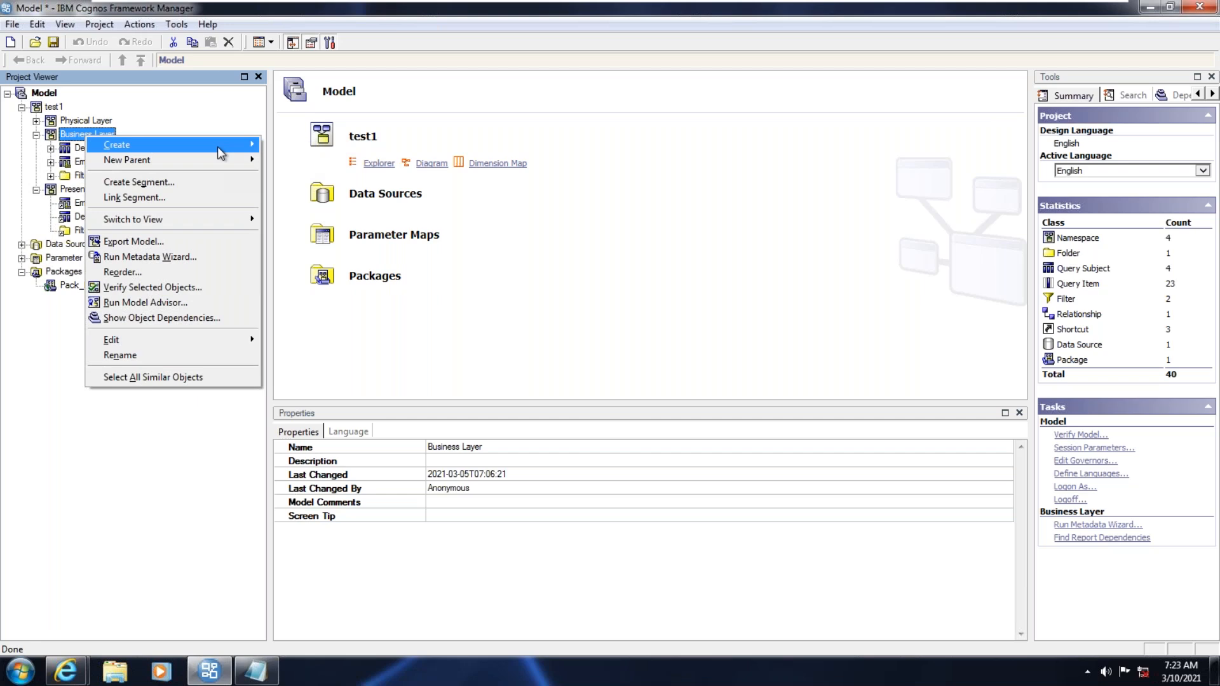
left_click(303, 146)
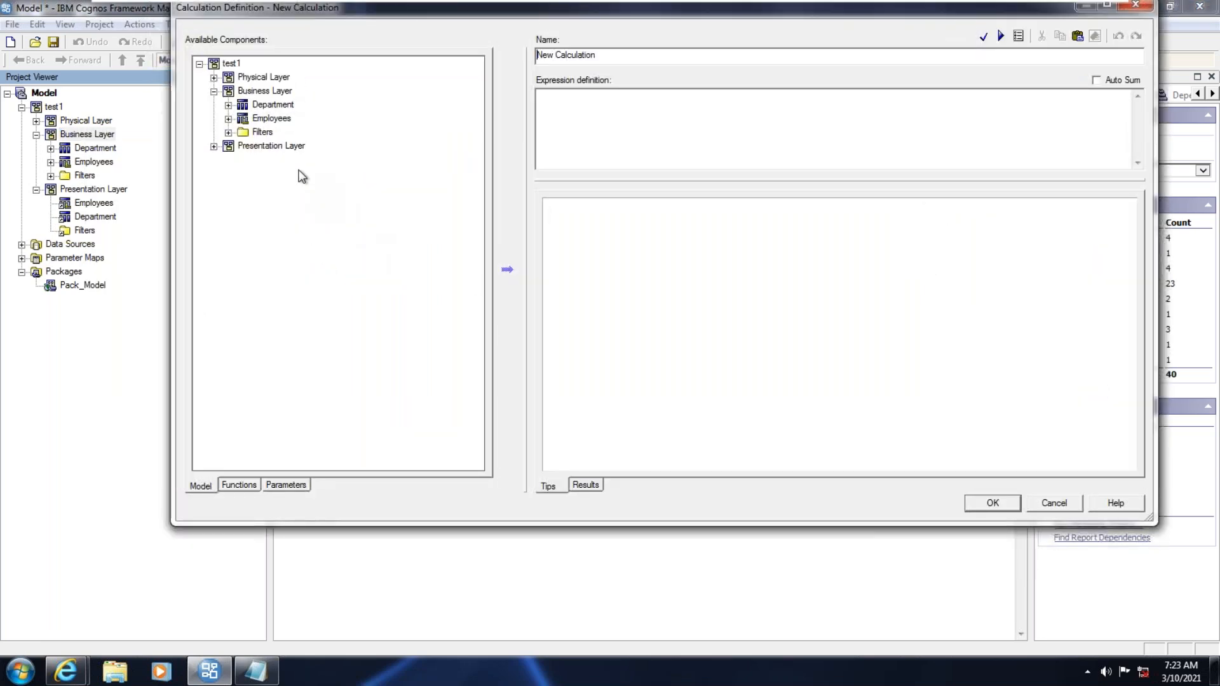
left_click(229, 119)
left_click(279, 202)
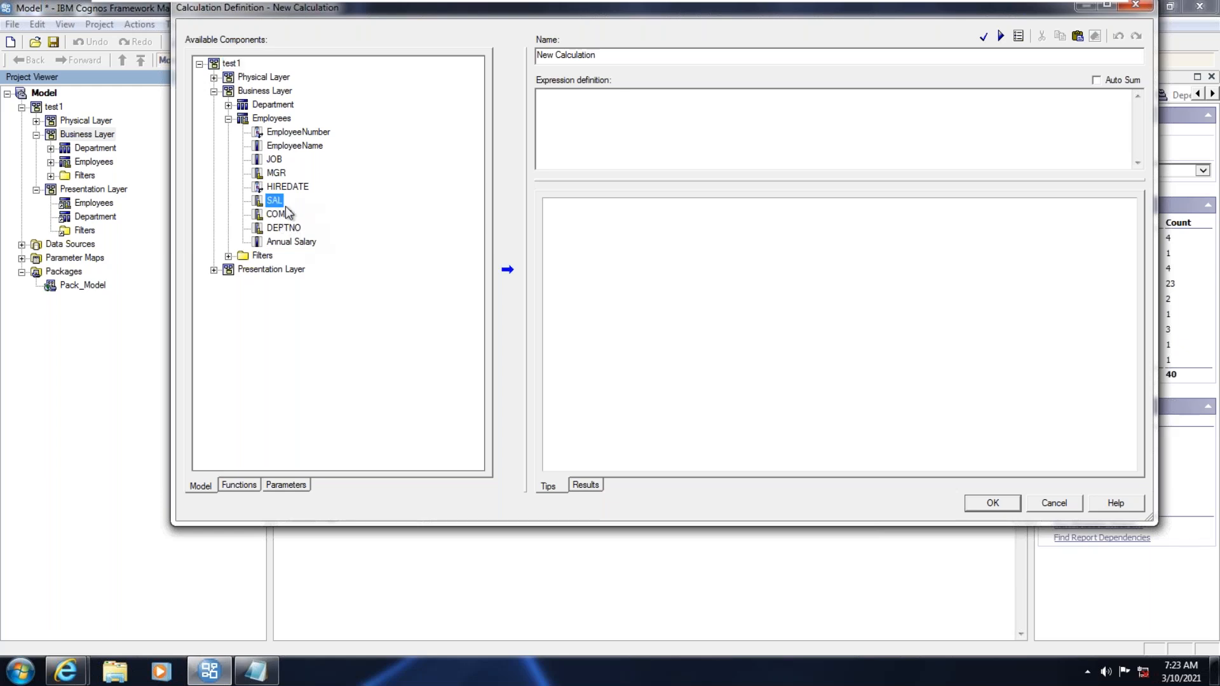
left_click(507, 270)
type("* ")
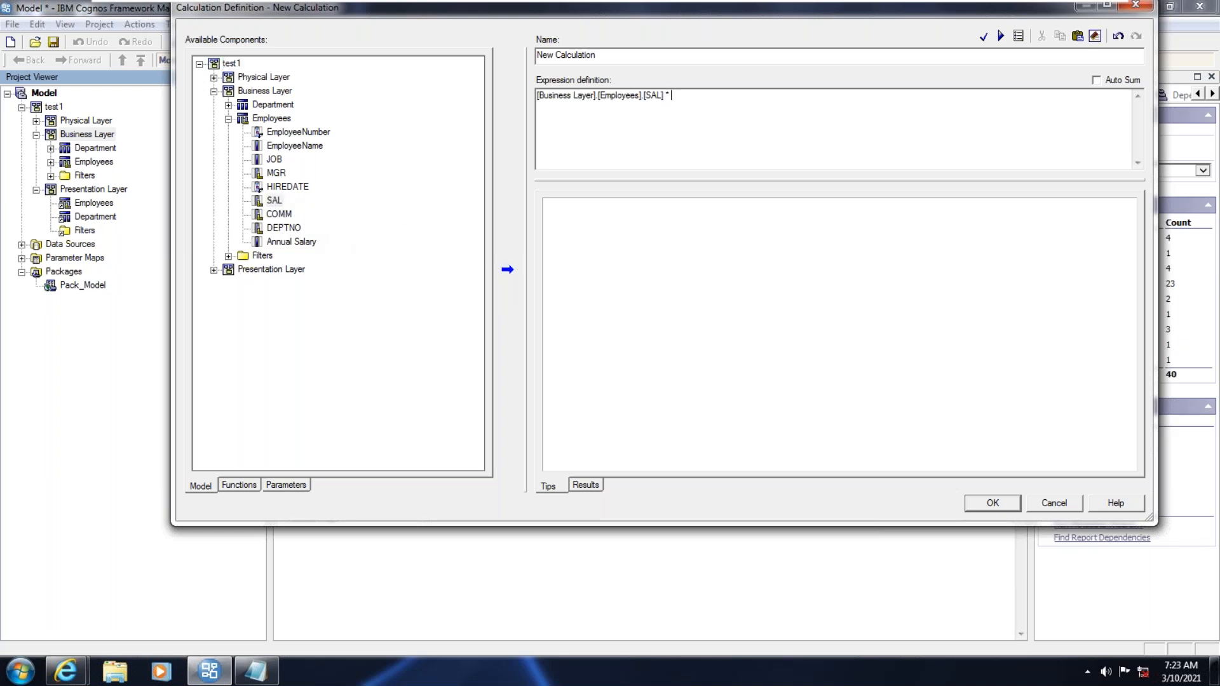
type("0.3")
triple_click(665, 57)
type("DA")
left_click_drag(683, 12, 658, 47)
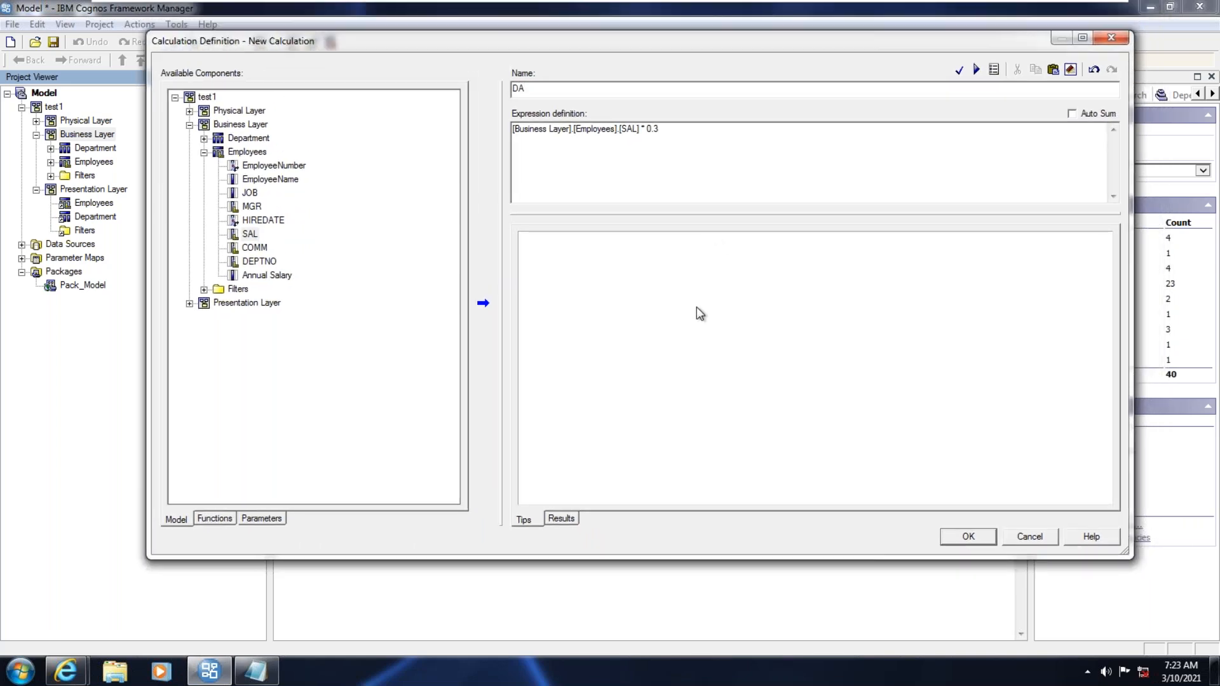
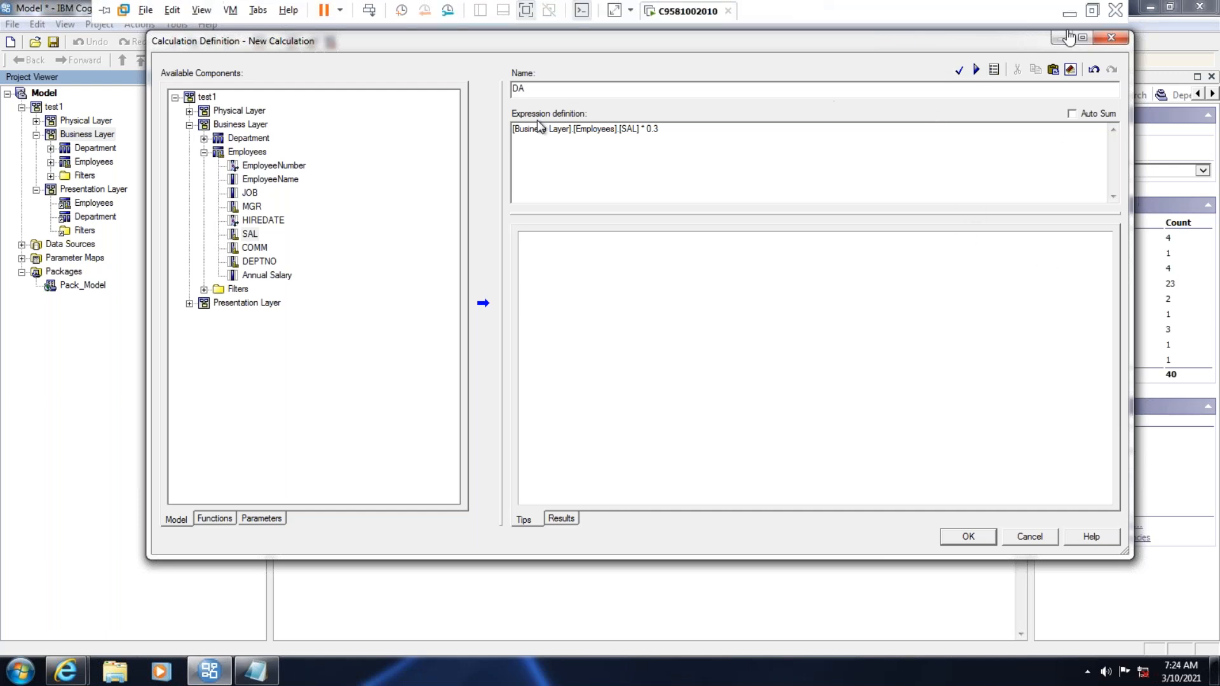
left_click(1069, 12)
right_click(547, 211)
left_click(656, 255)
right_click(731, 183)
left_click(662, 229)
right_click(761, 179)
left_click(693, 225)
left_click(578, 671)
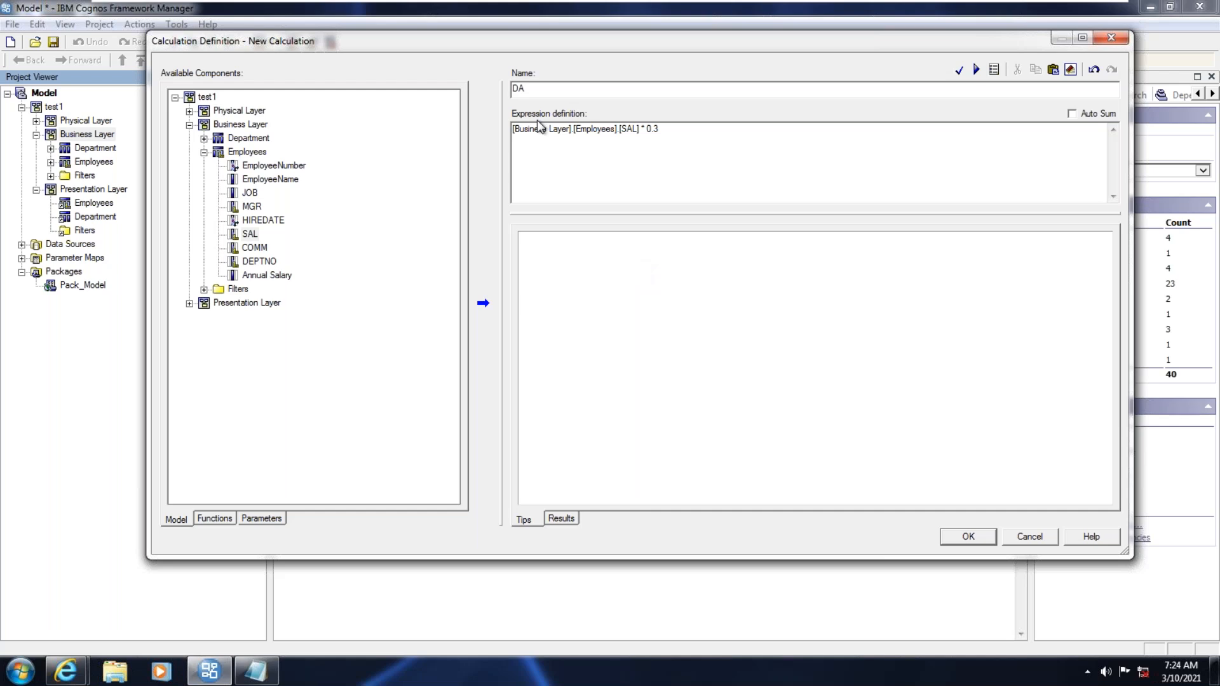
mouse_move(991, 2)
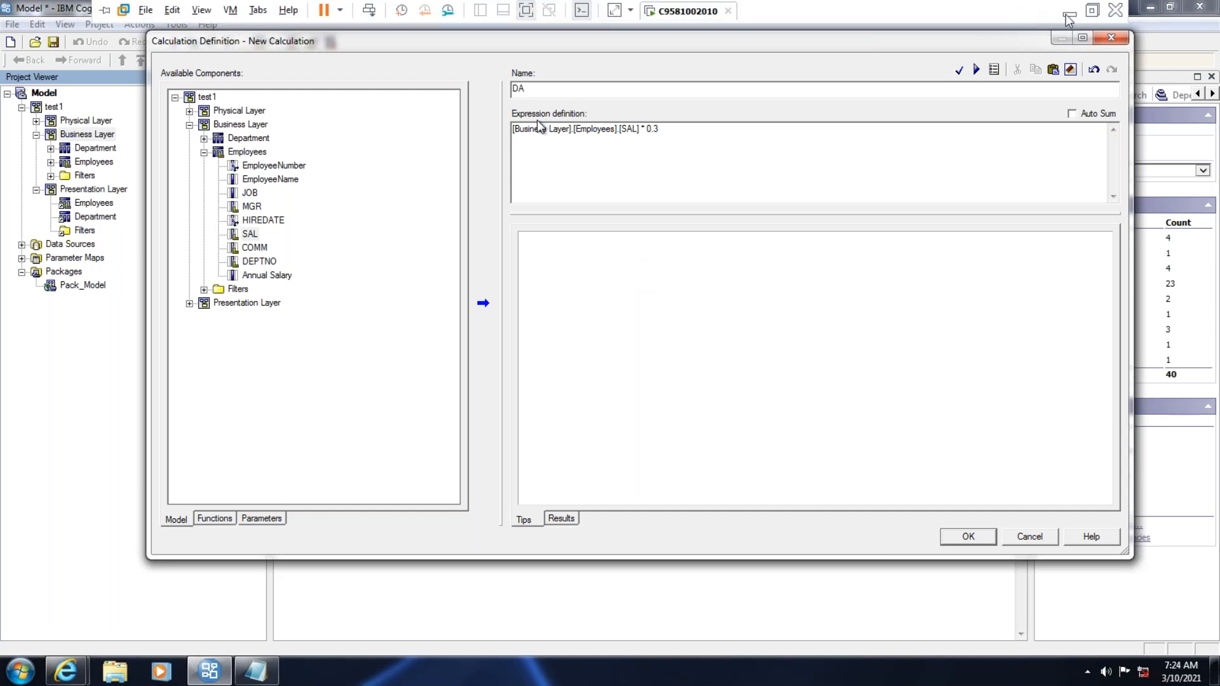
left_click(1109, 7)
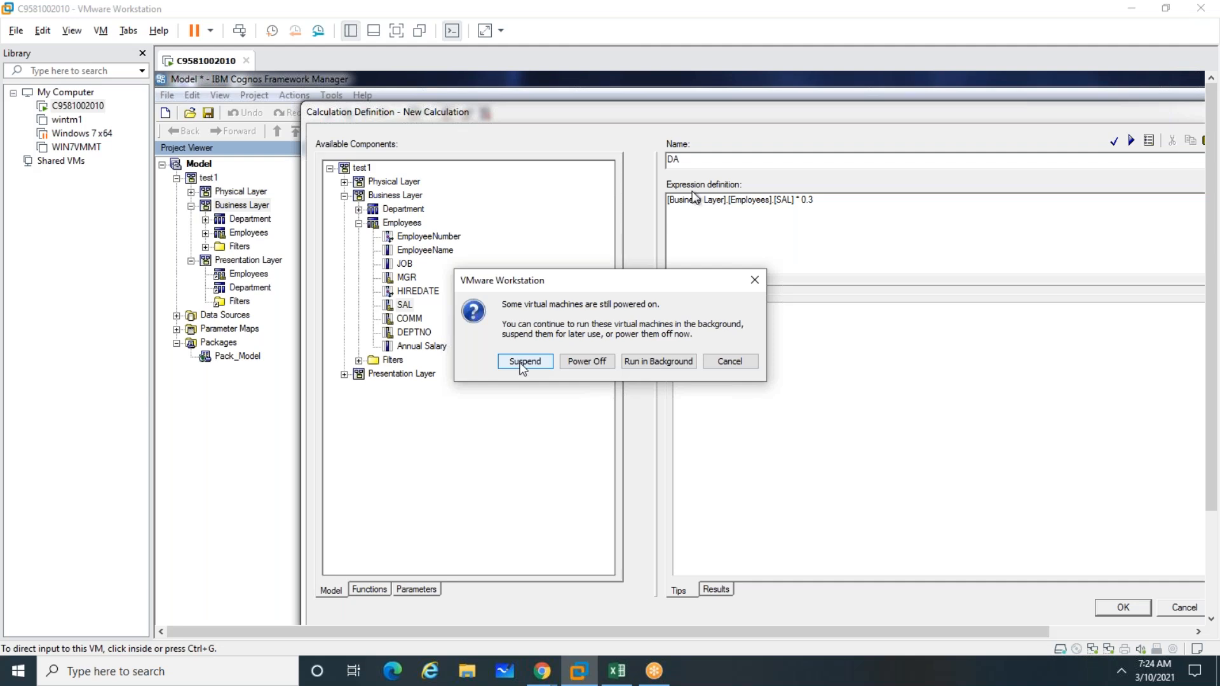
left_click(755, 280)
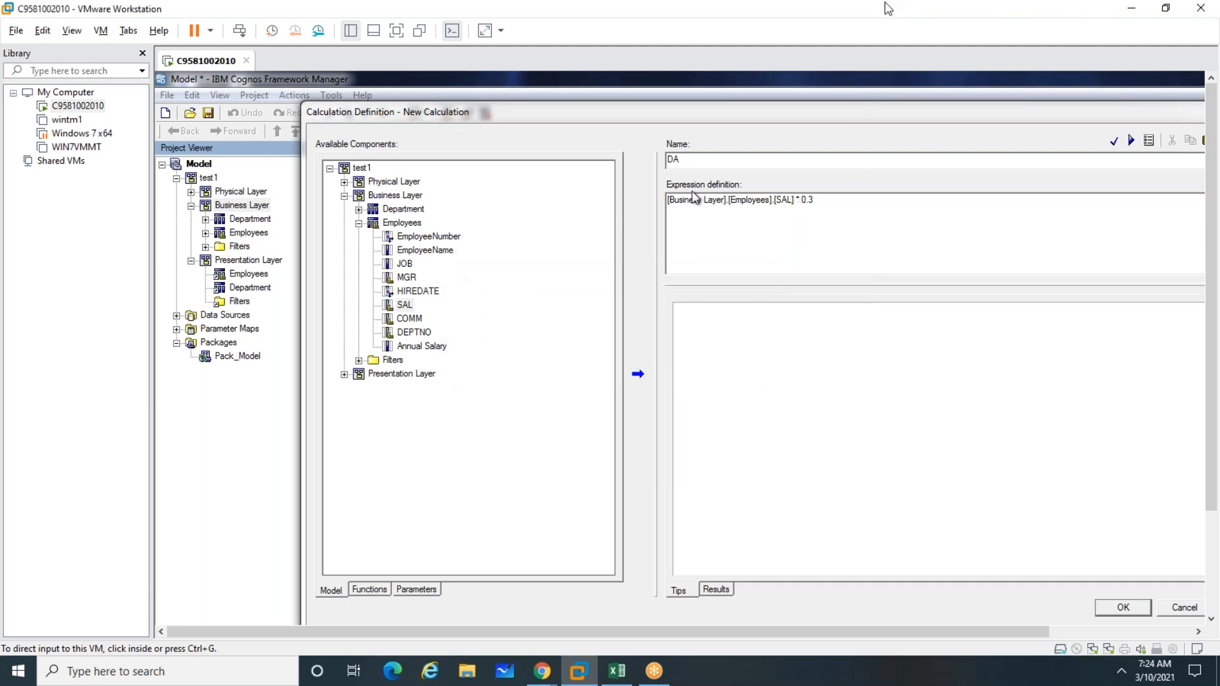
left_click(543, 382)
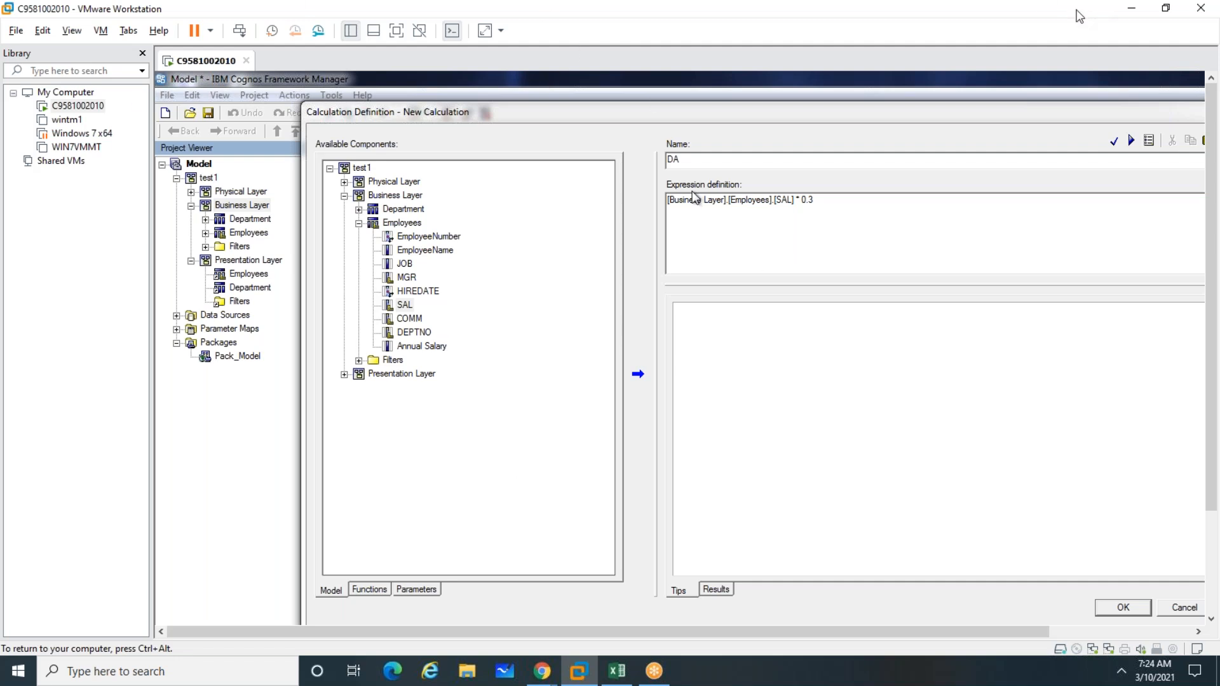
left_click(1201, 8)
left_click(529, 362)
left_click(1200, 14)
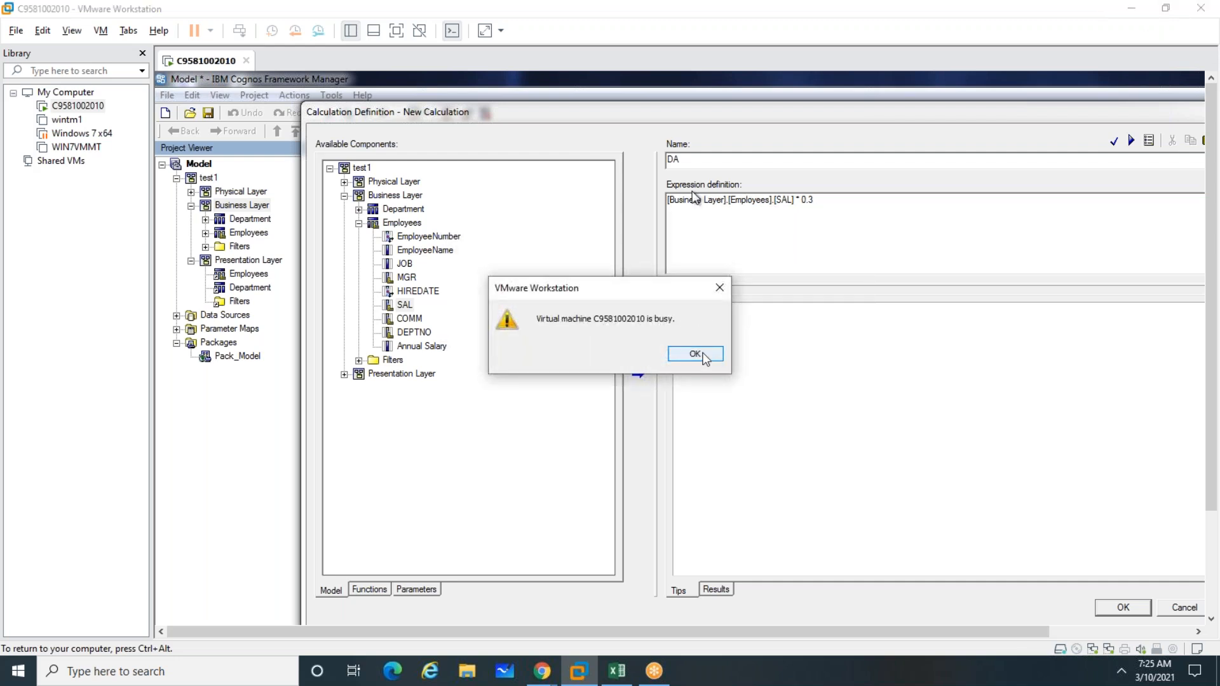
left_click(695, 354)
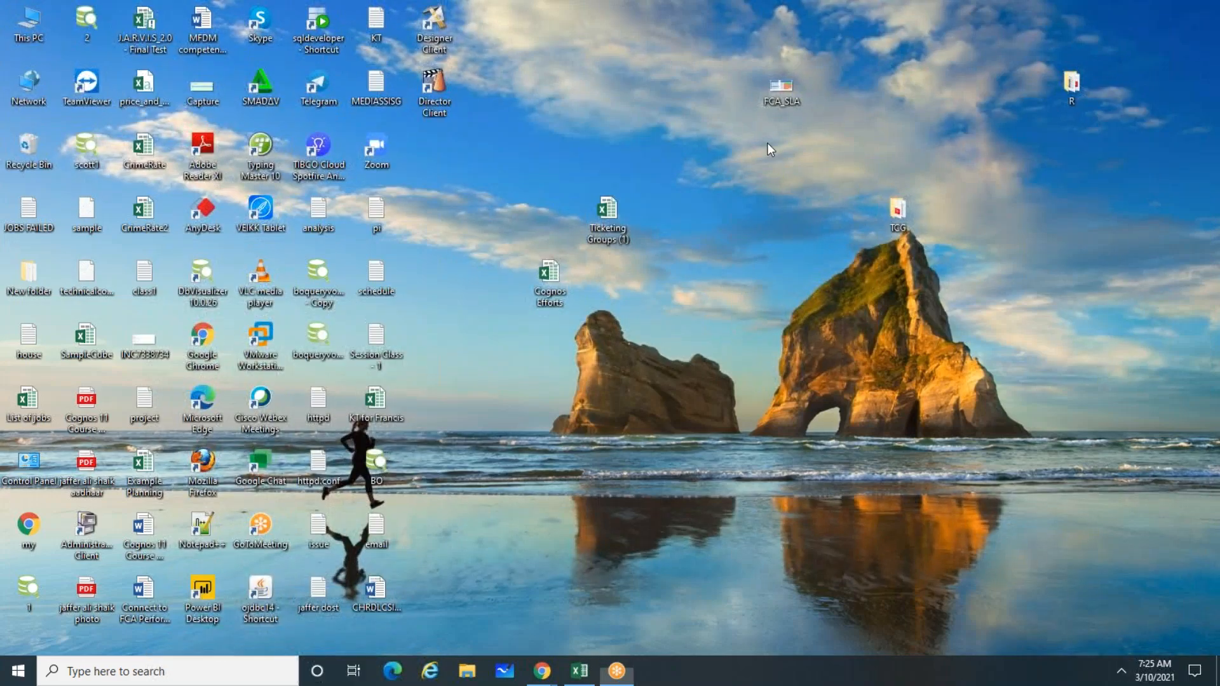
right_click(768, 144)
left_click(750, 184)
right_click(753, 173)
left_click(680, 219)
right_click(769, 166)
left_click(699, 210)
right_click(781, 182)
left_click(706, 228)
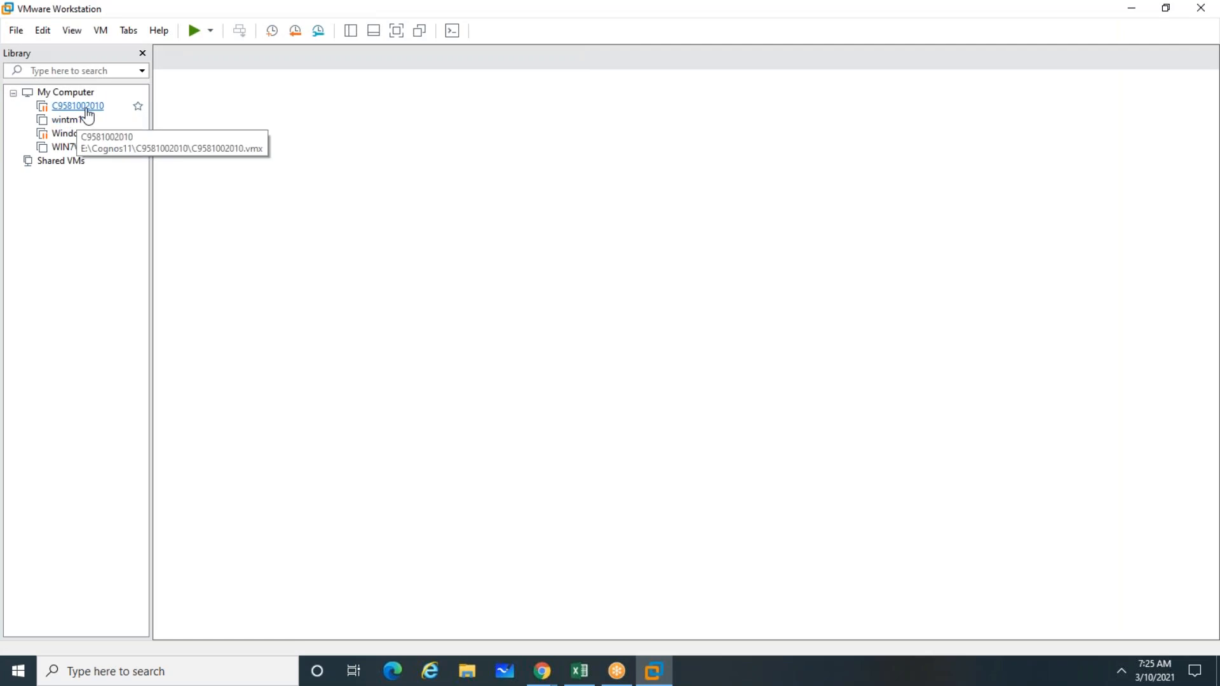
left_click(87, 110)
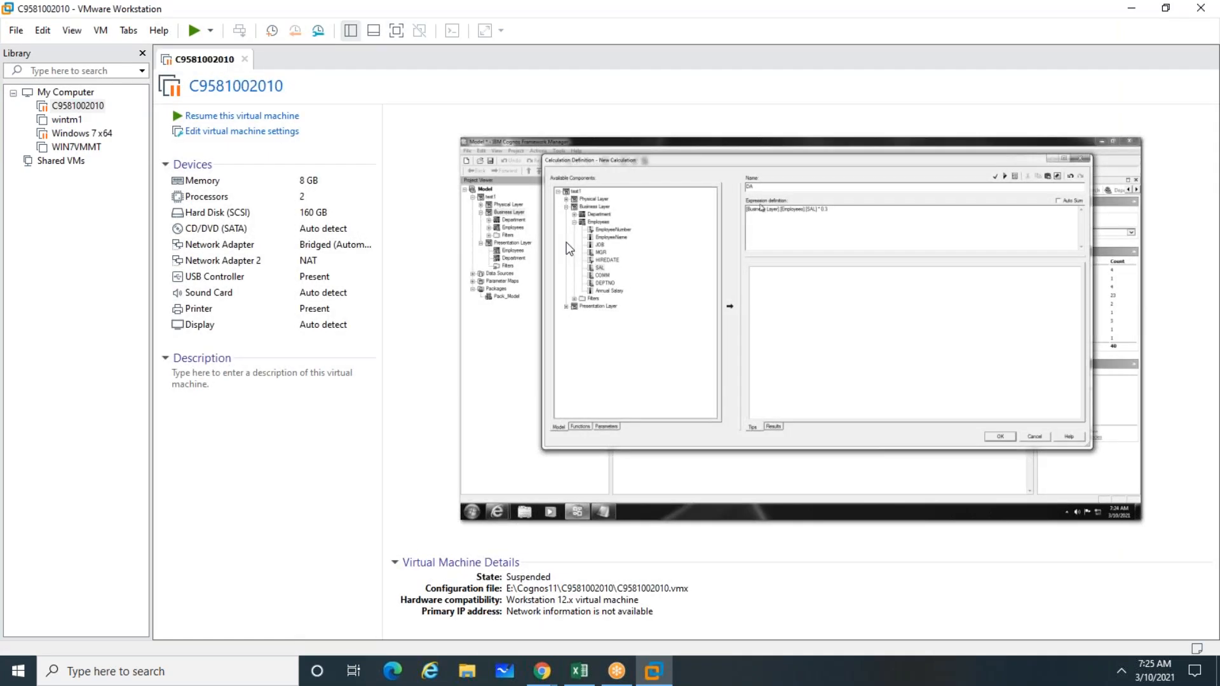
left_click(240, 117)
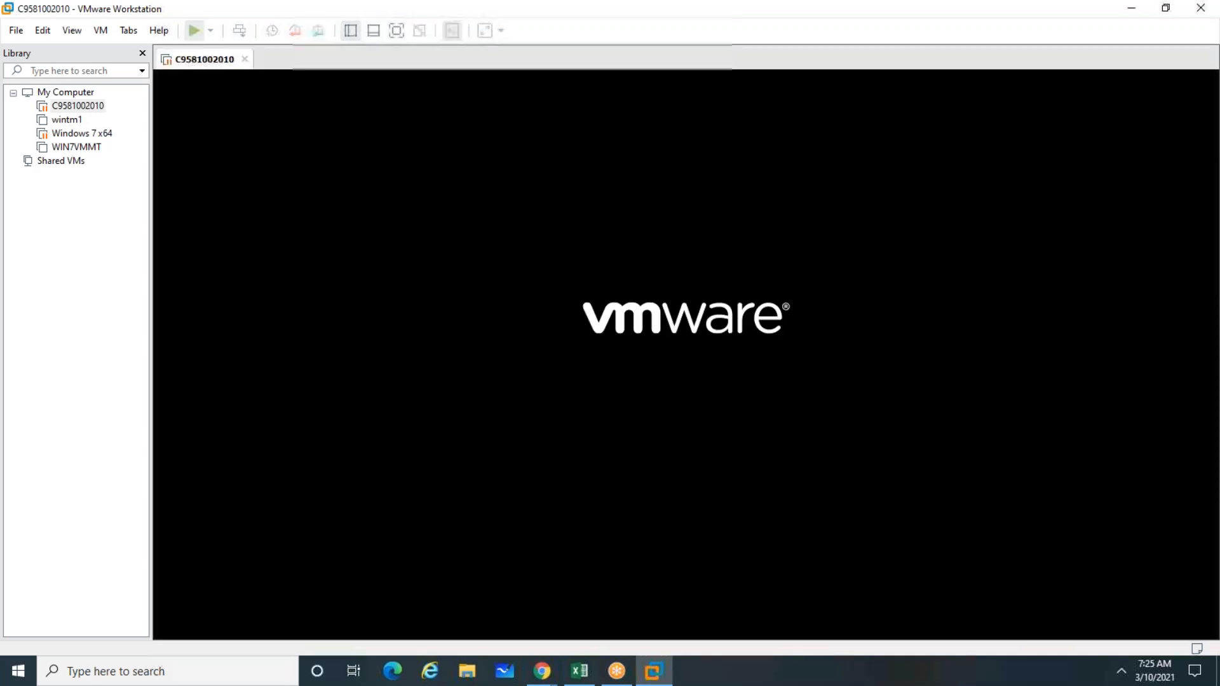
left_click(397, 31)
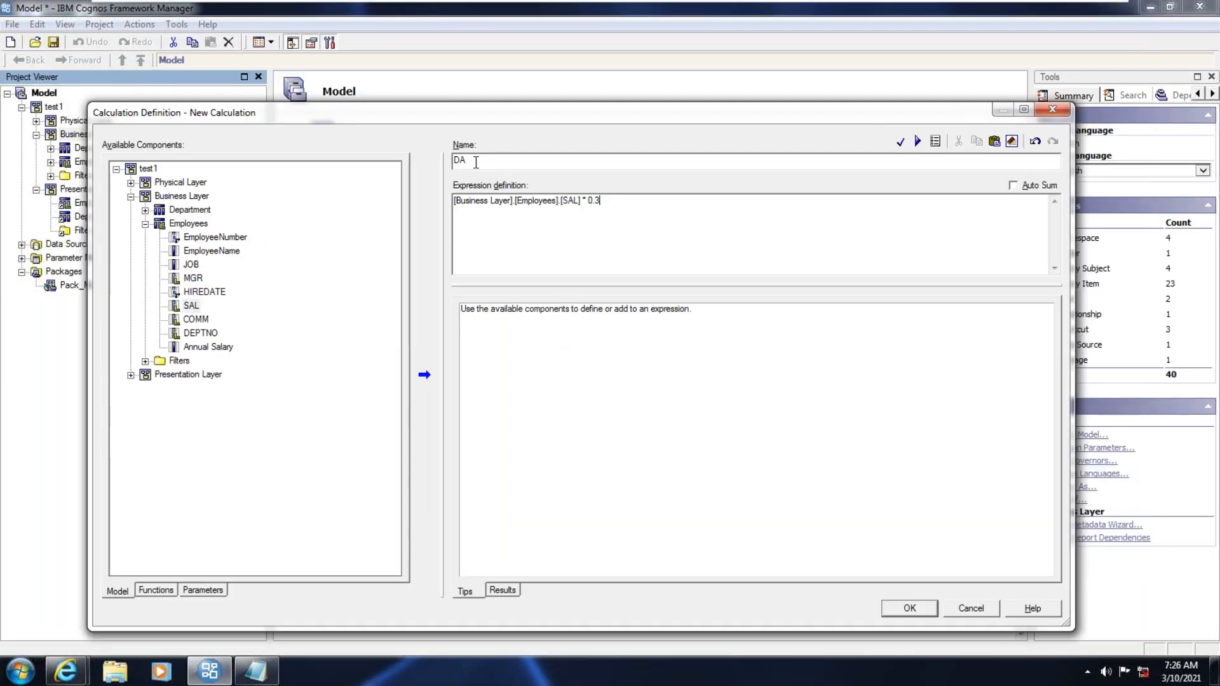
left_click(910, 609)
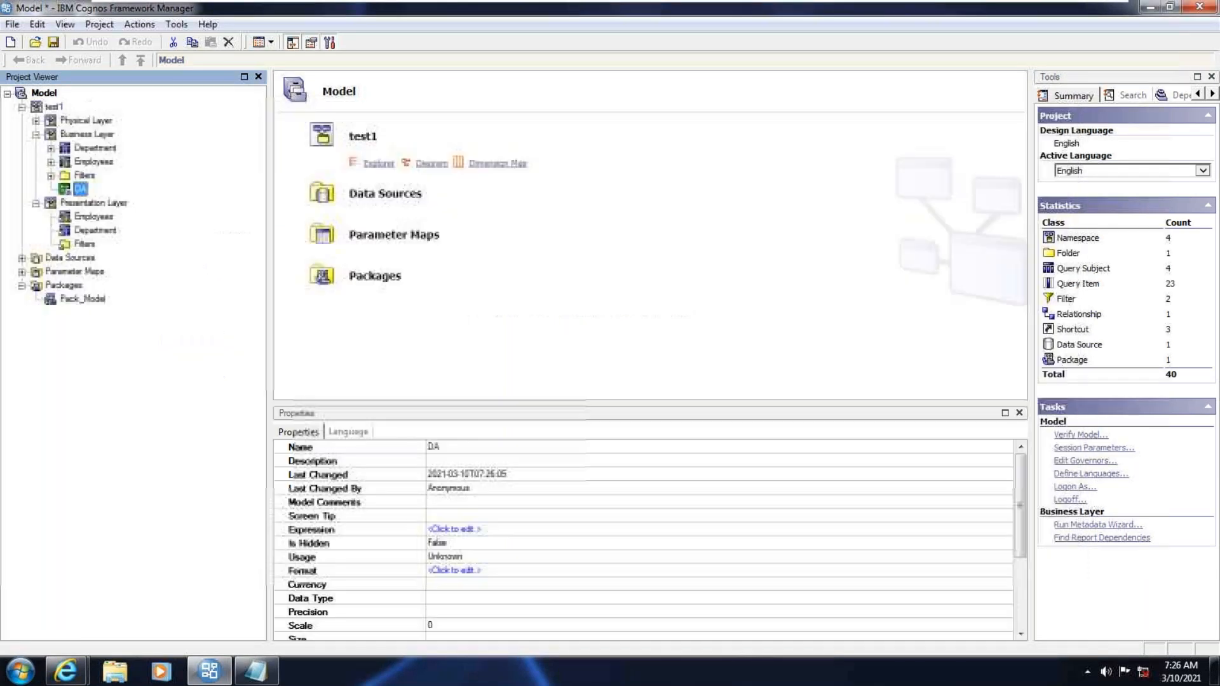
left_click(86, 135)
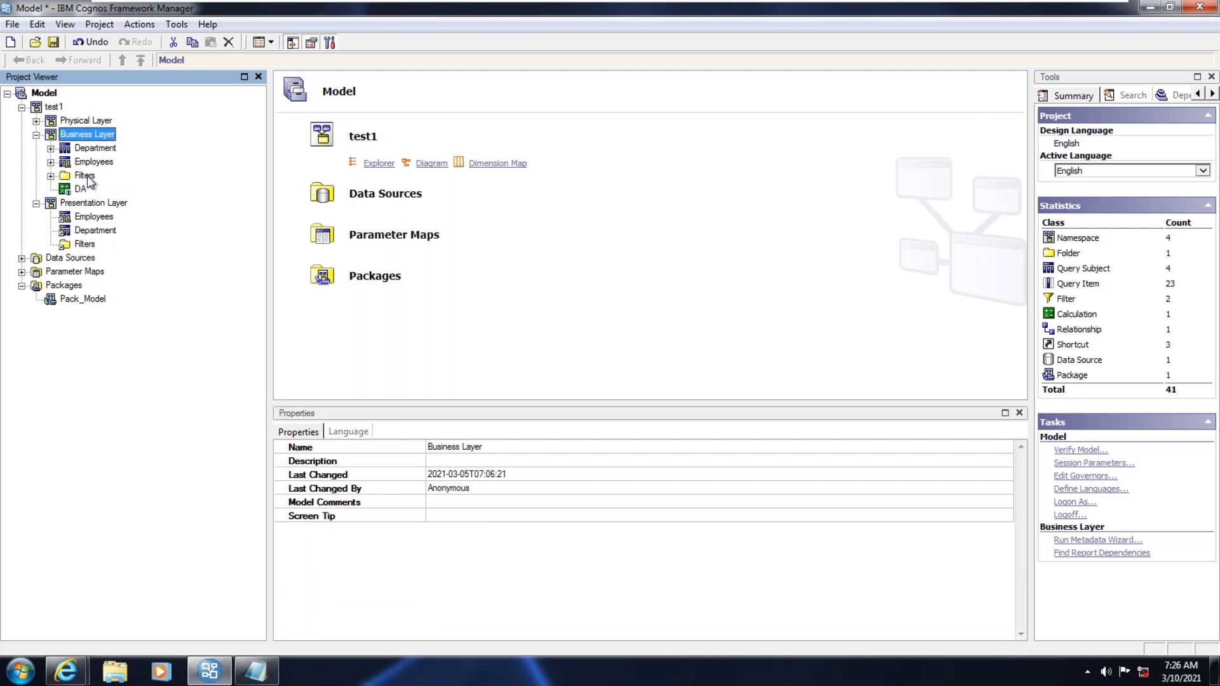
right_click(80, 134)
mouse_move(188, 143)
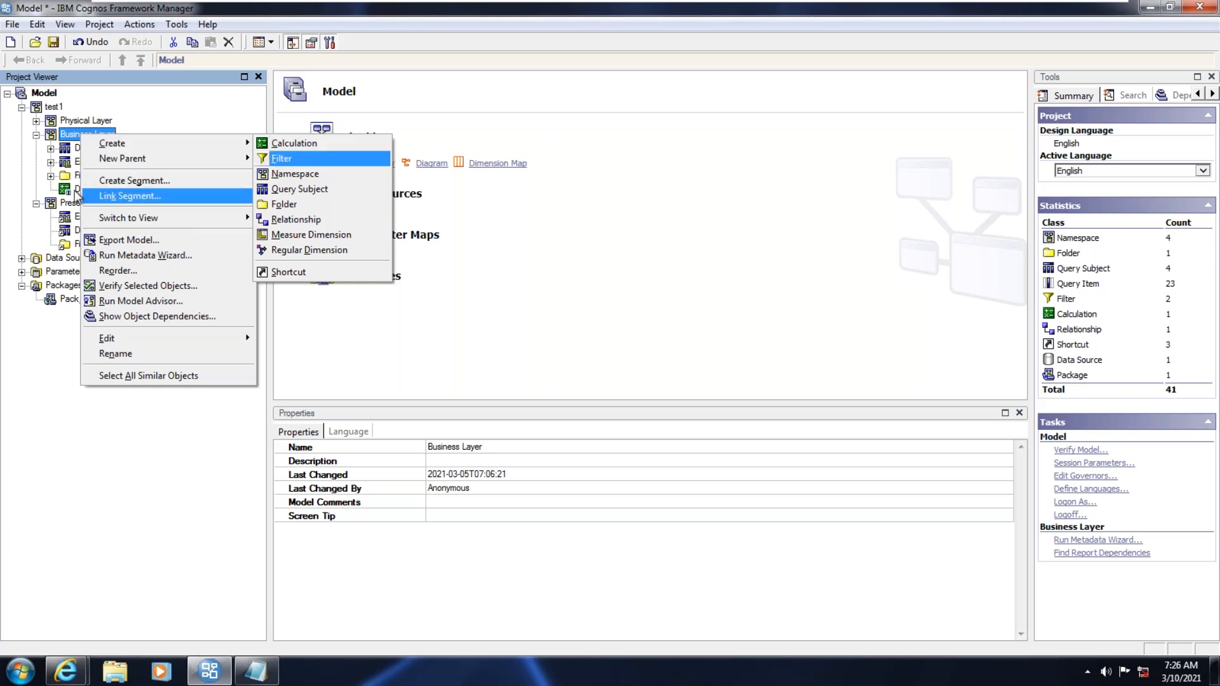
left_click(31, 173)
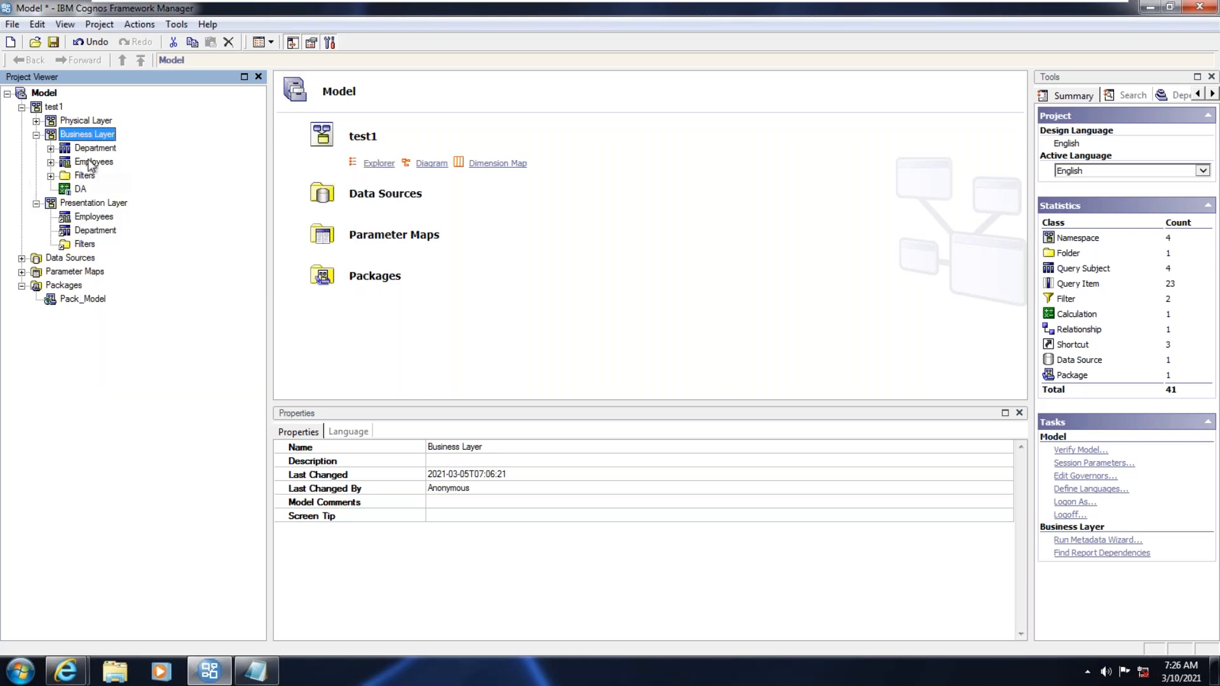
Create an empty folder named Calculations in the Business Layer namespace.
right_click(85, 137)
mouse_move(191, 141)
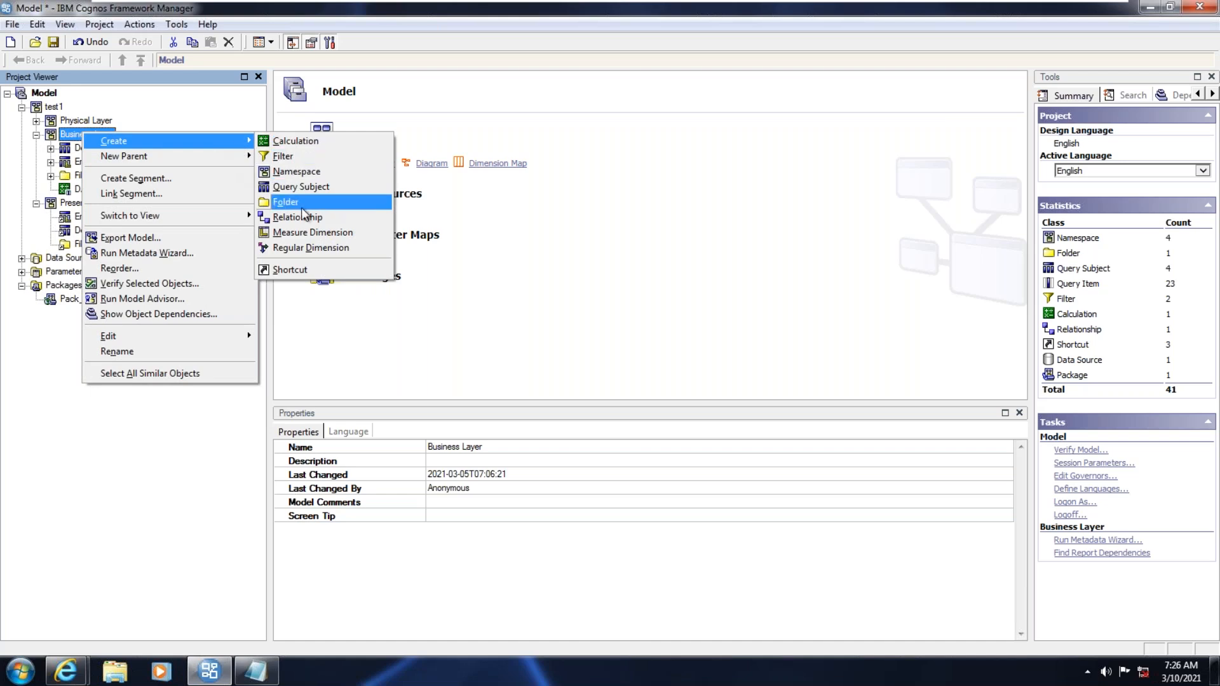
left_click(286, 202)
type("Calculations")
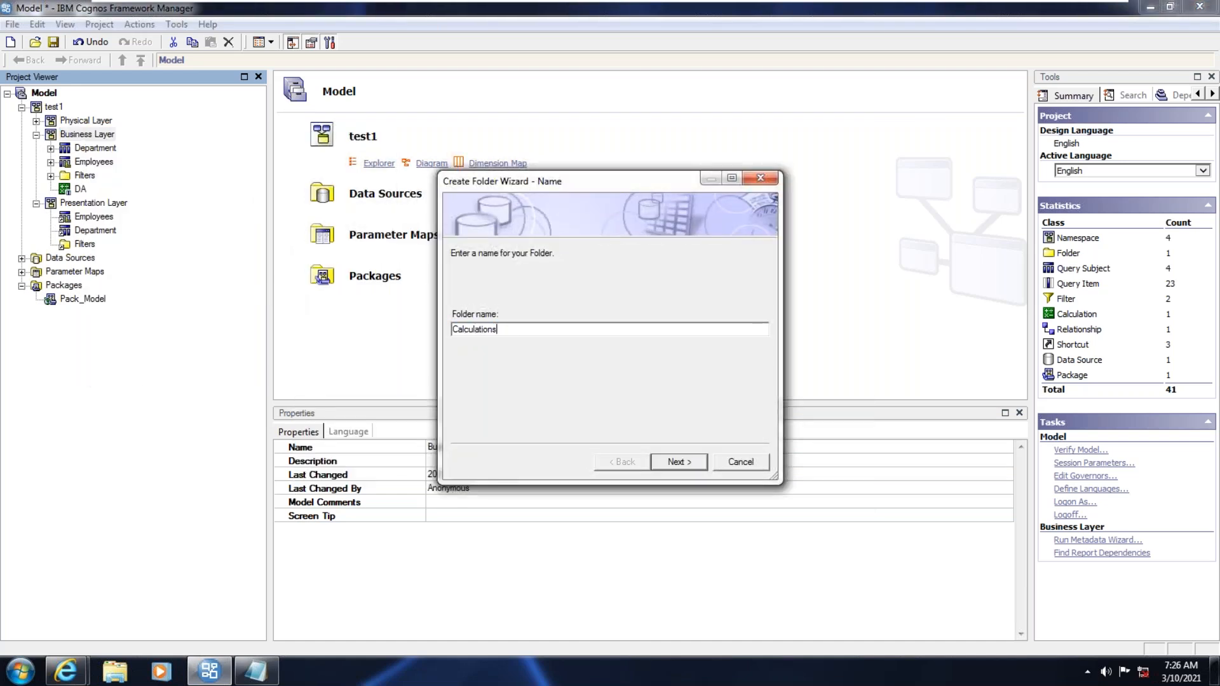
left_click(671, 461)
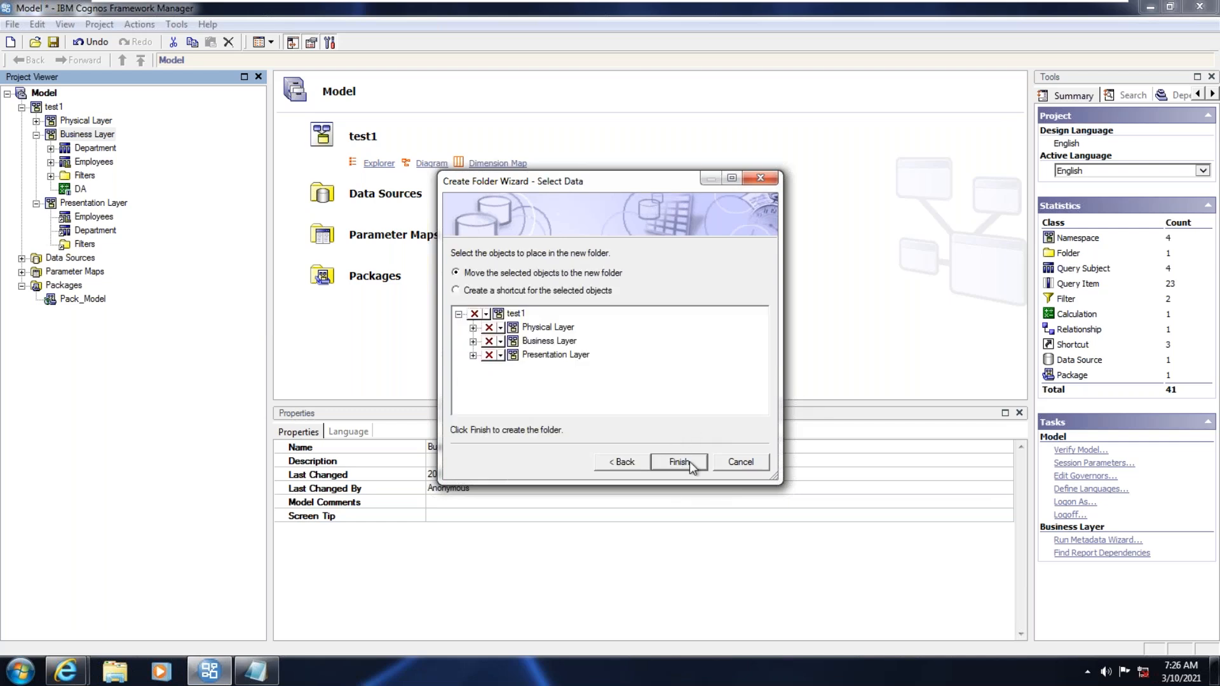
left_click(677, 462)
Move the DA calculation into the Calculations folder and collapse the folder.
left_click(81, 189)
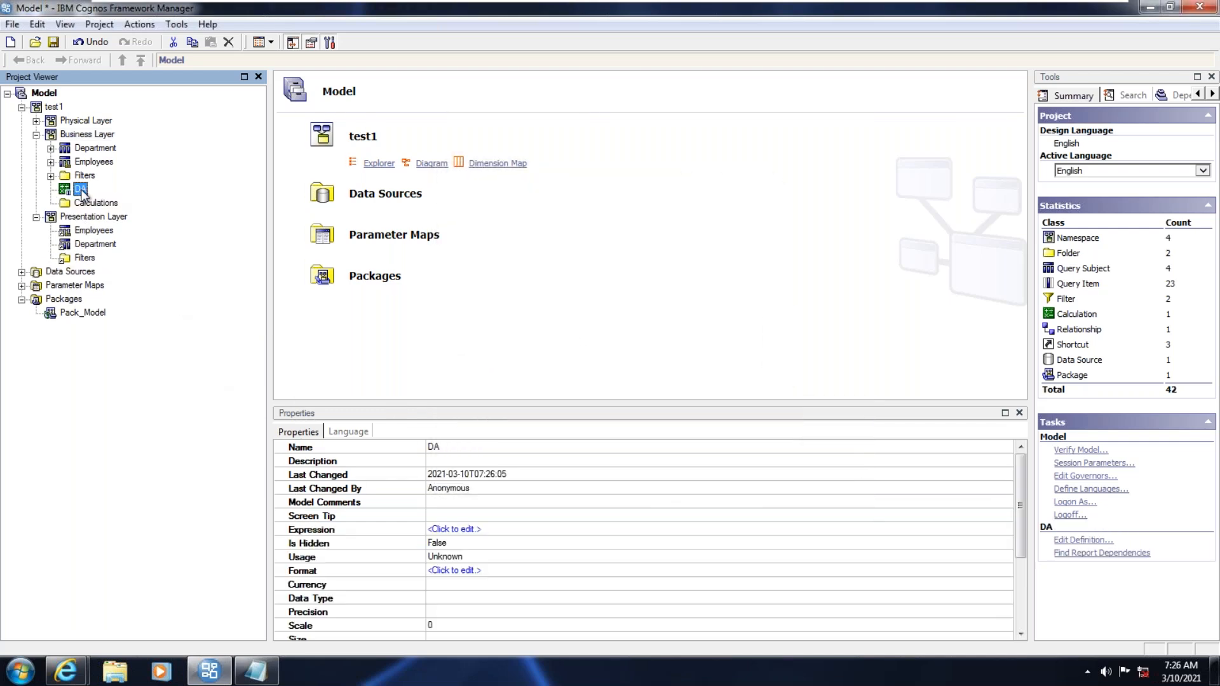
left_click_drag(77, 192, 97, 203)
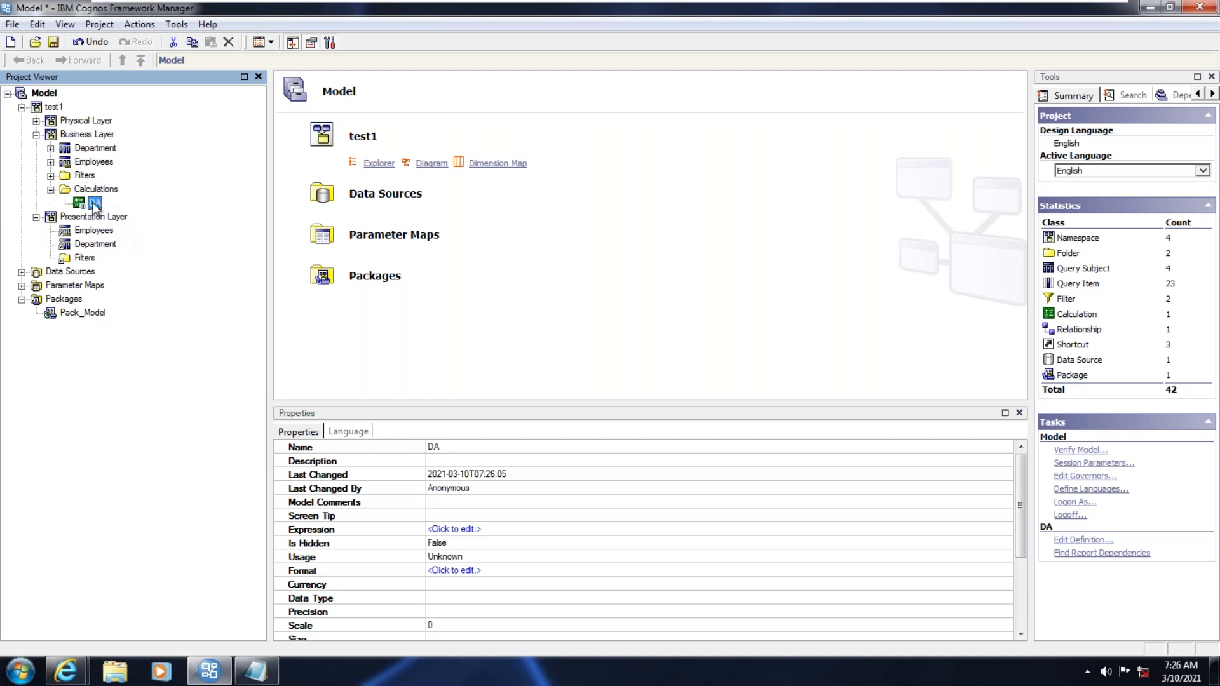
left_click(50, 190)
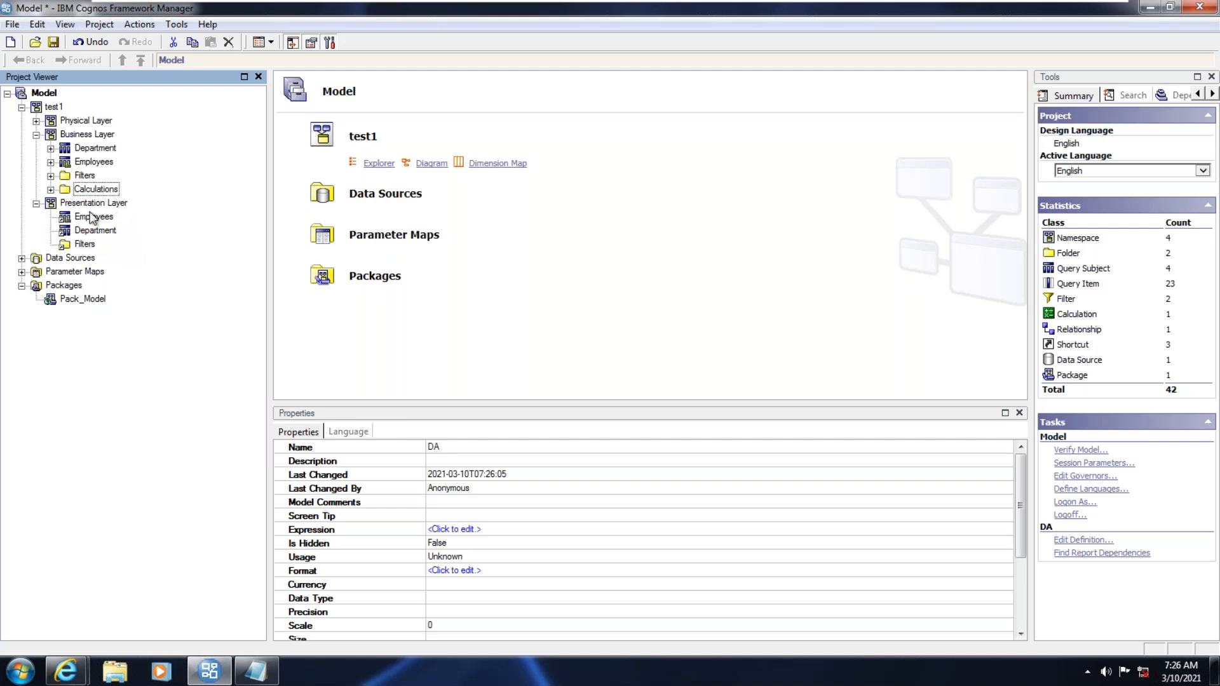
Create a shortcut to the Business Layer's Calculations folder and place it in the Presentation Layer namespace.
right_click(92, 192)
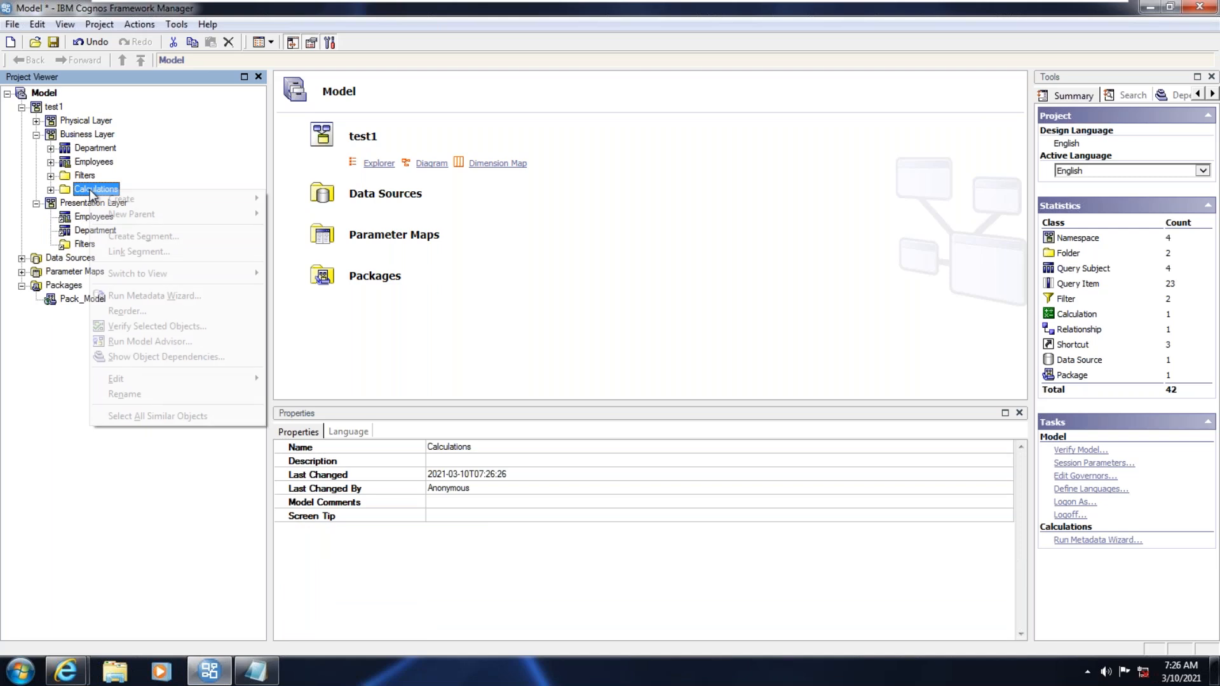
mouse_move(210, 199)
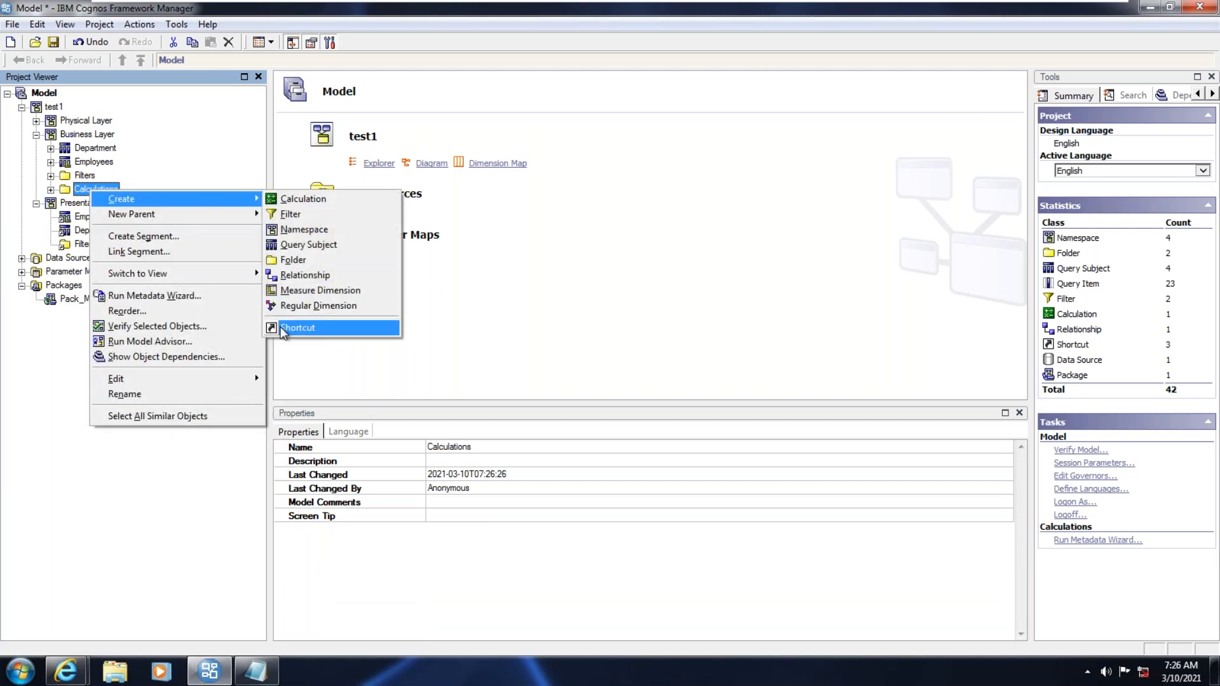
left_click(297, 327)
left_click_drag(89, 221, 88, 217)
Rename the new shortcut in the Presentation Layer to Calculations.
key("F2")
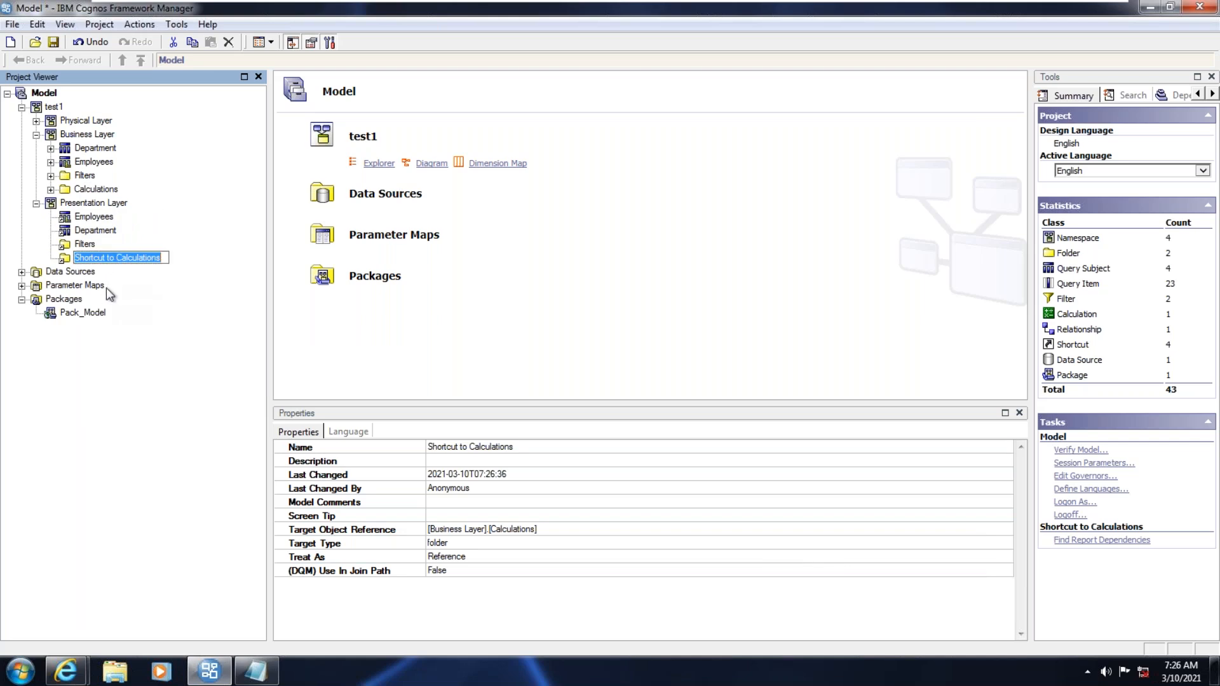
key("Home")
key("Delete")
key("Delete")
key("Delete")
key("Delete")
key("Delete")
key("Delete")
key("Delete")
key("Delete")
key("Delete")
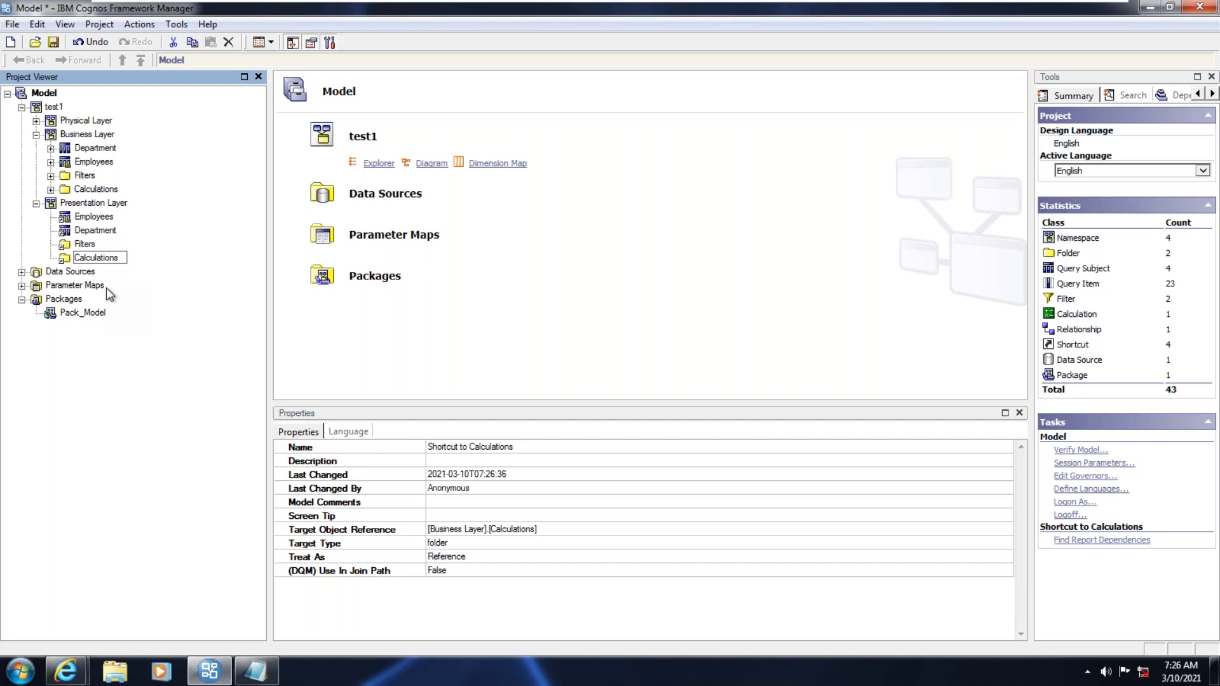
right_click(110, 395)
left_click(96, 377)
Publish the Pack_Model package as an additional model version with default wizard settings and close the verification results.
right_click(75, 313)
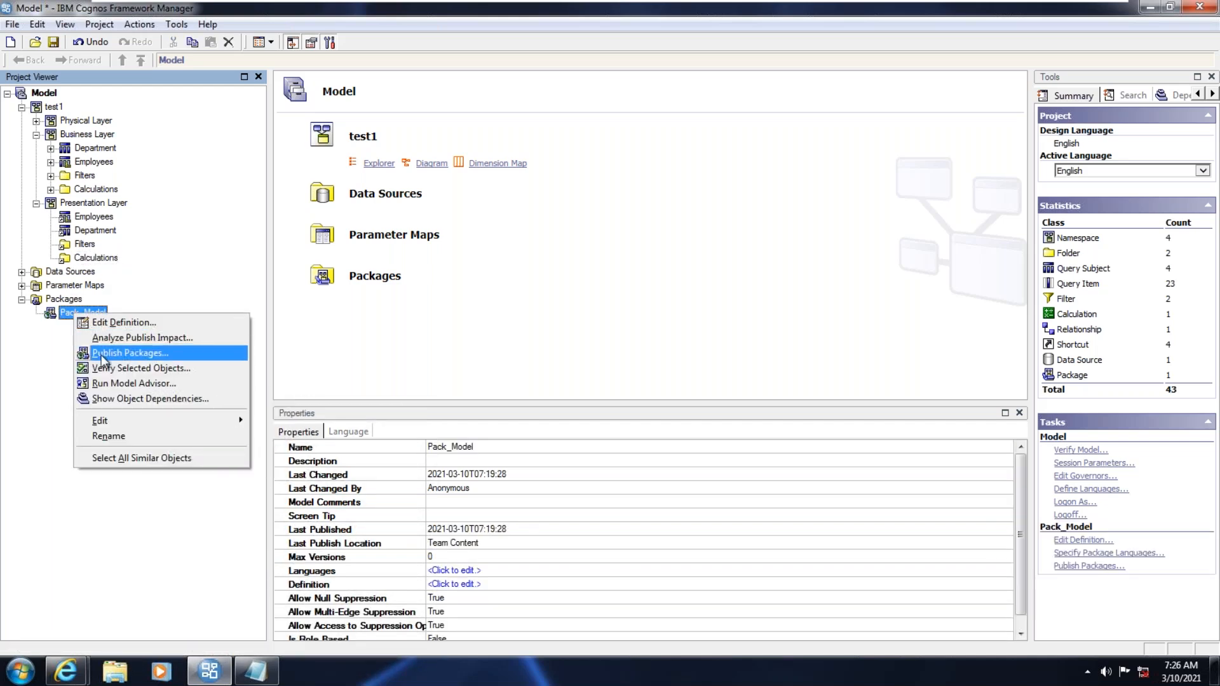
left_click(102, 354)
left_click(779, 502)
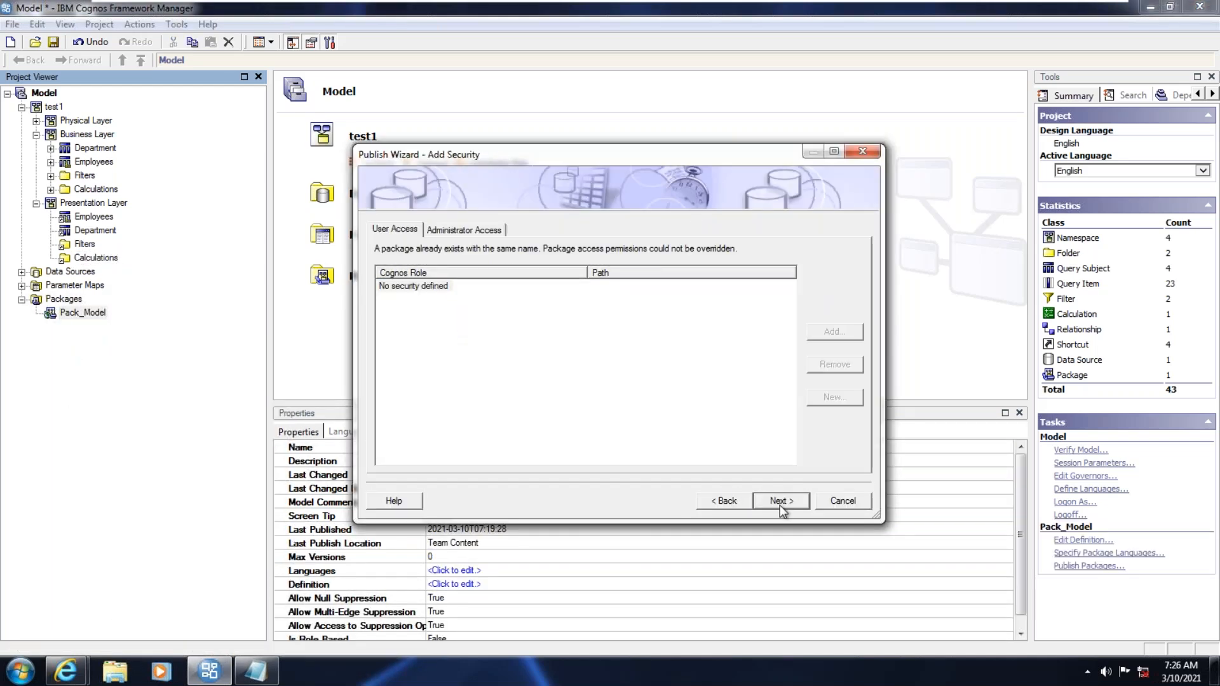
left_click(780, 504)
left_click(778, 501)
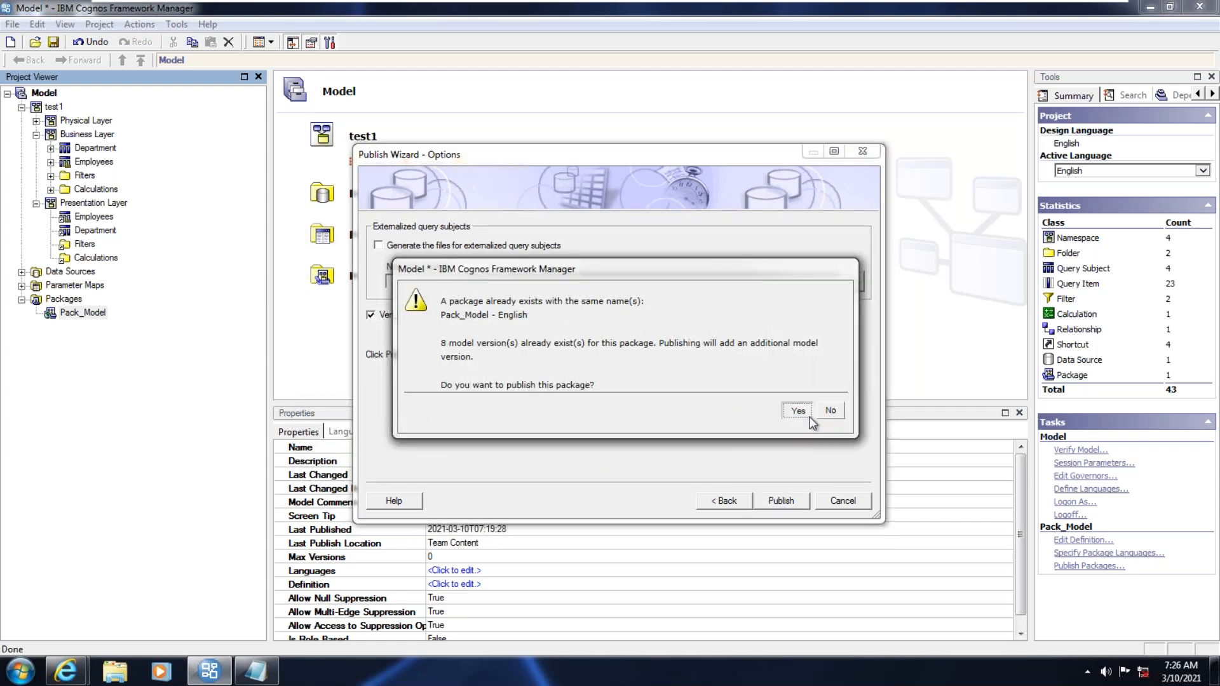
left_click(807, 415)
left_click(780, 501)
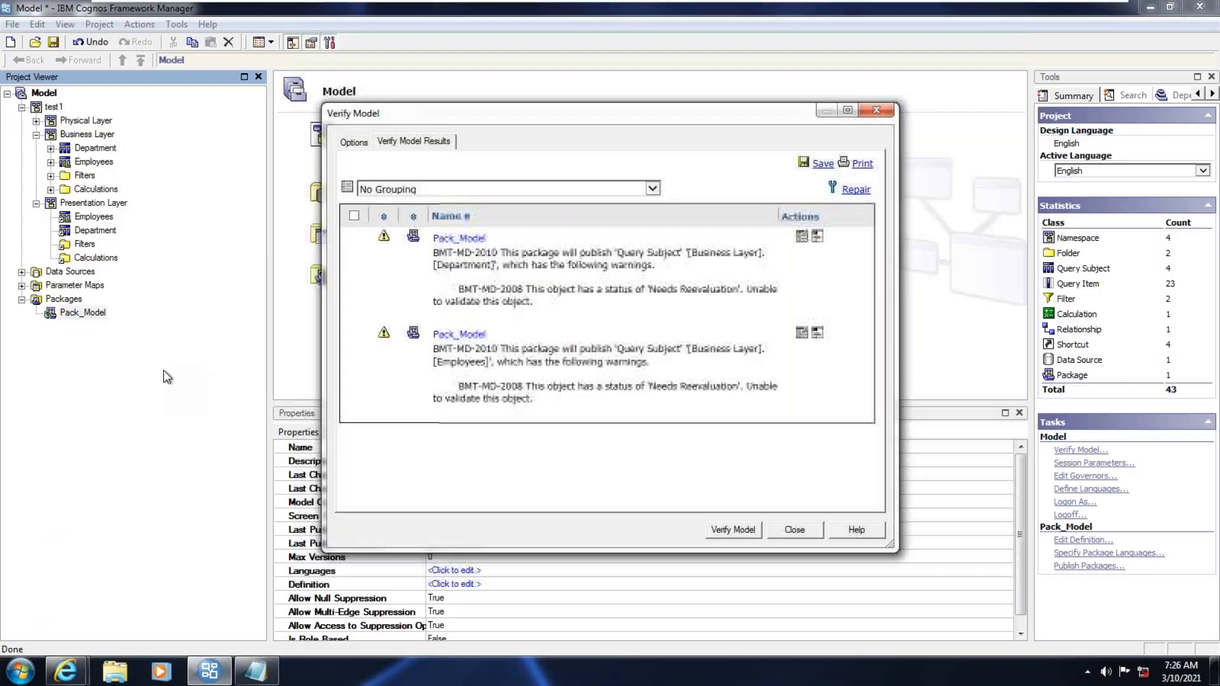
left_click(792, 526)
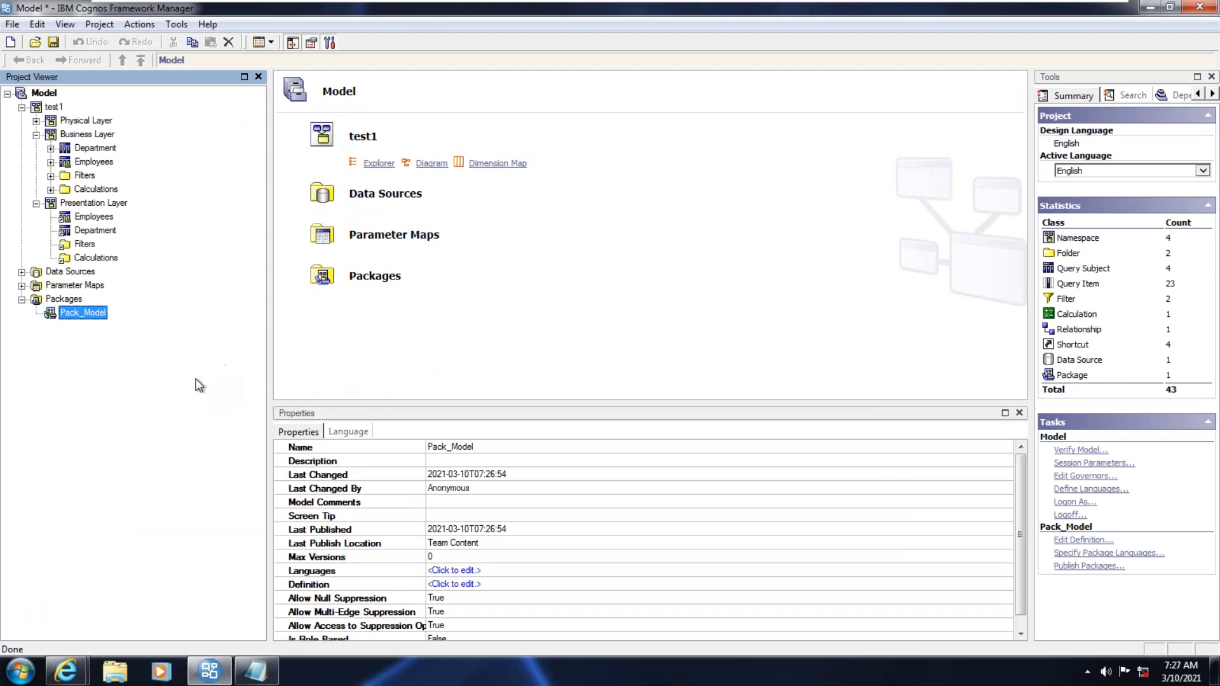
Switch to the report in Internet Explorer, refresh Pack_Model in the data source tree, and expand the Presentation Layer.
left_click(65, 671)
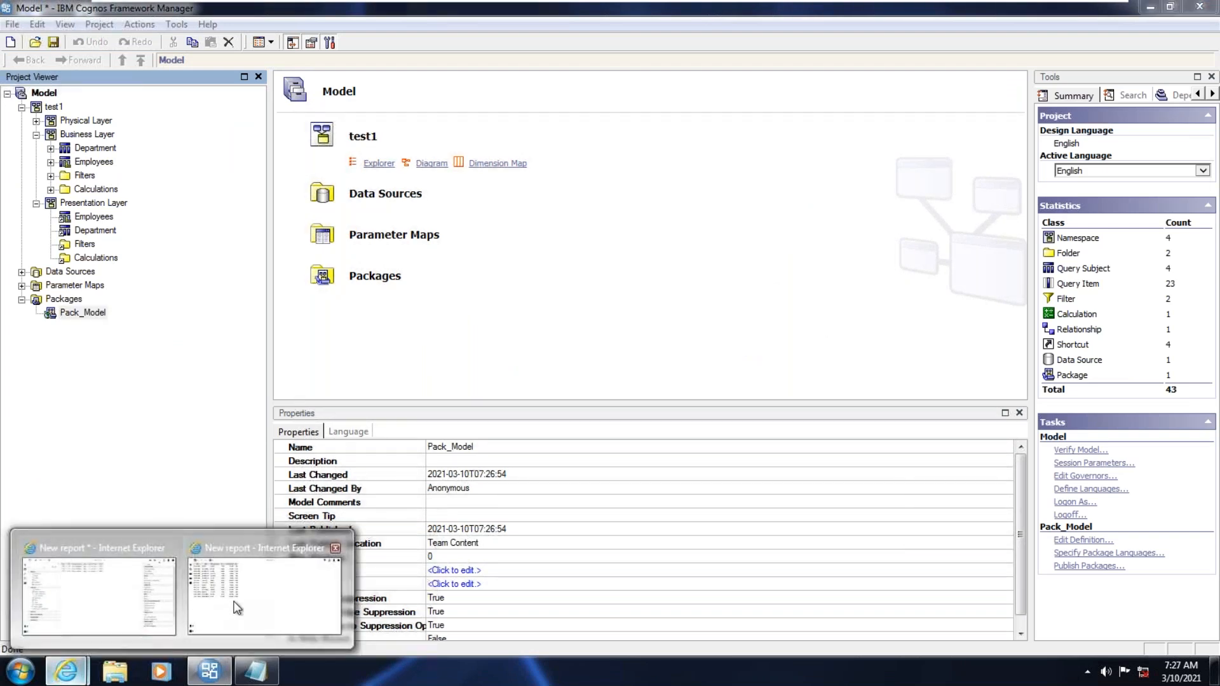
left_click(228, 602)
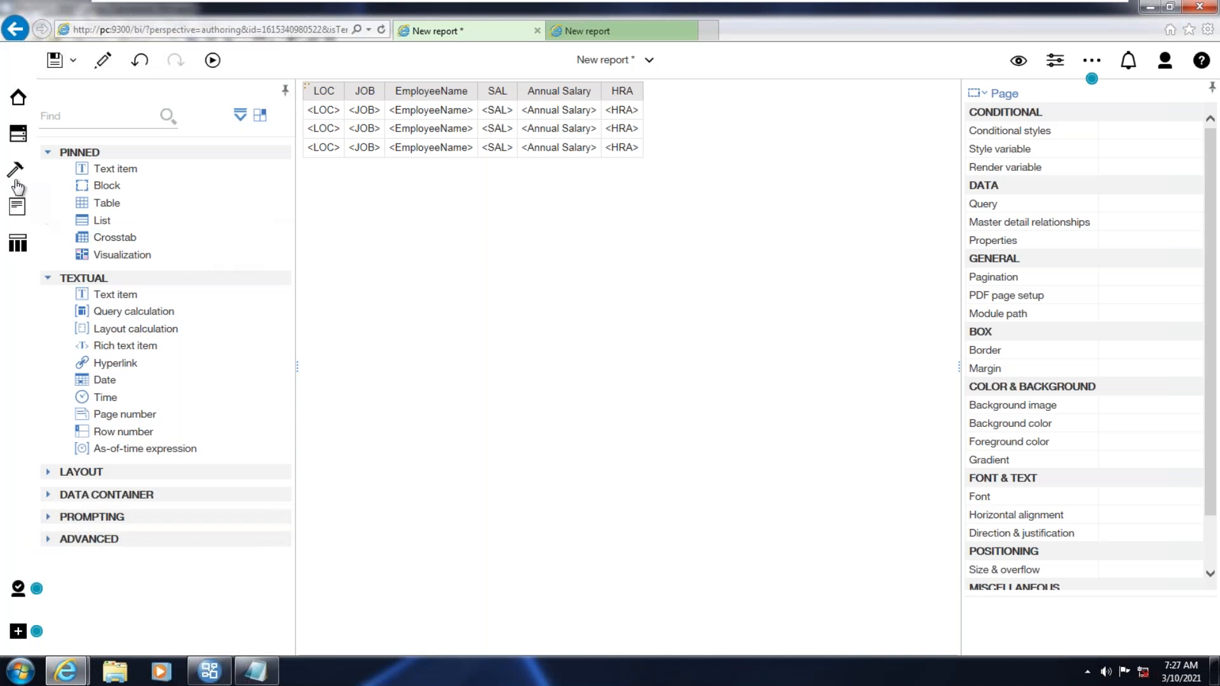
left_click(17, 171)
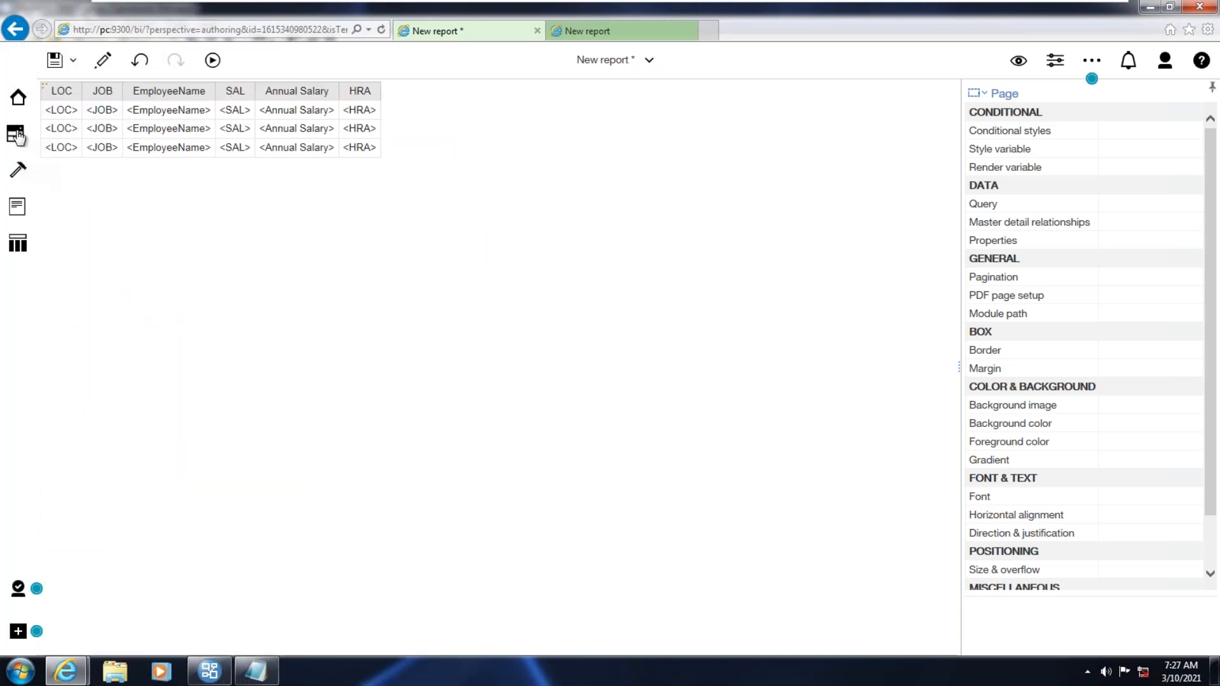
left_click(16, 134)
left_click(62, 112)
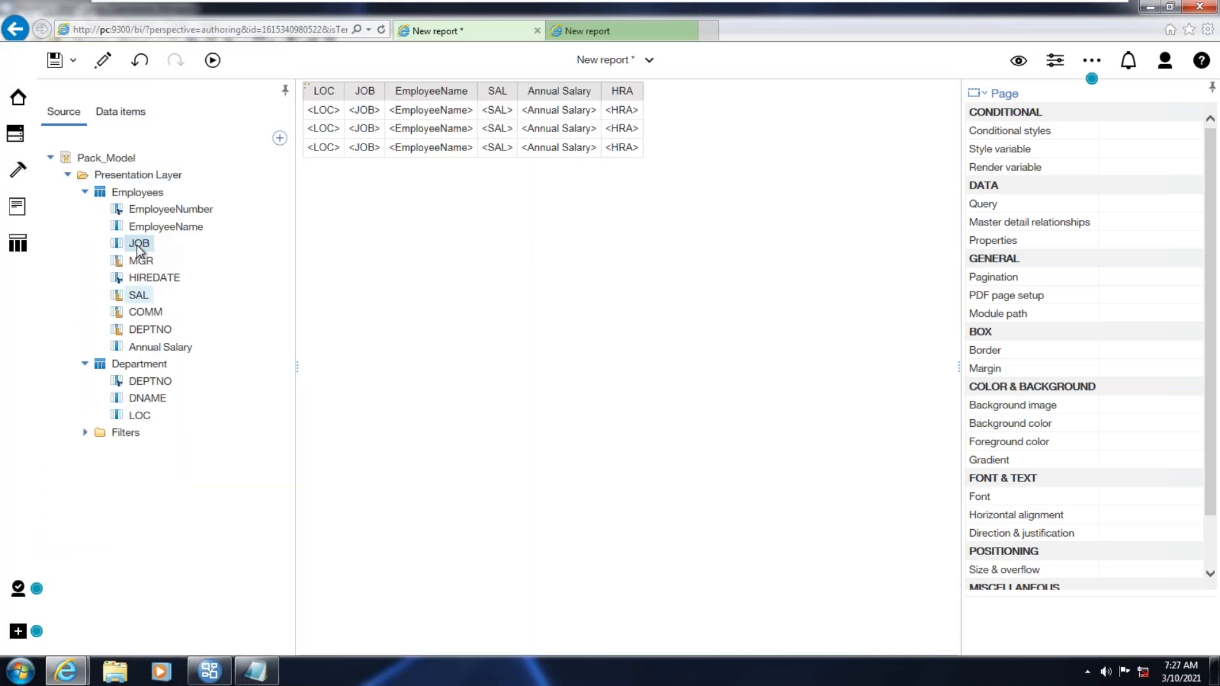
right_click(110, 159)
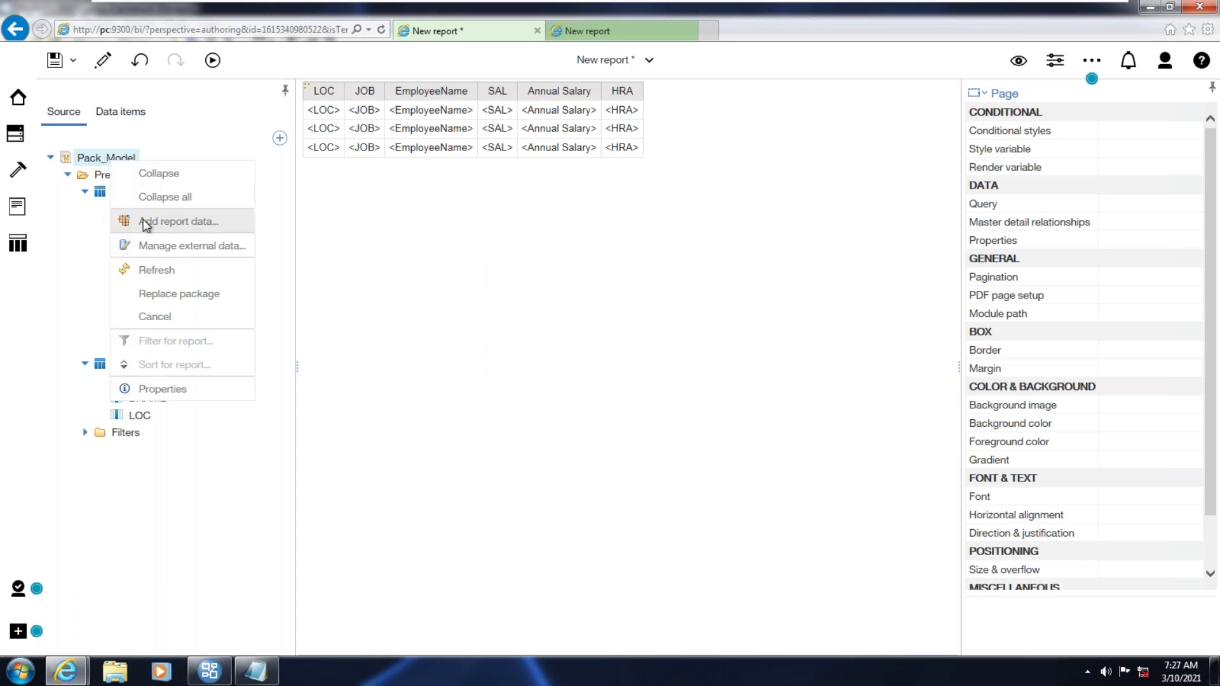
left_click(155, 270)
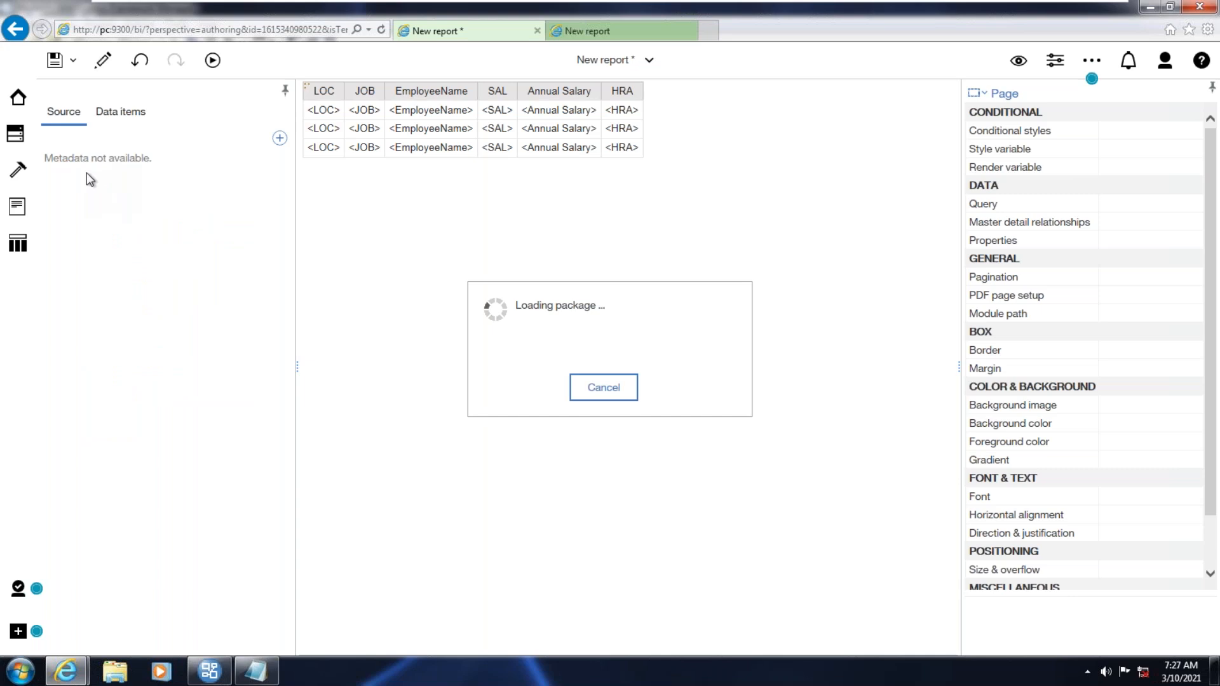
left_click(68, 174)
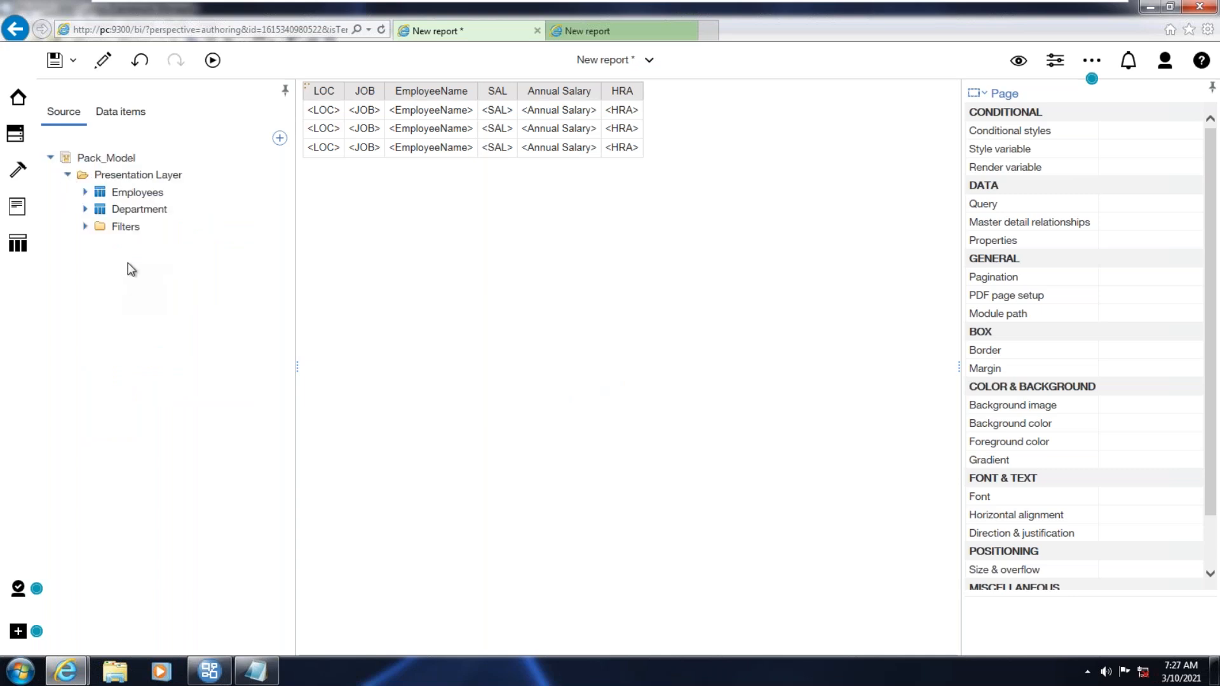
Replace the report's package with Pack_Model from Team content and expand its Presentation Layer and Filters folders.
right_click(97, 159)
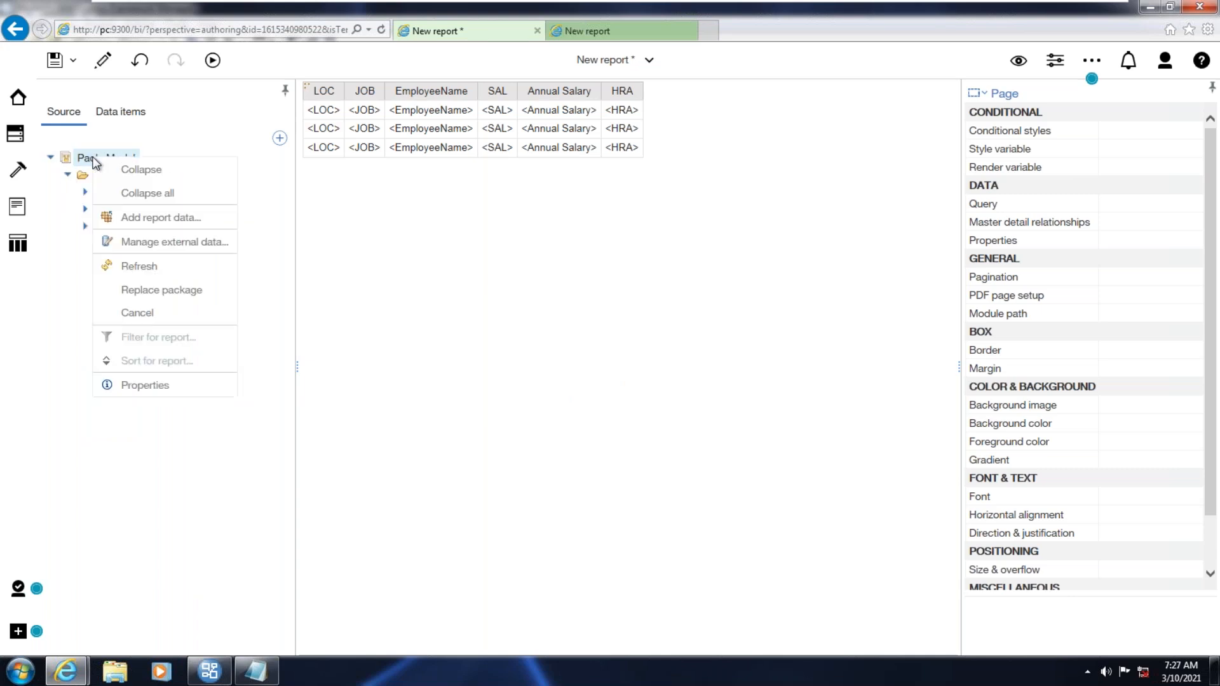
left_click(161, 291)
key("Return")
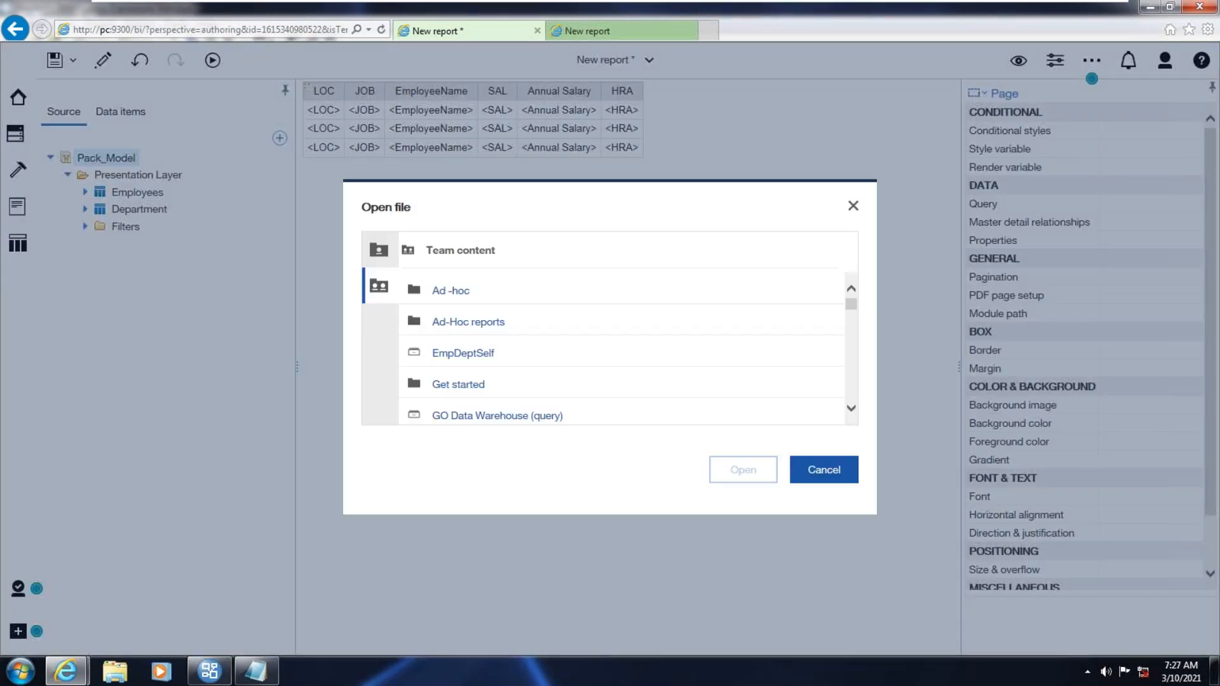
scroll(591, 356, "down", 3)
scroll(555, 367, "down", 10)
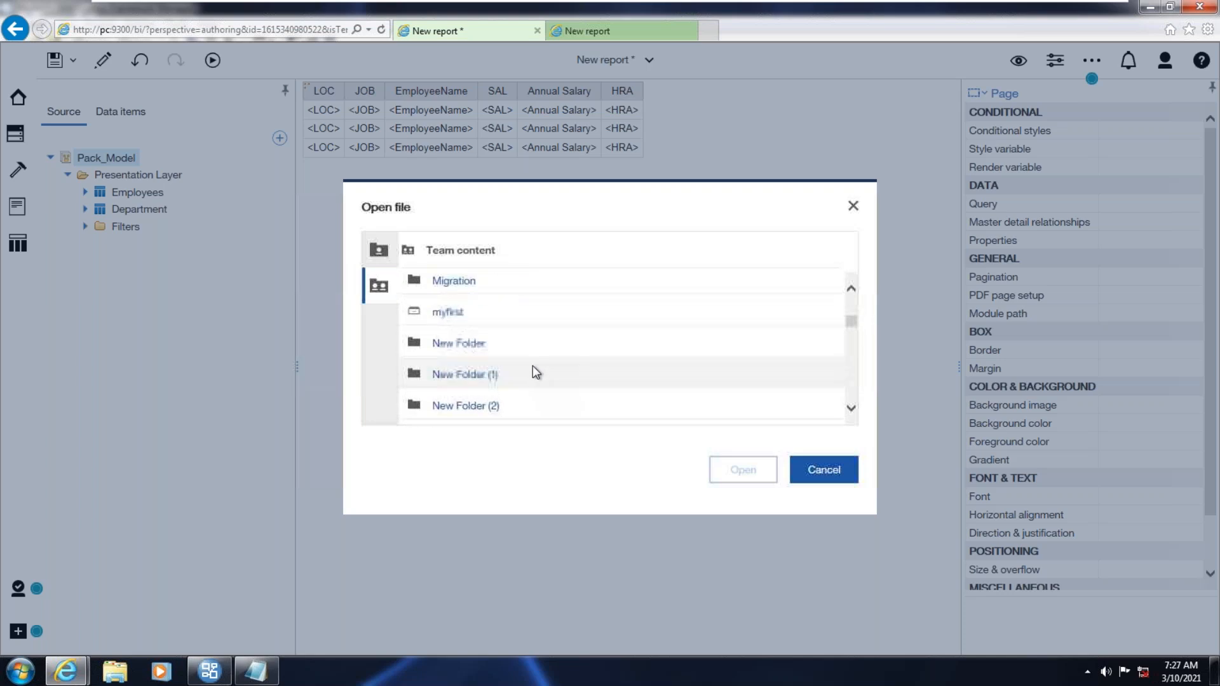
scroll(530, 373, "down", 8)
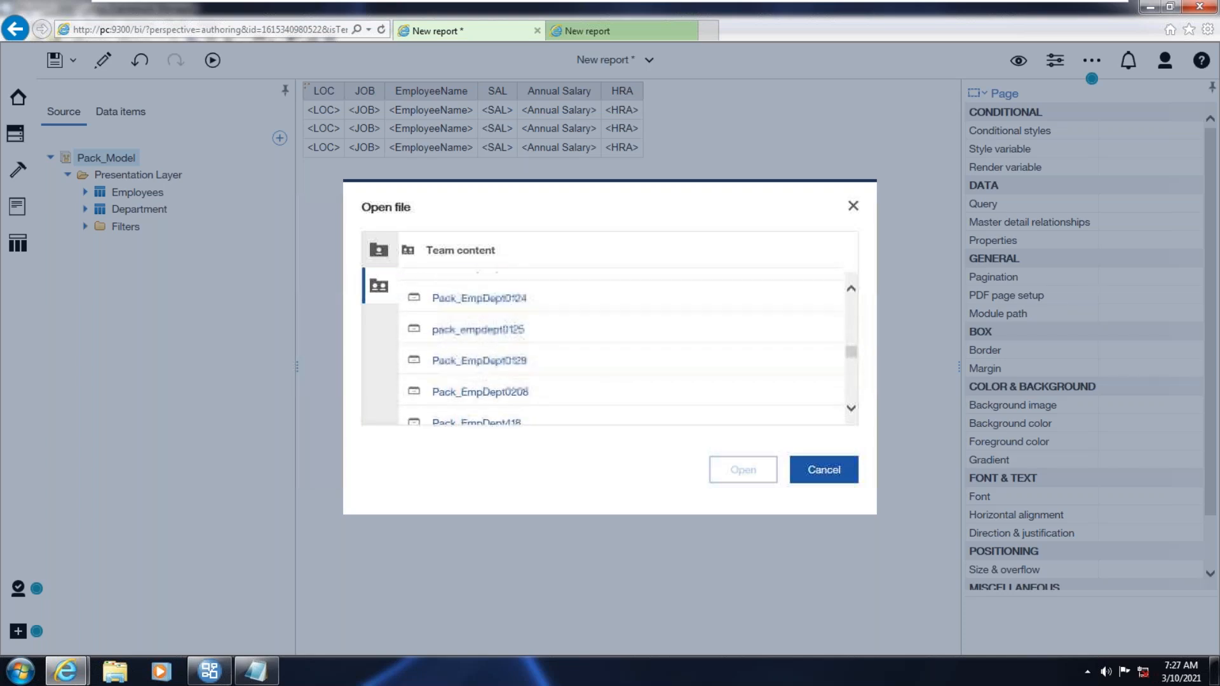
left_click(461, 319)
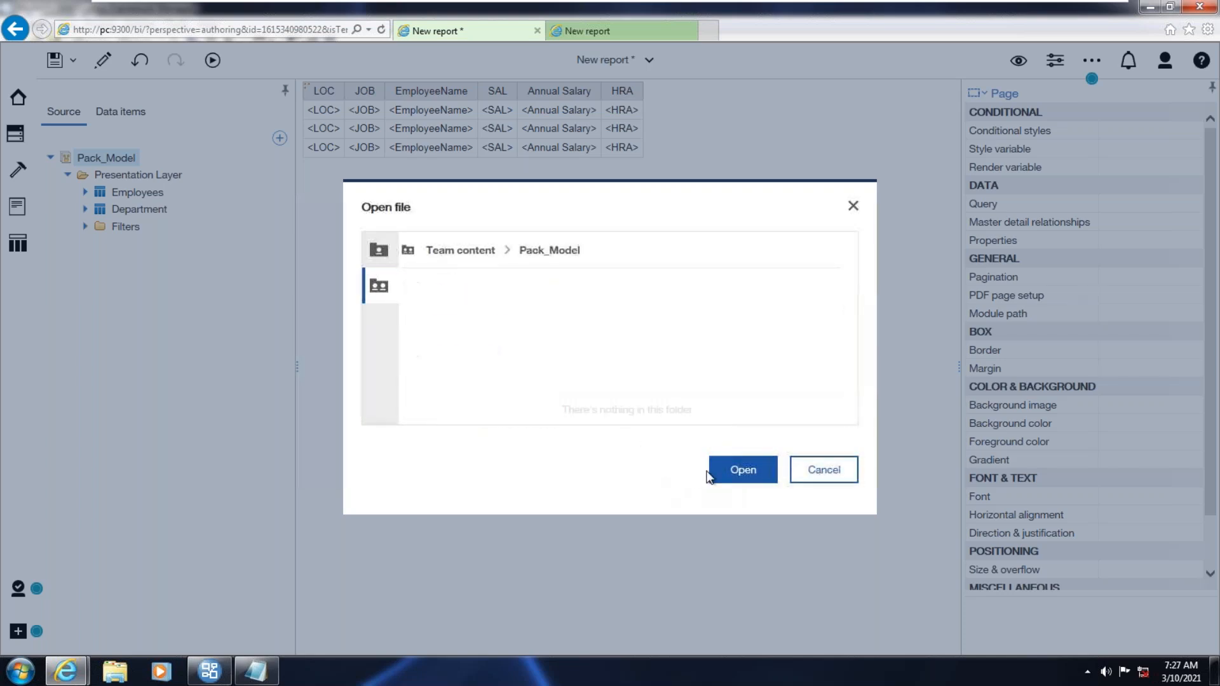
left_click(743, 469)
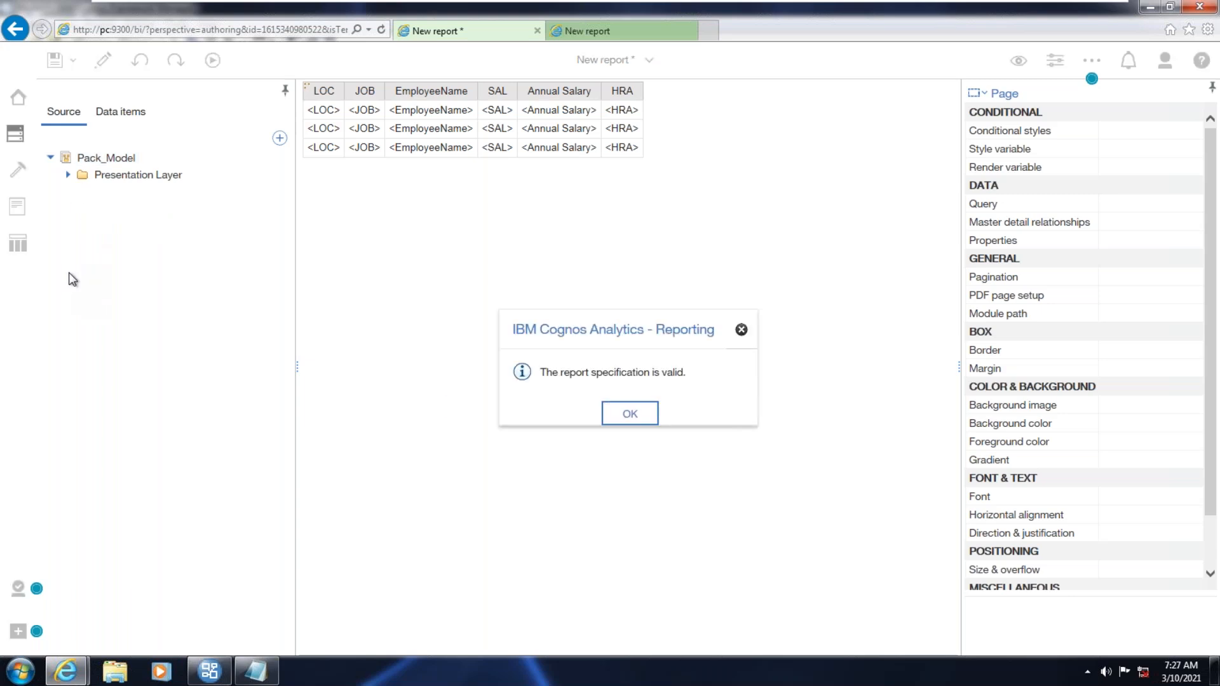
left_click(644, 424)
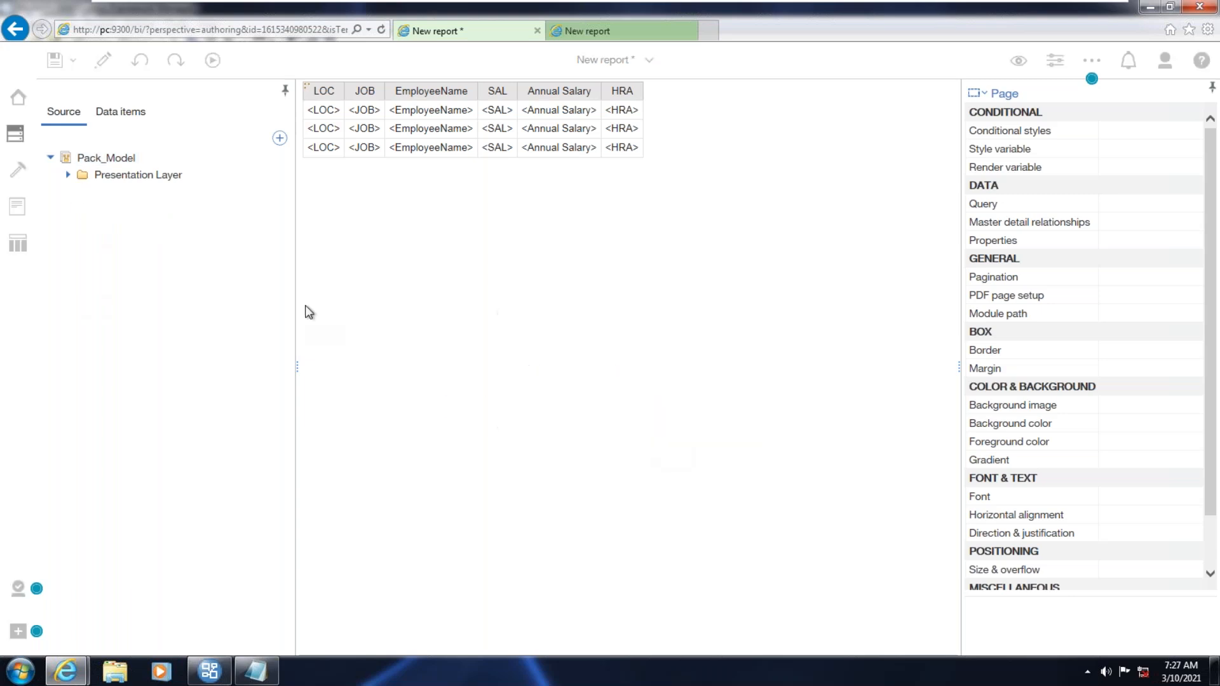
left_click(68, 176)
left_click(85, 227)
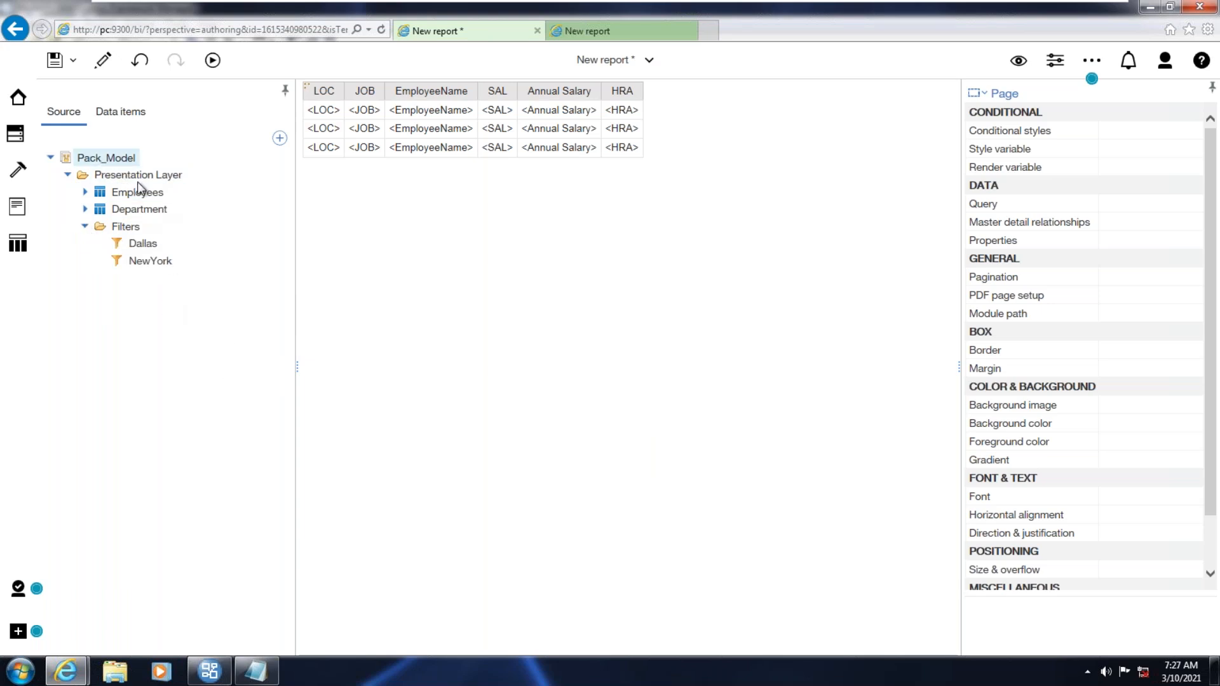
Check the model in Framework Manager, repeat the replacement of the report's package with Pack_Model, and expand Filters again.
left_click(212, 672)
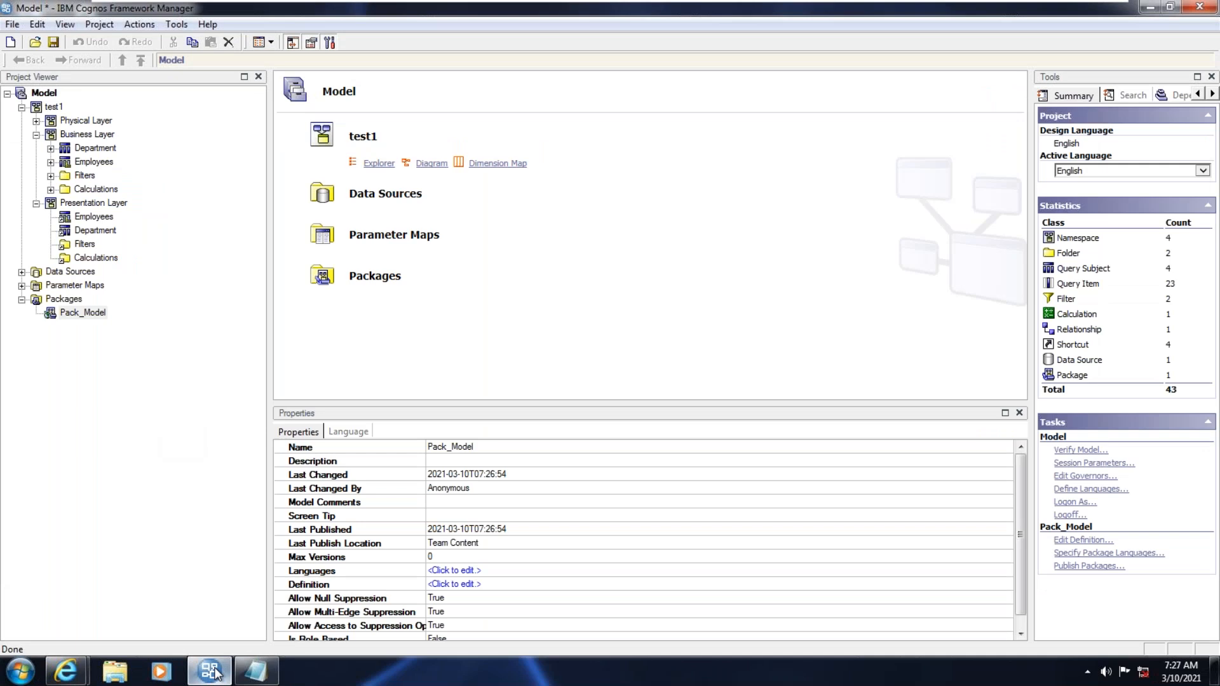
left_click(214, 672)
right_click(97, 155)
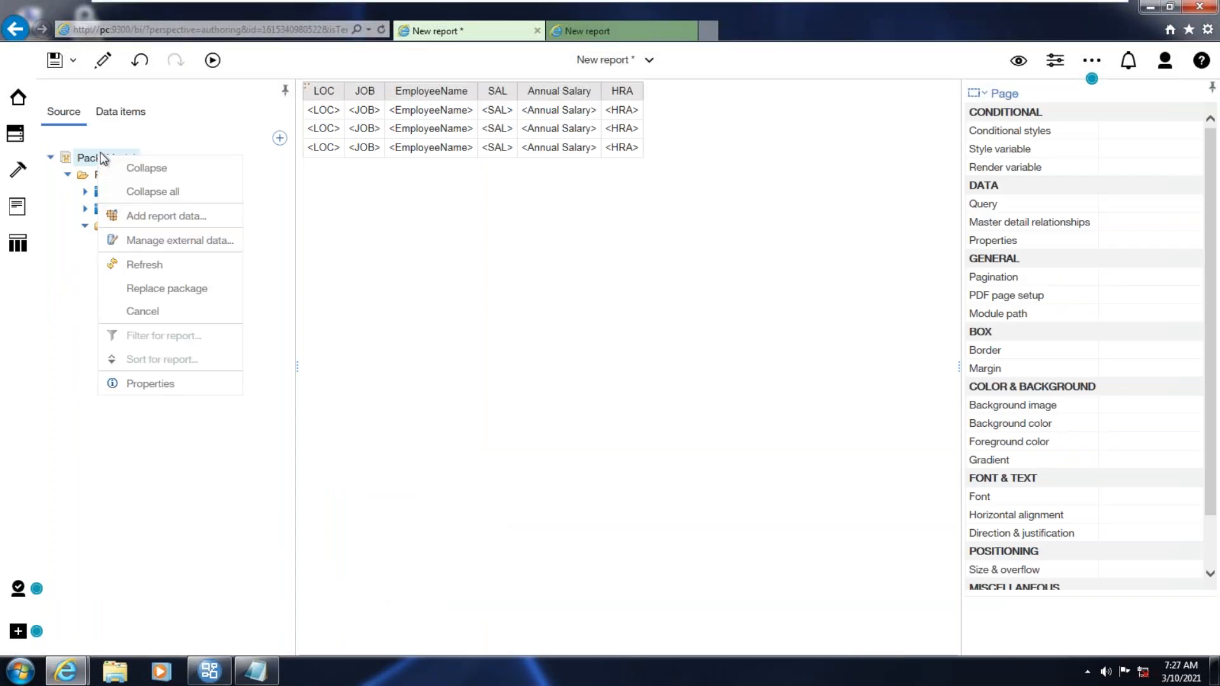
left_click(155, 286)
left_click(584, 416)
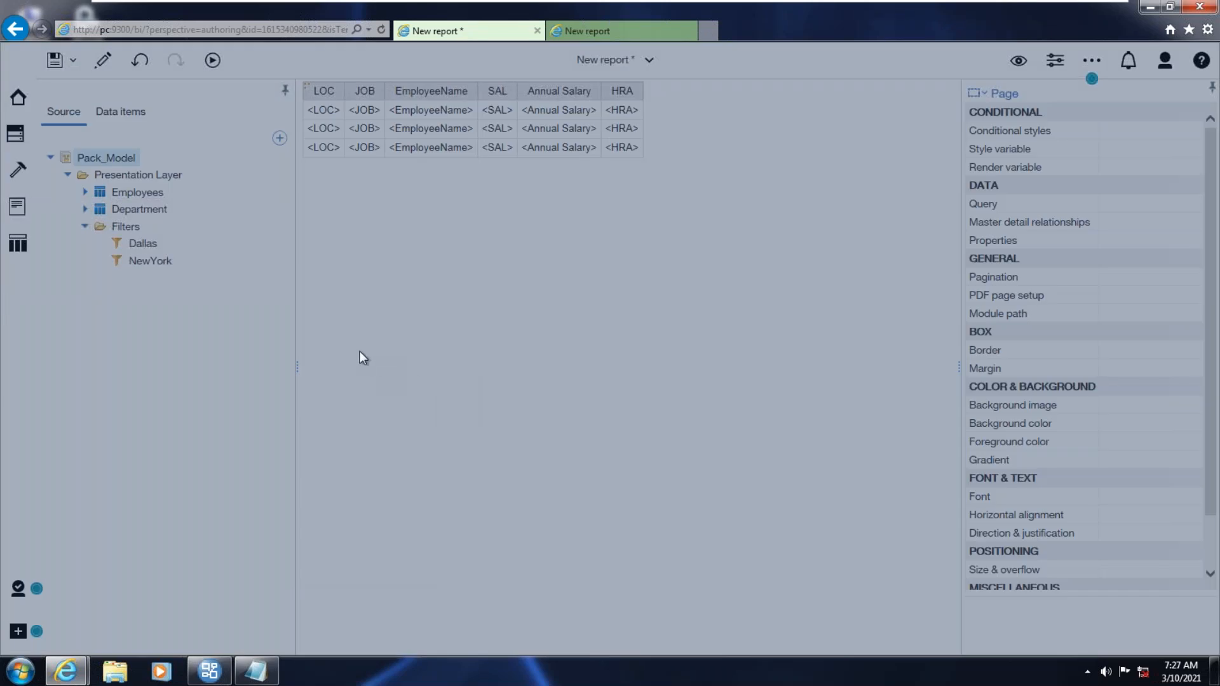
scroll(490, 318, "down", 2)
left_click(836, 489)
right_click(98, 156)
left_click(116, 265)
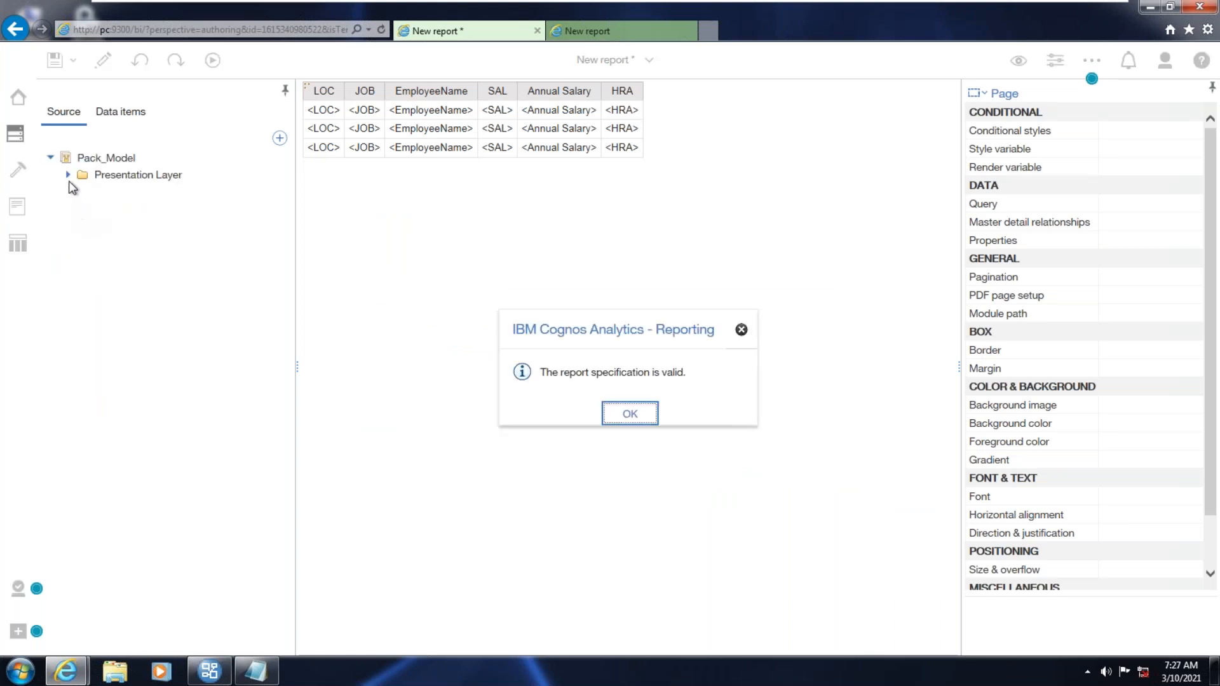
left_click(630, 413)
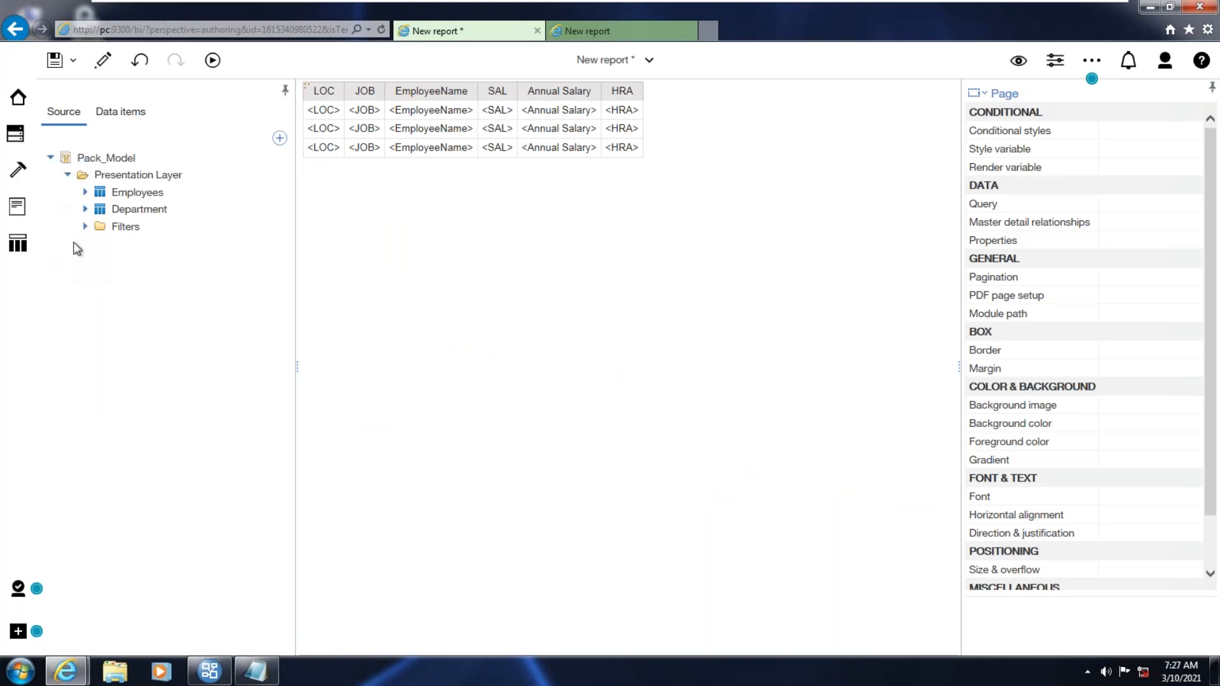
left_click(86, 226)
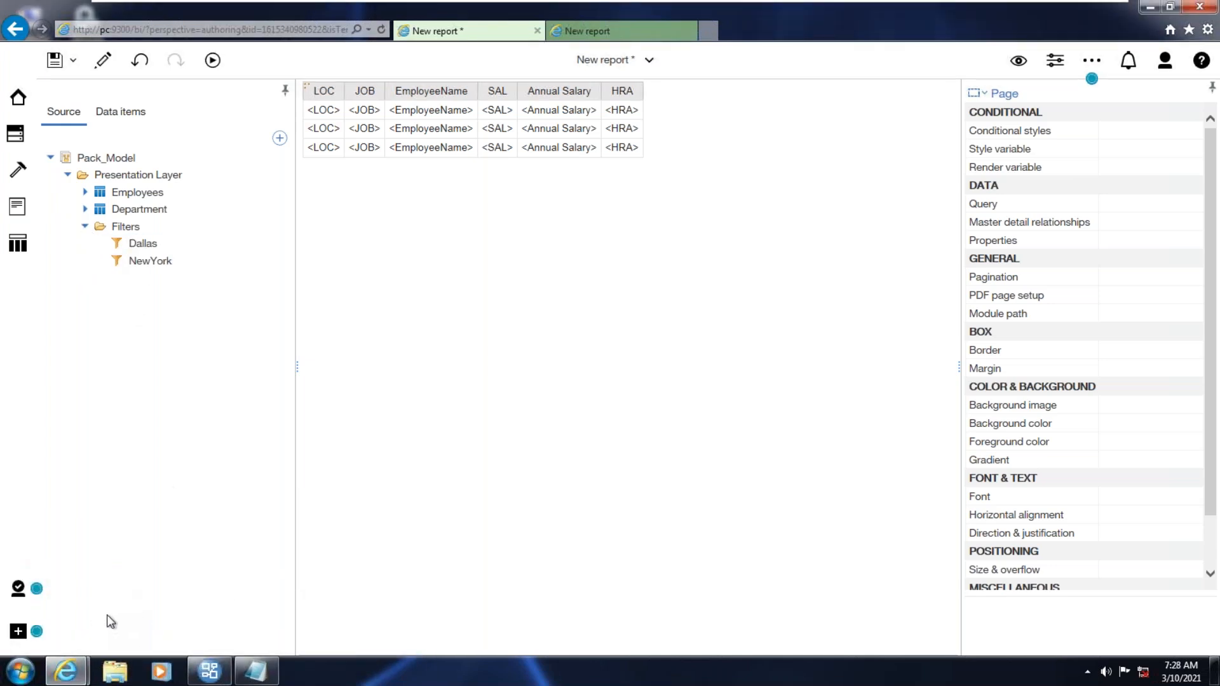
Compare the report output and the Calculations shortcut in Framework Manager with the report's source tree.
mouse_move(66, 672)
left_click(212, 599)
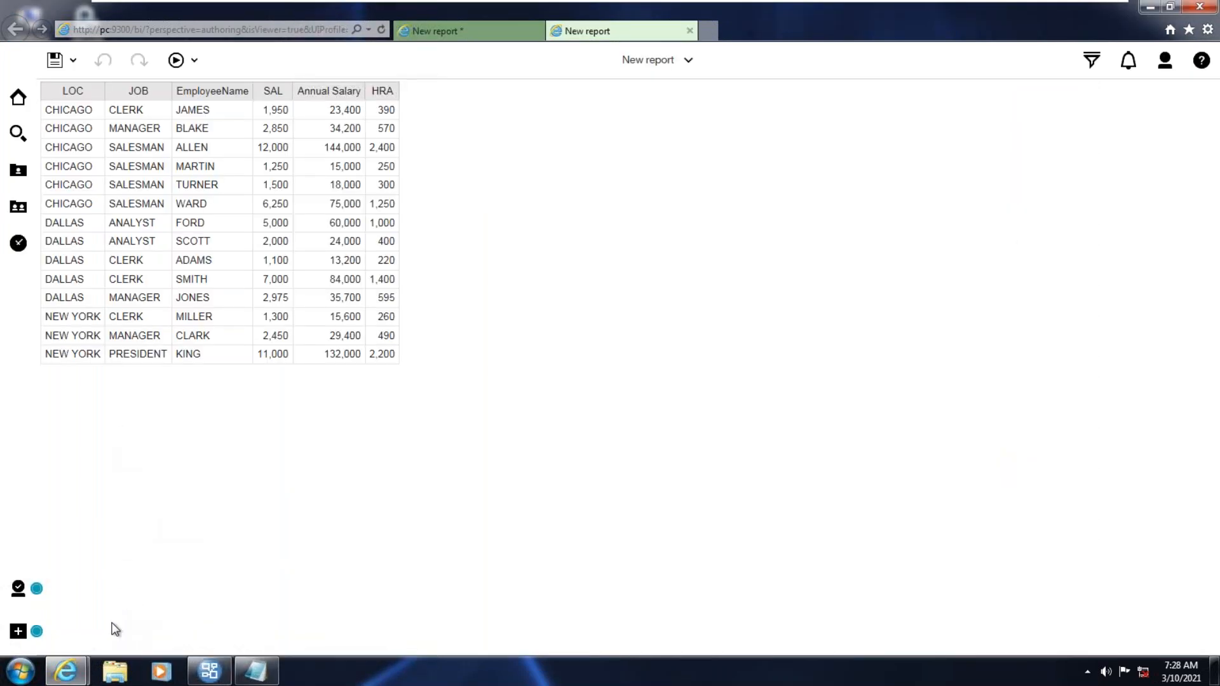
left_click(194, 677)
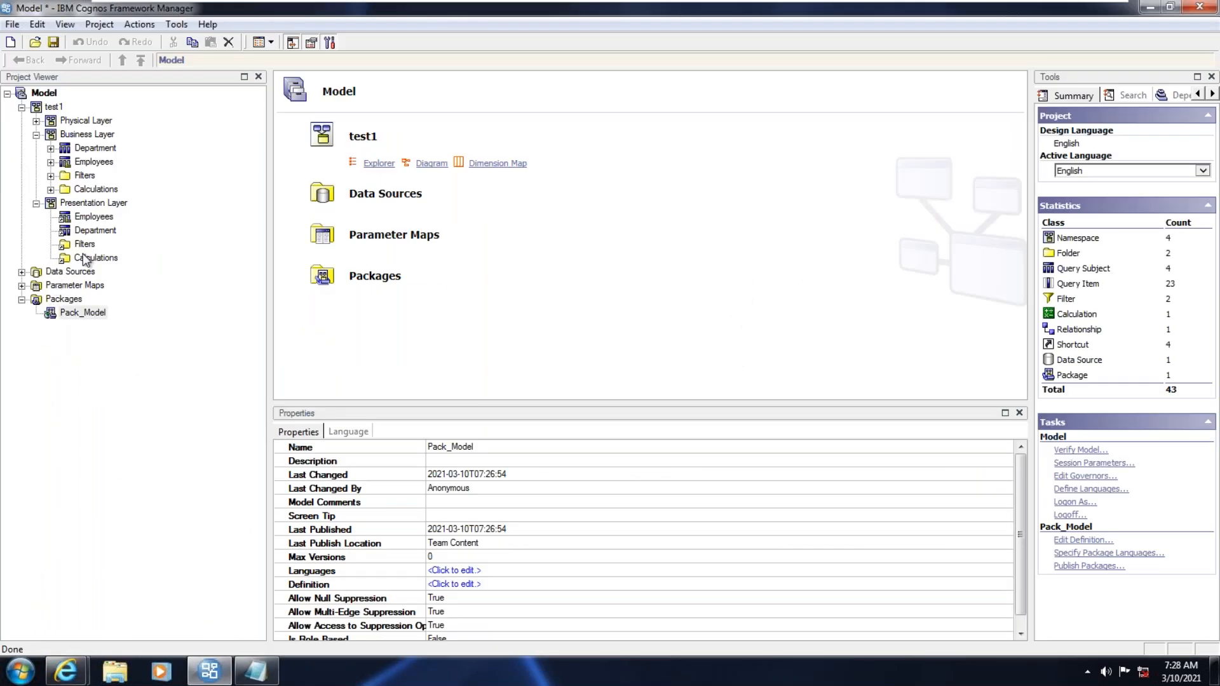
left_click(77, 258)
left_click(209, 671)
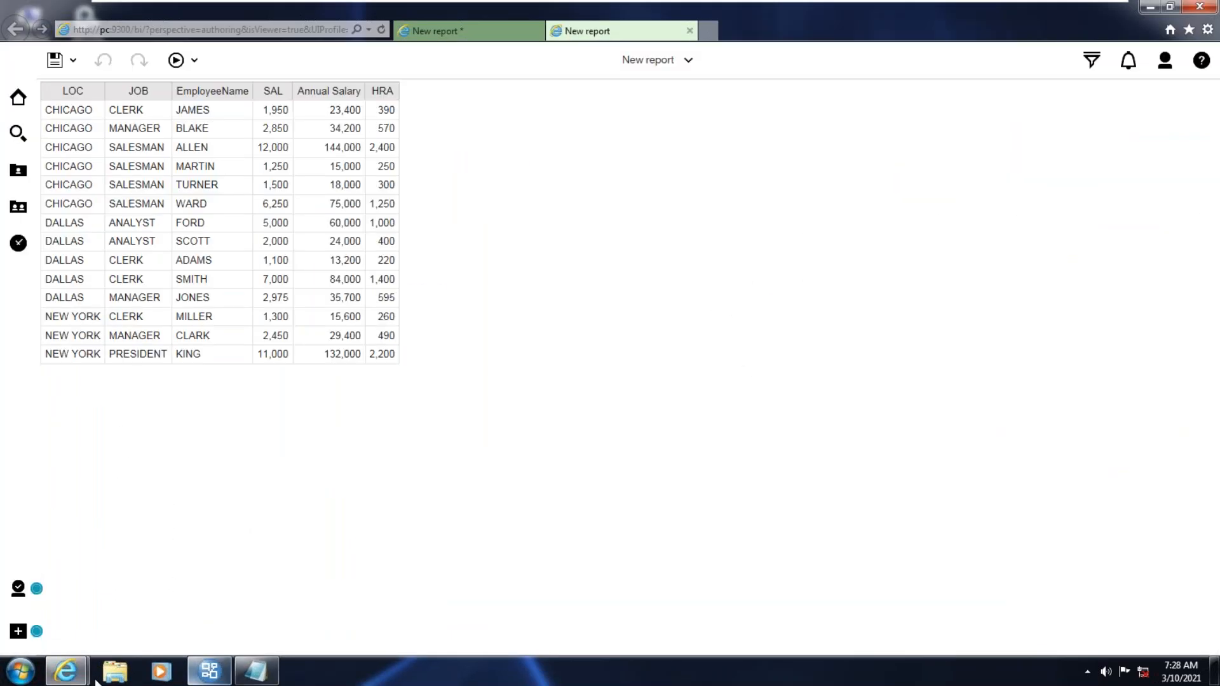
mouse_move(66, 672)
left_click(109, 623)
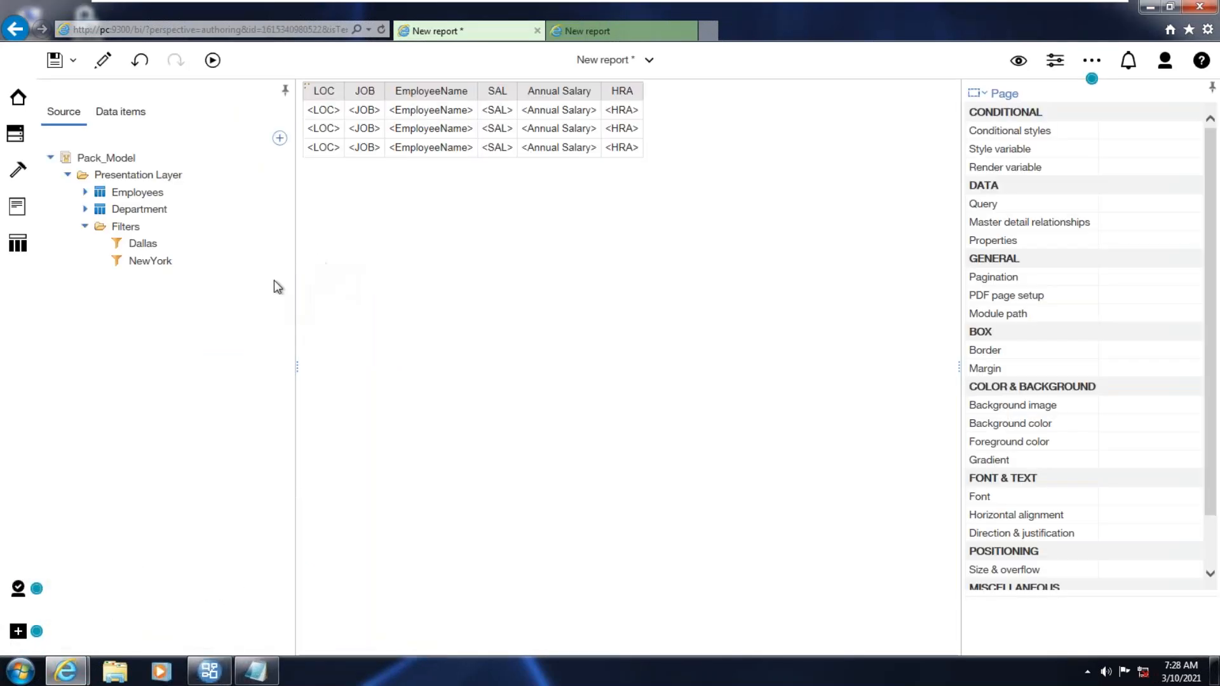
Close the report output tab and browse Team content for the package to replace the report's current one.
left_click(689, 30)
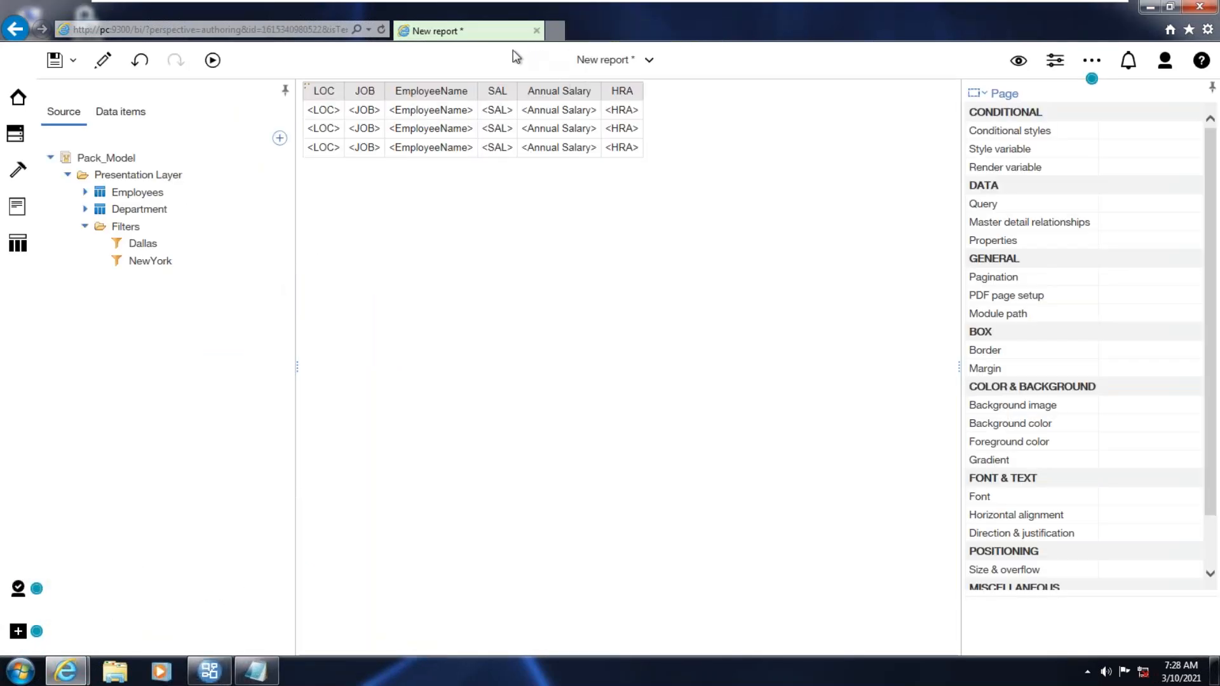
right_click(106, 159)
left_click(155, 292)
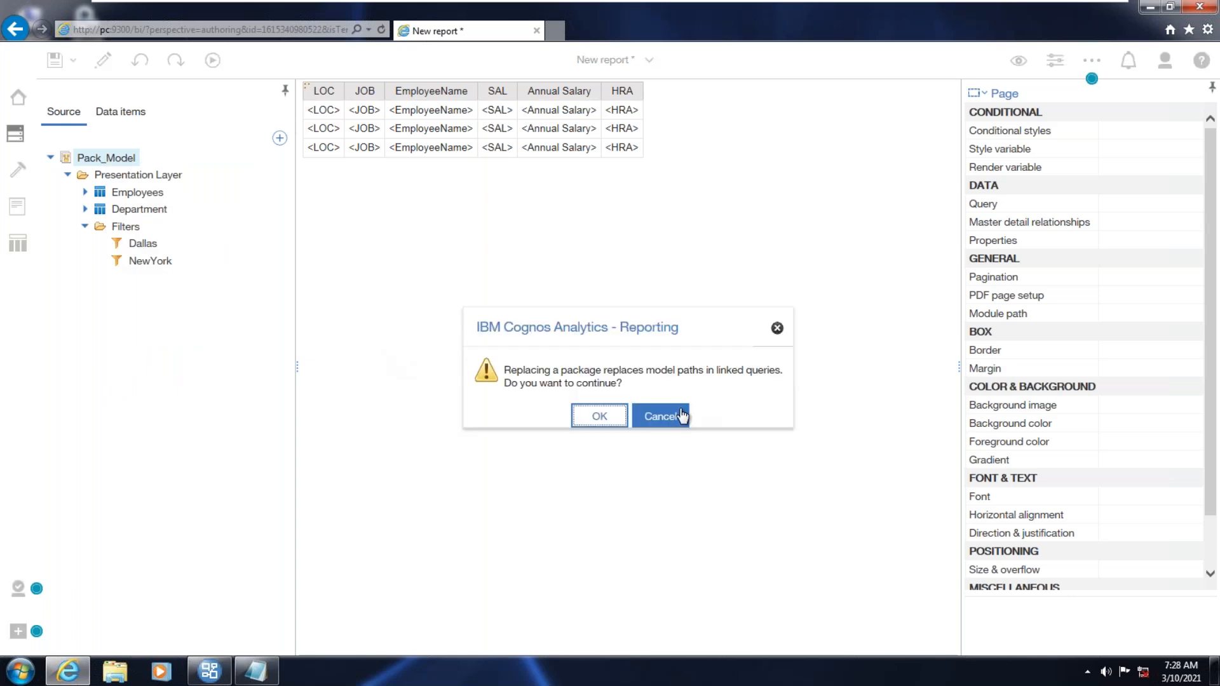
left_click(599, 418)
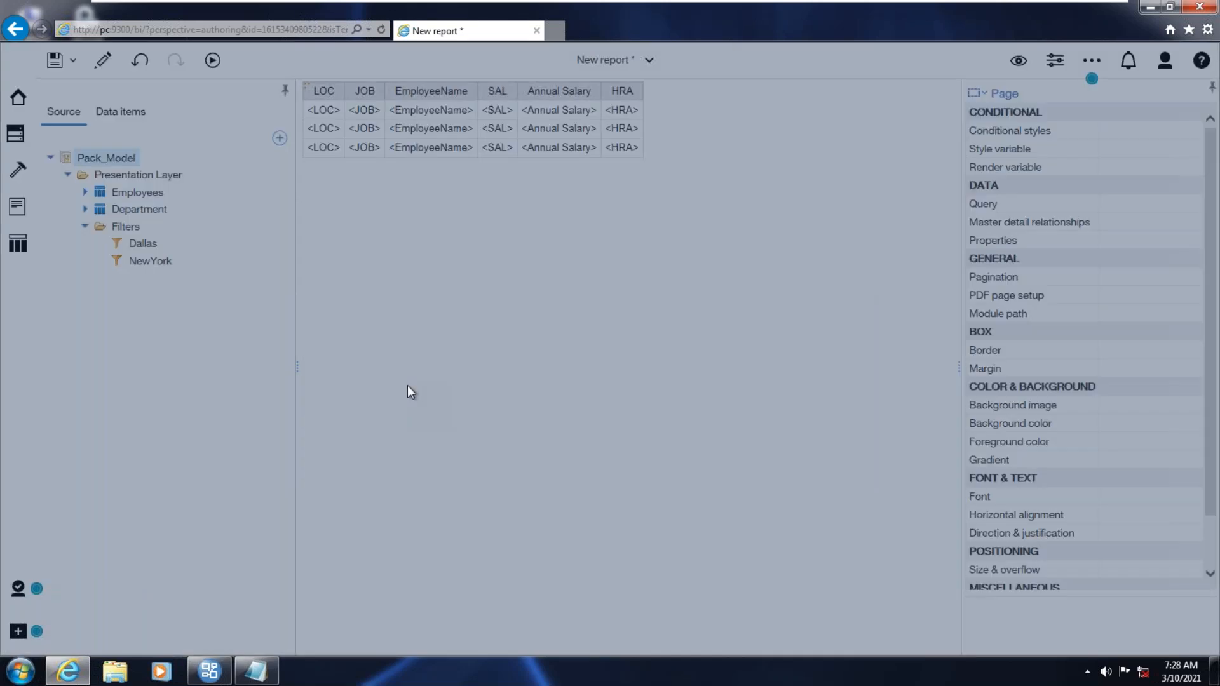
scroll(502, 385, "down", 5)
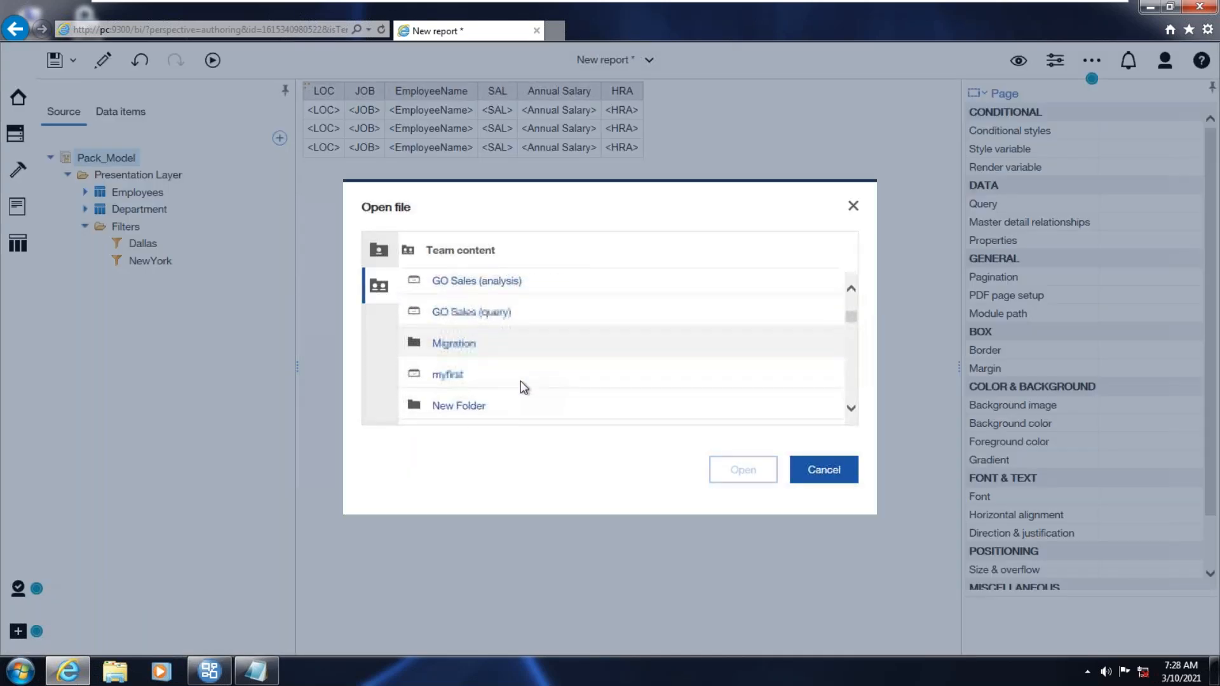
Try to refresh the report's data source by reselecting the Pack_Model package from Team content, and expand its Presentation Layer.
scroll(520, 380, "down", 8)
scroll(531, 378, "down", 8)
scroll(540, 362, "down", 3)
left_click(502, 362)
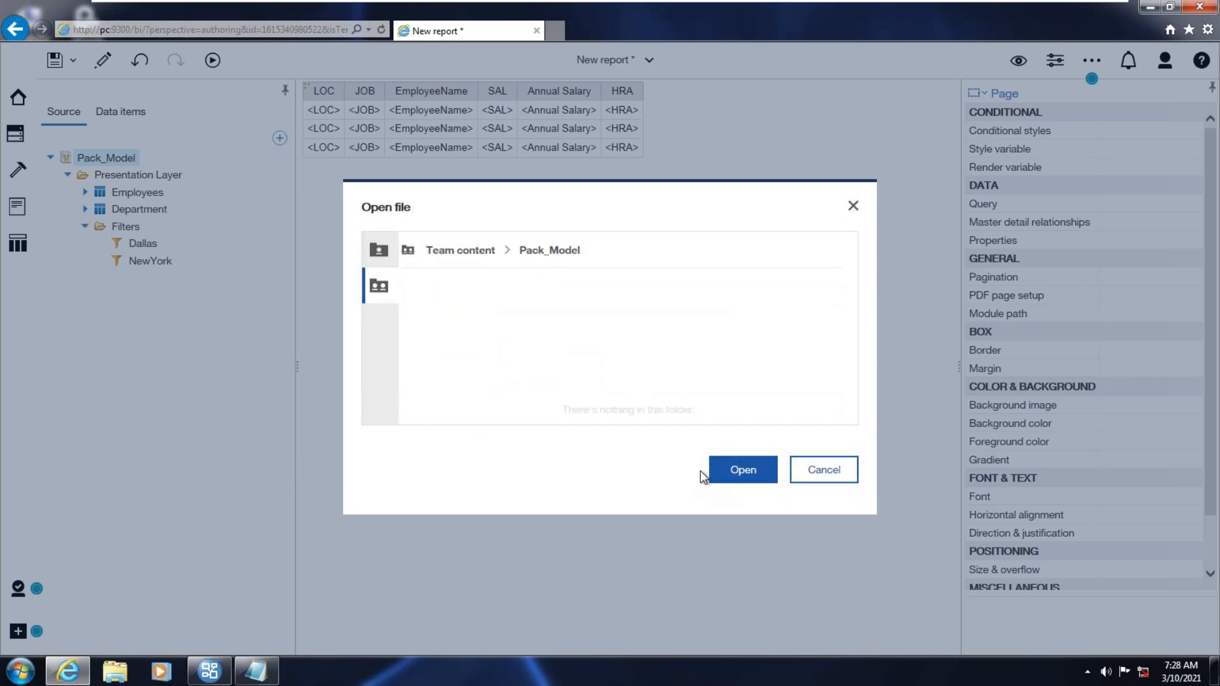
left_click(731, 478)
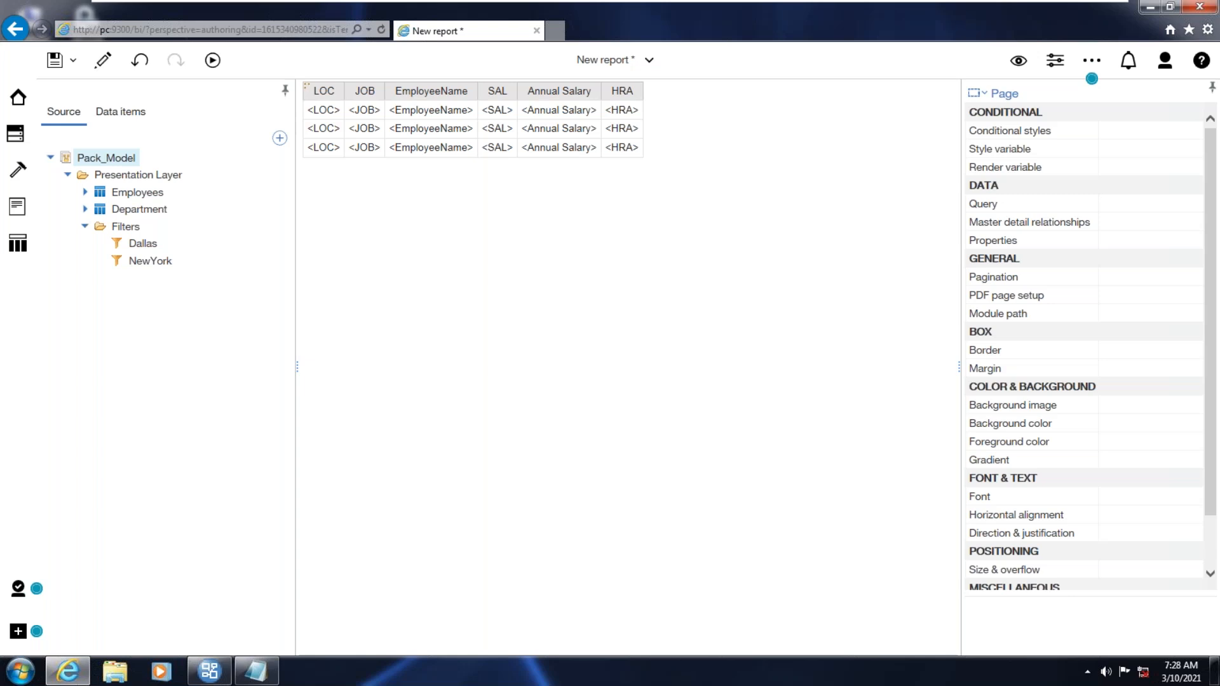
left_click(629, 414)
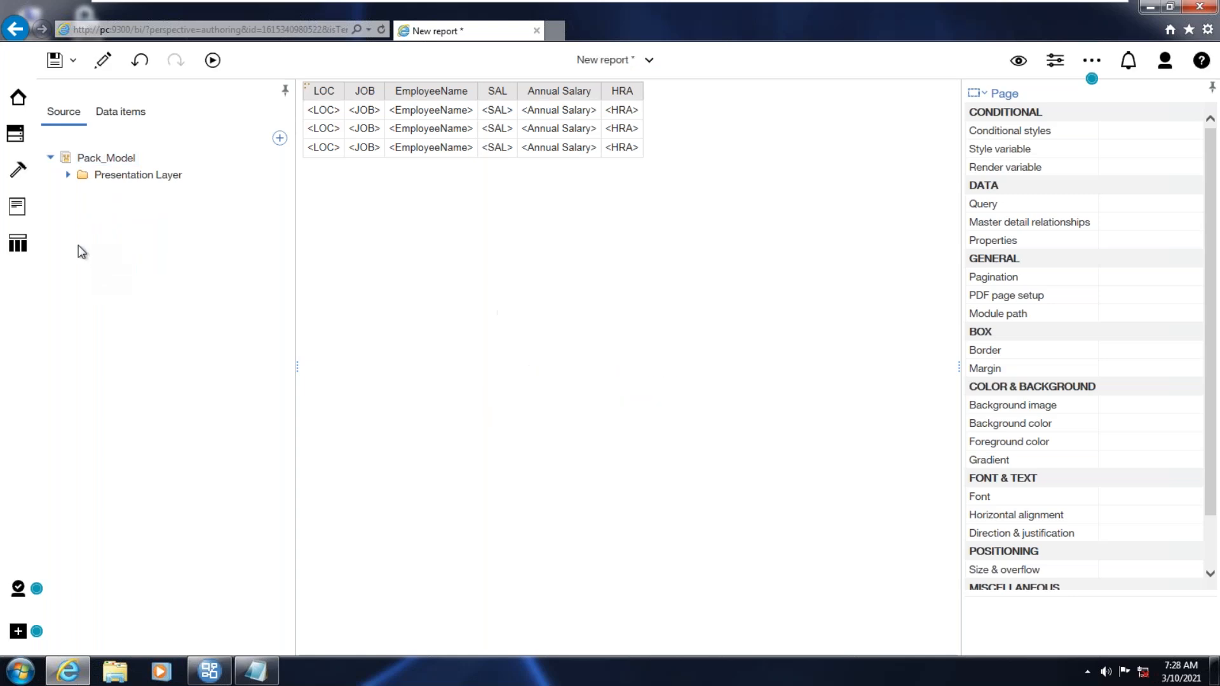
left_click(68, 175)
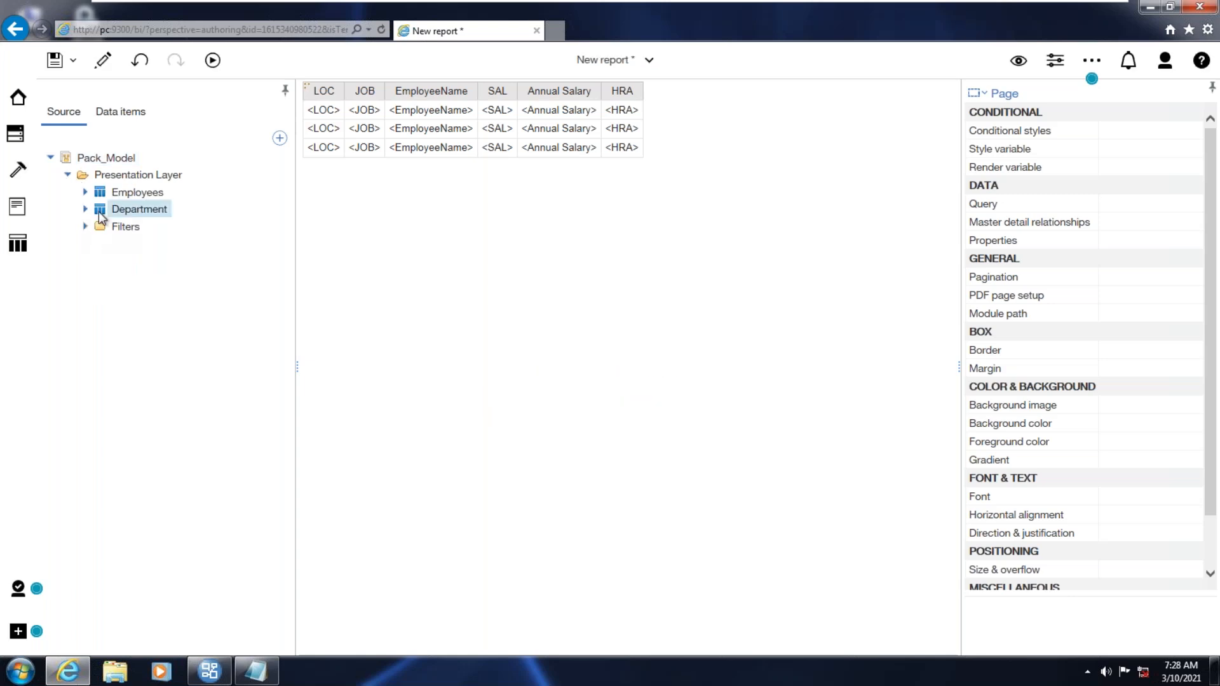
Switch to Framework Manager and republish the Pack_Model package with the default wizard options, accepting the additional model version.
left_click(209, 671)
left_click(89, 313)
right_click(89, 313)
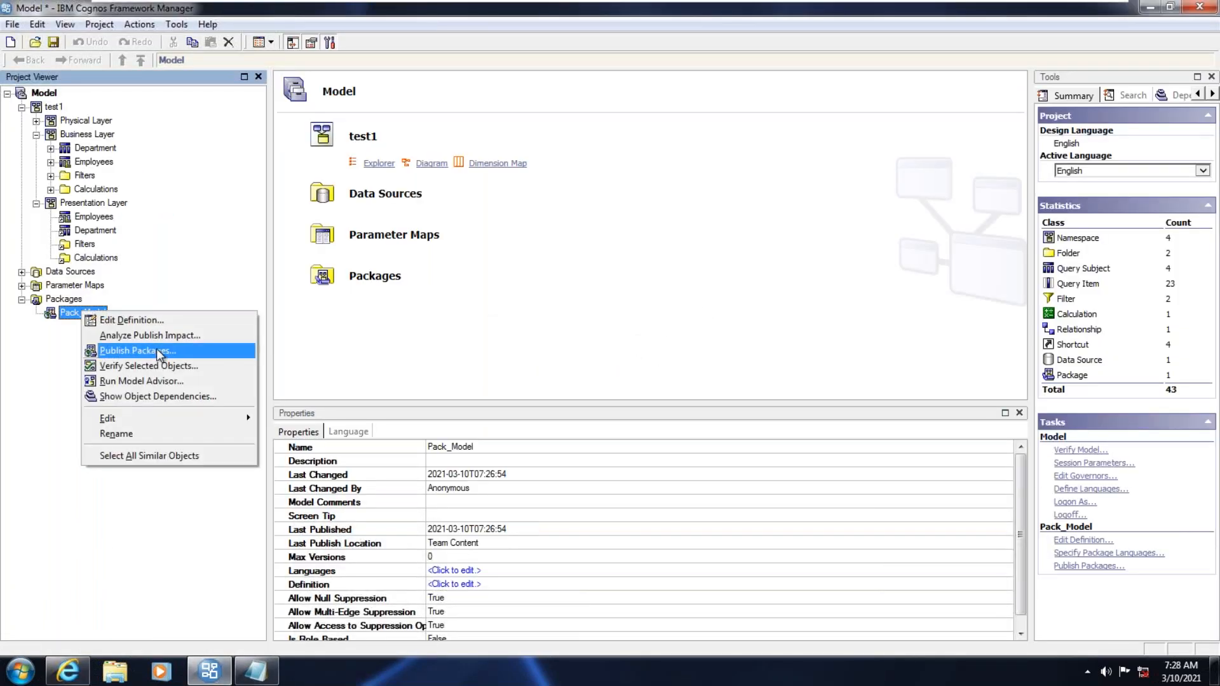
left_click(152, 353)
left_click(780, 502)
left_click(778, 504)
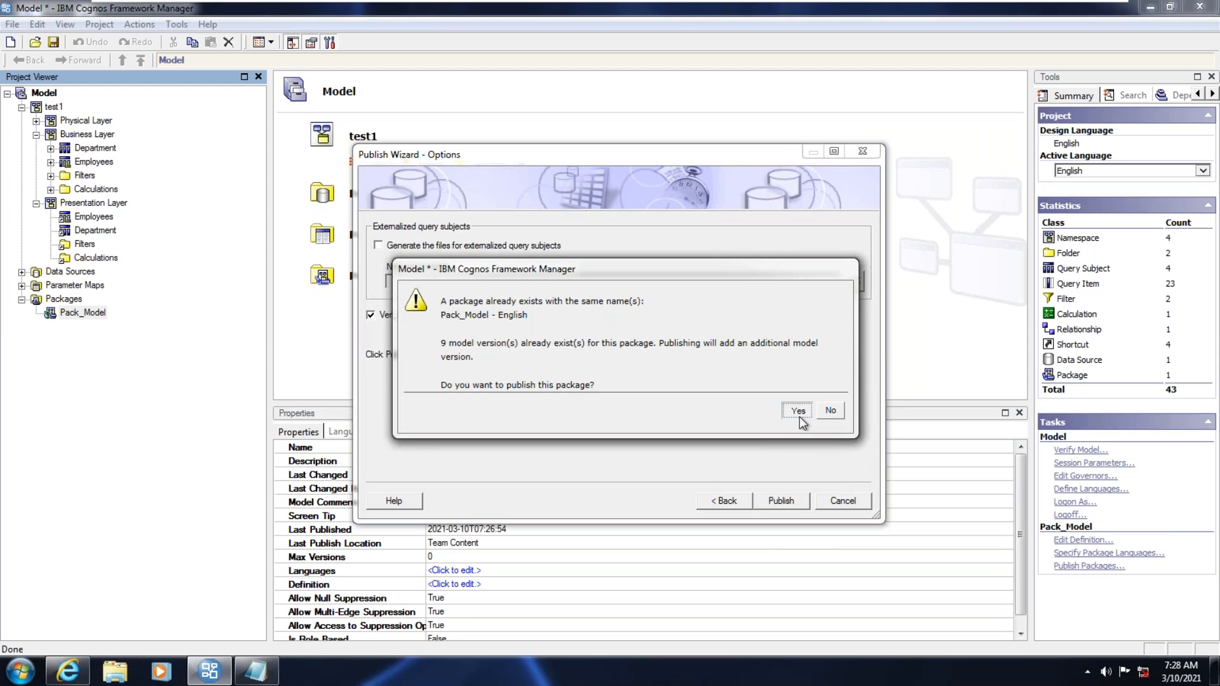
left_click(798, 412)
left_click(781, 500)
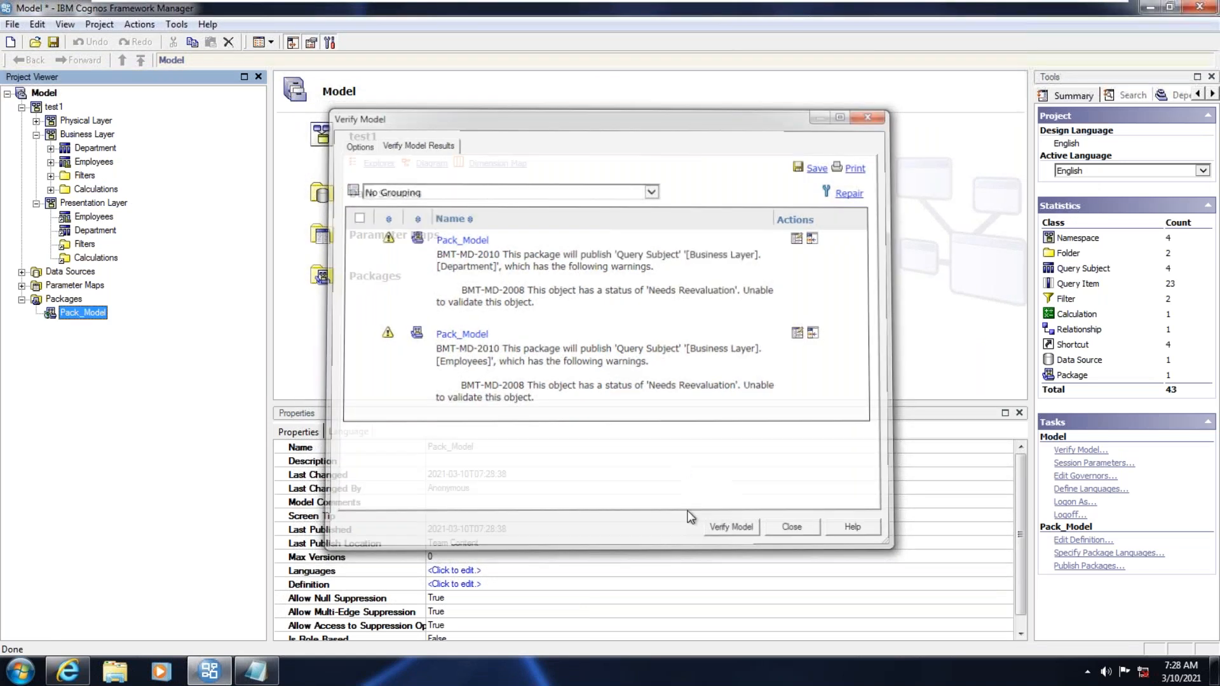
left_click(794, 530)
Switch to the browser, try replacing the report's package with the republished Pack_Model from Team content, and expand the Presentation Layer.
left_click(68, 671)
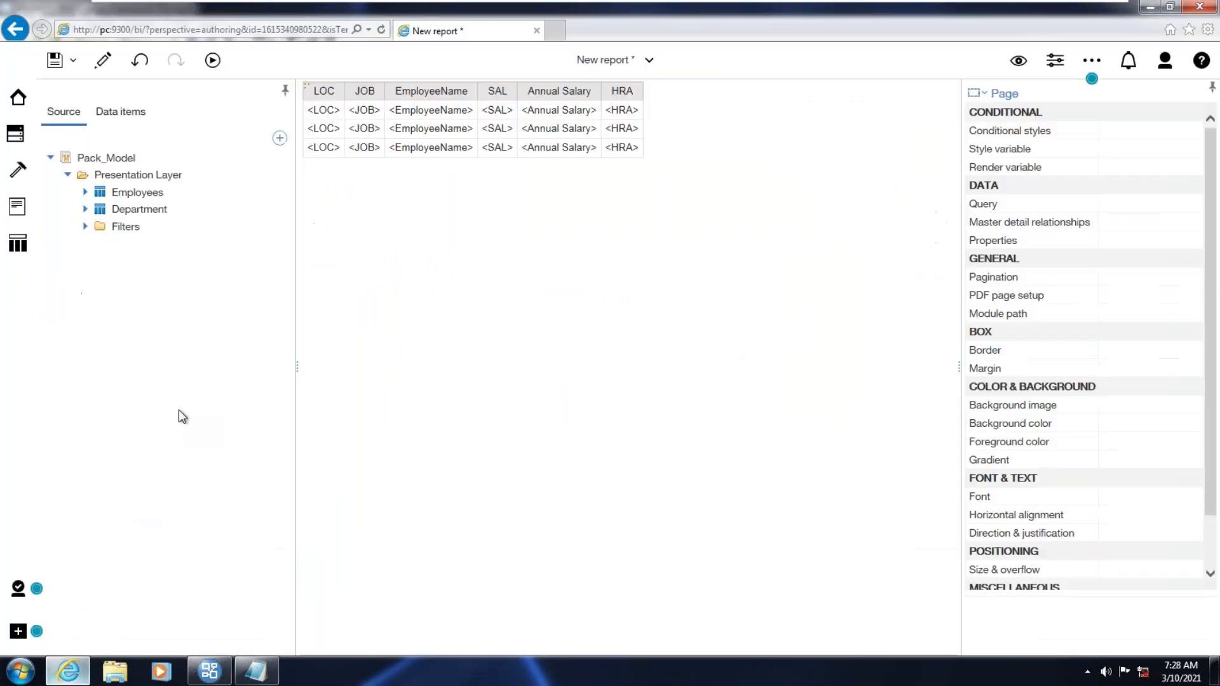
right_click(114, 158)
left_click(164, 292)
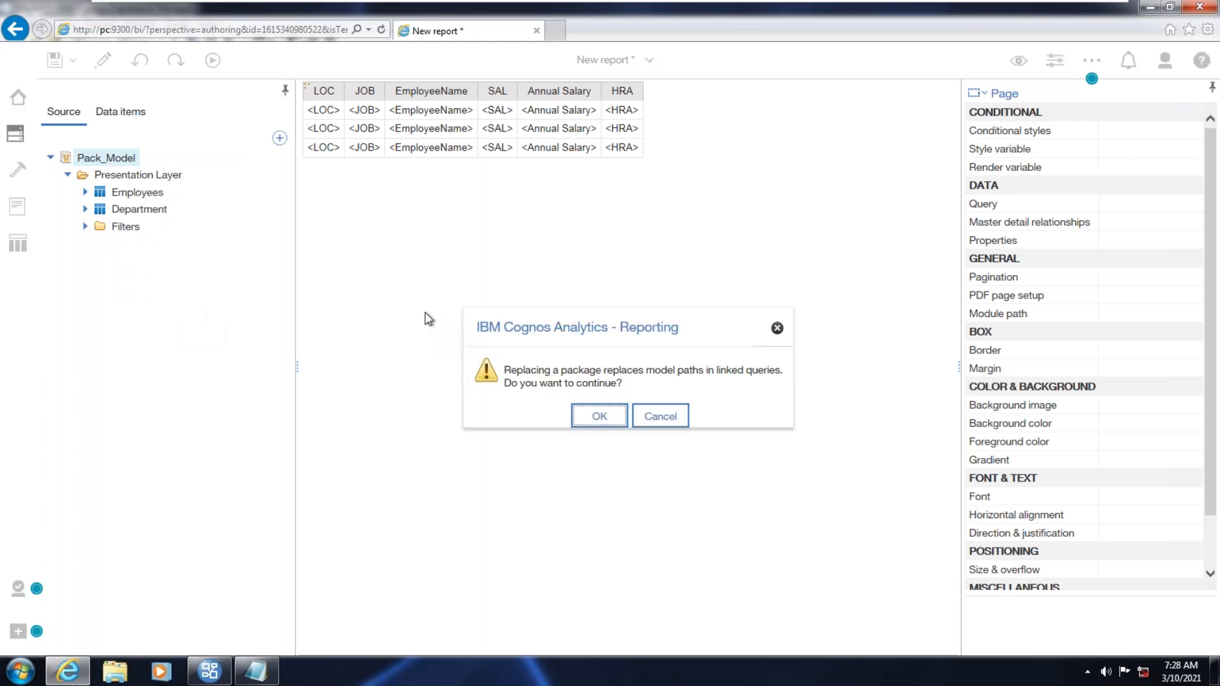
left_click(601, 416)
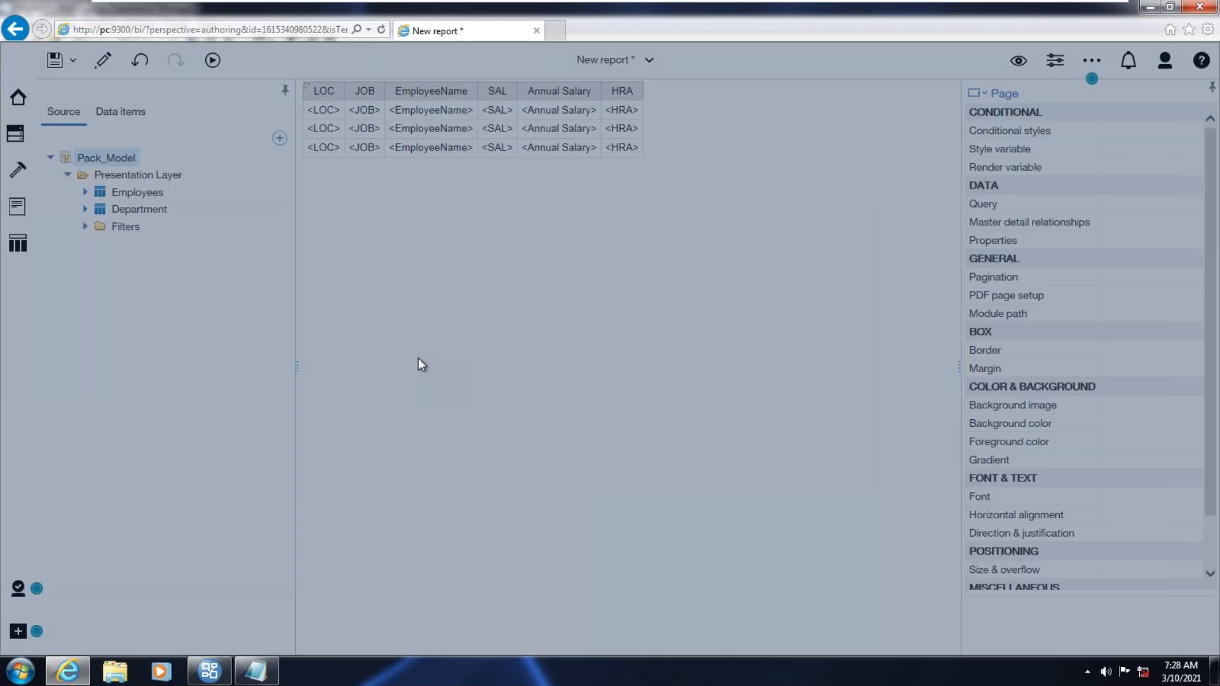
scroll(536, 367, "down", 3)
scroll(536, 367, "down", 10)
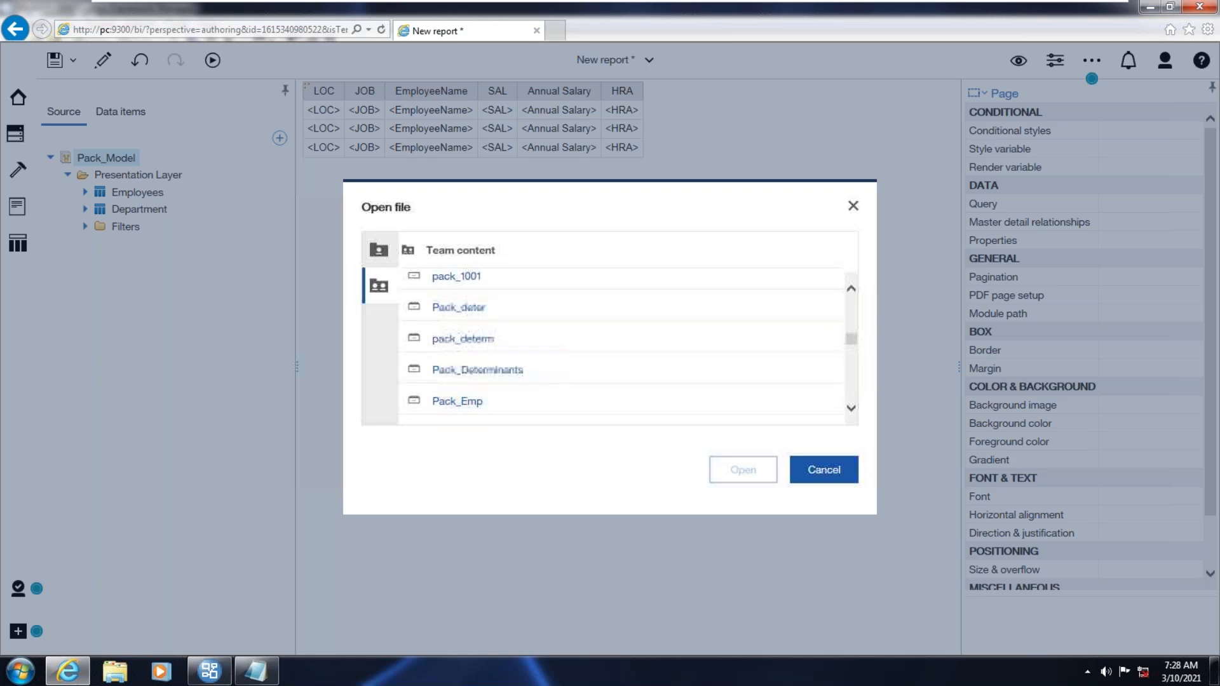
scroll(523, 368, "down", 5)
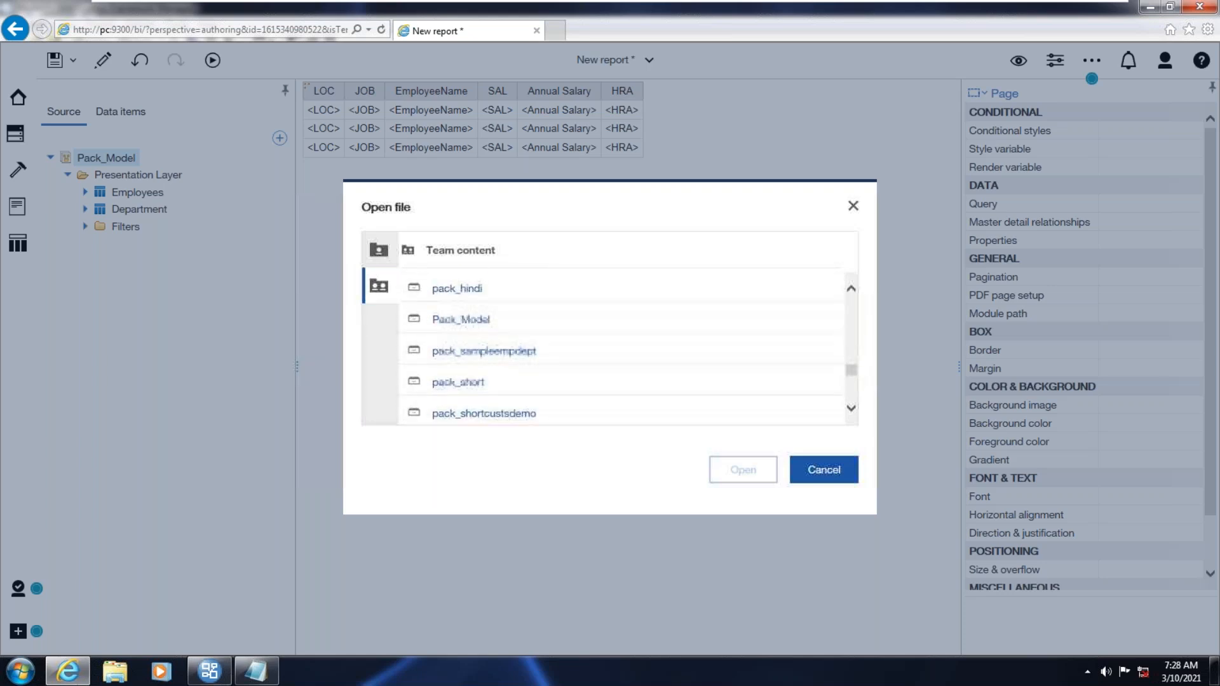
left_click(498, 343)
left_click(727, 477)
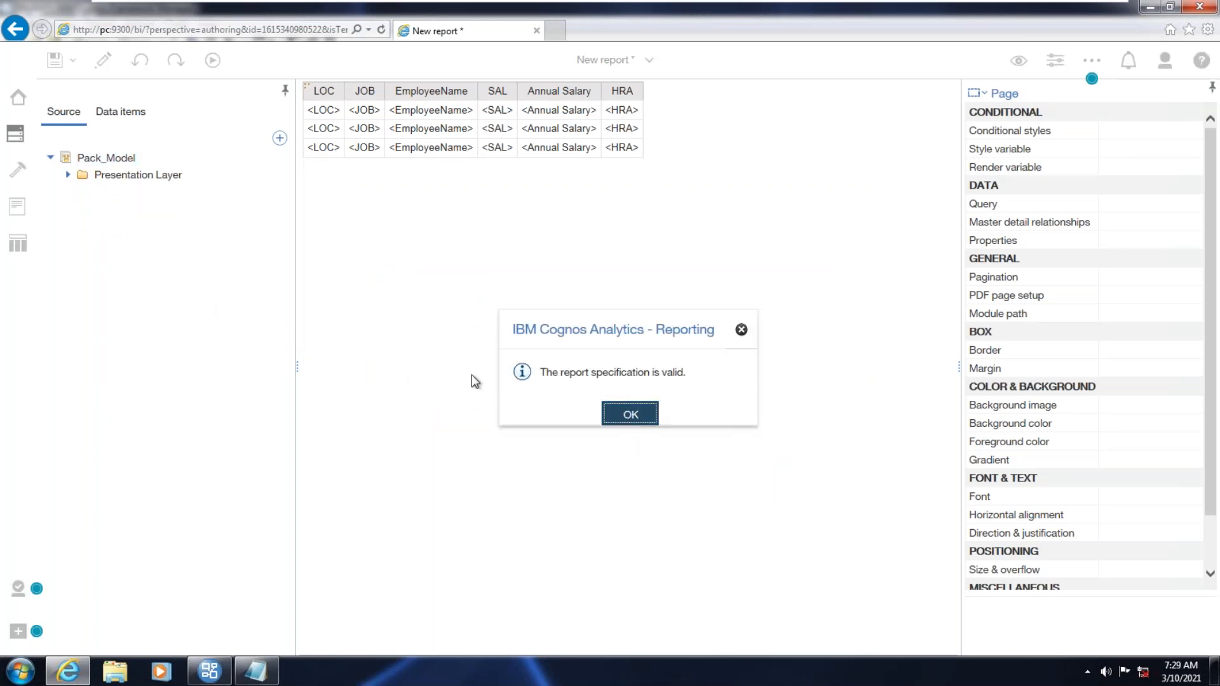
left_click(630, 415)
left_click(67, 174)
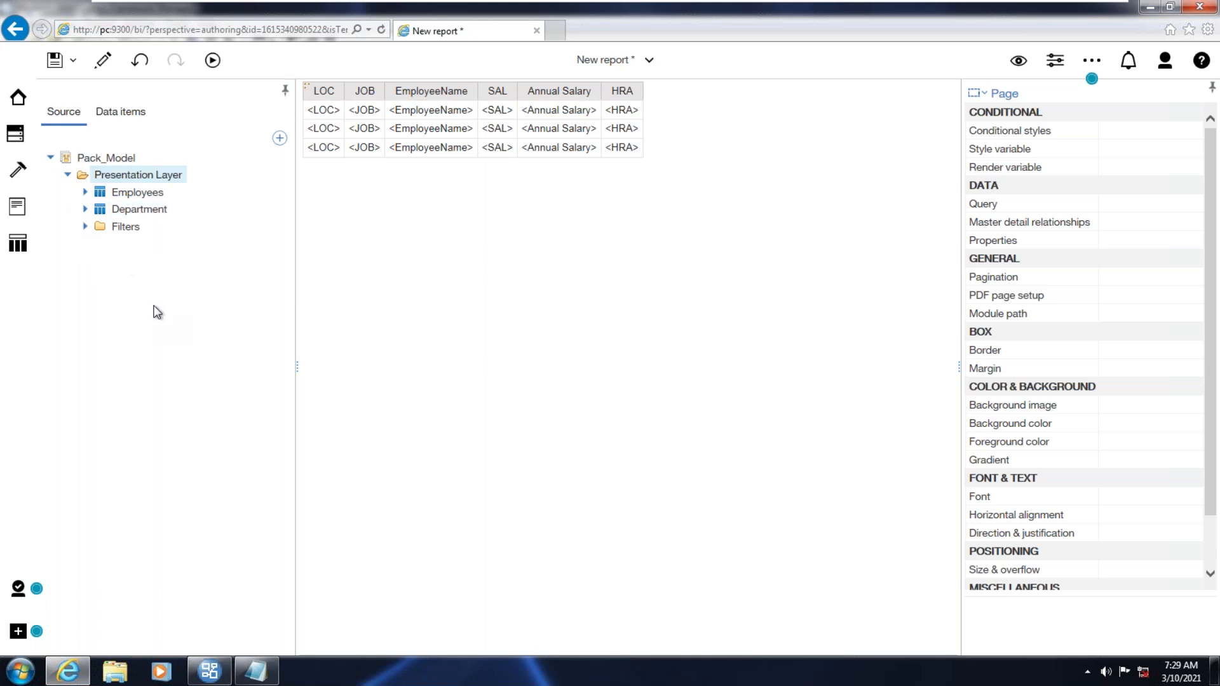
Return to the home page and close the open new report without saving it.
left_click(17, 99)
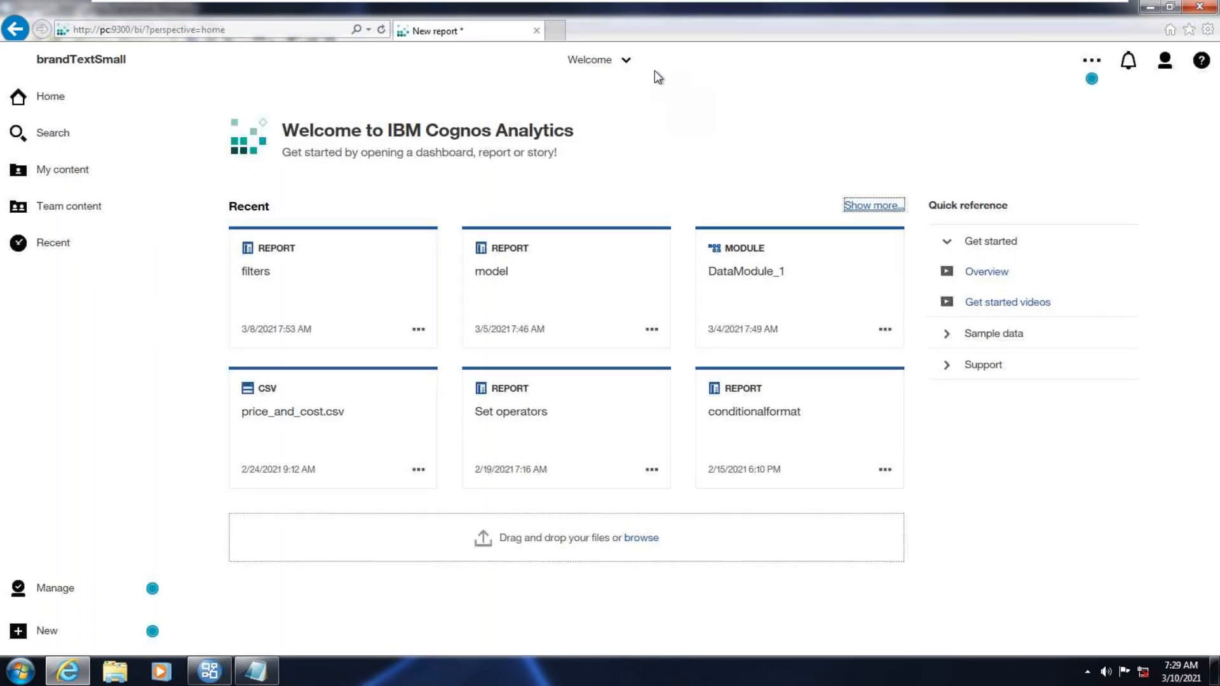
left_click(598, 61)
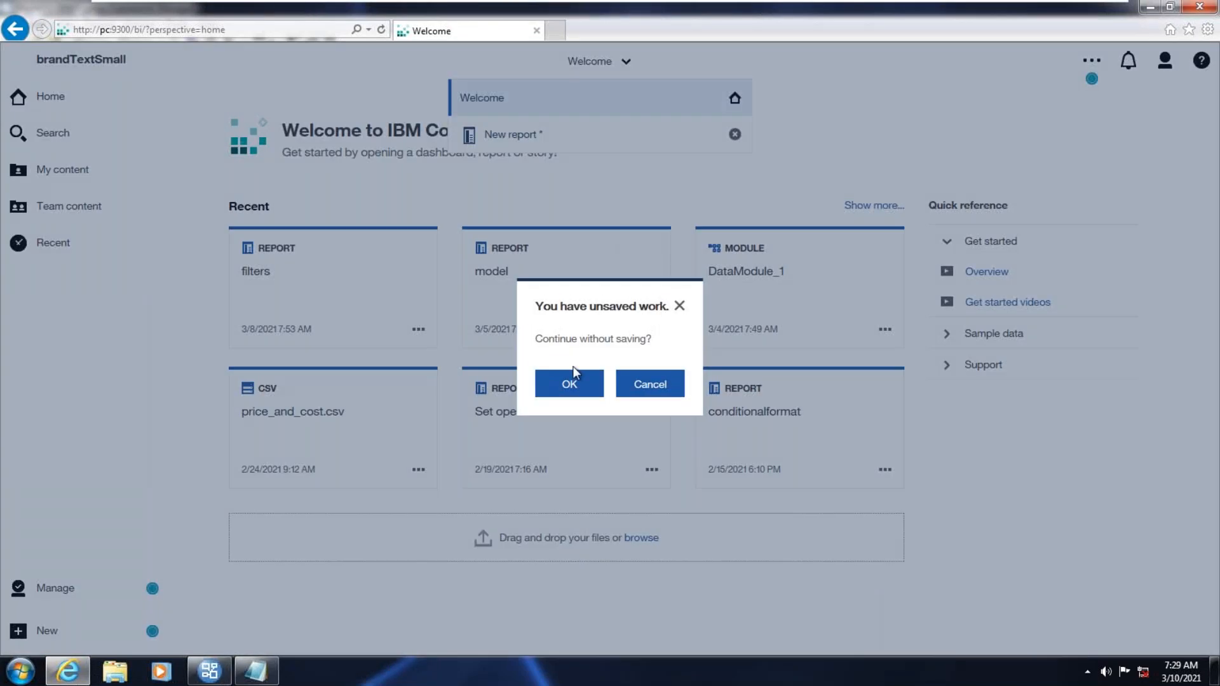
left_click(572, 378)
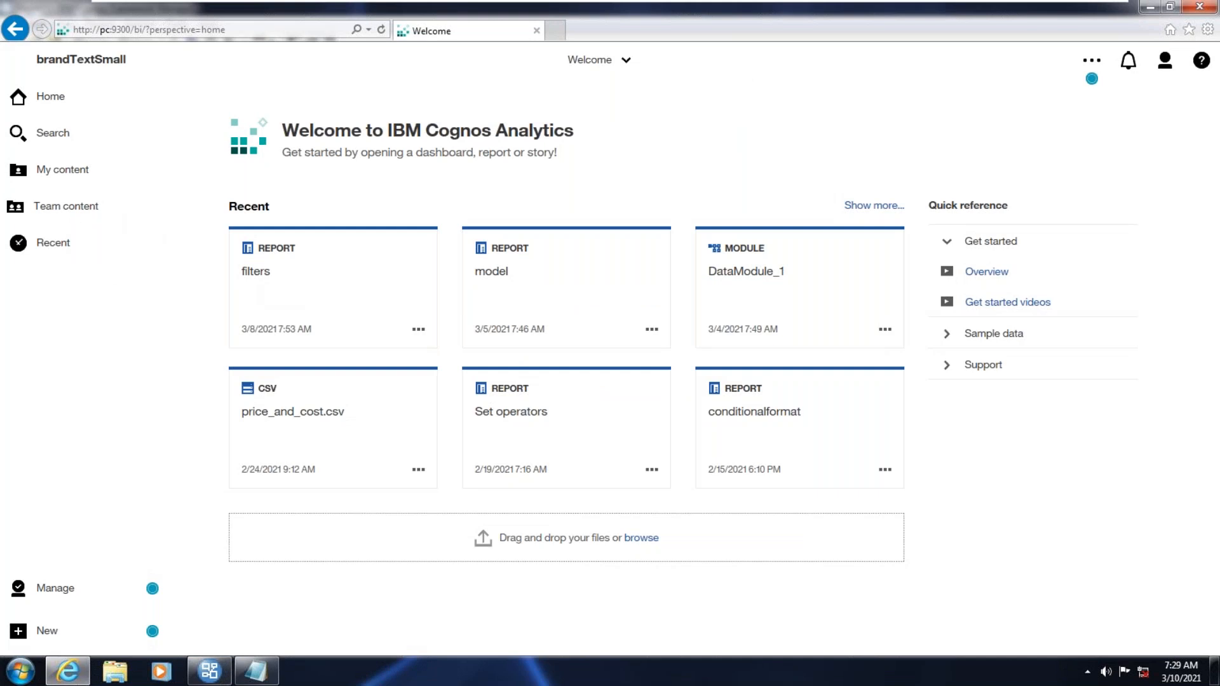
Create a new report from the Pack_Model package in Team content.
left_click(66, 206)
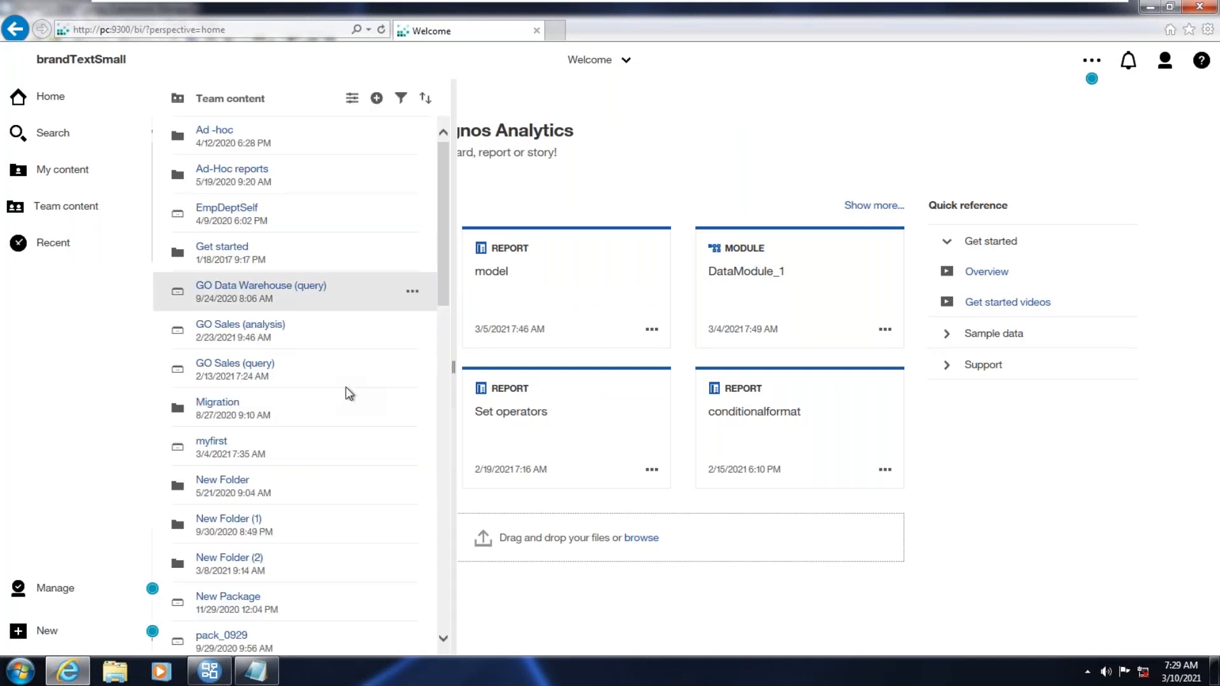
scroll(346, 390, "down", 8)
scroll(324, 363, "down", 5)
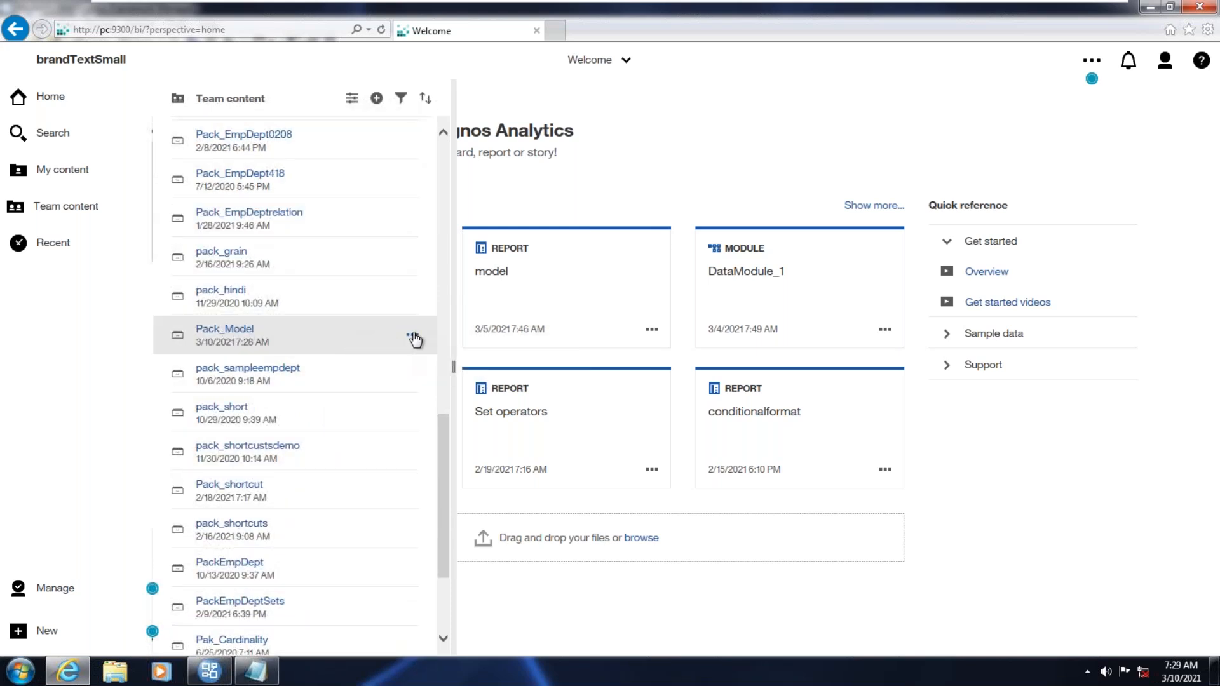
left_click(412, 335)
left_click(469, 357)
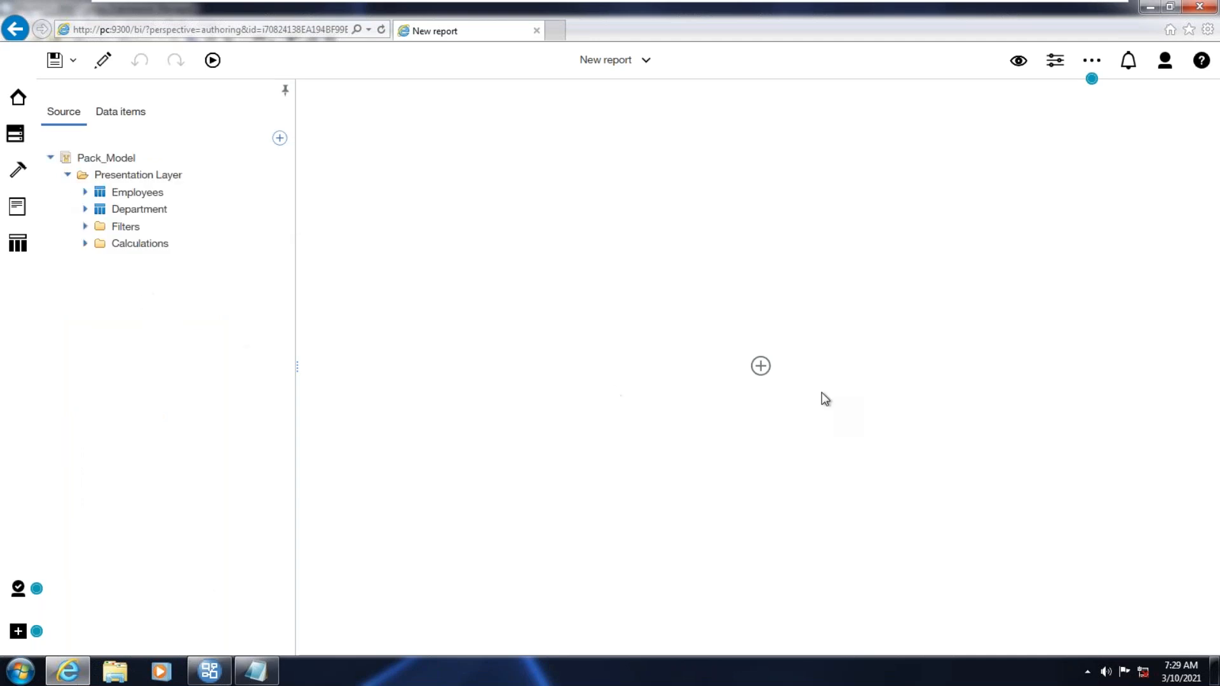
Insert an empty list into the new report, keeping the Pack_Model source tree displayed.
left_click(762, 367)
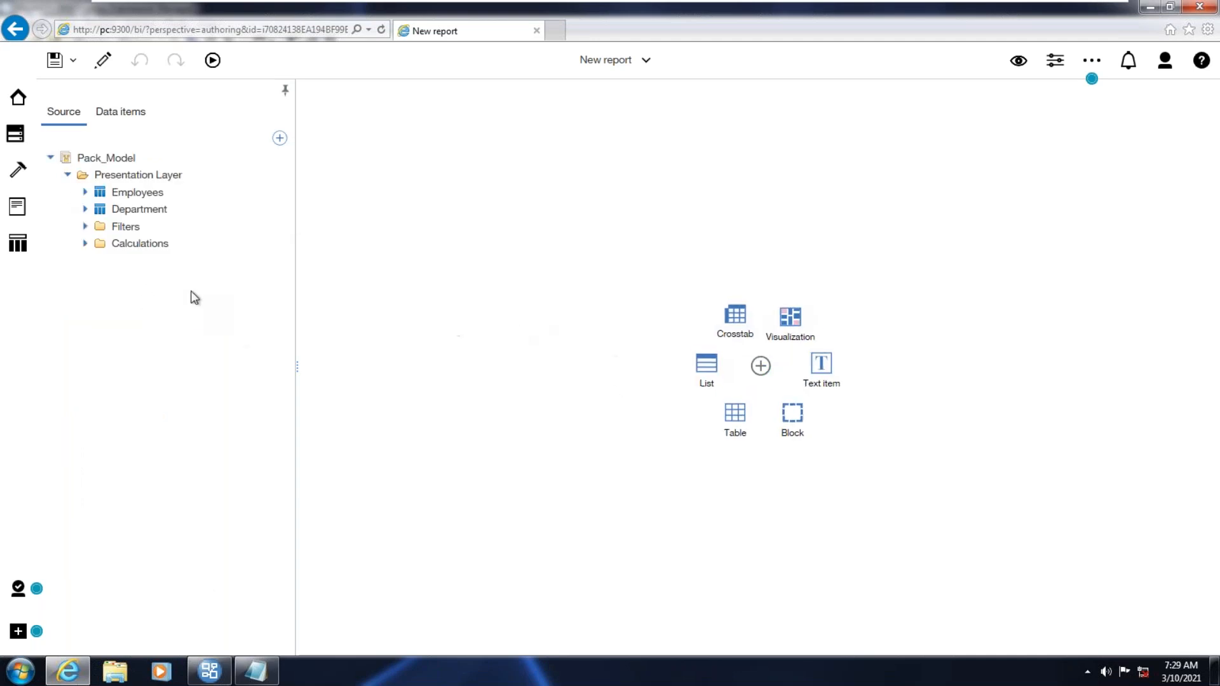
left_click(706, 364)
left_click(632, 441)
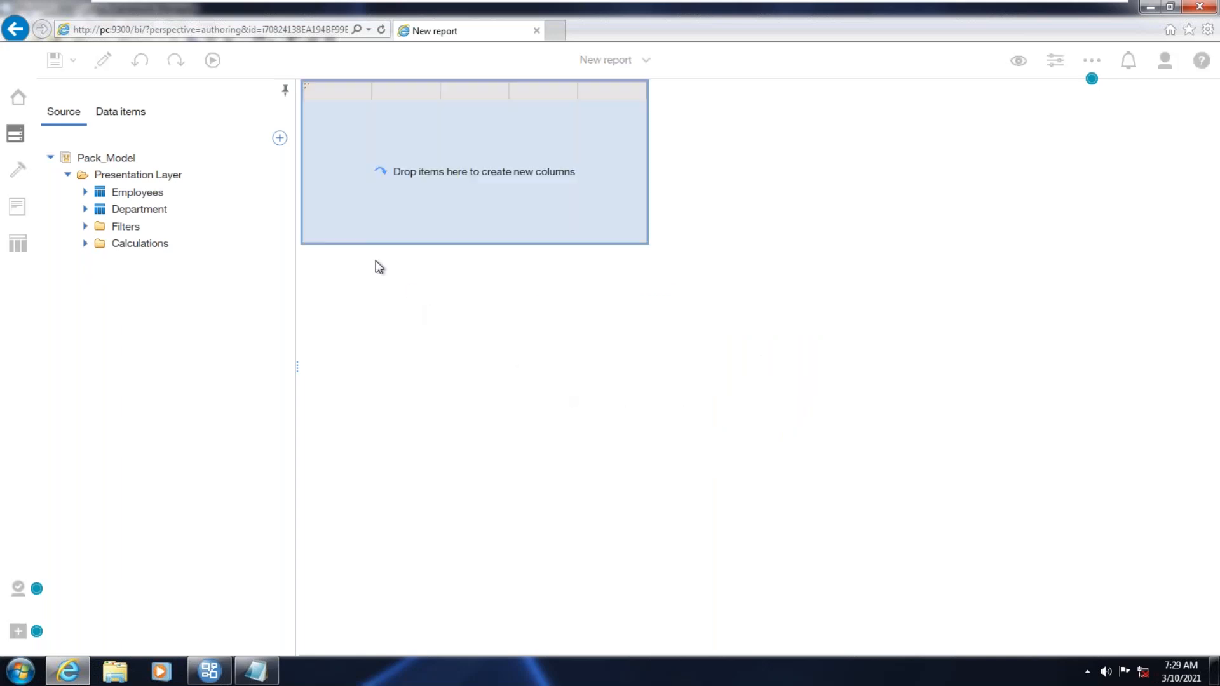
left_click(17, 135)
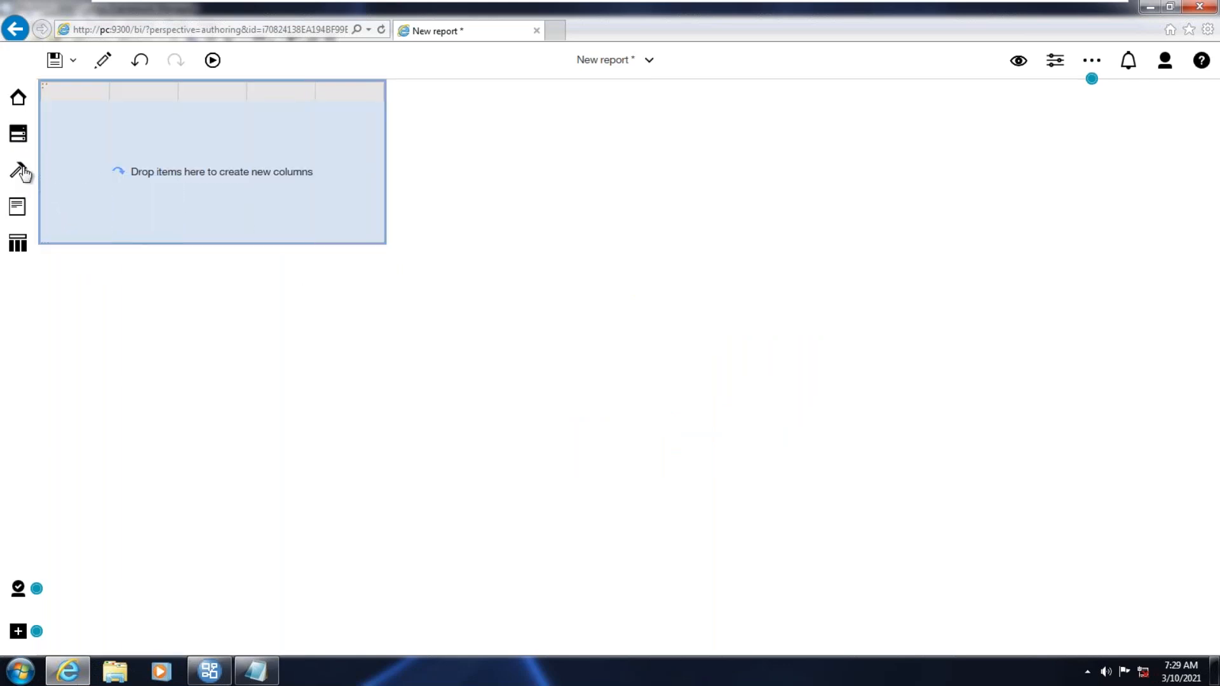
left_click(16, 136)
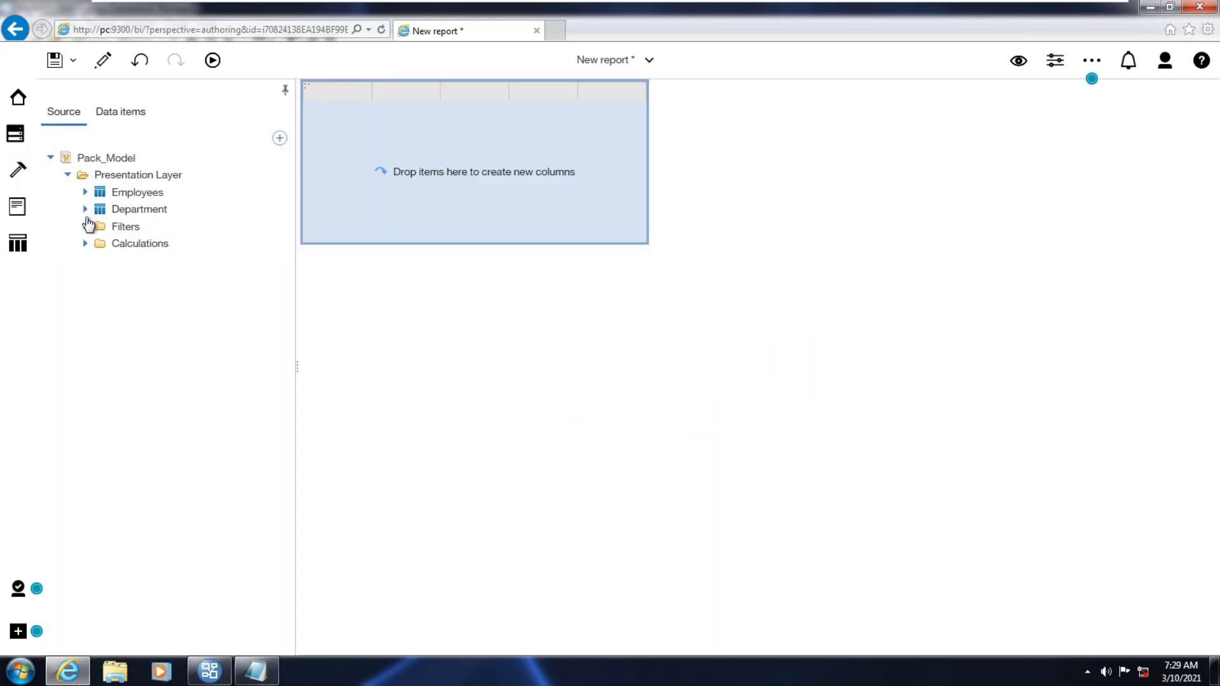
Add LOC from Department, followed by JOB, EmployeeName and SAL from Employees, as columns of the list.
left_click(84, 192)
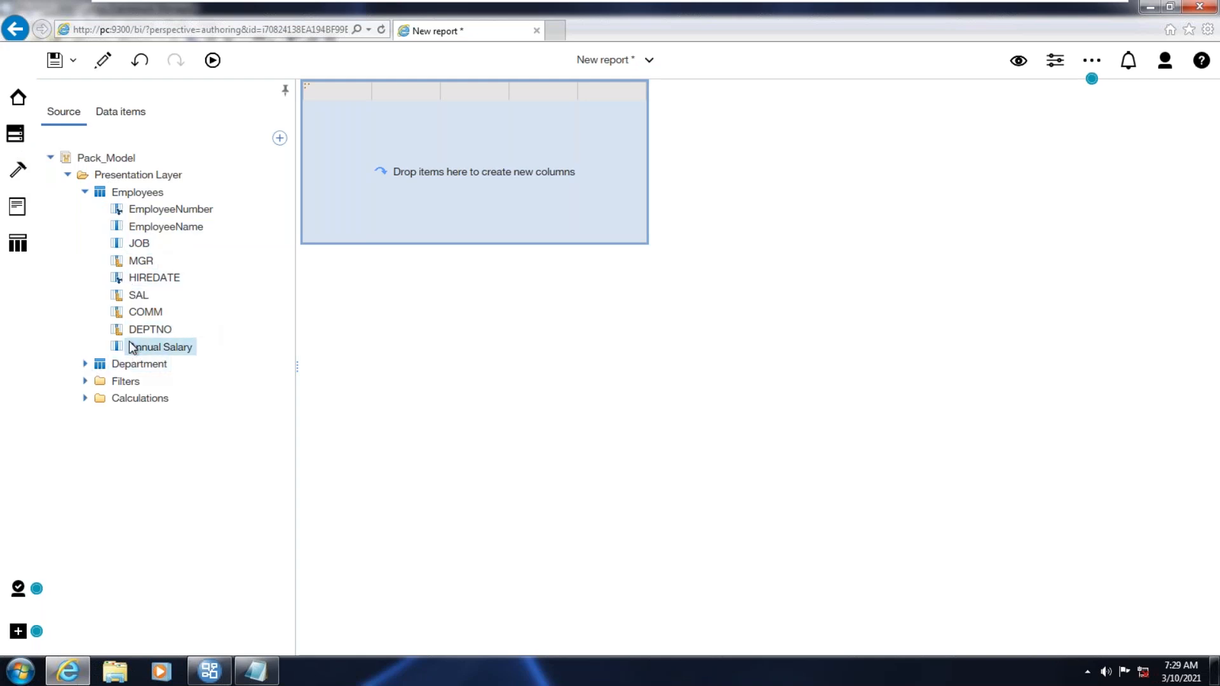
left_click(85, 364)
double_click(136, 411)
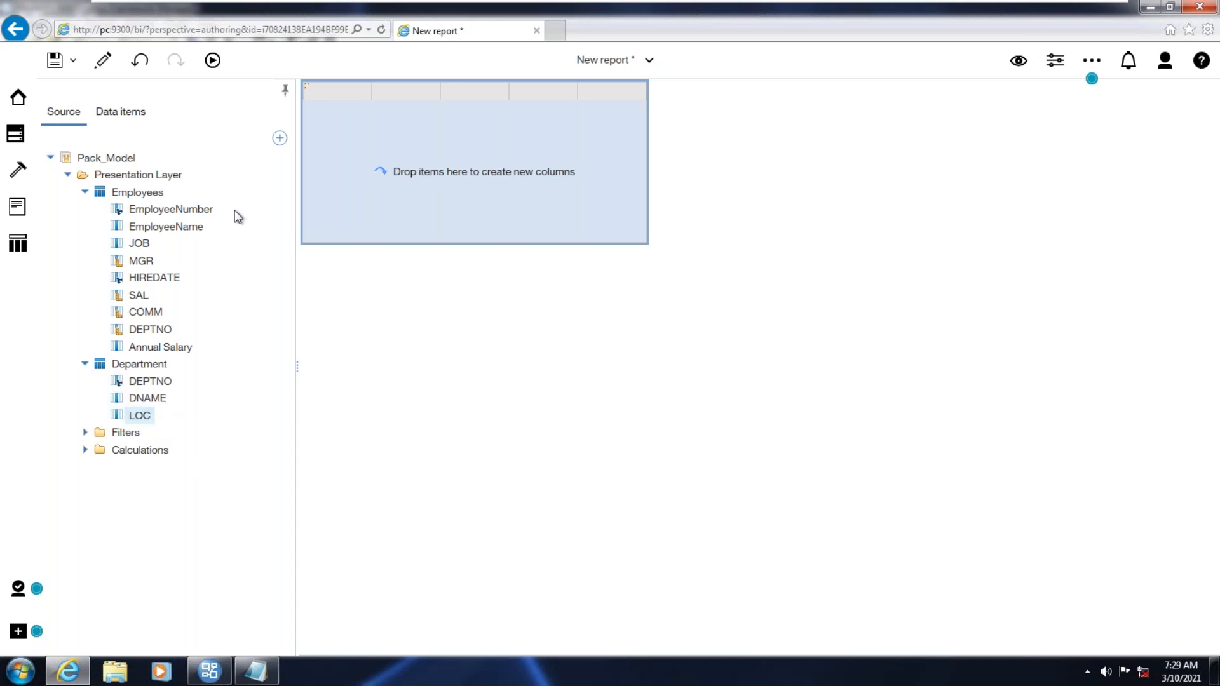
double_click(136, 244)
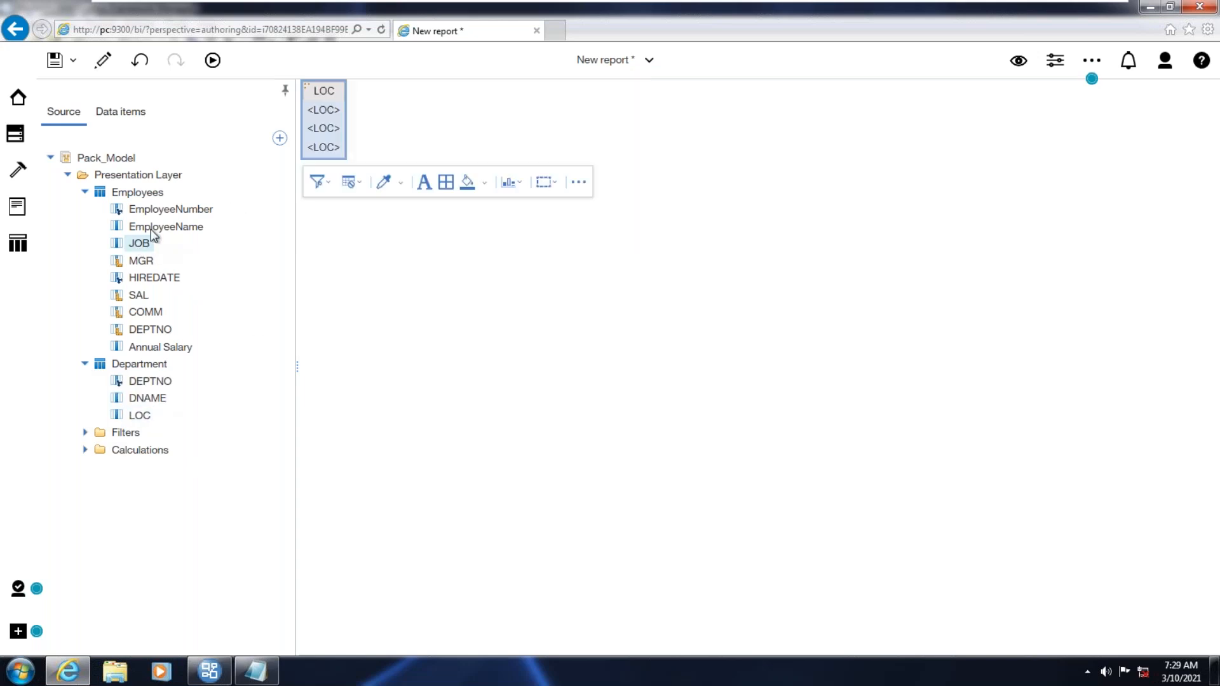
double_click(151, 228)
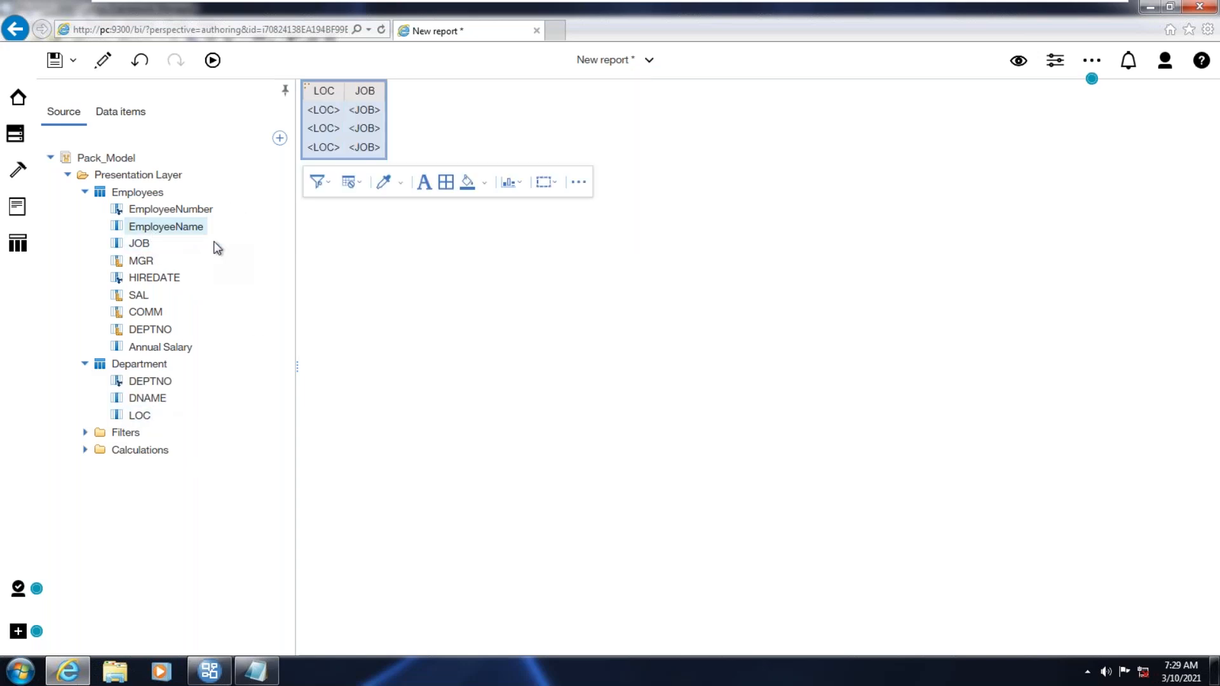
double_click(138, 295)
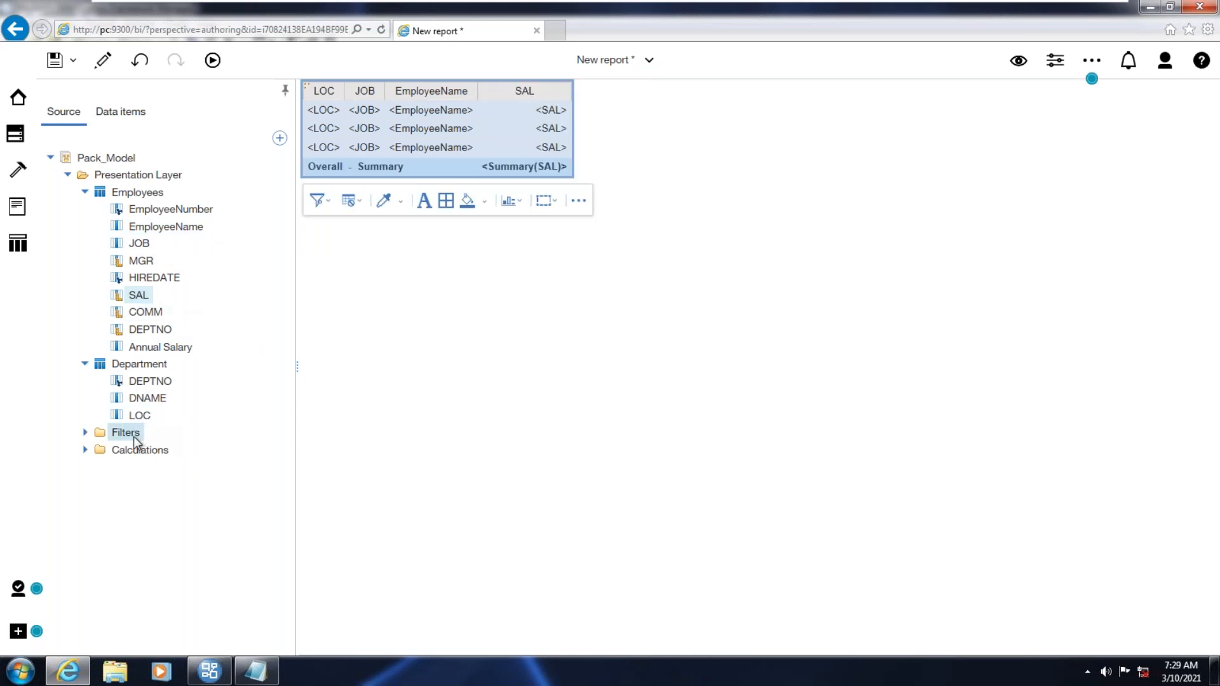
Add the DA calculation from the Calculations folder as the last list column and delete the Overall - Summary row.
left_click(86, 450)
double_click(134, 469)
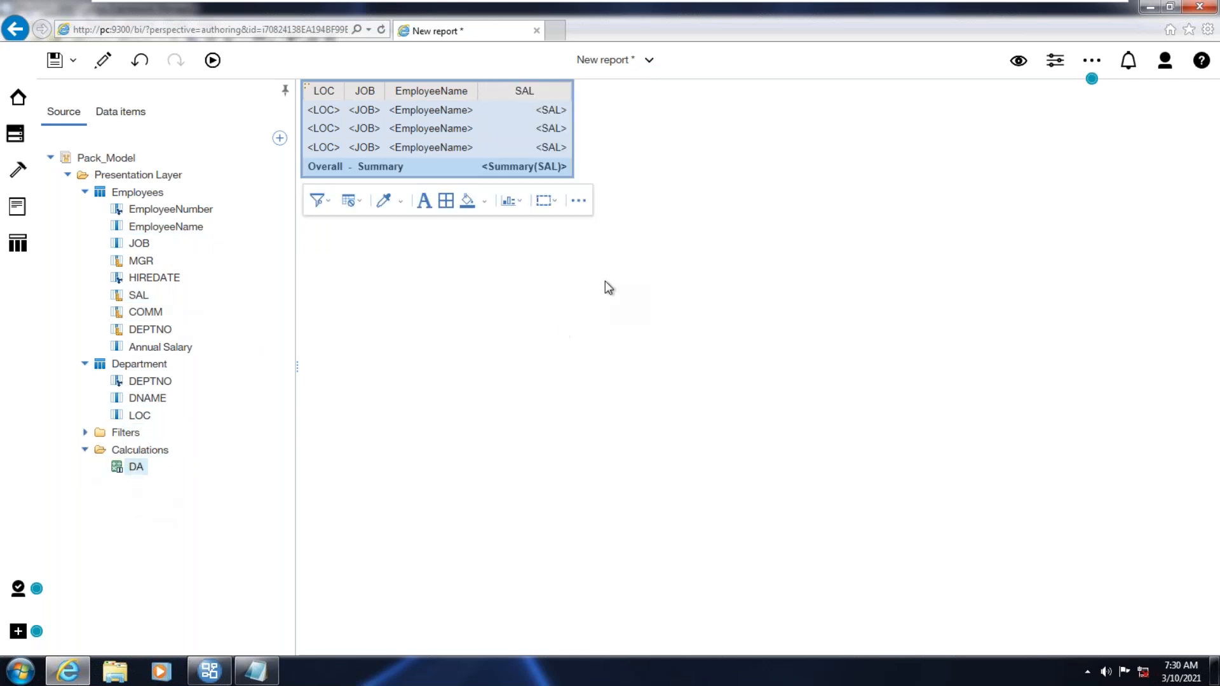
left_click(404, 167)
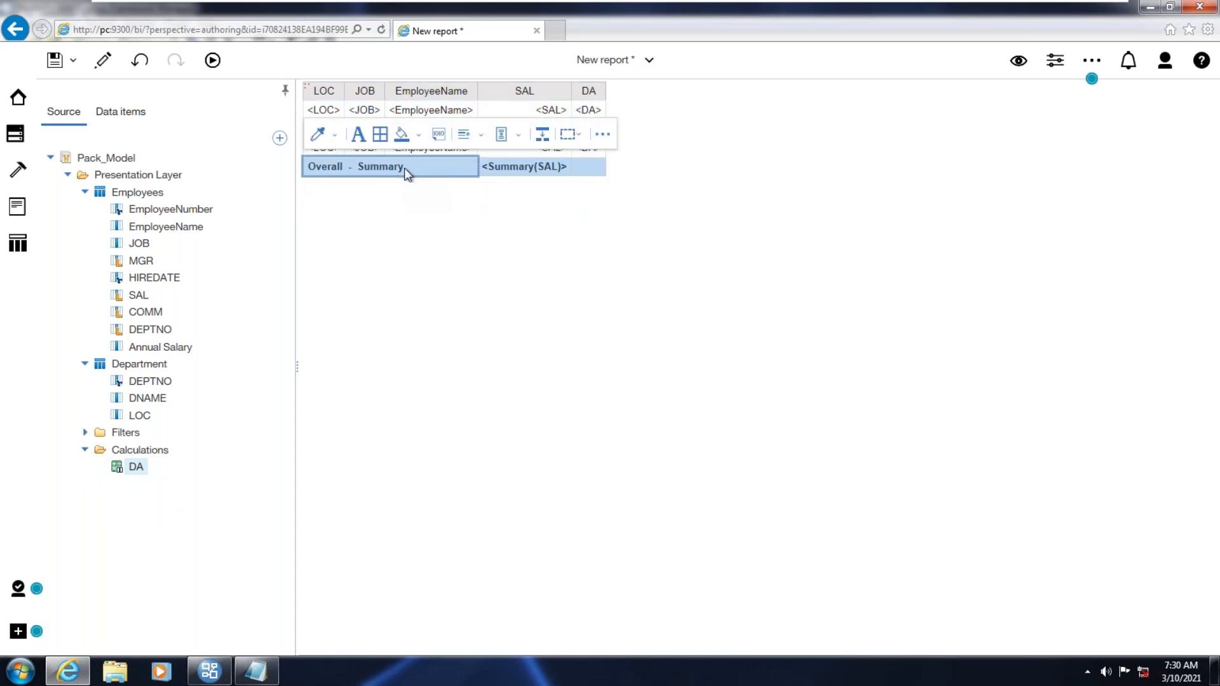
key("Delete")
Run the report to examine each employee's DA value, and close the output.
left_click(214, 62)
left_click(228, 98)
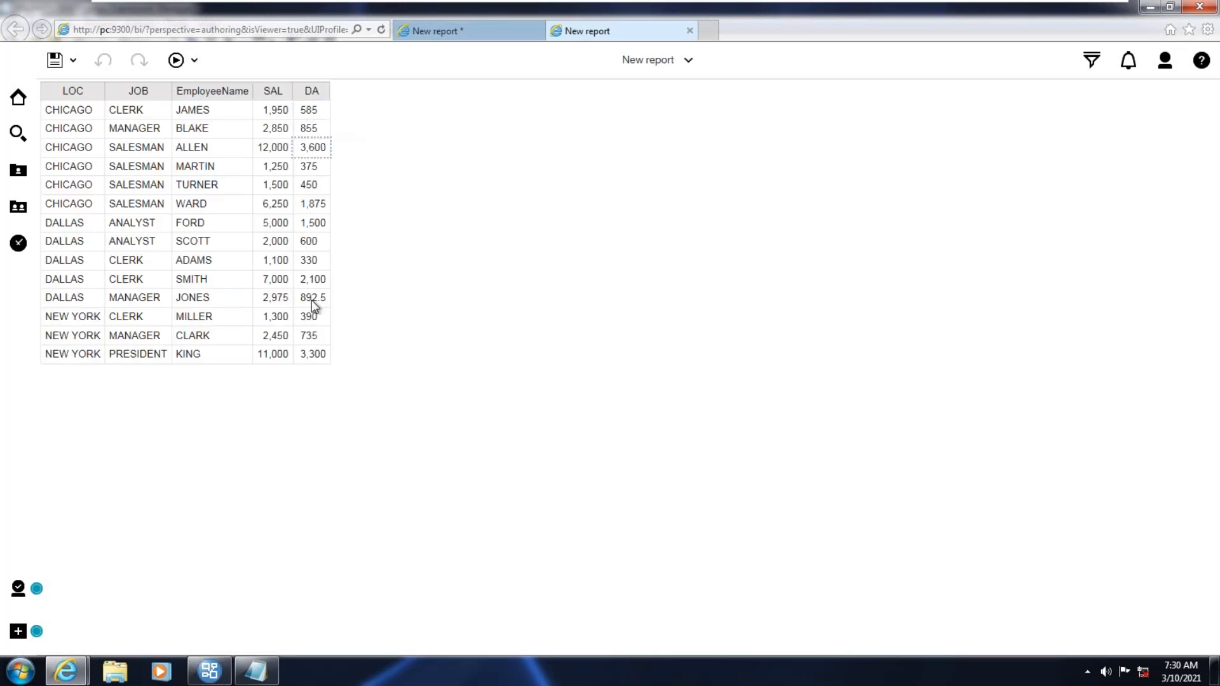
left_click(313, 149)
left_click(312, 126)
left_click(689, 31)
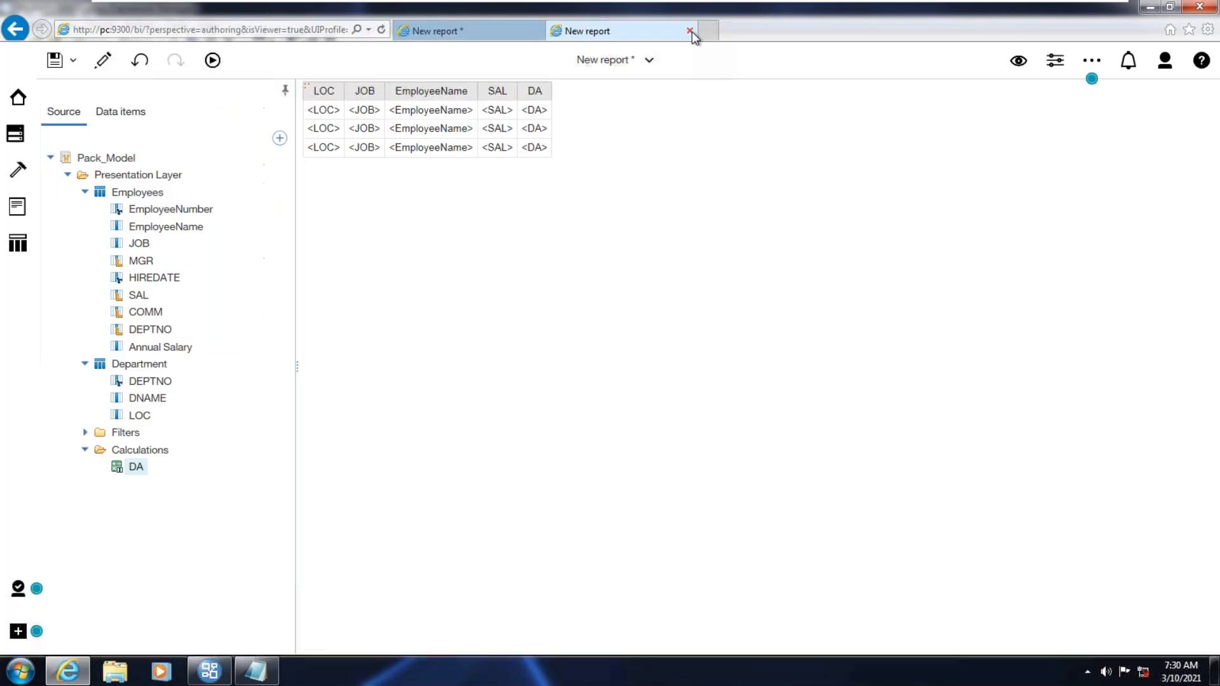
left_click(209, 671)
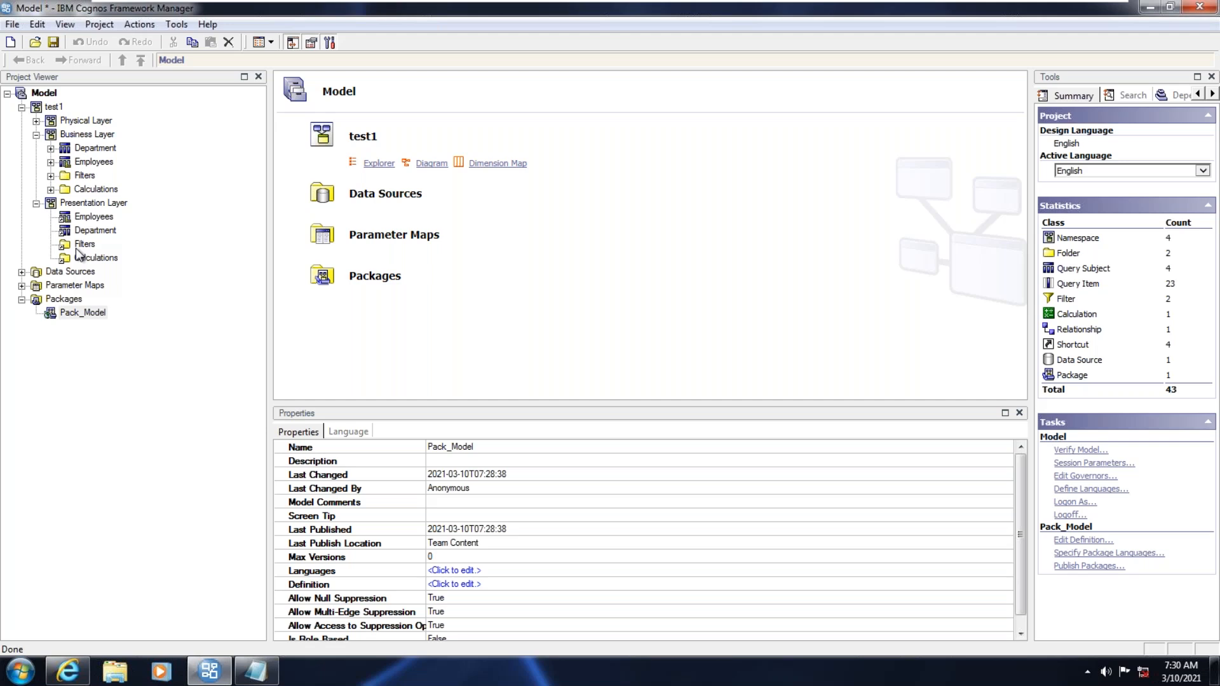
left_click(67, 672)
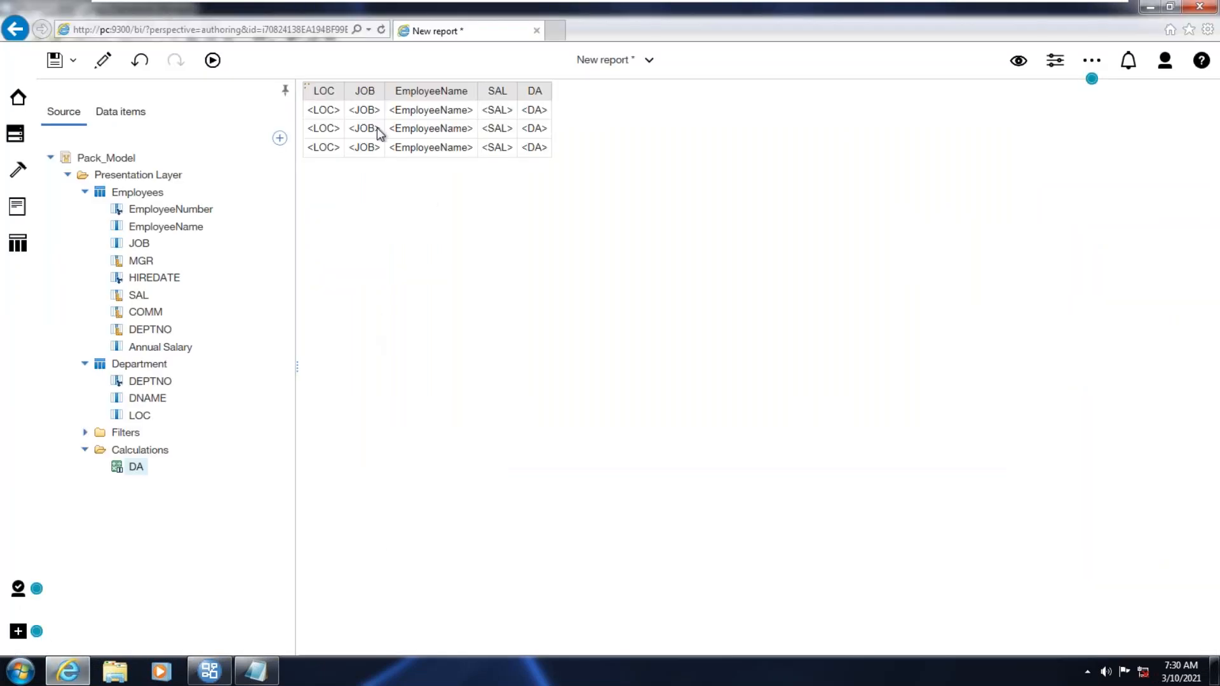
Switch to the Notepad notes and add the heading "Cardinality FM" a few lines below "Standalone filter".
left_click(209, 671)
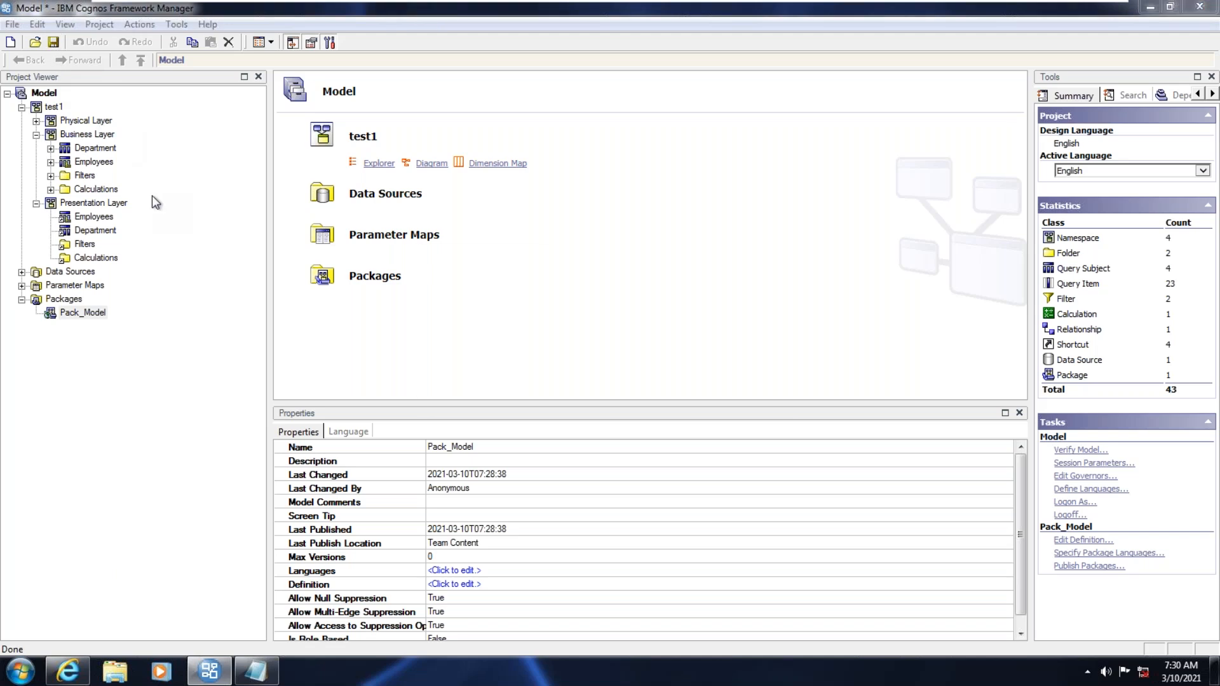
left_click(78, 313)
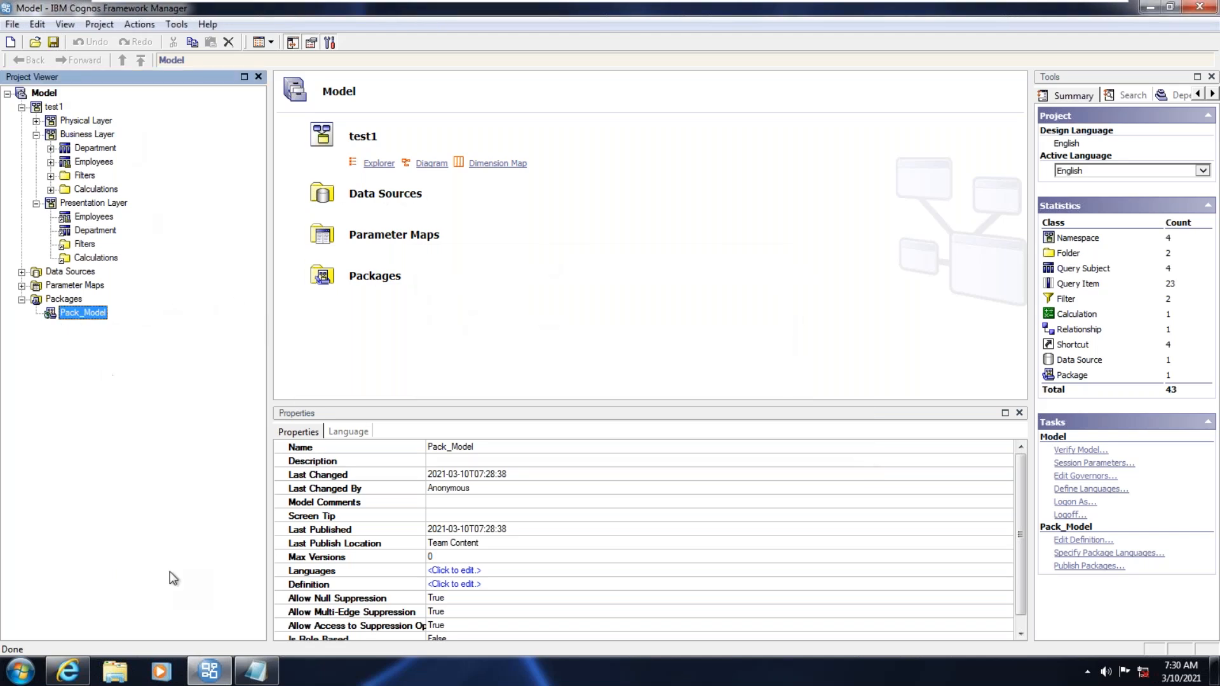
left_click(255, 671)
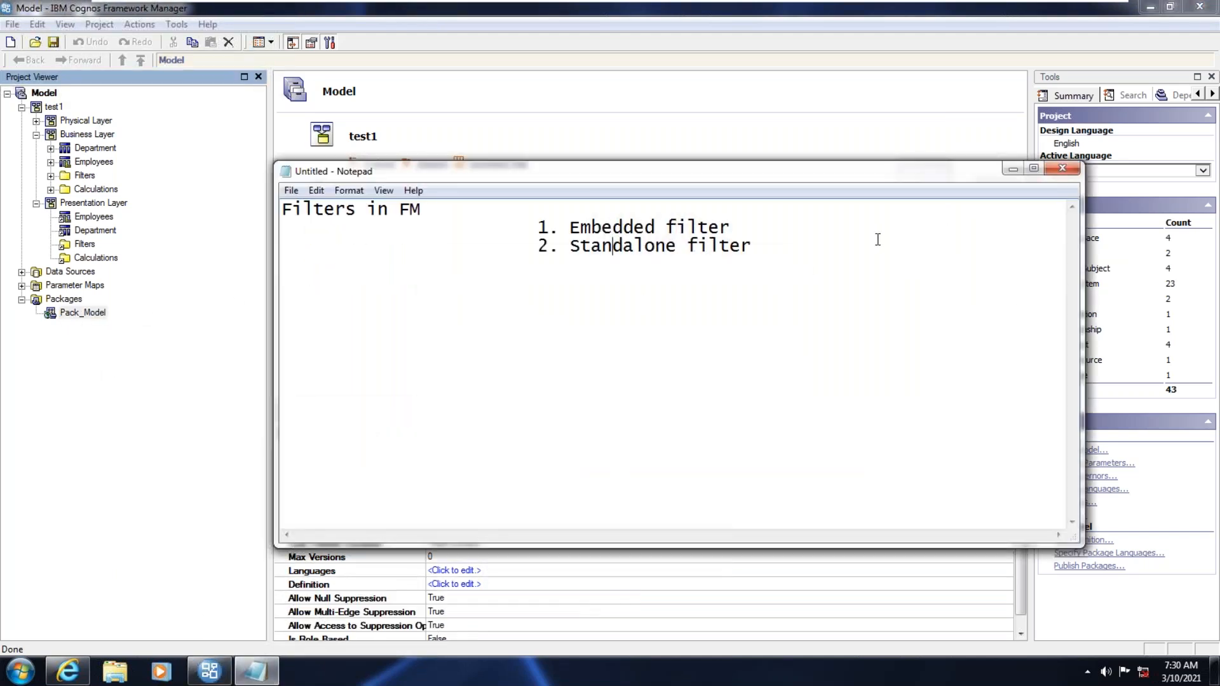
key("Return")
key("Return")
key("Return")
key("Return")
type("Cardinality")
key("Return")
key("Return")
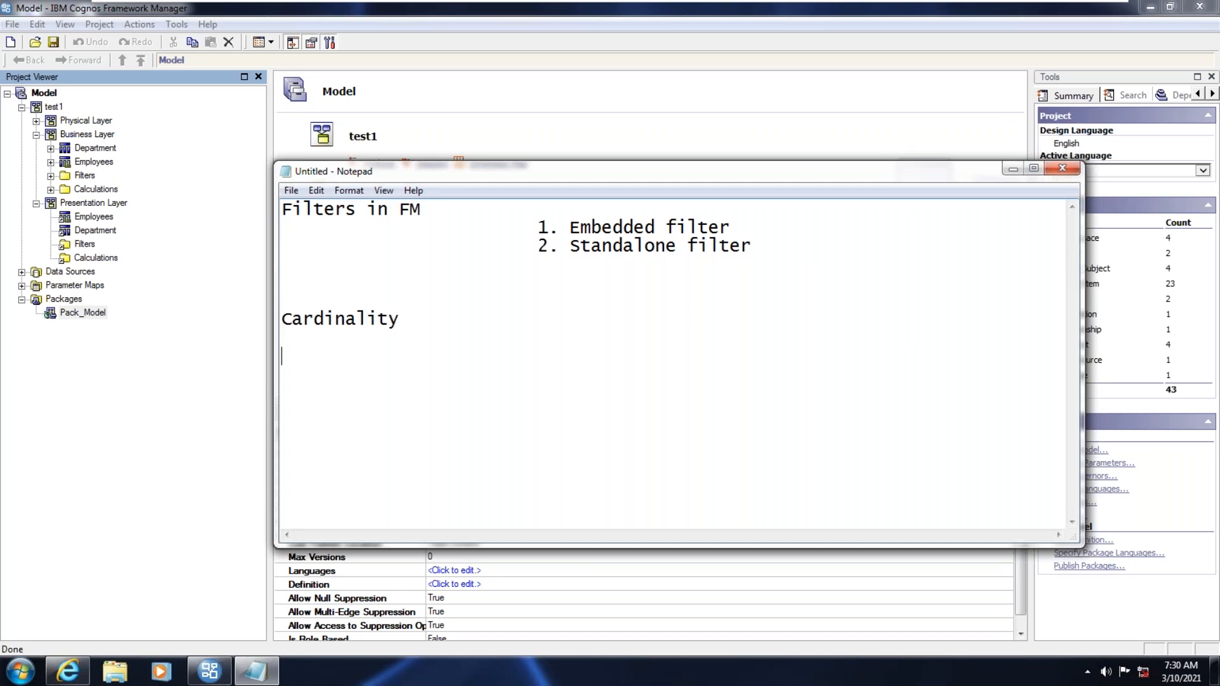
type("FM")
List "Inner join" and "Left outer join" as indented, blank-line-separated entries under the Cardinality FM heading.
key("Return")
key("Return")
type("Inner join")
key("Return")
key("Tab")
key("Tab")
key("Tab")
key("BackSpace")
type("1L")
key("BackSpace")
key("BackSpace")
type("Left ou")
key("BackSpace")
type("uter join")
Continue the indented join list with "Right outer join" and "Full outer join", leaving blank lines between and below them.
key("Return")
key("Return")
key("Tab")
key("Tab")
type("Righ")
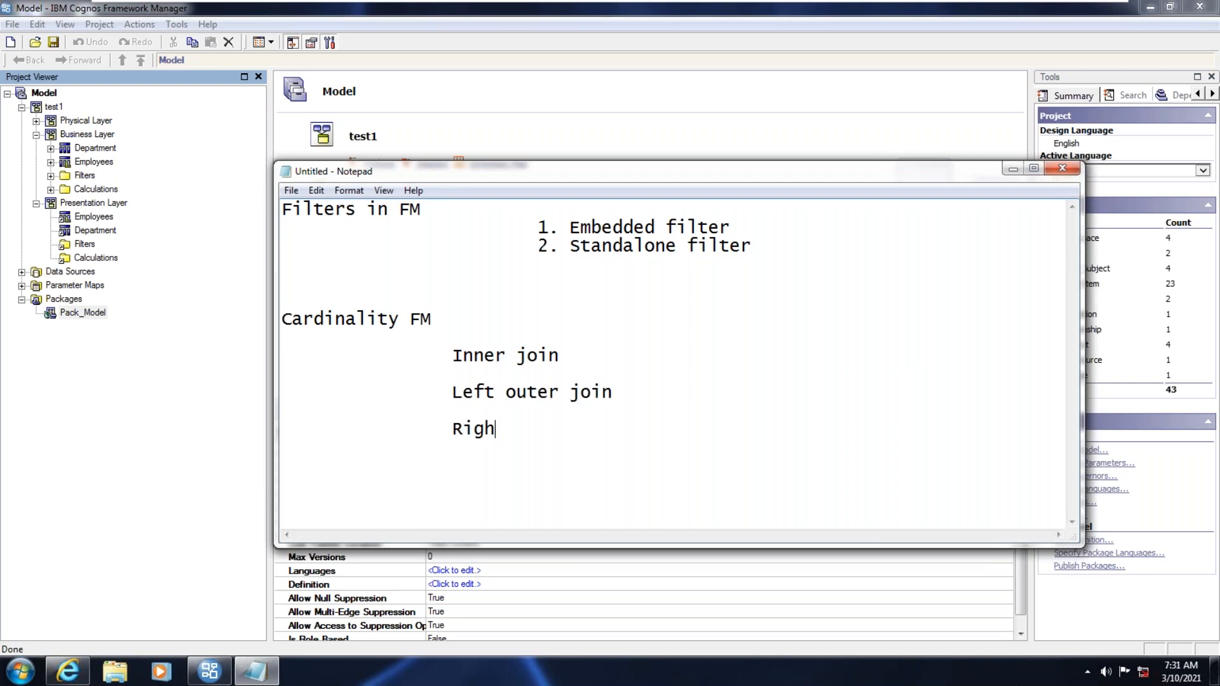
type("t outer join")
key("Return")
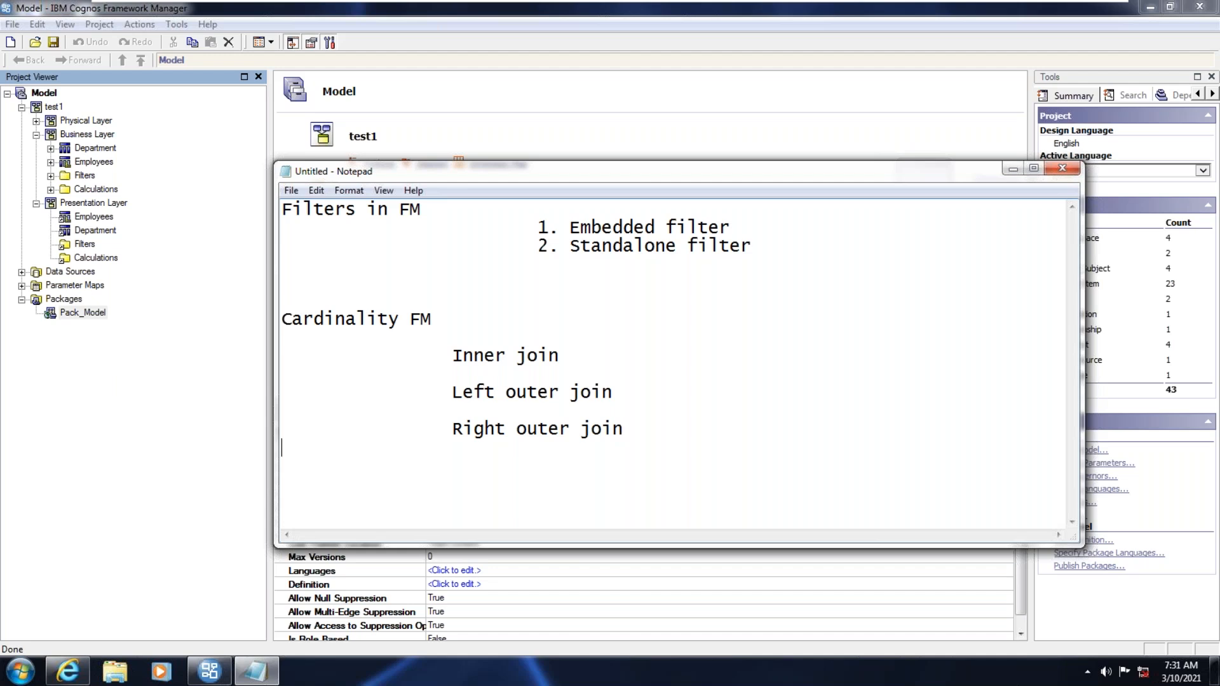
type("Full outer join")
key("Return")
key("Return")
key("Return")
key("Tab")
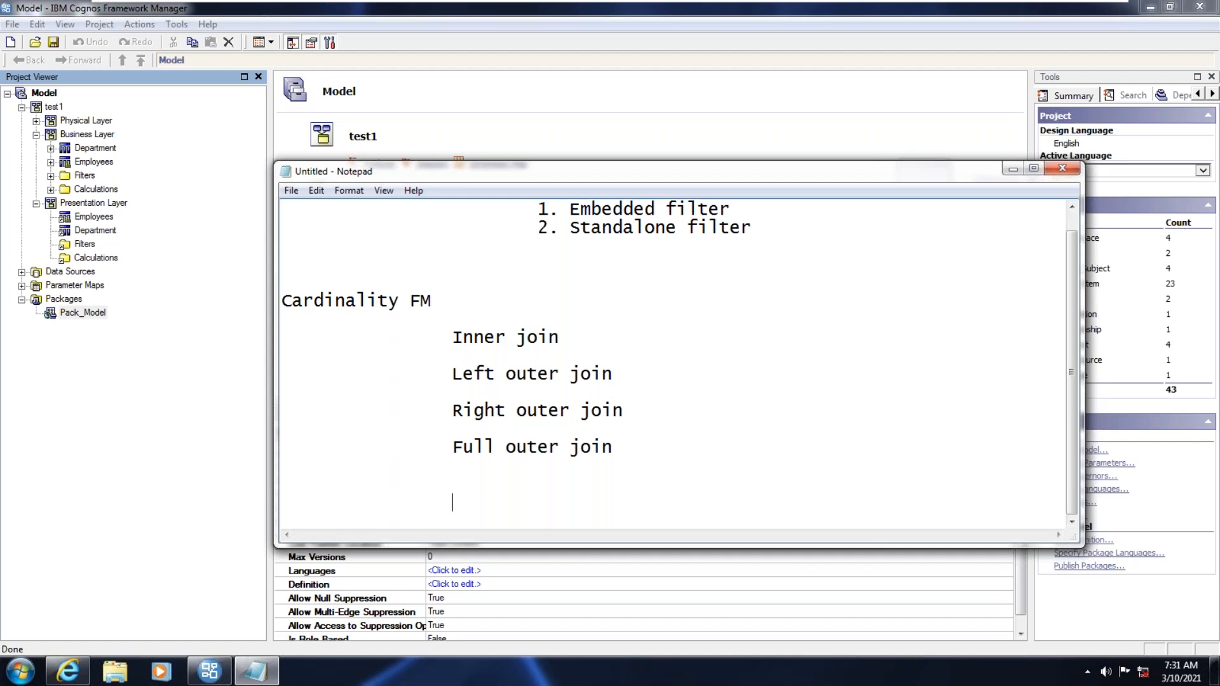
Add the indented lines "1 to 1", "1 to many", "many to 1" and "many to many" below the join types.
type("1 ot")
key("BackSpace")
key("BackSpace")
type("to 1")
key("Return")
type("1 to many")
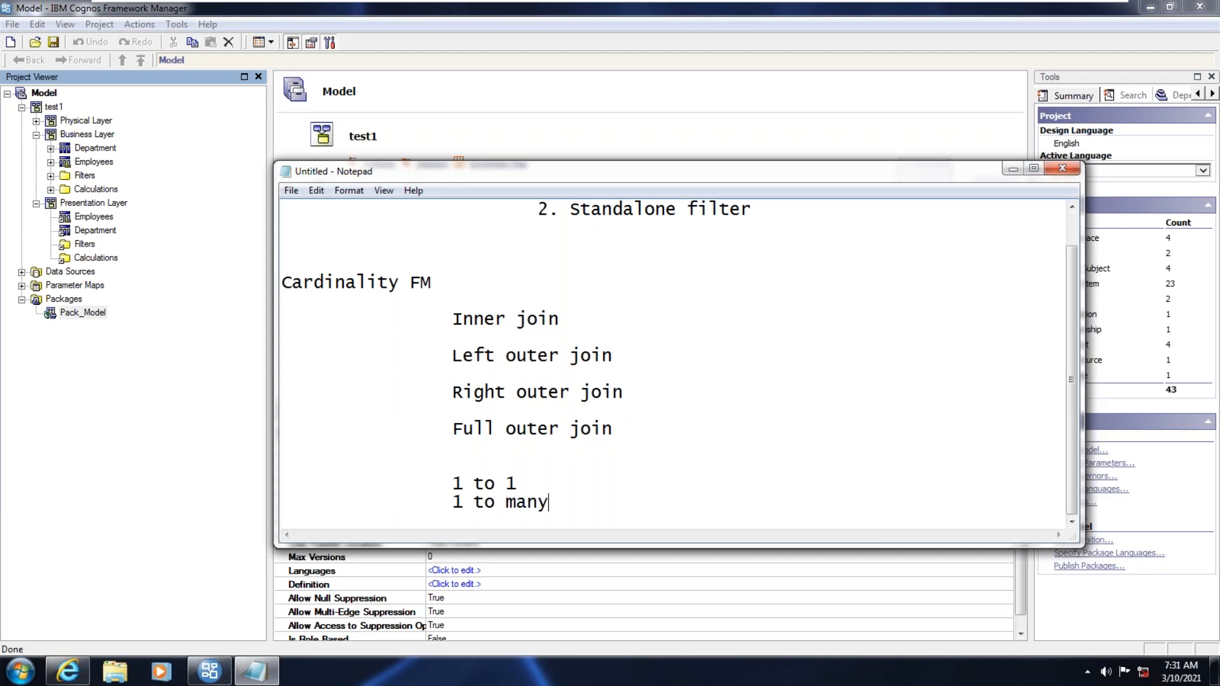
key("Return")
key("Tab")
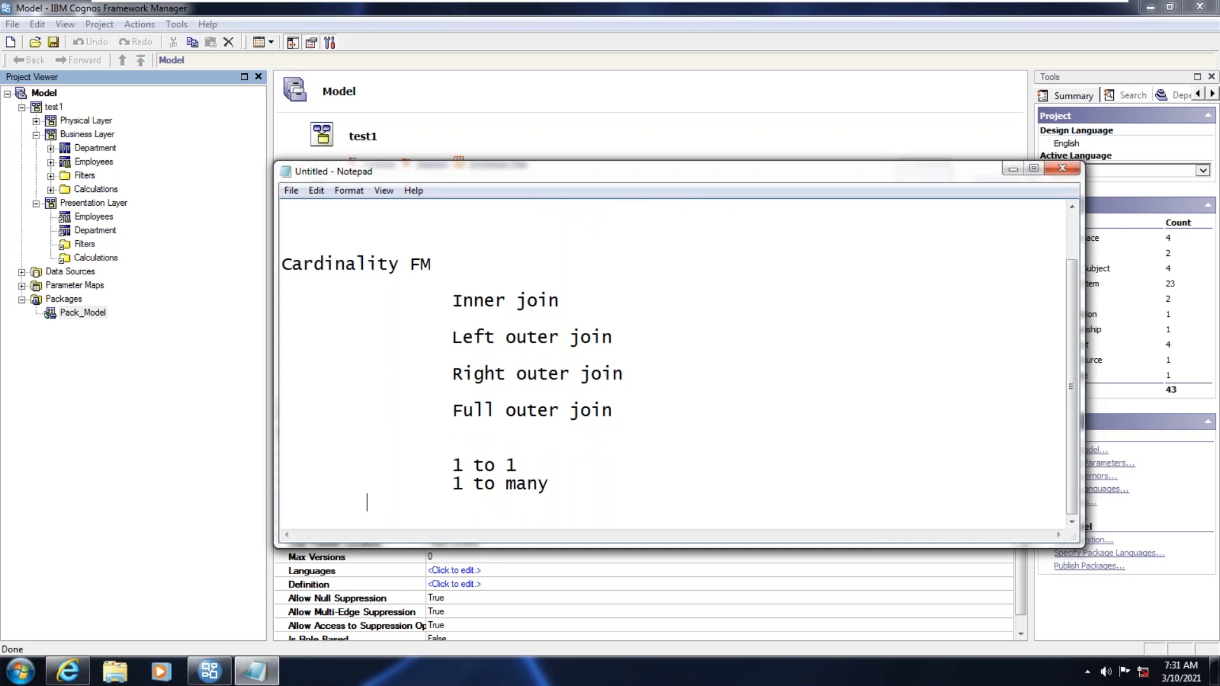
type("many to 1")
key("Return")
key("Tab")
type("many to man")
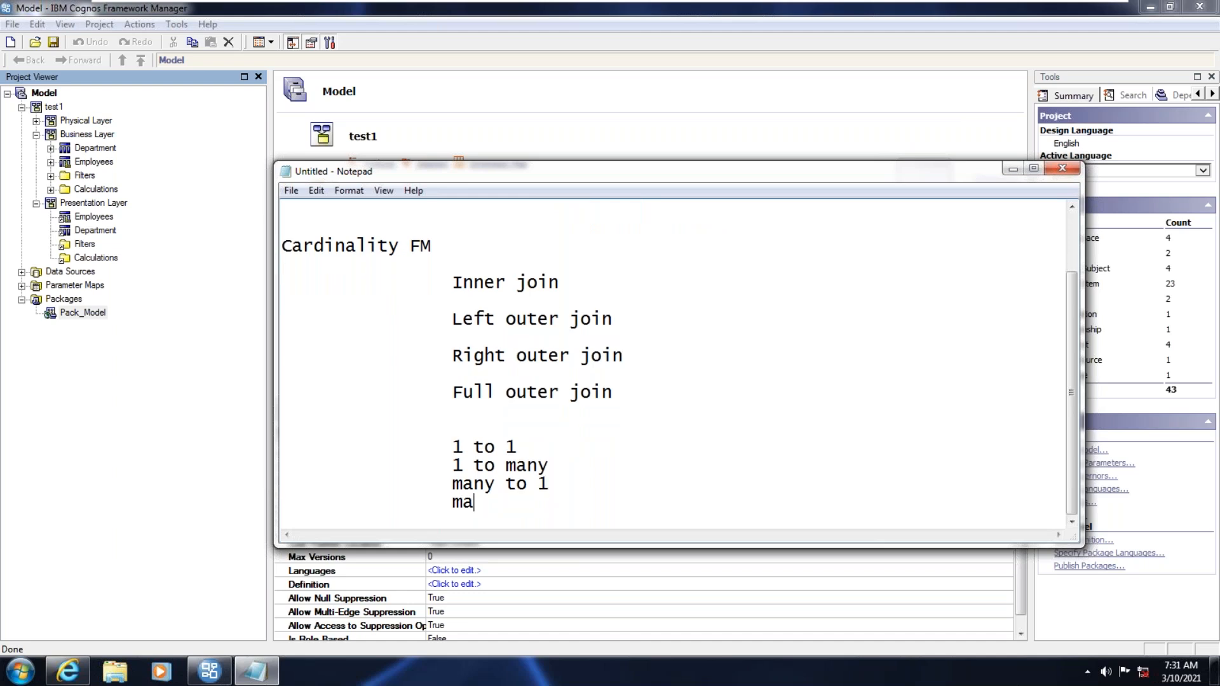
type("y")
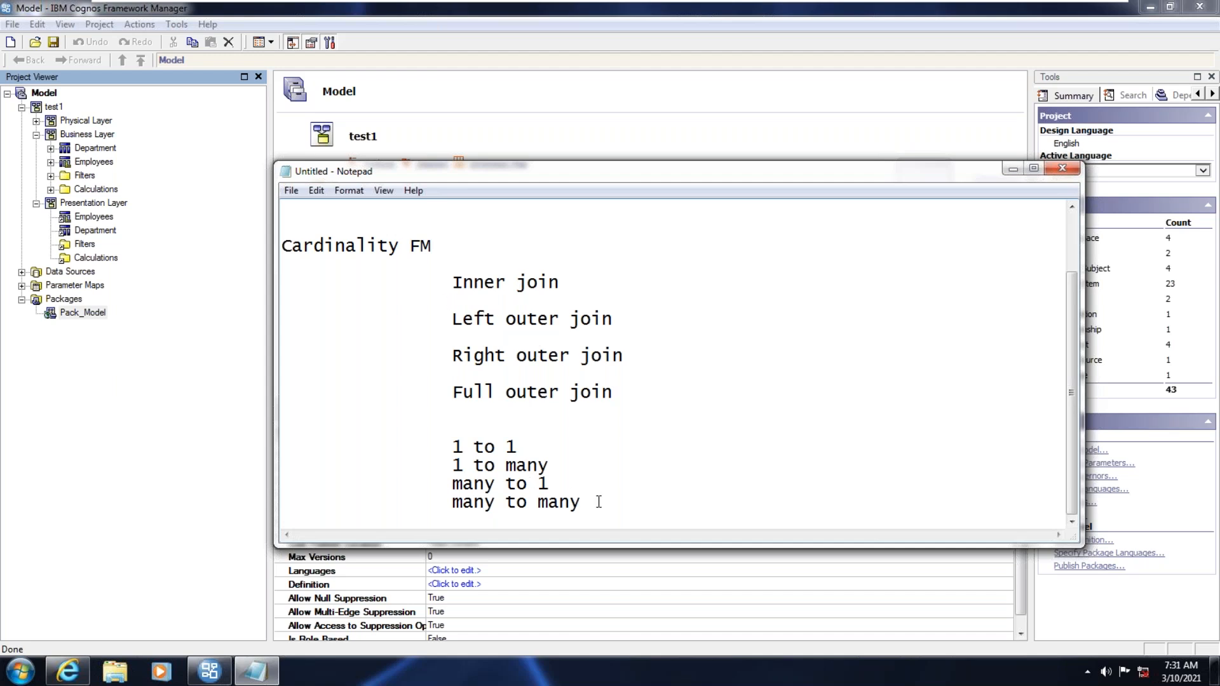
key("Return")
key("Return")
key("Return")
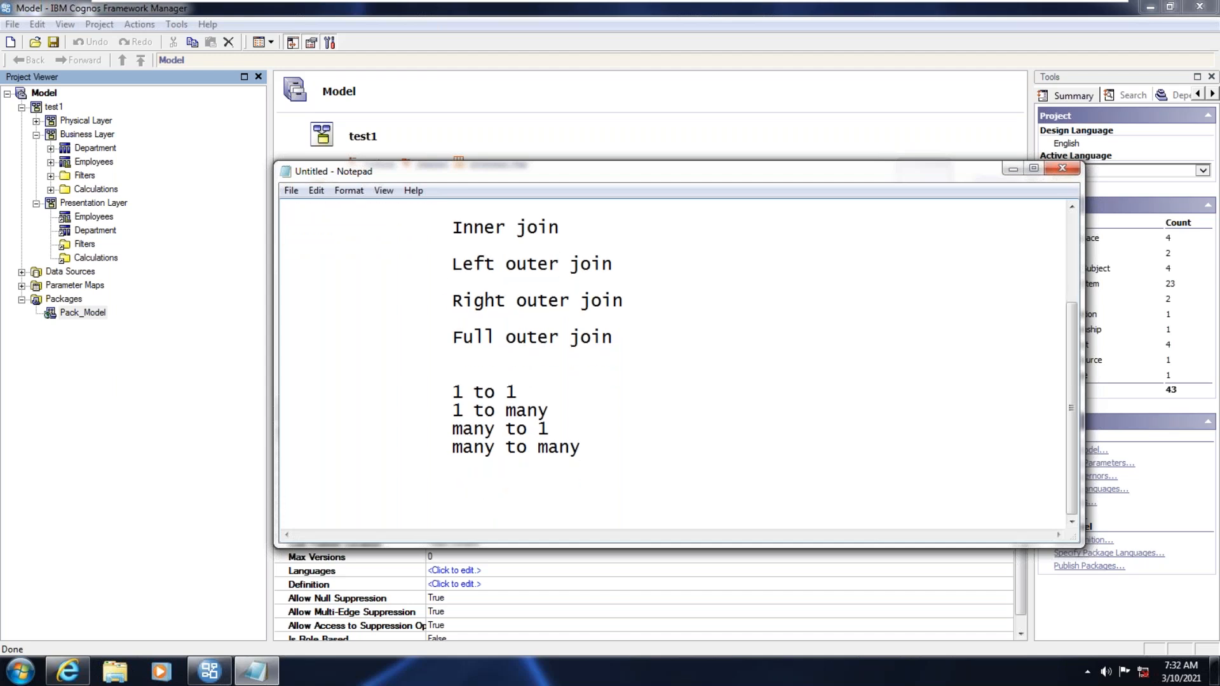
scroll(642, 432, "up", 3)
scroll(638, 444, "down", 3)
Return to Framework Manager, show the Business Layer as a diagram and delete the relationship between Employees and Department.
left_click(1013, 169)
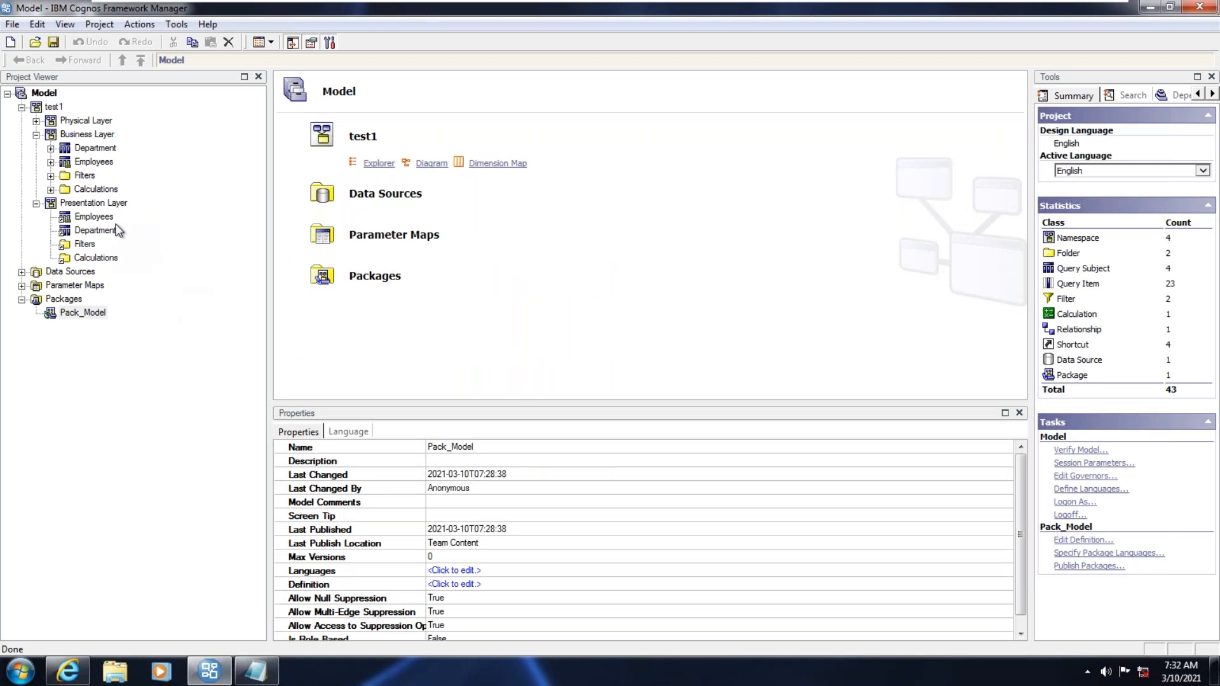
left_click(84, 134)
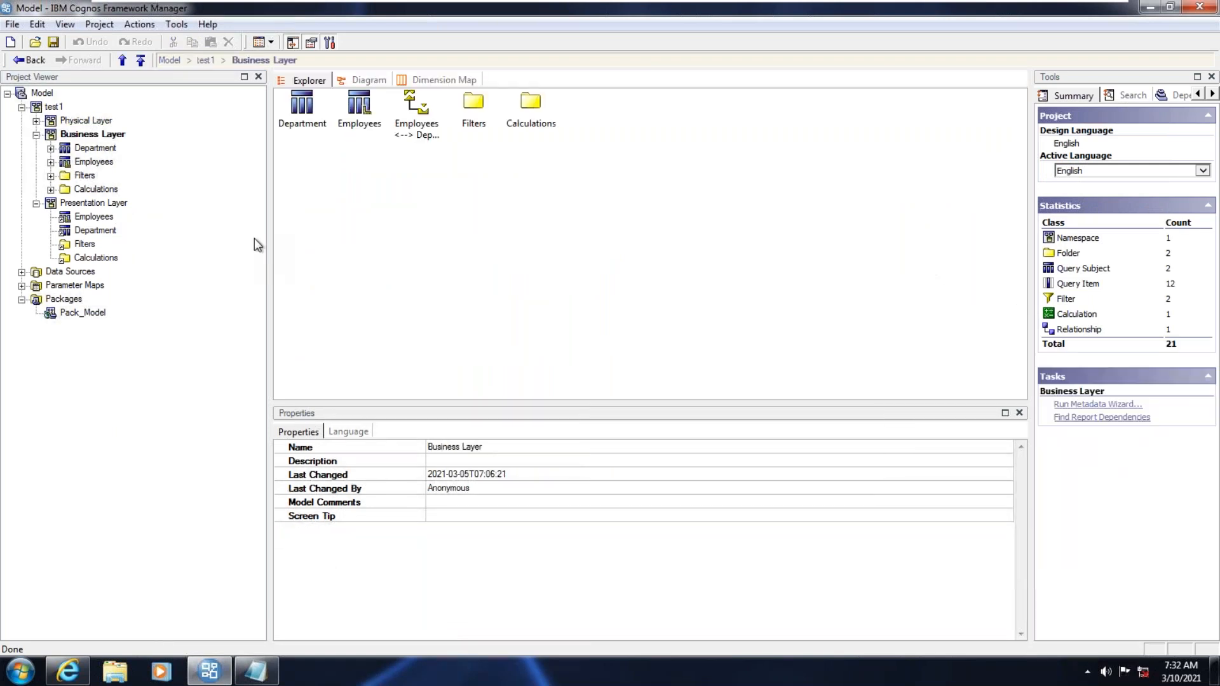
left_click(366, 77)
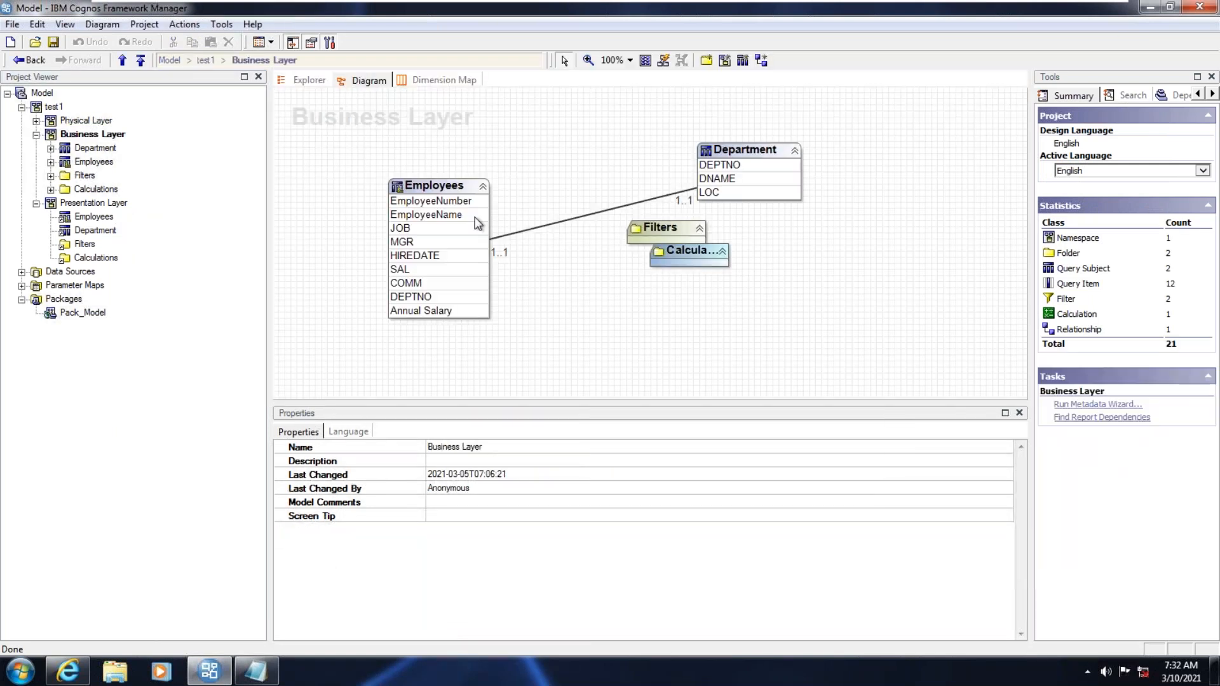
left_click(579, 216)
key("Delete")
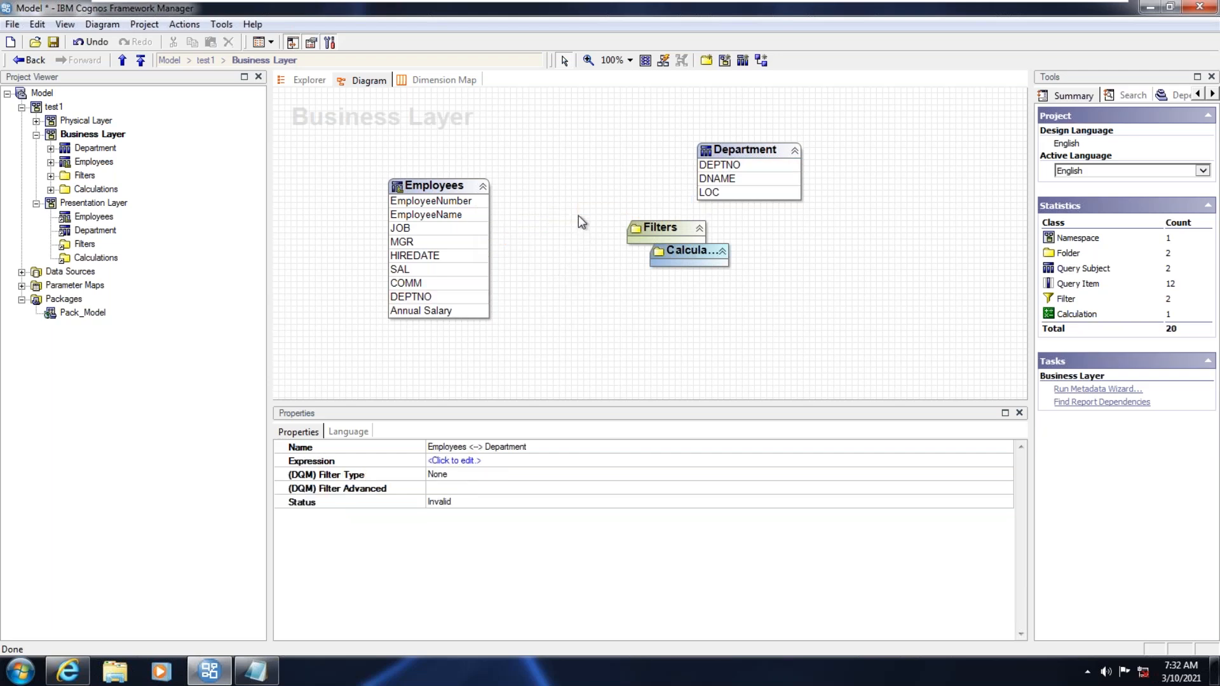
Rearrange the diagram: move Filters and Calculations to the lower-right corner, Department down toward the centre and Employees up and left.
left_click(699, 261)
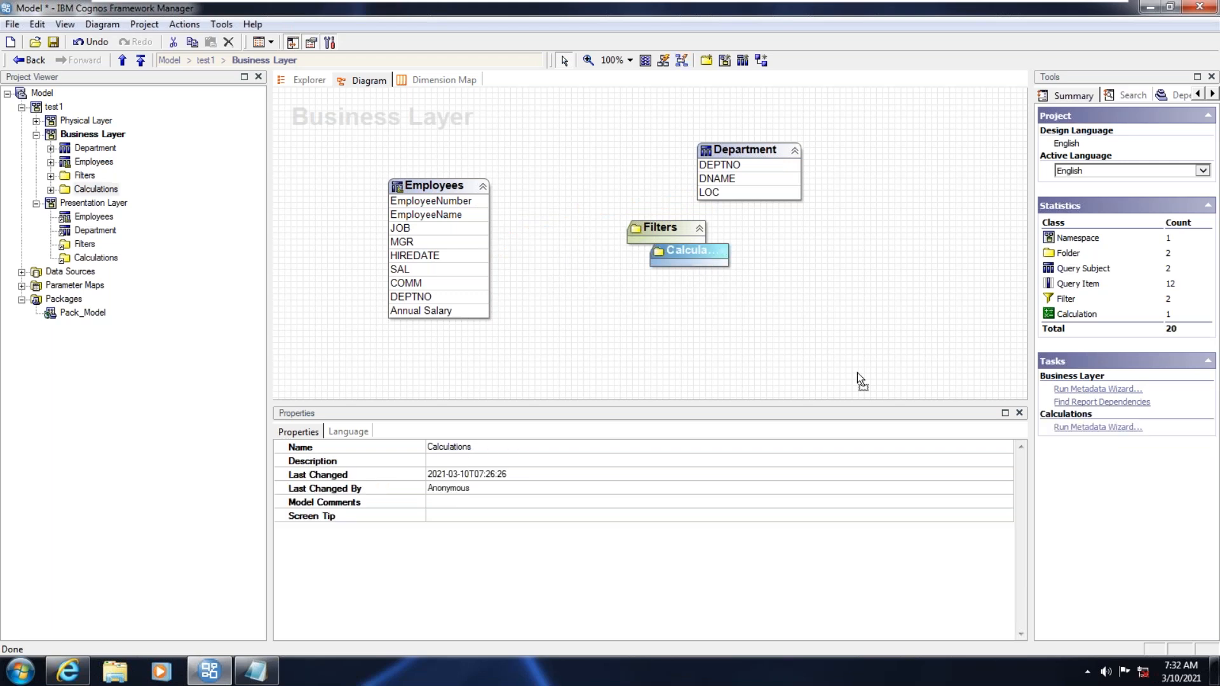
left_click(668, 230)
left_click_drag(668, 230, 950, 333)
left_click_drag(698, 257, 952, 379)
left_click_drag(738, 151, 674, 196)
left_click_drag(433, 189, 389, 155)
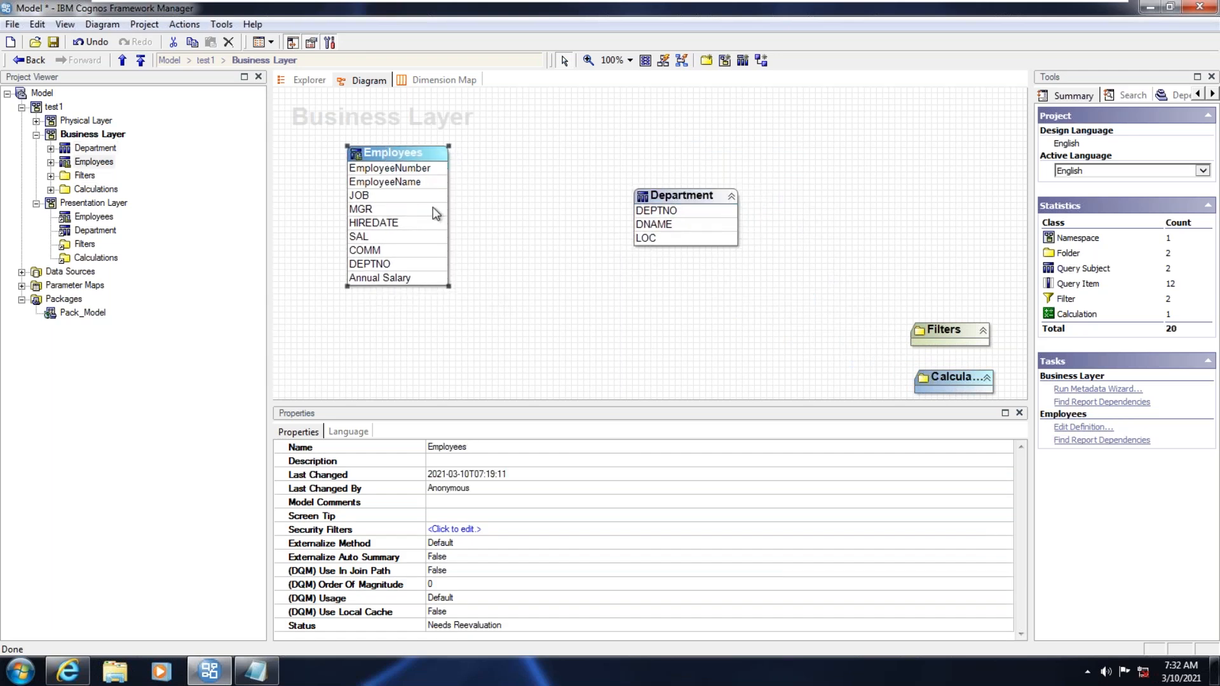
Start a new relationship between Department and Employees, linking DEPTNO in Department to DEPTNO in Employees.
left_click(659, 197)
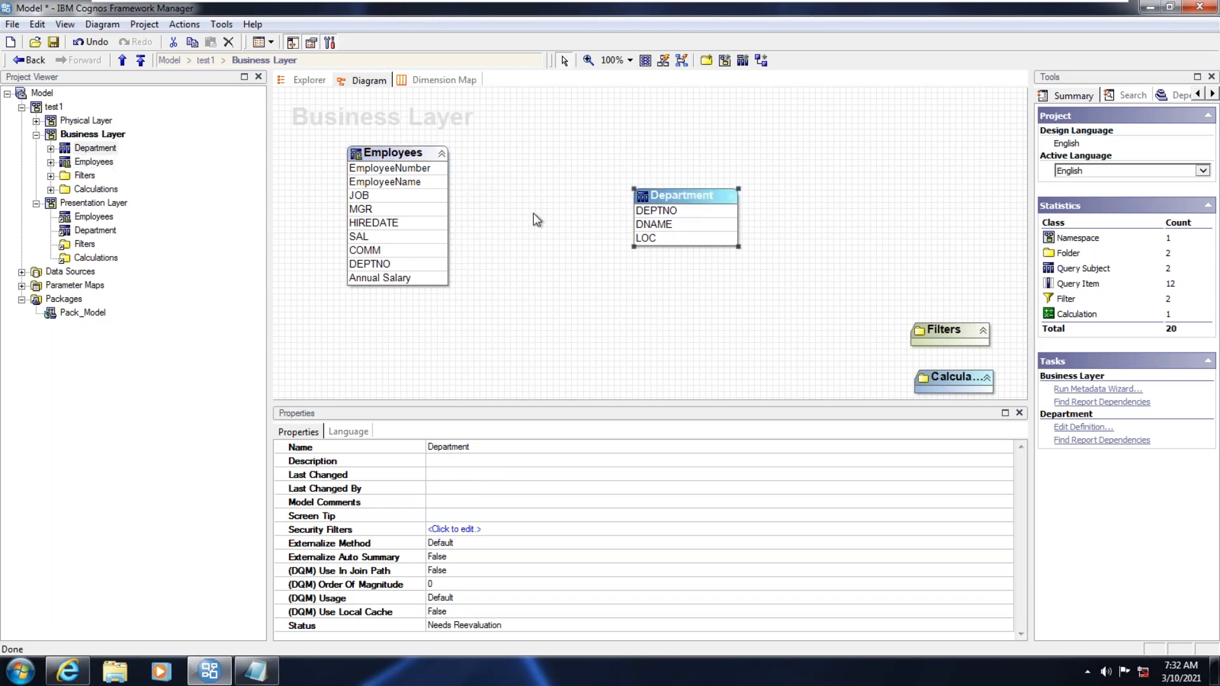
left_click(396, 159, "ctrl")
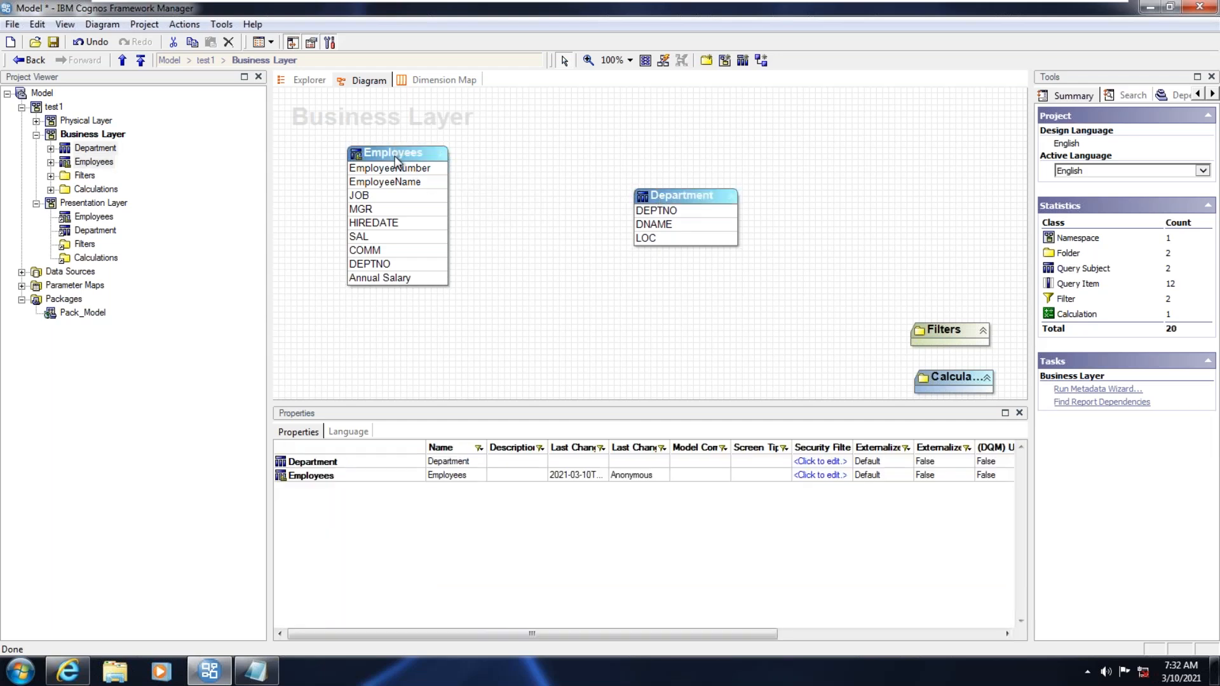
right_click(395, 159)
mouse_move(450, 171)
left_click(615, 166)
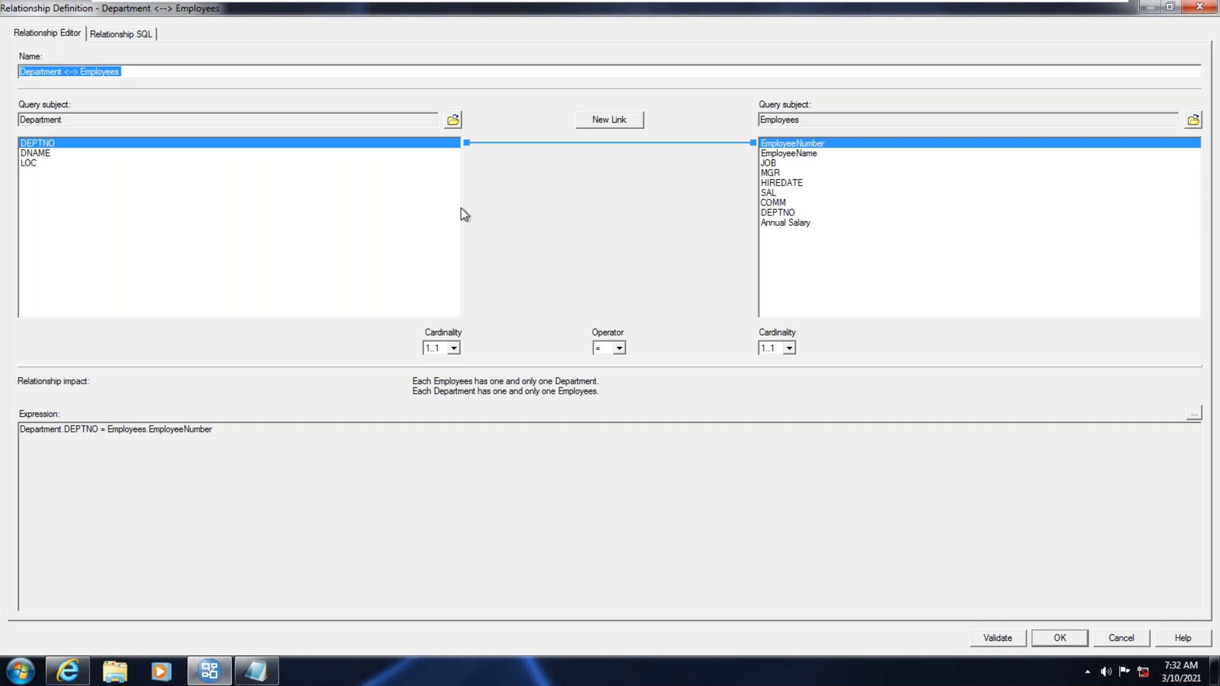
left_click(777, 213)
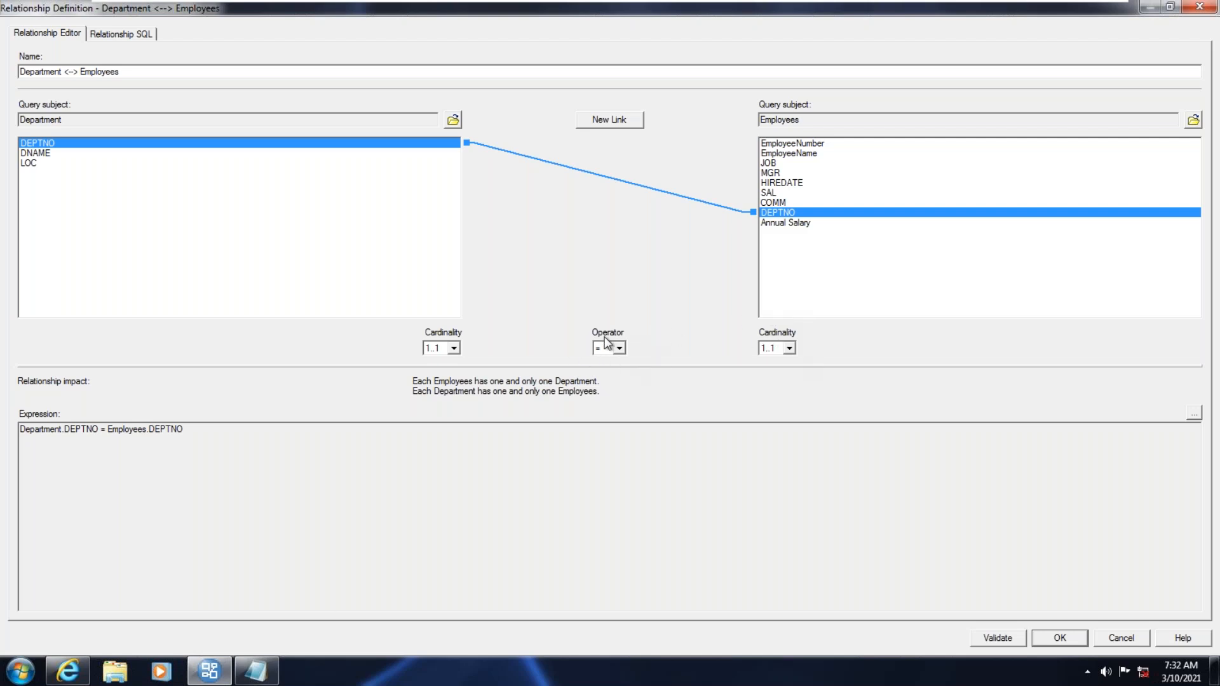
In the Notepad notes, add "Equi joins" above "Inner join" and "Non Equi joins" above the "1 to 1" line.
left_click(256, 671)
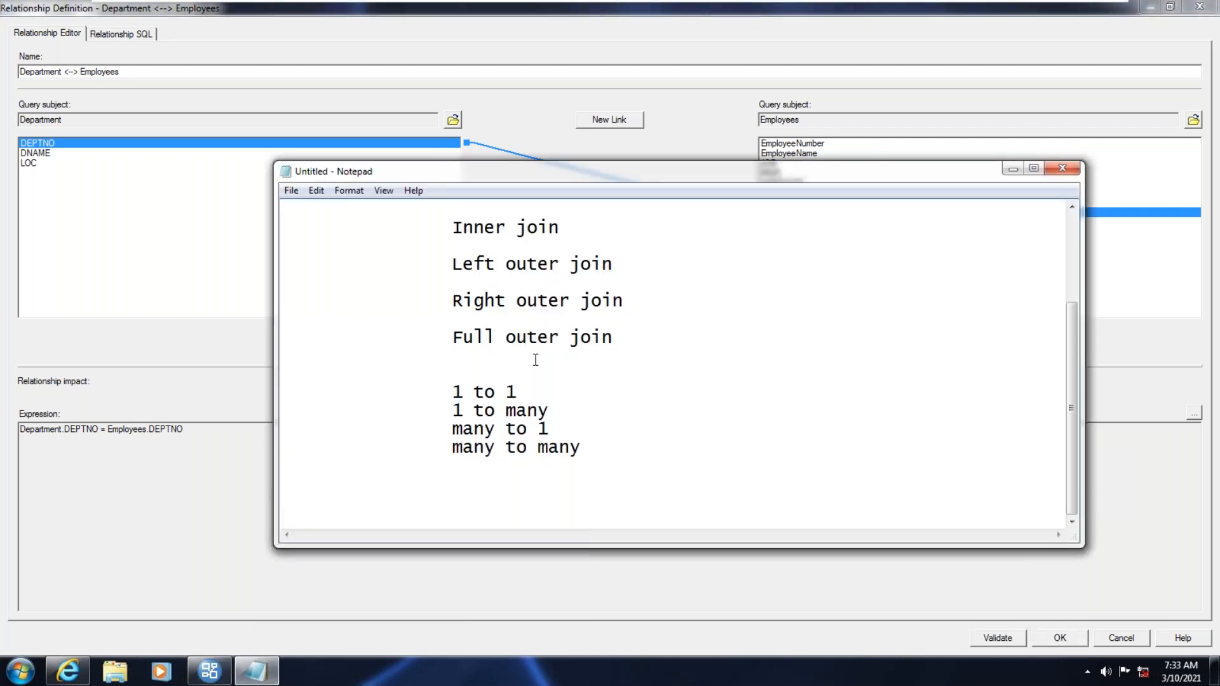
scroll(536, 359, "up", 1)
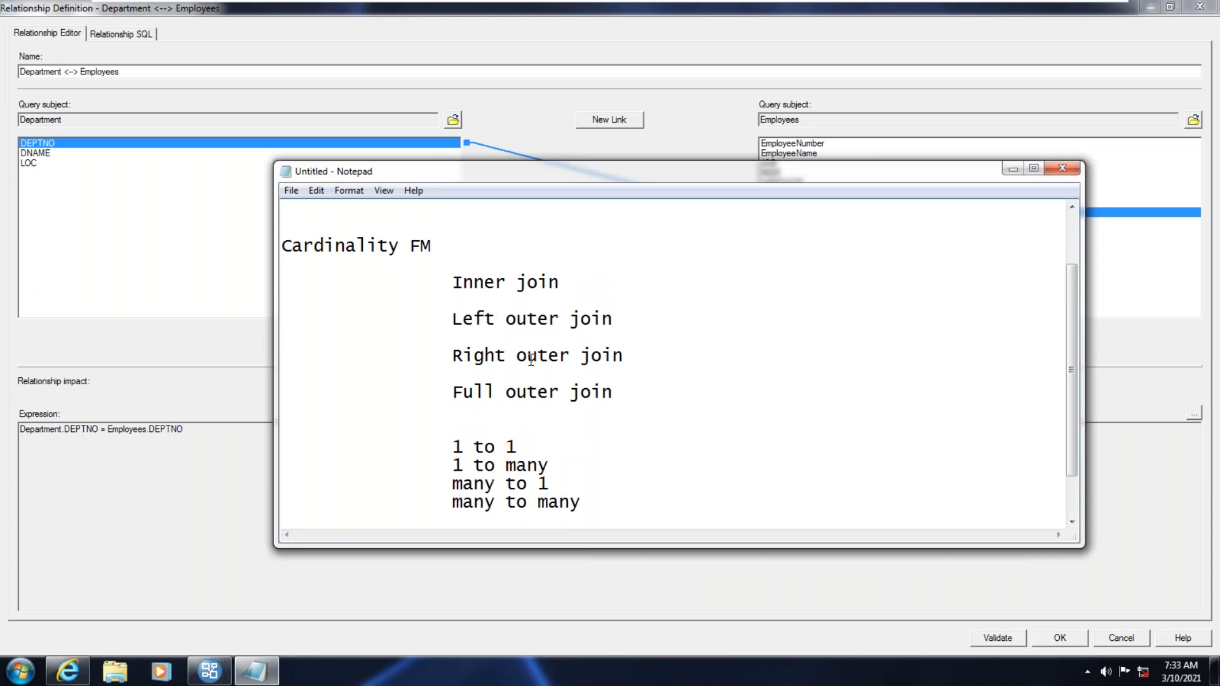
left_click(452, 267)
key("Return")
type("Equi joins")
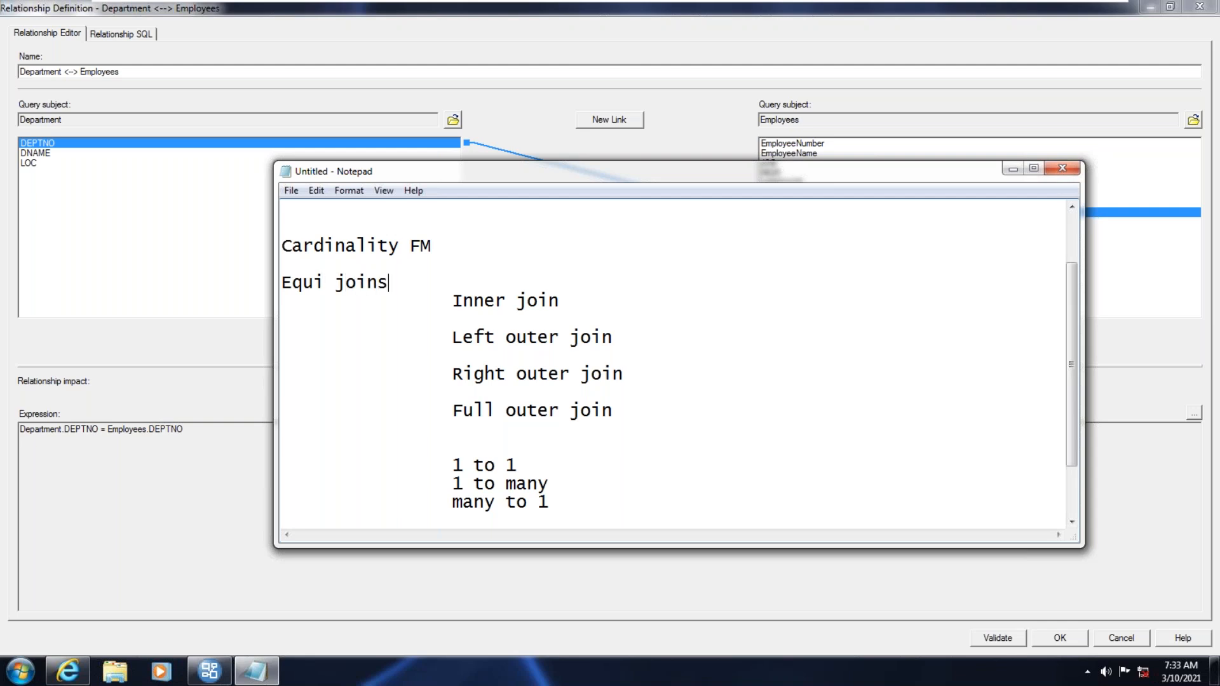
left_click(302, 443)
key("Return")
type("No")
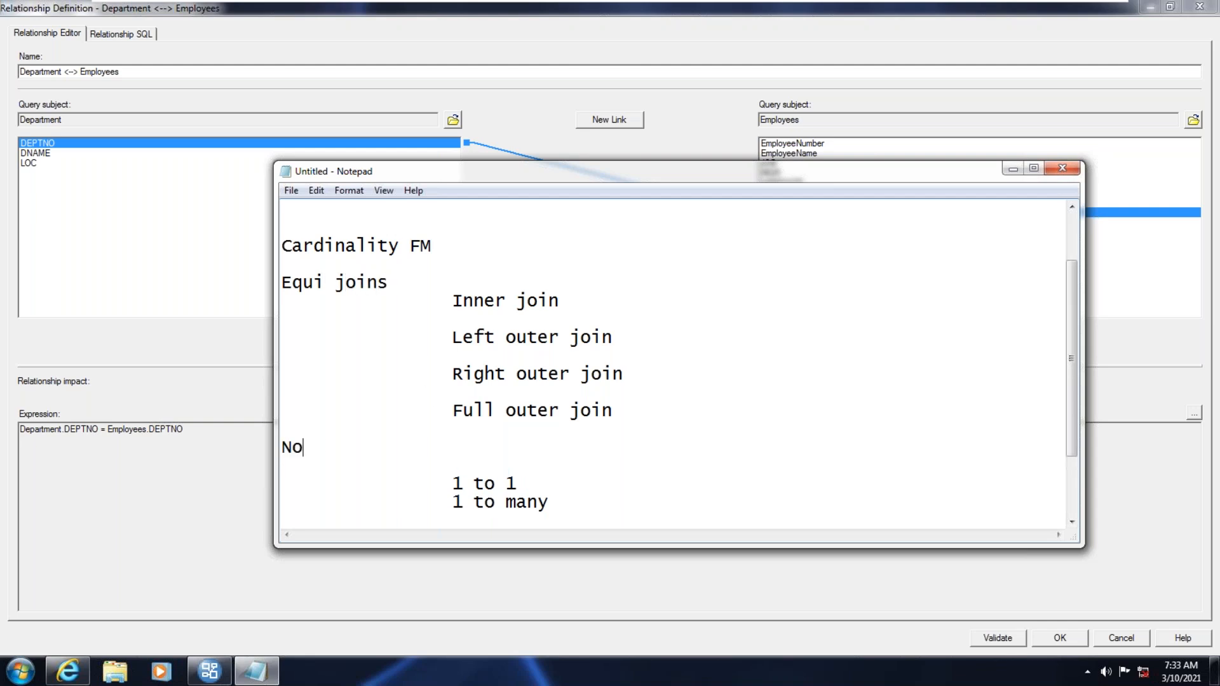
type("n Equi joins")
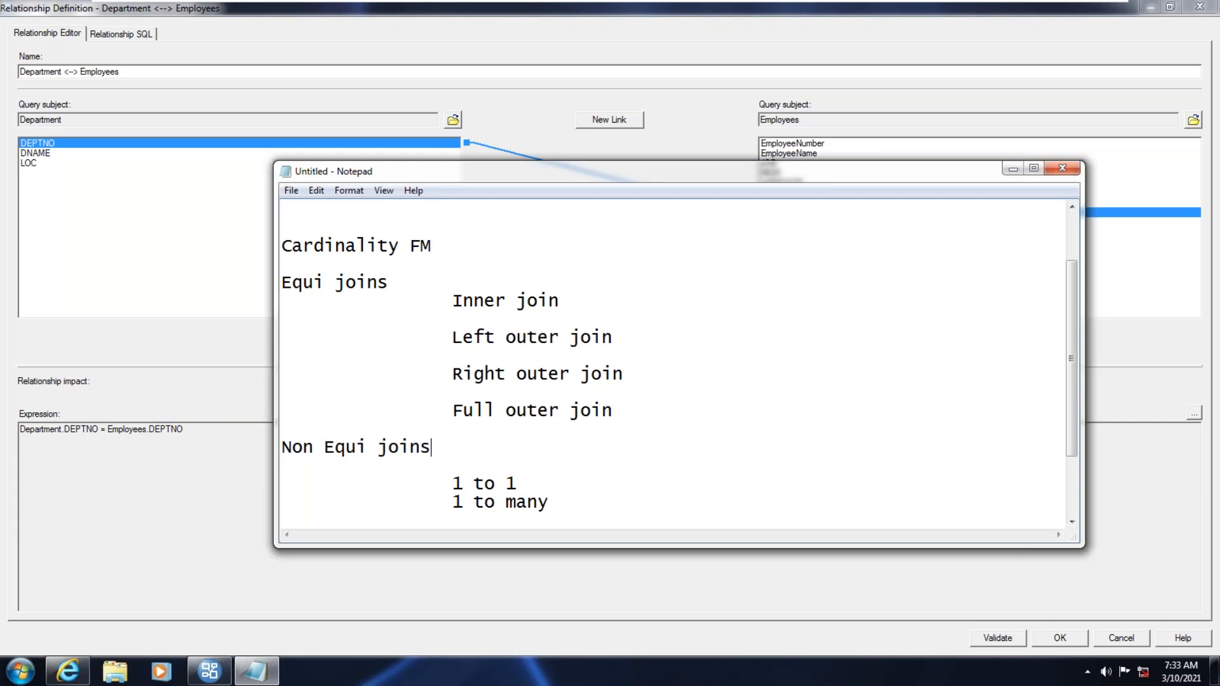
Append the operators "(=)" to the Equi joins heading and "(<,>, !=)" to the Non Equi joins heading.
left_click(407, 278)
type("(=)")
left_click(449, 451)
type("(")
type(",")
type("<")
type("?")
key("BackSpace")
type(">")
type(", !=")
key("BackSpace")
type("==")
key("BackSpace")
type(")")
scroll(414, 410, "down", 2)
scroll(415, 410, "up", 4)
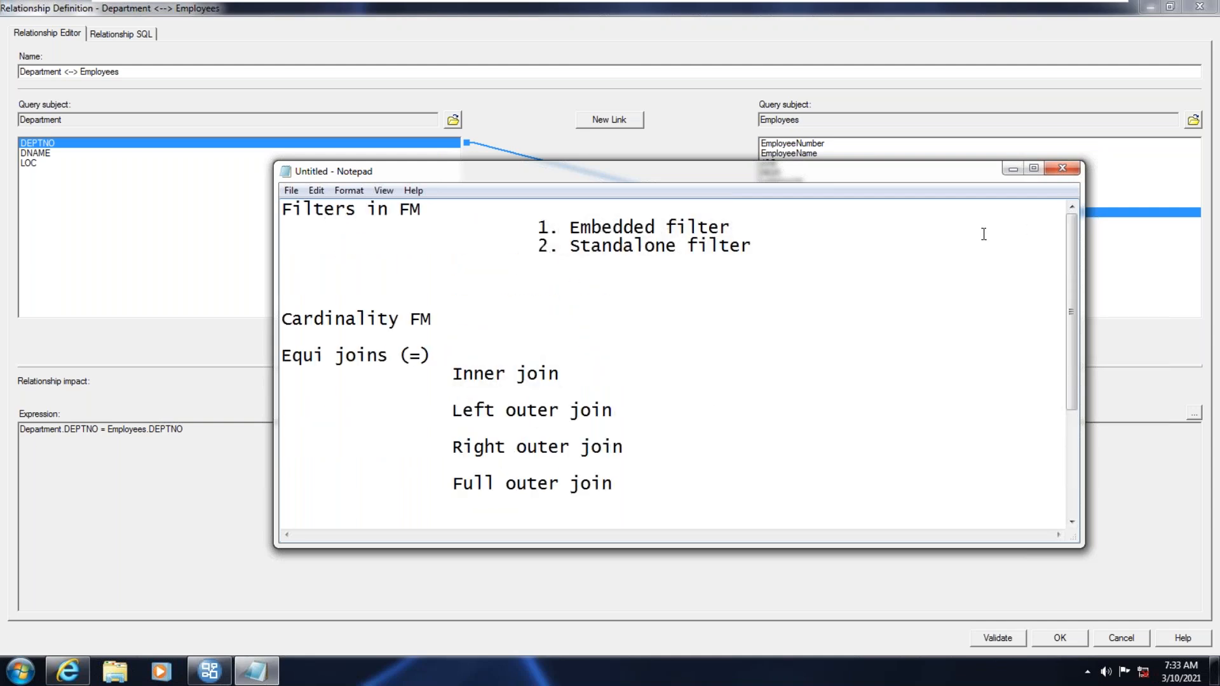
Back in the relationship definition, examine the available operators and both cardinality lists, keeping = and 1..1 on each side.
left_click(1010, 169)
left_click(619, 349)
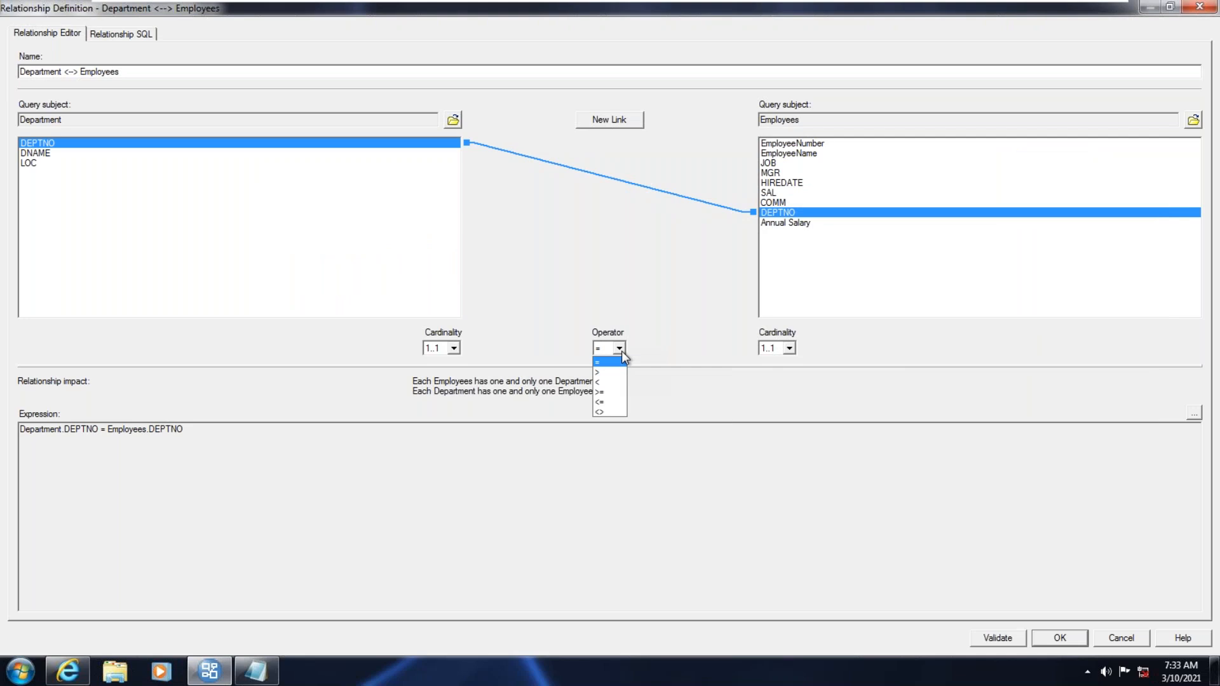
left_click(605, 362)
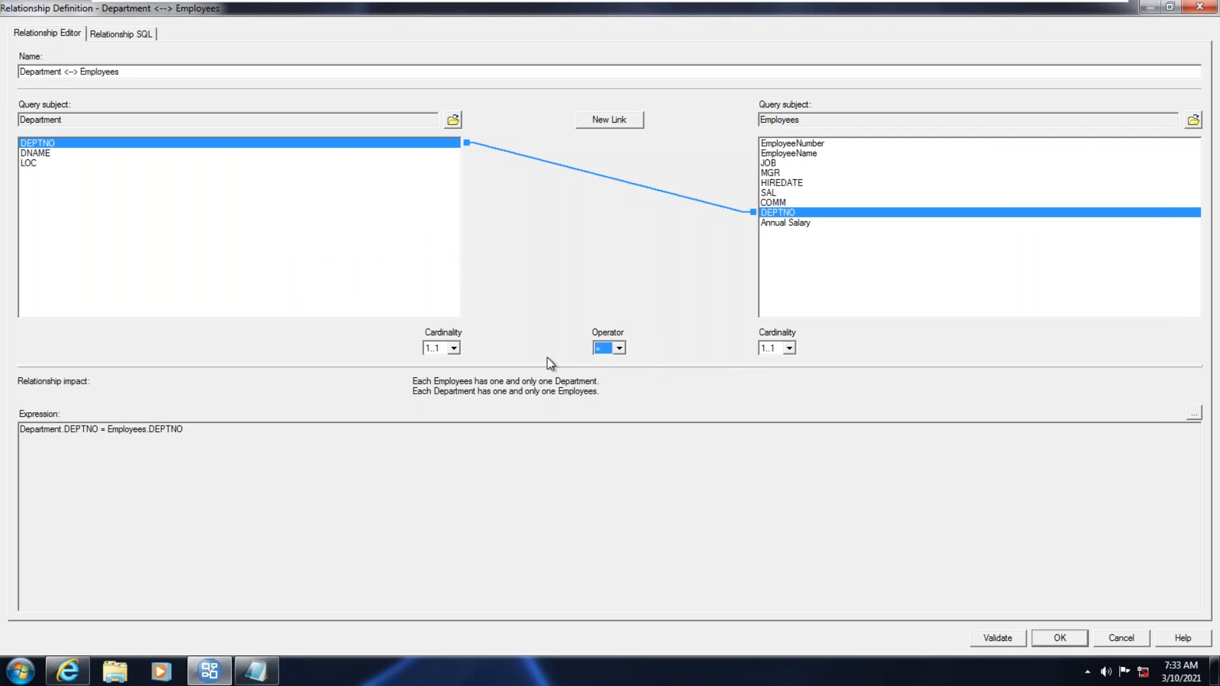
left_click(455, 348)
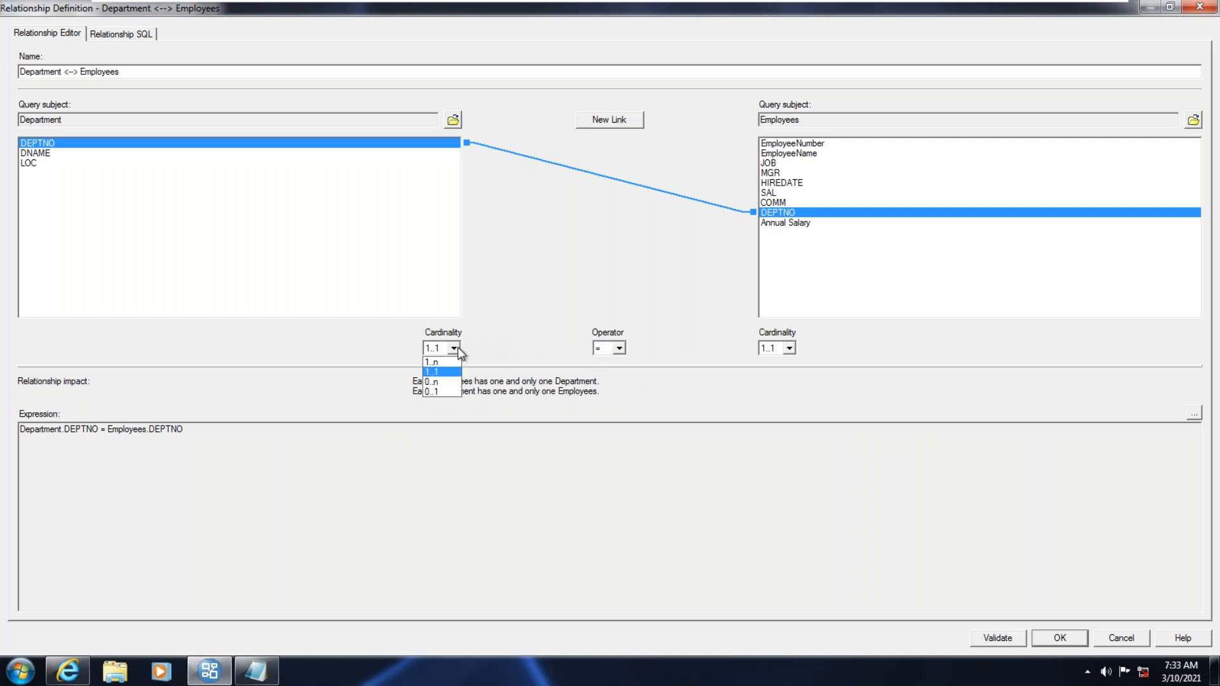
left_click(791, 348)
left_click(791, 348)
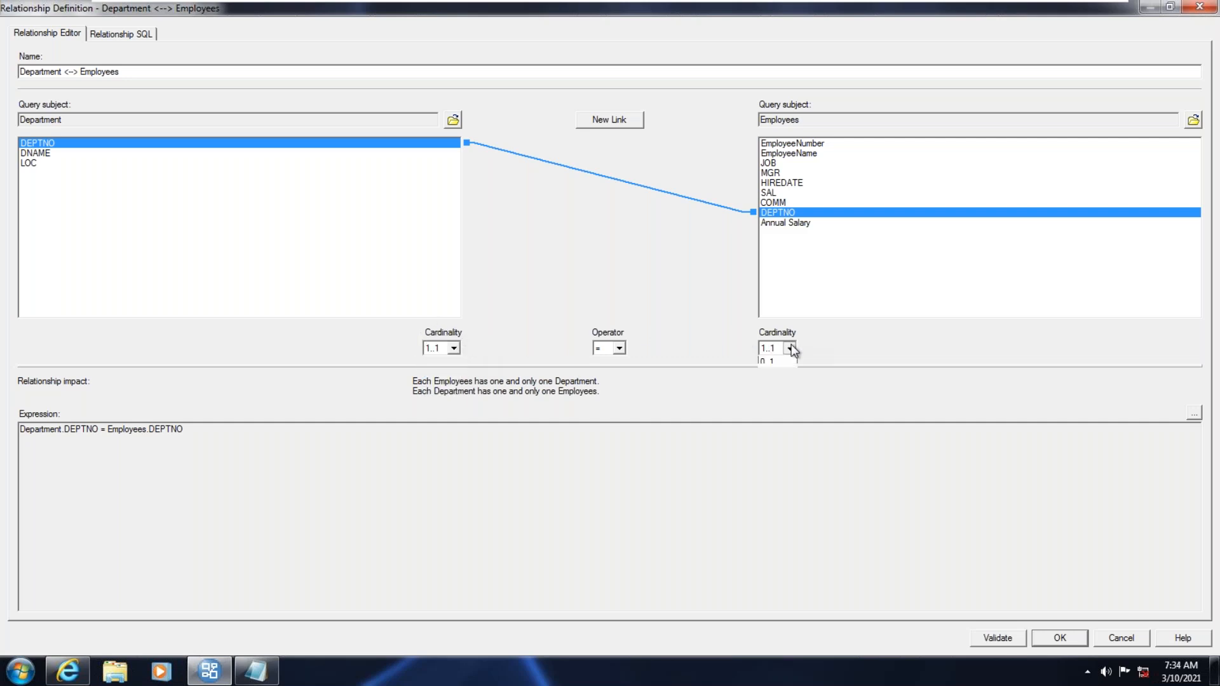
left_click(476, 344)
In the Notepad notes, add the column headings "Left side" and "Right side" below the "many to many" line.
left_click(256, 672)
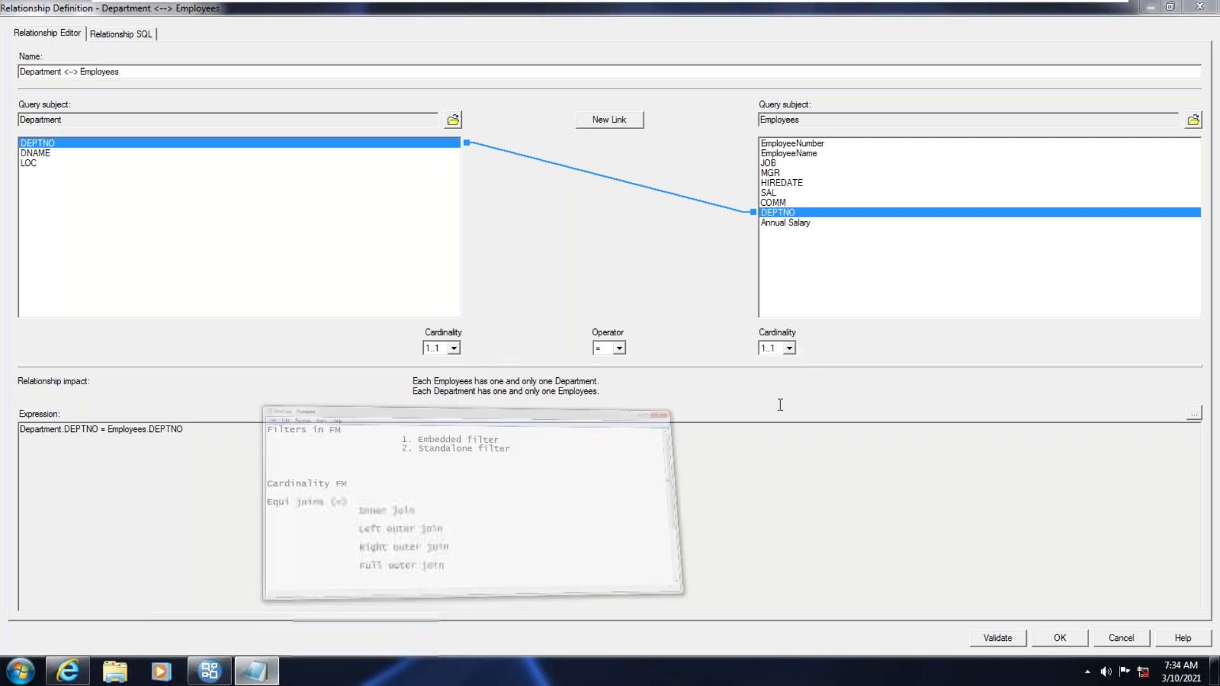
left_click_drag(700, 172, 738, 77)
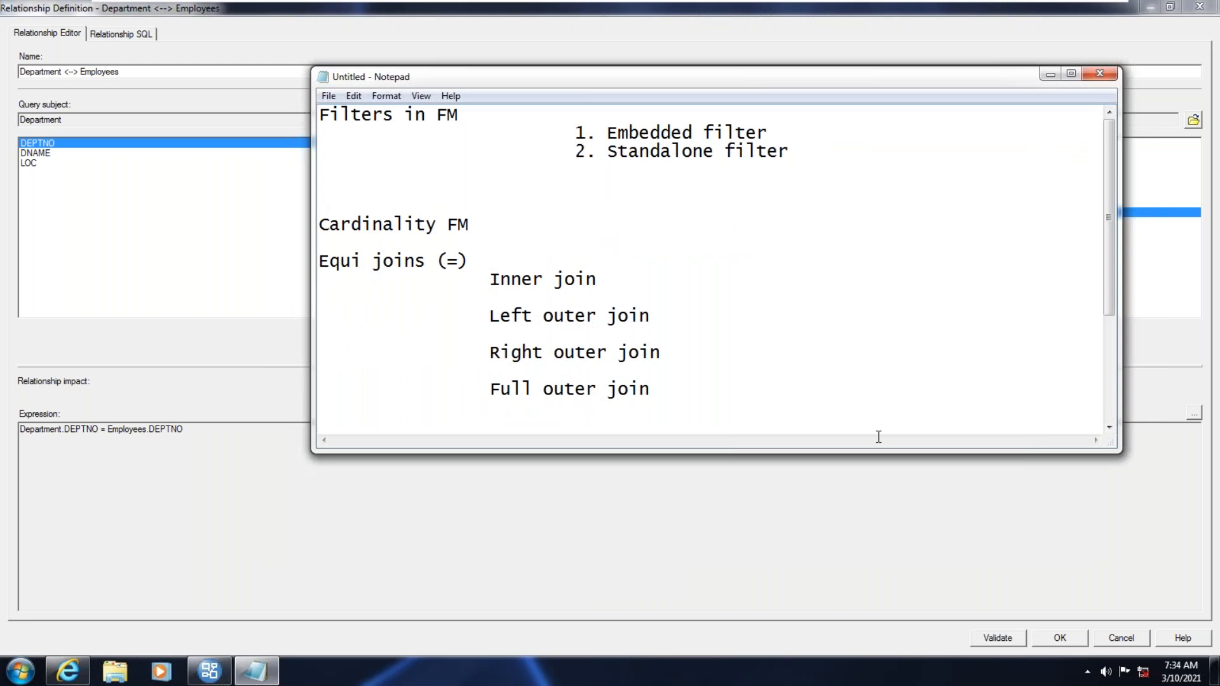
left_click_drag(866, 452, 861, 632)
double_click(861, 631)
left_click(666, 452)
key("Return")
key("Return")
type("Lef")
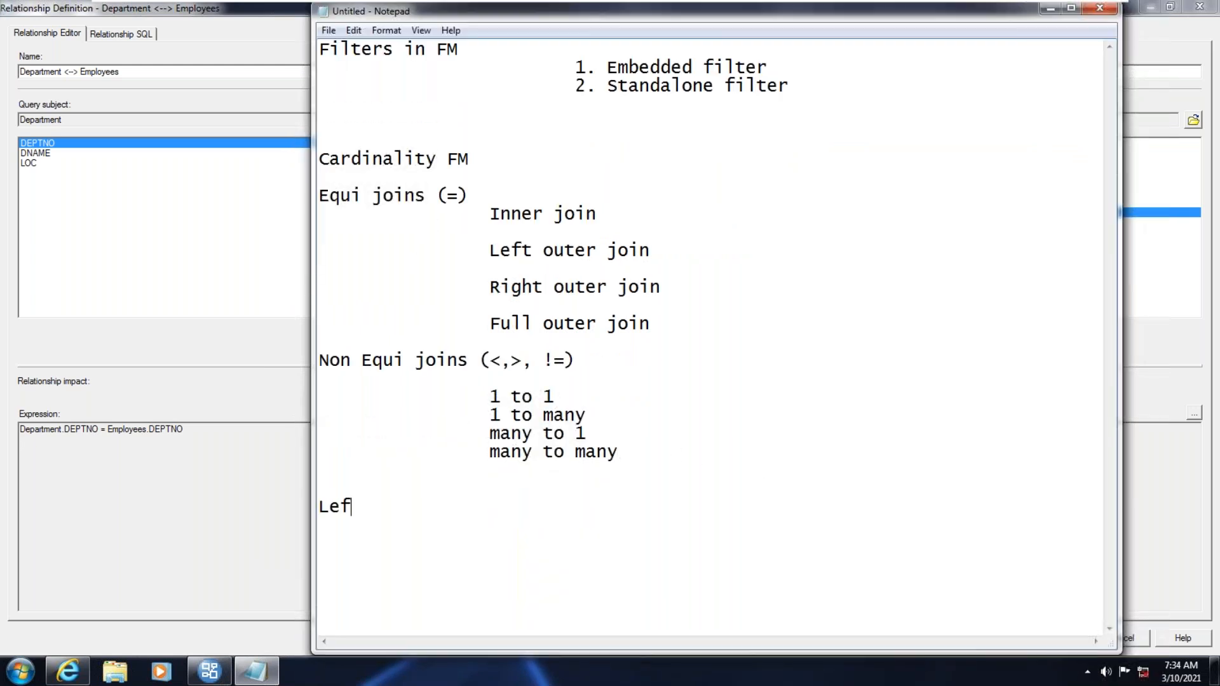
type("t side\t\t\t\t\tRight ")
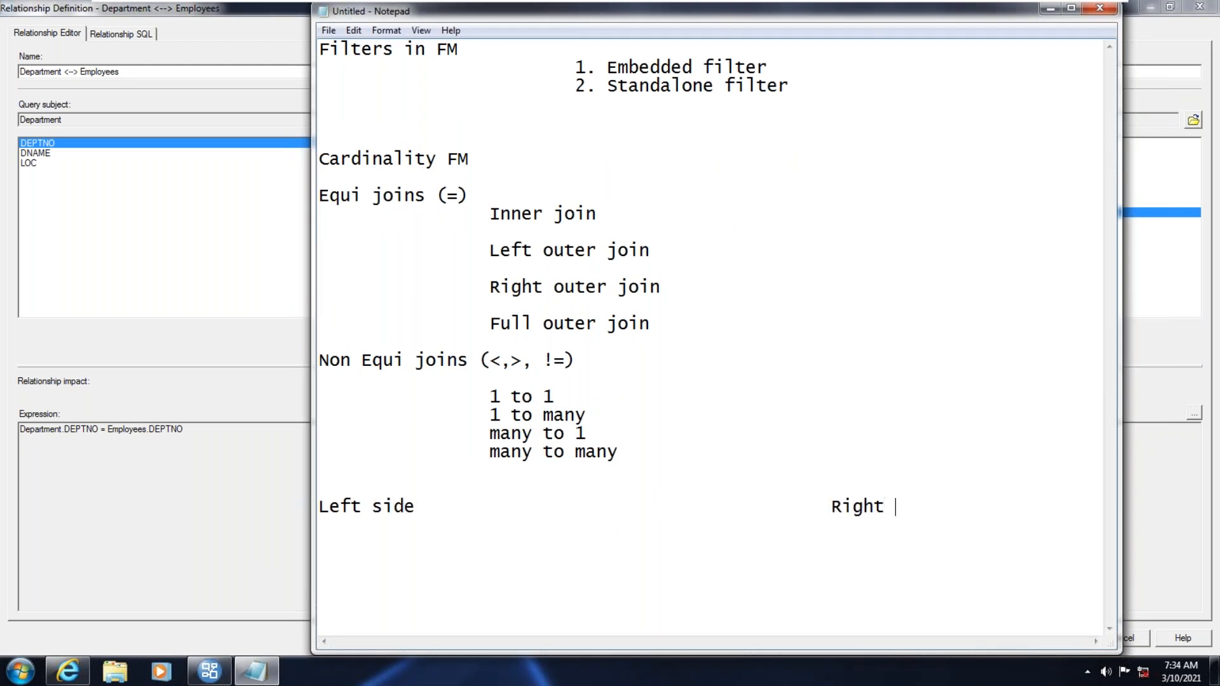
type("side")
Add the subheading "First digit" under both the Left side and Right side headings.
key("Return")
type("First digit")
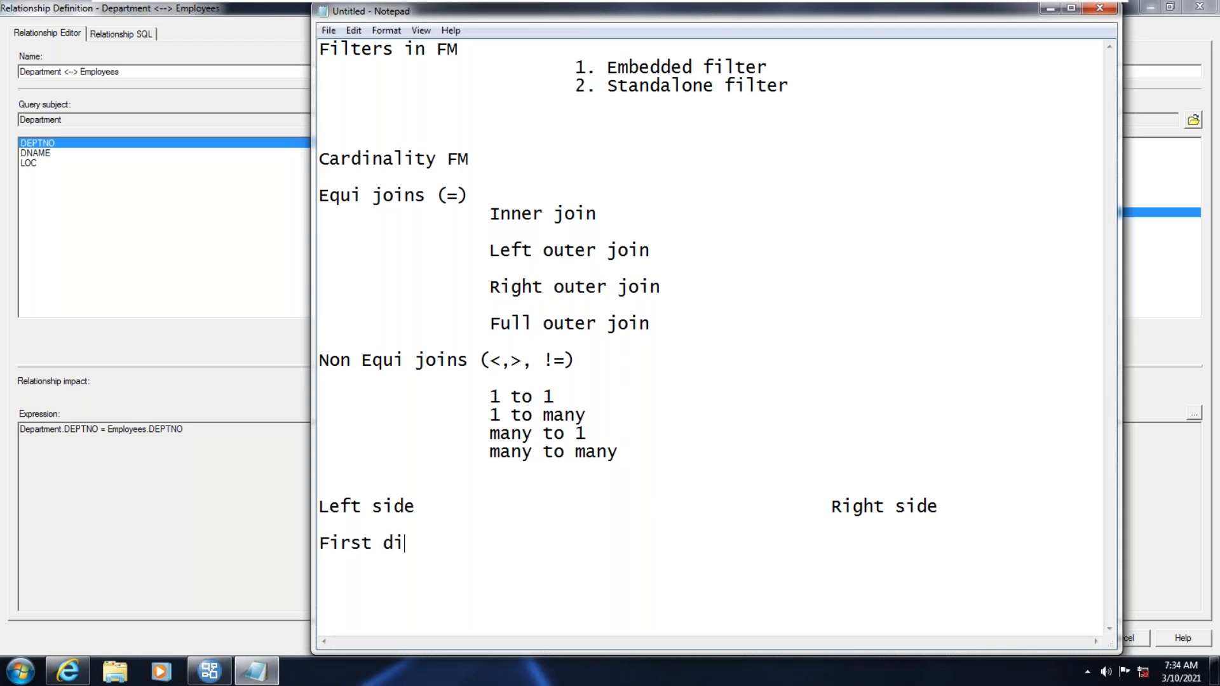
key("Tab")
key("Tab")
key("Tab")
key("Tab")
type("FI")
key("BackSpace")
type("irt")
key("BackSpace")
type("st digit")
key("Return")
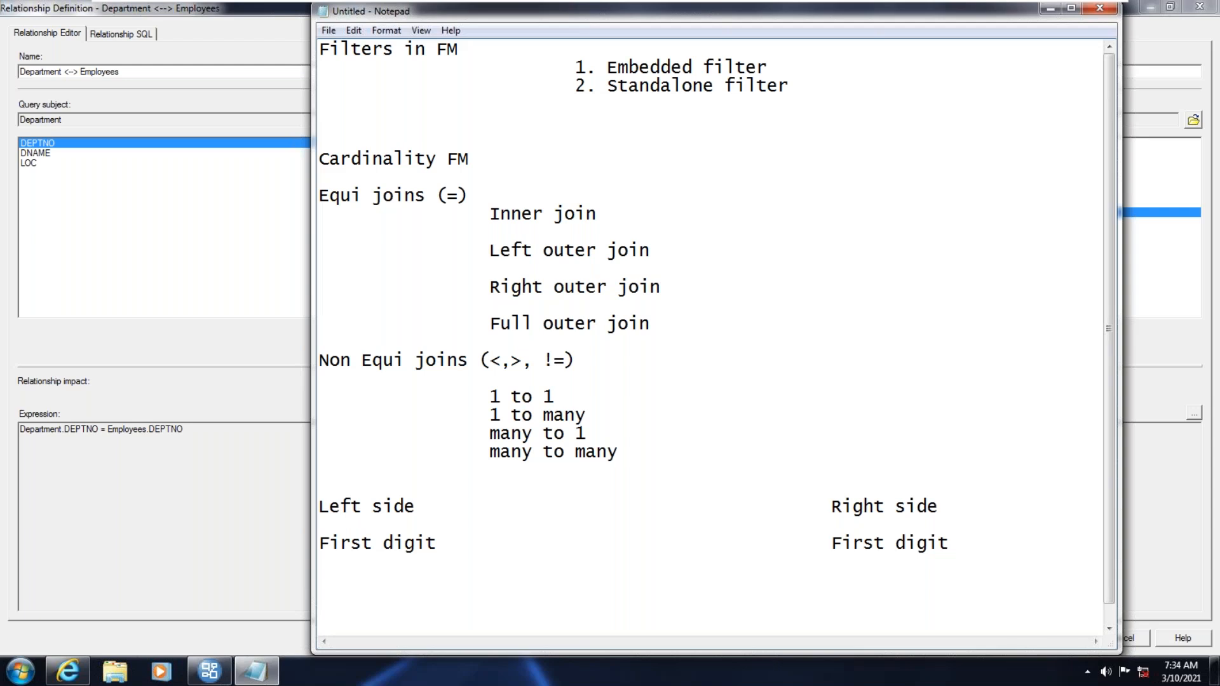
Under First digit, add the rows 1 and 1 for "inner join" and 1 and 0 for "left outer join".
type("1      1      inner join")
key("Return")
type("0")
key("Tab")
key("Tab")
key("BackSpace")
key("BackSpace")
key("BackSpace")
type("1")
key("Tab")
key("Tab")
key("Tab")
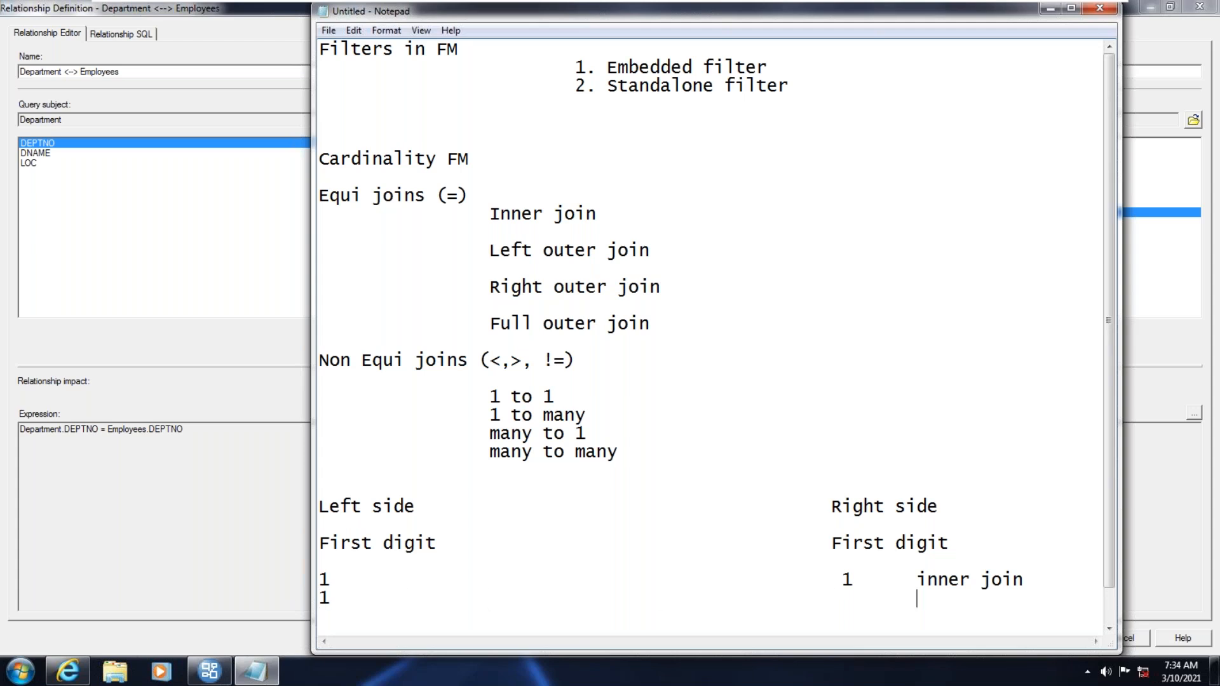
type("0     left outer join")
Add the first-digit rows 0 and 1 for "right outer join" and 0 and 0 for "full outer join".
key("Return")
type("0  ")
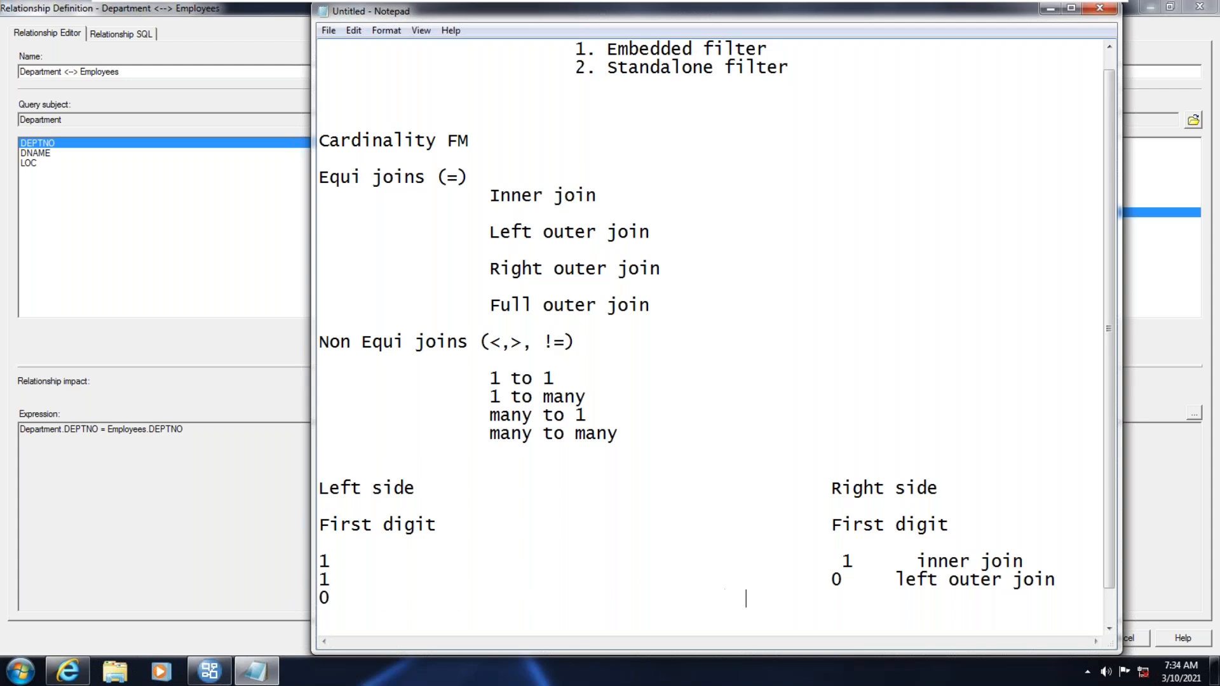
type("   1     right outer join")
key("Return")
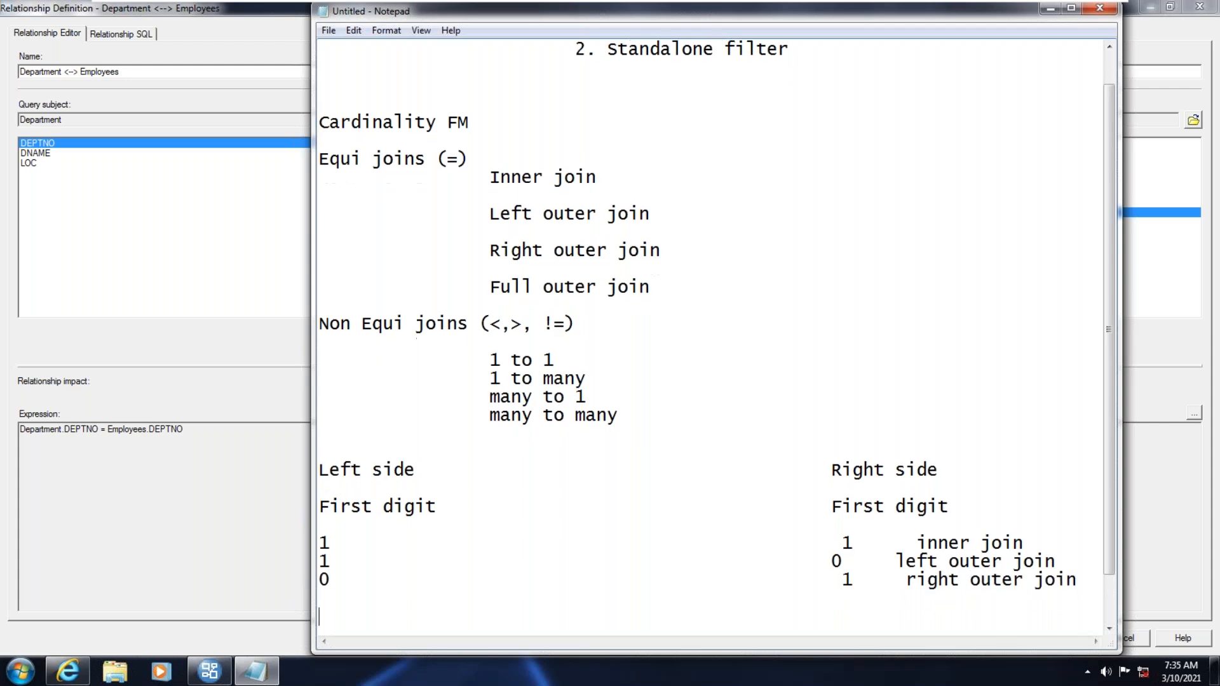
type("0                                                0     full outer join")
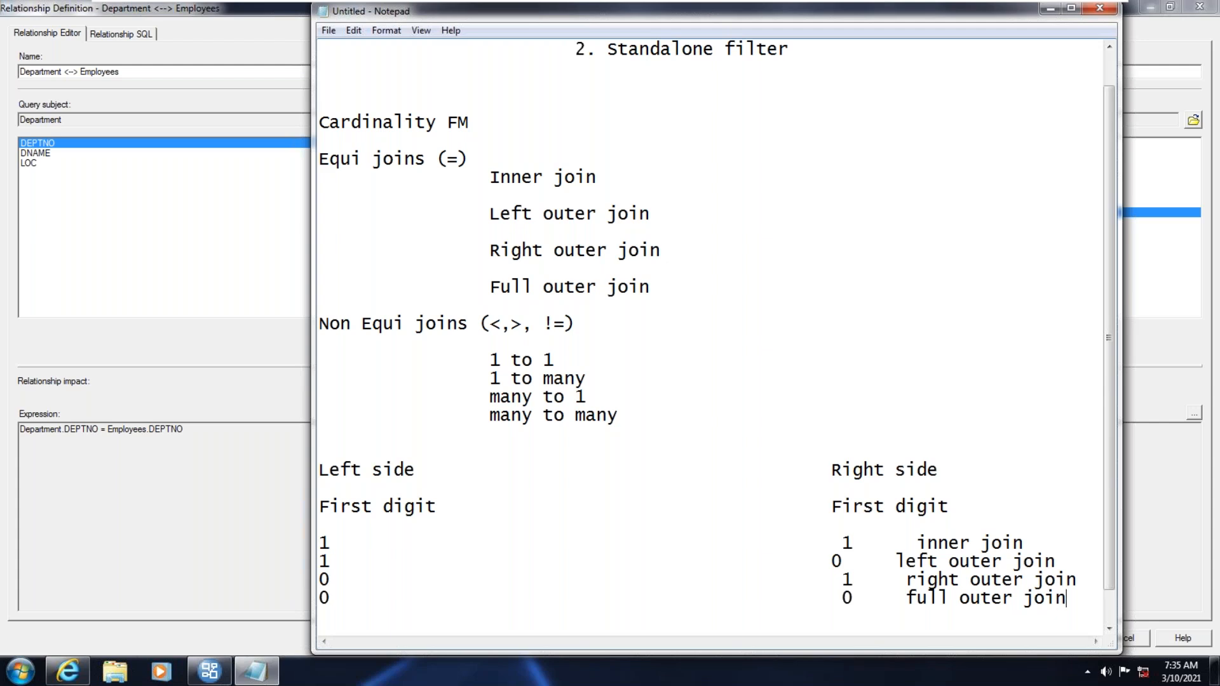
Below the first-digit rows, add the subheadings "Second digit" for the left side and "second digit" for the right side.
key("Return")
key("Return")
key("Return")
type("F")
key("BackSpace")
type("Second ditgi")
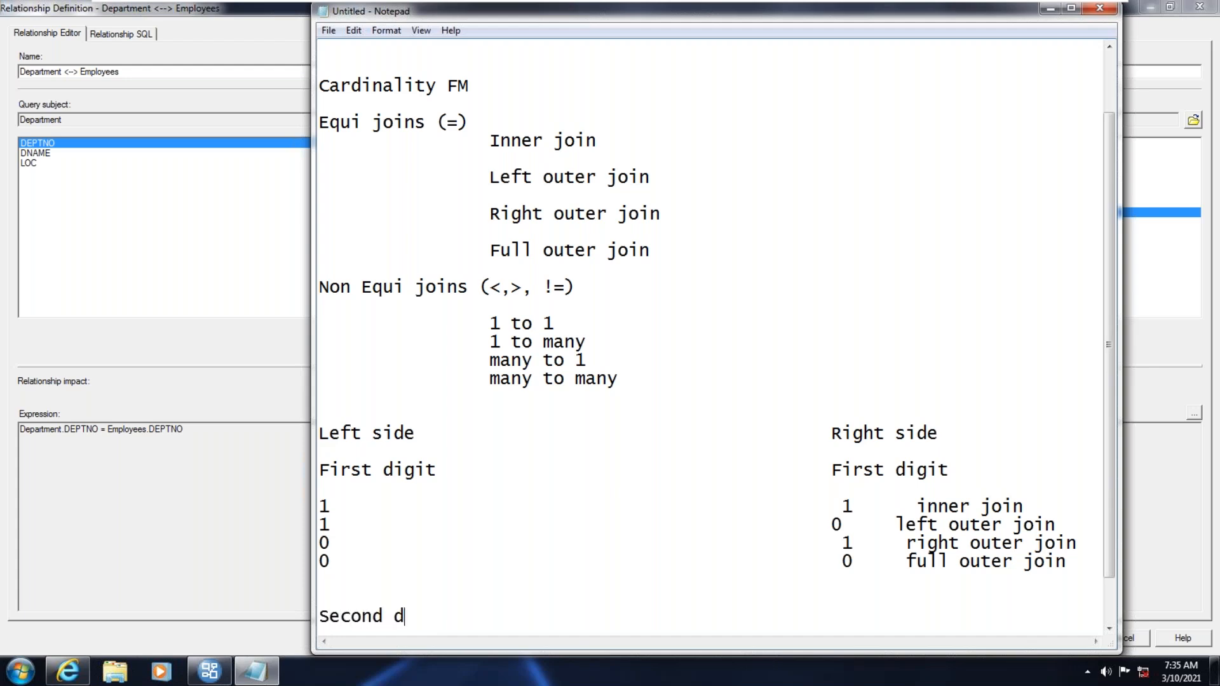
key("BackSpace")
key("BackSpace")
key("BackSpace")
type("git")
key("Tab")
key("Tab")
key("Tab")
key("BackSpace")
type("second ")
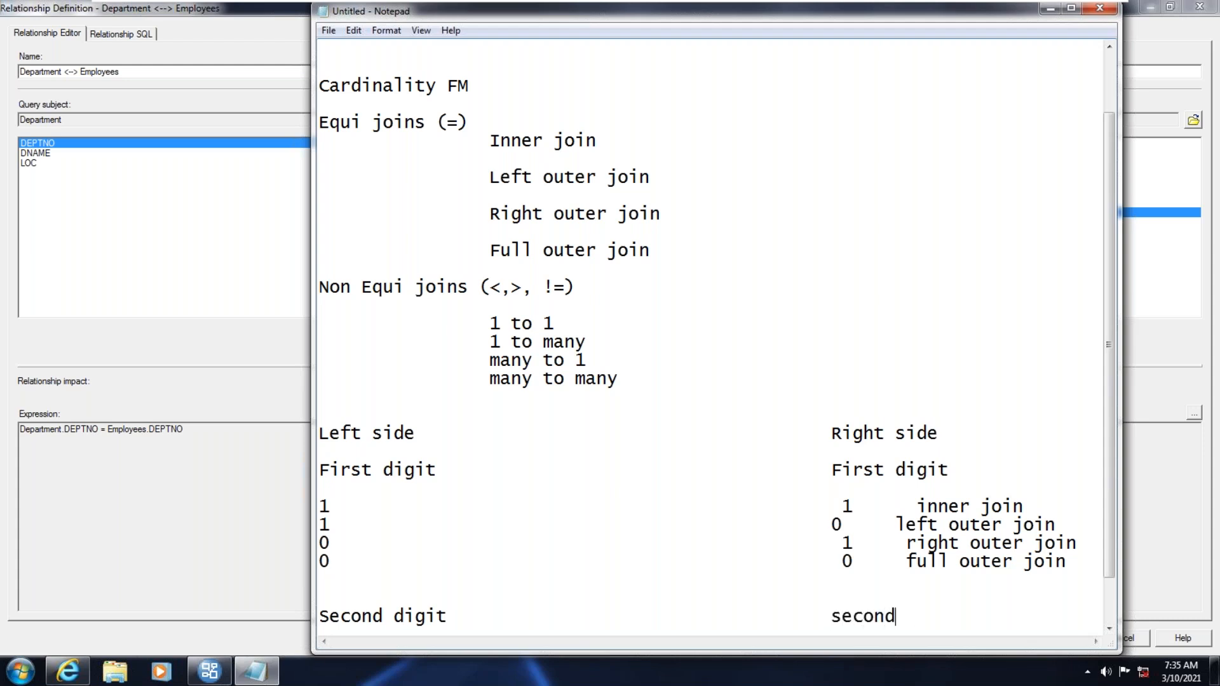
type("digit")
Maximize the notes window and add the second-digit row 1 and n, labelled "(one to many)".
left_click(1072, 8)
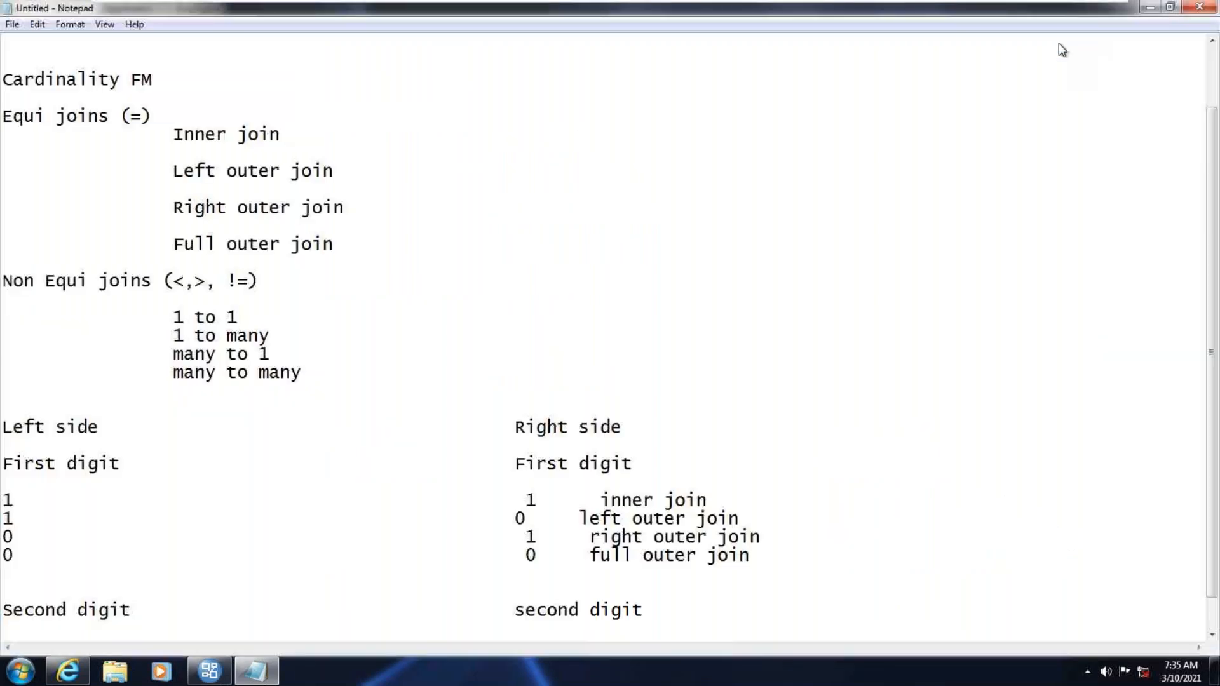
key("Return")
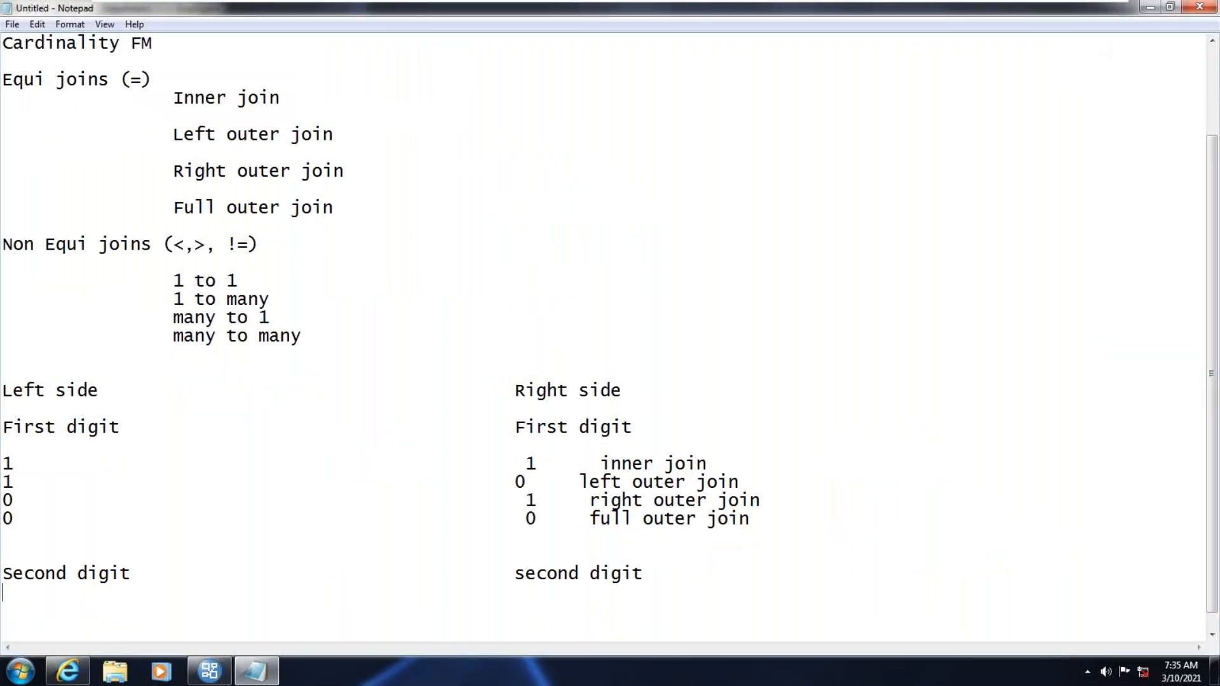
type("1")
key("Tab")
key("Tab")
key("Tab")
key("Tab")
key("Tab")
key("Tab")
key("Tab")
key("Tab")
key("Tab")
key("Tab")
key("BackSpace")
key("BackSpace")
type("n      (one to many)")
Add the second-digit row 1 and 1, labelled "( one to one)".
key("Return")
type("1")
key("Tab")
key("Tab")
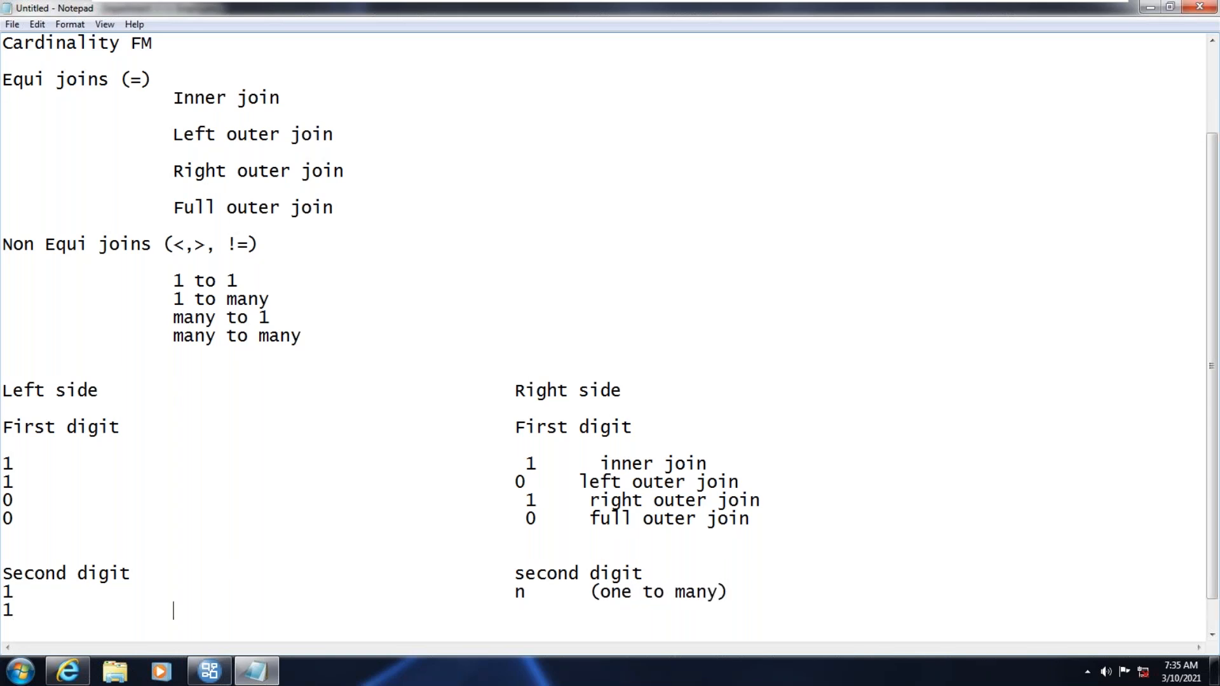
type("1       ( one to one)")
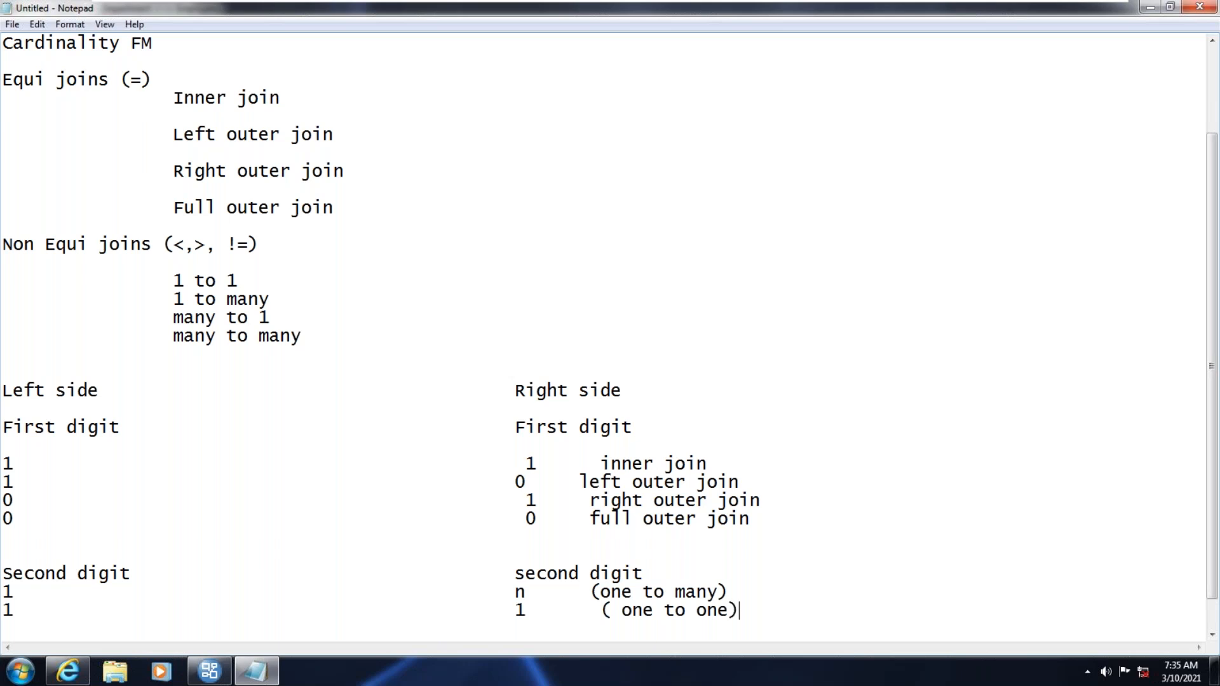
Add the second-digit rows n and 1 for "(many to one)" and n and n for "(many to many)", followed by blank lines.
key("Return")
type("n                              ")
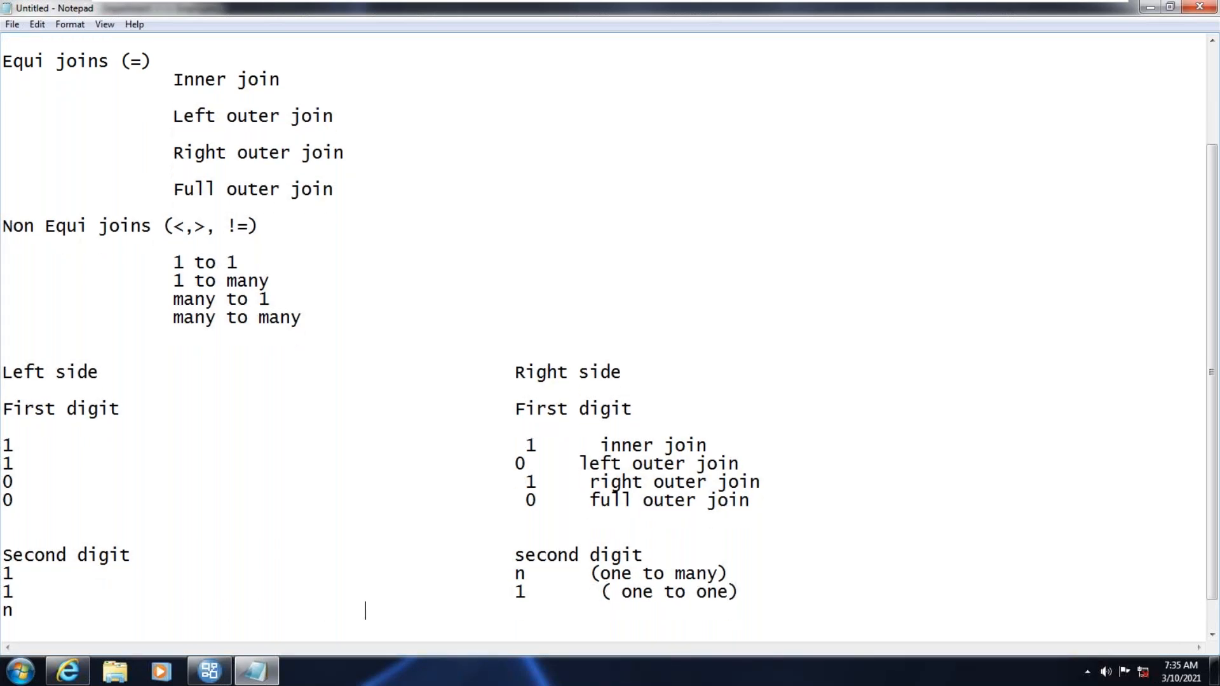
type("                 1      (many")
key("BackSpace")
key("BackSpace")
type("to one)")
key("Return")
type("n ")
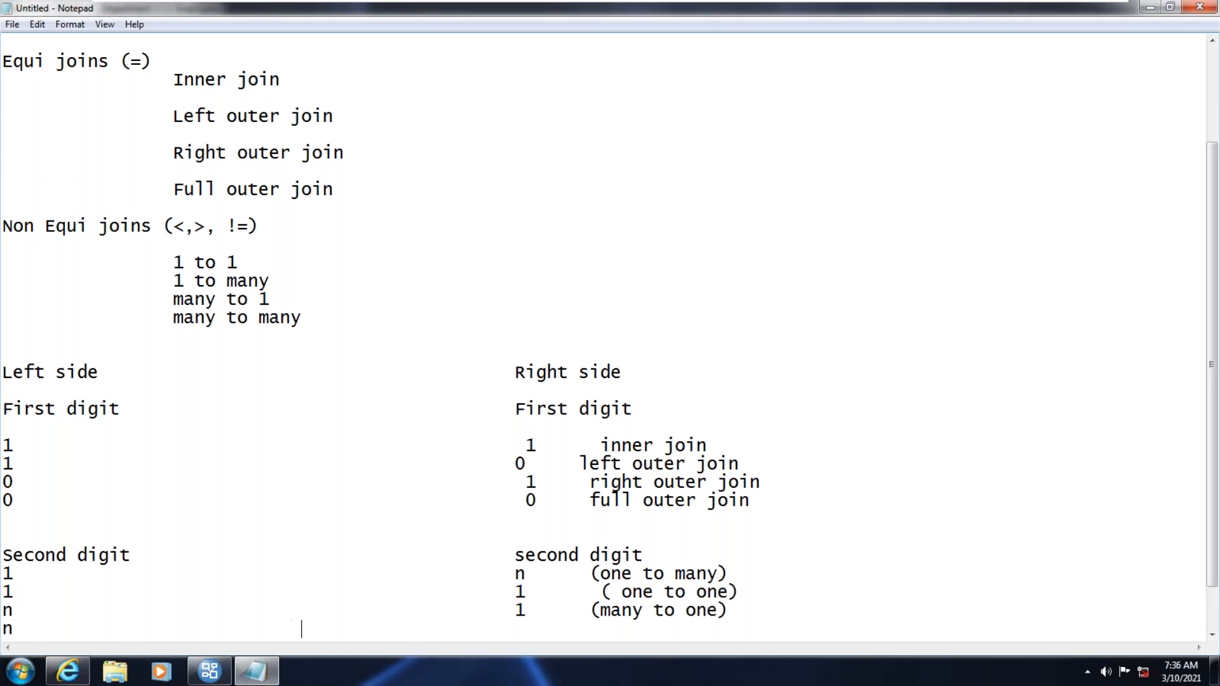
type("                                              n      (many to many)")
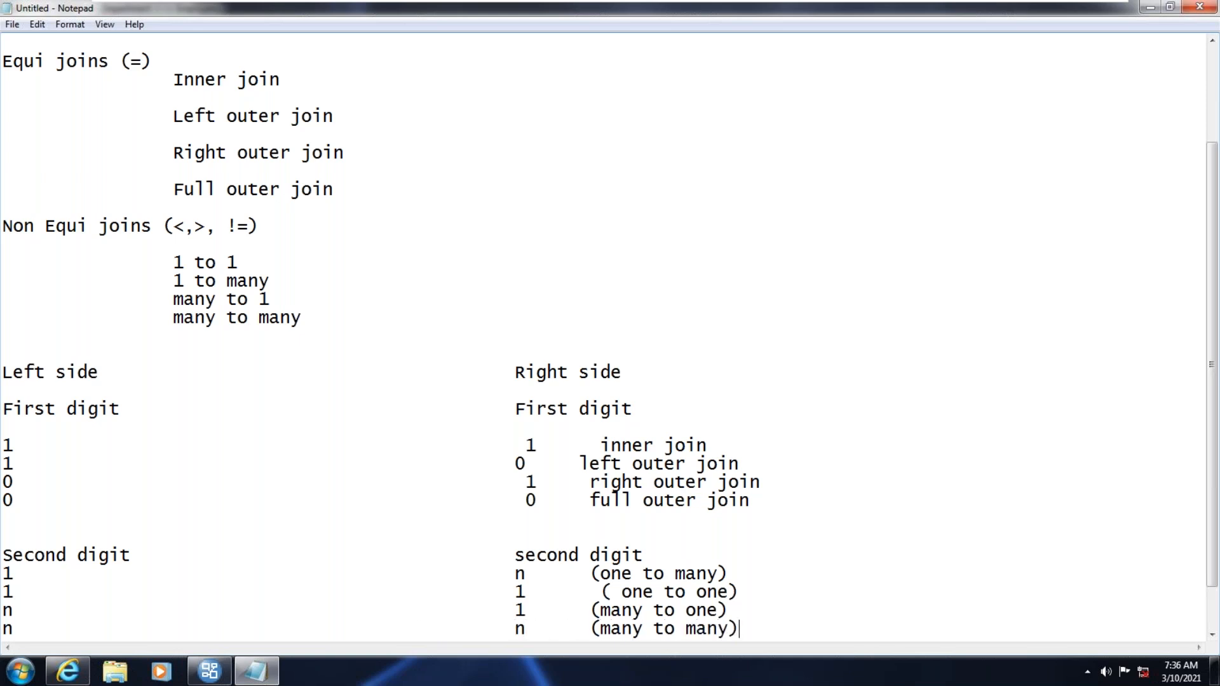
key("Return")
key("Return")
key("Return")
key("Return")
key("Return")
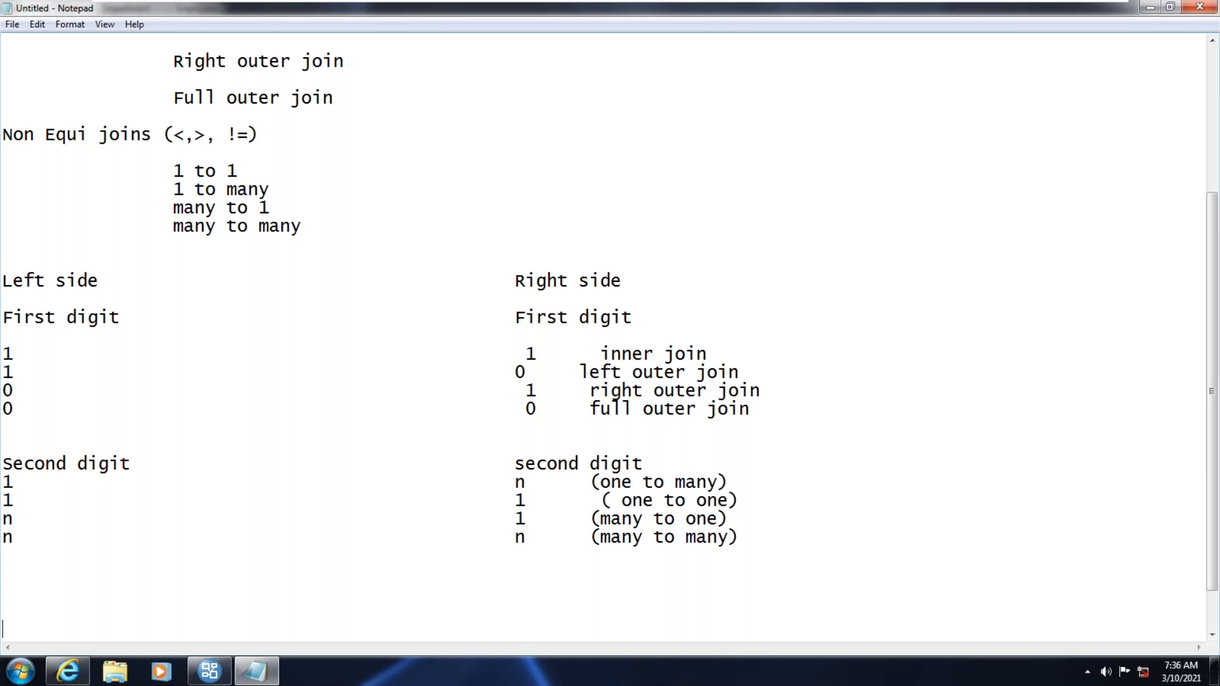
Return to the relationship definition and set the Employees cardinality to 1..n.
left_click(256, 671)
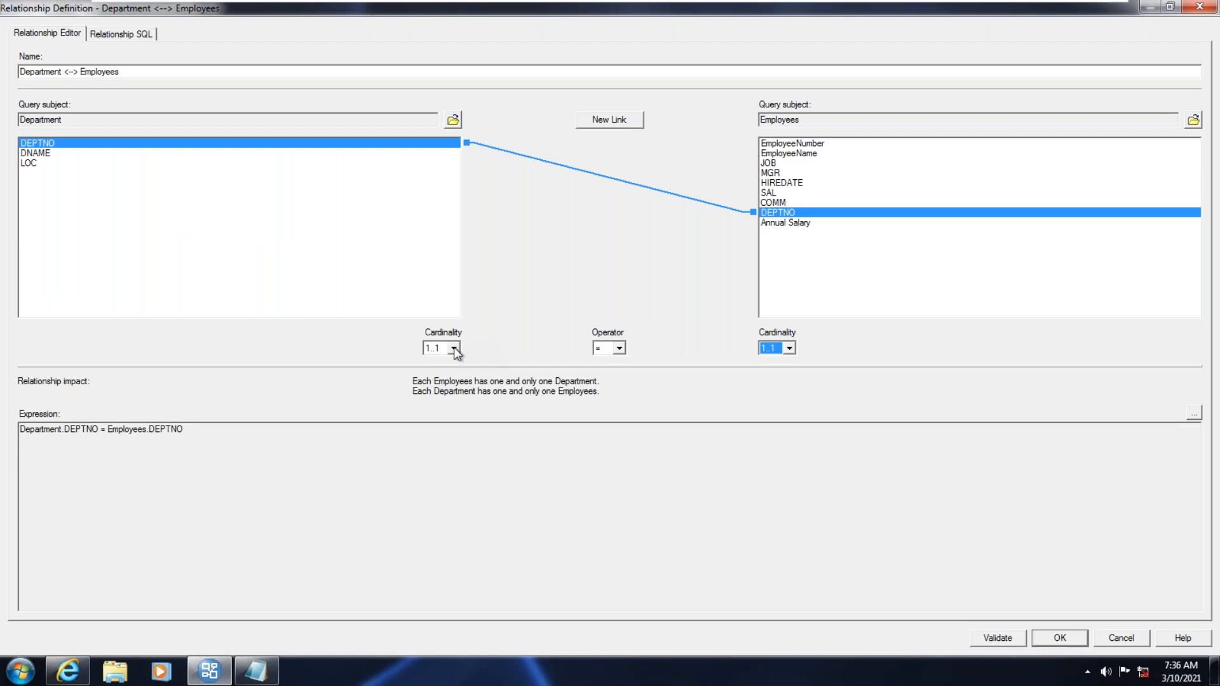
left_click(789, 349)
left_click(776, 362)
Generate the relationship's sample SQL, test it with 25 rows, and examine its join clause and the preview rows.
left_click(121, 35)
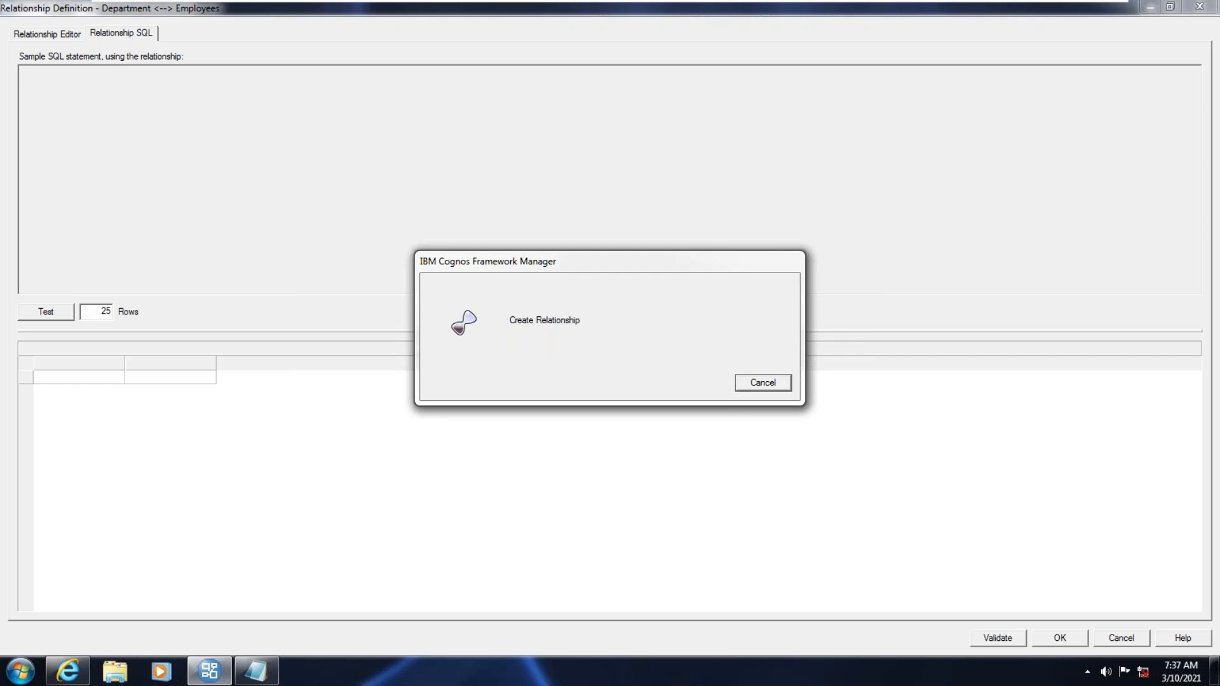
scroll(183, 222, "down", 7)
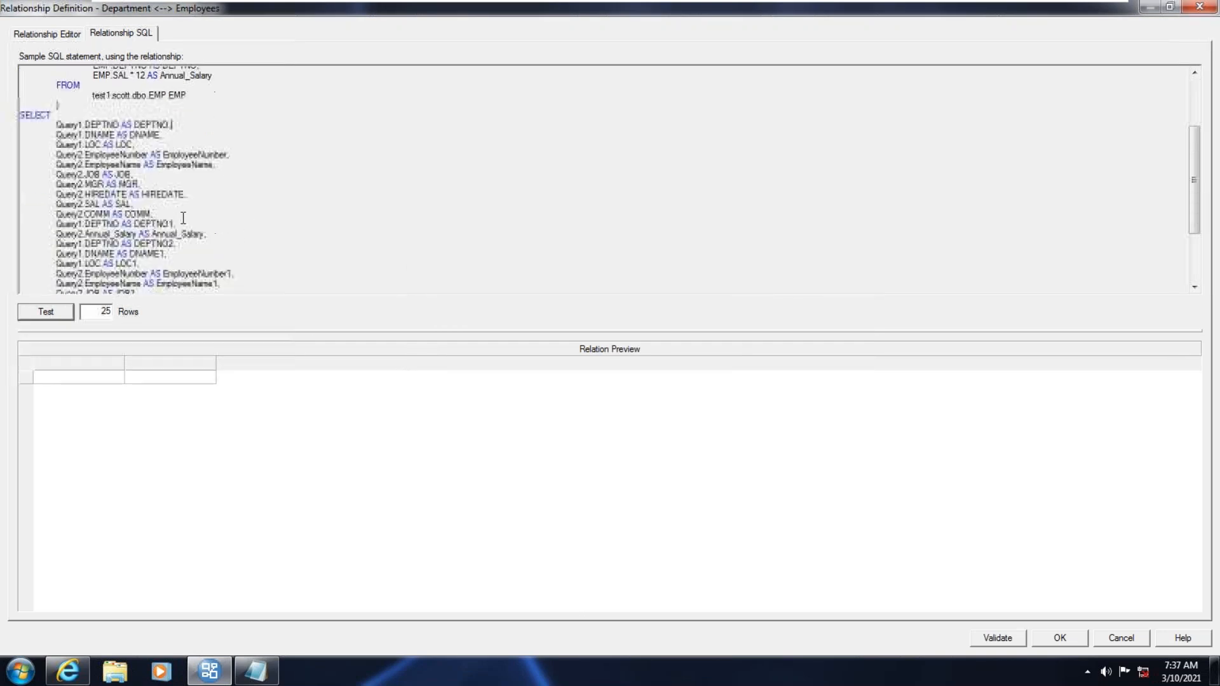
left_click_drag(167, 277, 213, 280)
left_click(68, 314)
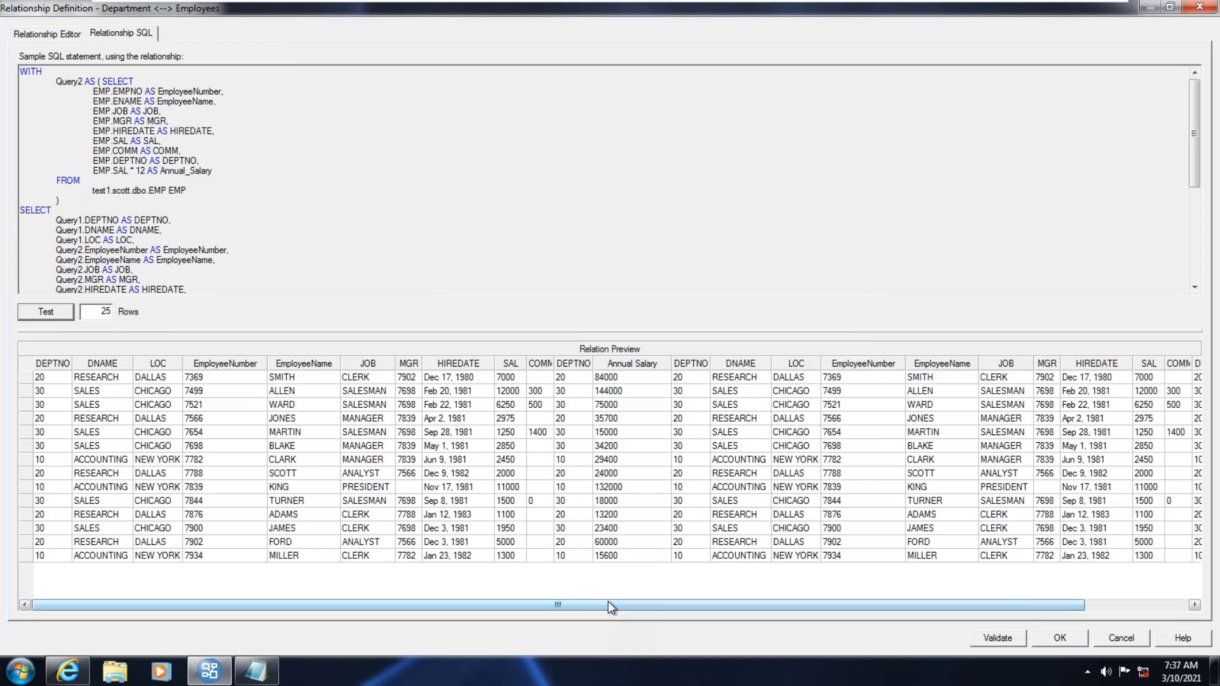
left_click_drag(609, 601, 259, 580)
left_click(52, 556)
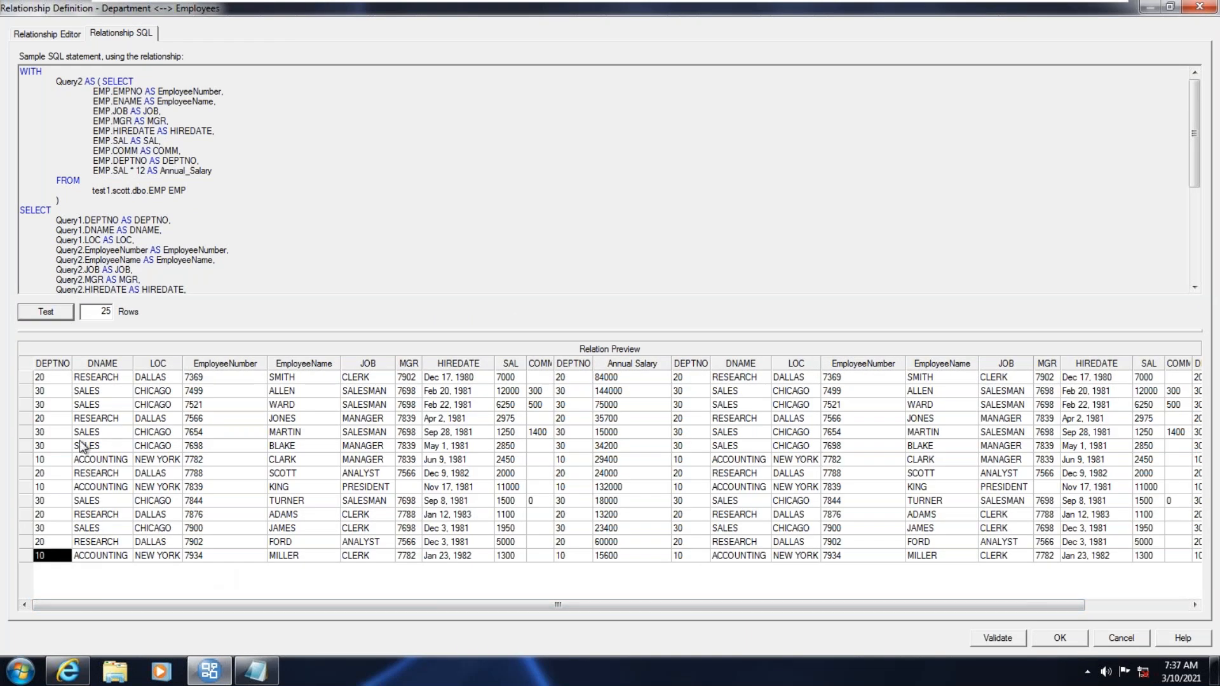
left_click(159, 240)
scroll(160, 239, "down", 6)
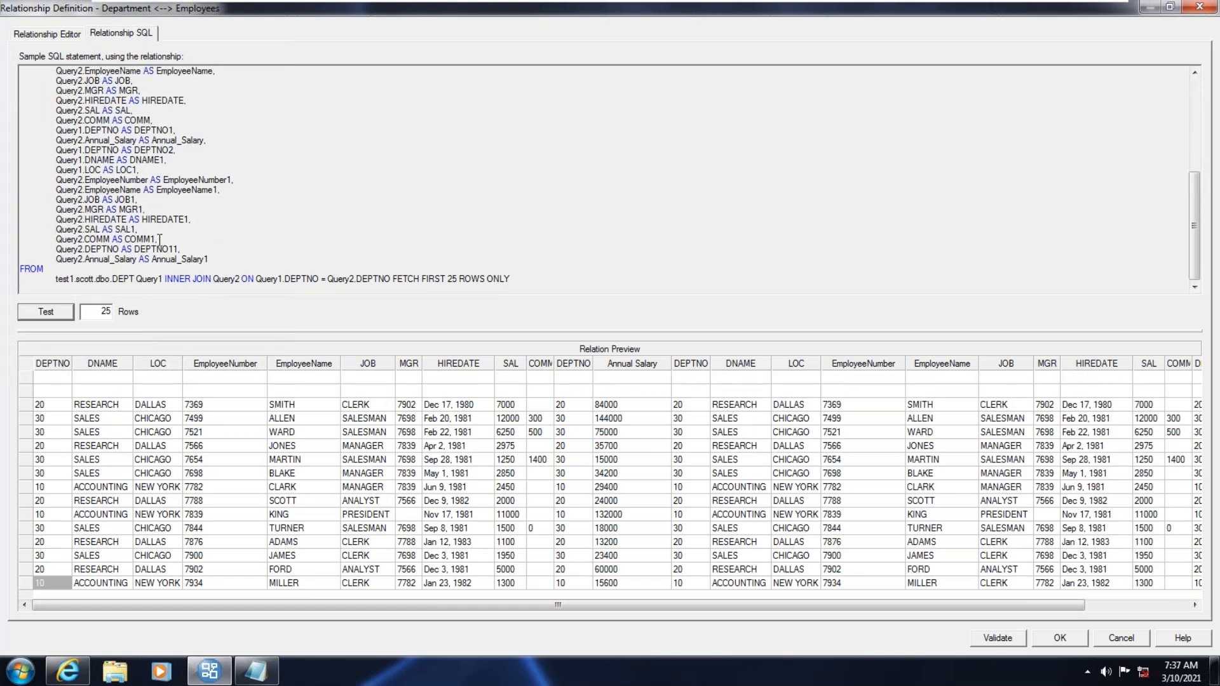
Back in the relationship editor, set the Department cardinality to 0..1.
left_click(41, 35)
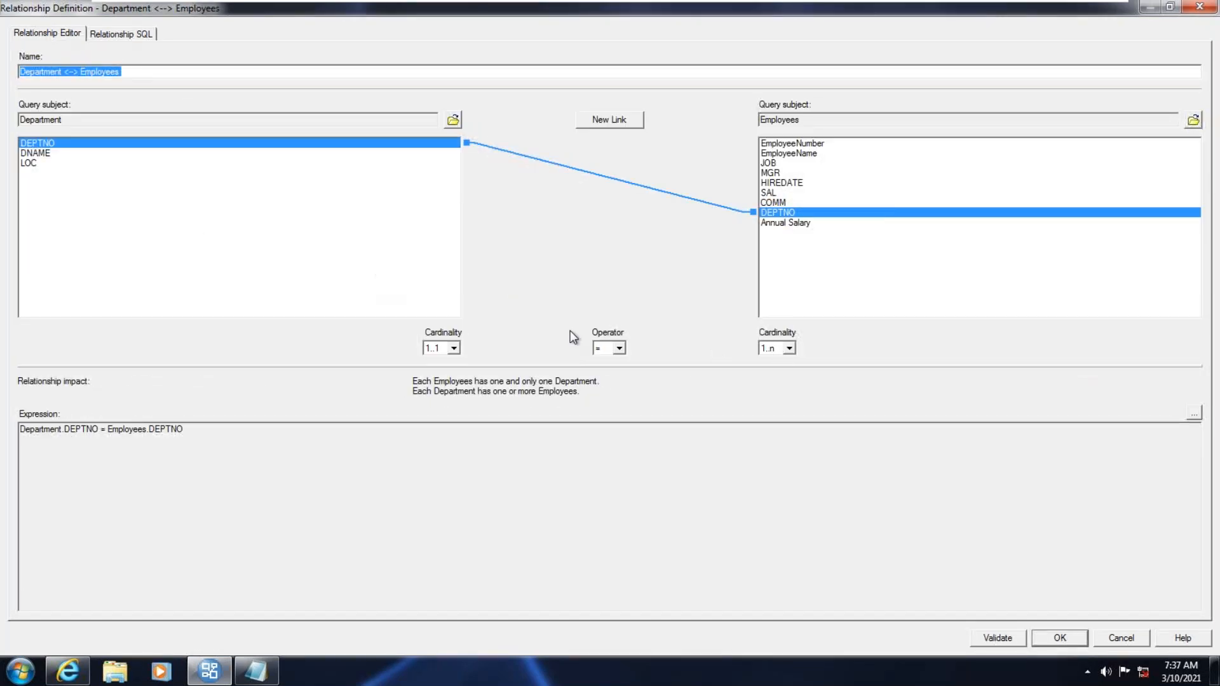
left_click(454, 349)
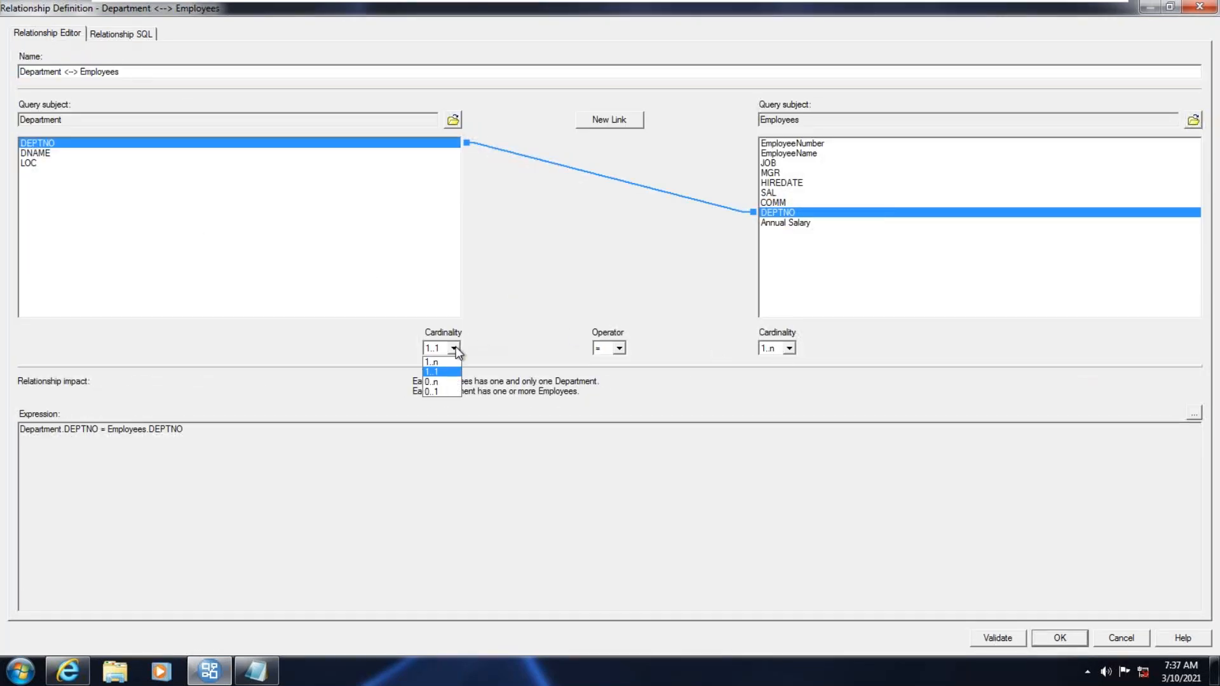
left_click(435, 391)
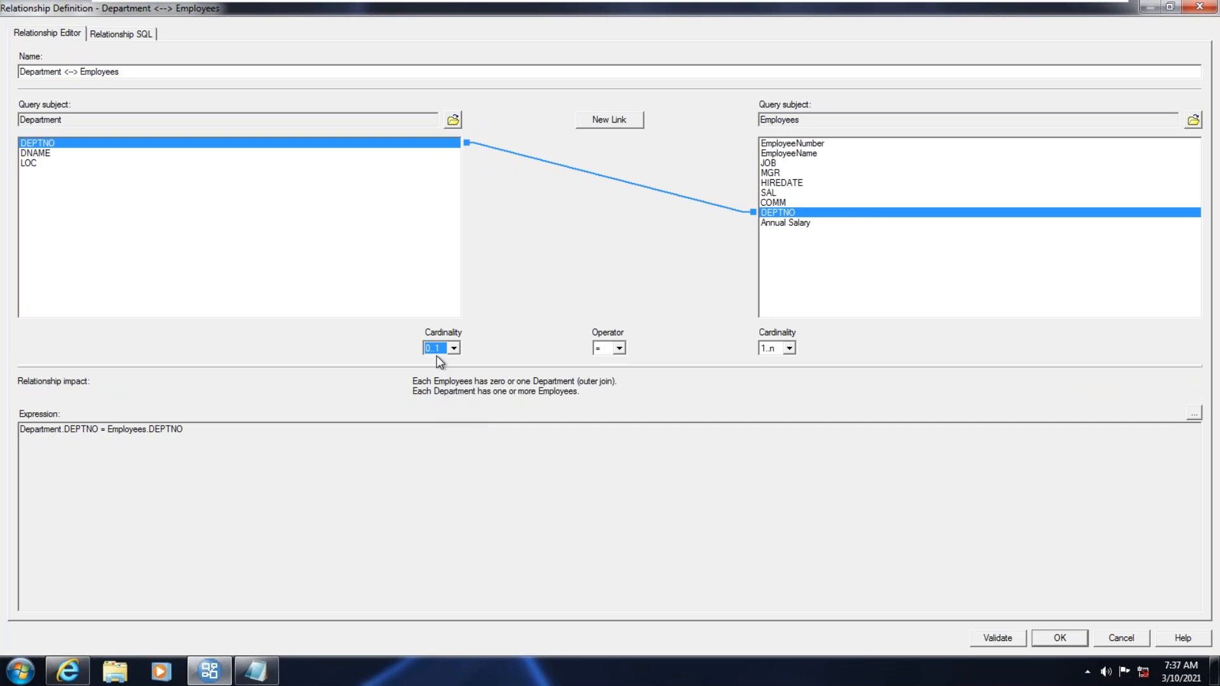
Examine the join clause in the regenerated relationship SQL, and cancel the relationship definition.
left_click(112, 34)
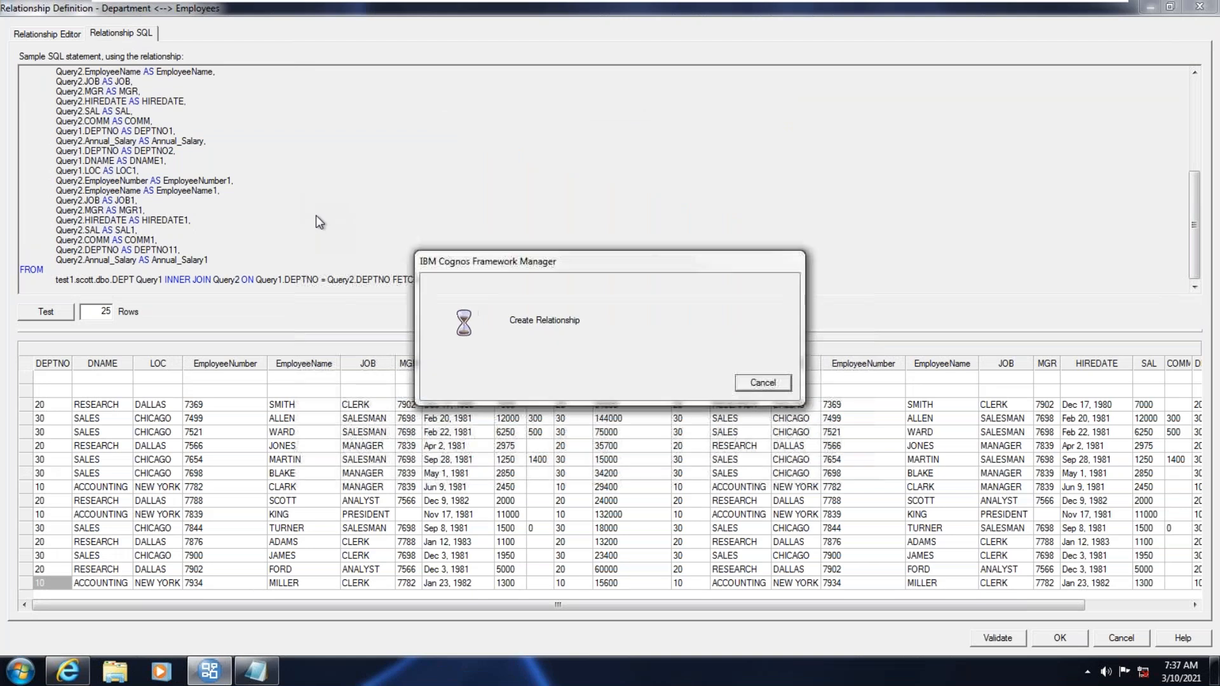
scroll(286, 225, "down", 6)
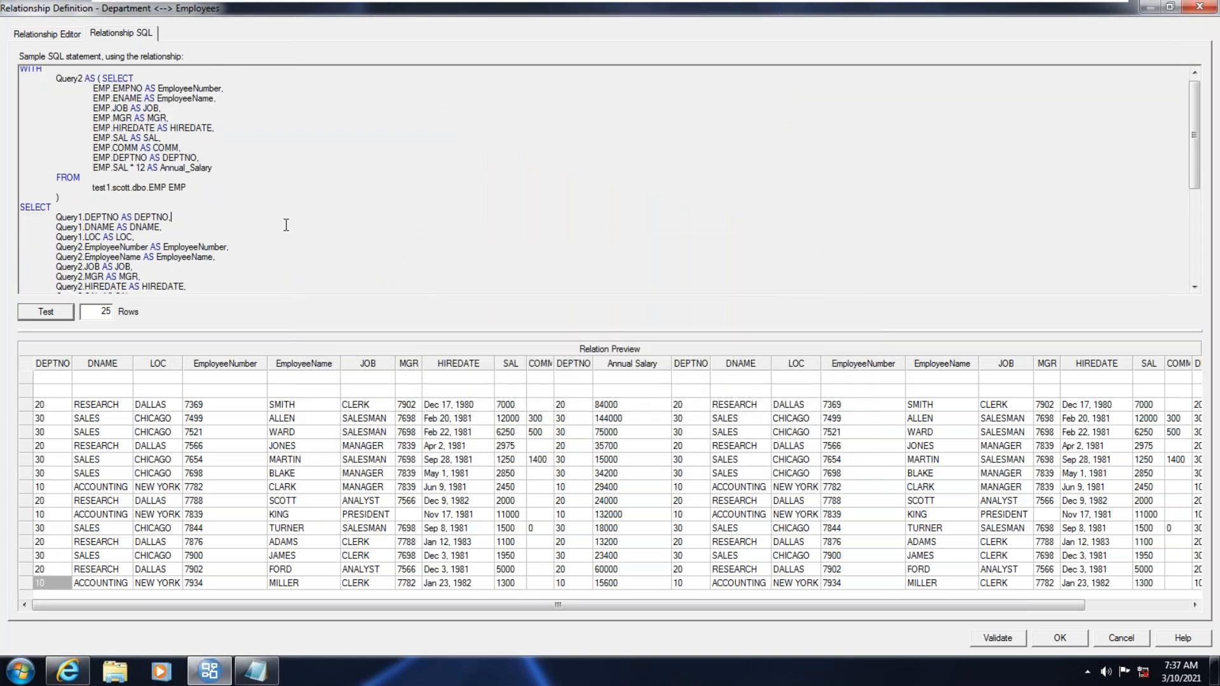
left_click_drag(78, 279, 181, 285)
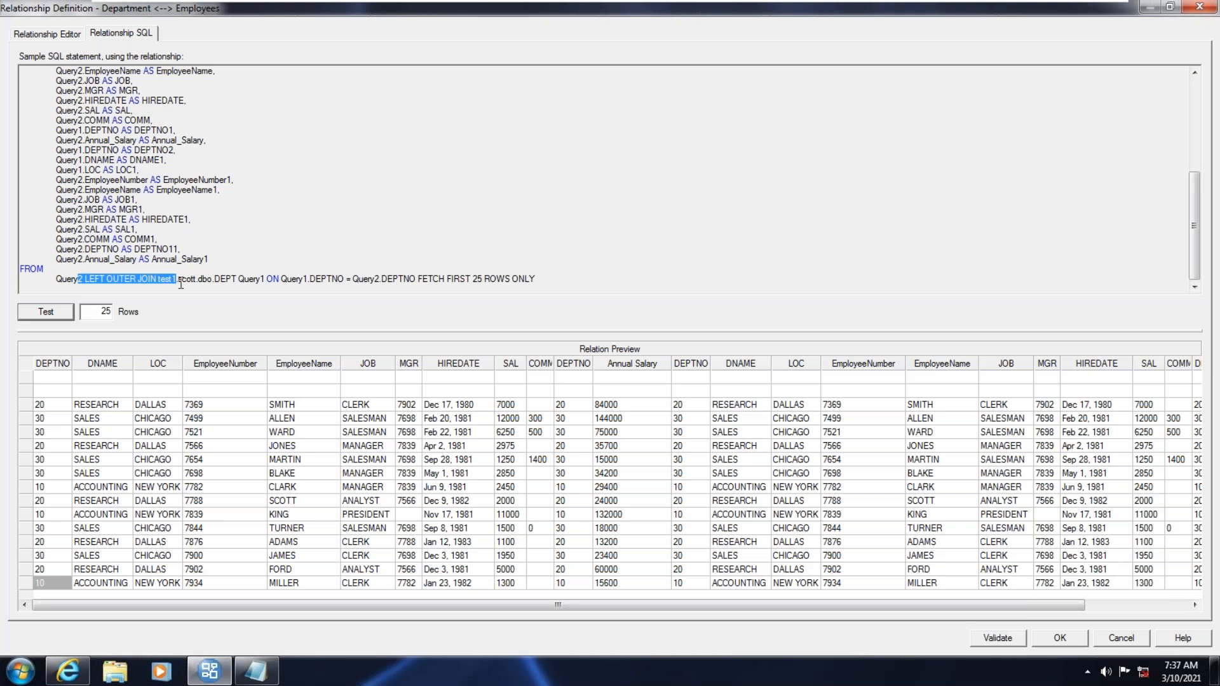
left_click(303, 432)
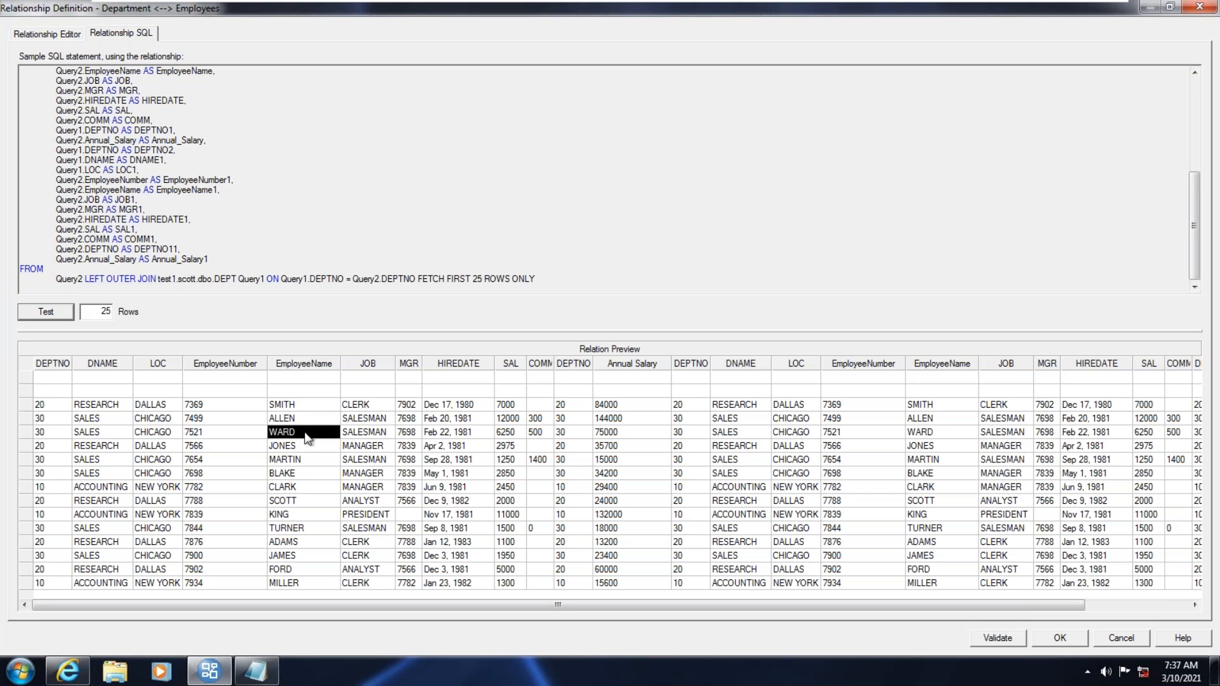
left_click(29, 36)
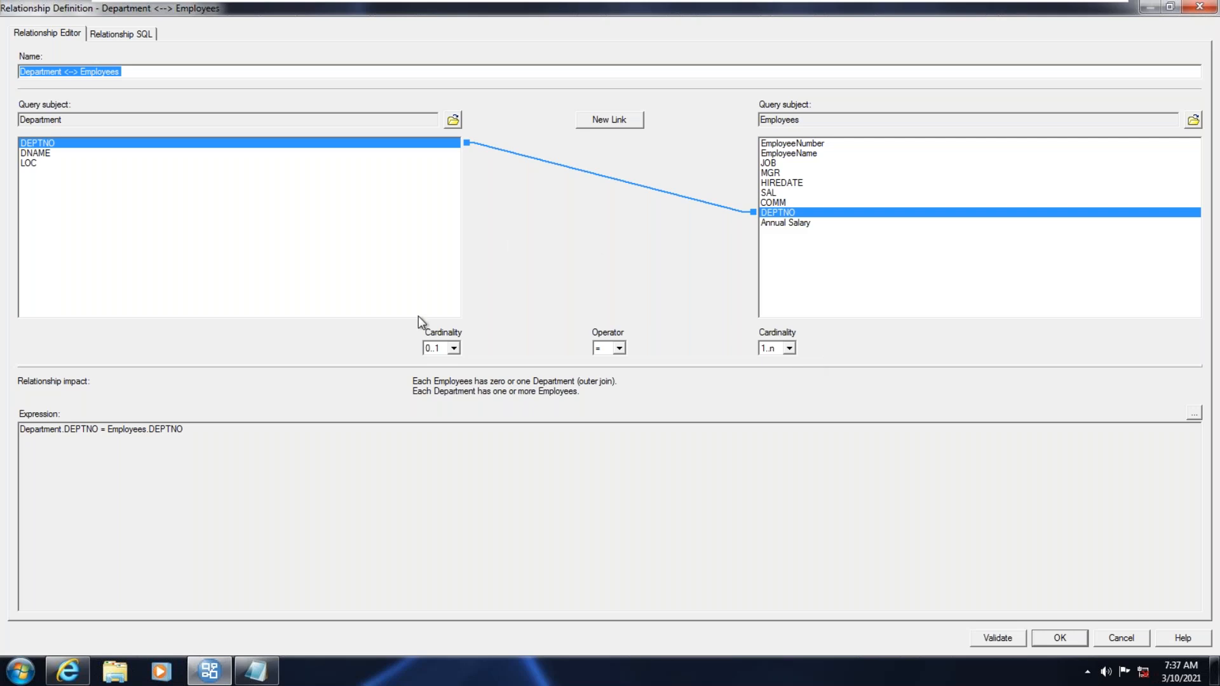
left_click(1114, 637)
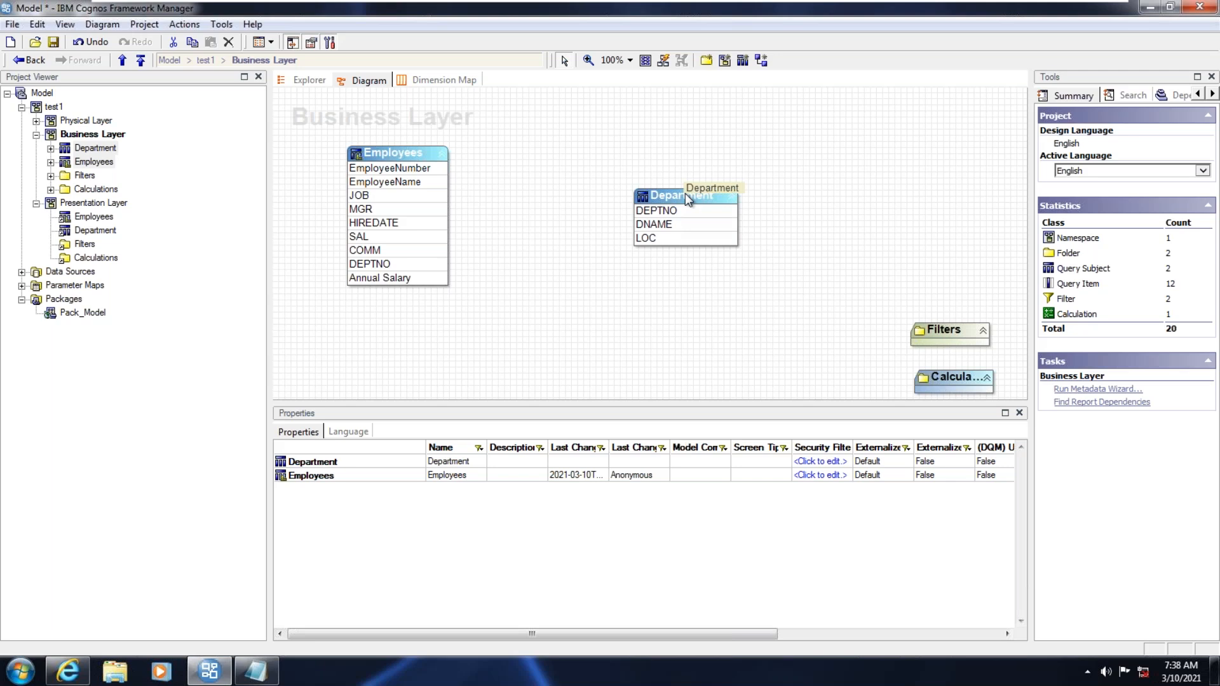
Switch to the Cognos Analytics report, open its queries overview, and add a new query below Query1.
left_click(65, 673)
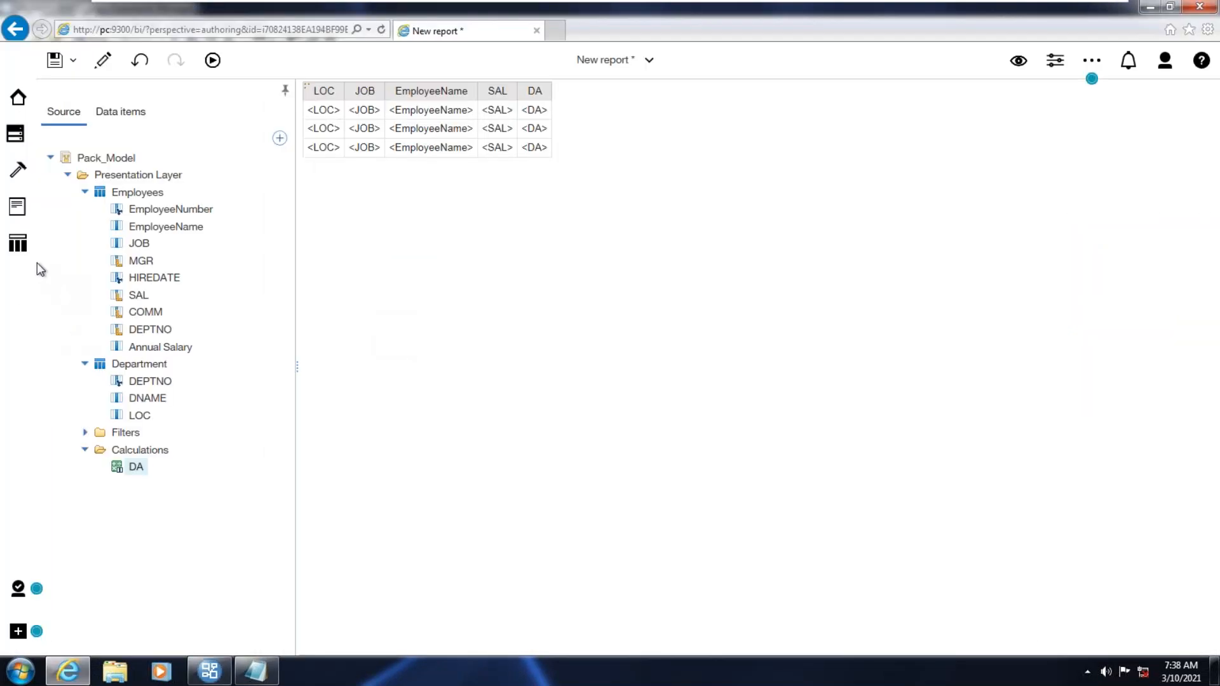
left_click(17, 247)
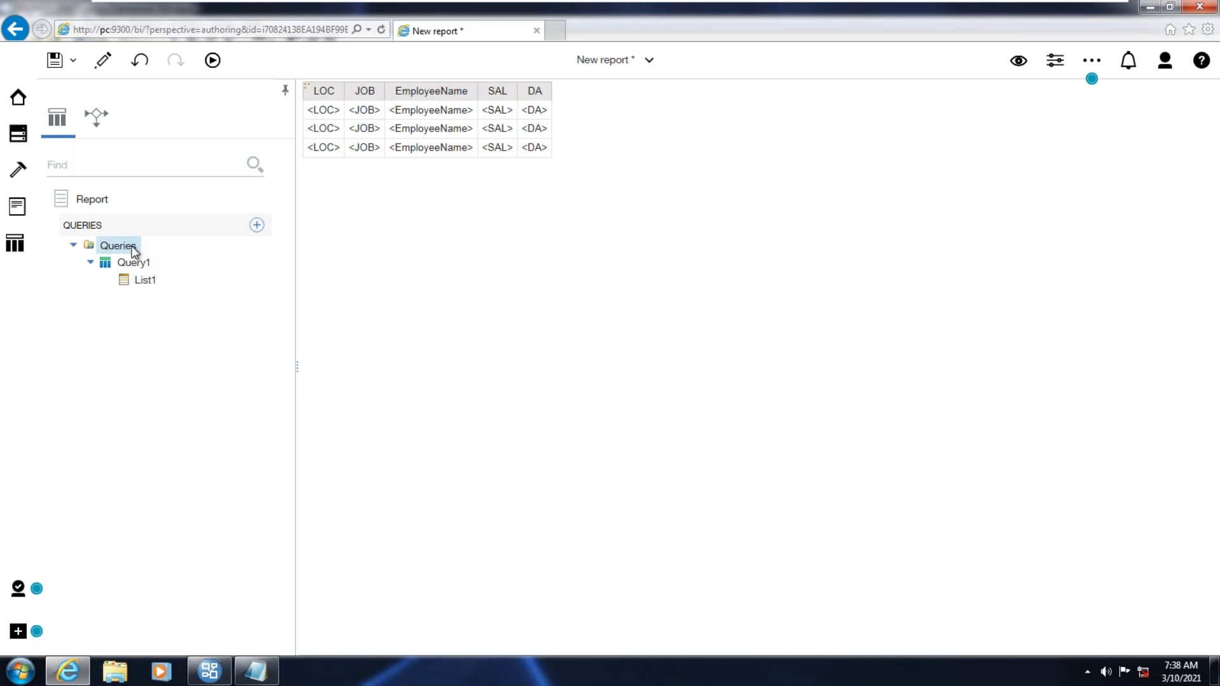
left_click(159, 248)
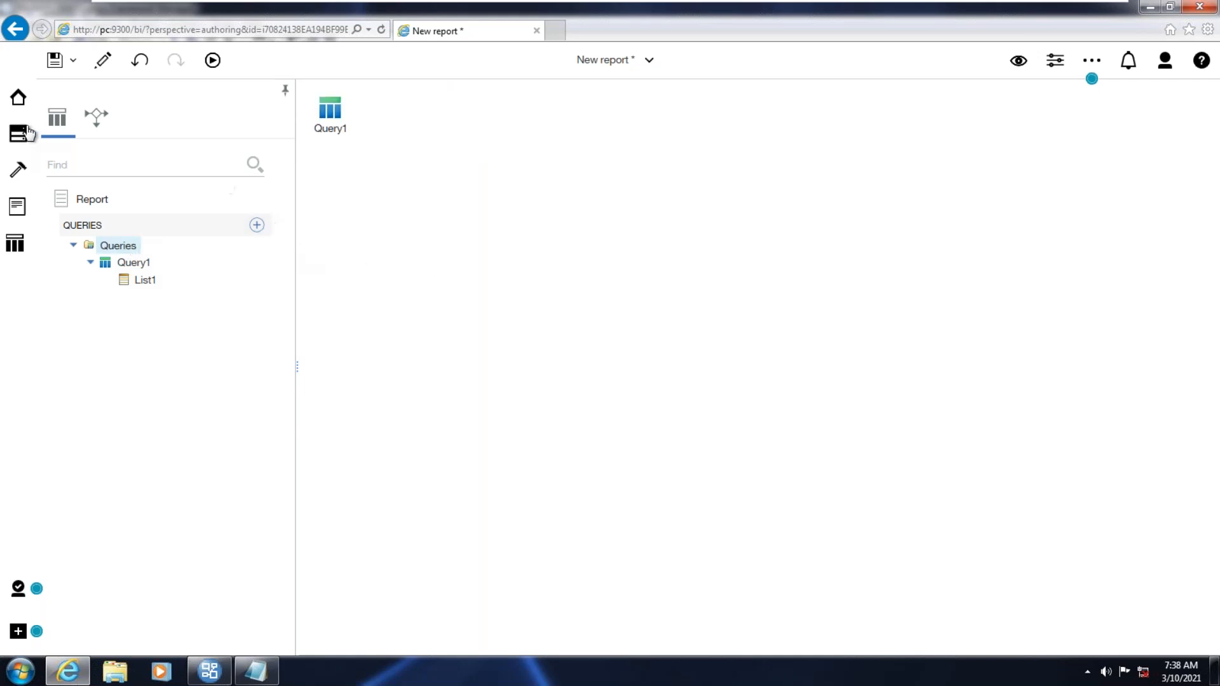
left_click(15, 172)
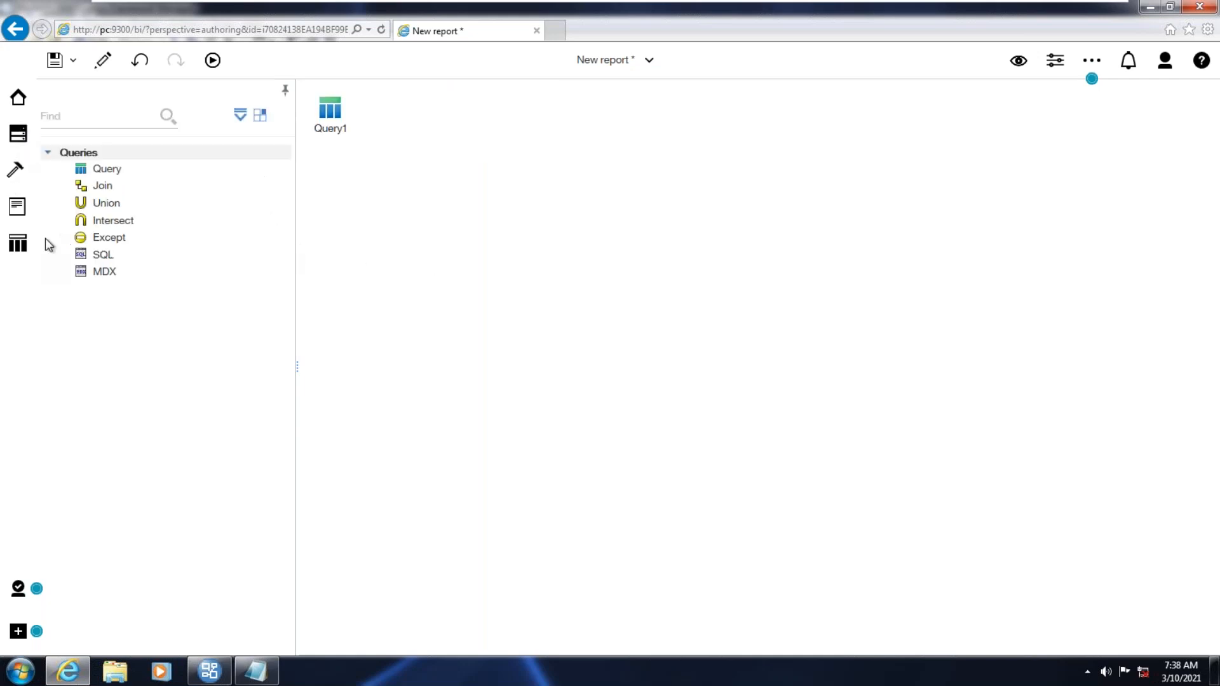
left_click_drag(102, 173, 512, 265)
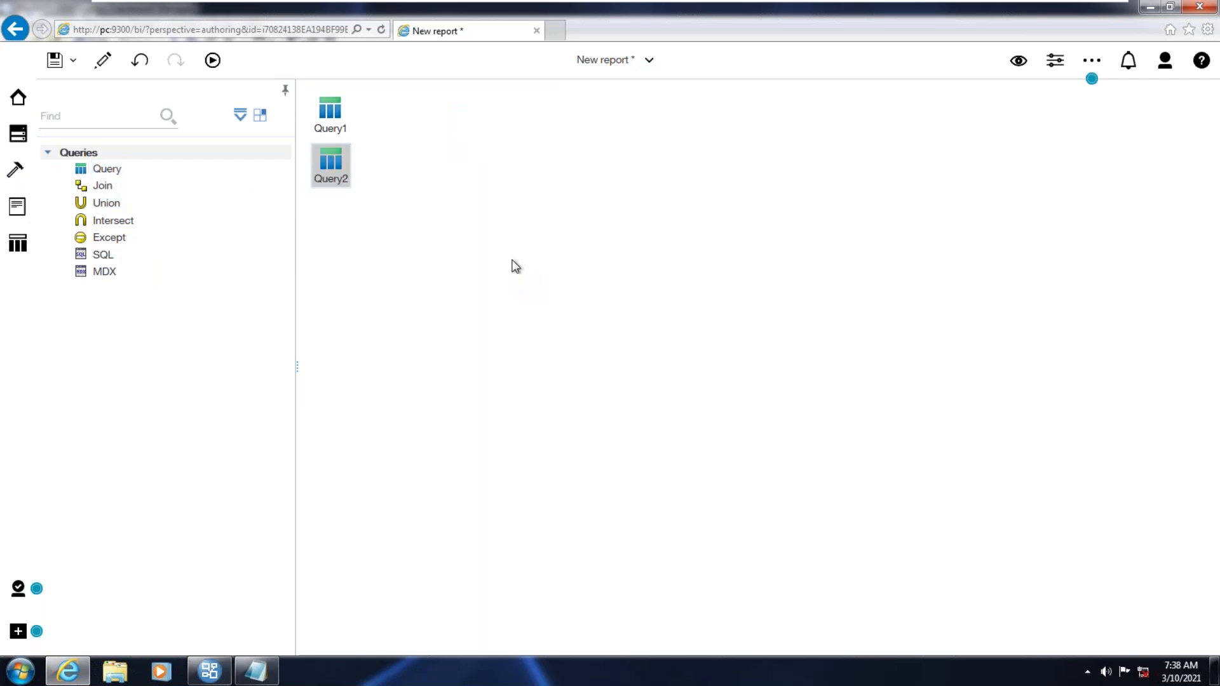
Show the new query's properties and rename the query to Q_Emp.
left_click(1055, 61)
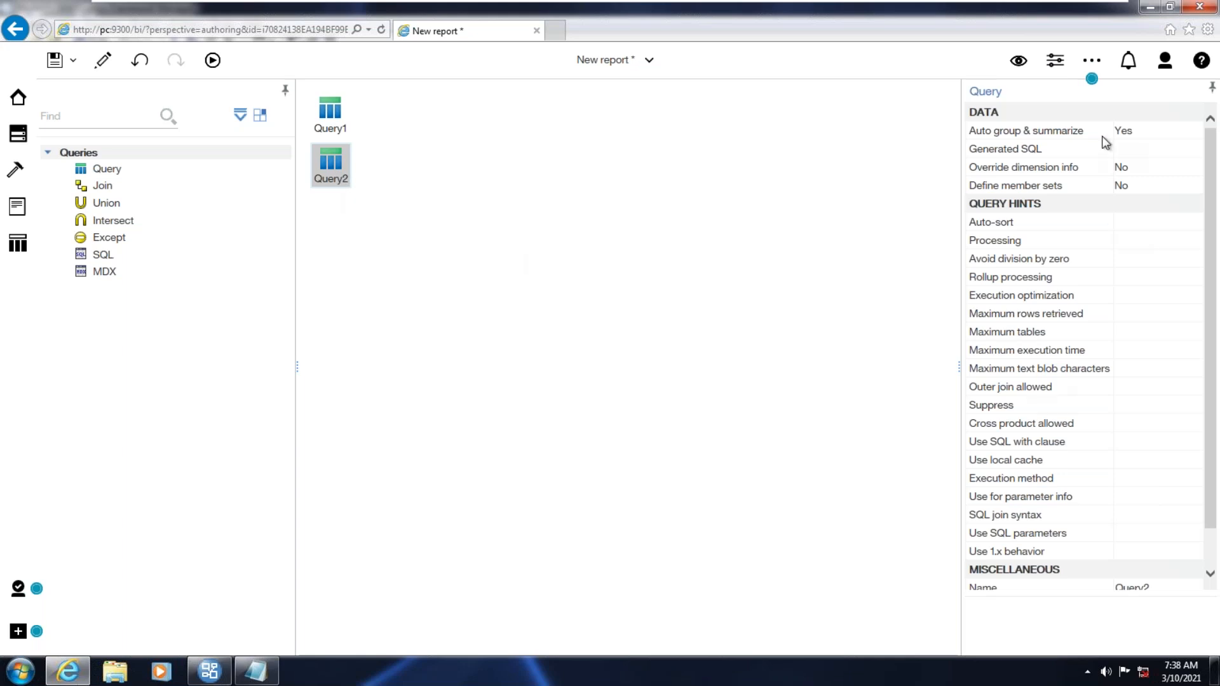
scroll(1106, 427, "down", 2)
left_click(1166, 545)
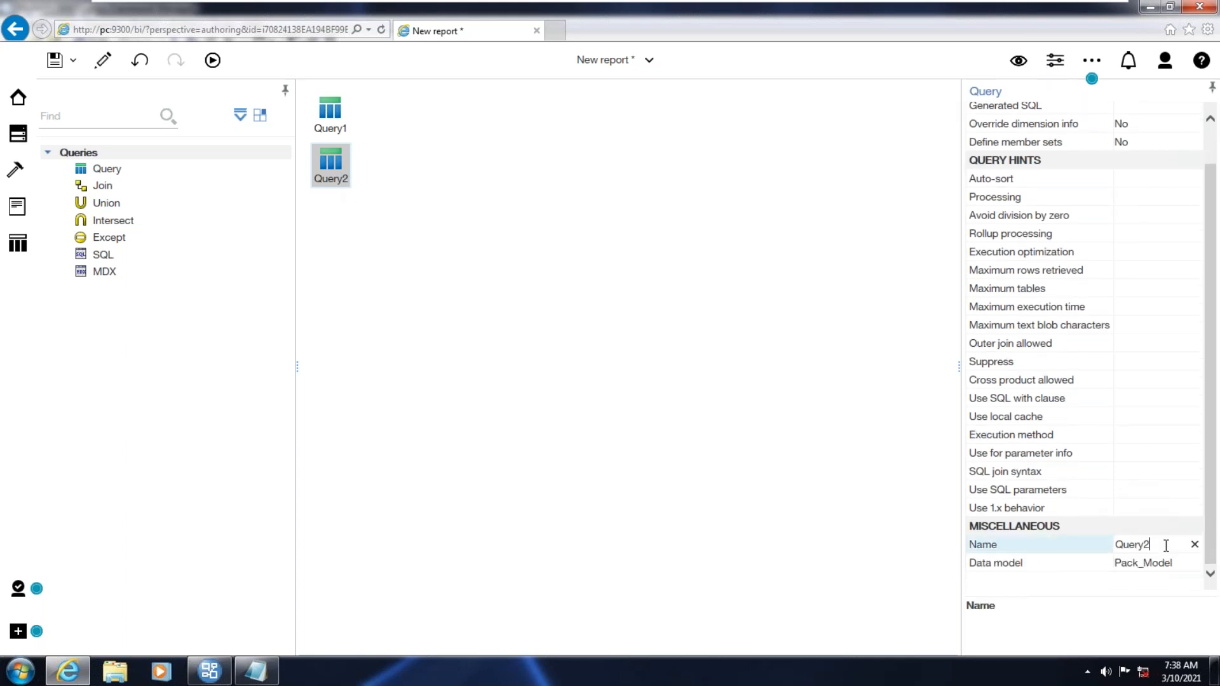
key("BackSpace")
key("BackSpace")
key("BackSpace")
key("BackSpace")
type("_Emp")
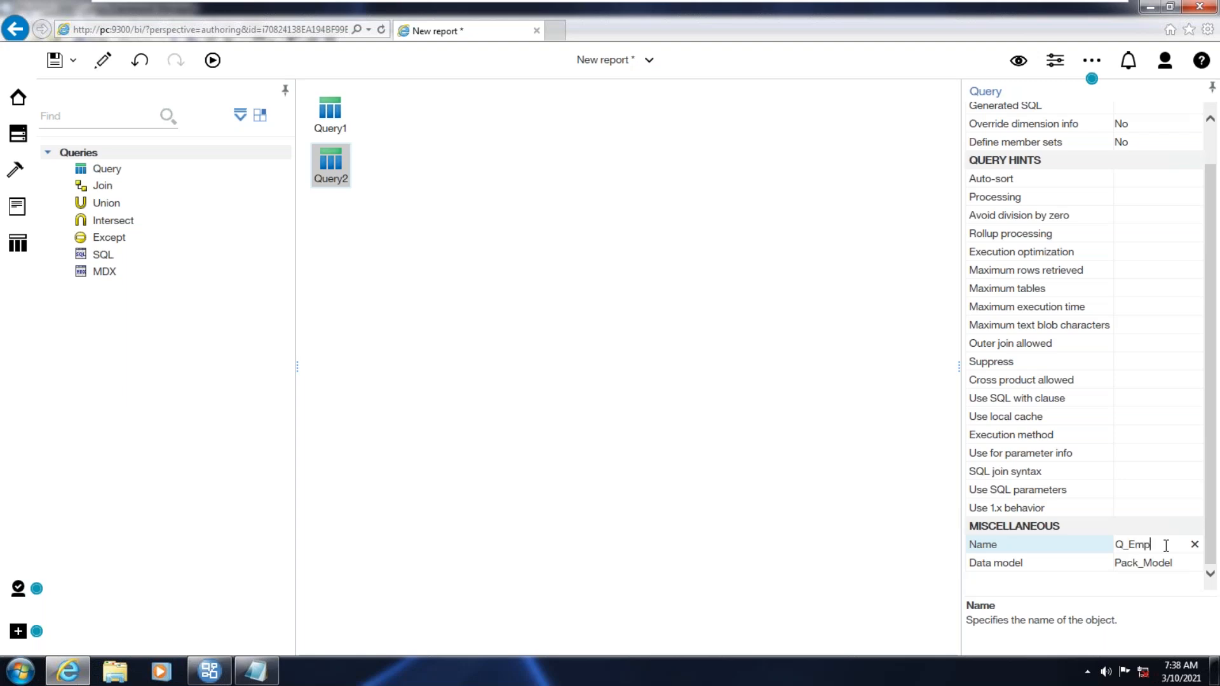
key("Return")
Add DEPTNO, JOB, EmployeeName, MGR and HIREDATE from Employees as data items of Q_Emp.
double_click(333, 175)
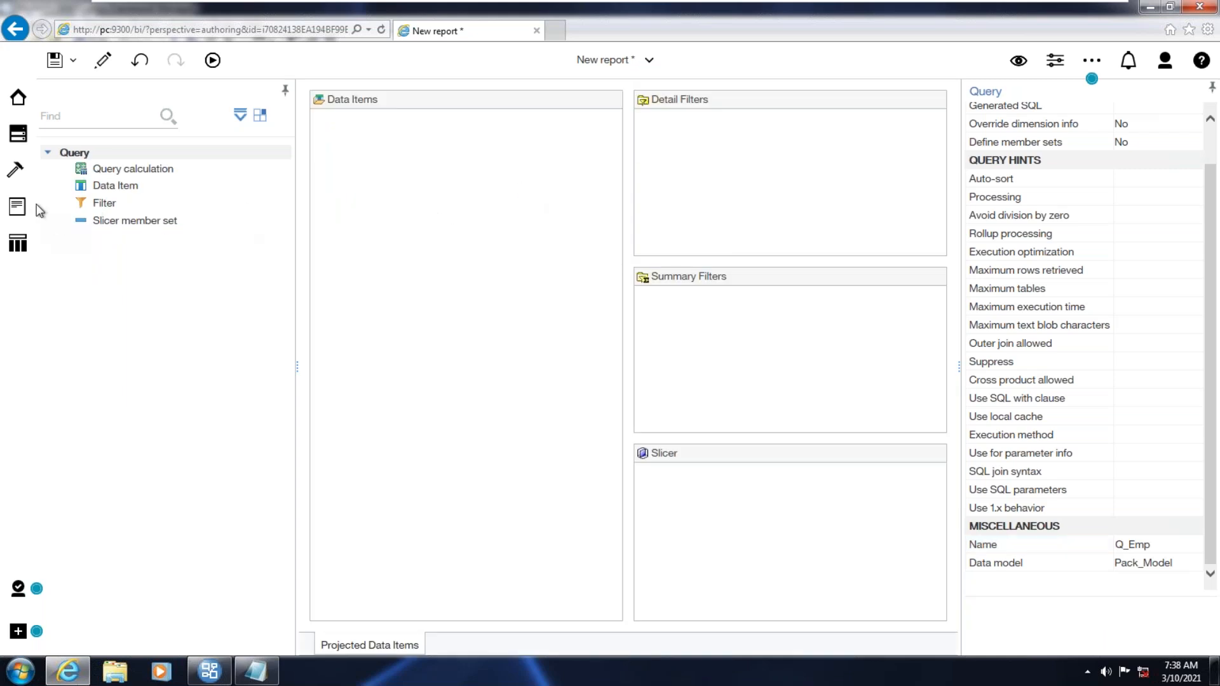
left_click(24, 138)
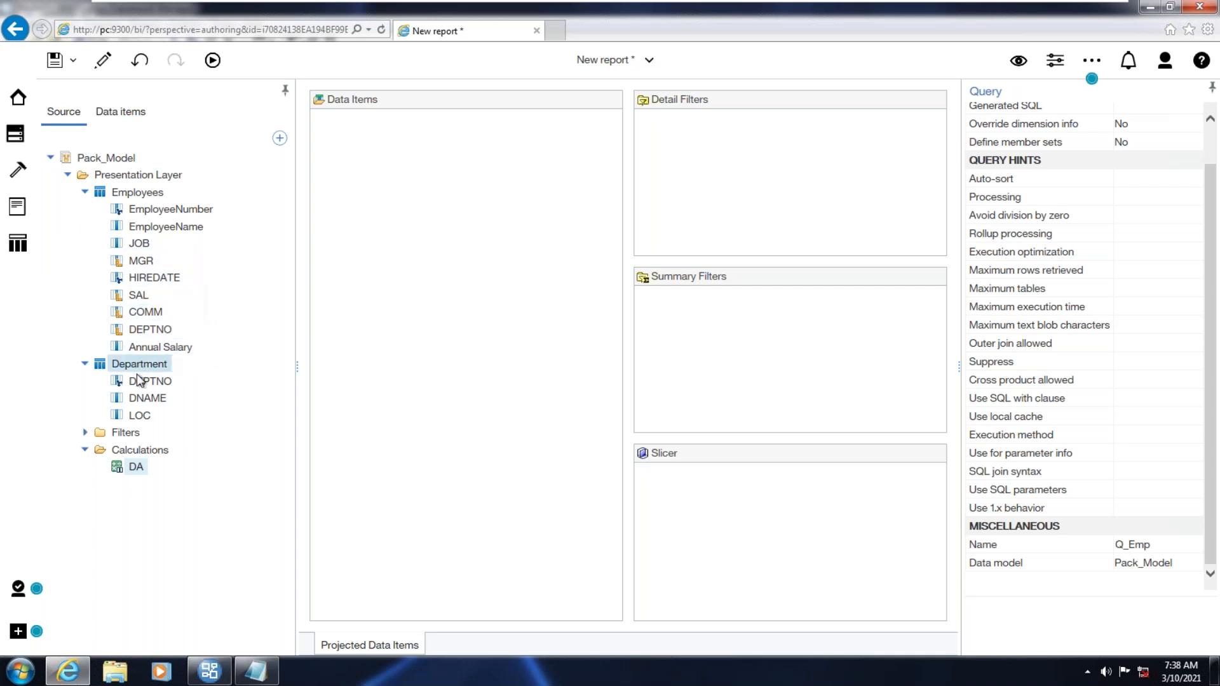
double_click(147, 331)
double_click(152, 244)
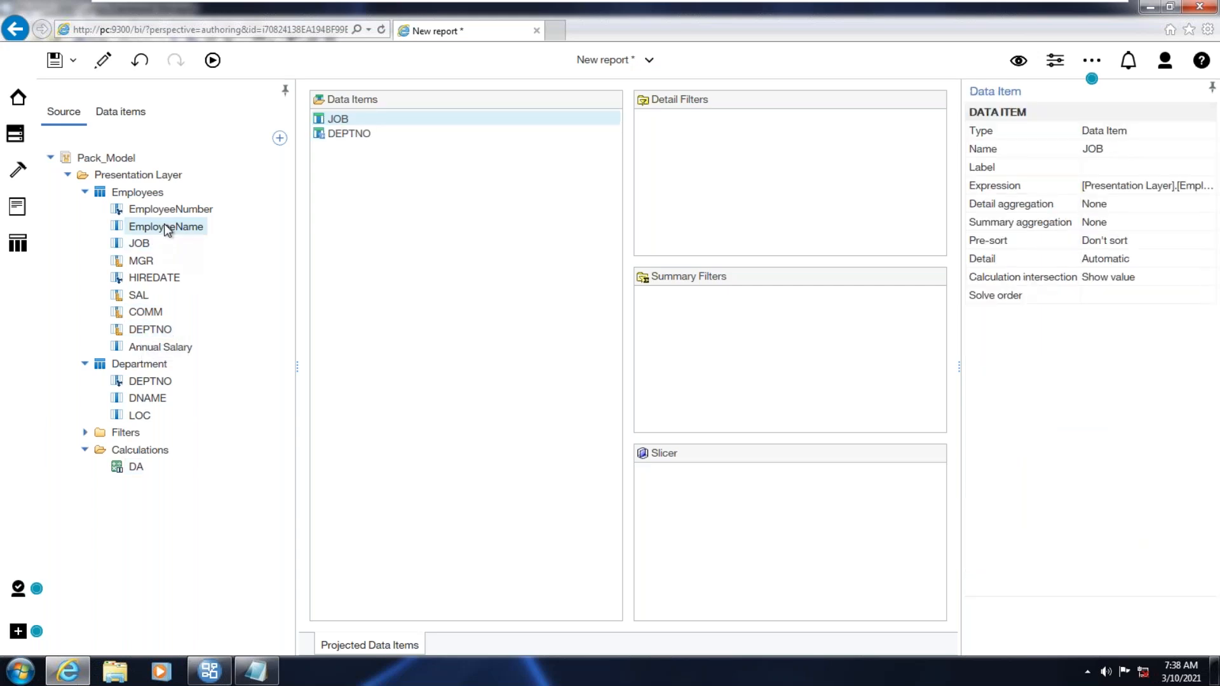
double_click(166, 229)
double_click(143, 263)
double_click(144, 277)
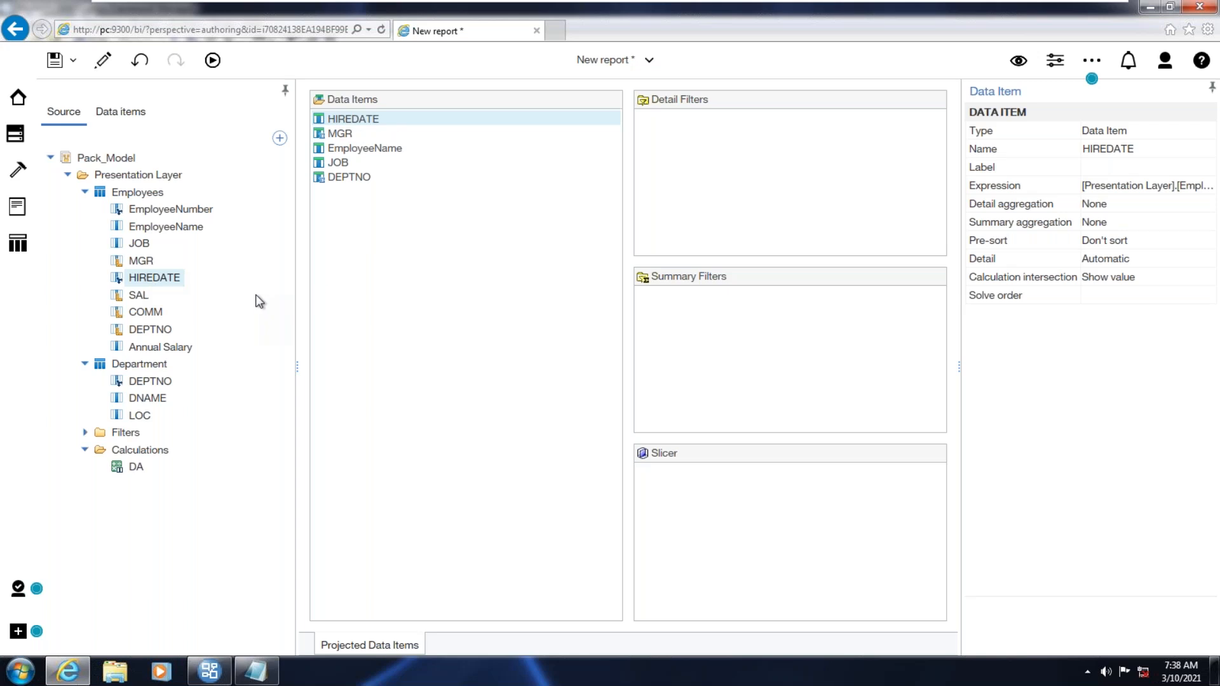
Return to the queries overview and add another query below Q_Emp.
left_click(15, 244)
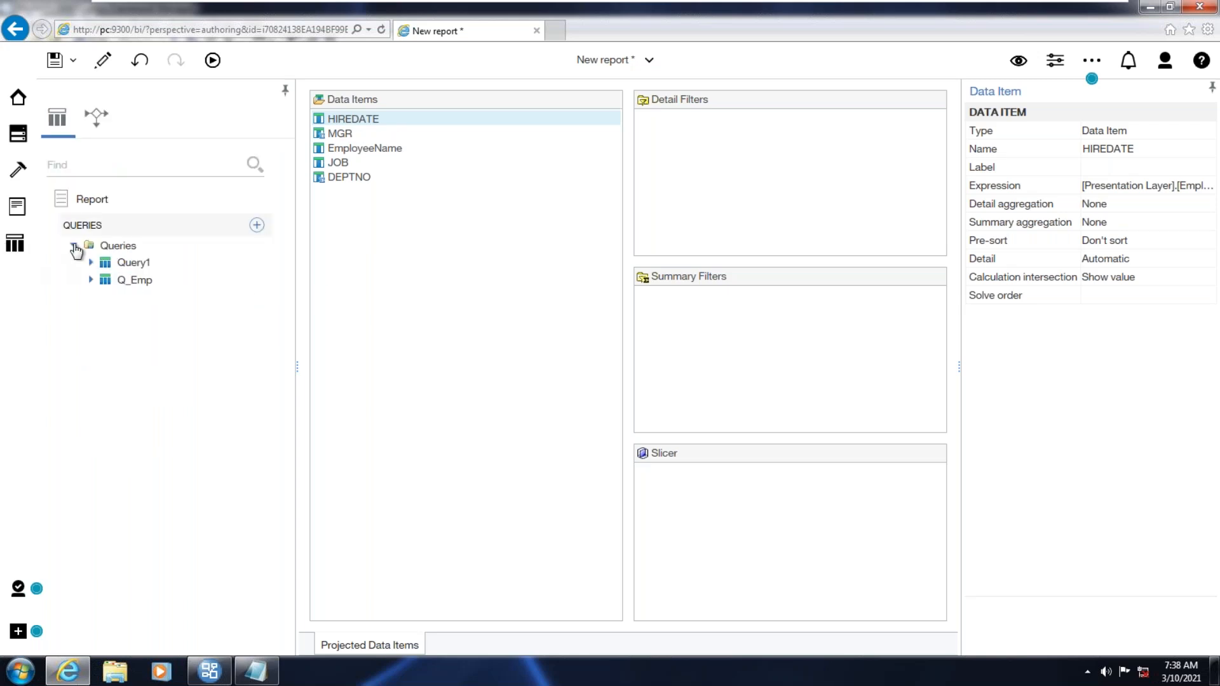
left_click(119, 246)
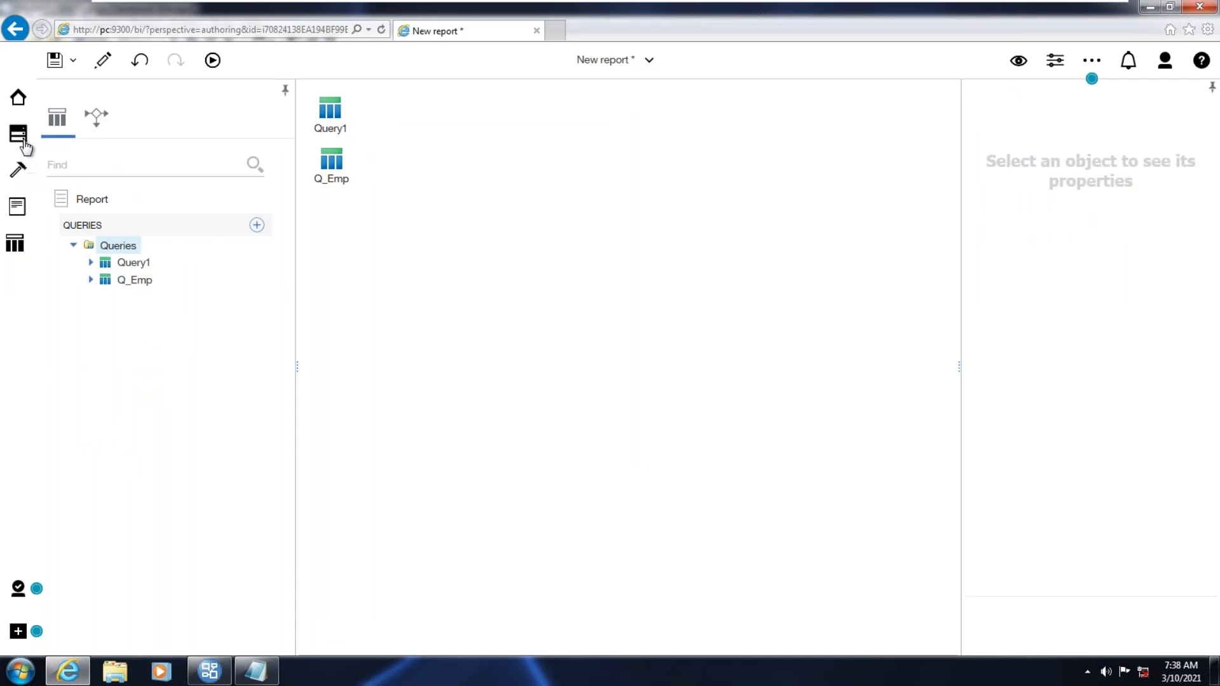
left_click(20, 174)
left_click_drag(108, 170, 432, 305)
Rename the query below Q_Emp to Q_Dept.
scroll(1154, 547, "down", 2)
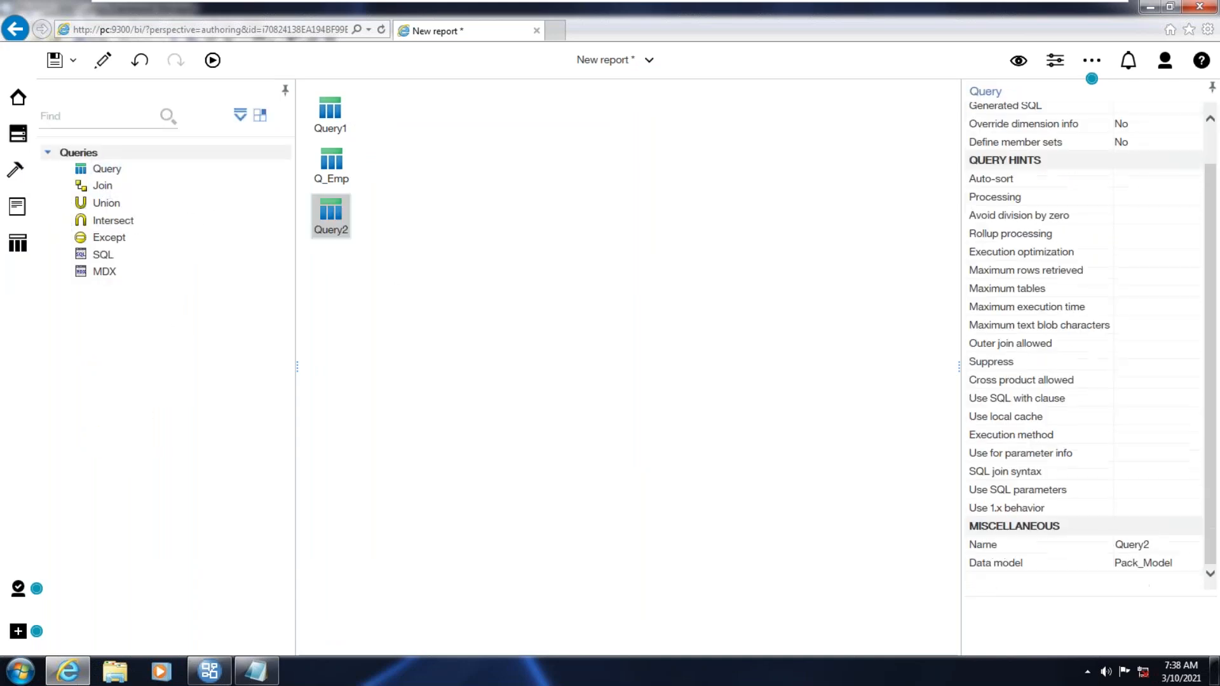
left_click(1151, 544)
key("BackSpace")
key("BackSpace")
key("BackSpace")
key("BackSpace")
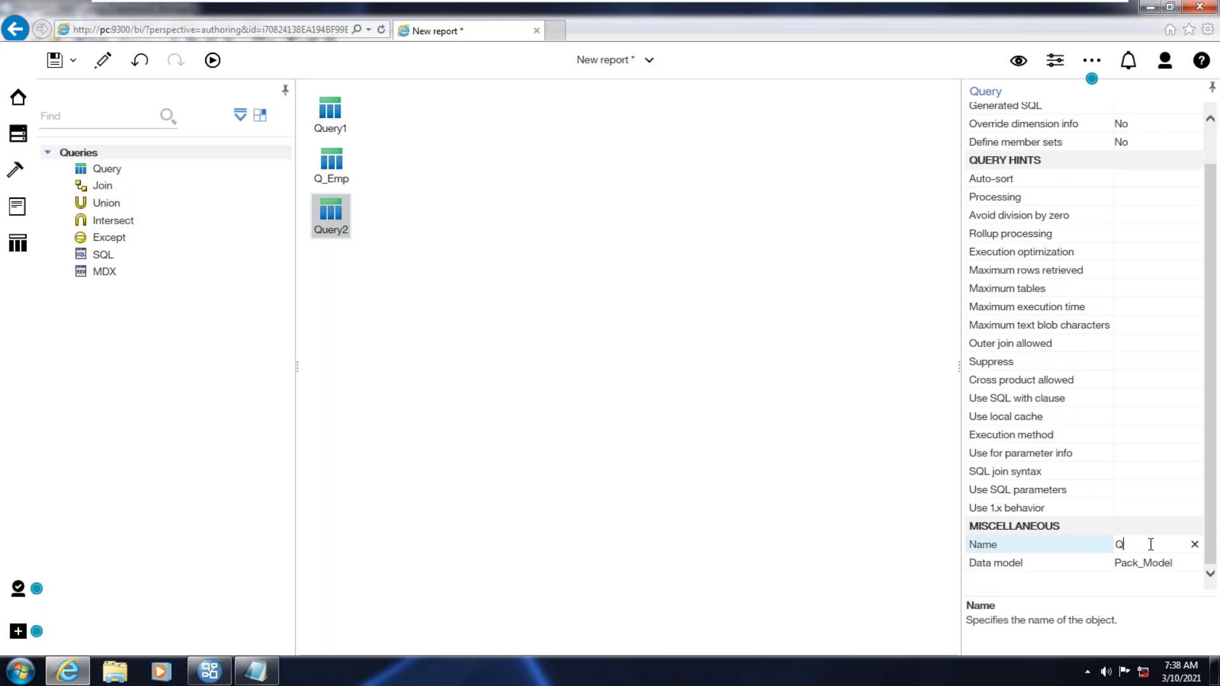
type("_Deptpt")
key("Return")
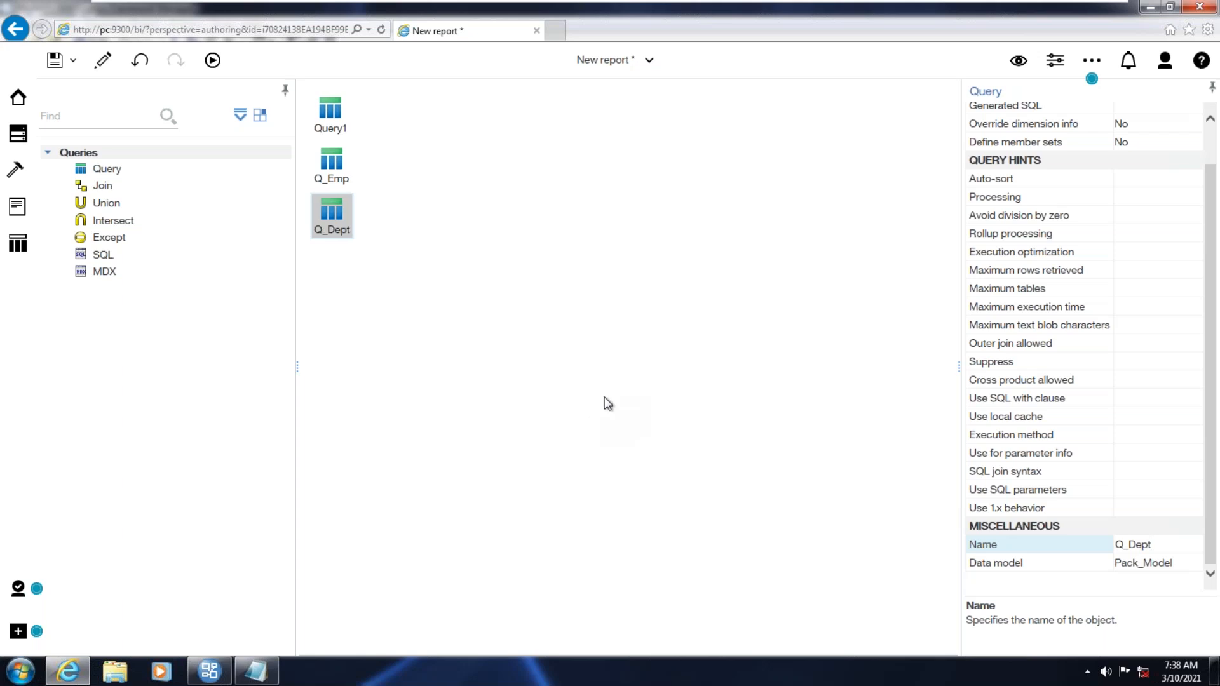
Add DEPTNO, DNAME and LOC from Department as data items of Q_Dept.
double_click(331, 224)
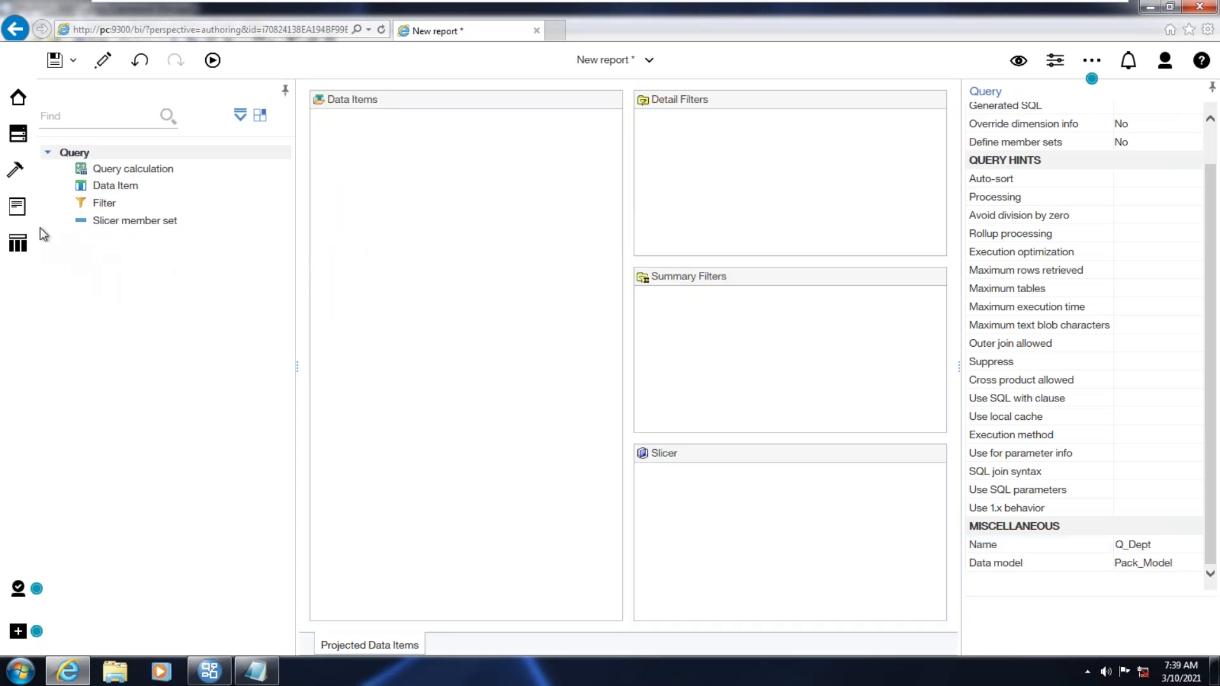
left_click(18, 133)
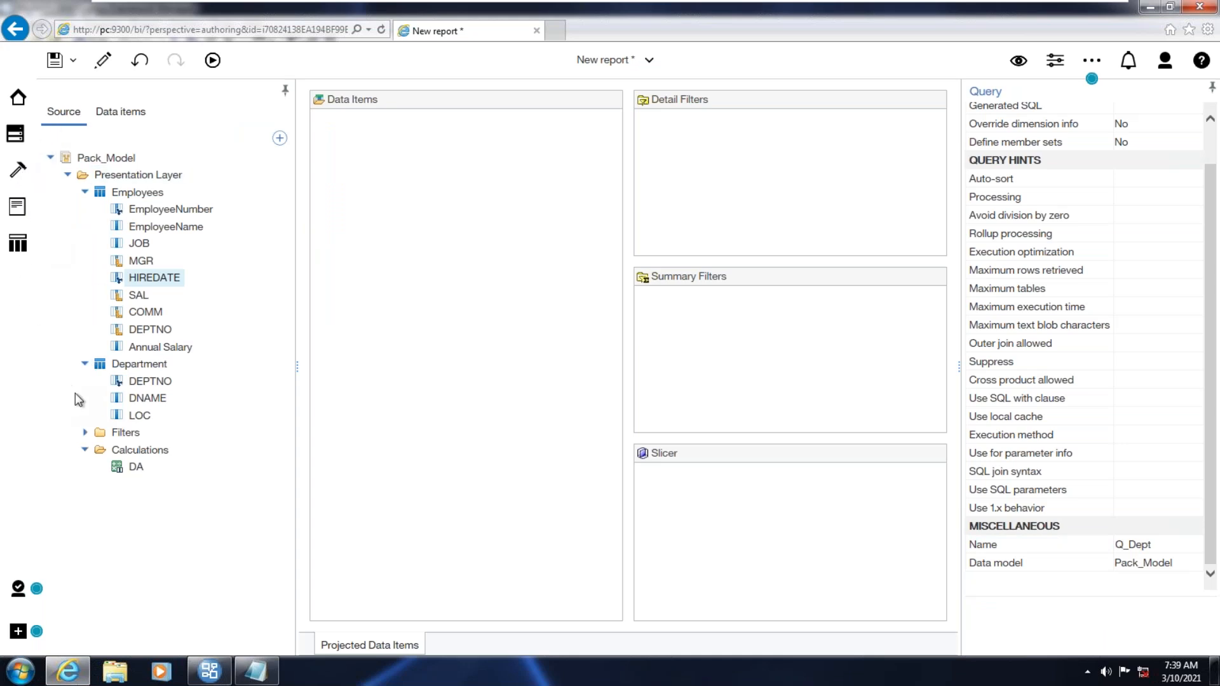
left_click(141, 382)
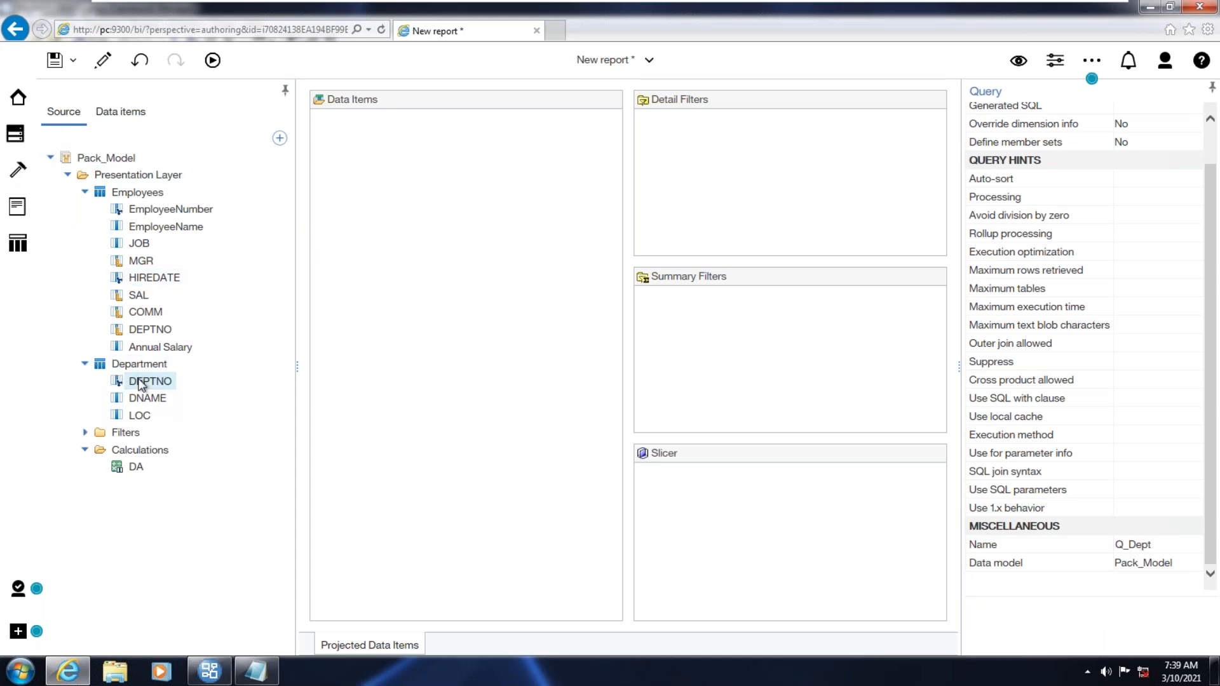
double_click(141, 382)
double_click(148, 398)
double_click(140, 416)
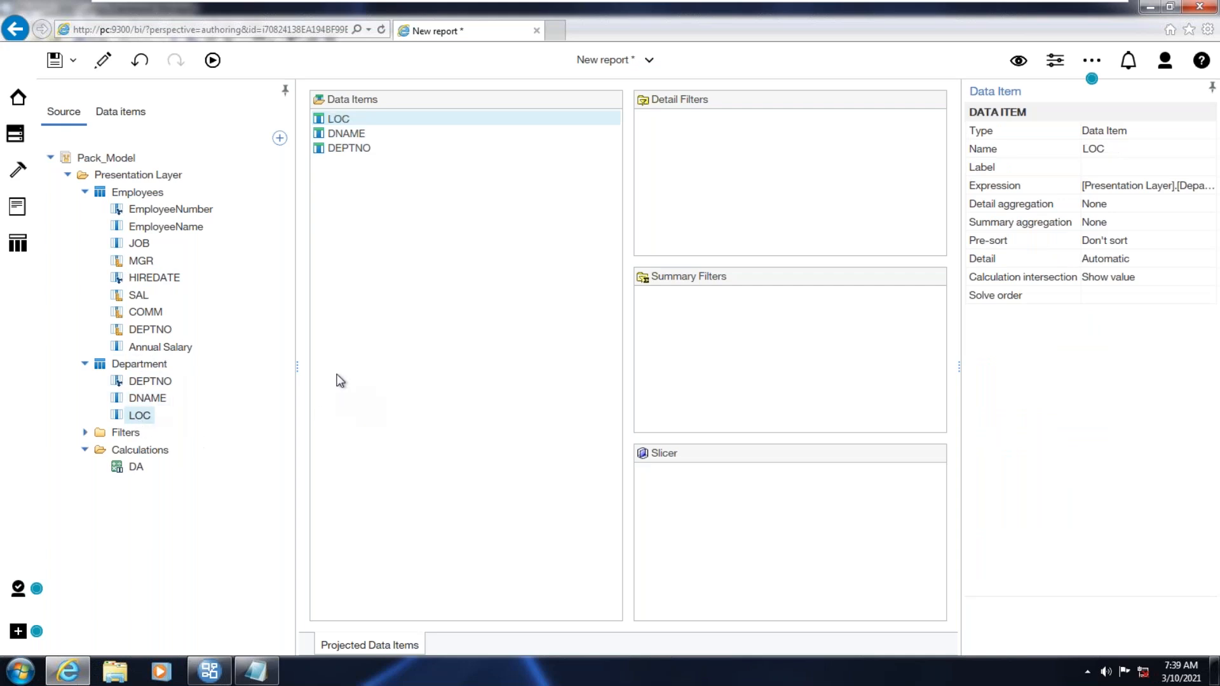
Back in the queries overview, insert a join and assign Q_Emp and Q_Dept as its two input queries.
left_click(18, 243)
left_click(121, 246)
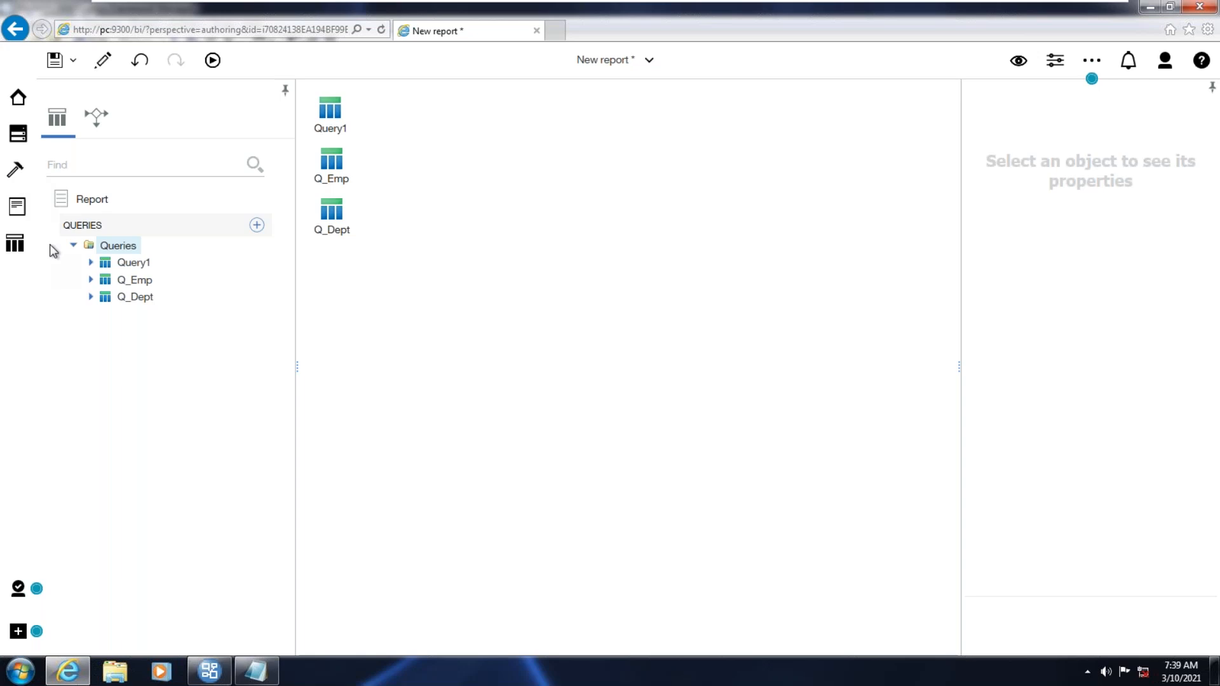
left_click_drag(102, 187, 384, 276)
left_click_drag(384, 276, 384, 279)
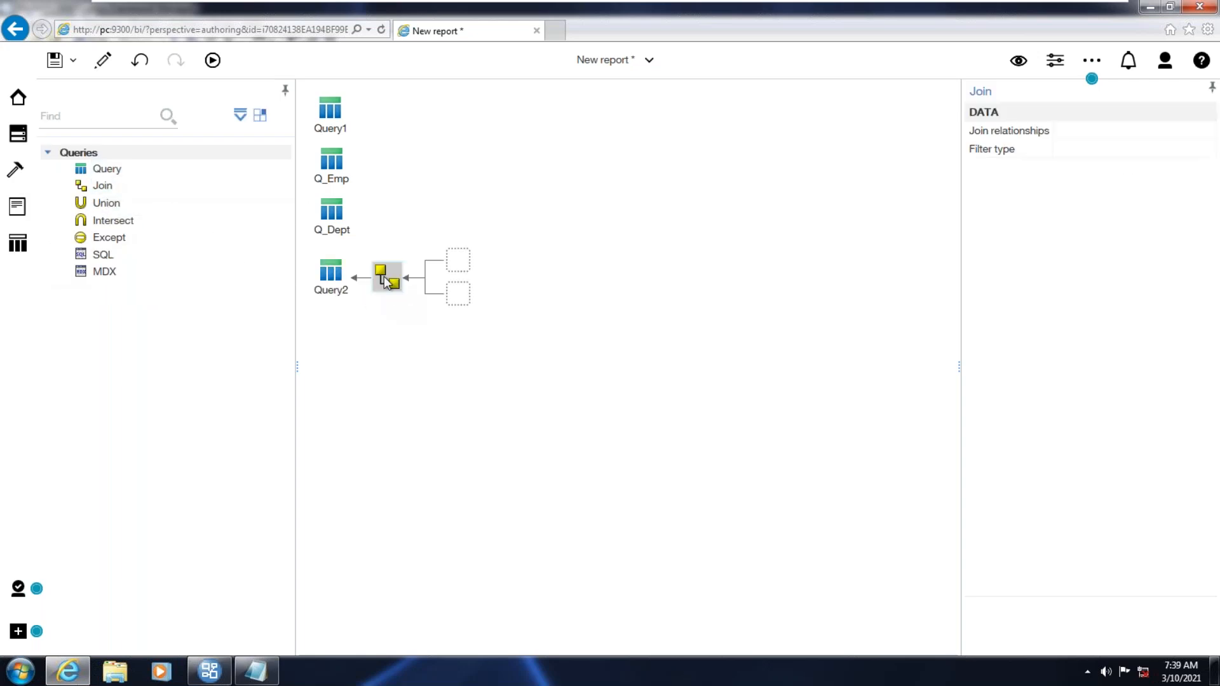
left_click_drag(329, 169, 453, 259)
left_click_drag(327, 223, 452, 309)
Open the join relationships and link DEPTNO in Q_Emp to DEPTNO in Q_Dept.
double_click(389, 288)
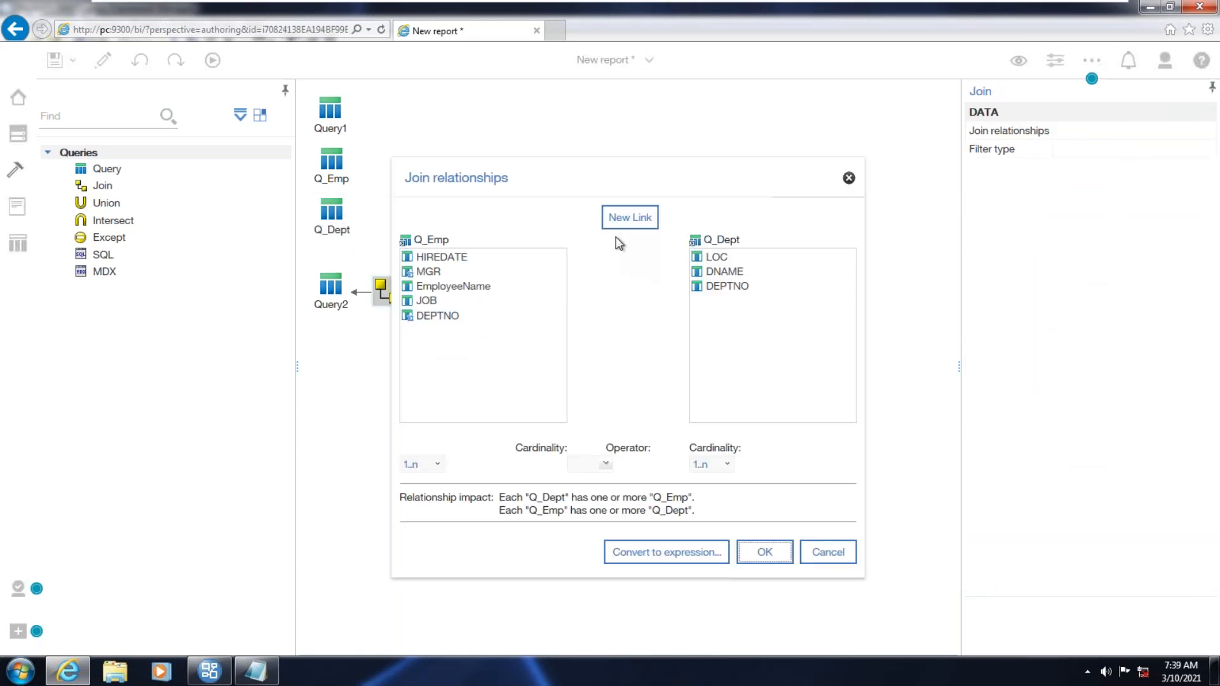
left_click(629, 218)
left_click(443, 318)
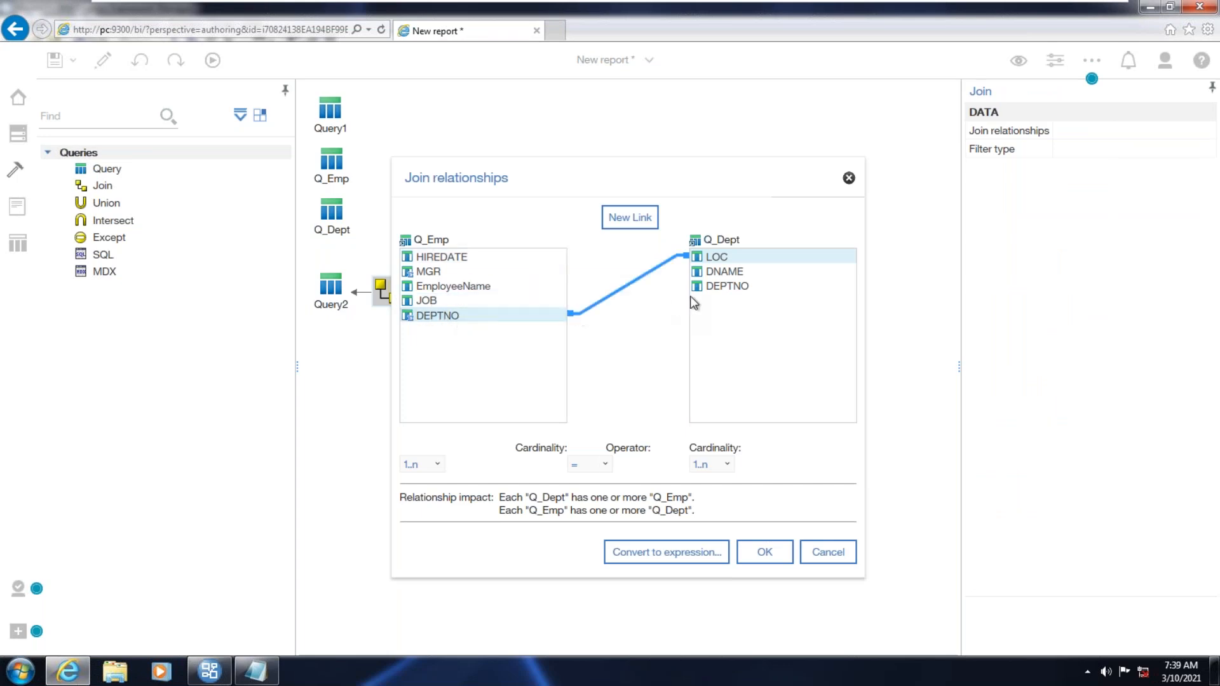
left_click(704, 287)
Set the Q_Emp and Q_Dept cardinalities to 1..1, look at the operator choices, and cancel the join relationships.
left_click(436, 467)
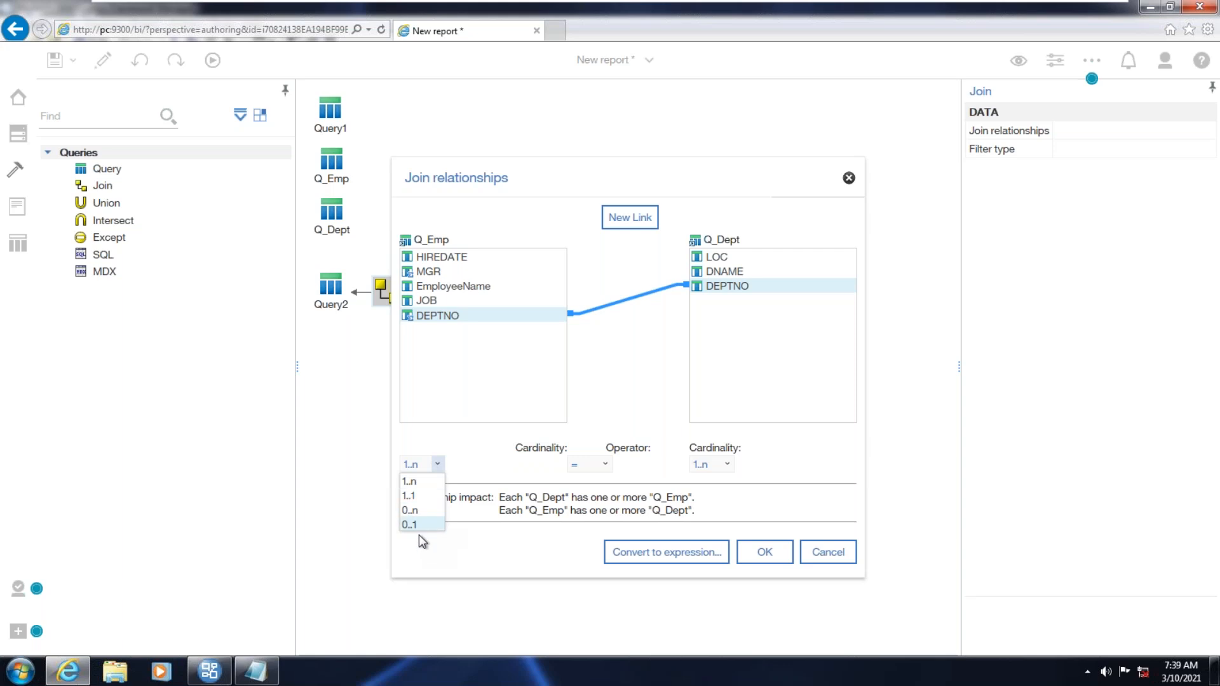
left_click(410, 495)
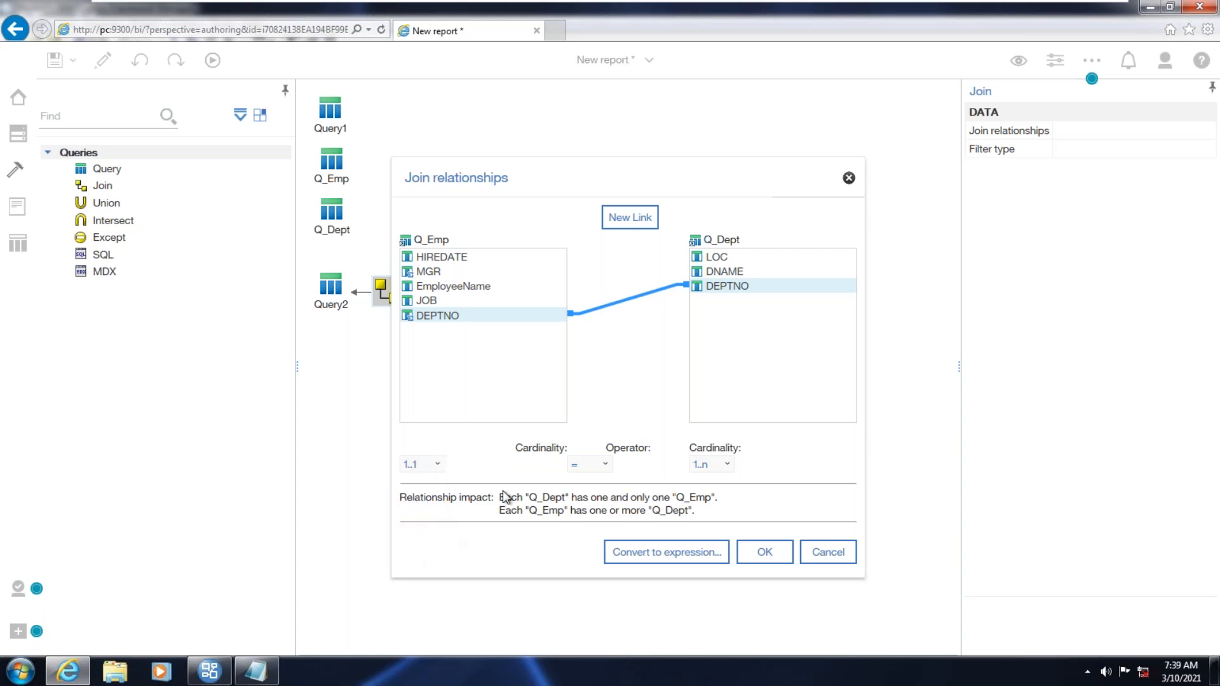
left_click(728, 464)
left_click(701, 493)
left_click(606, 464)
left_click(638, 468)
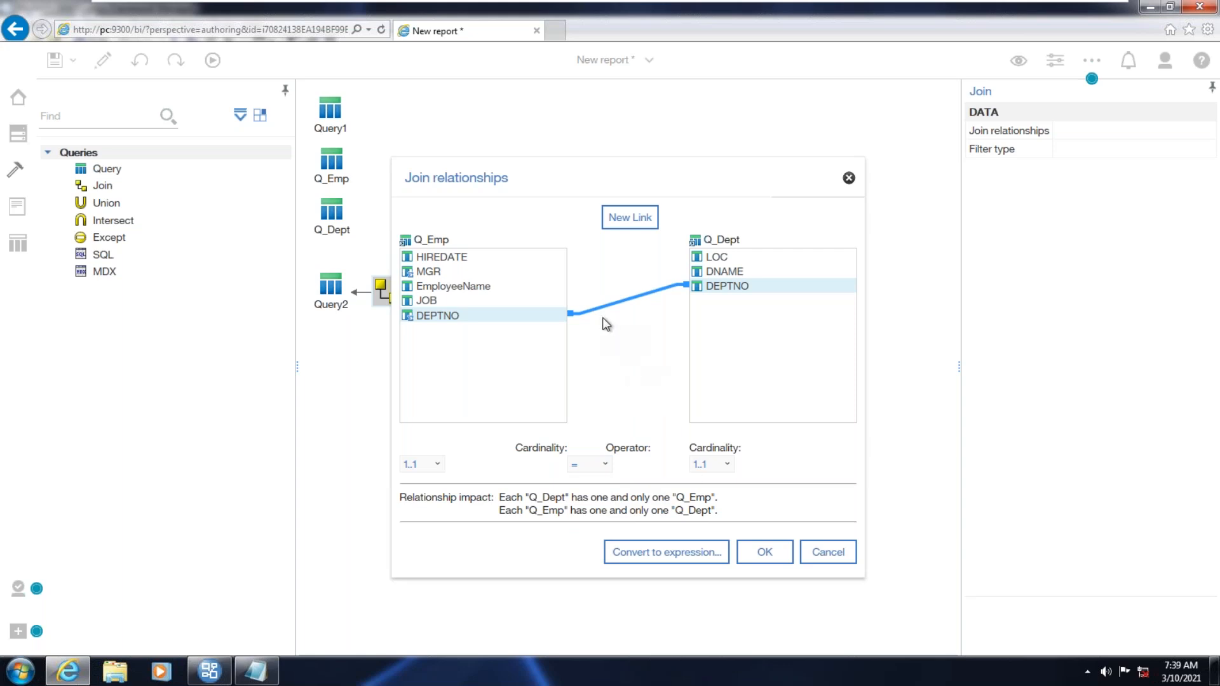
left_click(824, 554)
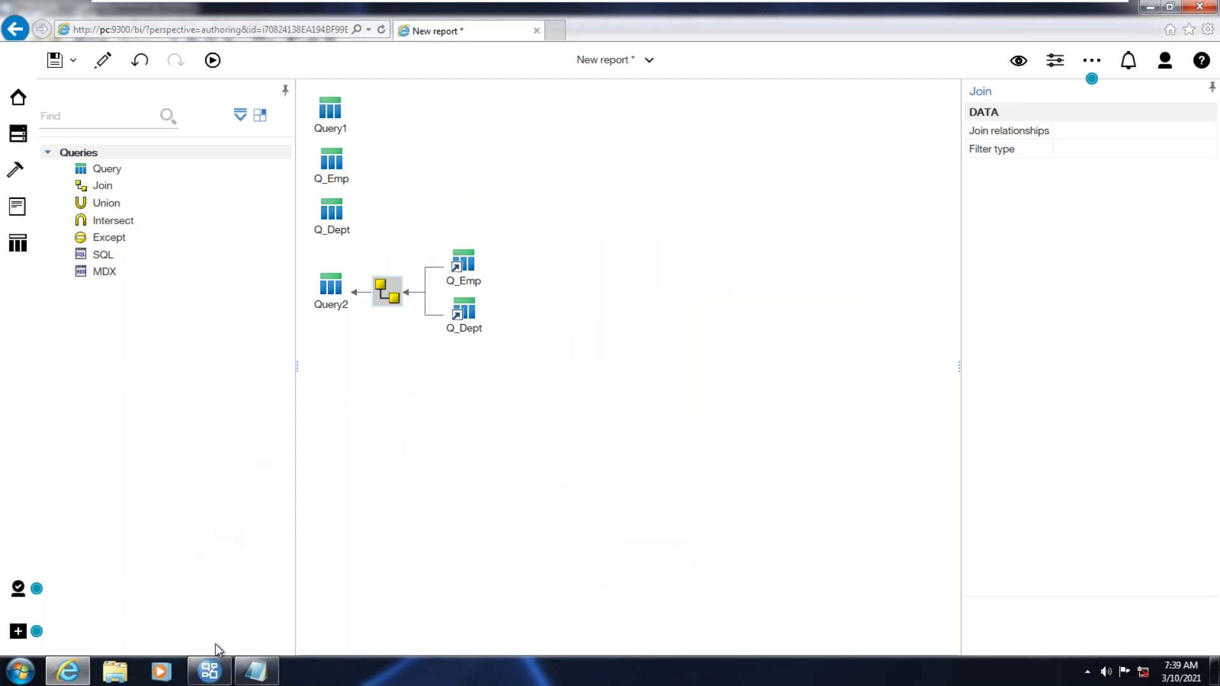
Review the join and cardinality notes in Notepad, then compare the Framework Manager Business Layer diagram with the report's join.
left_click(257, 675)
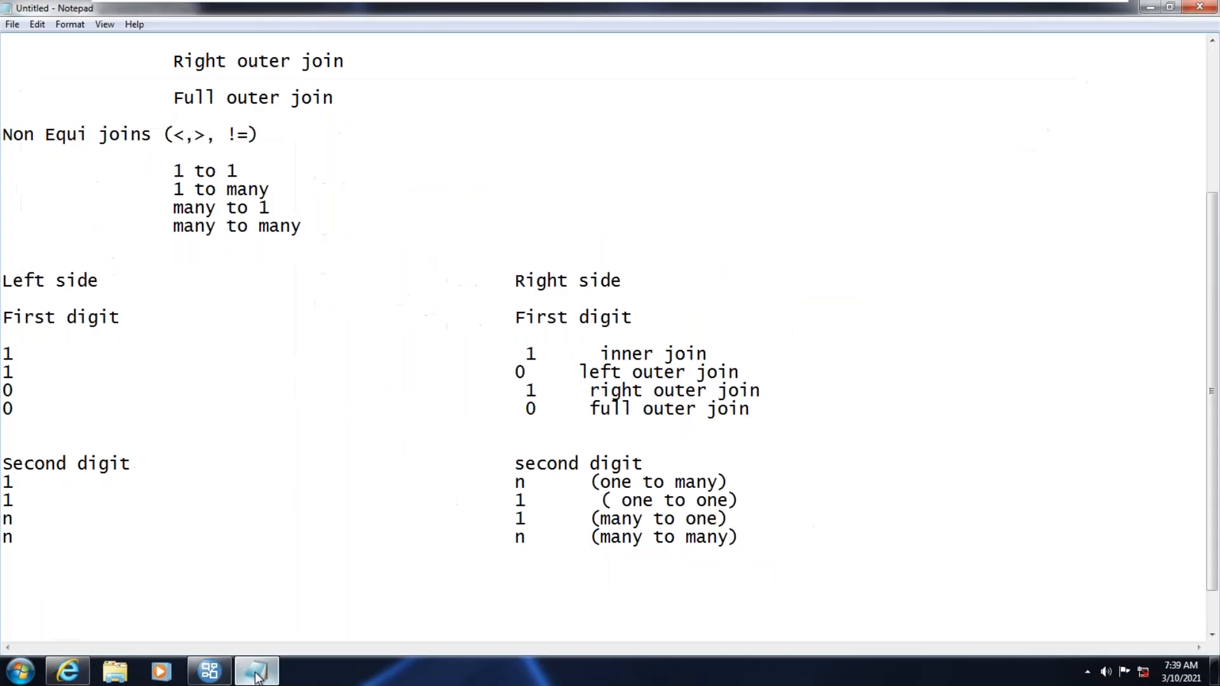
scroll(146, 392, "up", 4)
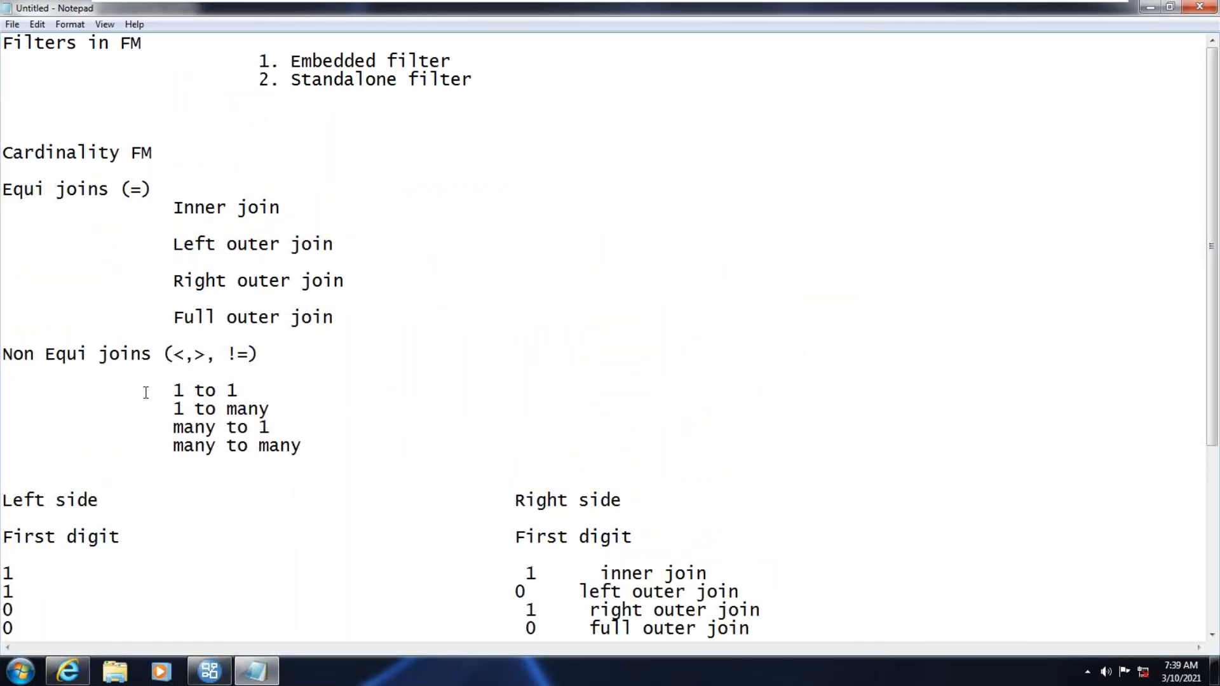
scroll(101, 359, "down", 5)
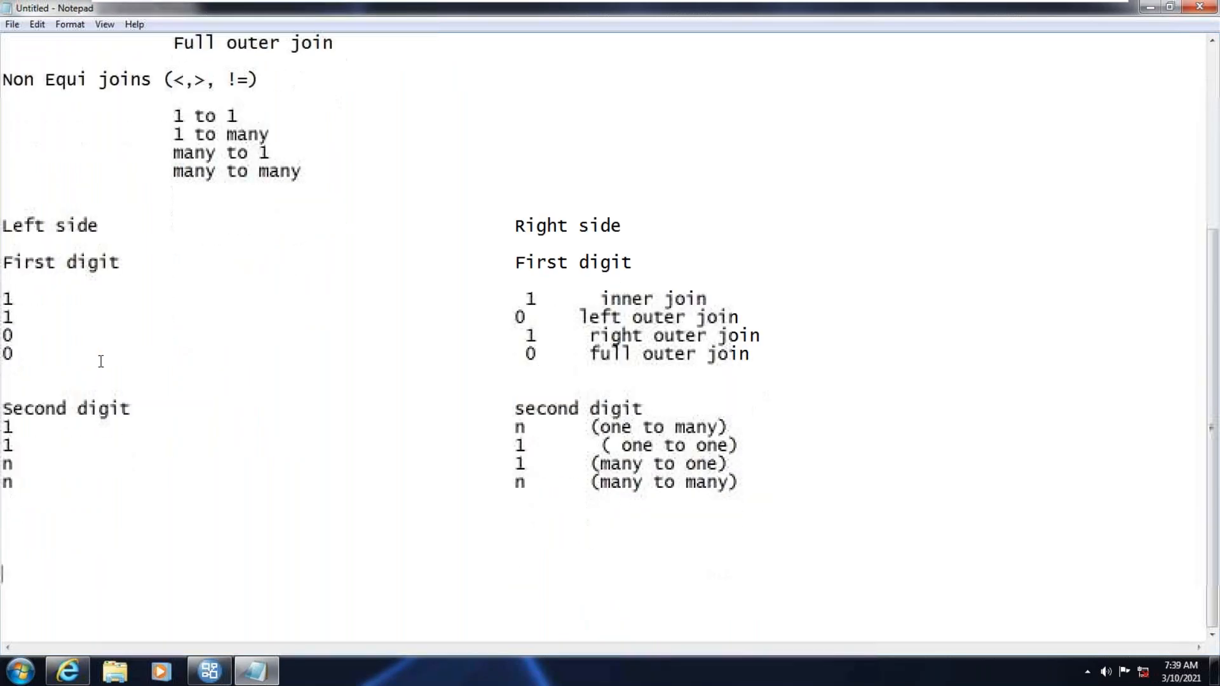
left_click(207, 671)
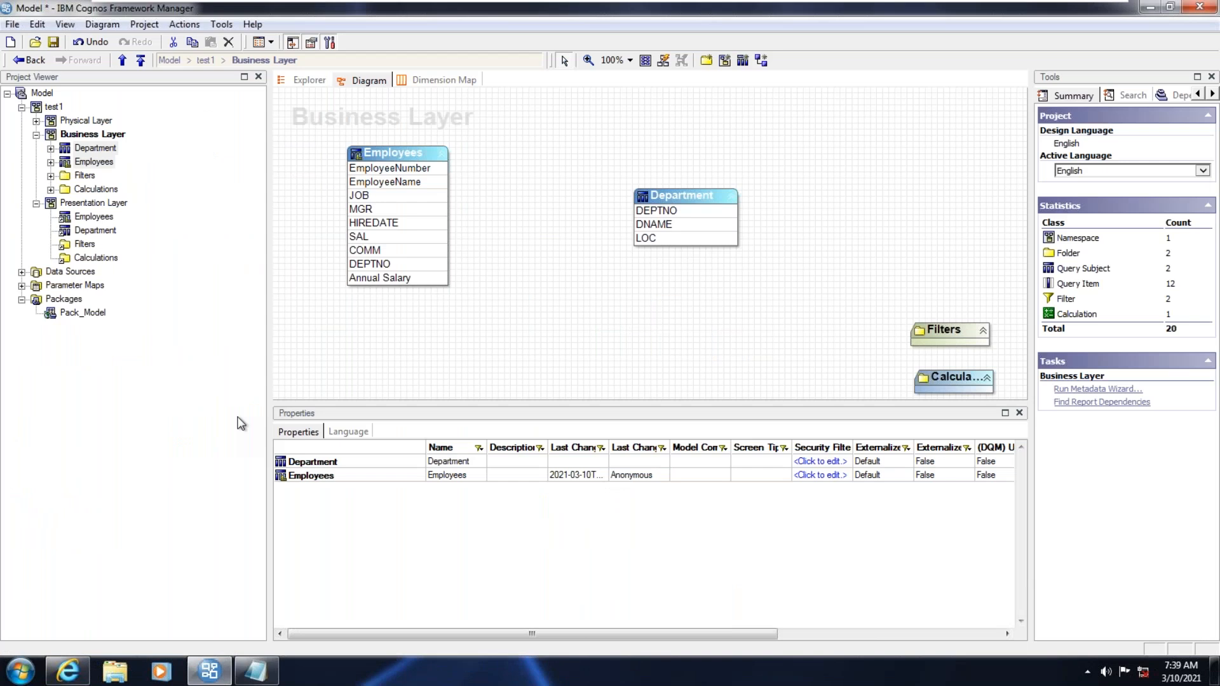
left_click(68, 671)
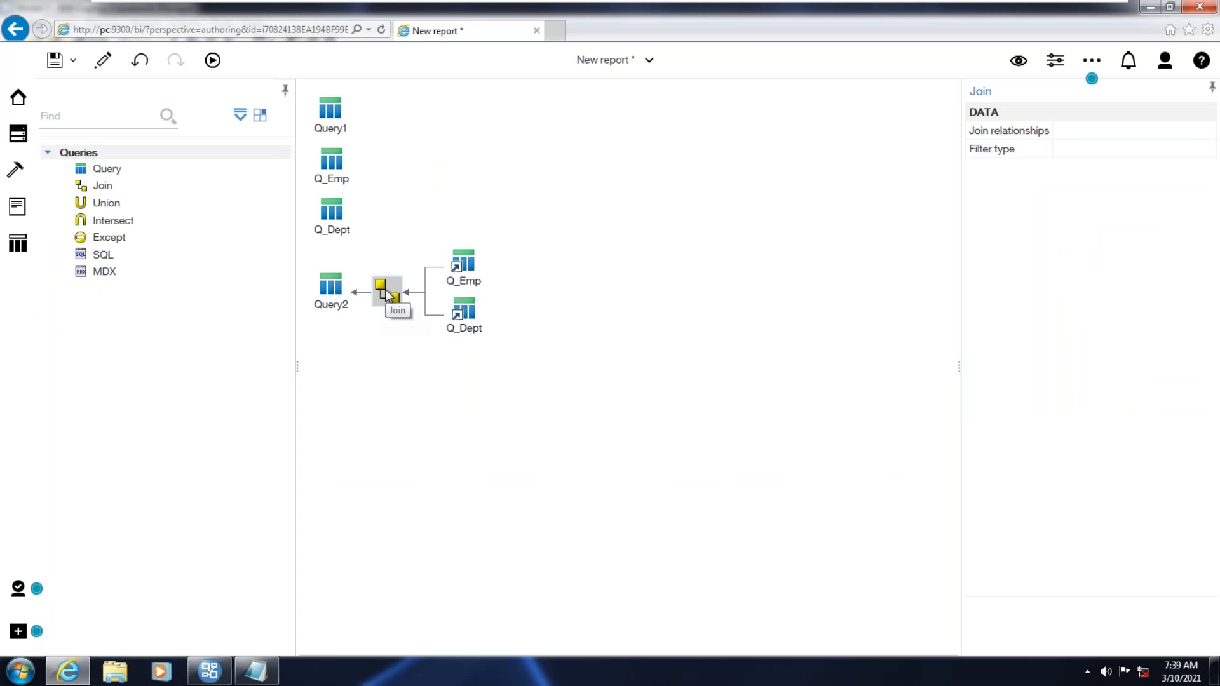
Switch to the Notepad notes and add the heading "Set operators" a few blank lines below the second-digit cardinality table.
left_click(256, 671)
left_click(754, 479)
key("Return")
key("Return")
key("Return")
key("Return")
key("Return")
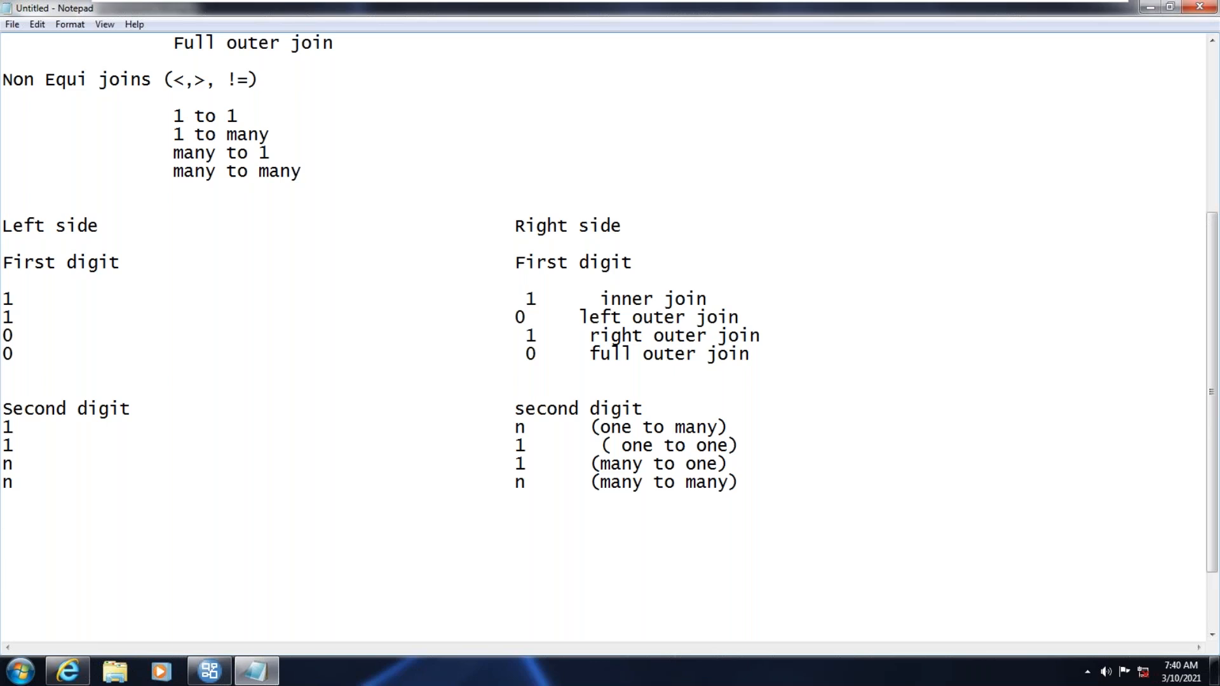
scroll(615, 310, "up", 5)
scroll(409, 227, "down", 7)
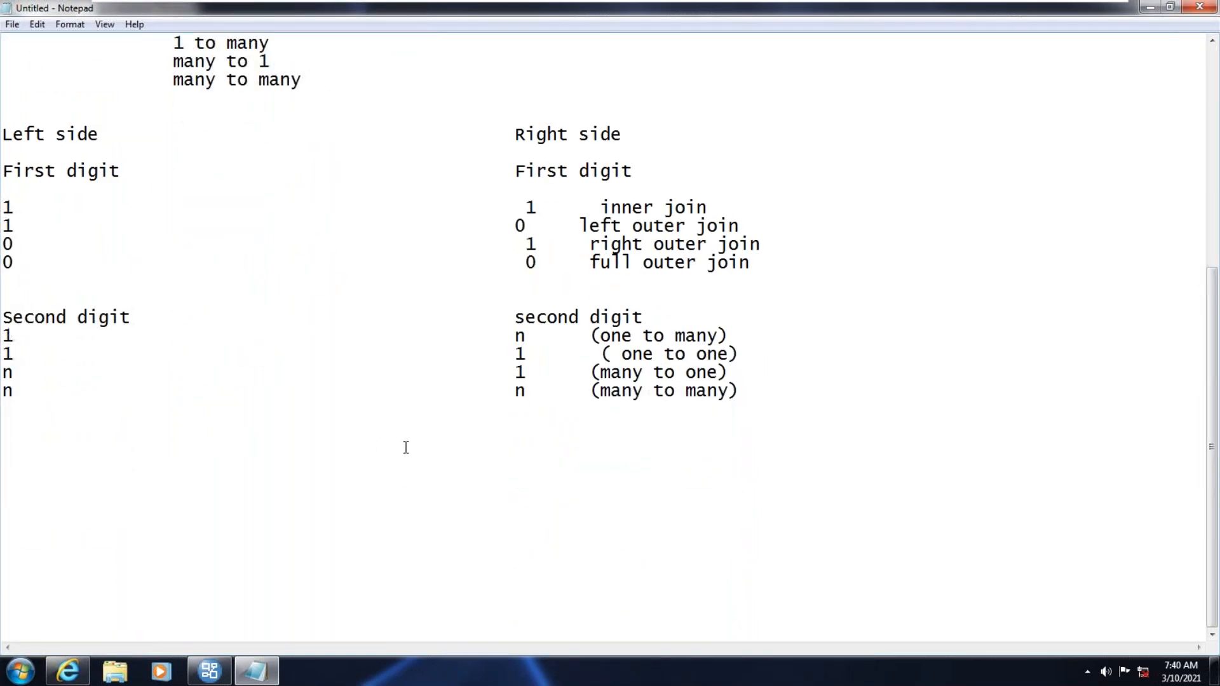
type("Set operators")
Below the heading, add the indented line "UNION, UNION ALL, INTERSECT AND Minus or EXCEPT".
key("Return")
key("Return")
key("Return")
key("Tab")
key("Tab")
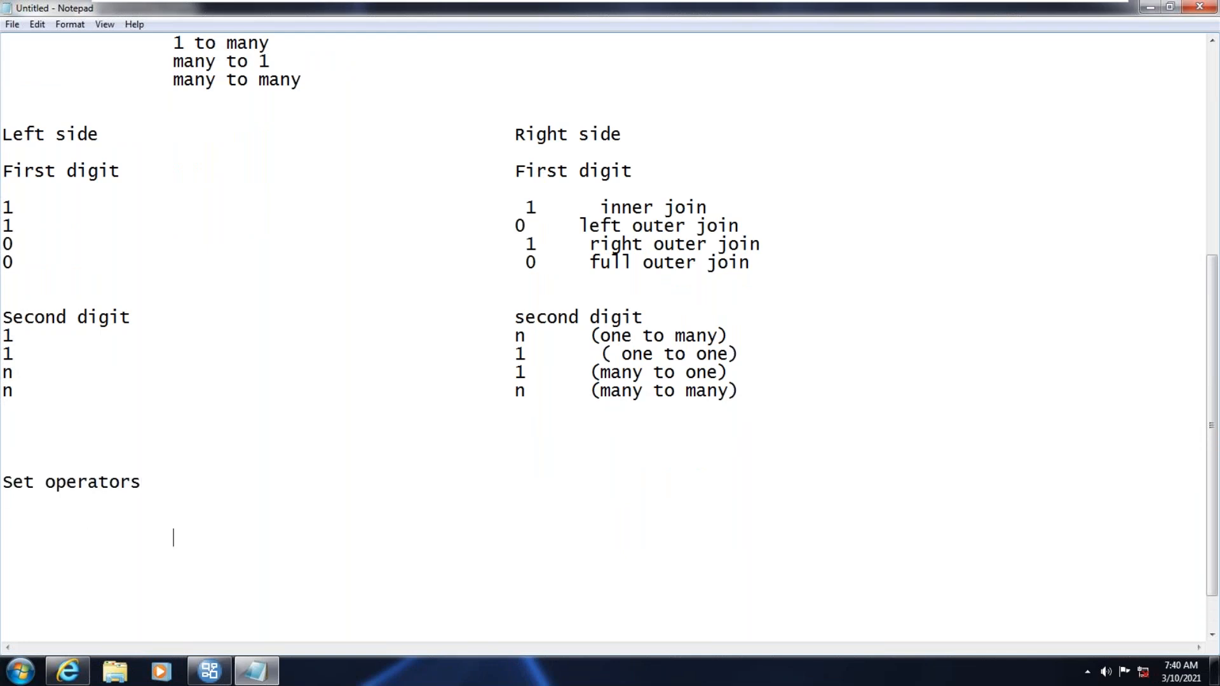
type("UNION, UNION")
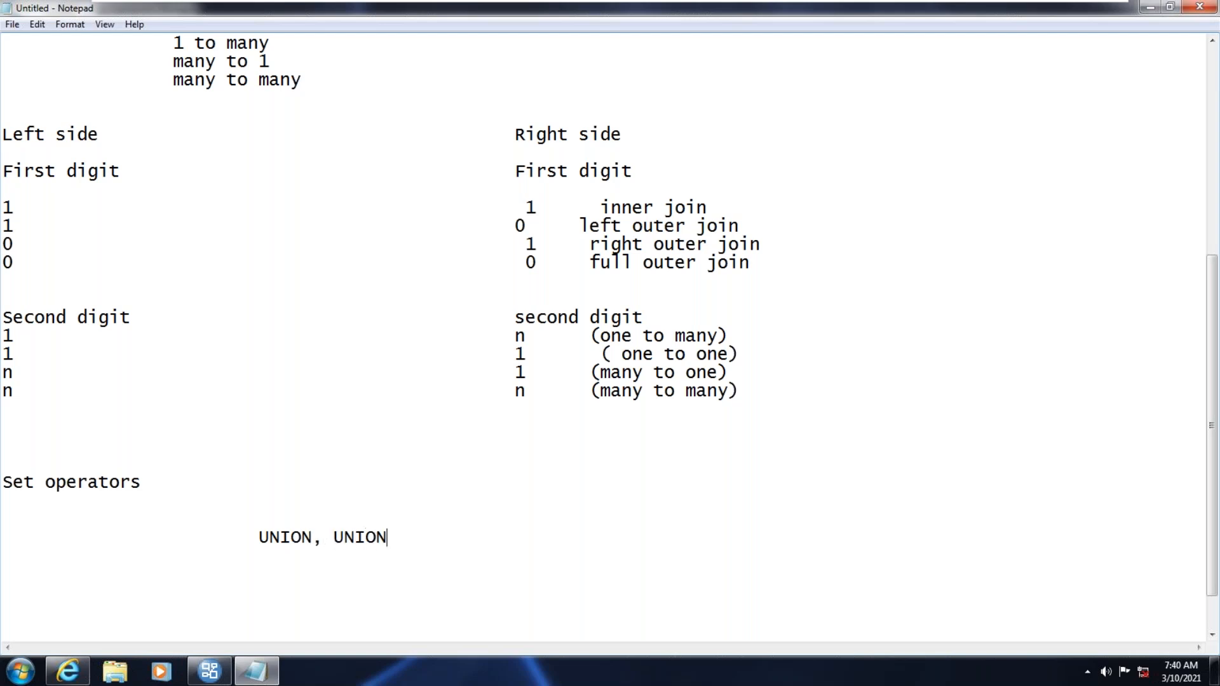
type(" ALL ")
type(" INTERSE")
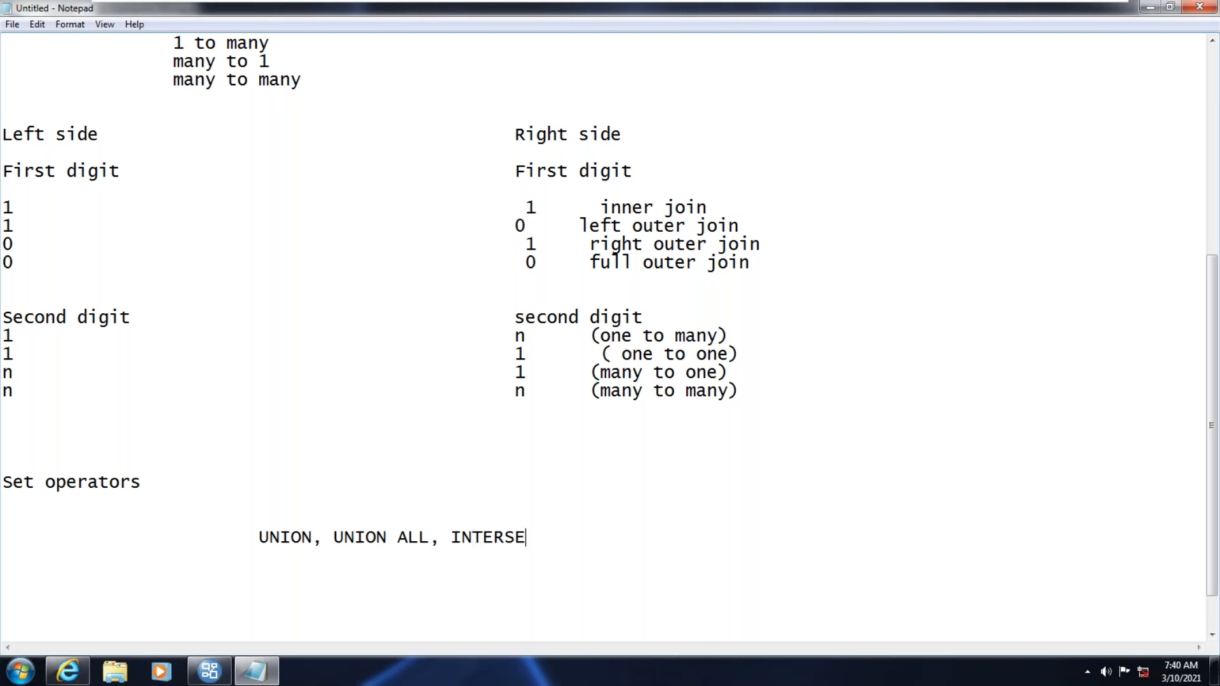
type("CT AND m")
key("BackSpace")
type("Minus")
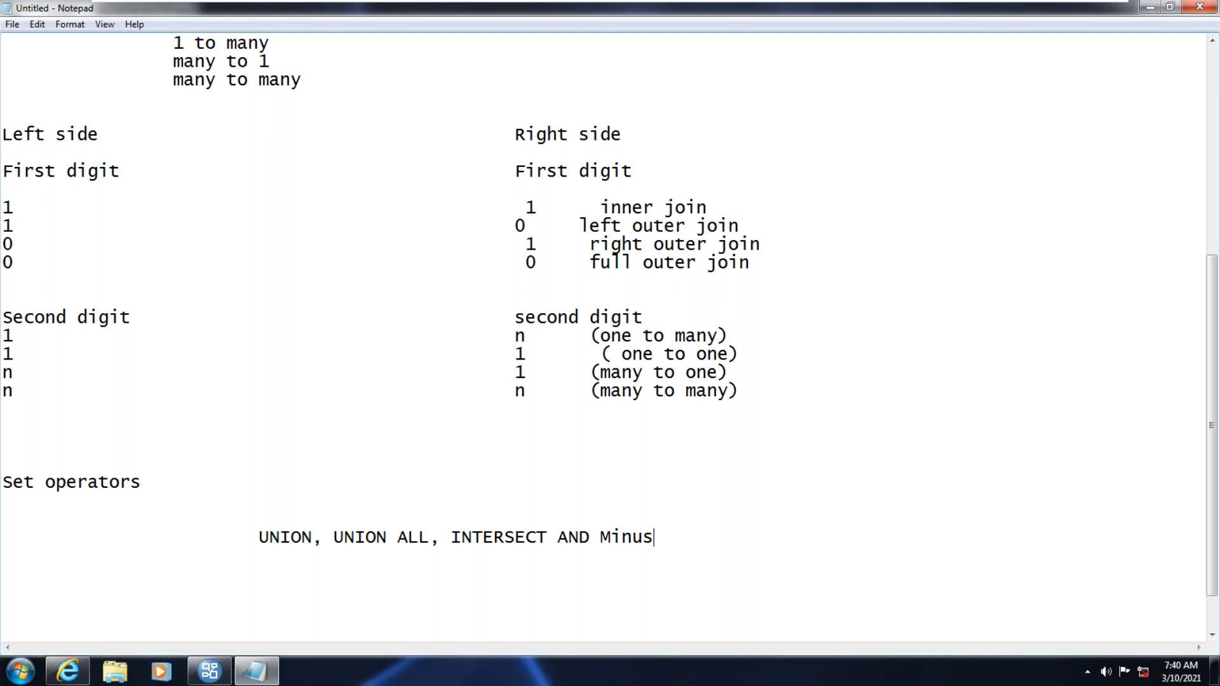
type(" or EXCEPT")
Below the operator list, add the indented definition "UNION ---> WILL COMBINE TWO QUERY RESULT SETS AND REMOVE THE DUPLICATES".
key("Return")
key("Return")
key("Return")
key("Tab")
key("Tab")
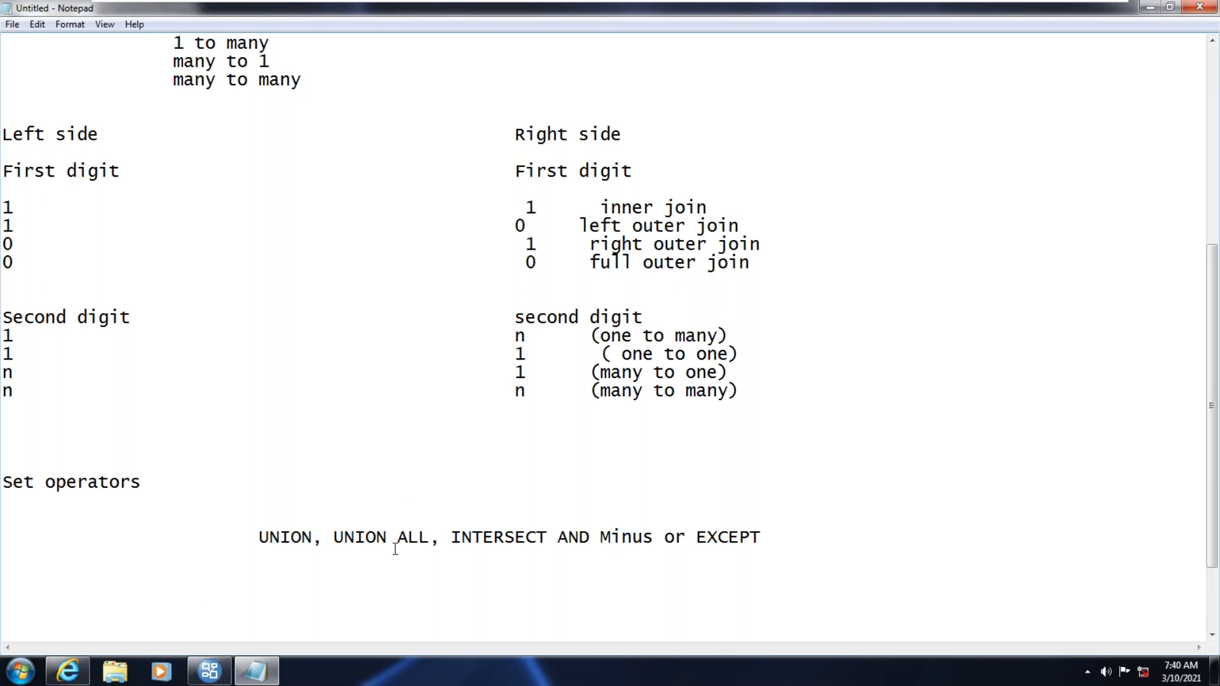
scroll(324, 559, "down", 2)
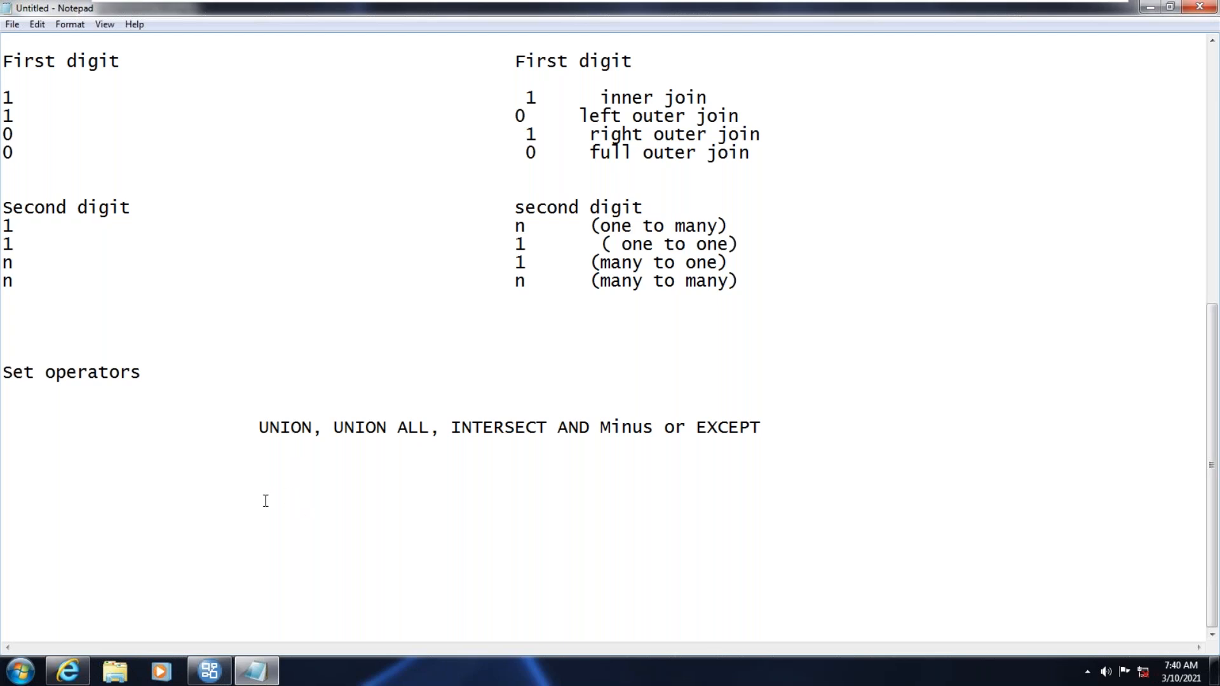
left_click(280, 477)
type("UNION ---> WILL COMBIN")
key("BackSpace")
type("NE TOW")
key("BackSpace")
key("BackSpace")
type("WO QUERY ")
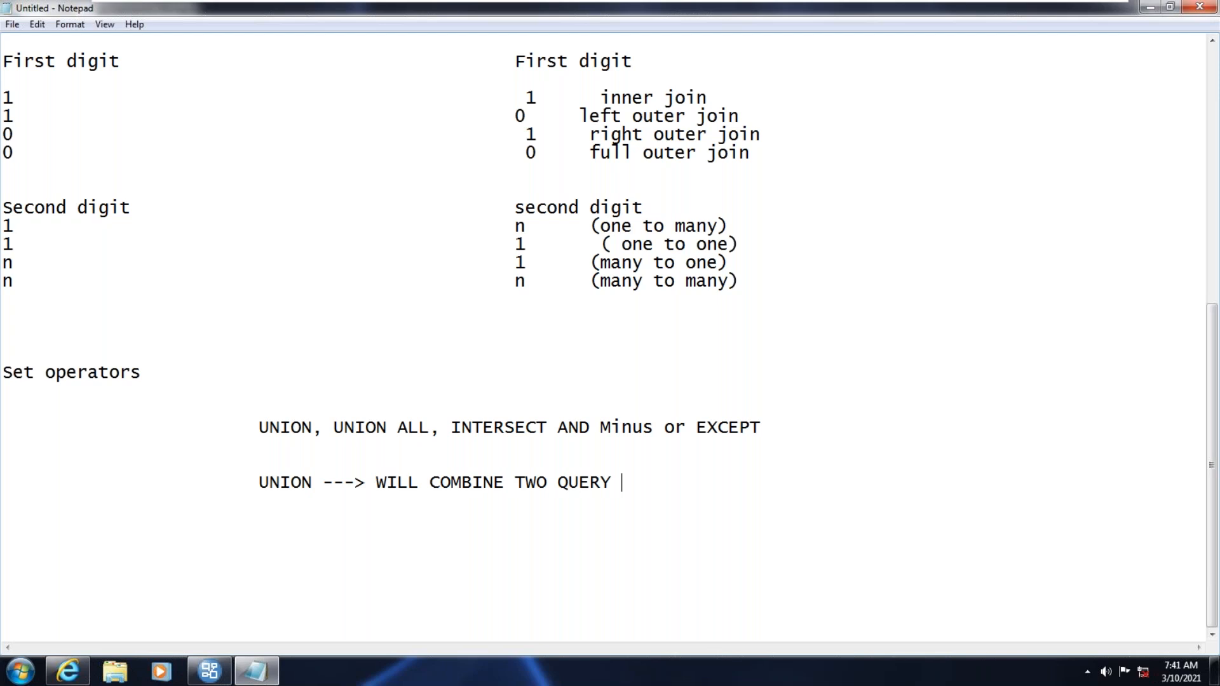
type("RESTU")
key("BackSpace")
key("BackSpace")
type("ULT SETS AND ")
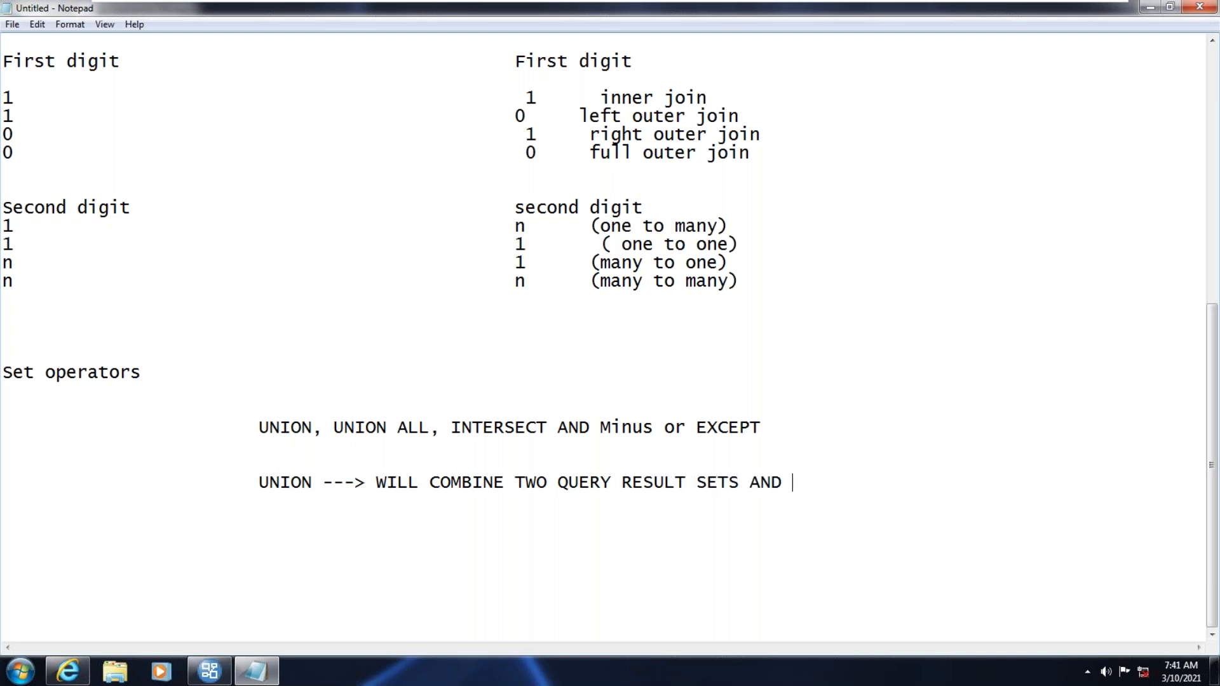
type("REMOTE")
key("BackSpace")
key("BackSpace")
key("BackSpace")
key("BackSpace")
type("VE")
key("BackSpace")
key("BackSpace")
key("BackSpace")
type("OVE THE DUPLICATES")
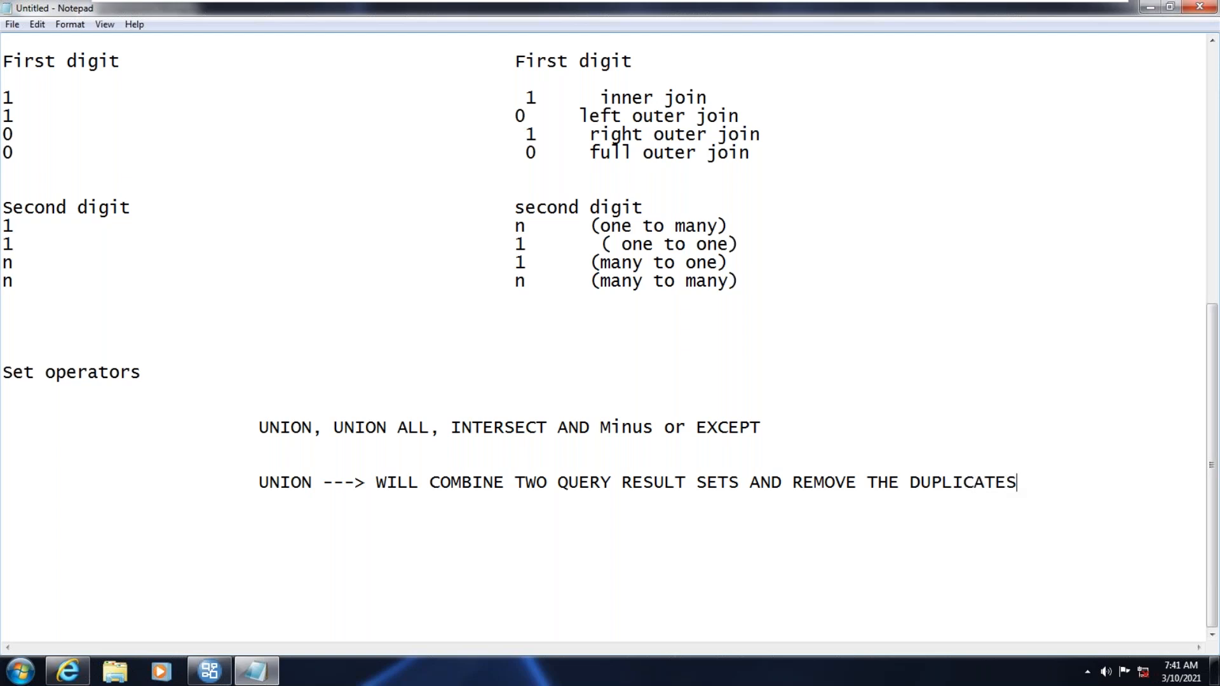
Add the next definition "UNION ALL --> WILL COMBIME TWO QUERY RESULT SETS AND PRESERVE DUPLICATES".
key("Return")
key("Return")
type("UNION ALL  0")
key("BackSpace")
type("-->")
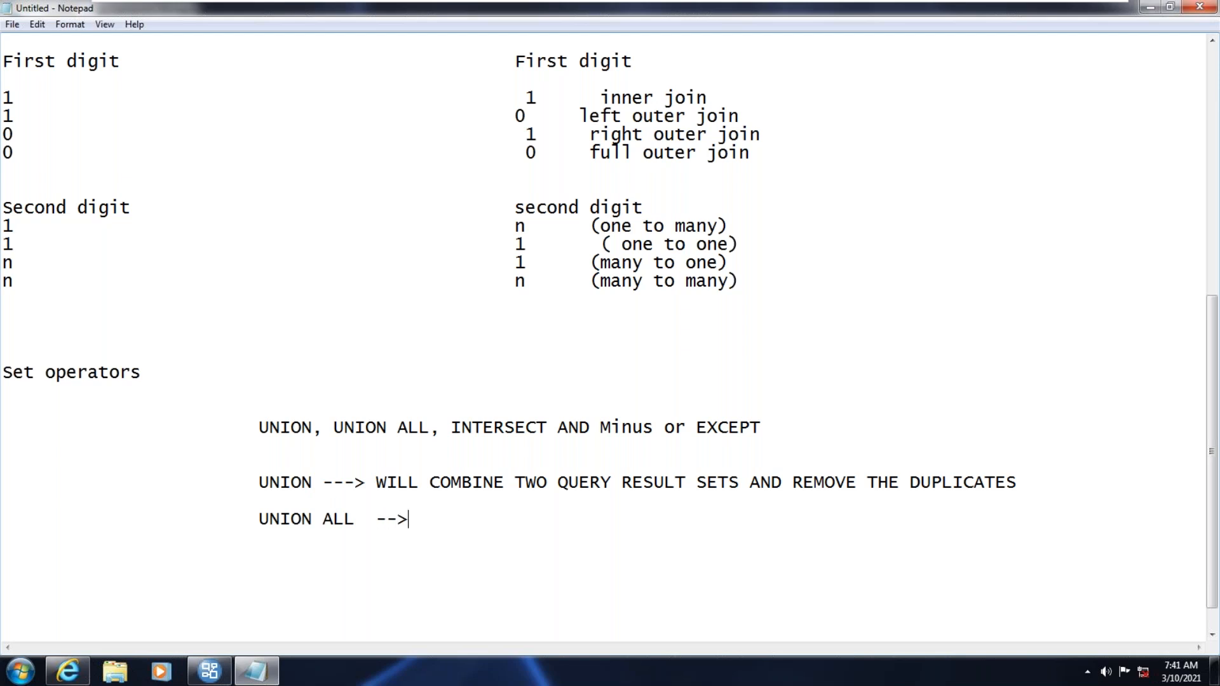
type(" WILL COMBIME TOWO QUERY RES")
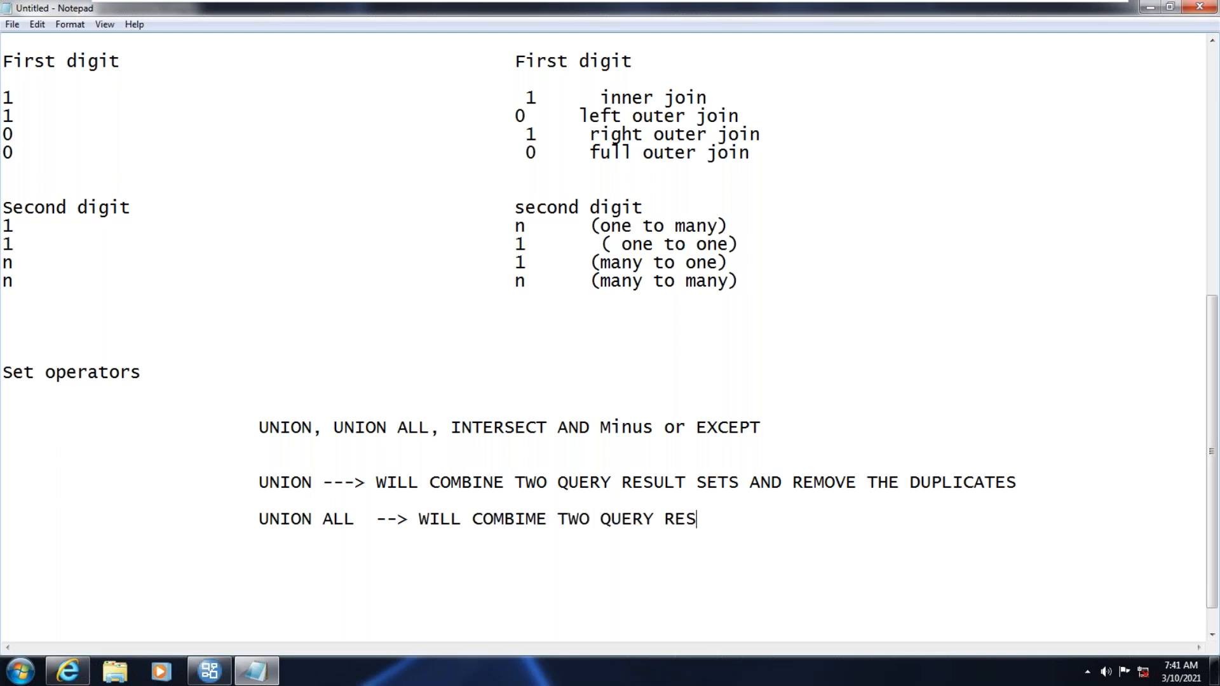
type("ULT SETS AND PRESERVER")
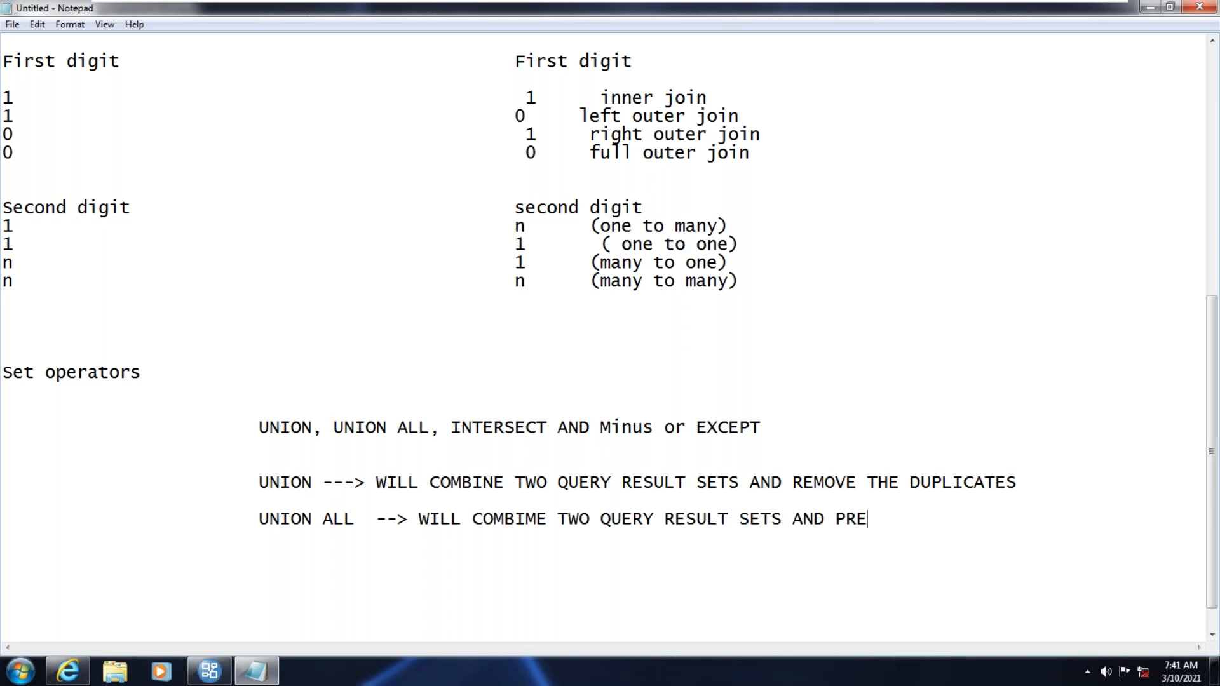
key("BackSpace")
key("BackSpace")
type("DUPLICATES")
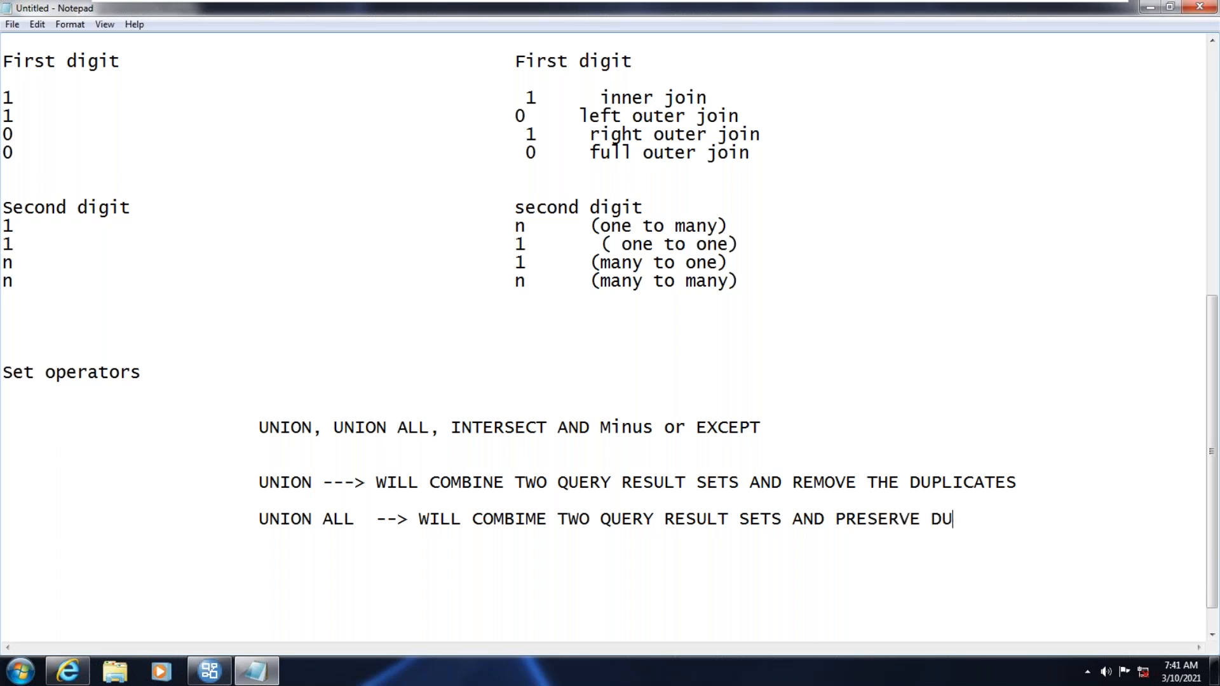
Add the aligned definition "INTERSECT ---> WILL RETURN COMMON RECORDS FROM BOTH RESULT SETS.".
key("Return")
key("Return")
key("Tab")
key("Tab")
key("Tab")
type("IN")
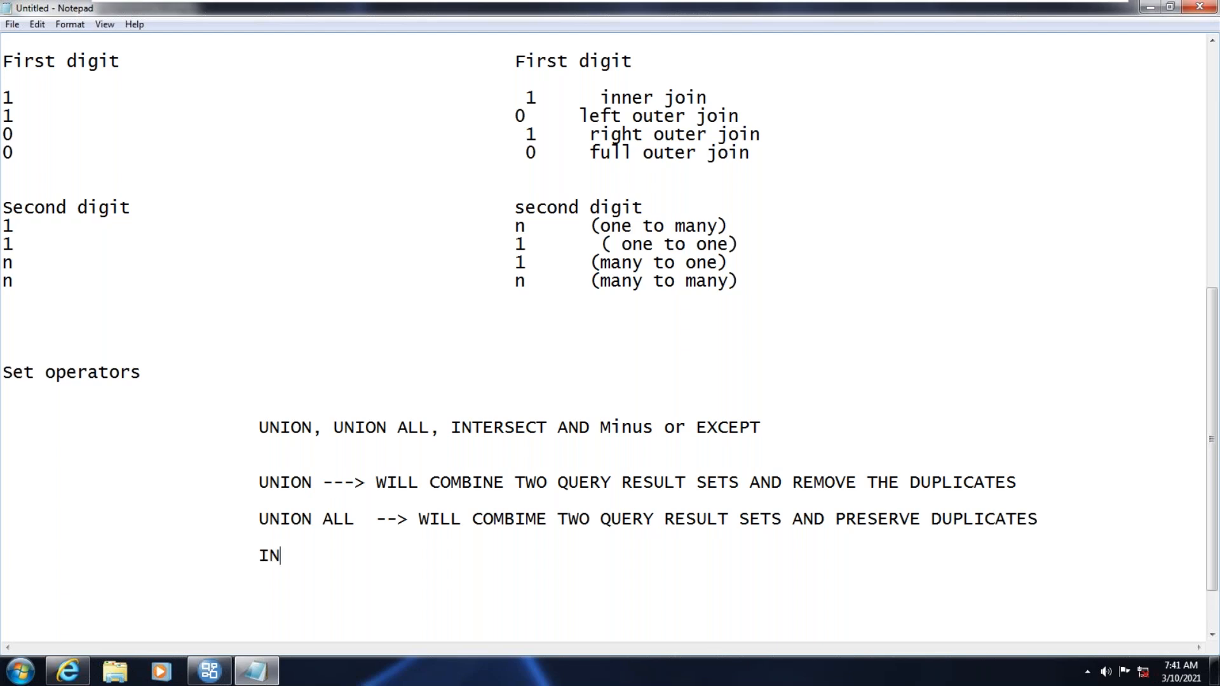
type("TERSECT --")
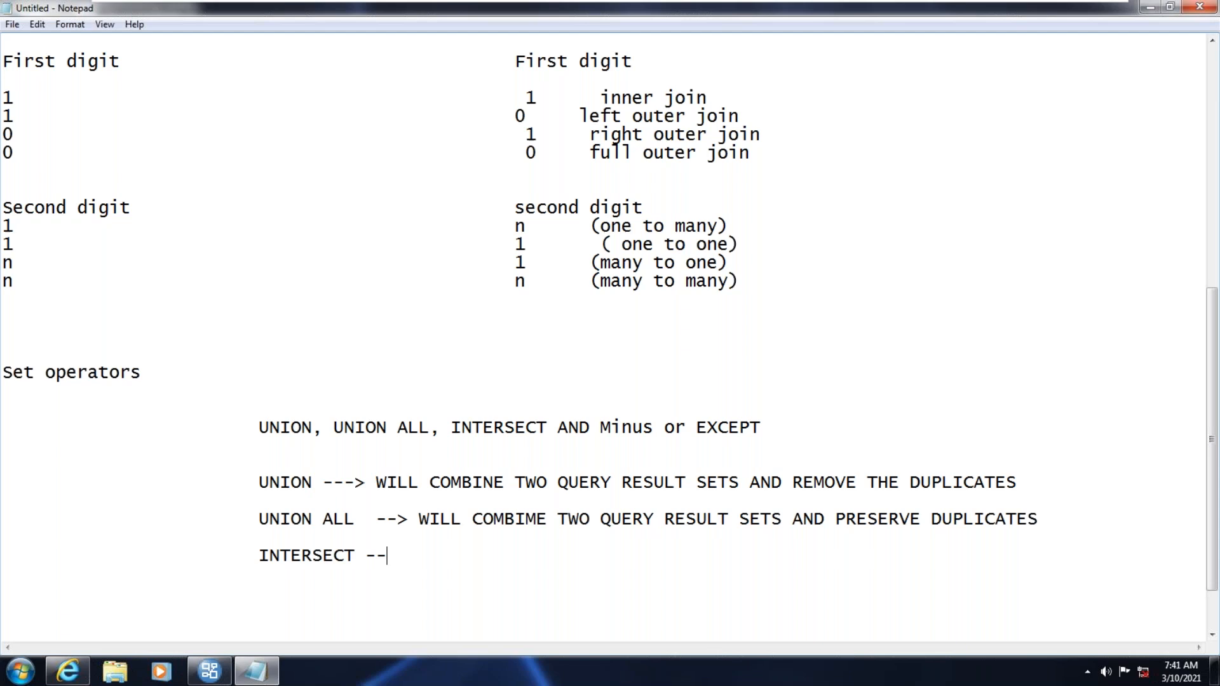
type("-> WILL RES")
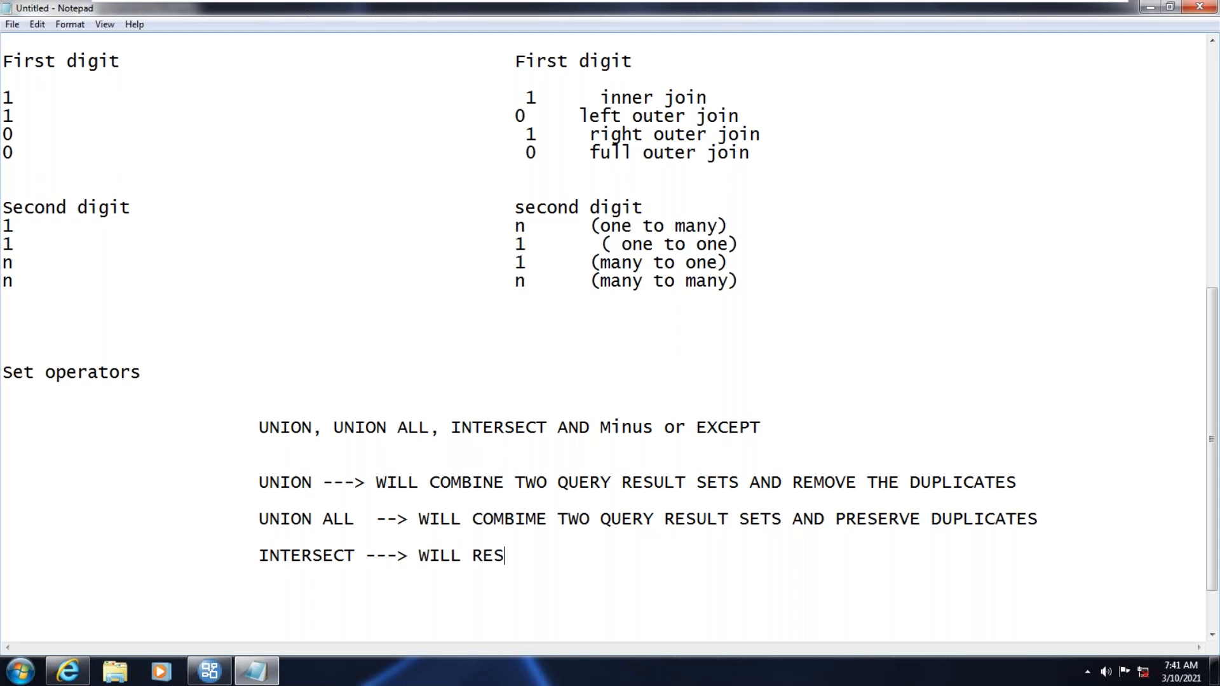
key("BackSpace")
type("TURN COMMON RET")
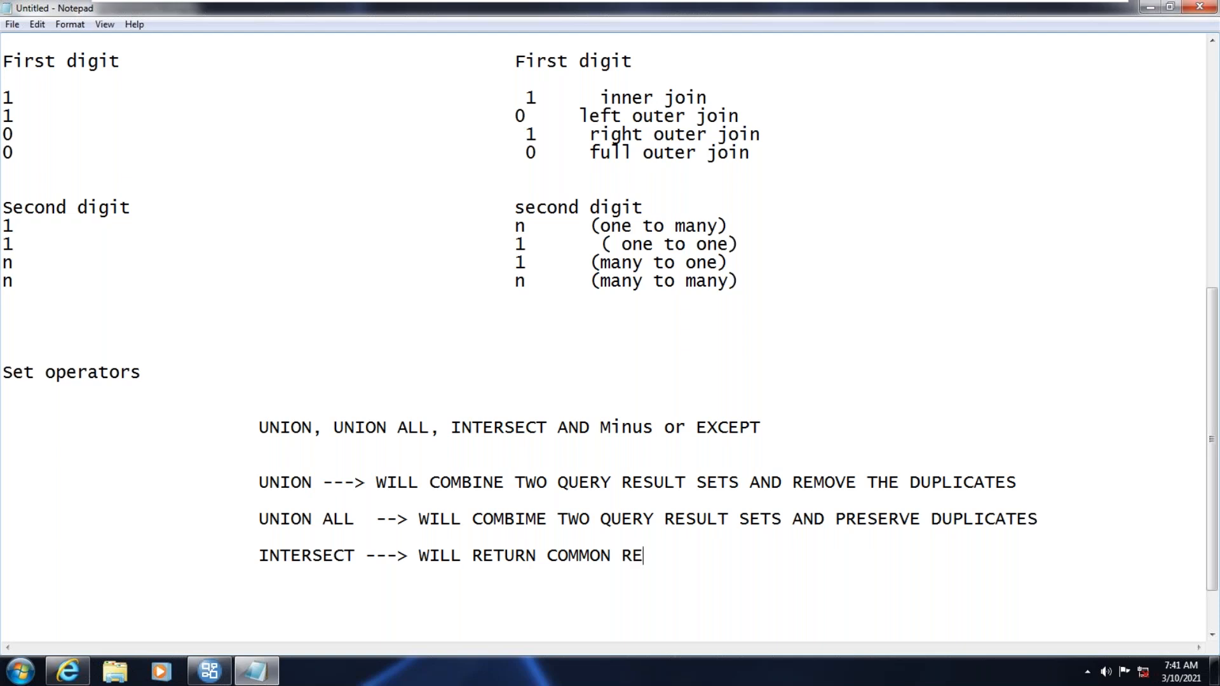
key("BackSpace")
type("CORDS FROM BO")
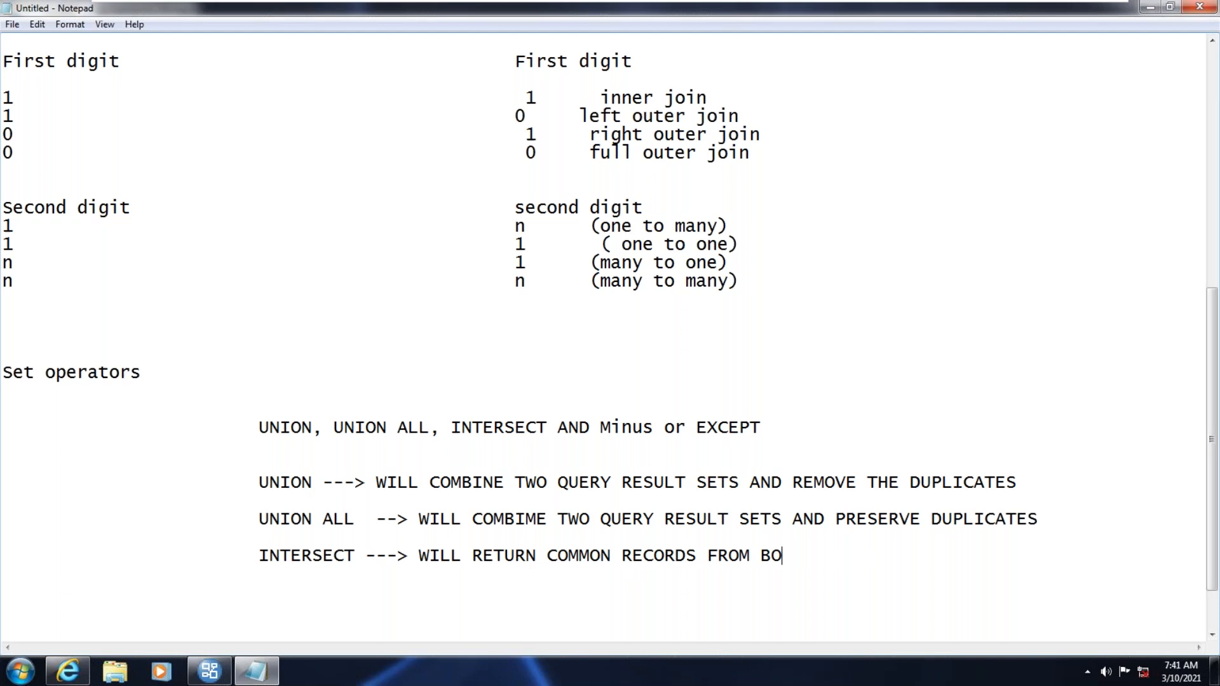
type("TH RESULT SETS.")
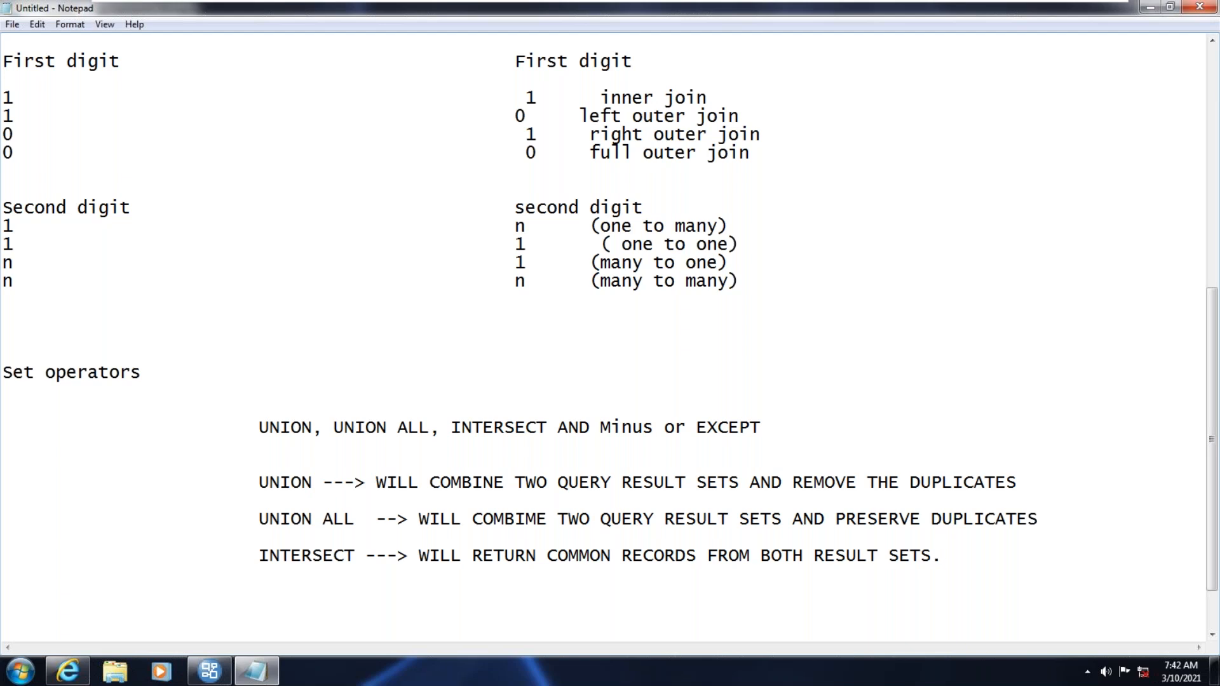
Add the aligned definition "EXCEPT --> IT WILL REMOVE THE COMMON RECORDS AND RETURN REMAINING RECORDS FROM".
key("Return")
key("Return")
key("Tab")
key("Tab")
type("EC")
key("BackSpace")
type("XCEPT")
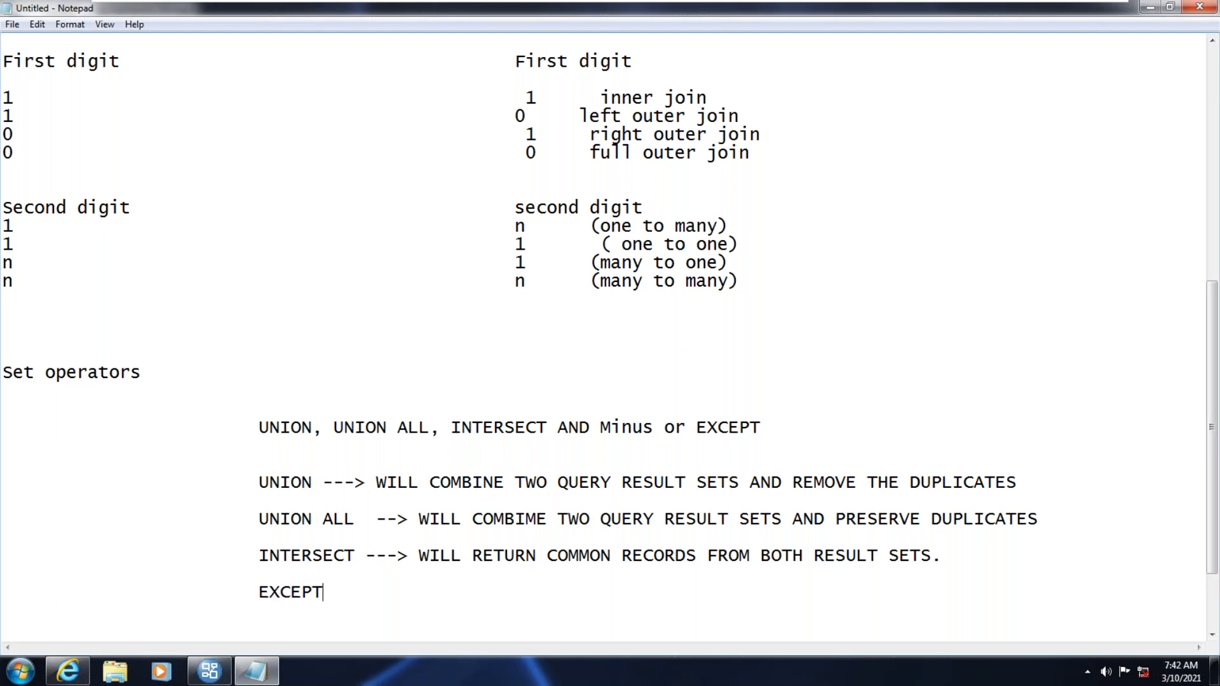
type("   --> IT W")
key("BackSpace")
type("IT WILL REMOE THE")
key("BackSpace")
key("BackSpace")
key("BackSpace")
key("BackSpace")
key("BackSpace")
key("BackSpace")
type("VE THE COMMON RECORDS ")
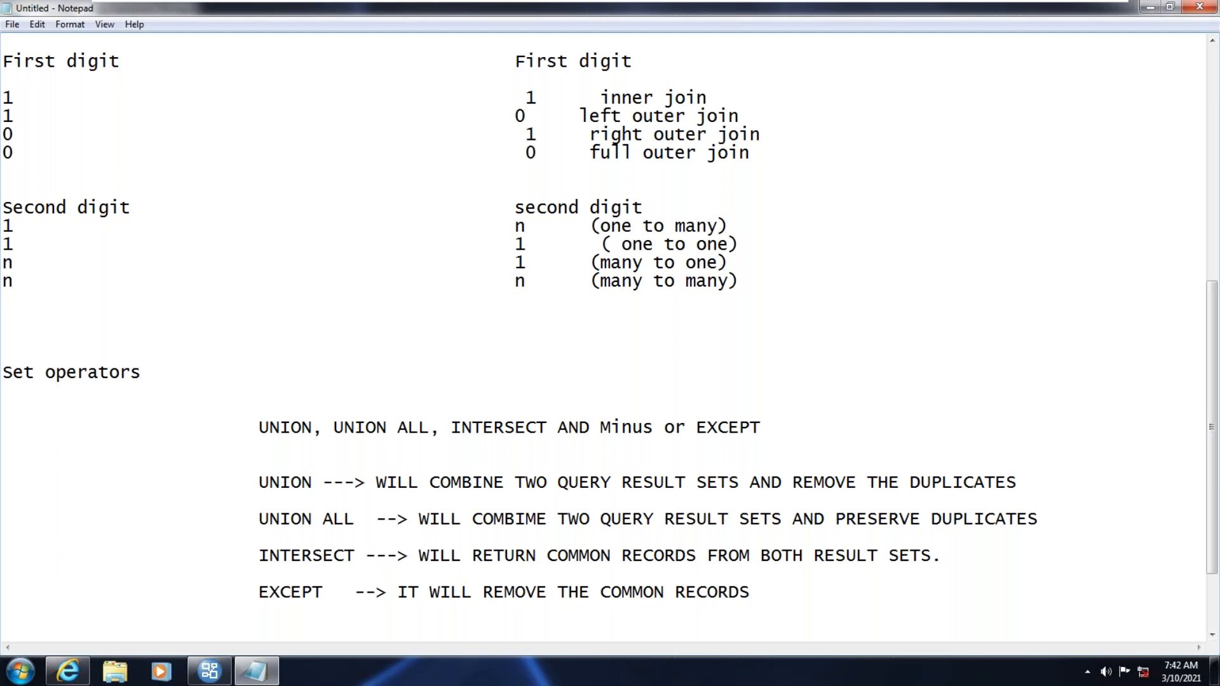
type("AND RETURN R")
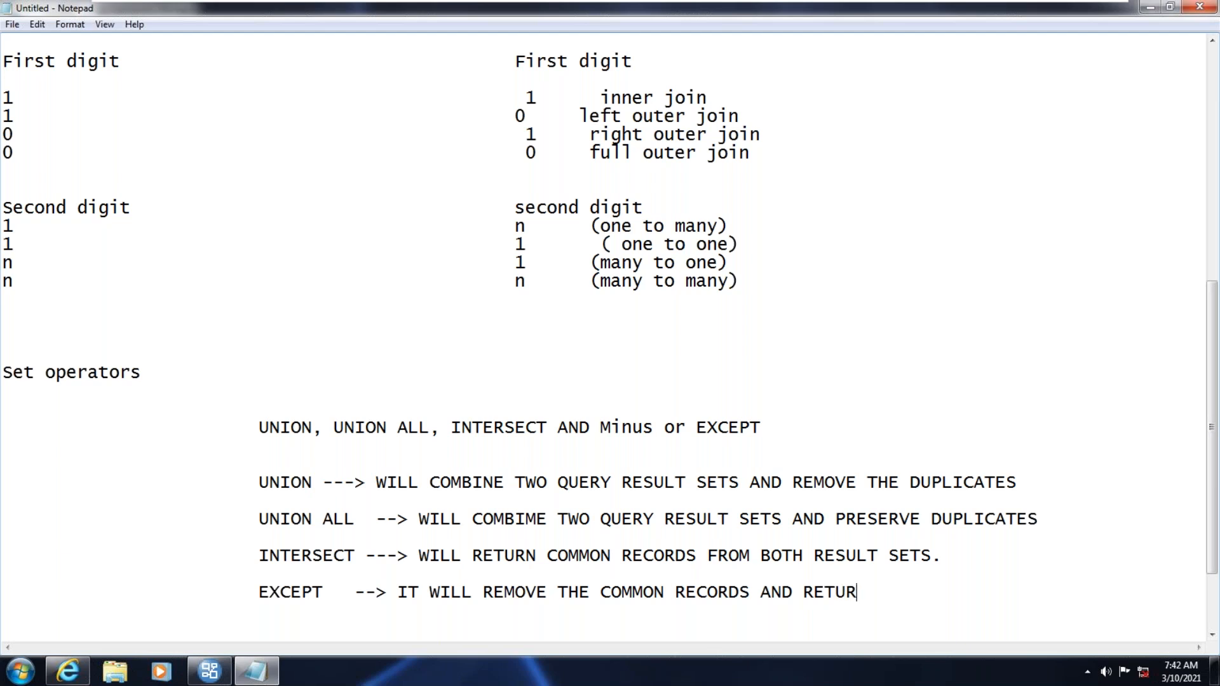
type("INING RECORDS FROM")
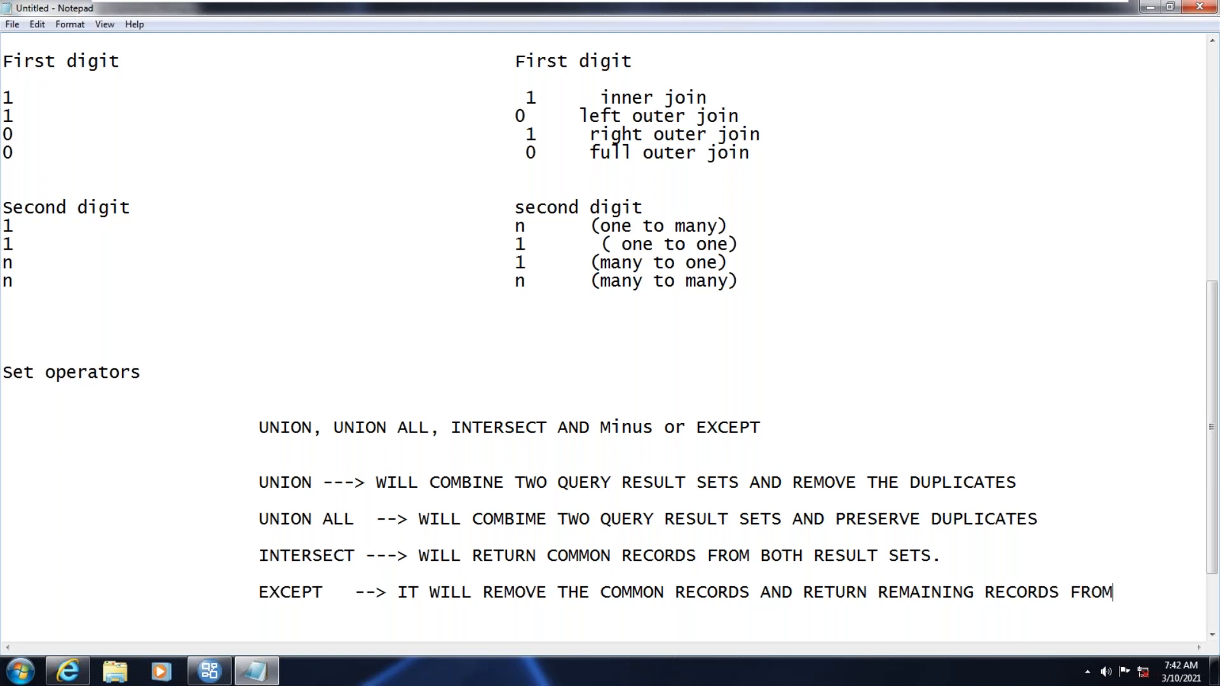
Under the EXCEPT definition, add the indented example "A EXCEPT B ---> REMOVE THE COMMON RECORDS RETURN REMAINING RECORDS FROM A".
key("Return")
key("Tab")
type("A EXCEP")
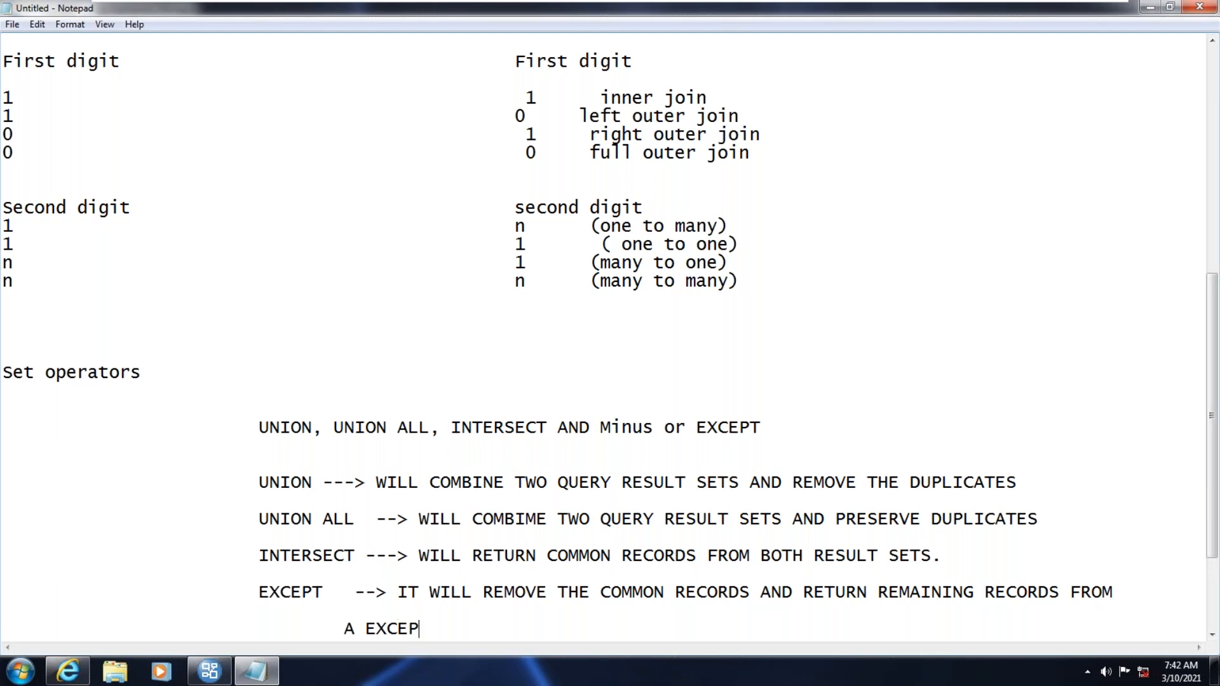
type("T B ---> REMOVE THE COMMON RECORDS RETURN REMAINING RECORDS FROM A")
Add the second example "B EXCEPT A --> REMOVE THE COMMON RECORDS RETURN REMAINING RECORDS FROM B", followed by blank lines.
key("Return")
key("Return")
key("Return")
key("Tab")
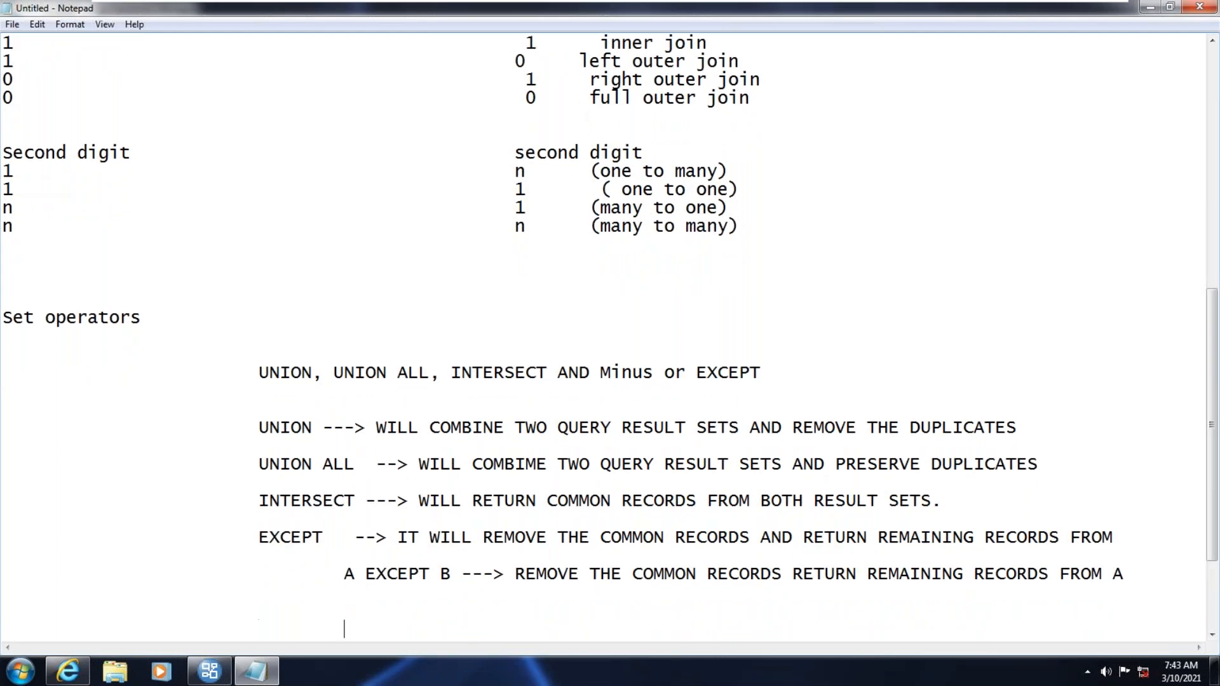
type("B EXCEPT A --> REMO")
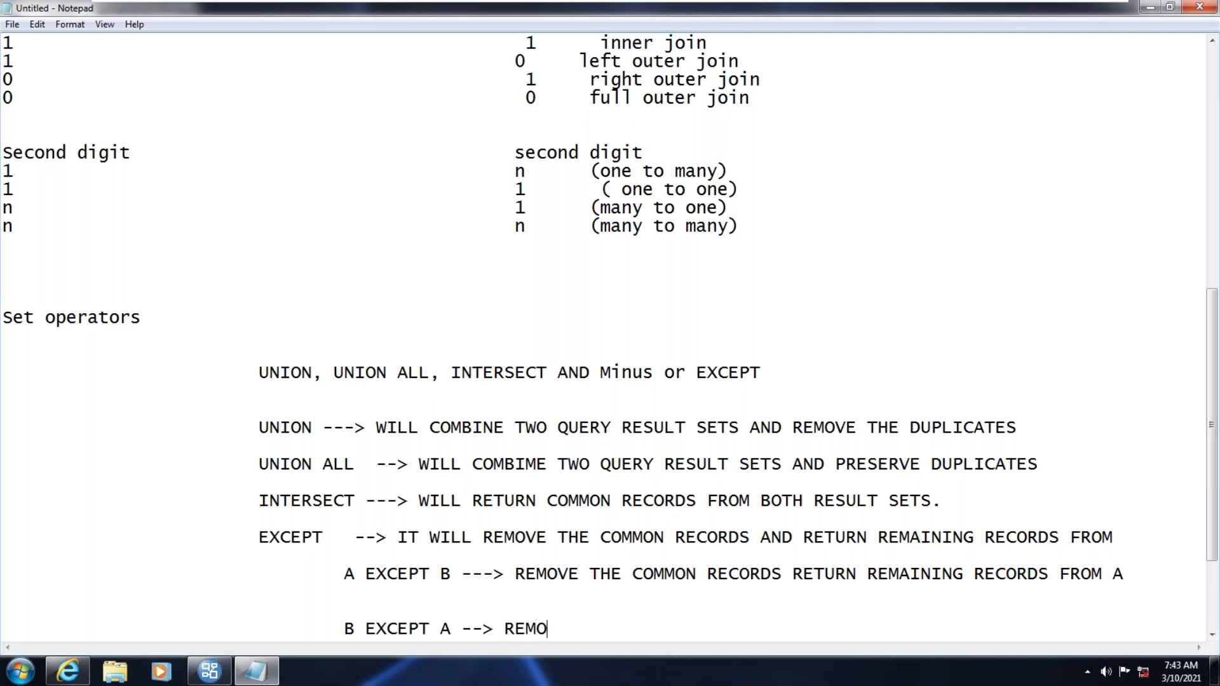
type("VE THE COMM")
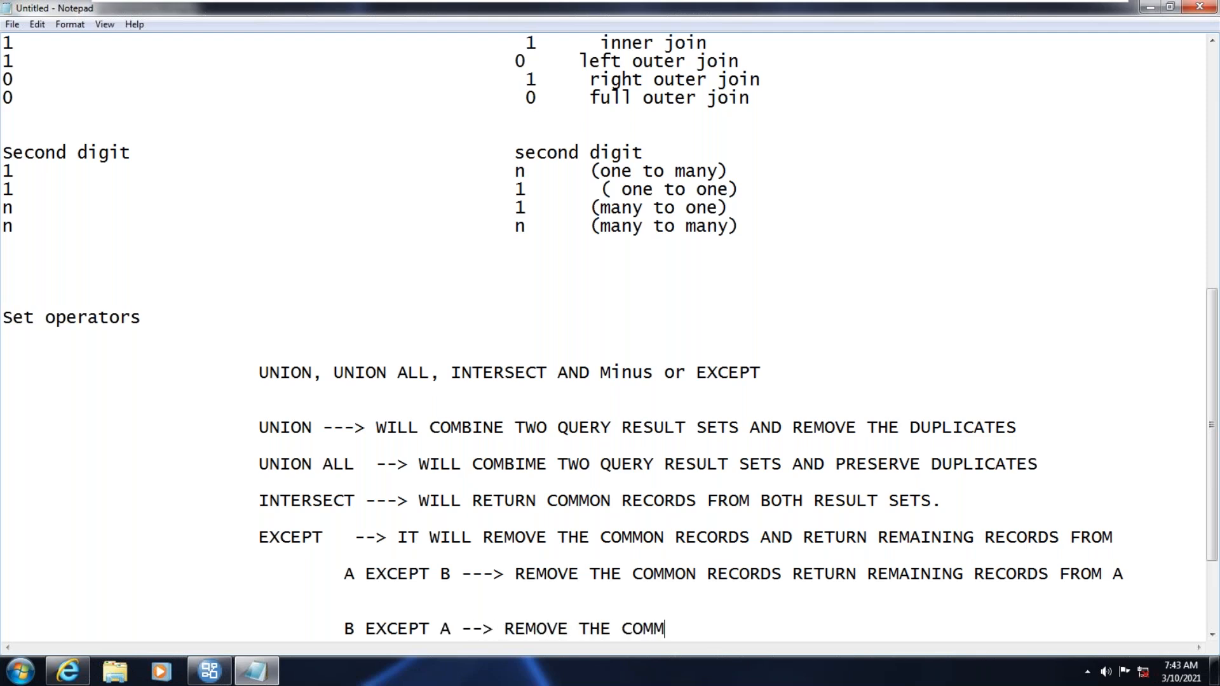
type("ON RECORDS ")
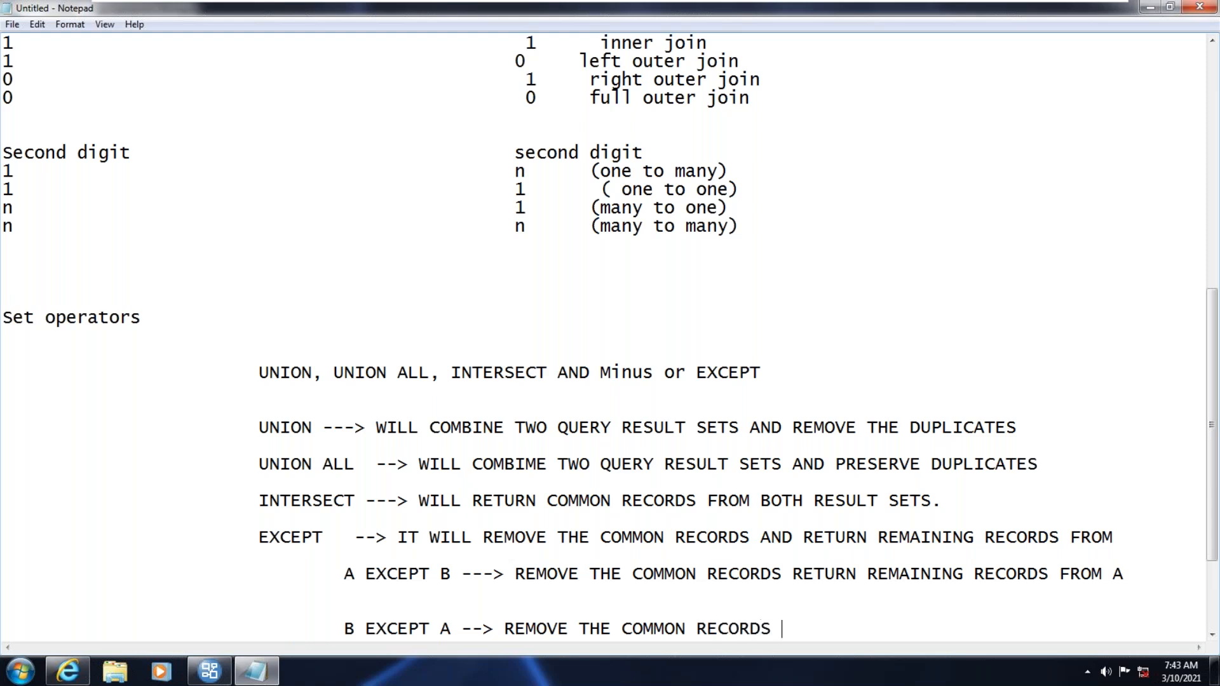
type("RETURN REMAININ G")
key("BackSpace")
key("BackSpace")
type("G RECORDS ")
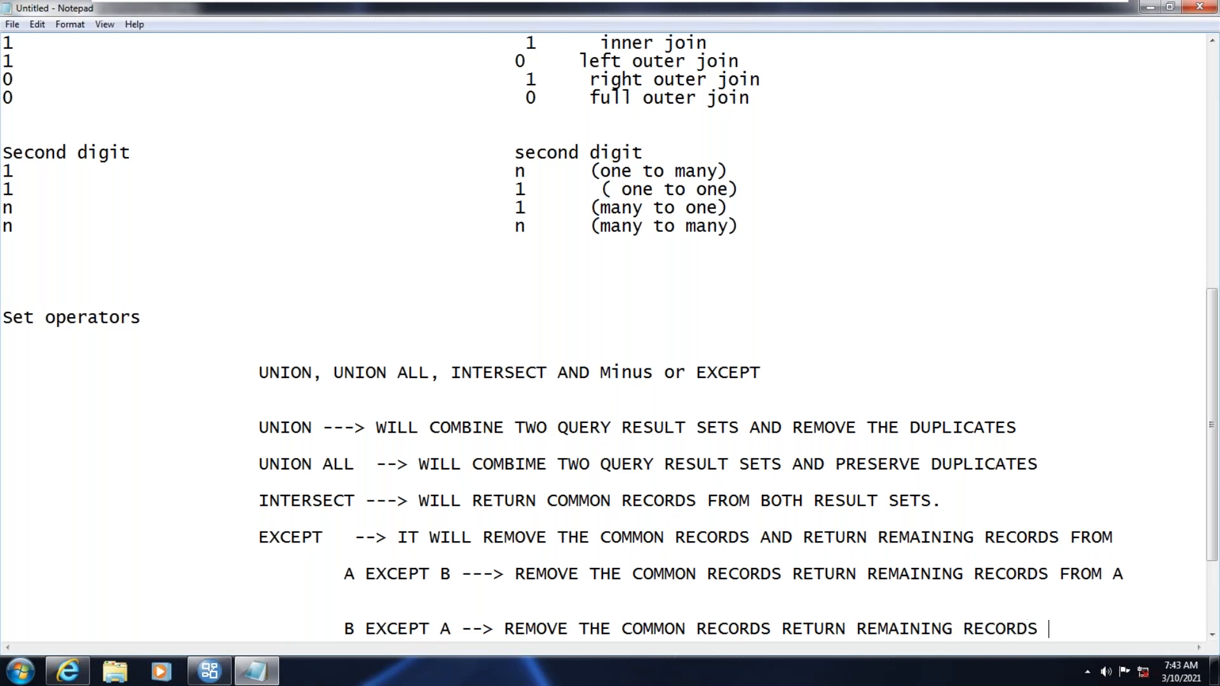
type("FROM B")
key("Return")
key("Return")
key("Return")
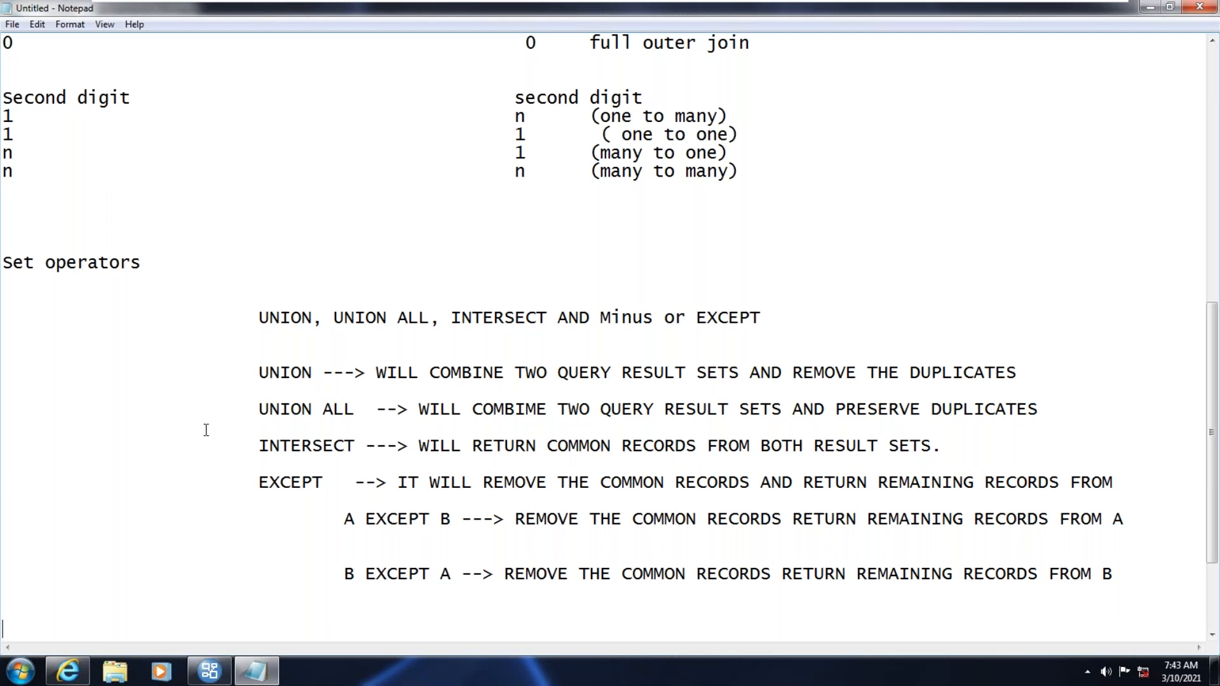
Switch to the model in IBM Cognos Framework Manager.
left_click(209, 673)
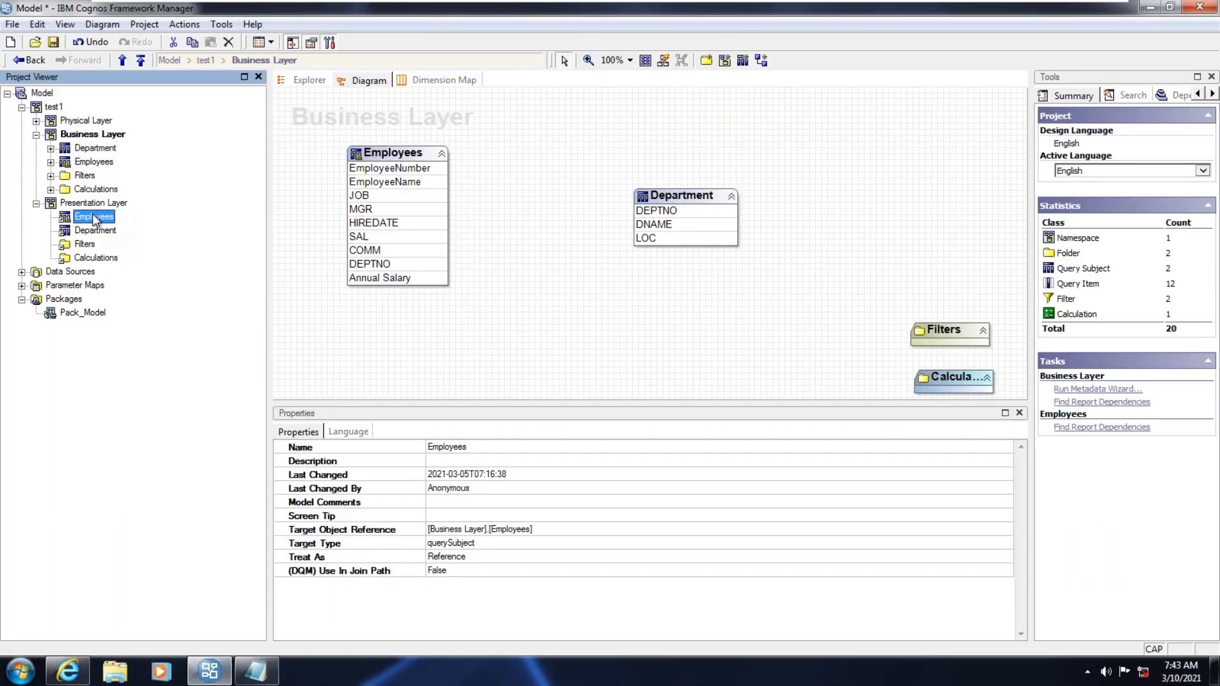
right_click(93, 219)
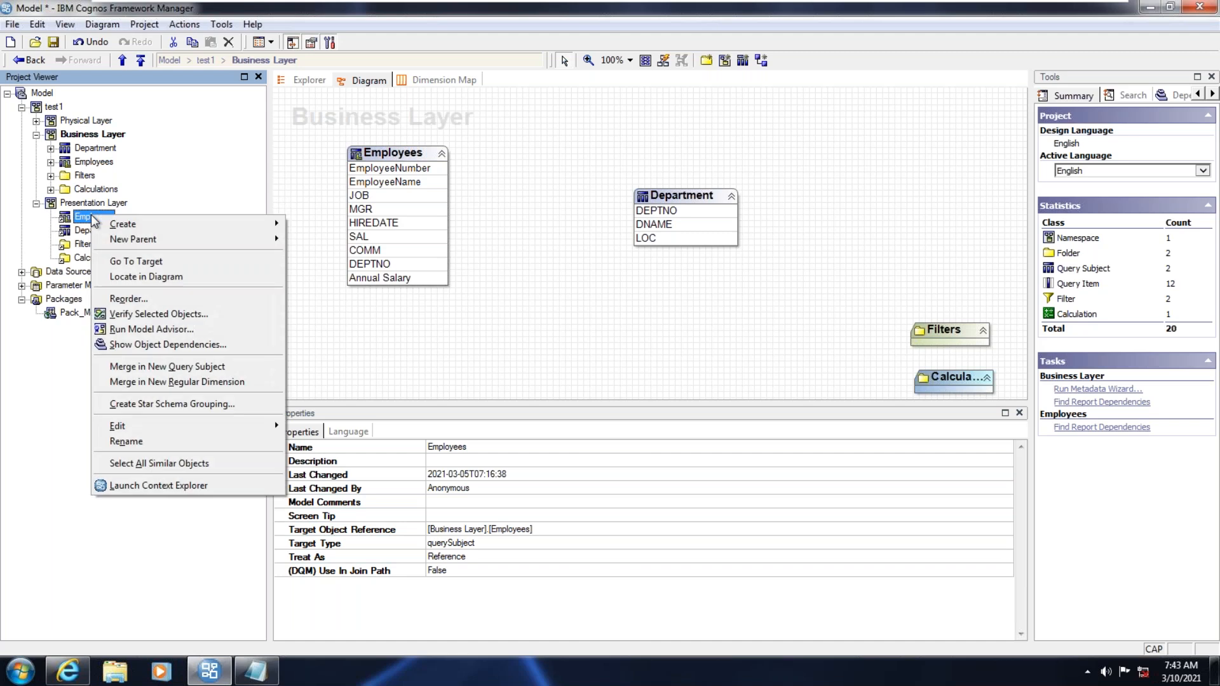
mouse_move(130, 227)
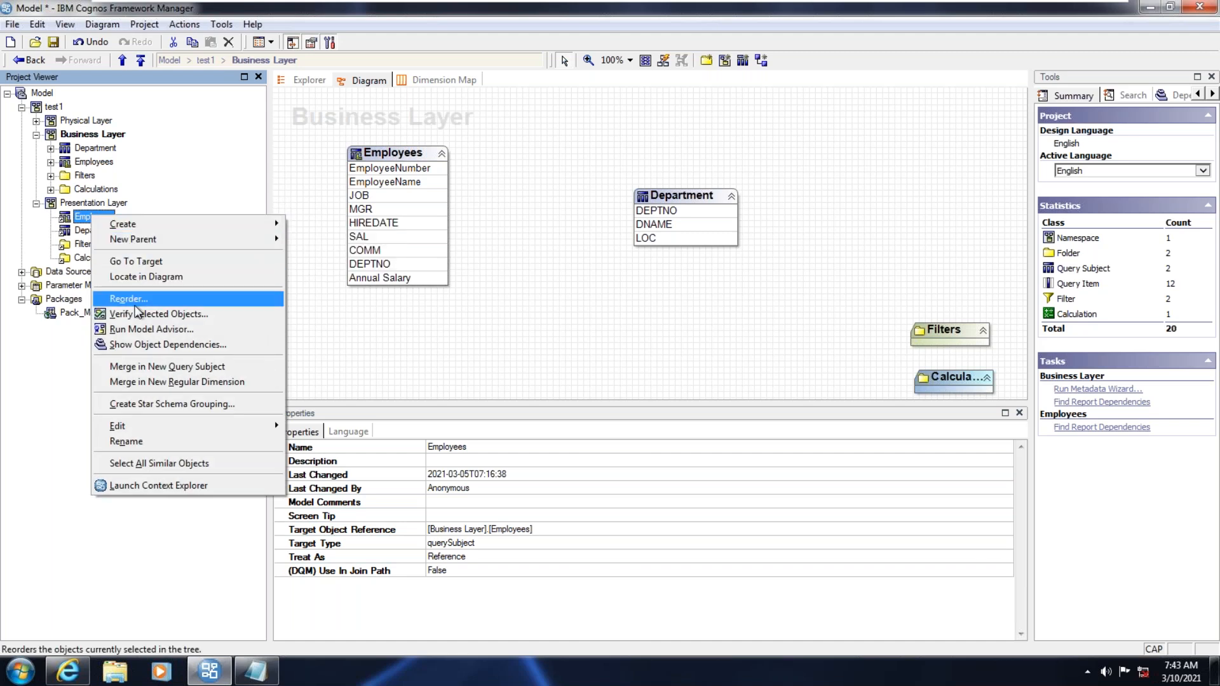
left_click(71, 231)
left_click(85, 218)
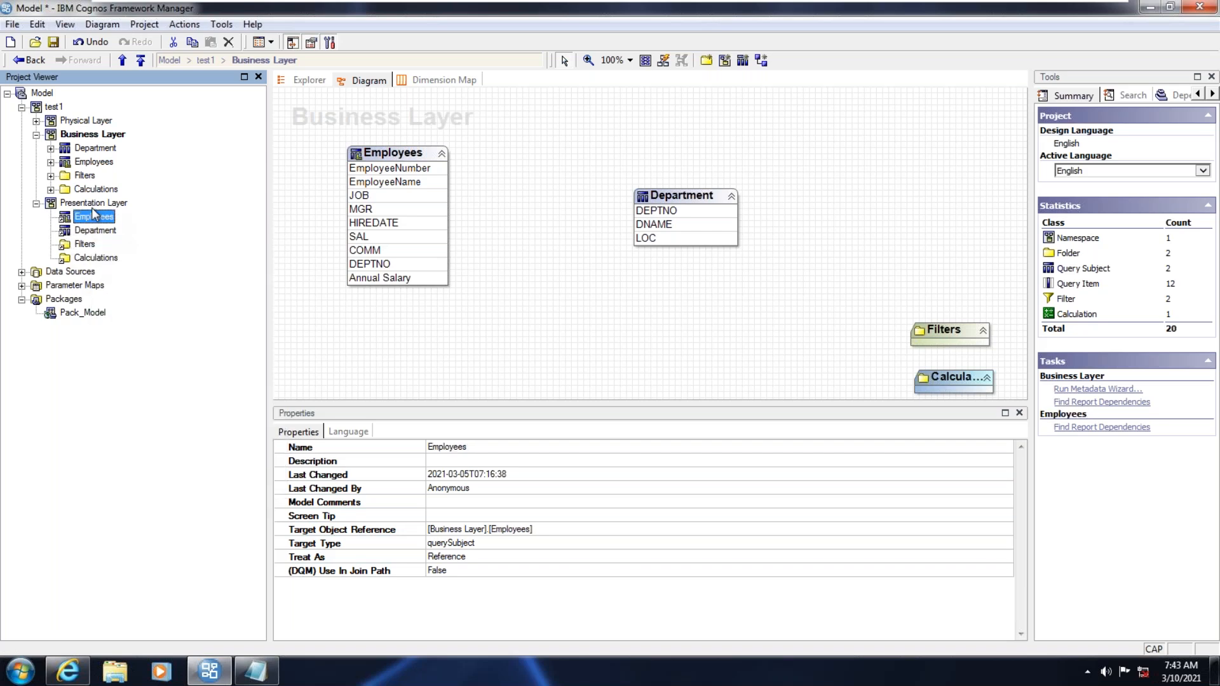
right_click(93, 218)
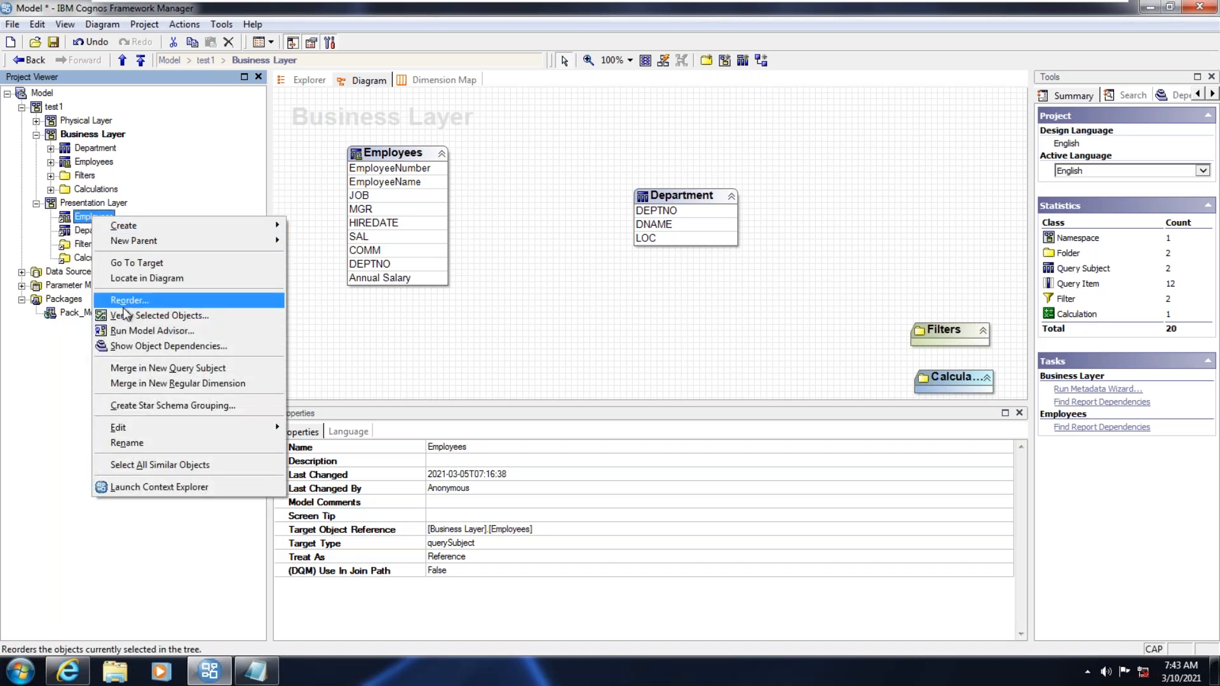
left_click(58, 362)
Open the definition of the Business Layer's Employees query subject and start a new embedded filter.
left_click(66, 163)
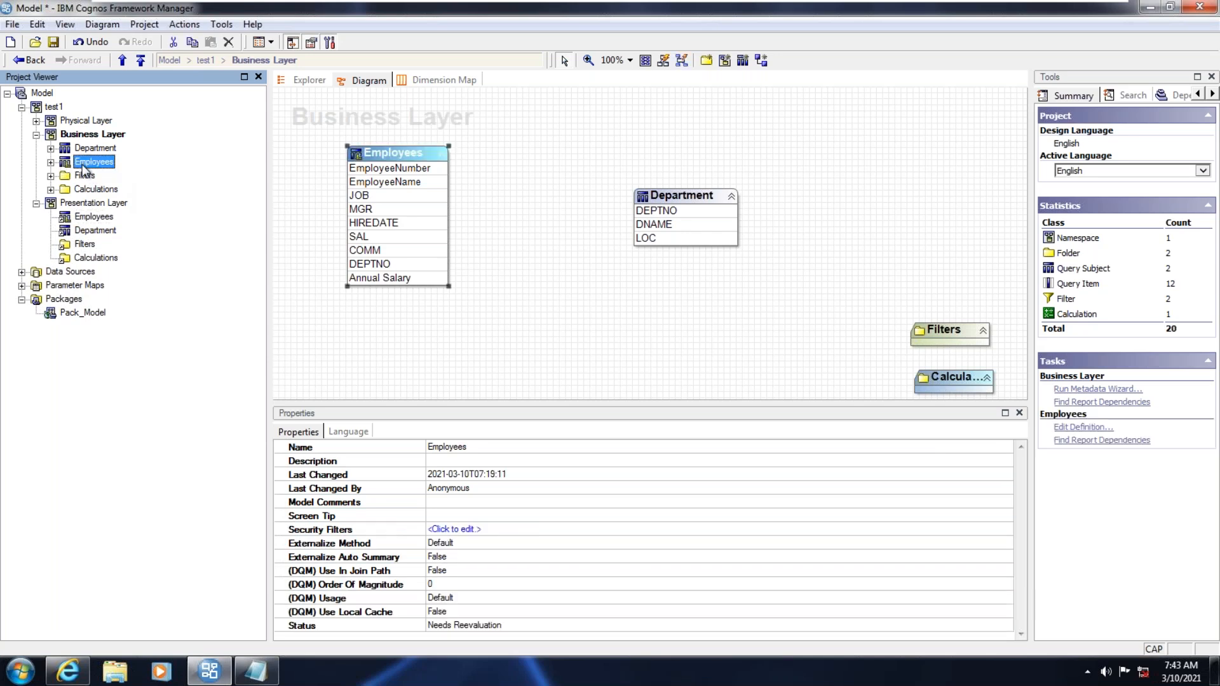
right_click(96, 163)
left_click(120, 231)
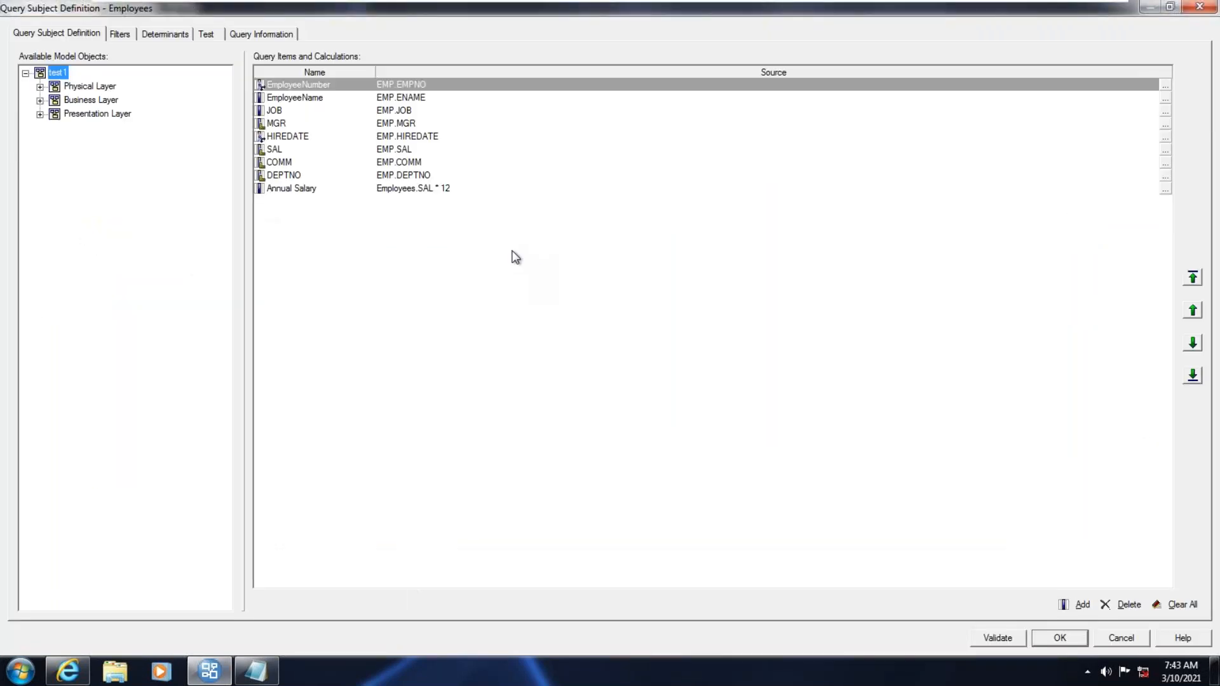
left_click(121, 35)
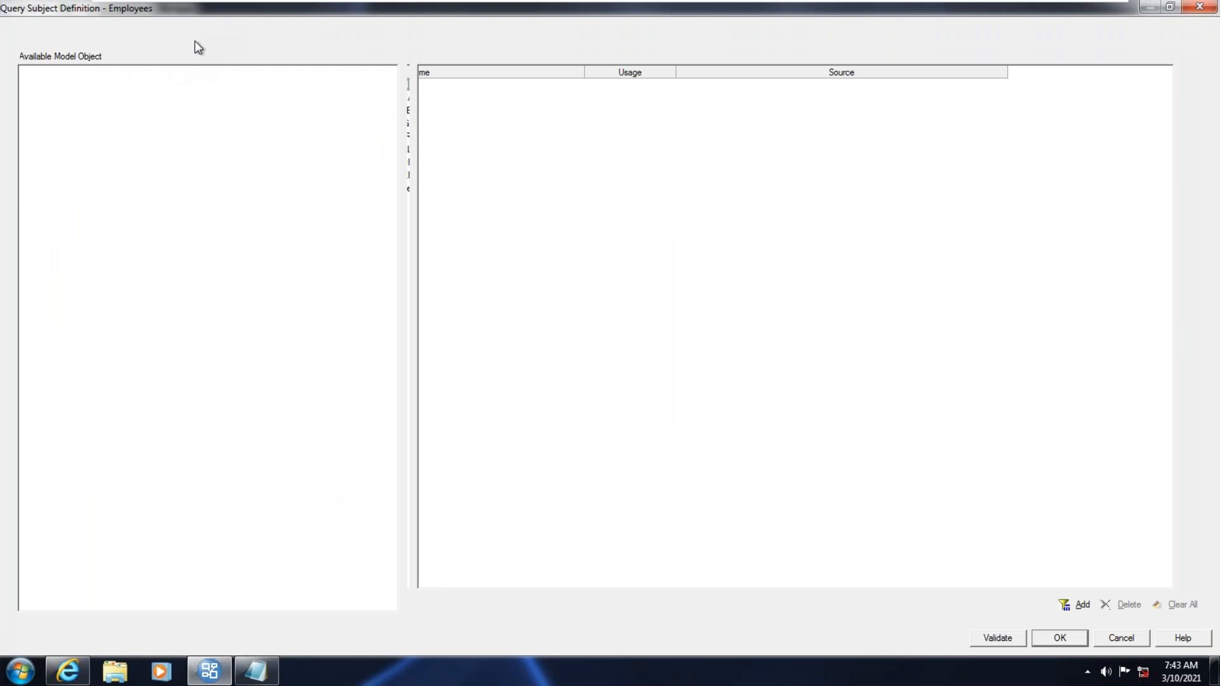
left_click(1081, 607)
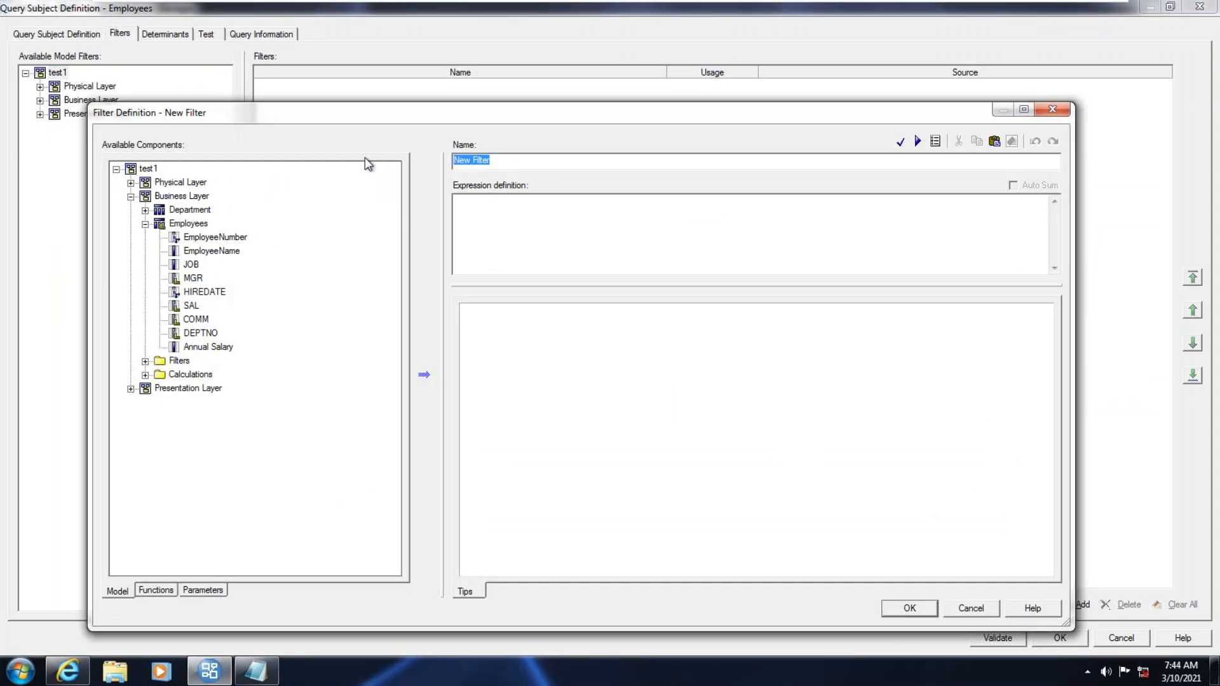
Name the filter Dept10 and define its expression as [Business Layer].[Employees].[DEPTNO] = 10.
type("dept")
key("BackSpace")
key("BackSpace")
key("BackSpace")
key("BackSpace")
type("Dept10")
left_click(195, 319)
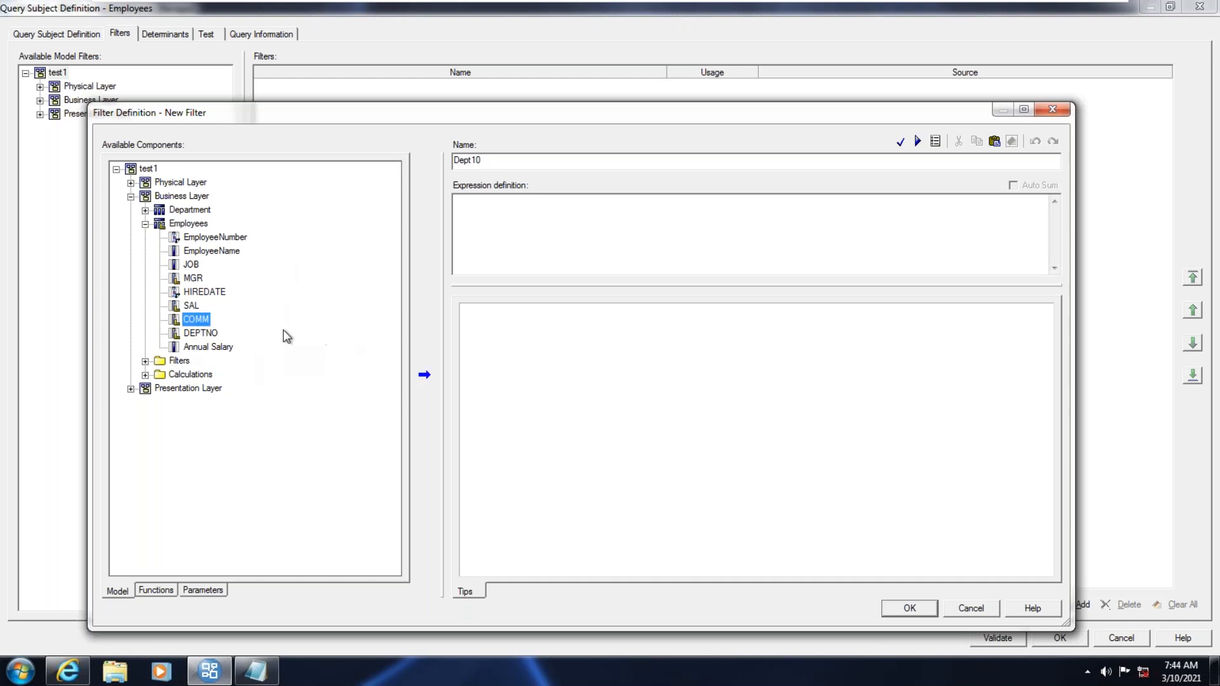
left_click(208, 334)
left_click(425, 375)
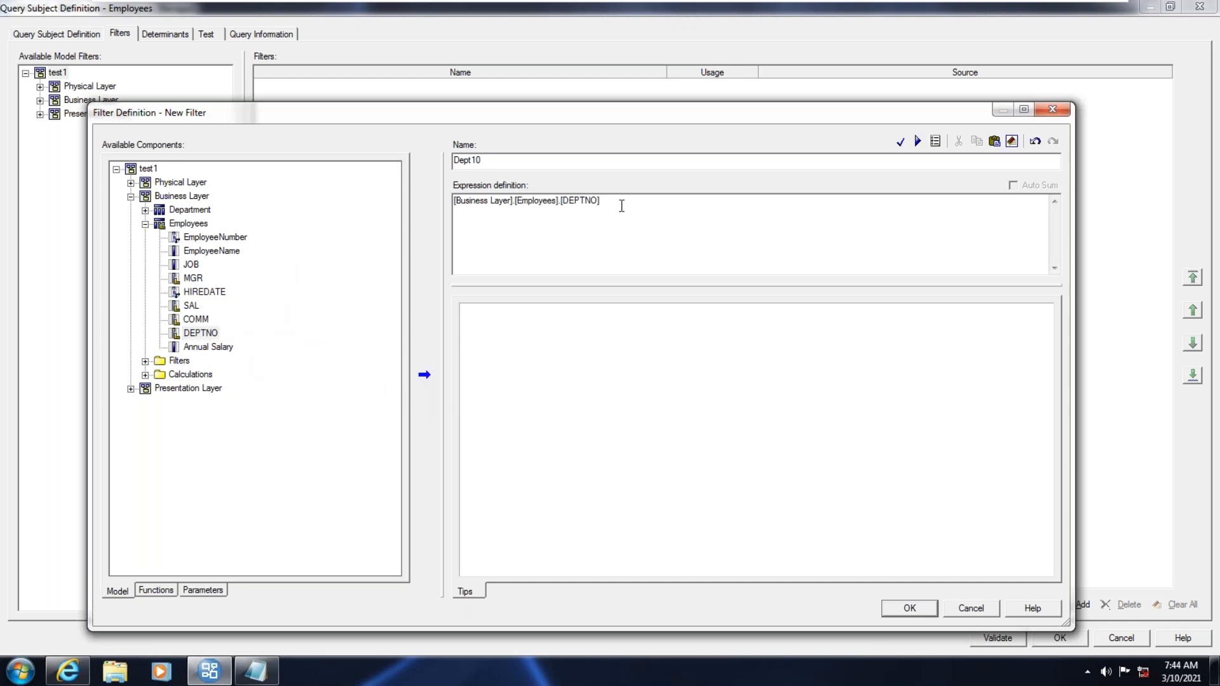
type("= 10")
In the Notepad notes, add the indented line "** THE QUERY RESTUL SETS MUST HAVE SAME STRUCTURE" below the B EXCEPT A example.
left_click(257, 671)
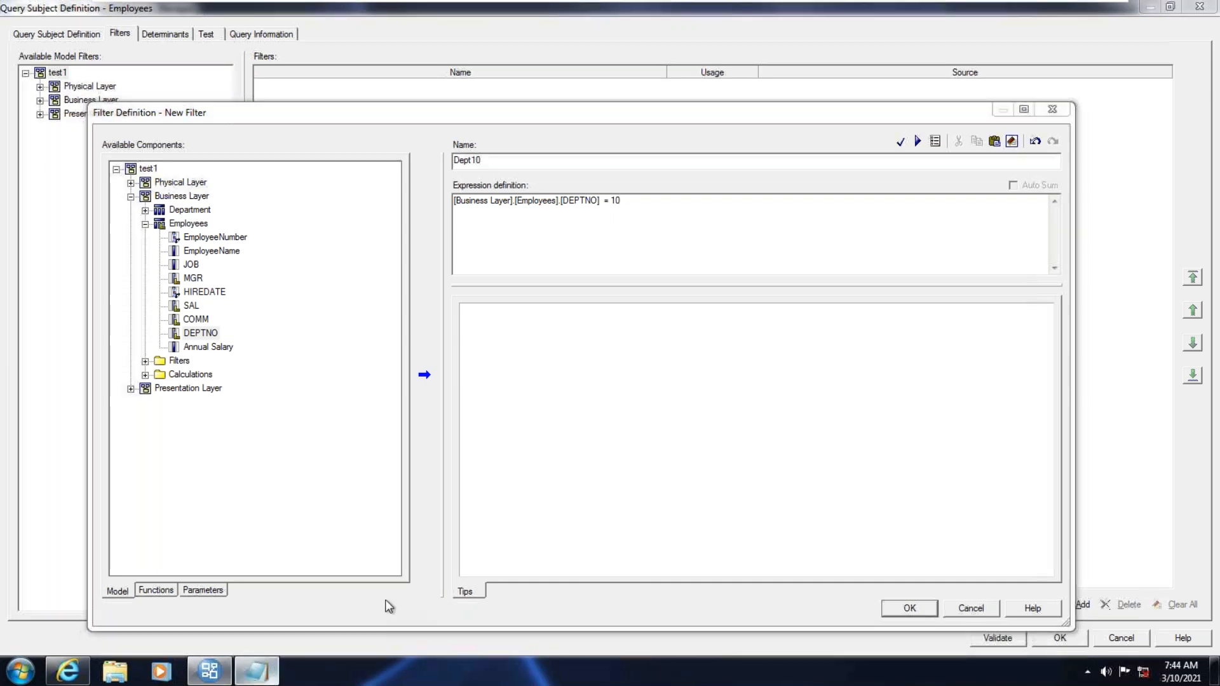
scroll(468, 454, "down", 3)
left_click(1166, 438)
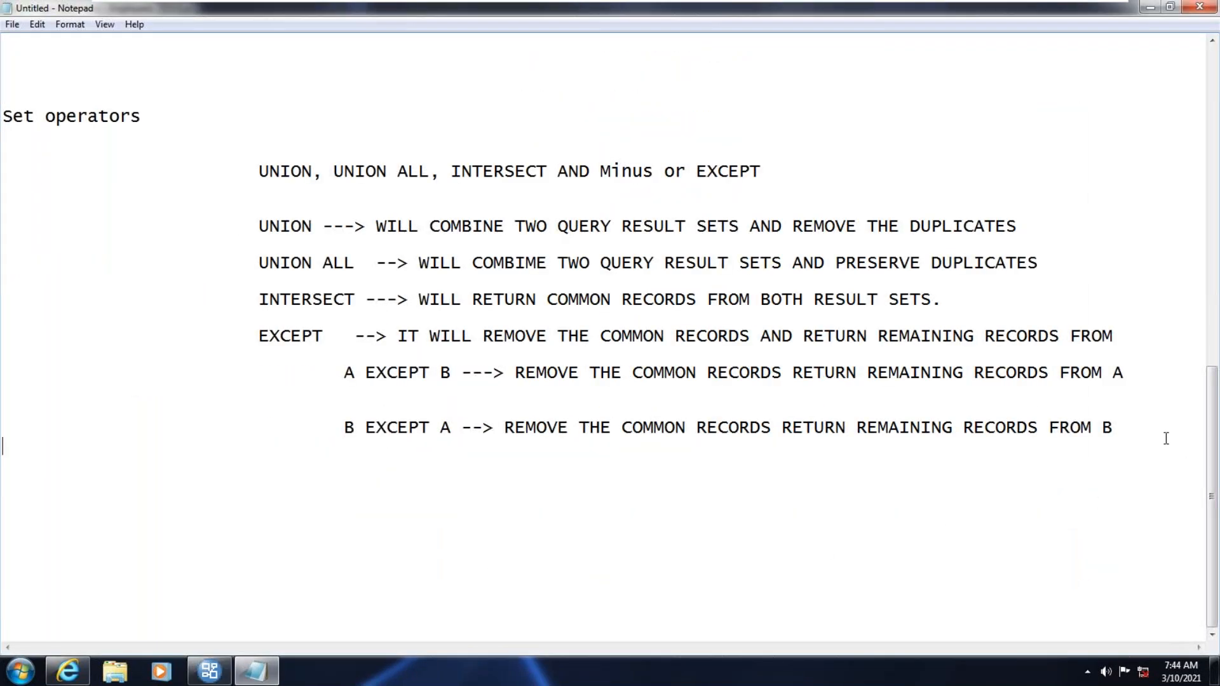
key("Return")
key("Return")
key("Tab")
key("Tab")
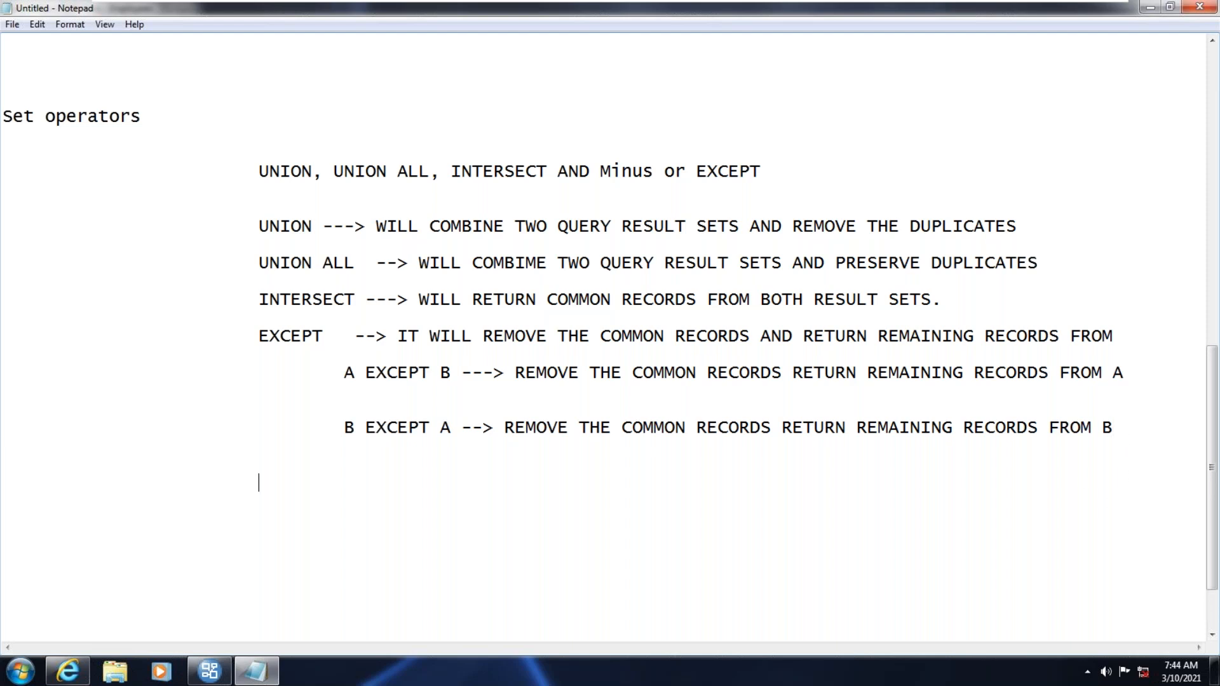
type("** wi")
key("BackSpace")
key("BackSpace")
type("THE QUERY")
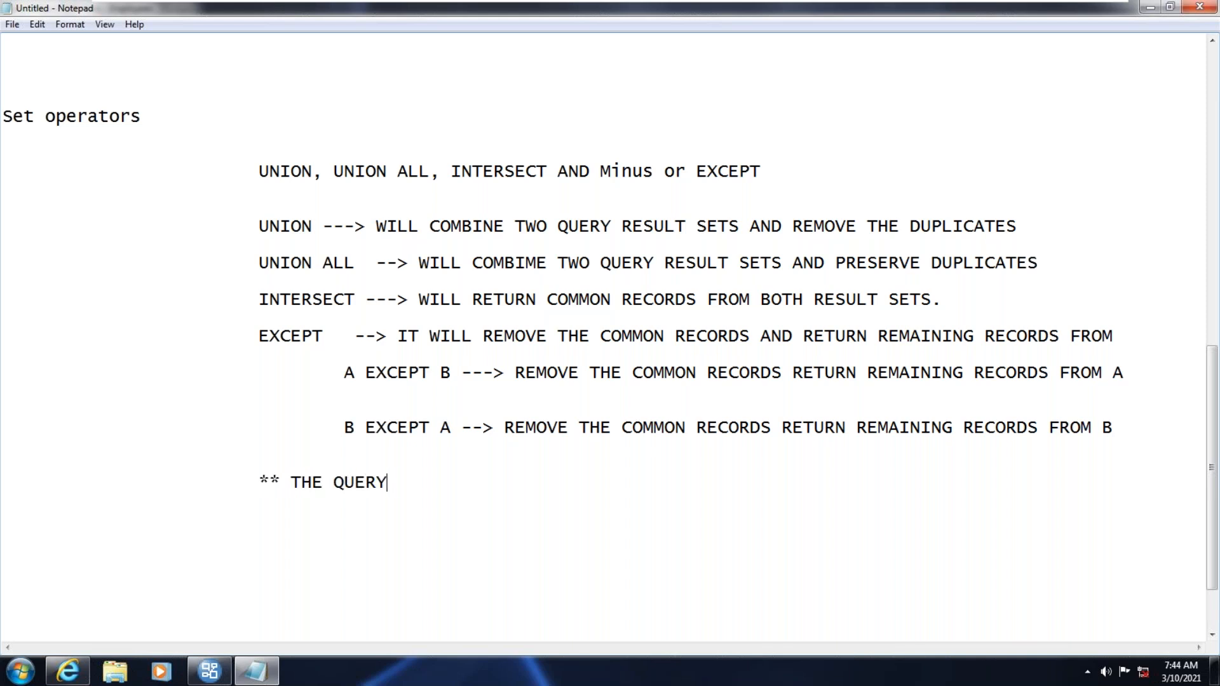
type(" RESTUL SET F")
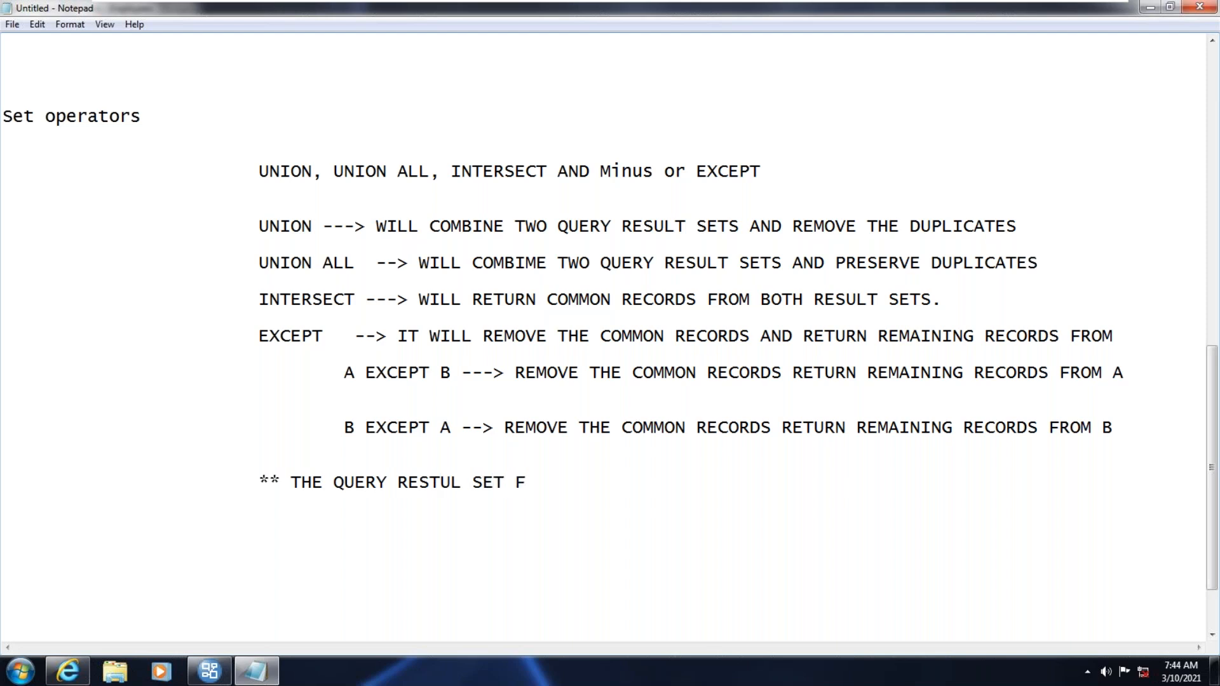
key("BackSpace")
type("S MUST HAVE ")
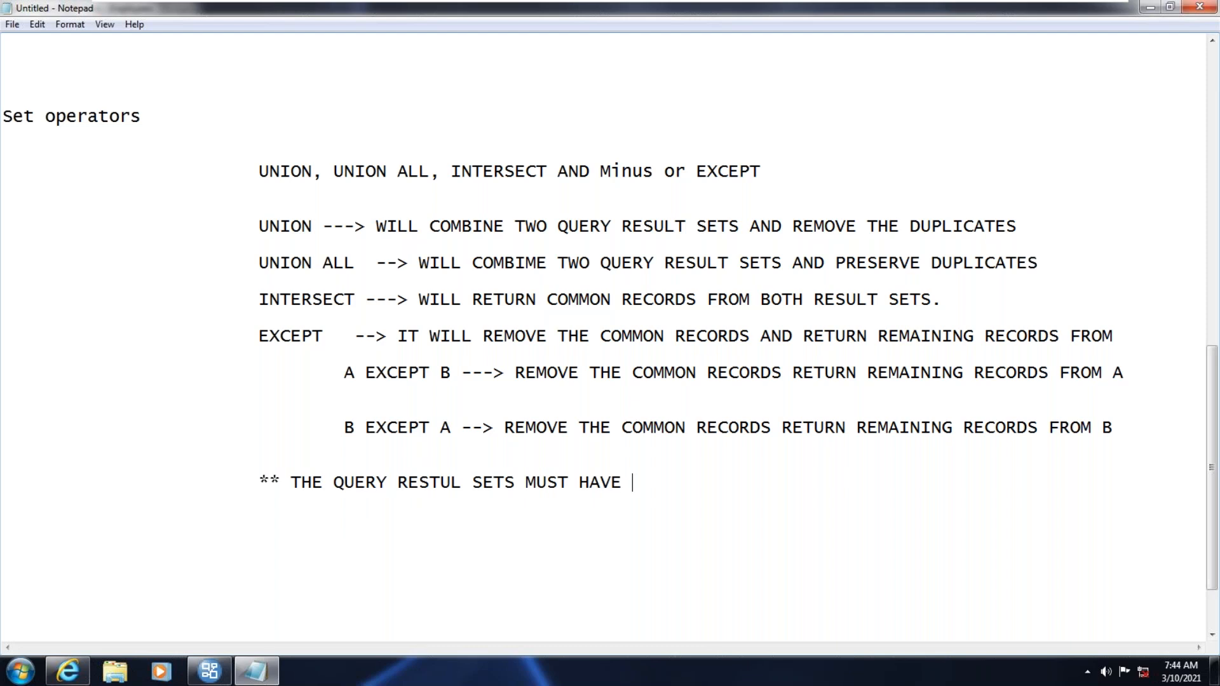
type("SAME STRUCTURE")
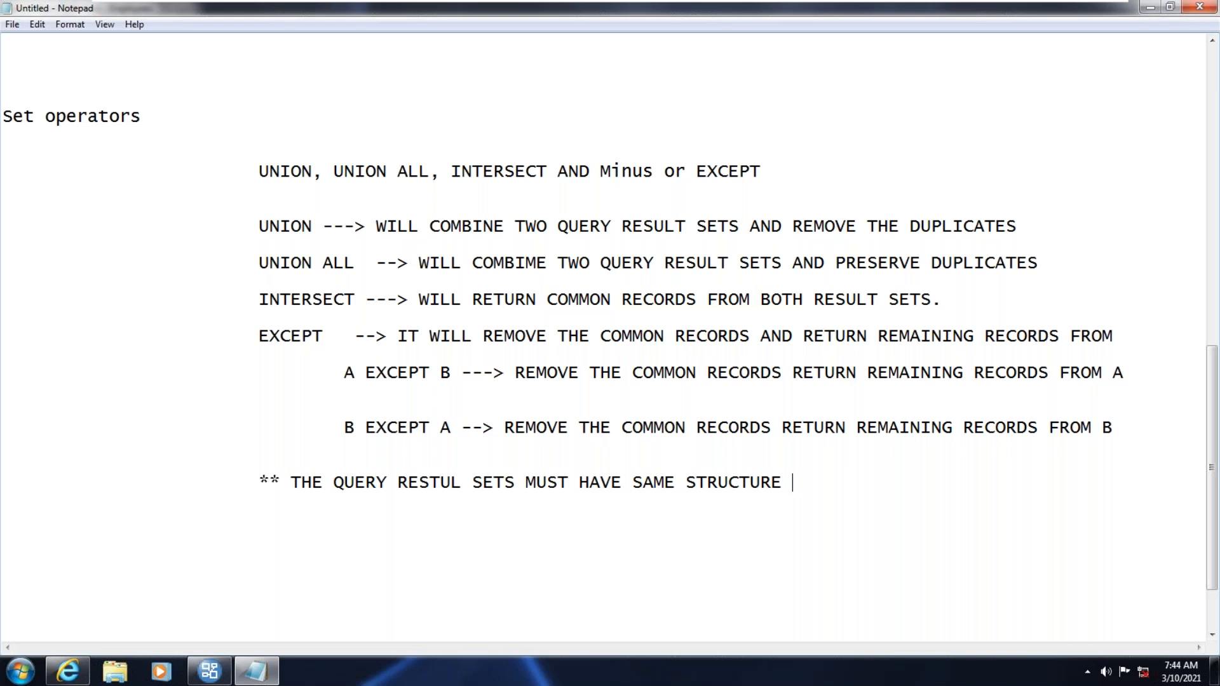
Return to Framework Manager and save the Dept10 filter into the Employees query subject definition.
left_click(199, 675)
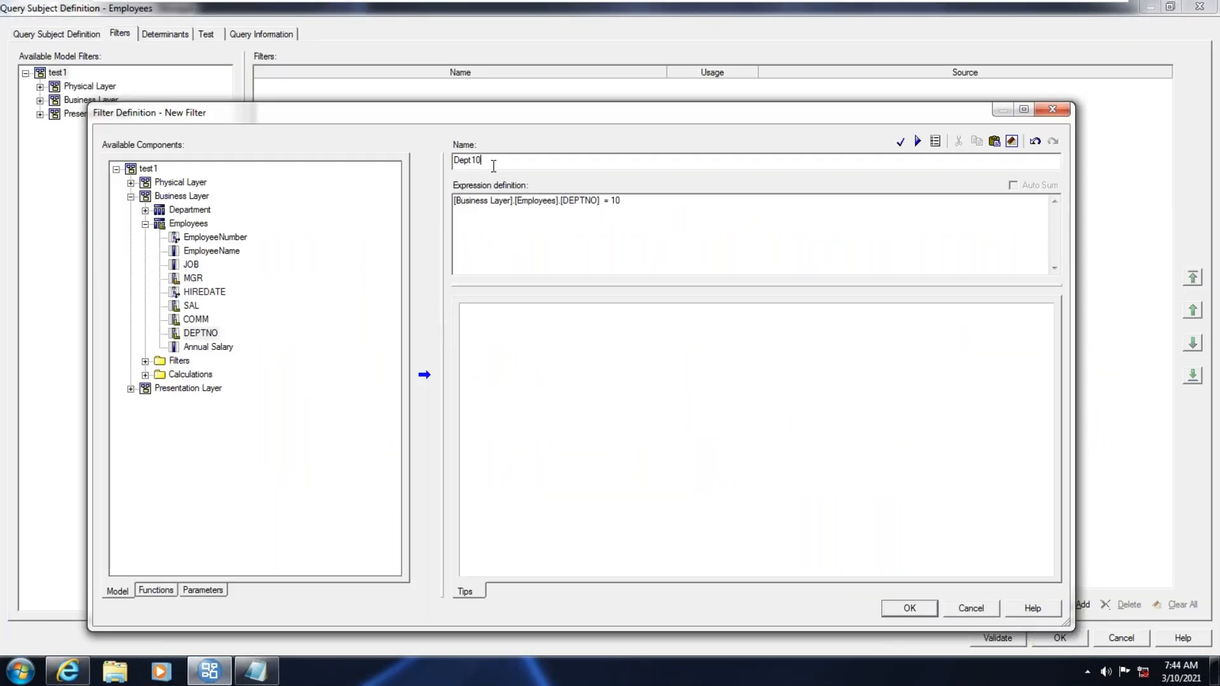
left_click(577, 257)
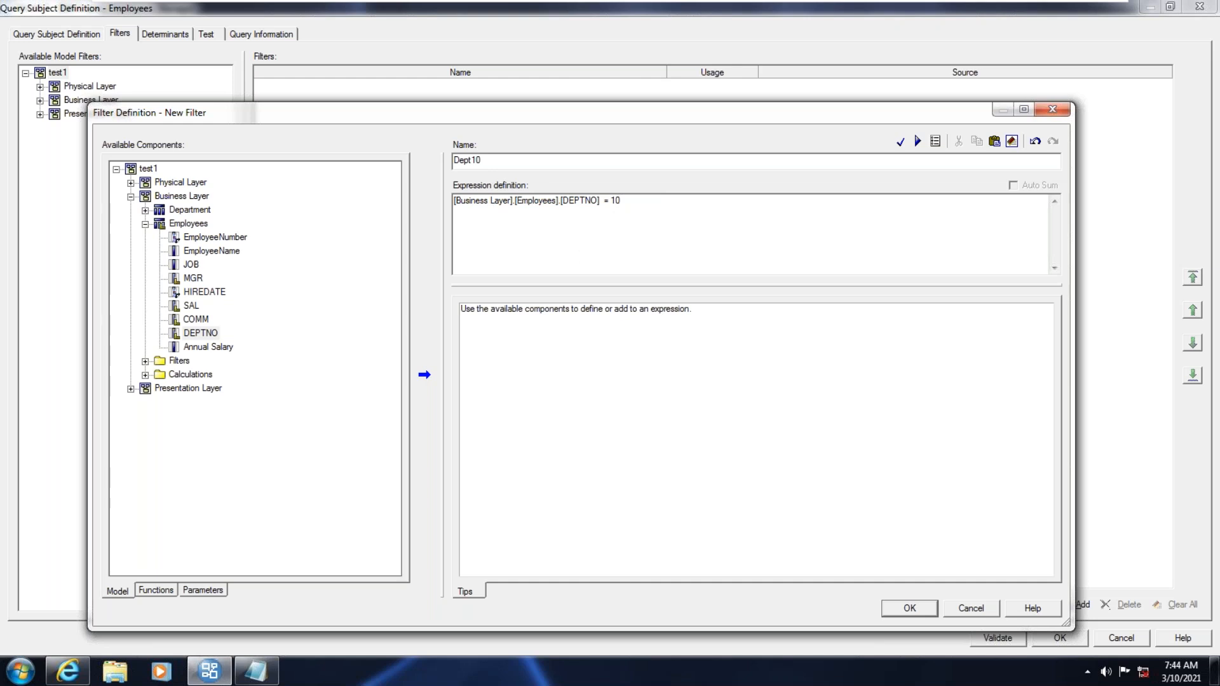
left_click(908, 607)
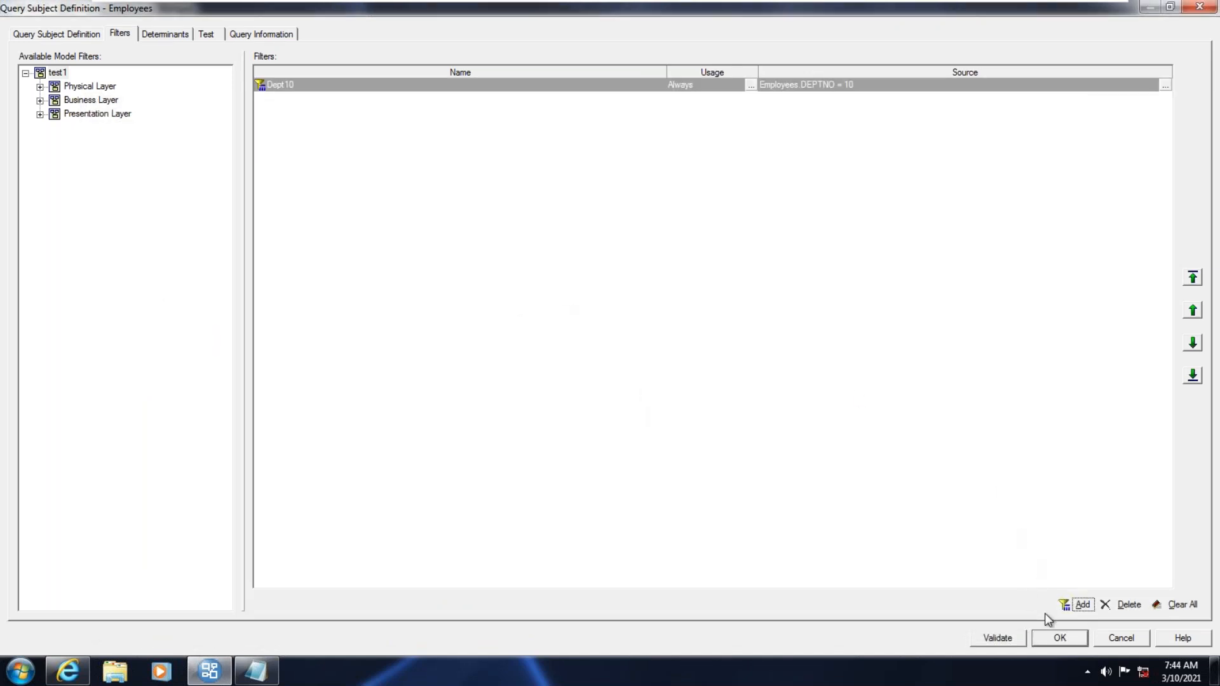
key("Return")
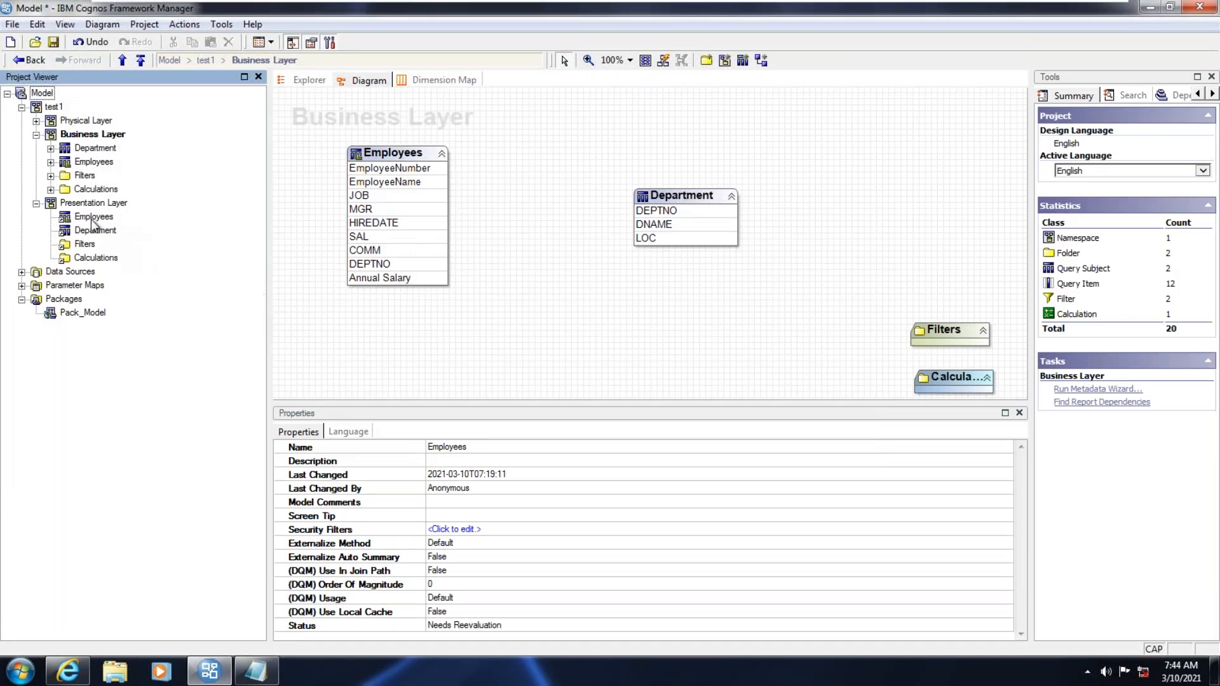
Copy the Business Layer's Employees query subject and paste the duplicate into the Business Layer namespace.
left_click(94, 217)
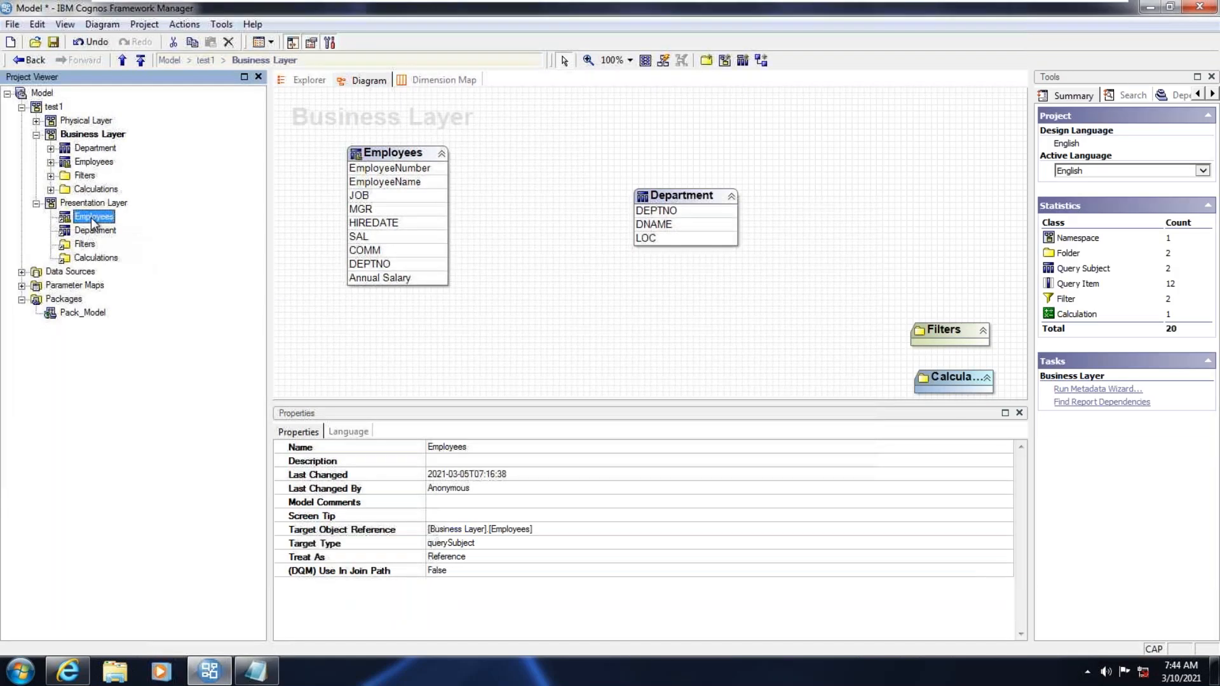
left_click(90, 149)
left_click(91, 162)
right_click(92, 163)
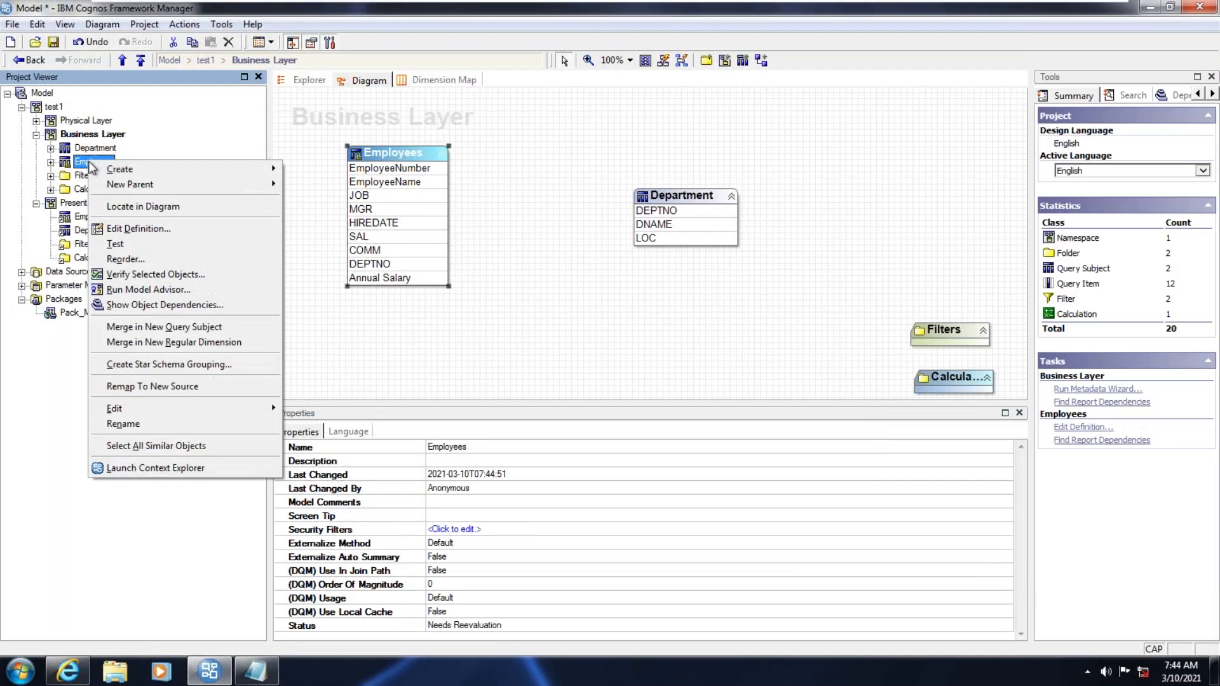
mouse_move(112, 173)
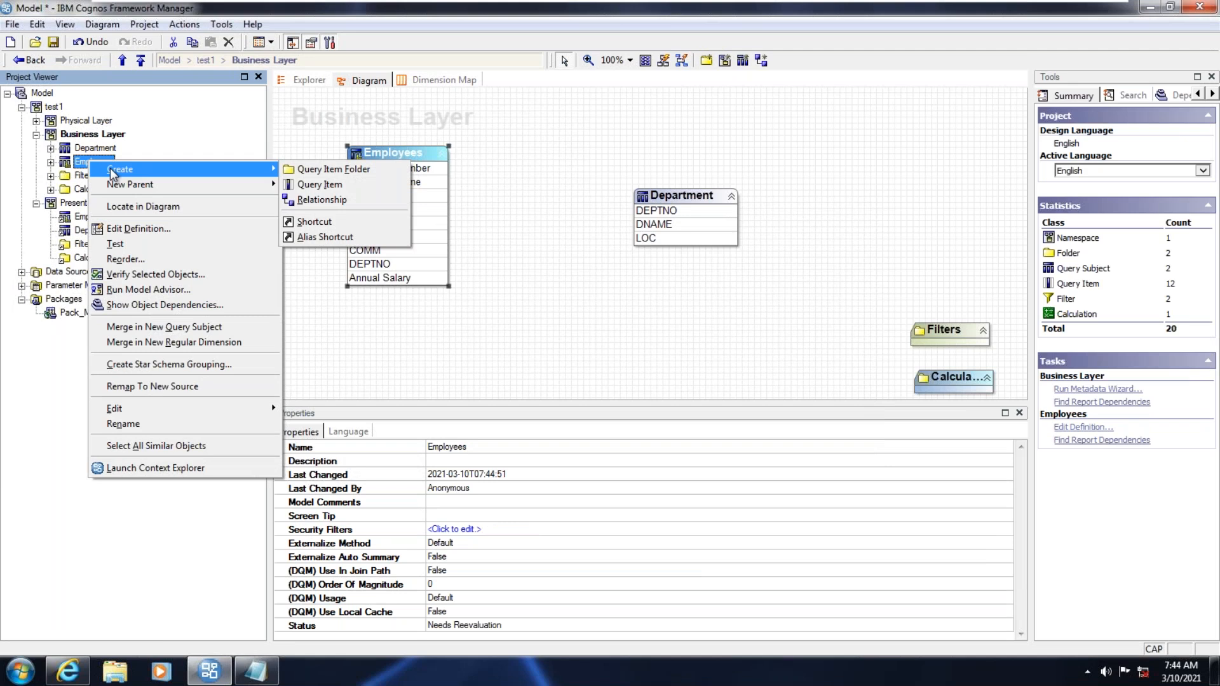
mouse_move(166, 404)
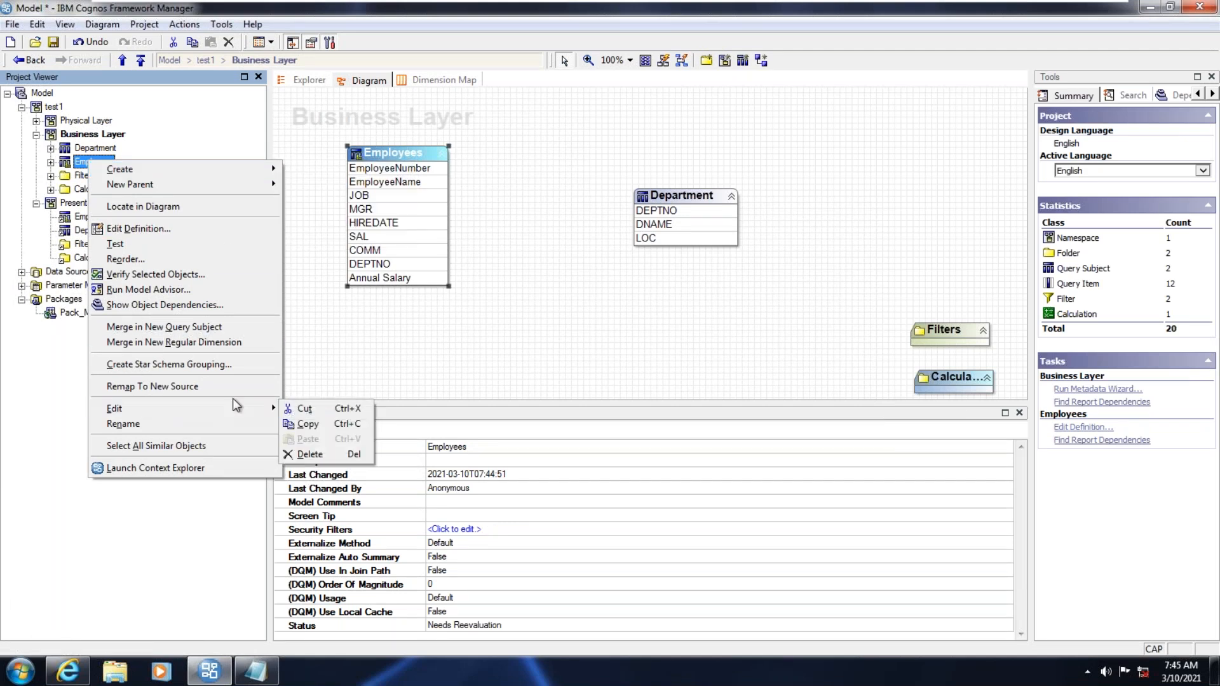
left_click(310, 430)
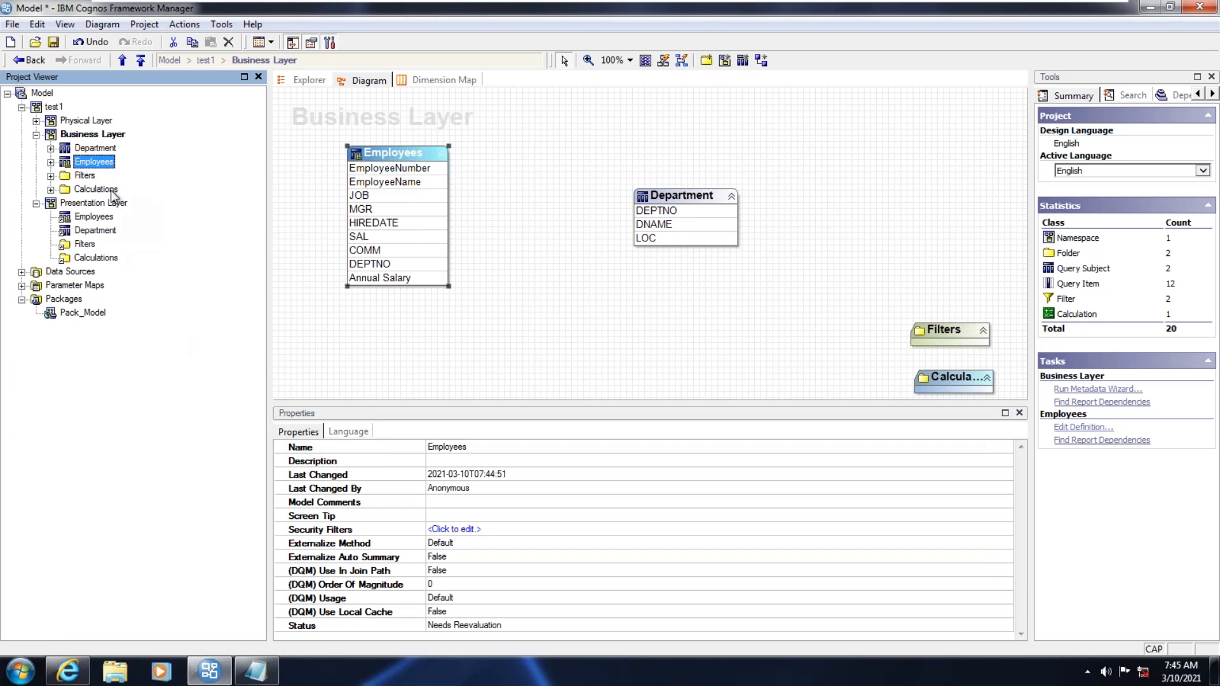
right_click(91, 137)
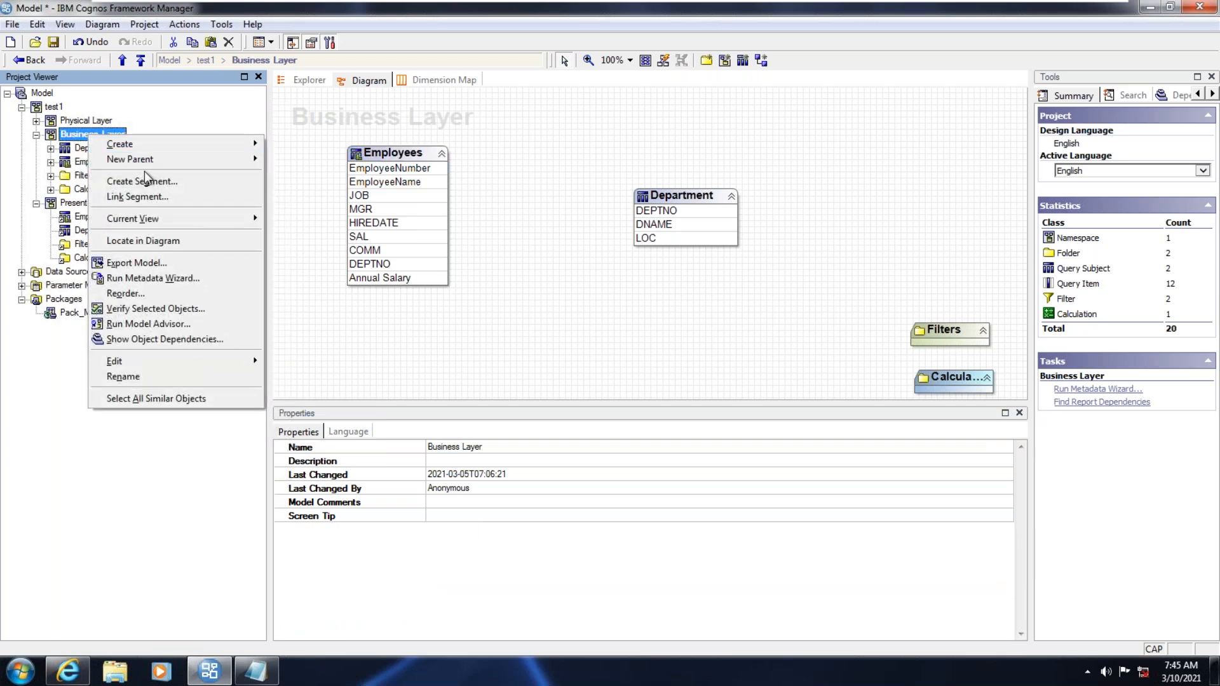
mouse_move(157, 361)
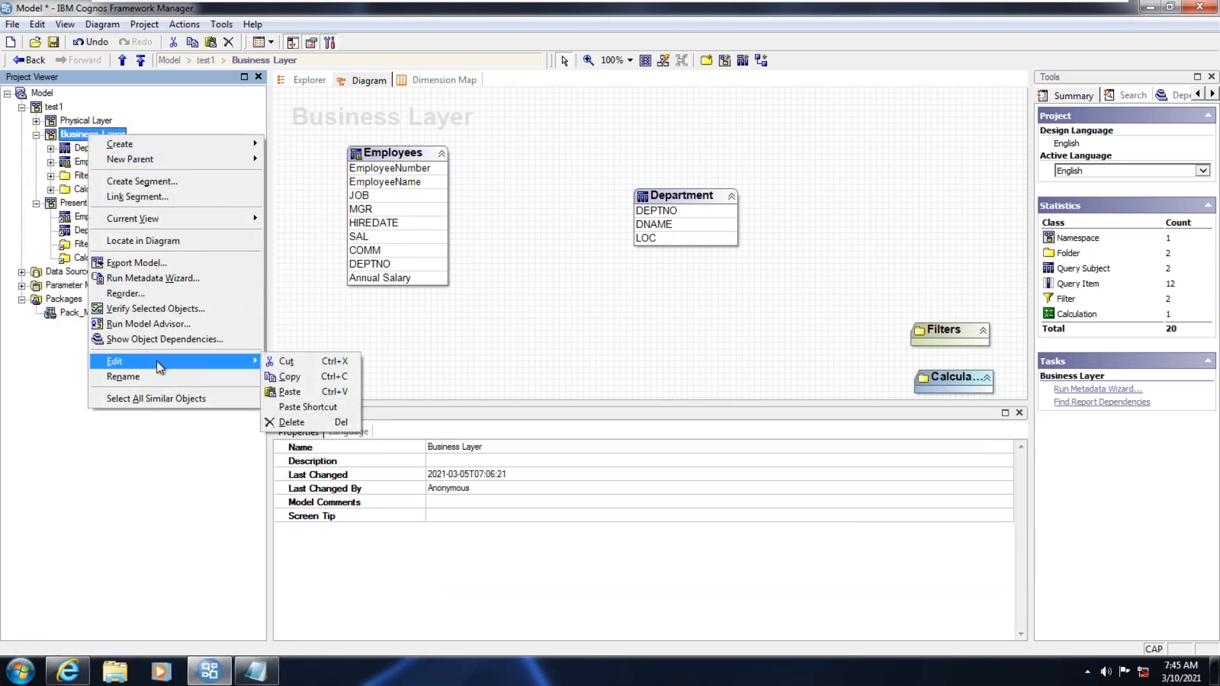
left_click(299, 391)
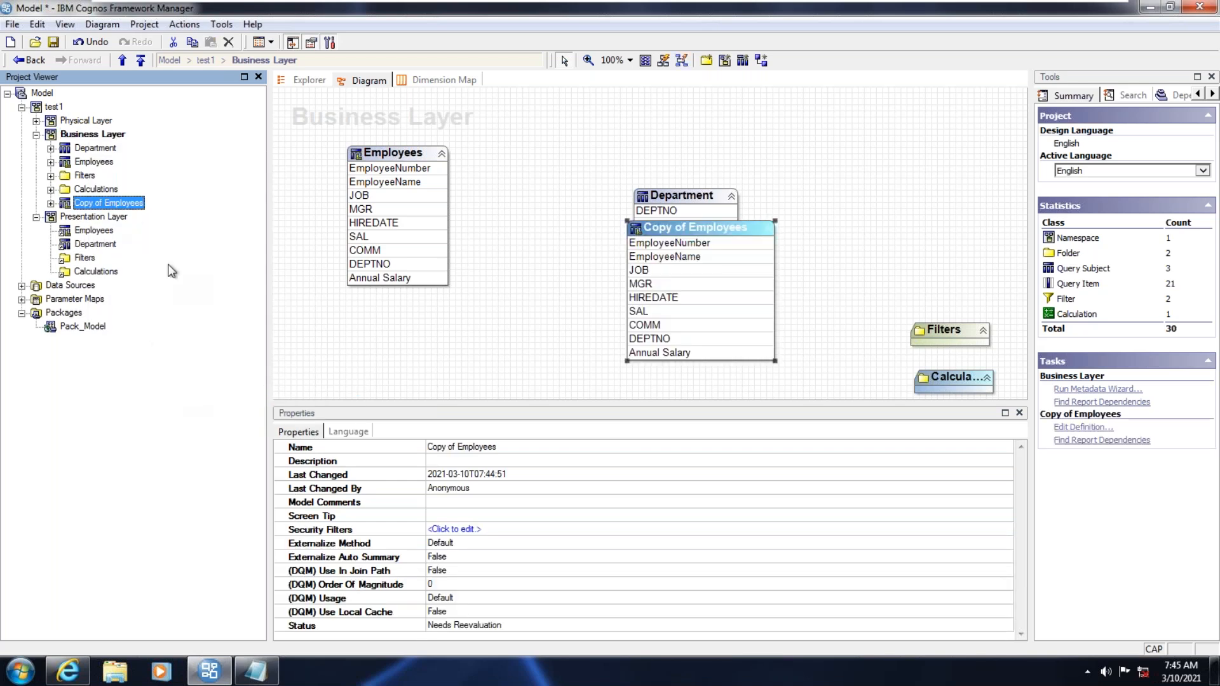
Rename the copied query subject to Employees20.
key("F2")
key("Home")
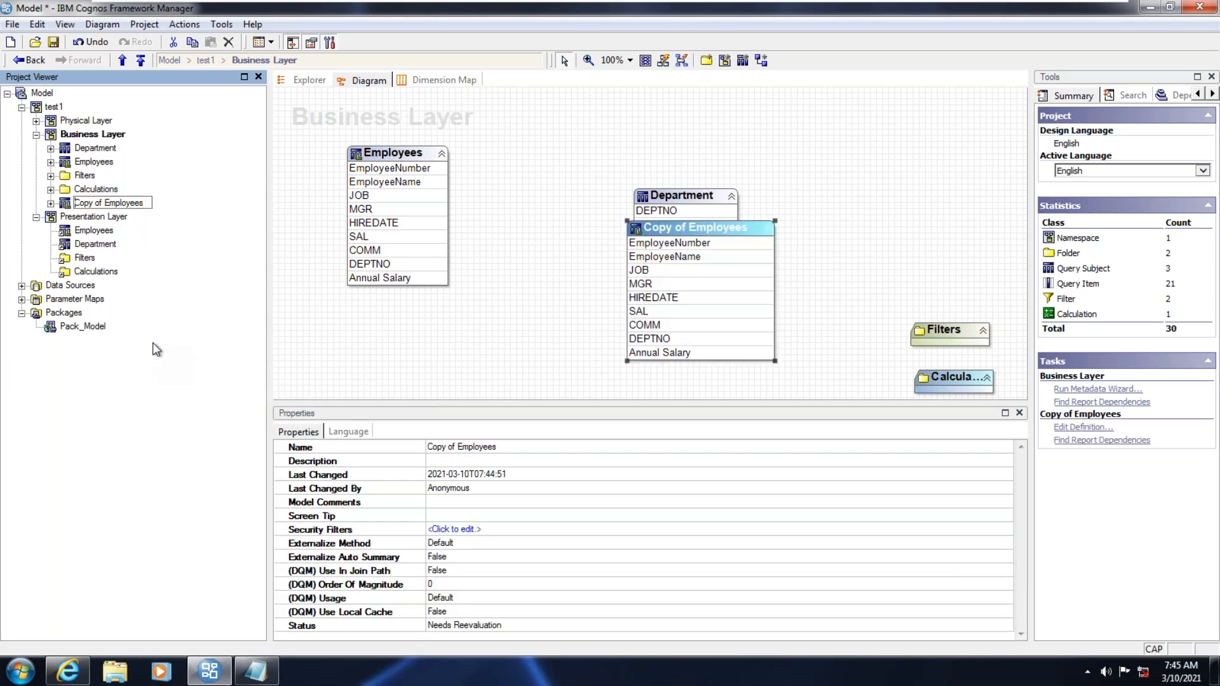
key("Delete")
key("Delete")
key("Delete")
key("Delete")
key("Delete")
key("Delete")
key("Delete")
key("Delete")
key("Right")
key("Right")
type("20")
key("Return")
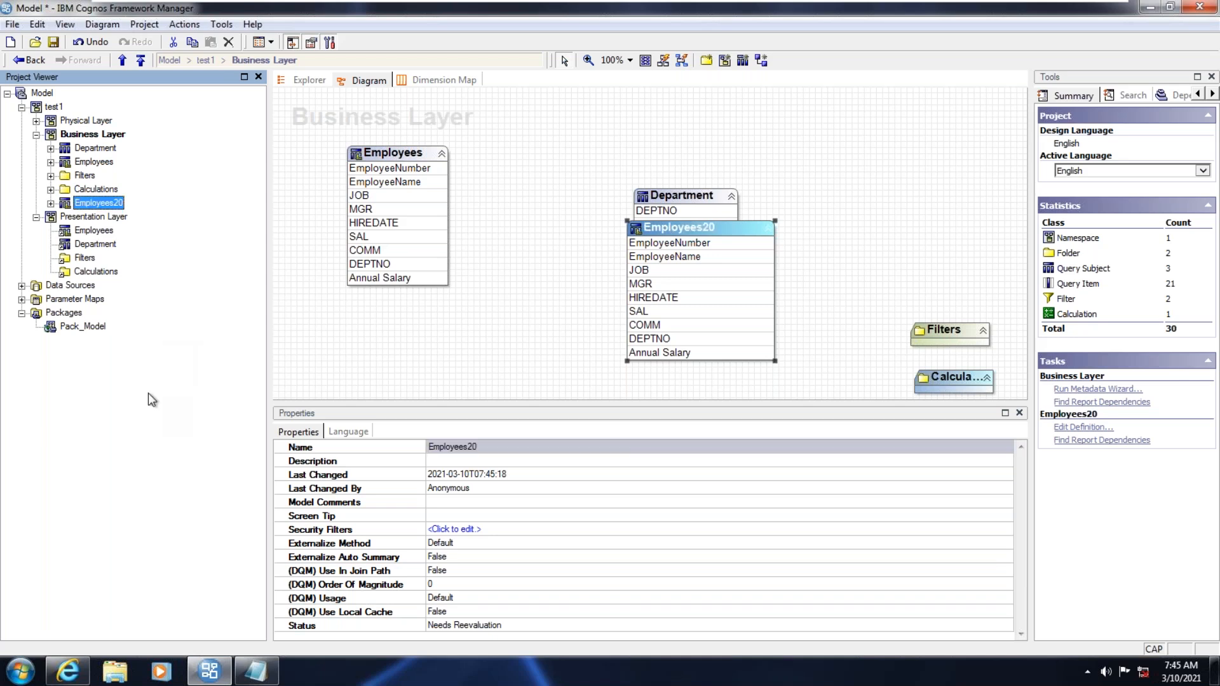
Change the filter in the Employees20 query subject definition to DEPTNO = 20 and save the definition.
right_click(101, 203)
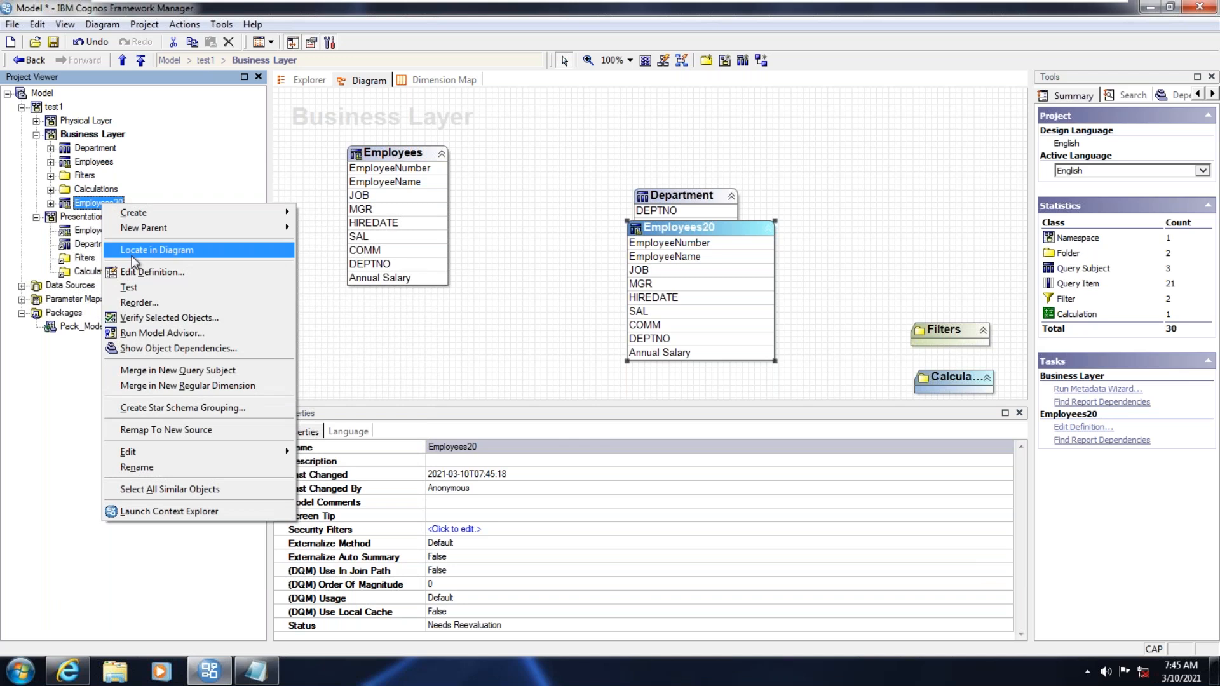
left_click(150, 272)
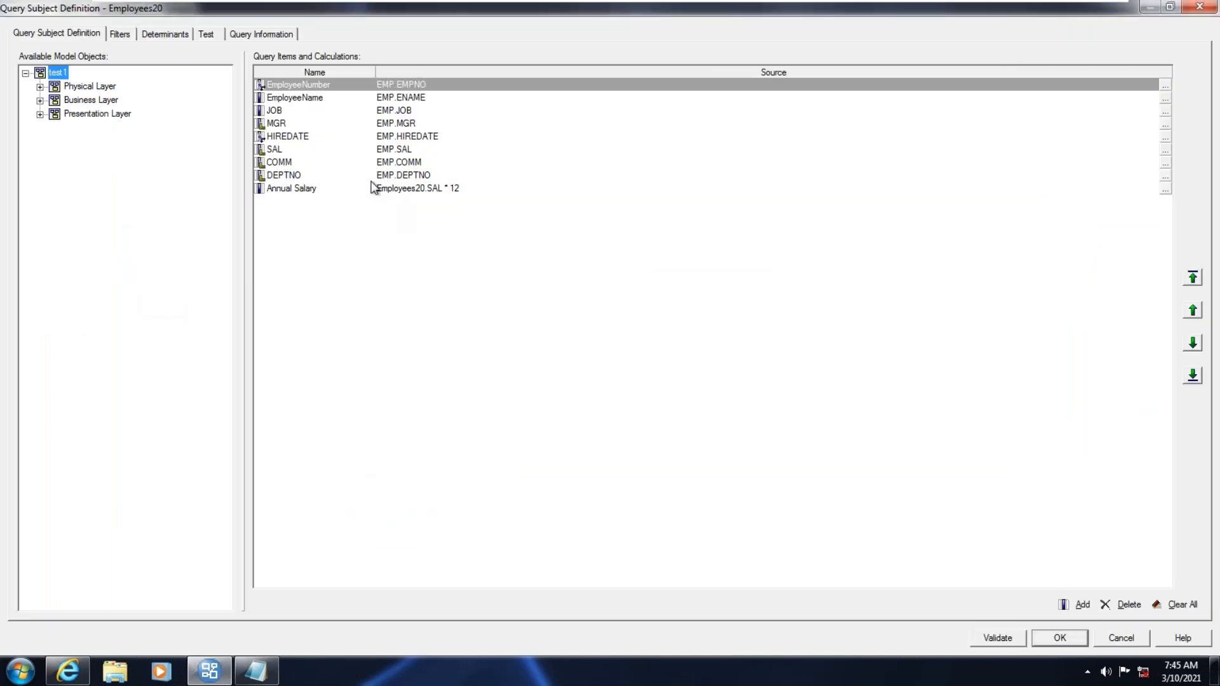
left_click(130, 36)
left_click(1165, 84)
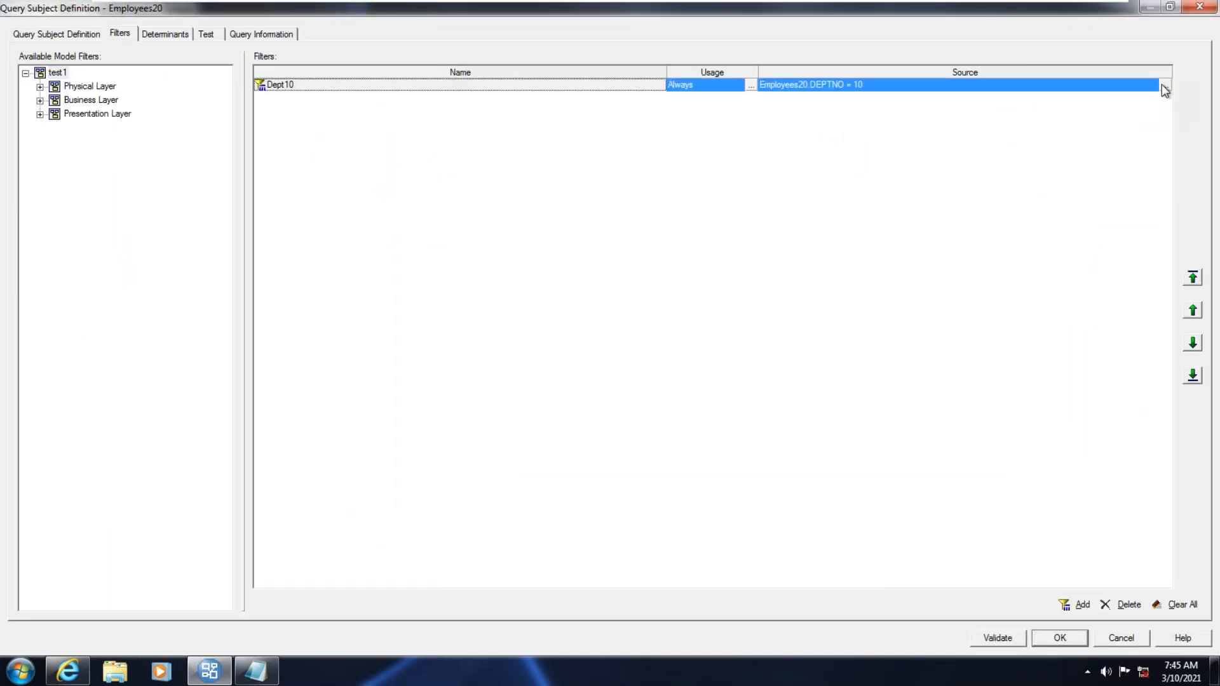
key("BackSpace")
key("BackSpace")
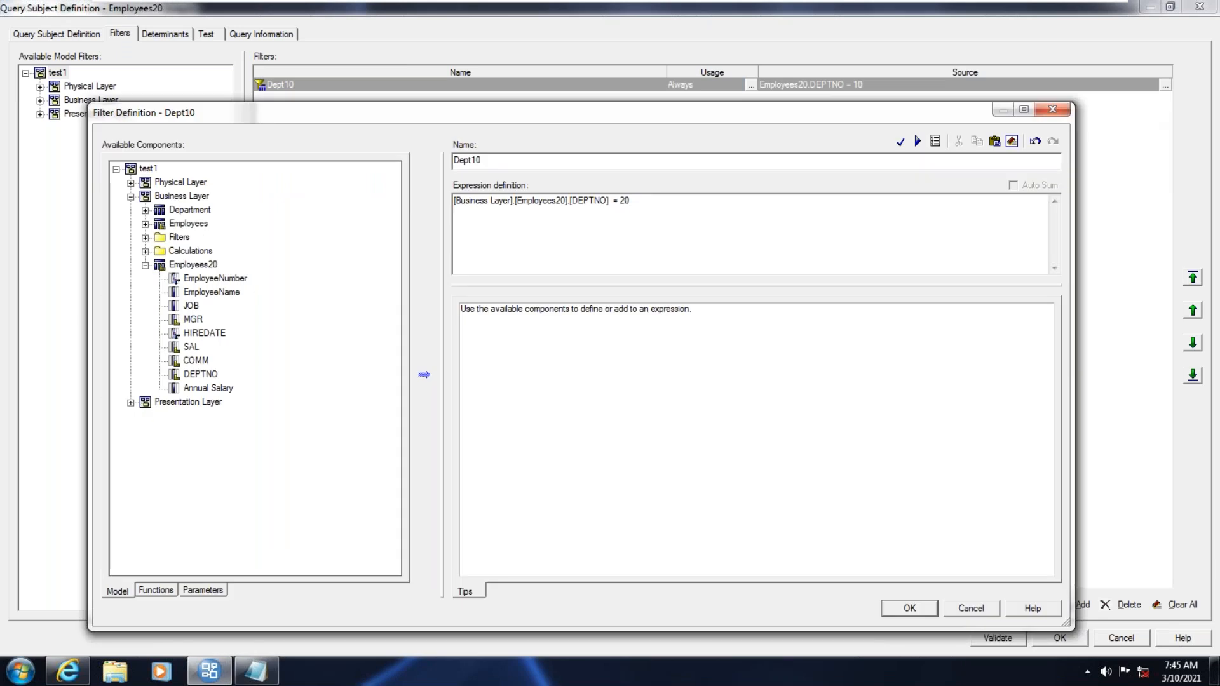
left_click(892, 609)
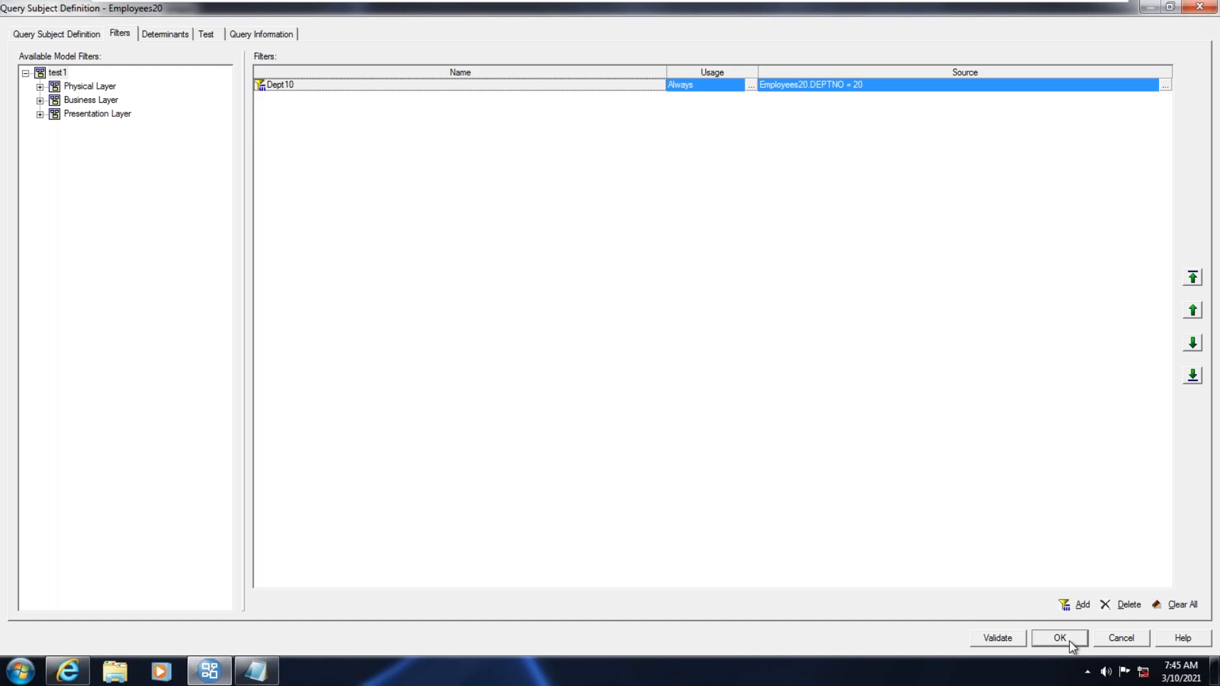
key("Return")
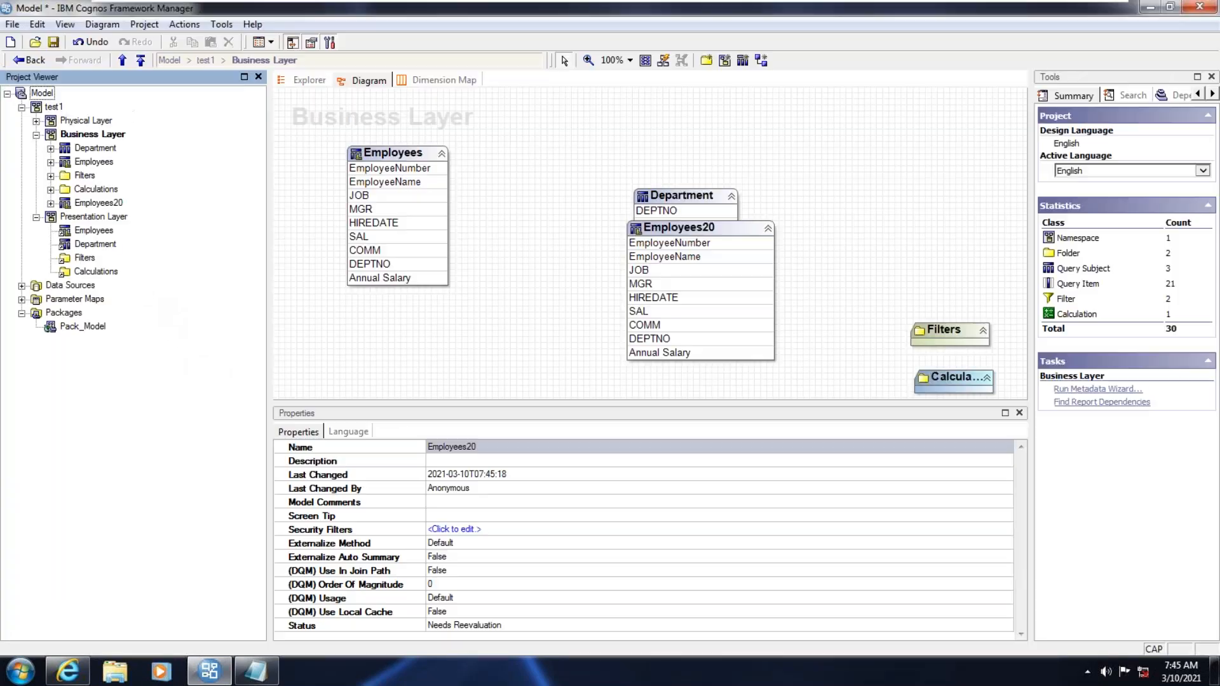
Define a query set from the Employees20 and Employees query subjects.
left_click(98, 162, "ctrl")
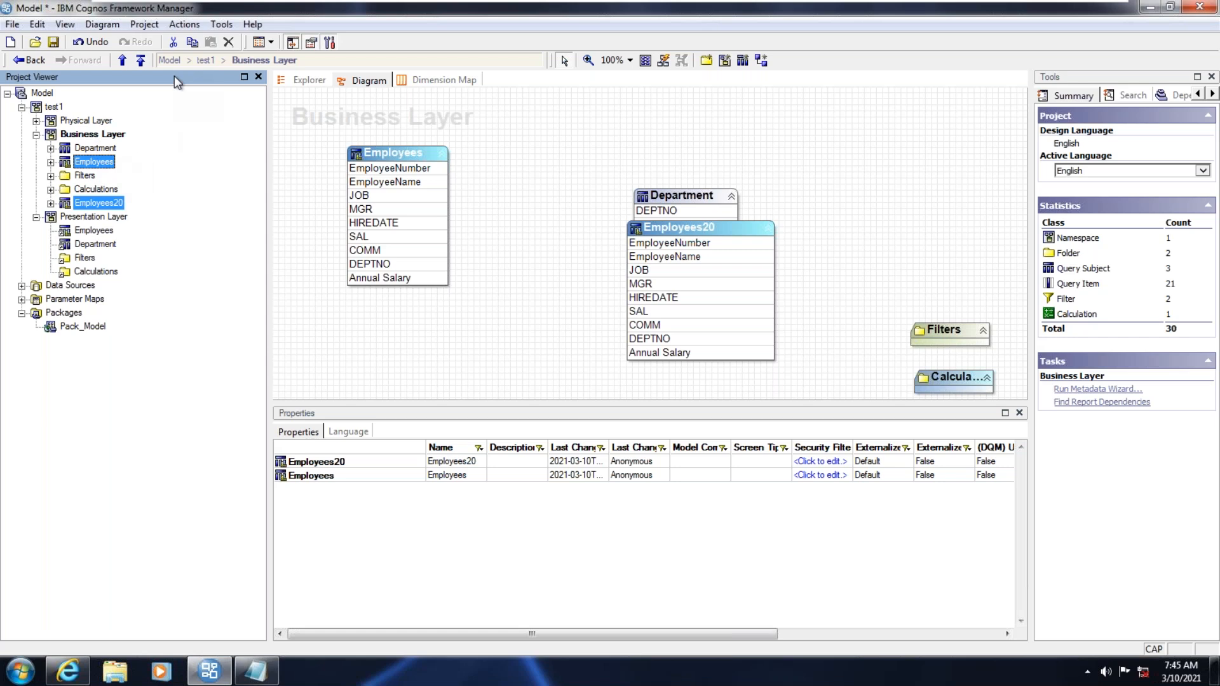
left_click(185, 24)
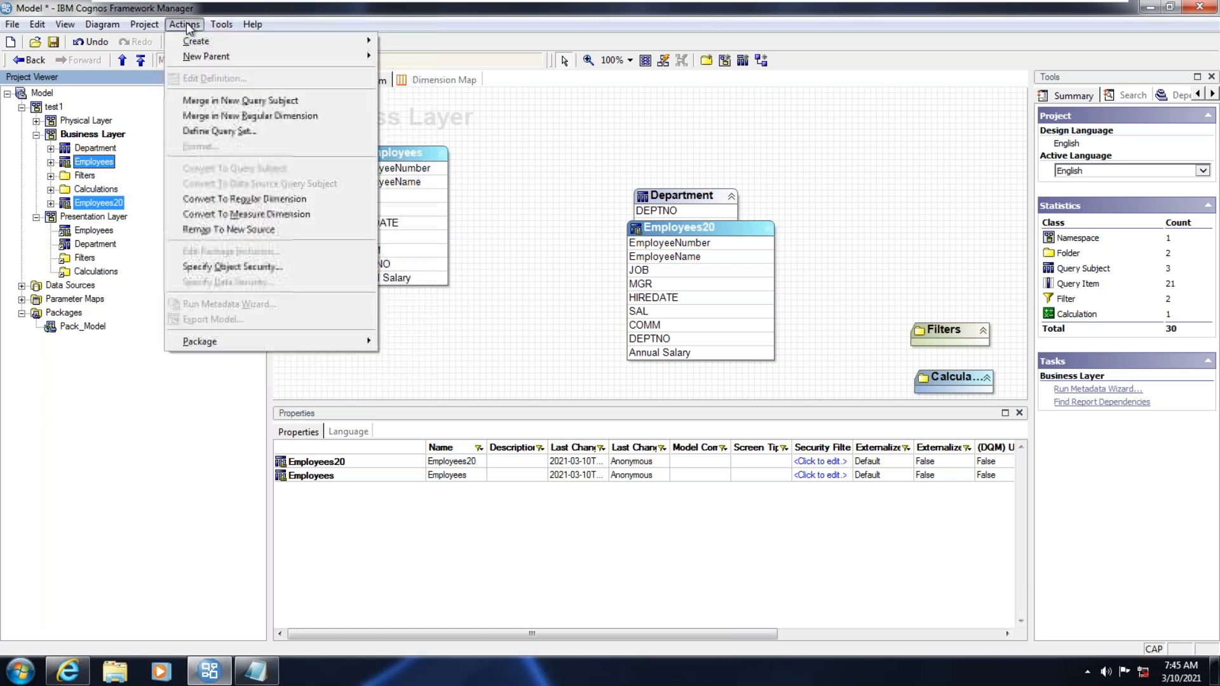
left_click(227, 131)
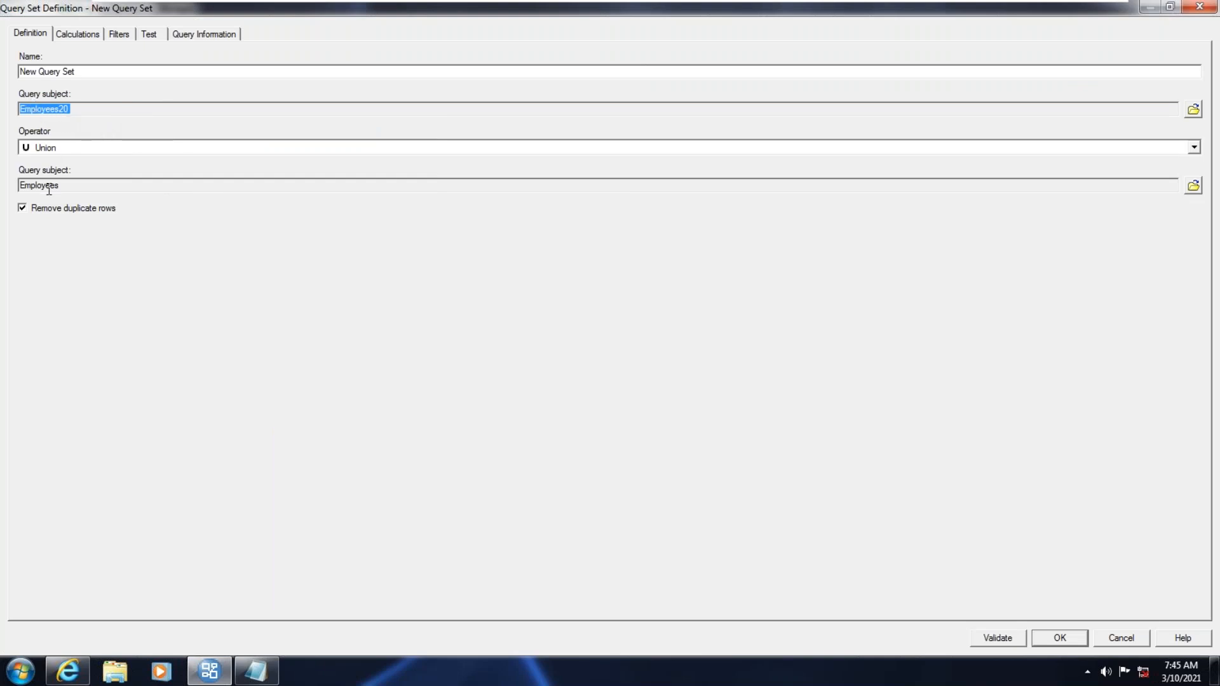
Try the Intersect and Except operators in the query set definition, and return the operator to Union.
left_click(1193, 151)
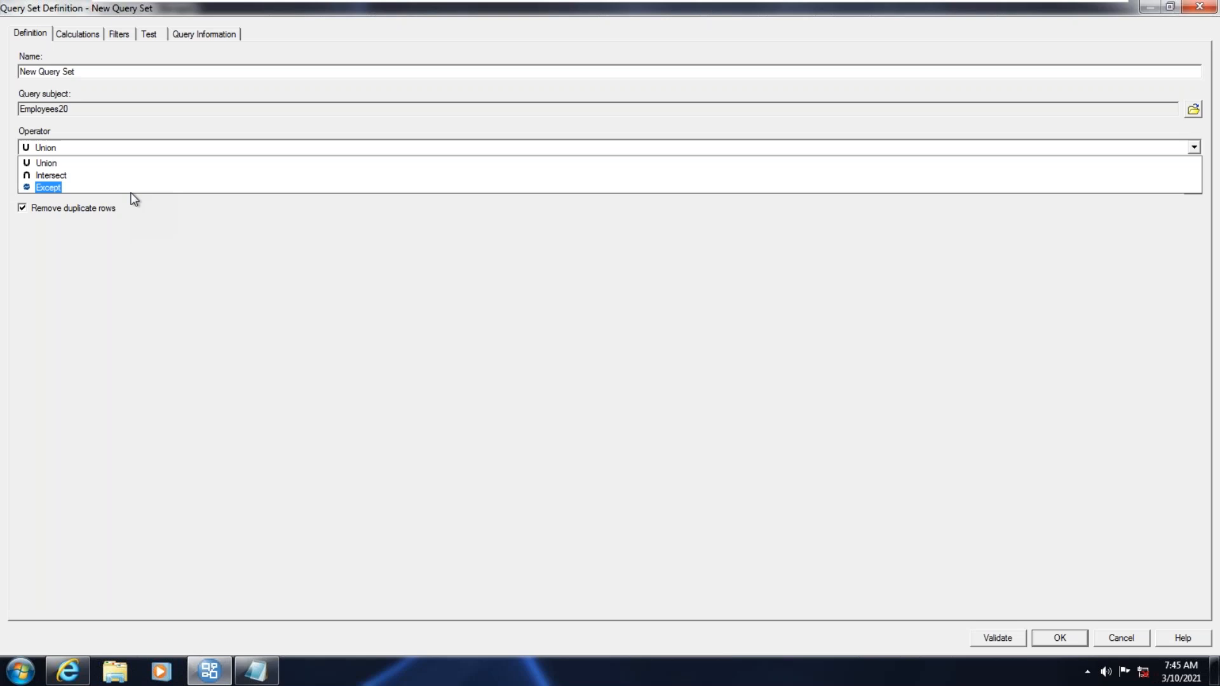
left_click(80, 178)
left_click(1194, 147)
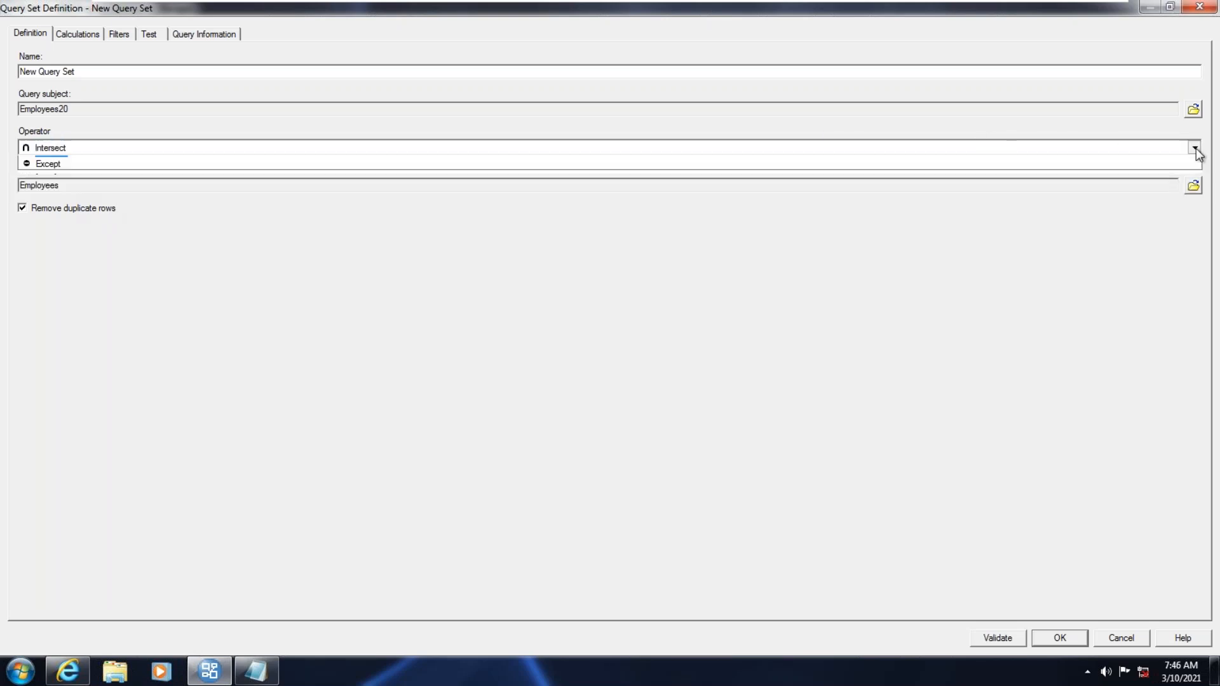
left_click(53, 187)
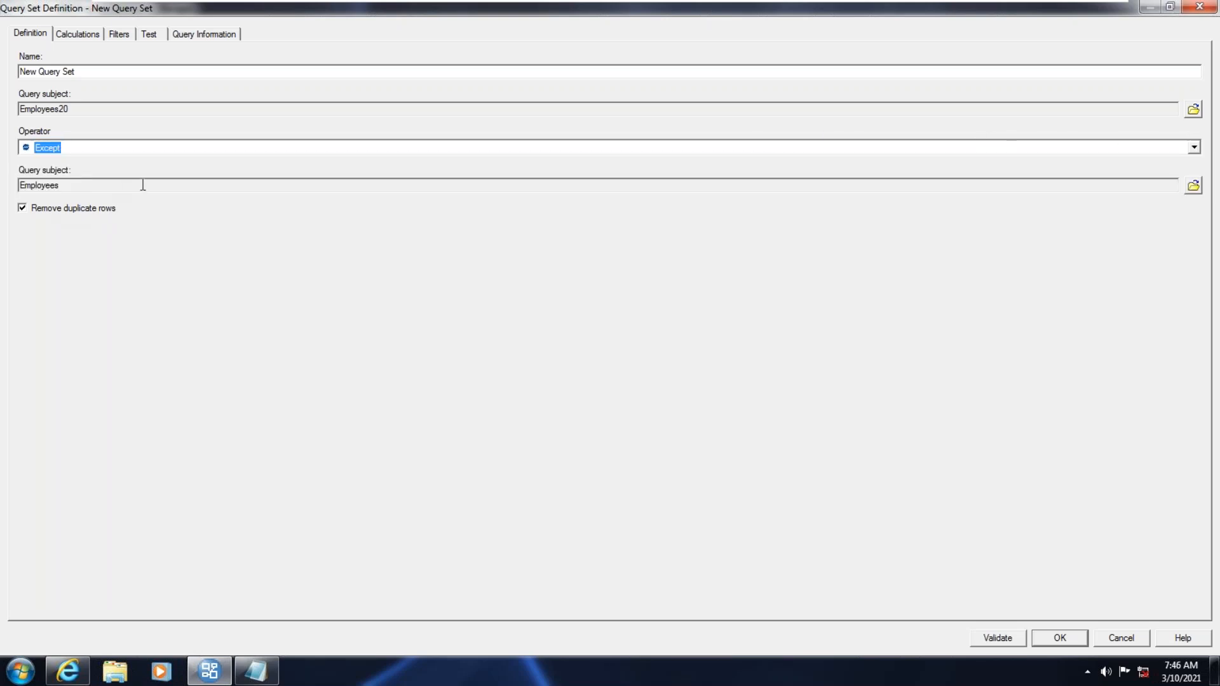
left_click(1195, 147)
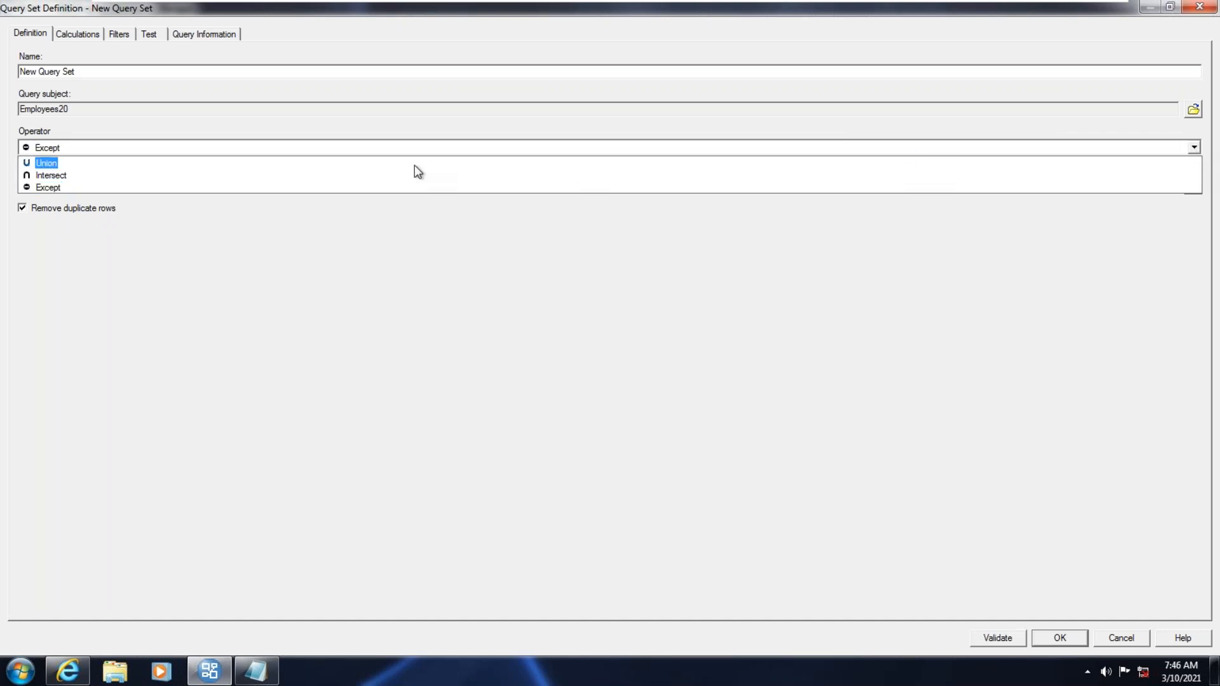
left_click(87, 162)
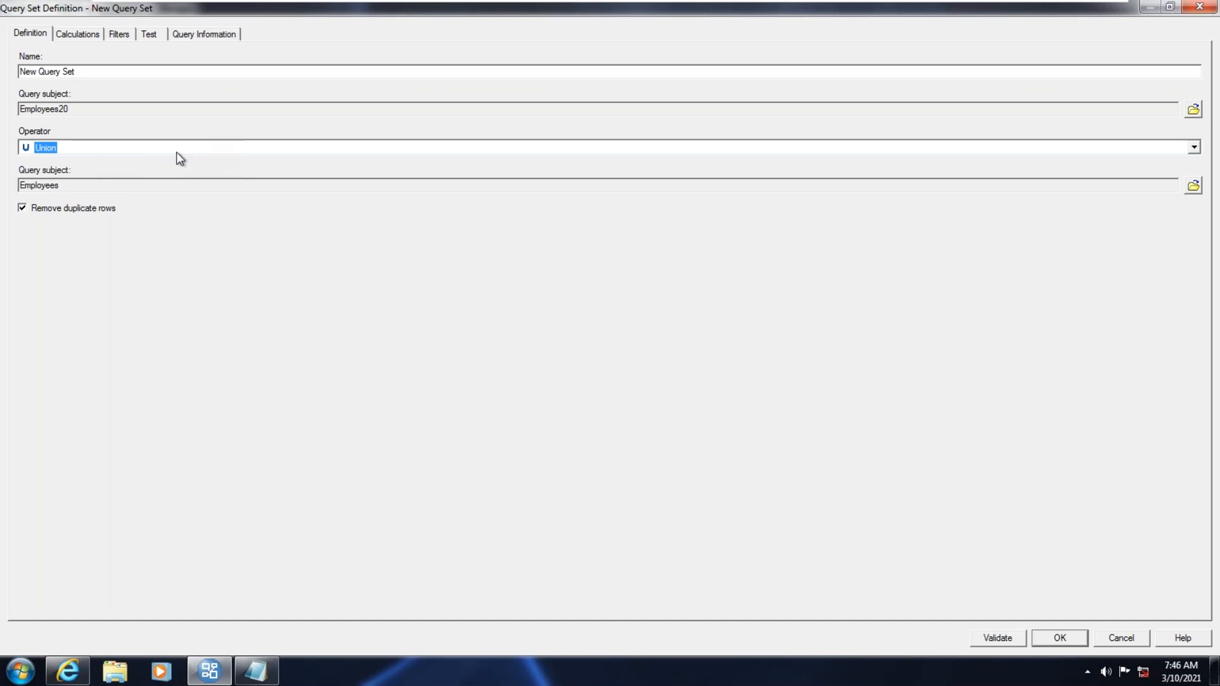
Turn off removal of duplicate rows and set the query set's operator to Except.
left_click(23, 208)
left_click(23, 209)
left_click(22, 210)
left_click(1194, 148)
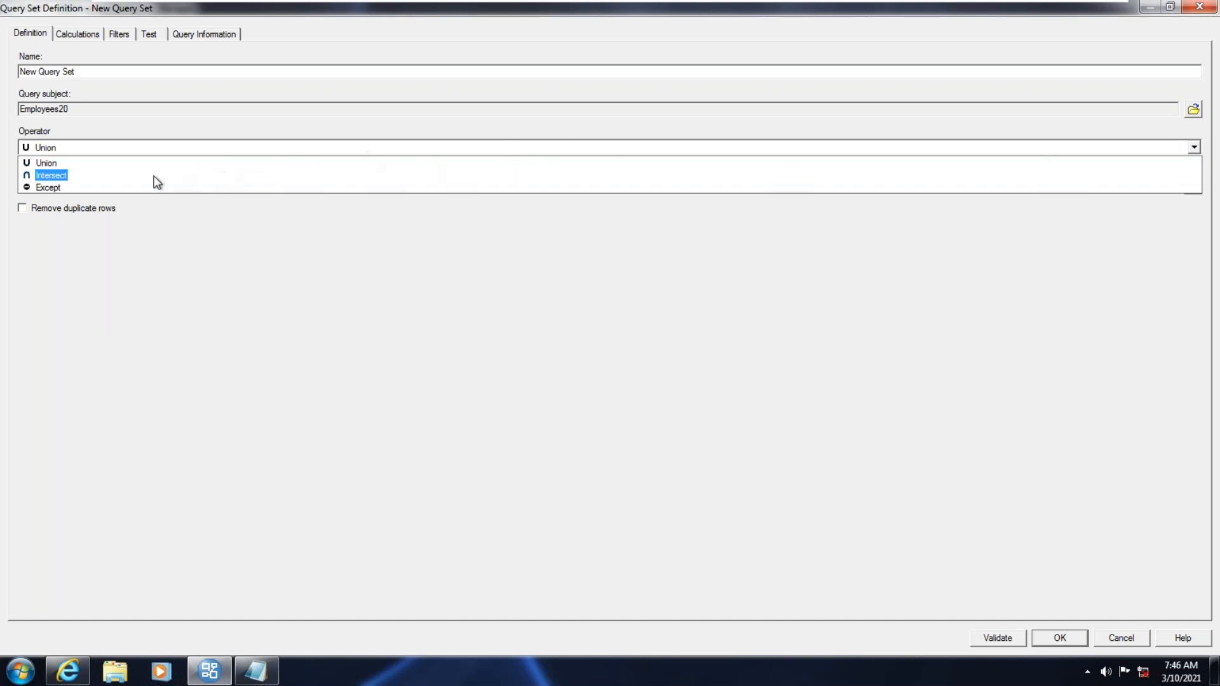
left_click(153, 174)
left_click(1194, 148)
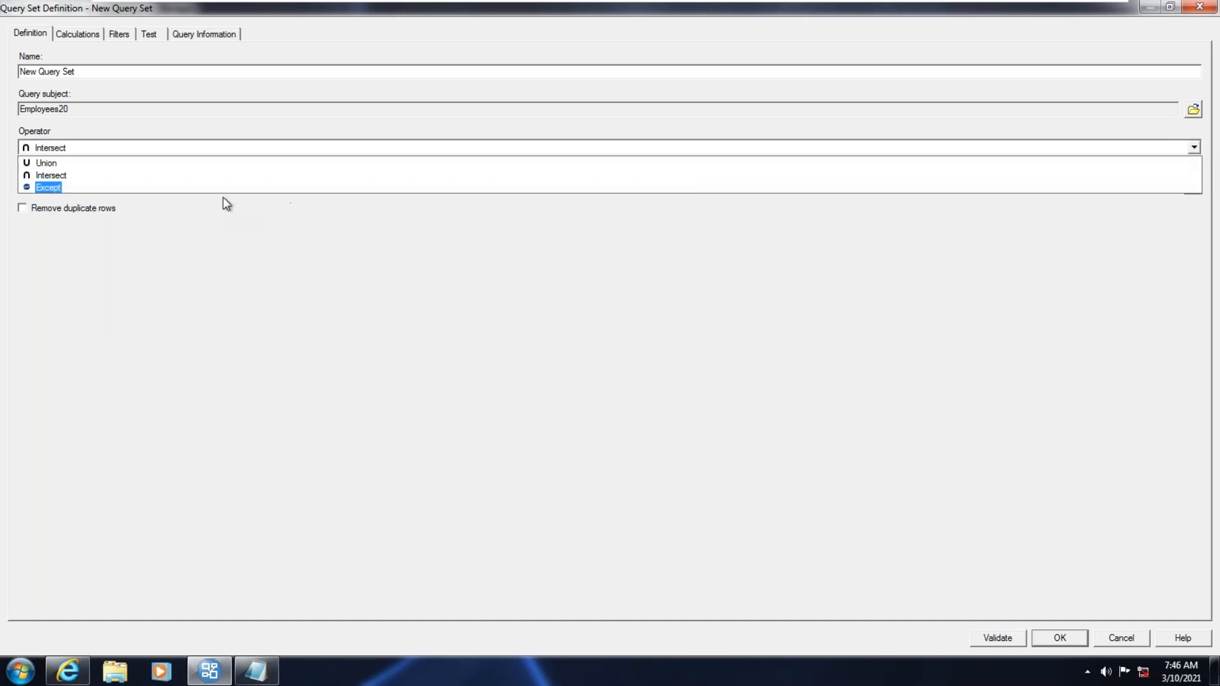
left_click(165, 188)
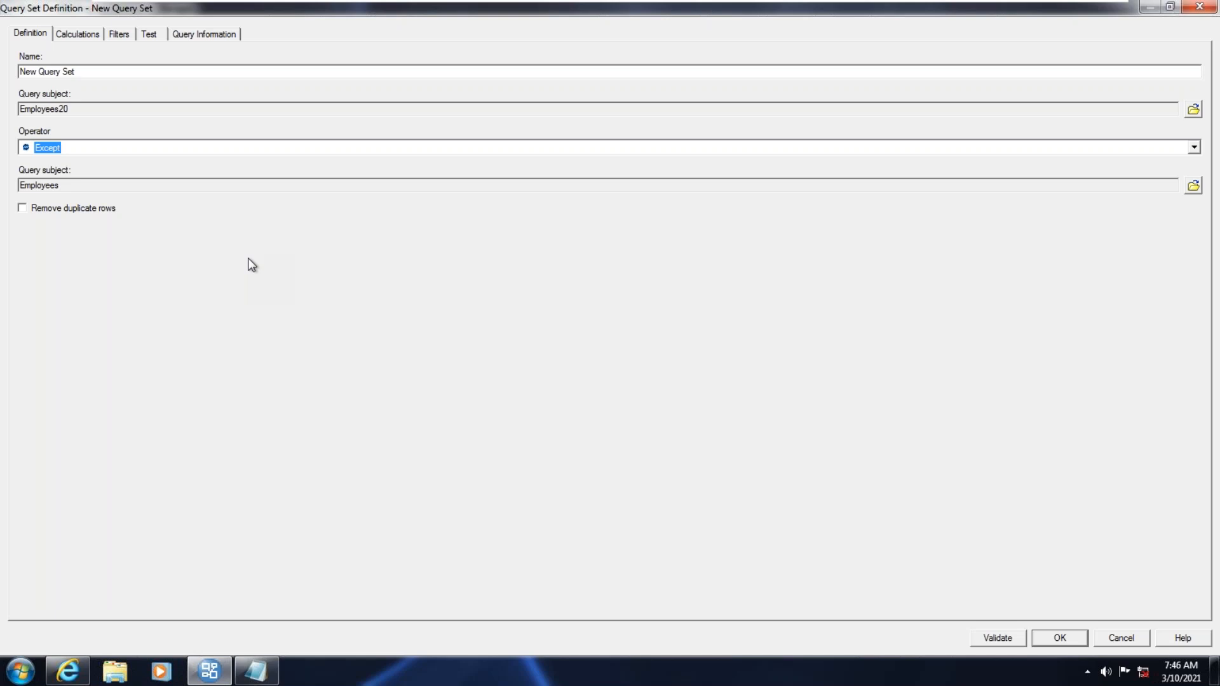
Name the query set NEW, accept its definition and save the project.
left_click_drag(102, 71, 8, 68)
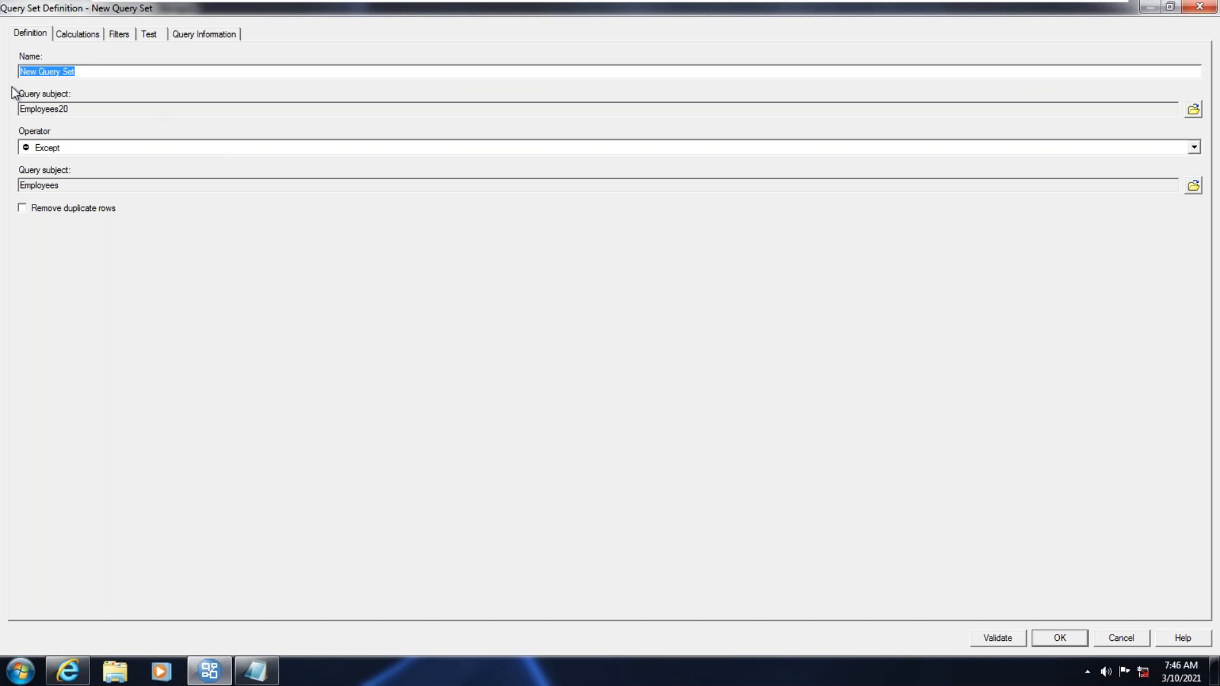
type("NEW")
left_click(1058, 638)
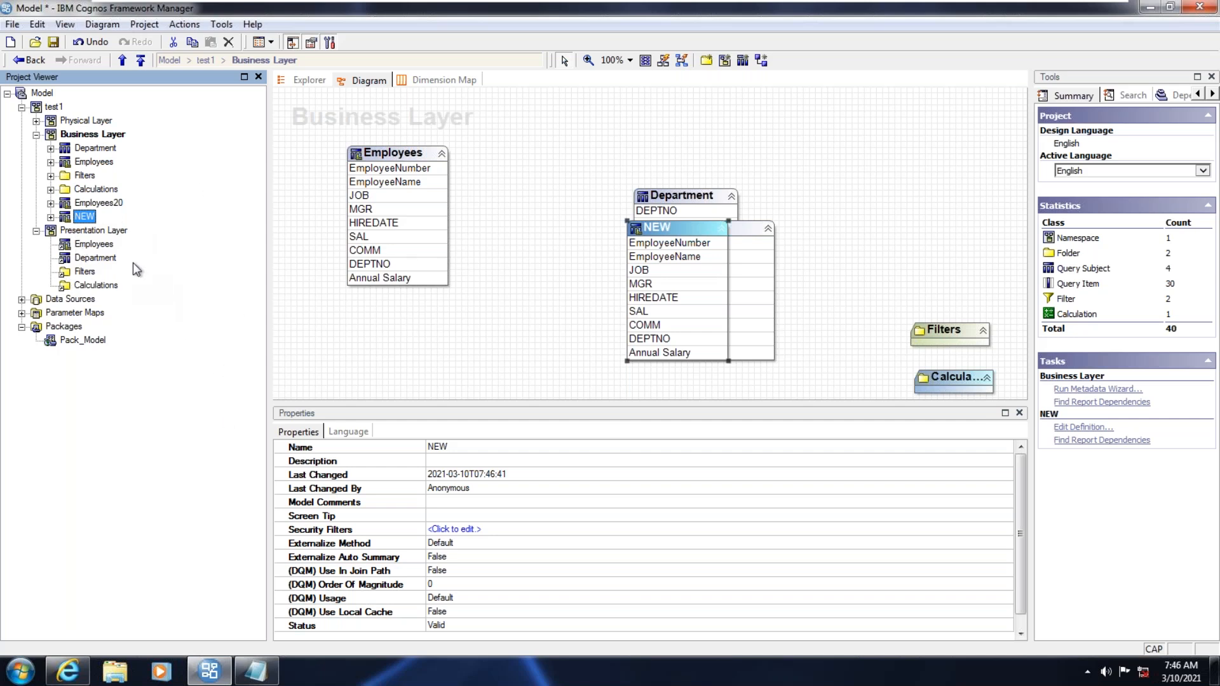
left_click(84, 341)
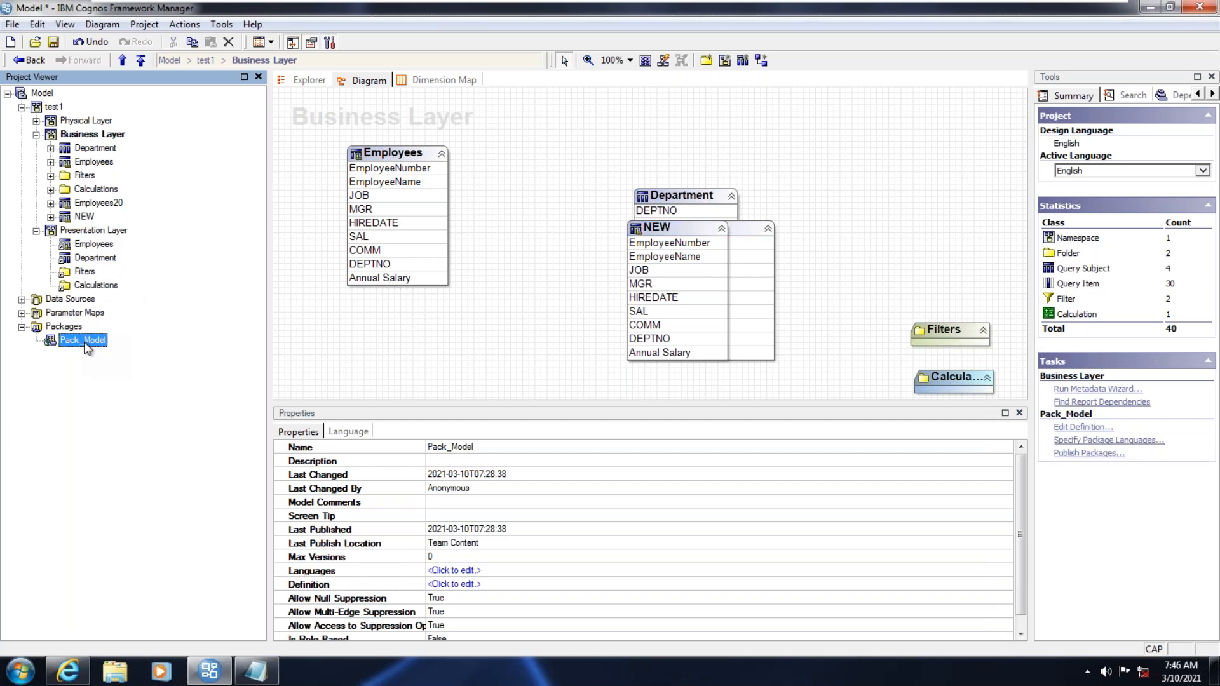
left_click(53, 42)
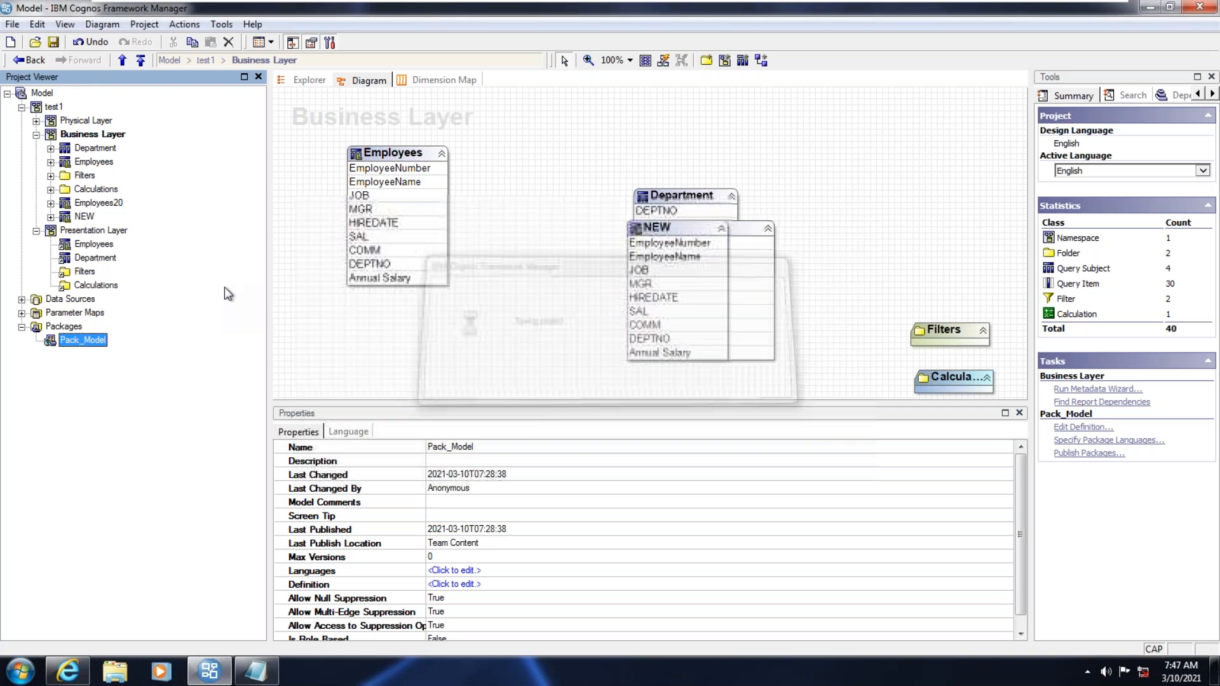
Switch to the Cognos report in Internet Explorer and add a standalone query named Query_10.
left_click(67, 671)
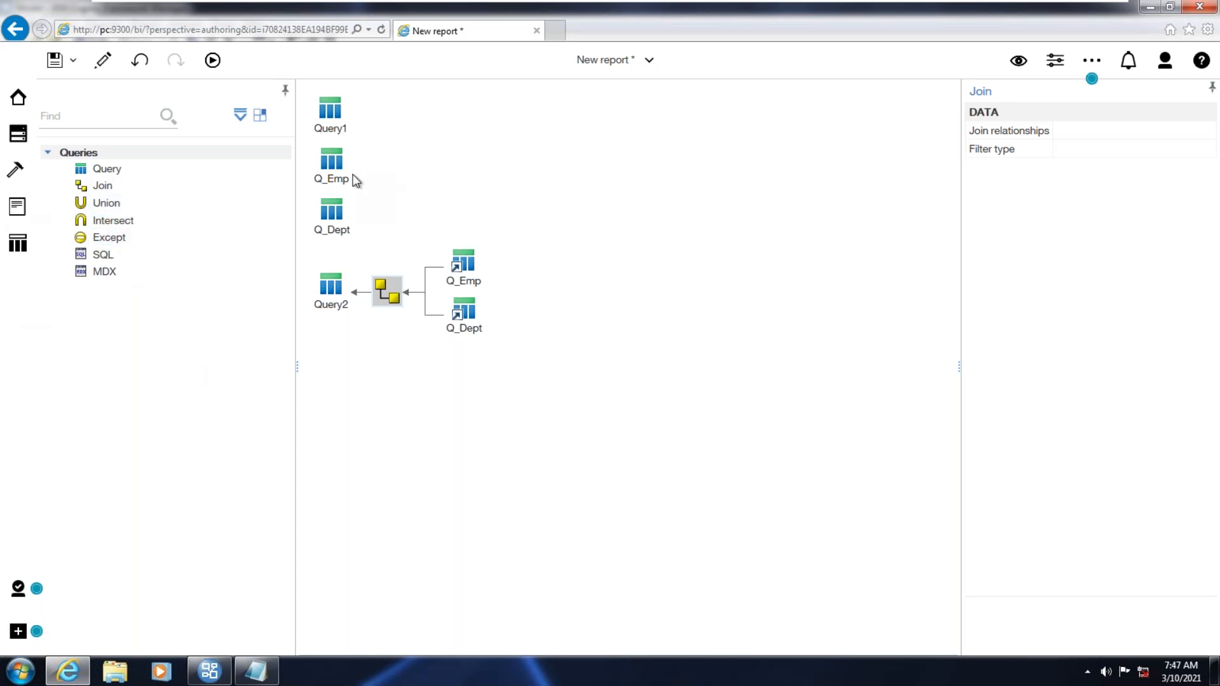
left_click(17, 172)
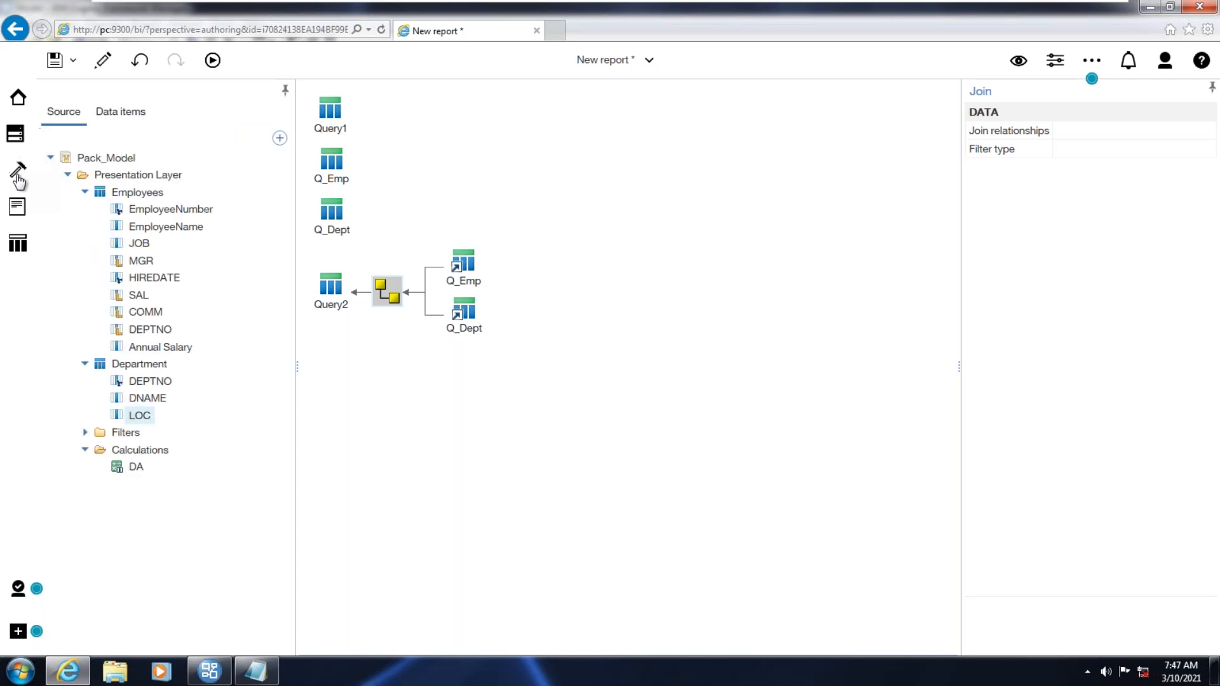
left_click(17, 175)
left_click_drag(89, 169, 419, 461)
scroll(1215, 502, "down", 1)
left_click(1167, 547)
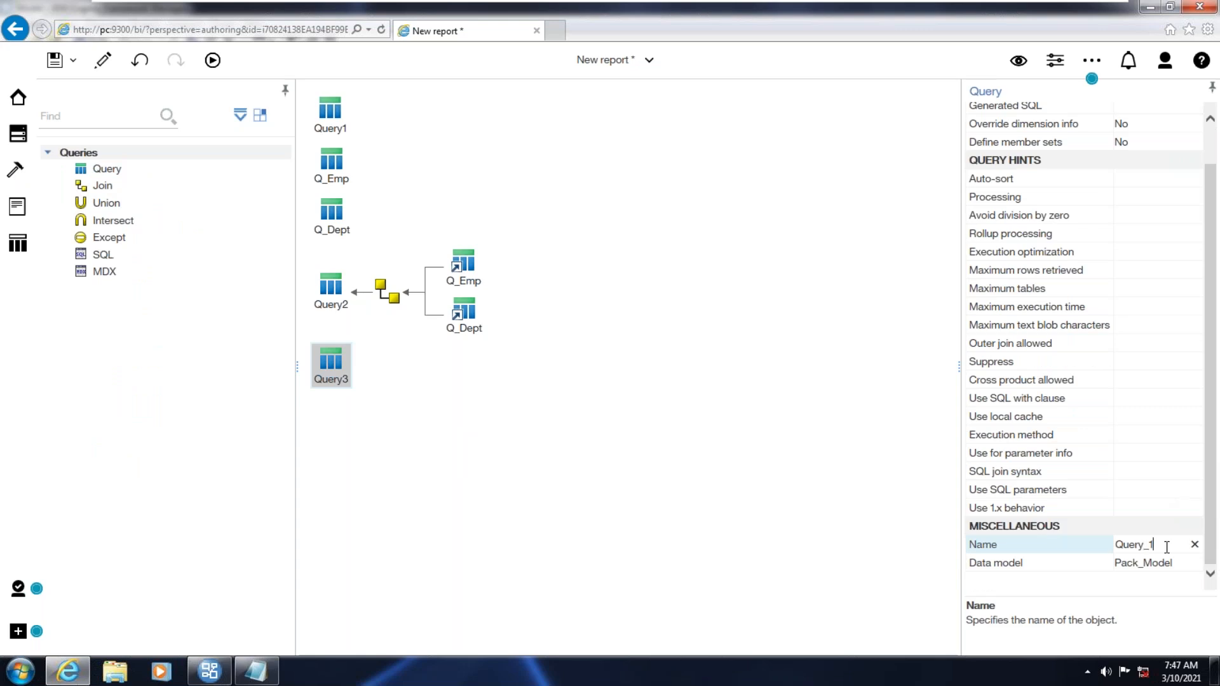
type("_10")
key("Return")
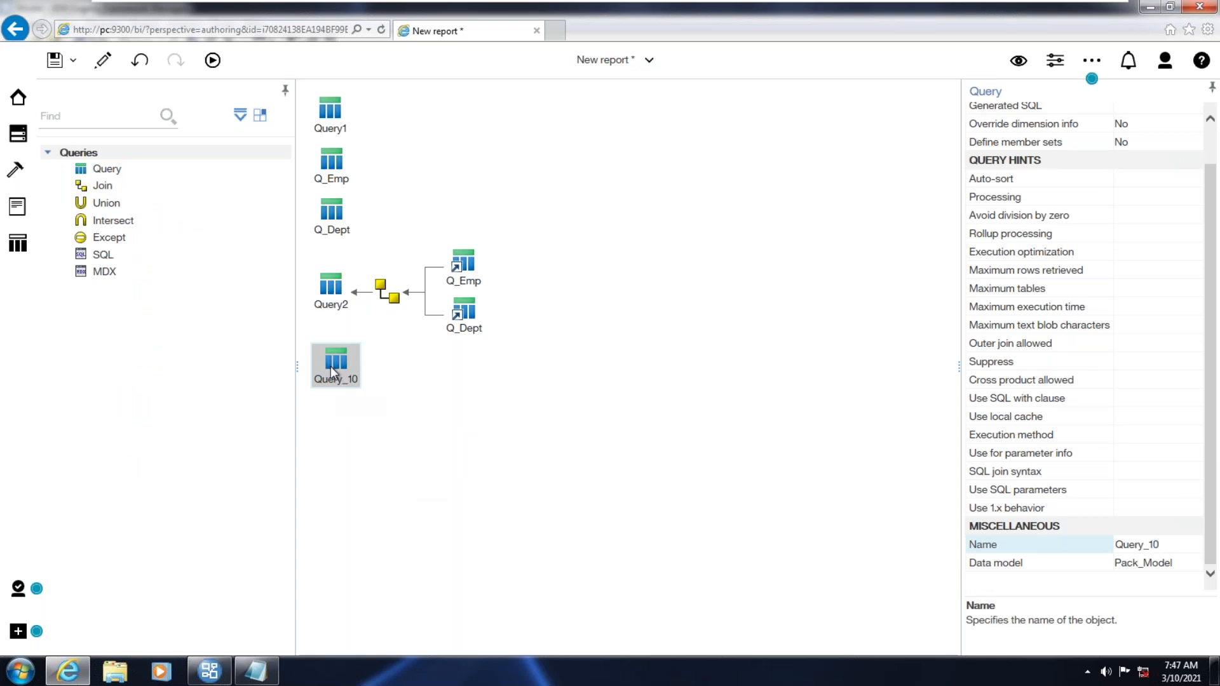
Add all query items of the Employees query subject to Query_10 as data items.
double_click(336, 364)
left_click(16, 140)
left_click_drag(137, 191, 470, 235)
Add a detail filter to Query_10 that compares the DEPTNO data item for equality.
left_click(17, 170)
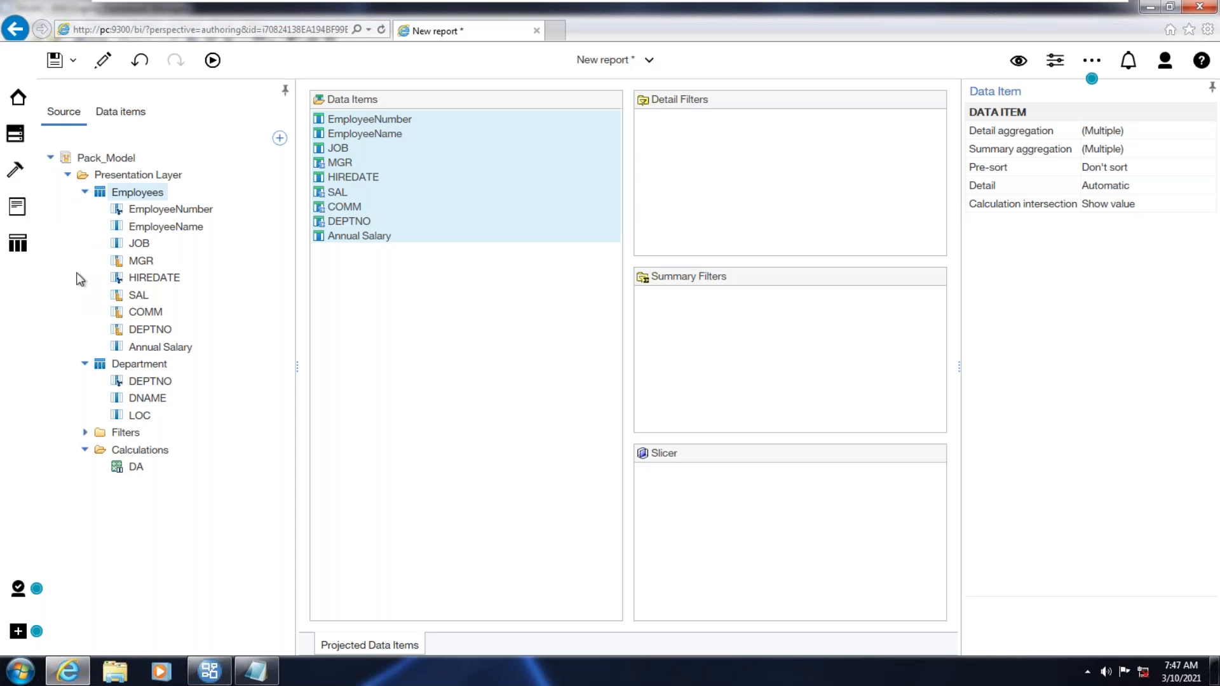
left_click_drag(95, 203, 699, 174)
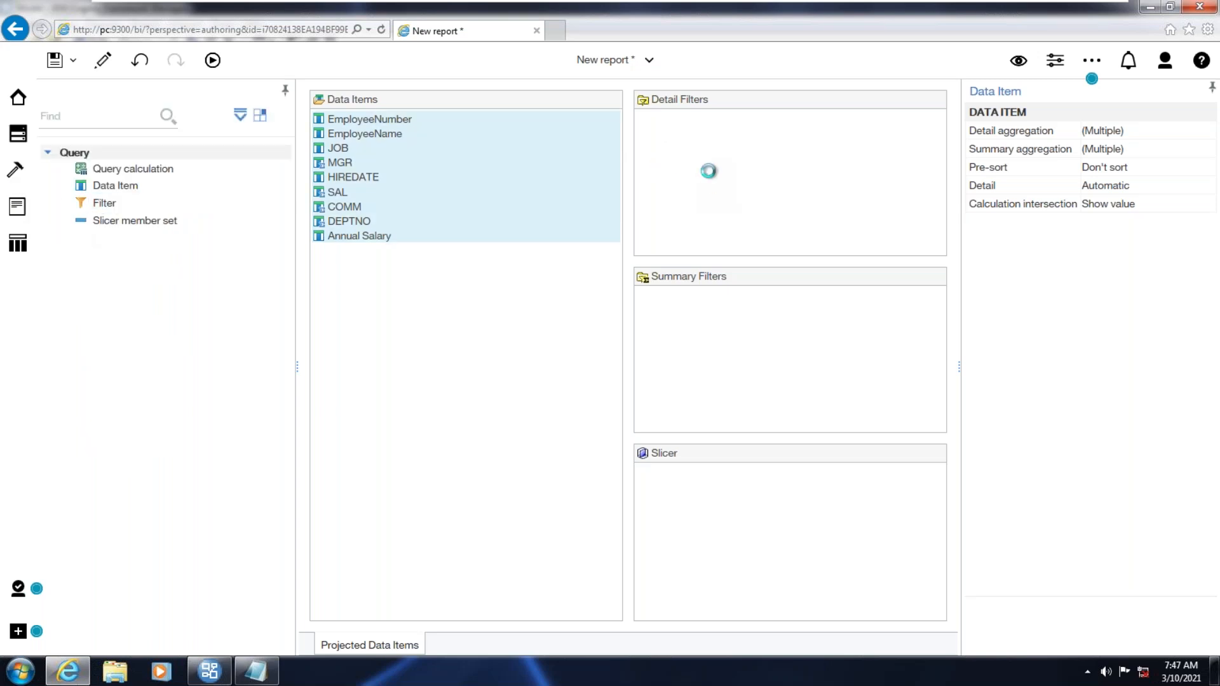
left_click(417, 480)
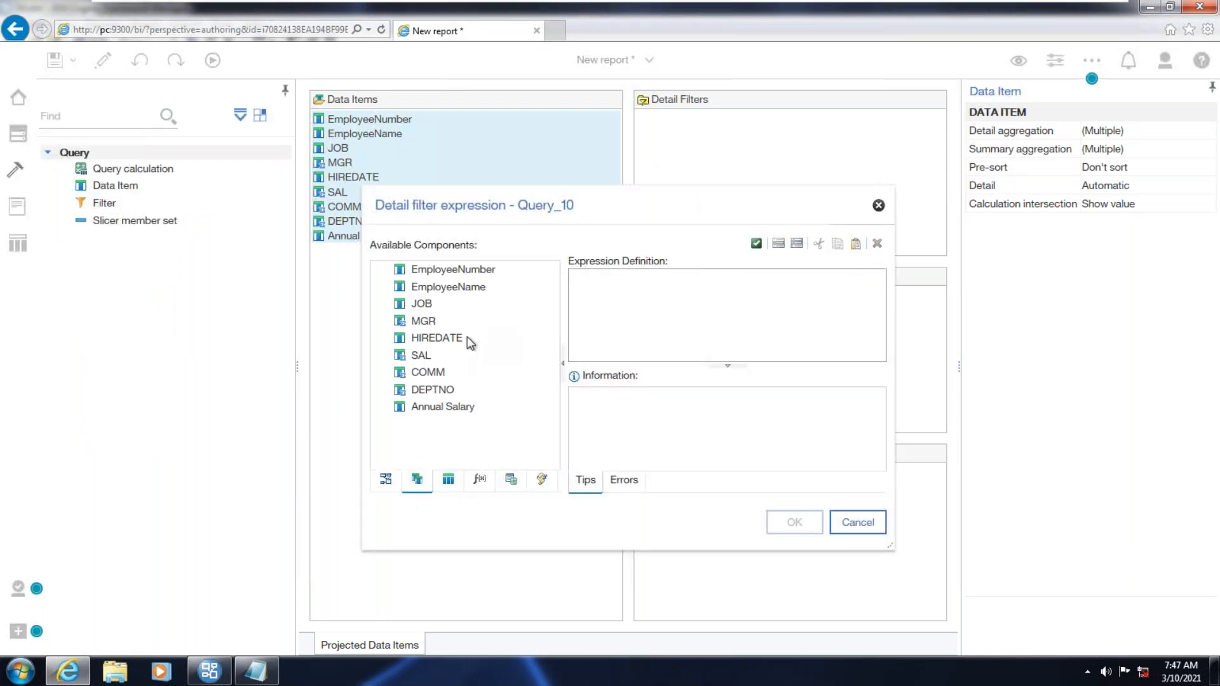
left_click_drag(430, 399, 663, 307)
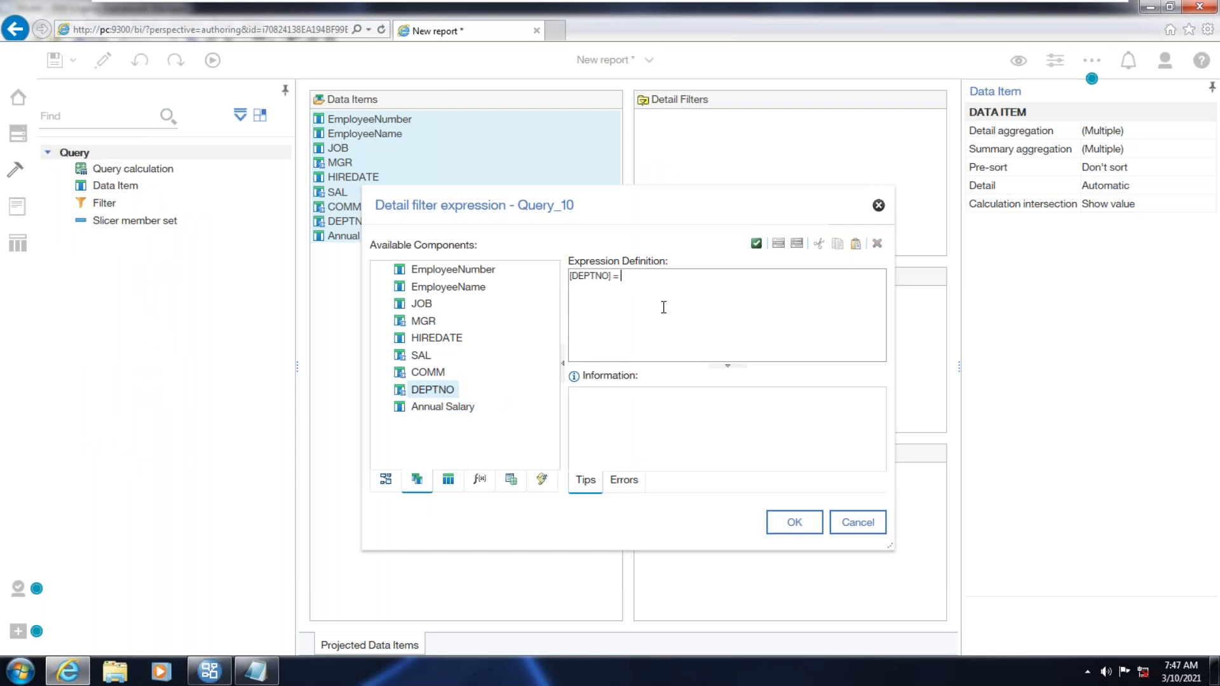
left_click(796, 523)
Return to the report's queries and add another standalone query named Query_20.
left_click(15, 245)
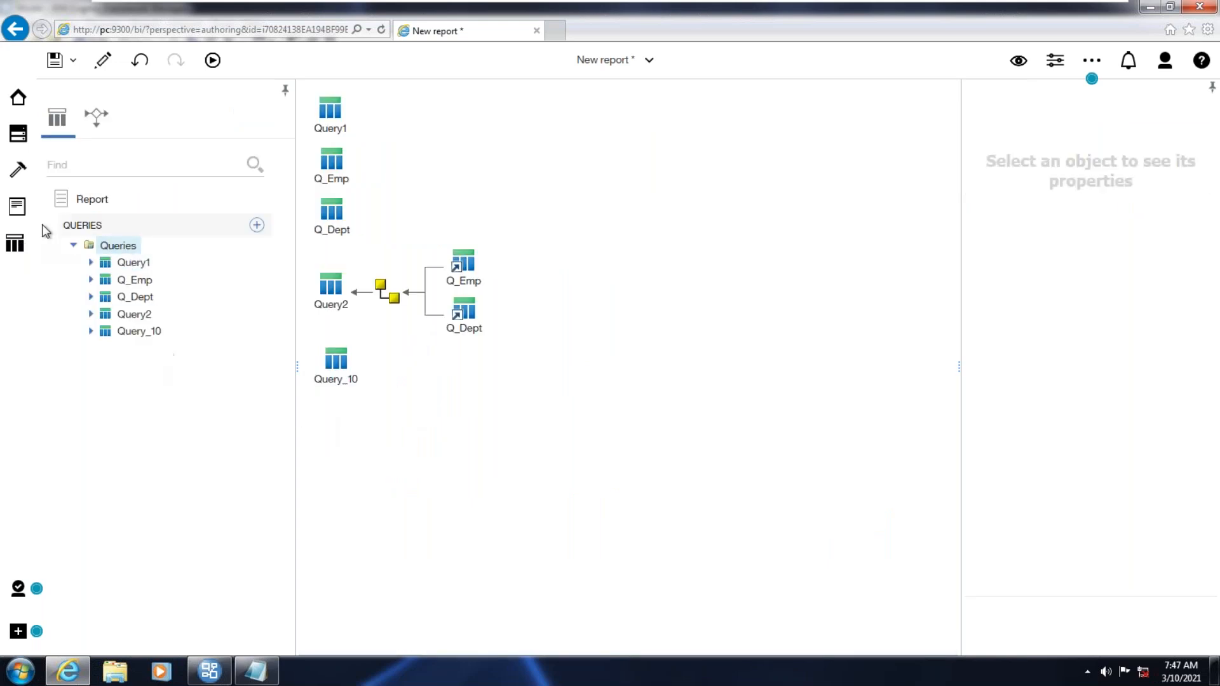
left_click(18, 135)
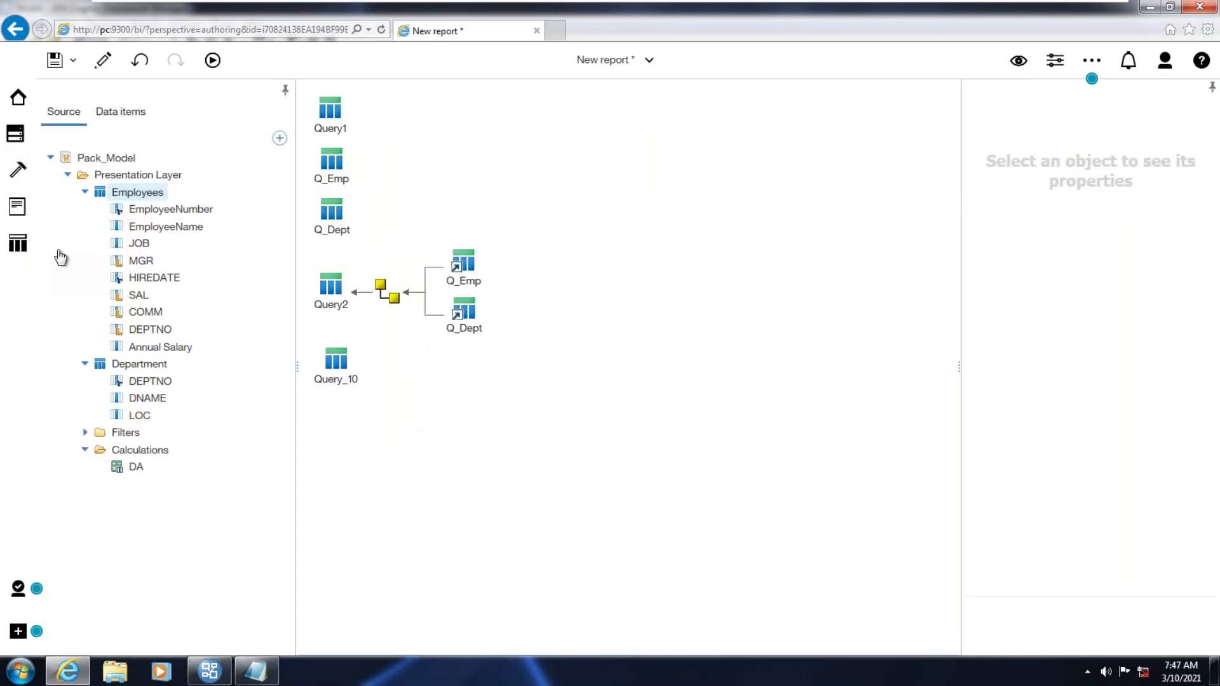
left_click(17, 173)
left_click_drag(91, 173, 384, 422)
scroll(1144, 573, "down", 2)
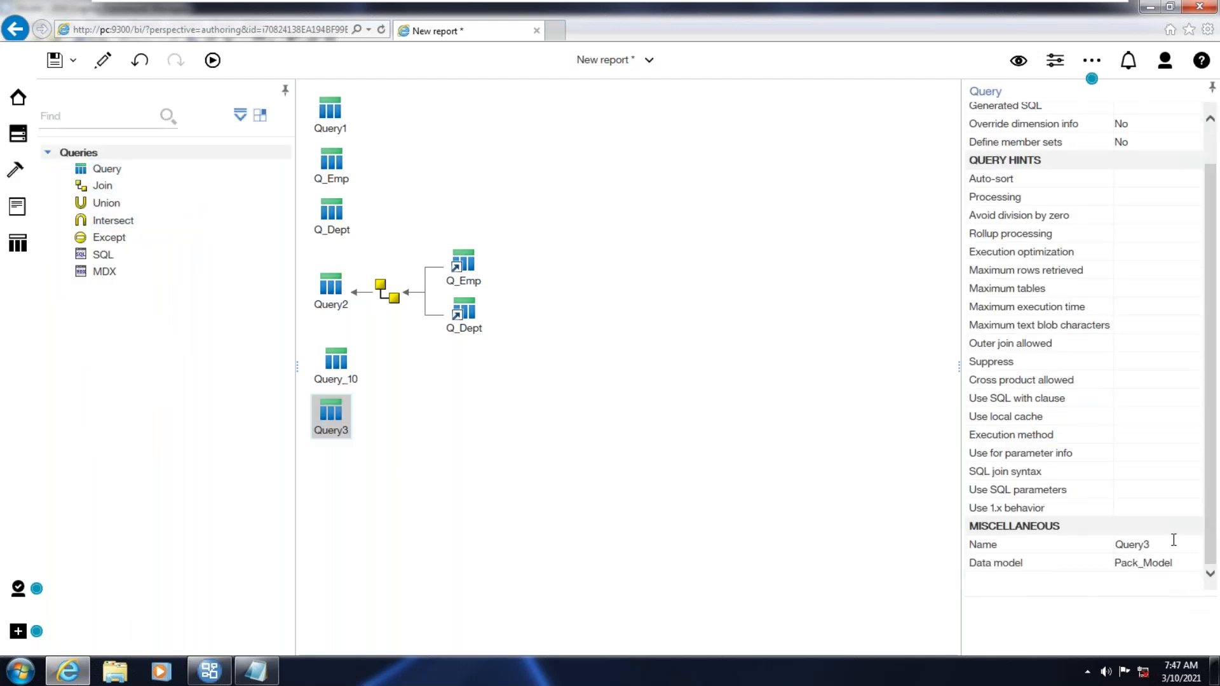
left_click(1173, 542)
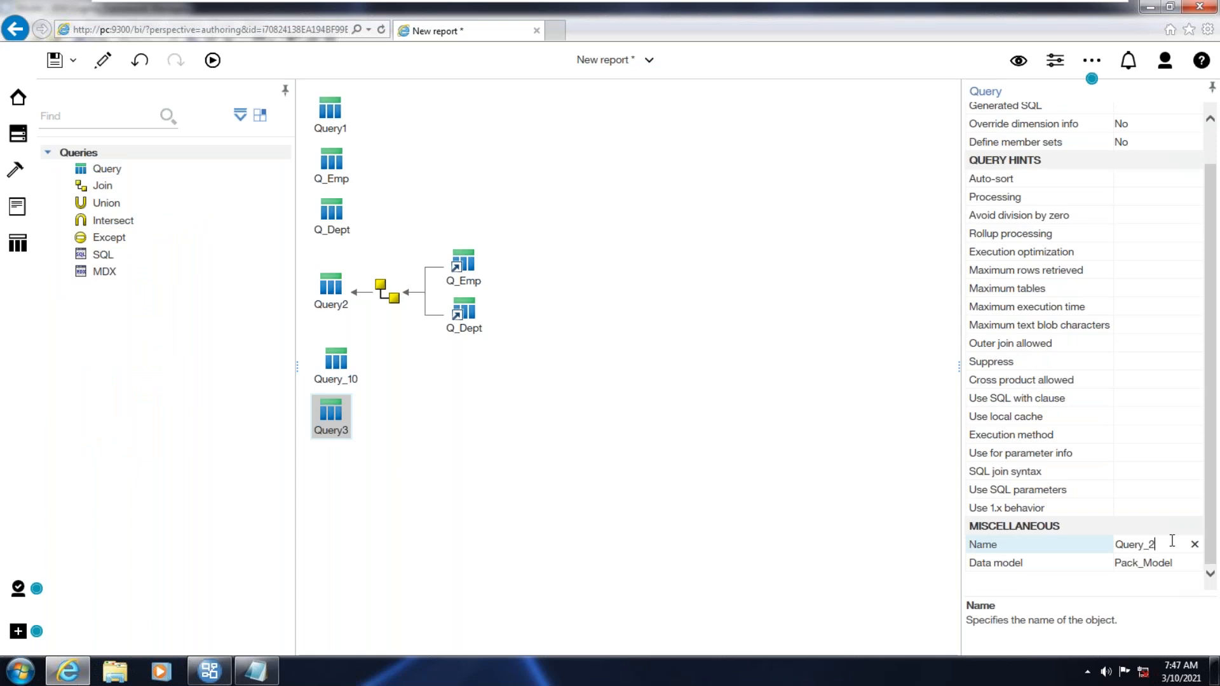
key("Return")
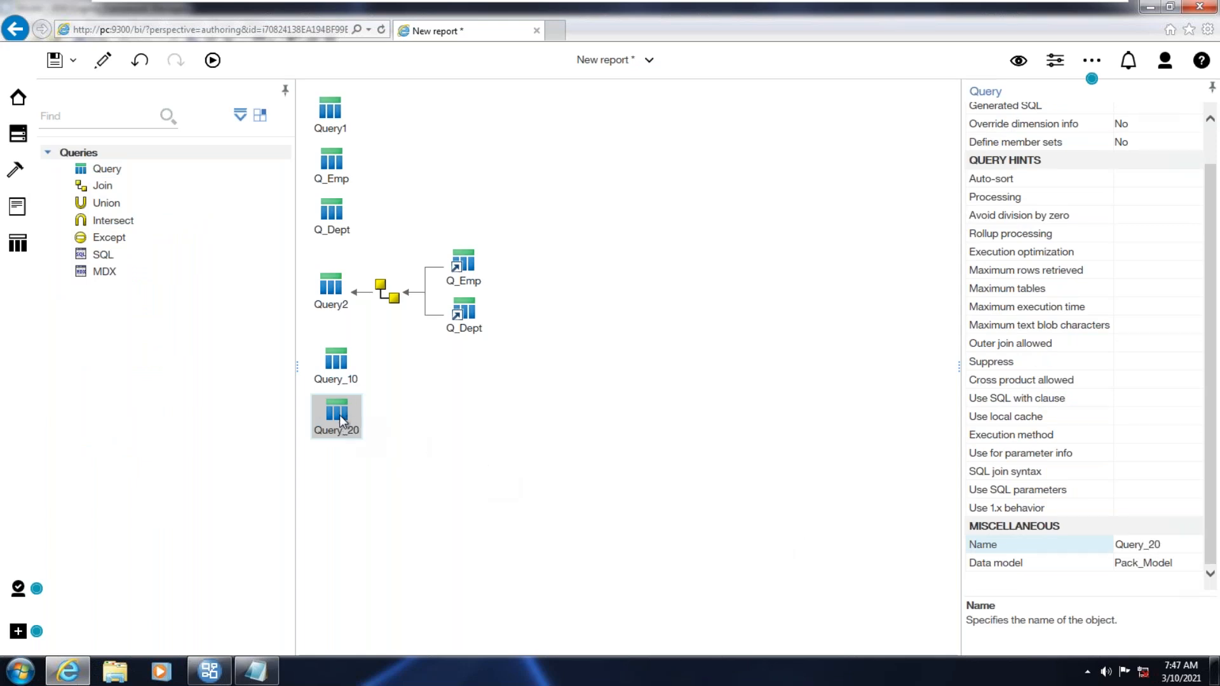
Add all Employees query items to Query_20 and give it the detail filter [DEPTNO] = 20.
left_click(17, 134)
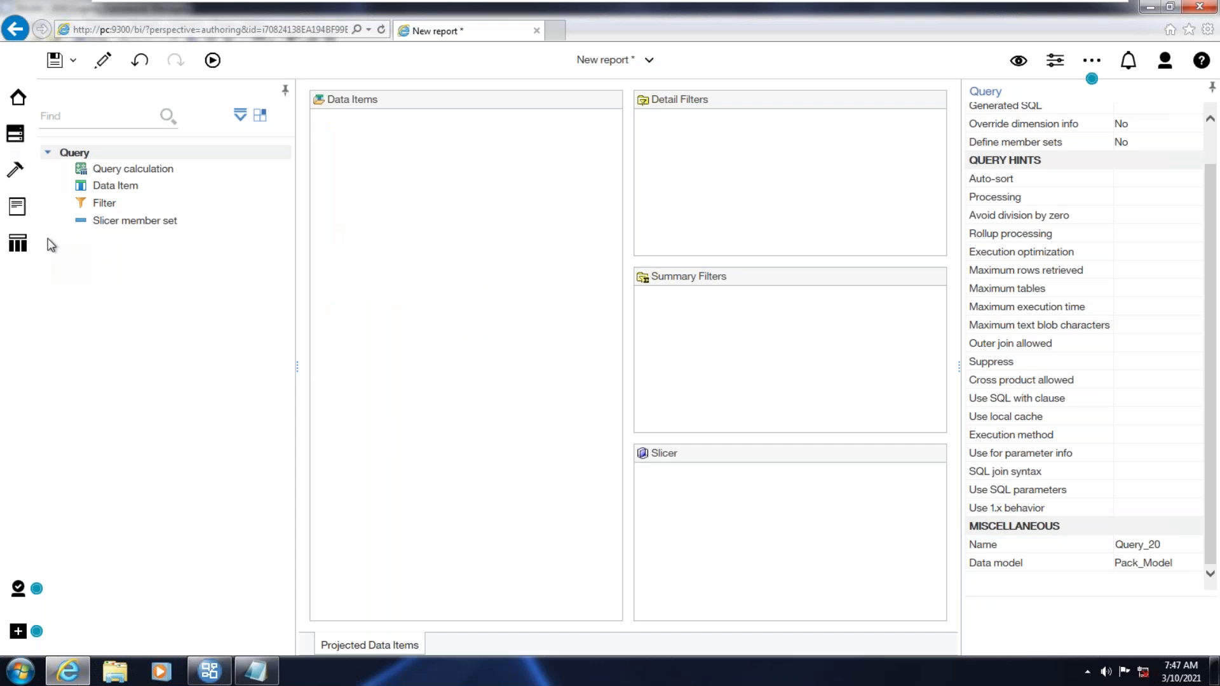
left_click_drag(128, 195, 441, 249)
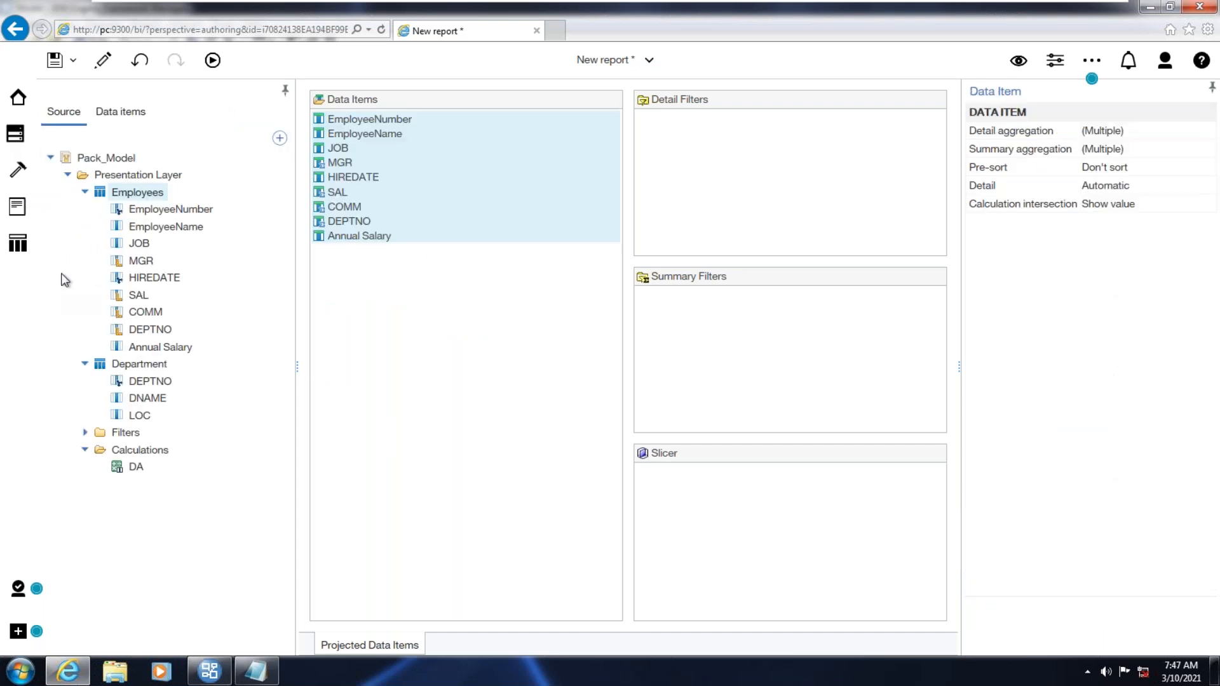
left_click(23, 252)
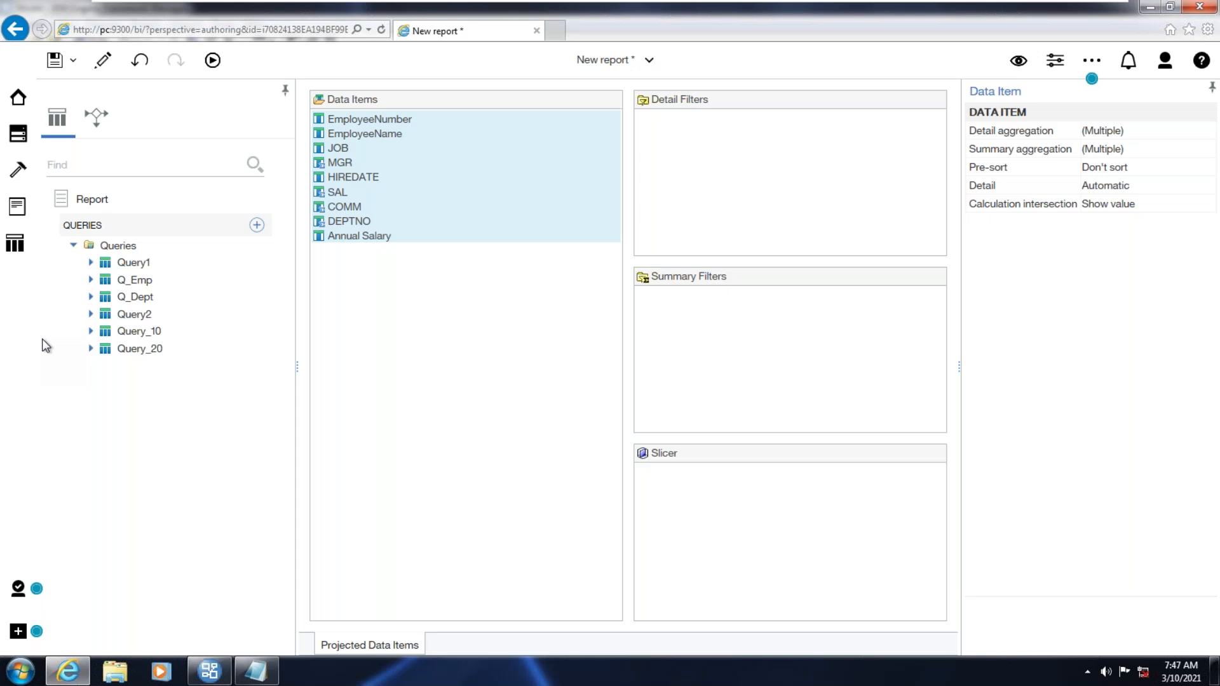
left_click(17, 170)
left_click_drag(102, 203, 735, 158)
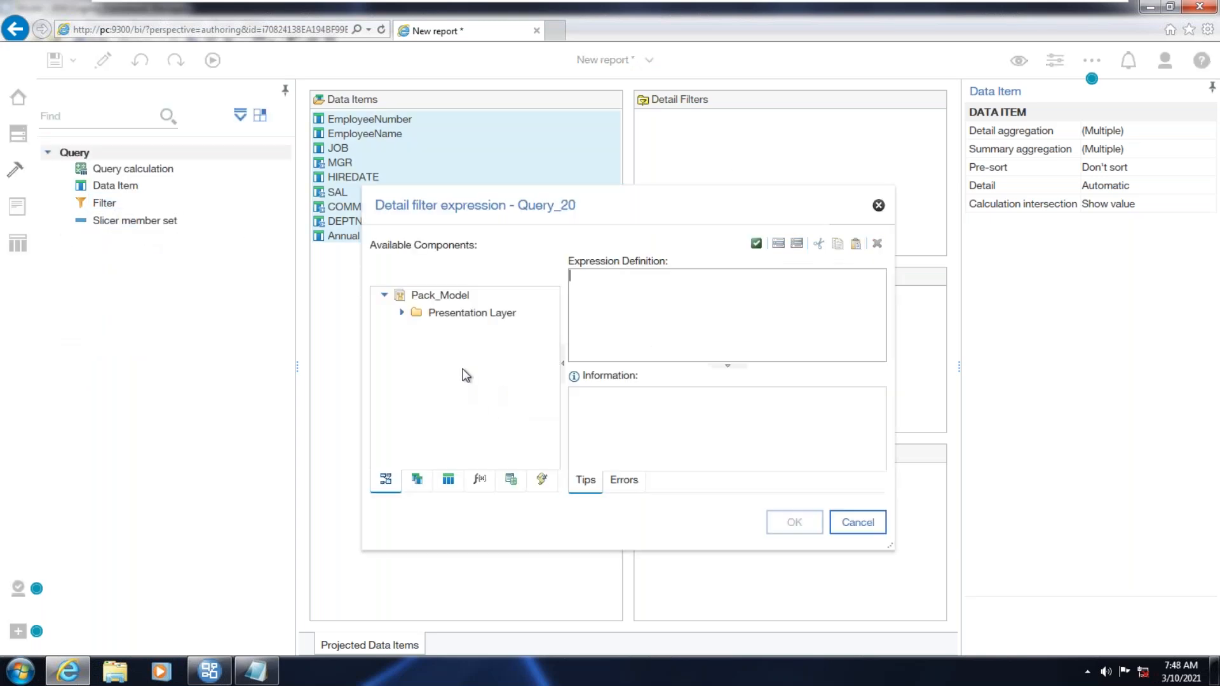
left_click(417, 480)
left_click_drag(425, 387, 680, 312)
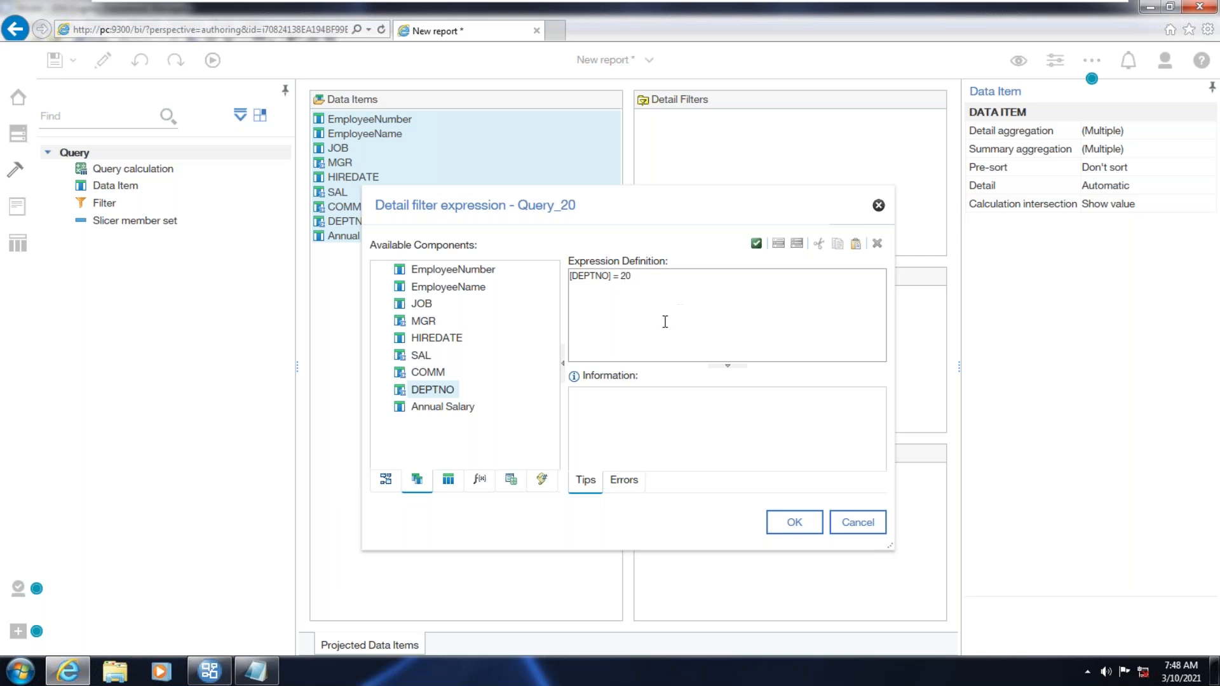
left_click(794, 522)
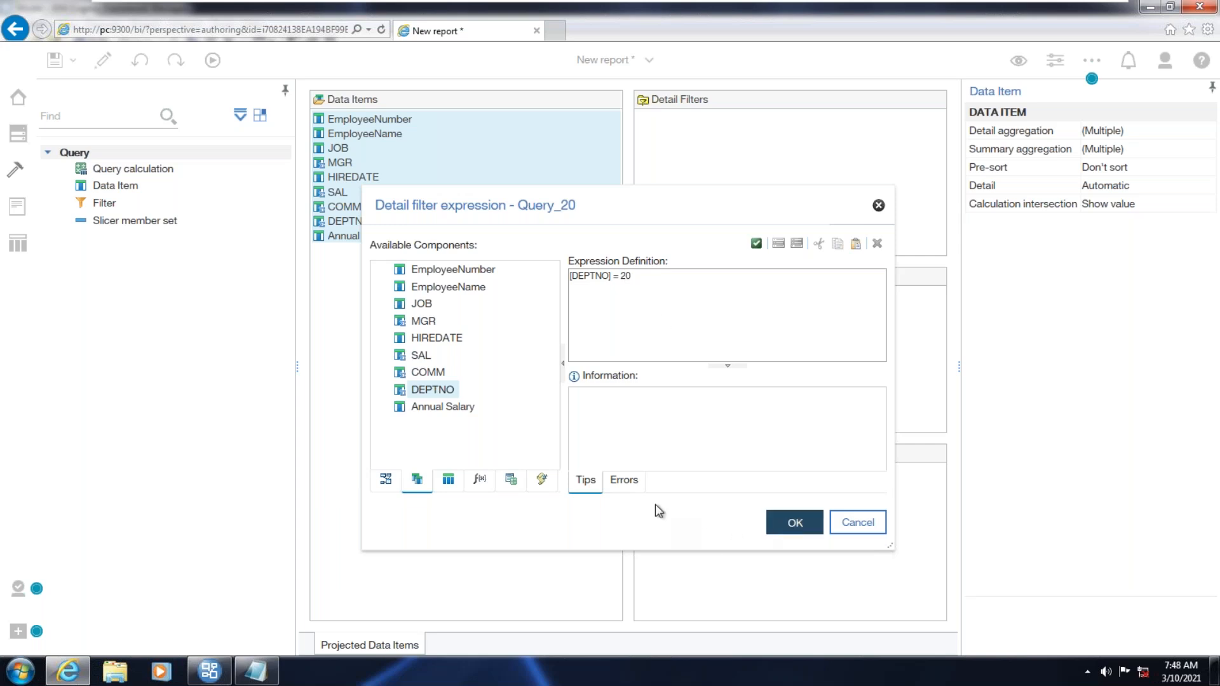
Return to the report's queries and add a Union operation that combines Query_10 and Query_20.
left_click(14, 244)
left_click(118, 246)
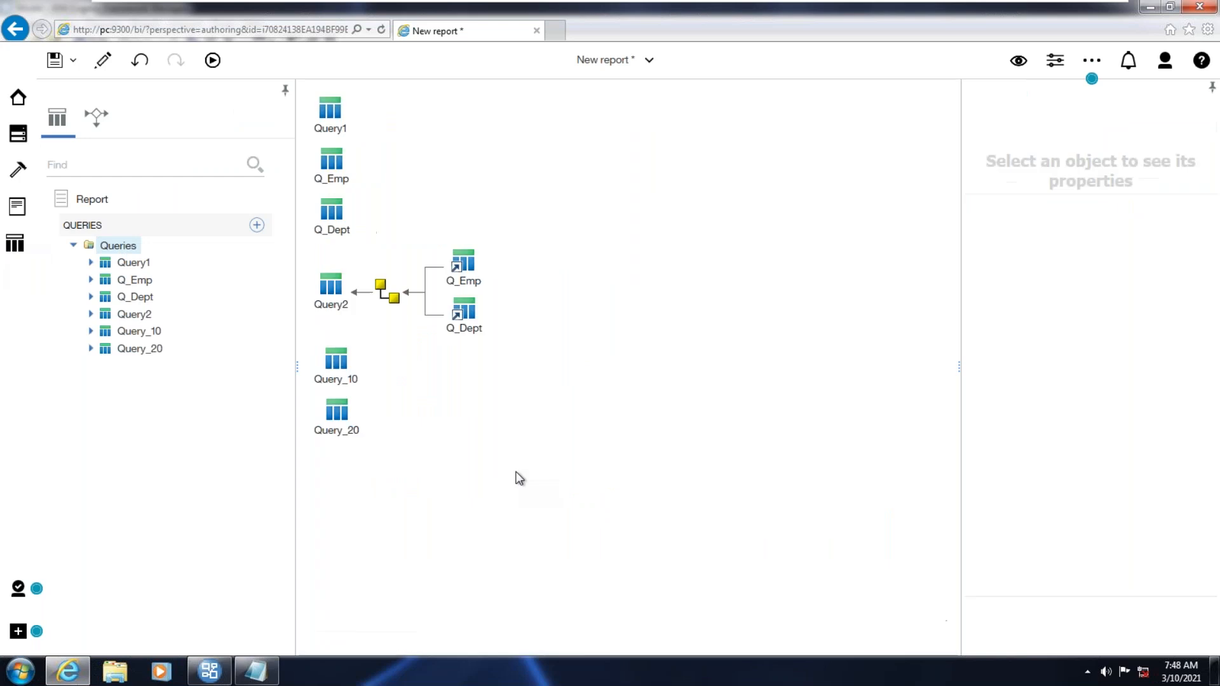
left_click(18, 169)
left_click_drag(104, 202, 323, 463)
left_click_drag(339, 377, 448, 509)
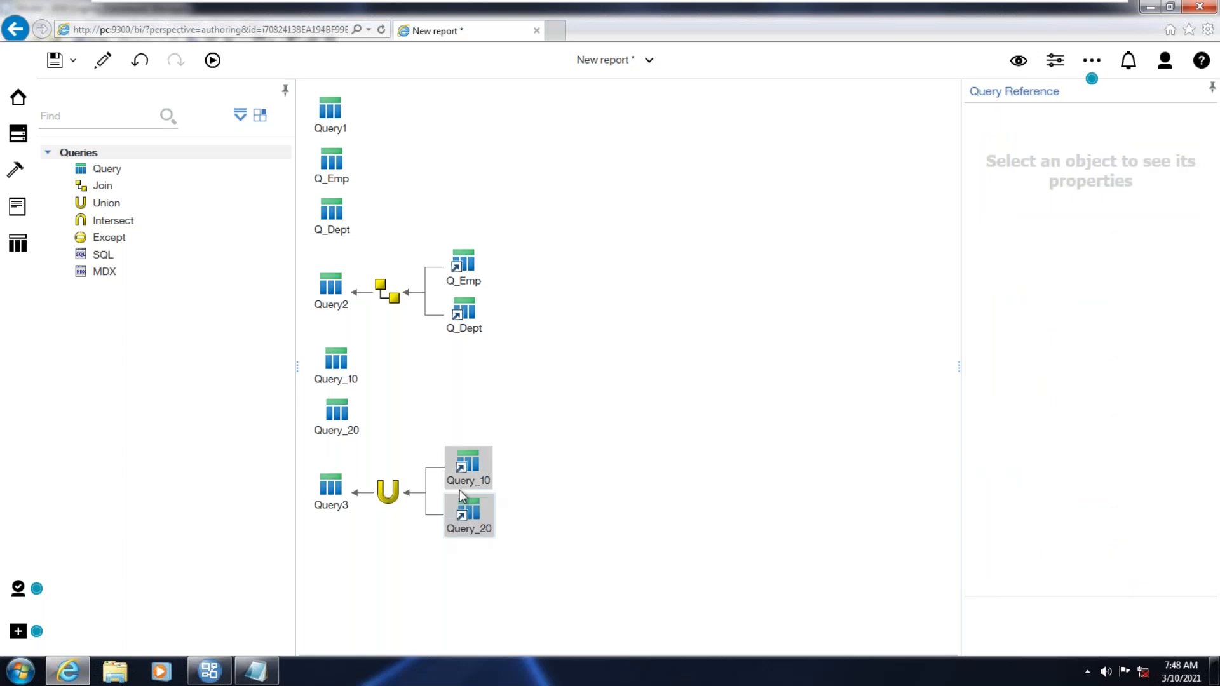
Add all projected items of the union to its result query, Query3, as data items.
left_click(332, 490)
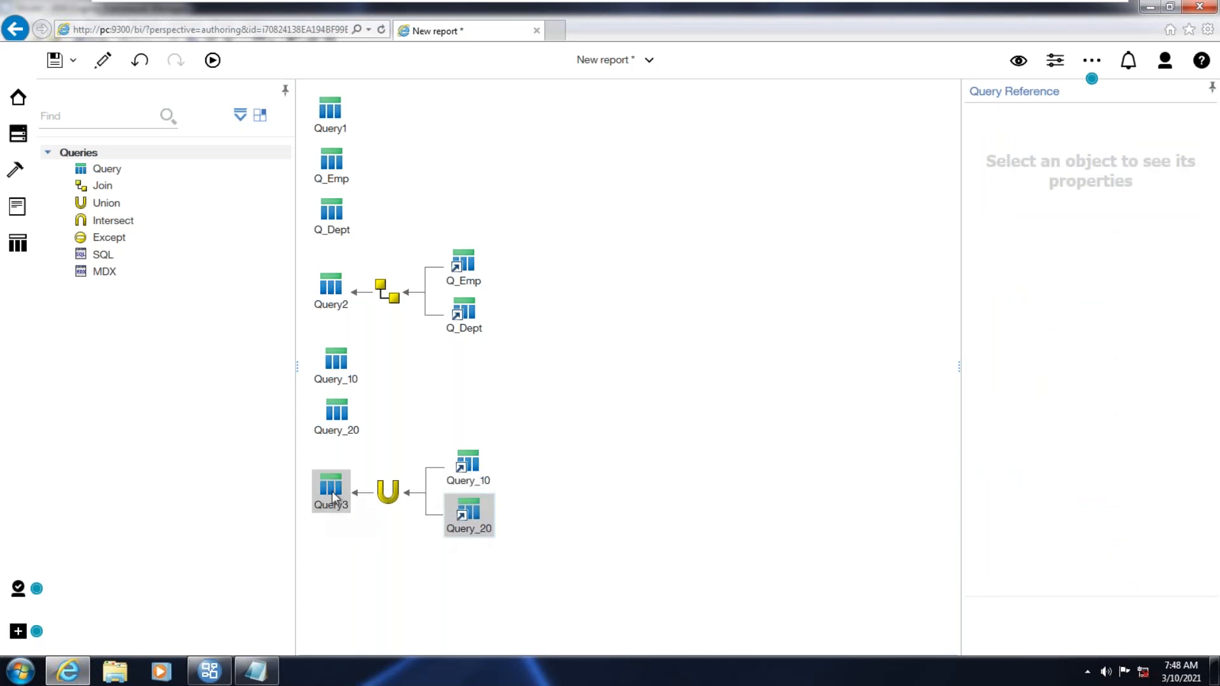
double_click(332, 491)
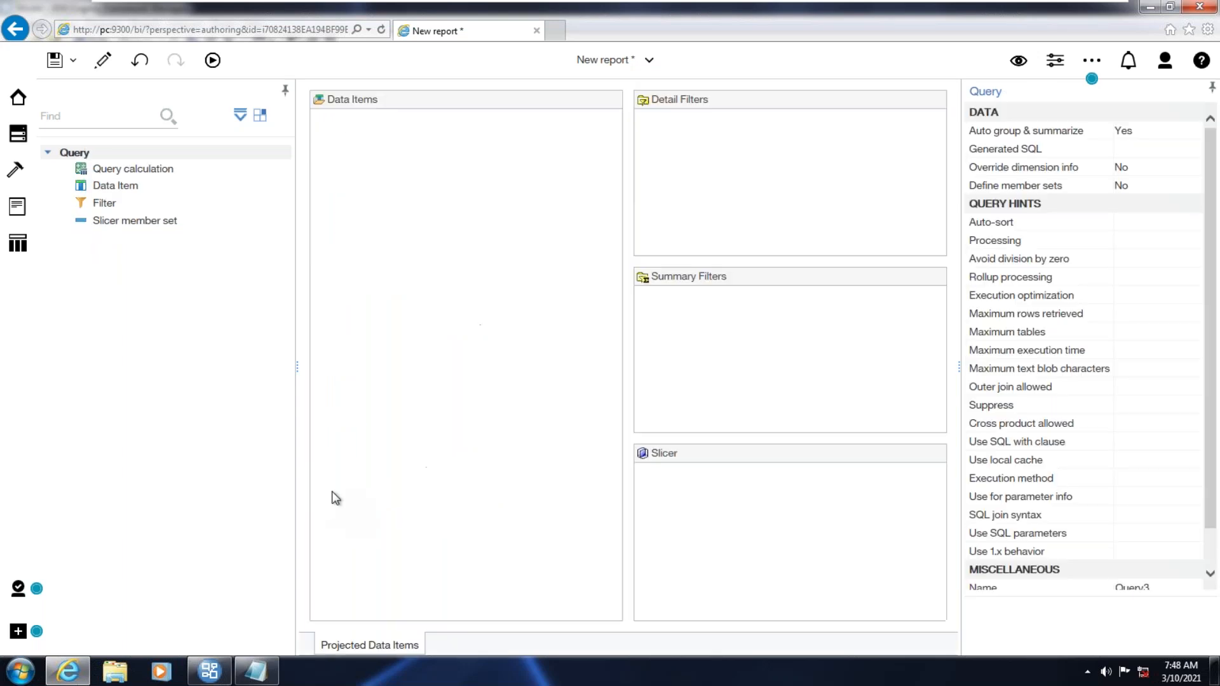
left_click(15, 135)
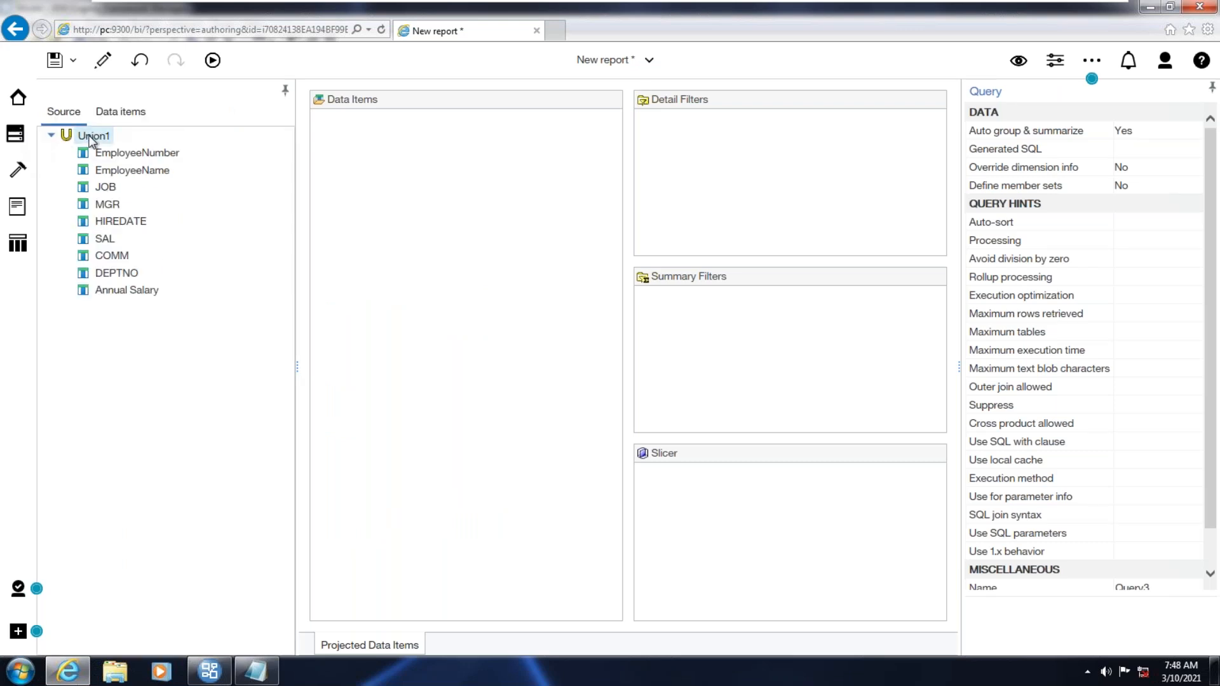
left_click_drag(93, 137, 372, 148)
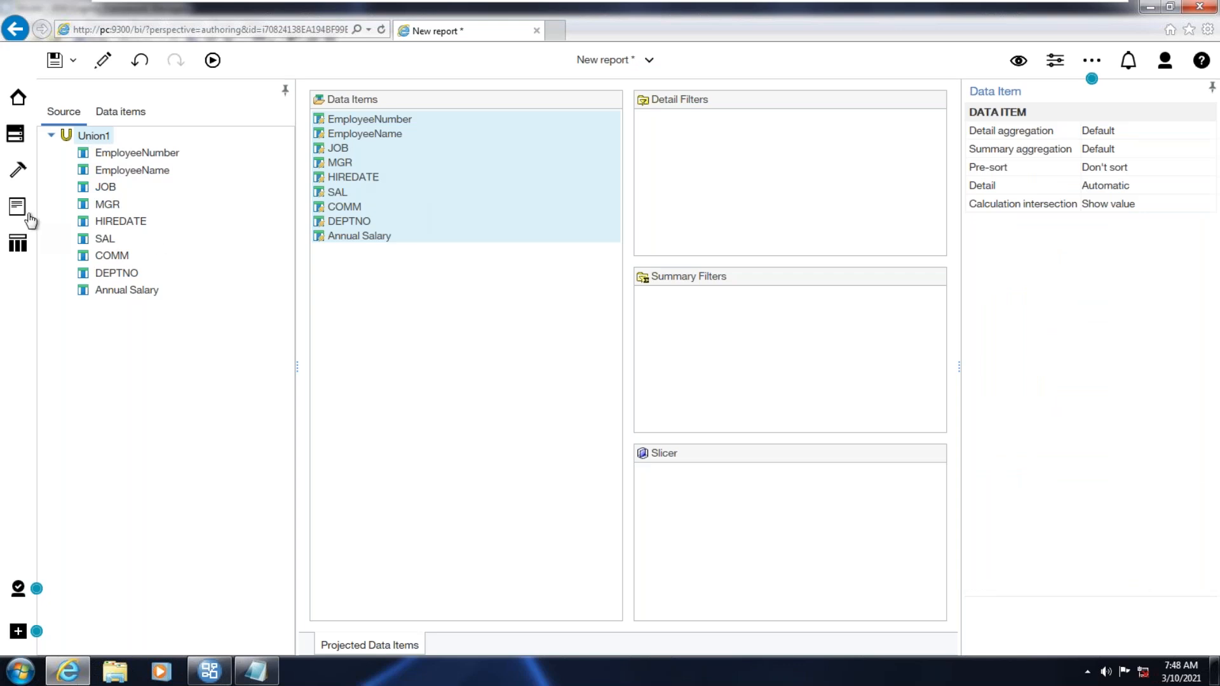
Return to the report's queries and add an Intersect operation that takes Query_10 and Query_20 as inputs.
left_click(19, 246)
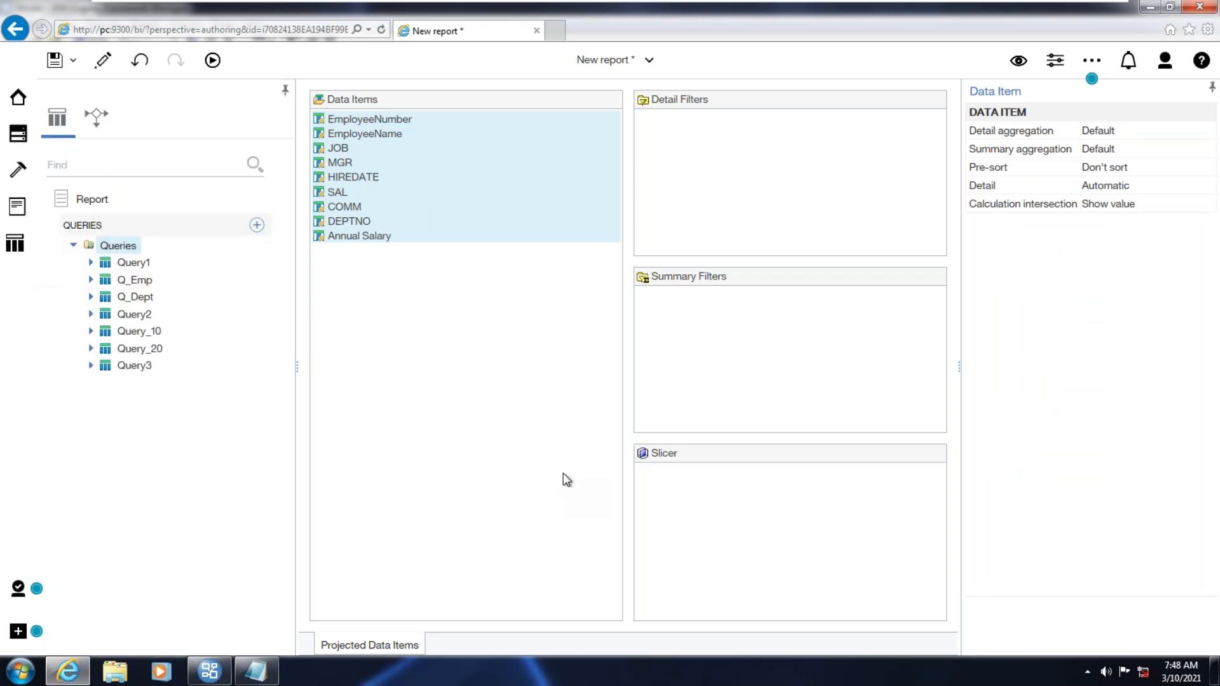
left_click(18, 172)
left_click_drag(120, 240, 375, 578)
left_click_drag(336, 372, 456, 558)
left_click_drag(337, 413, 464, 607)
Add all projected items of the intersect to its result query, Query4, as data items.
double_click(334, 589)
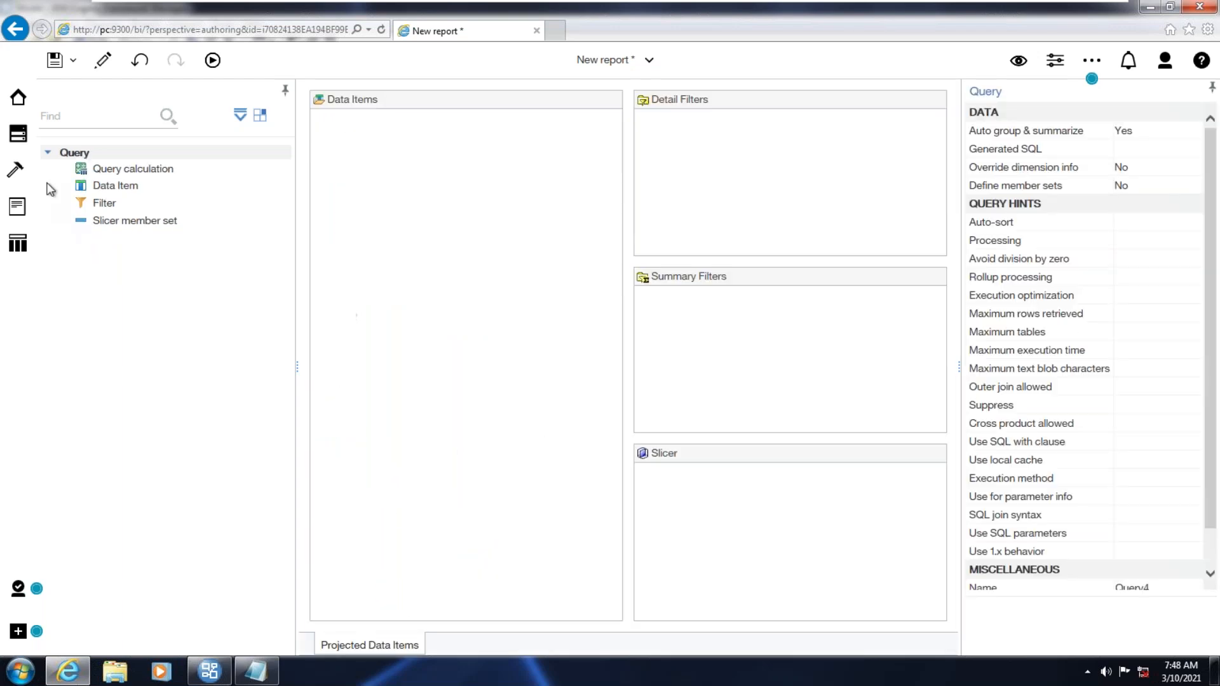
left_click(17, 134)
left_click_drag(105, 140, 395, 240)
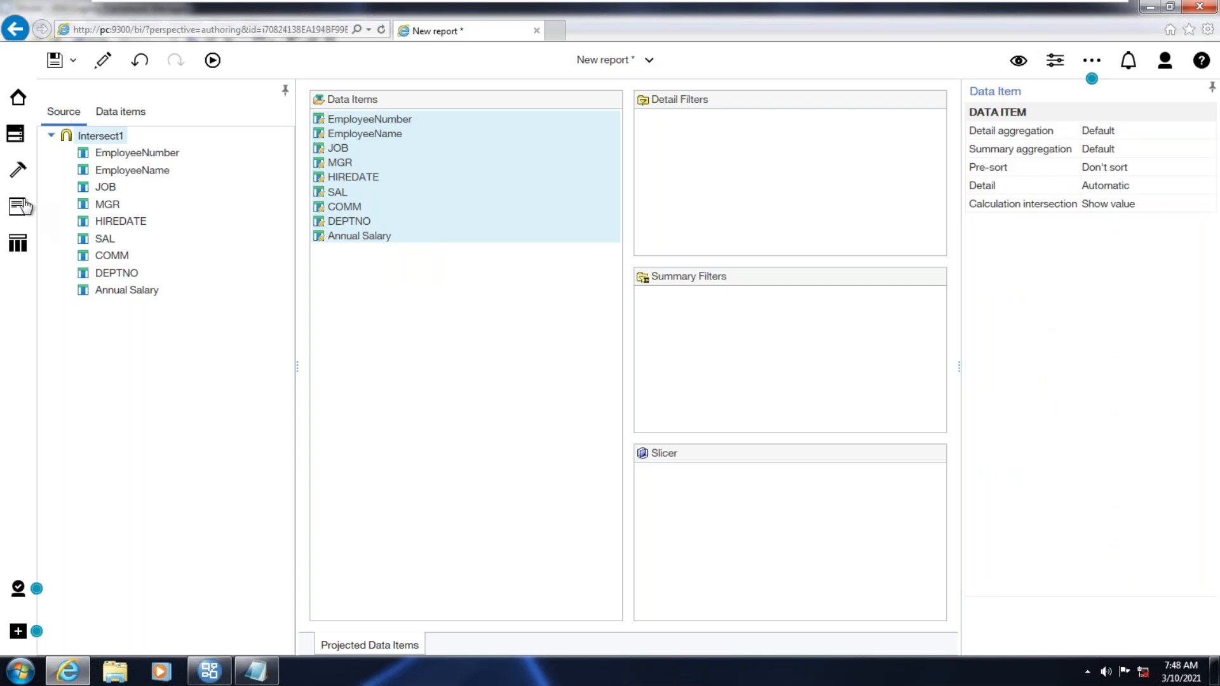
Return to the report's queries and set the union operation's Duplicates property to Preserve.
left_click(17, 243)
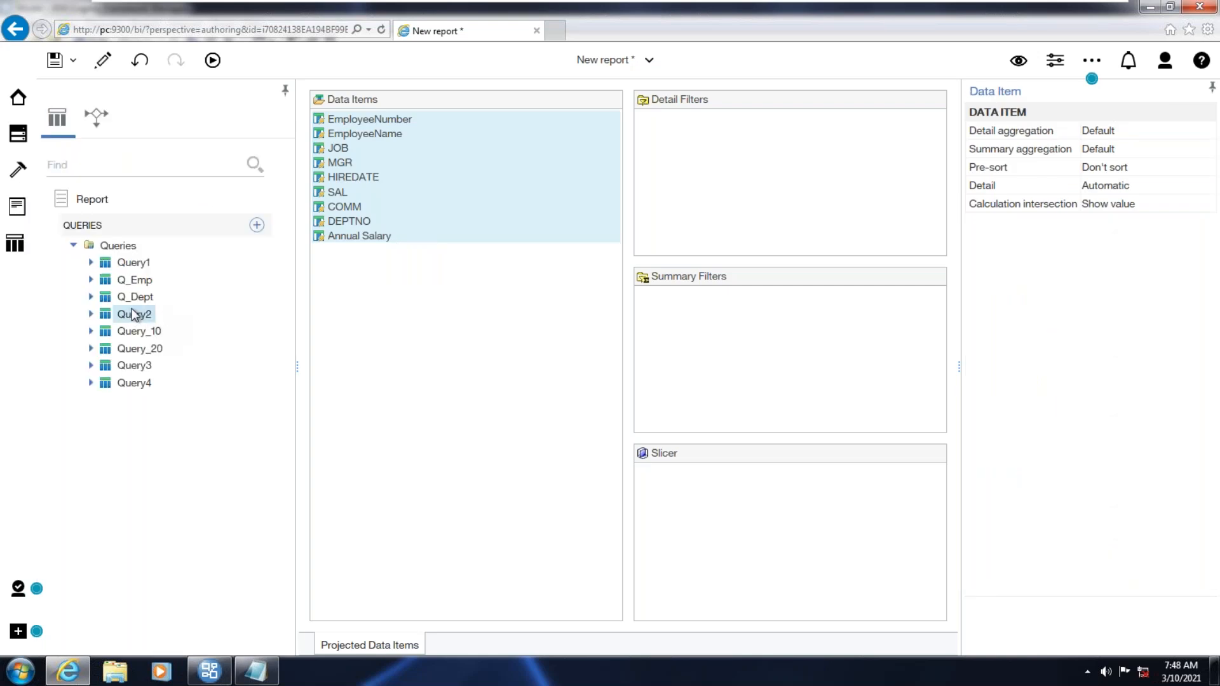
left_click(119, 246)
left_click(392, 499)
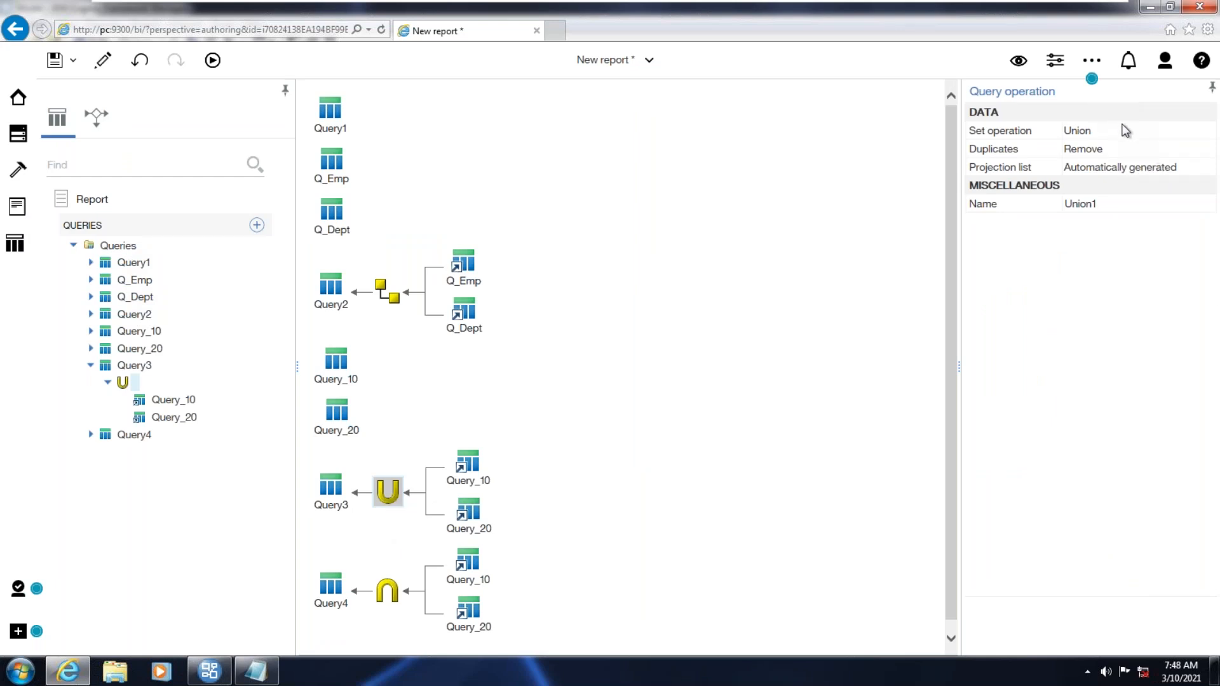
left_click(1142, 153)
left_click(1206, 149)
left_click(1112, 170)
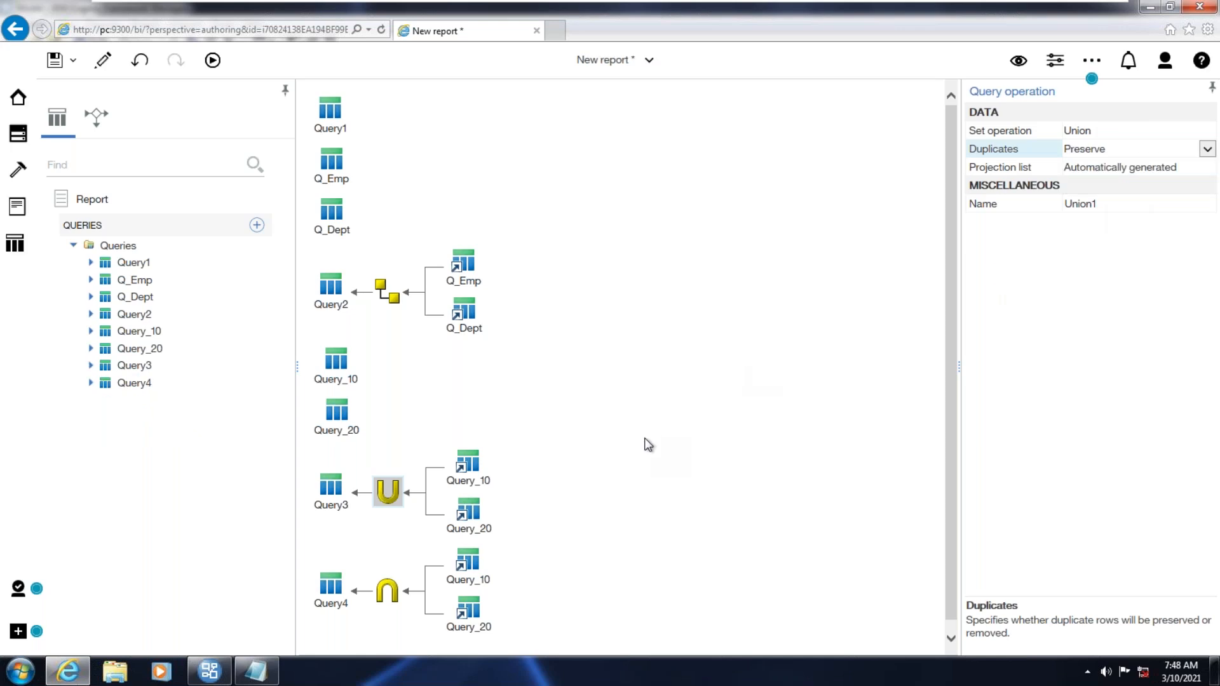
Add an Except operation below the intersect, with Query_10 as its first input and Query_20 as its second.
scroll(649, 445, "down", 1)
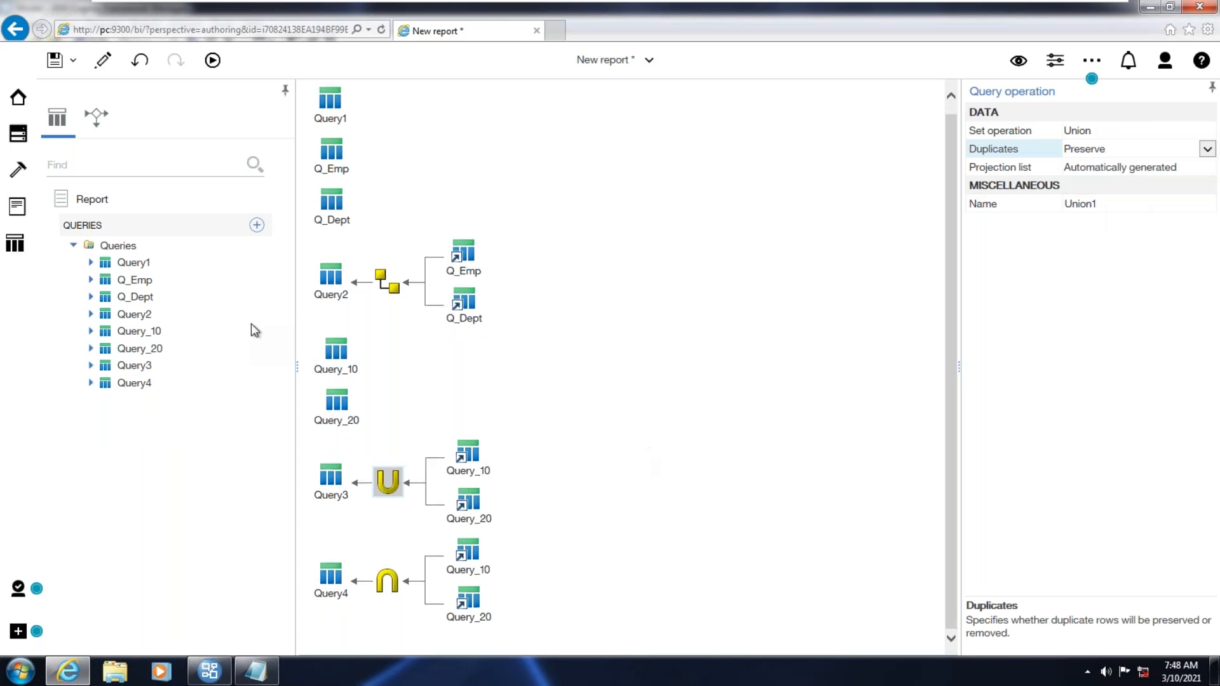
left_click(17, 170)
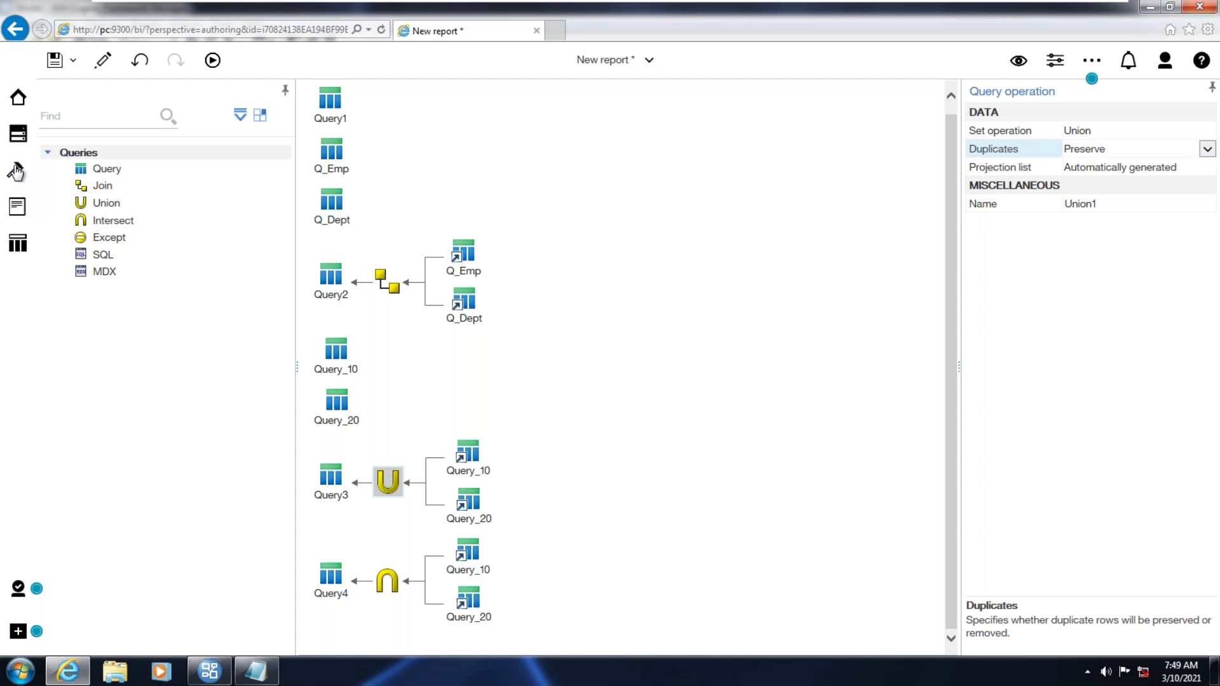
left_click_drag(105, 239, 599, 533)
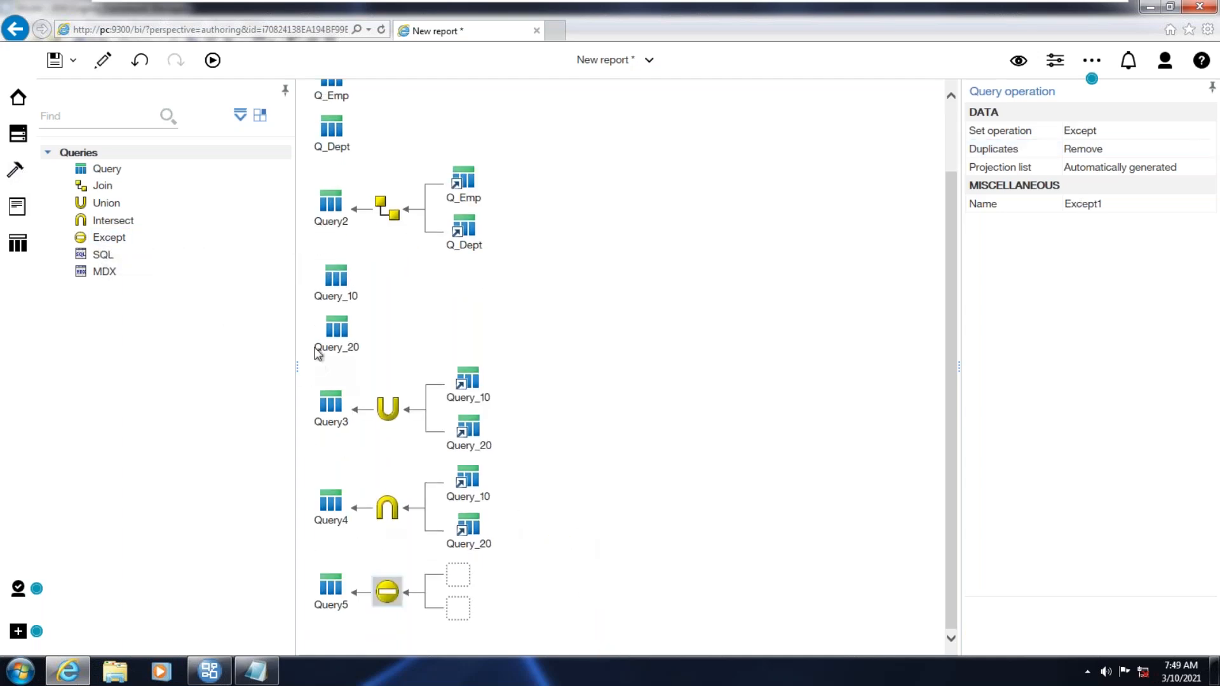
left_click(336, 289)
left_click_drag(335, 291, 458, 575)
left_click(338, 347)
left_click_drag(337, 331, 449, 616)
Add all projected items of the except operation to its result query, Query5, as data items.
double_click(331, 600)
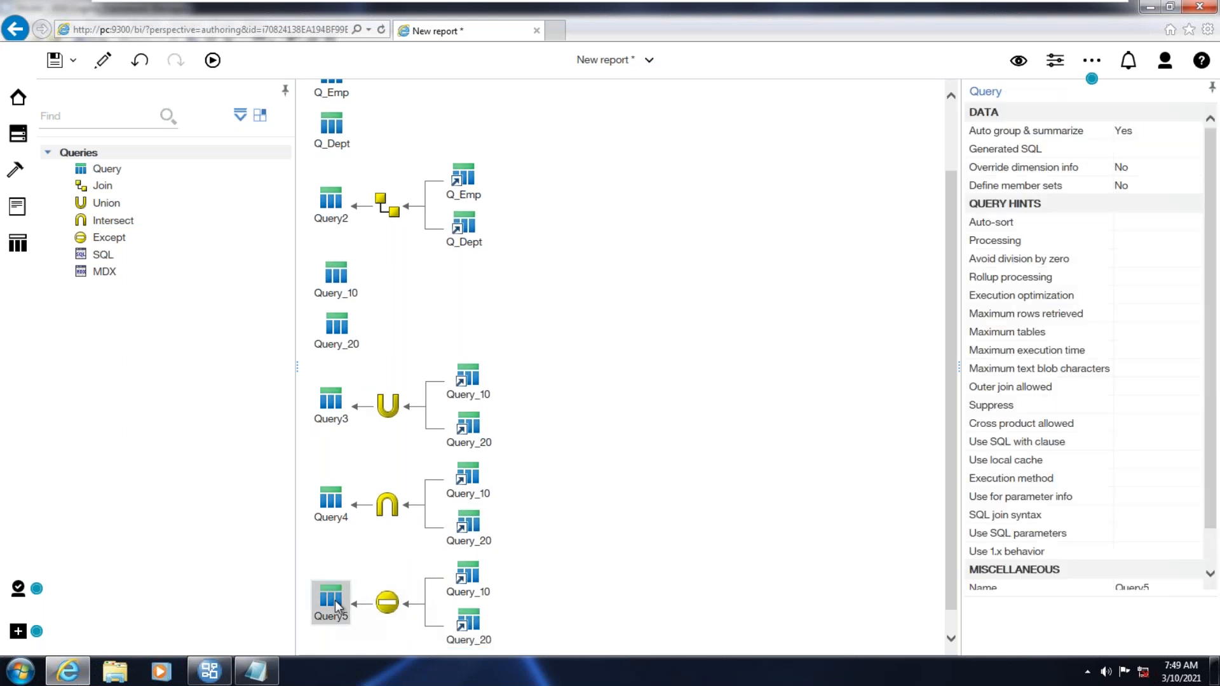
left_click(18, 133)
left_click_drag(97, 136, 347, 225)
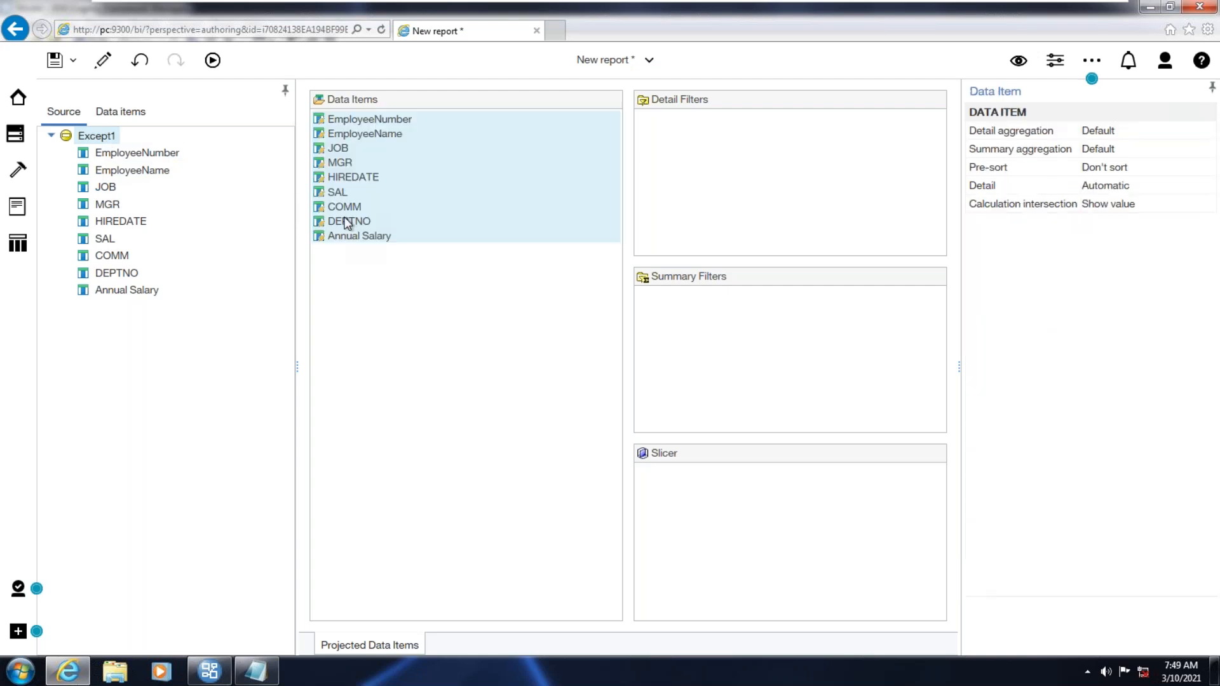
left_click(17, 244)
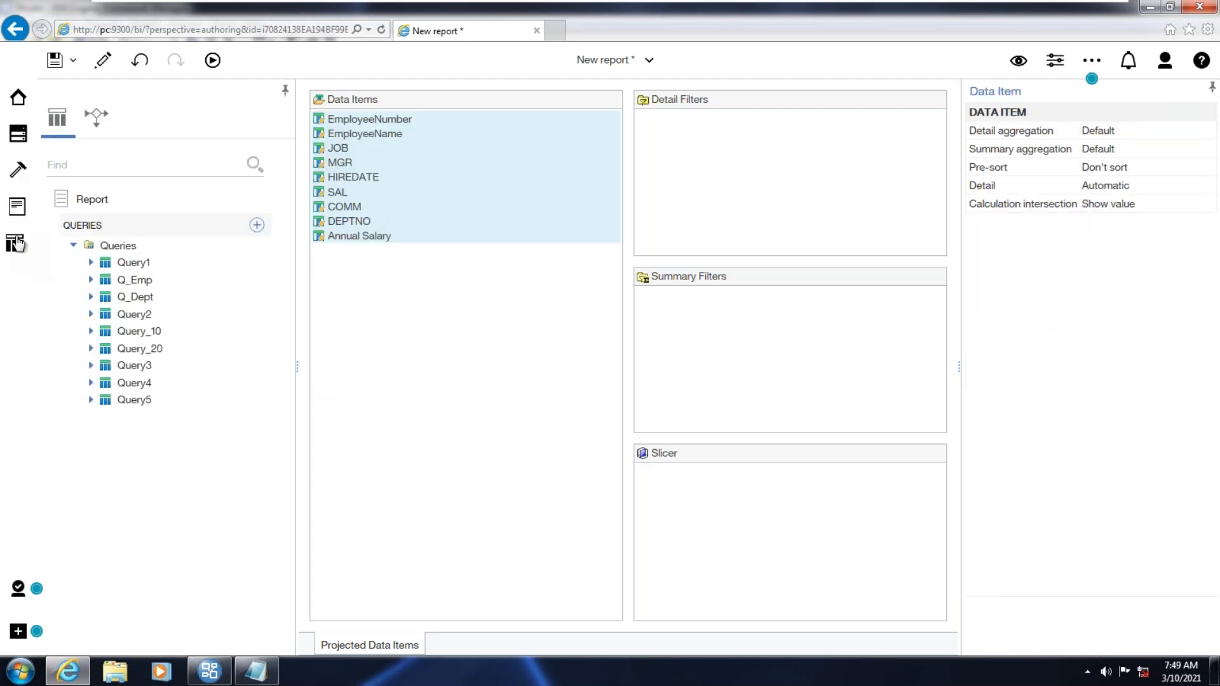
scroll(532, 419, "down", 3)
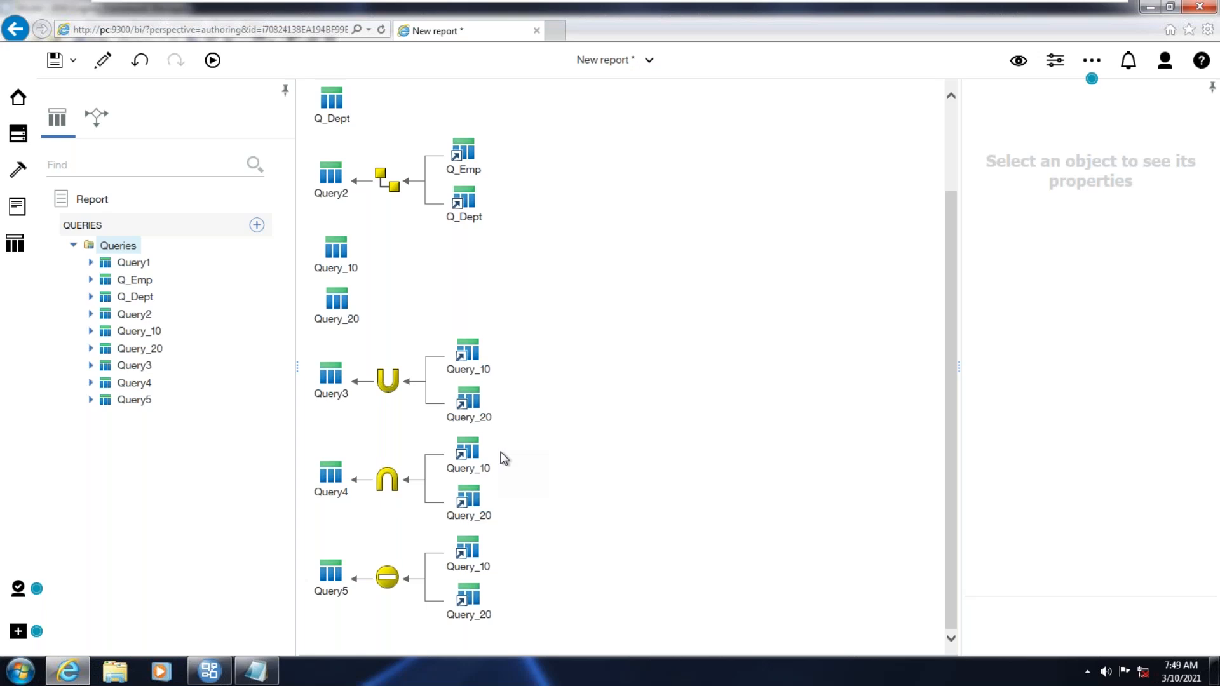
left_click(18, 170)
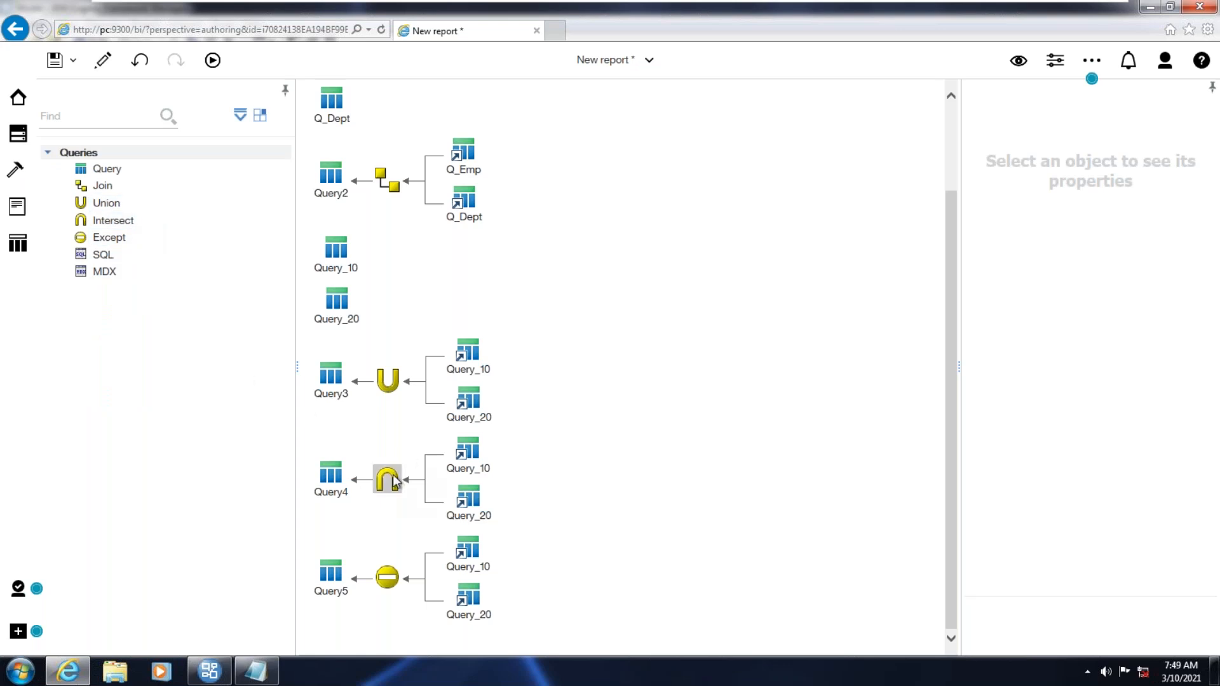
left_click(228, 671)
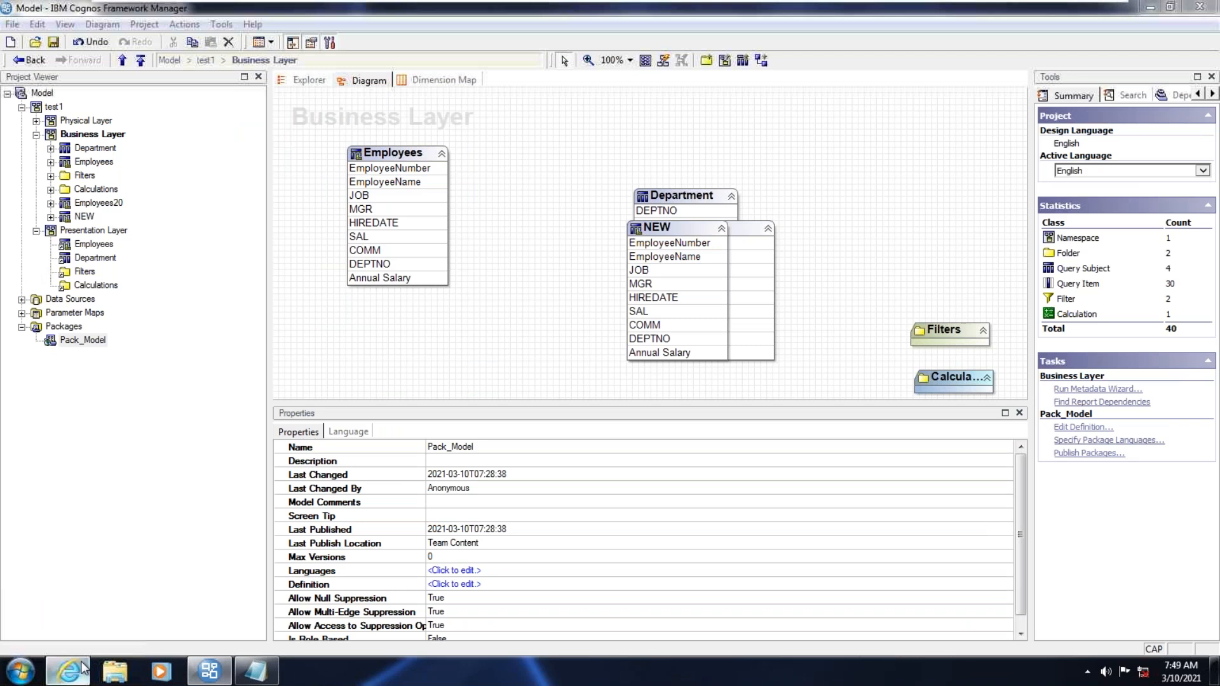
left_click(81, 678)
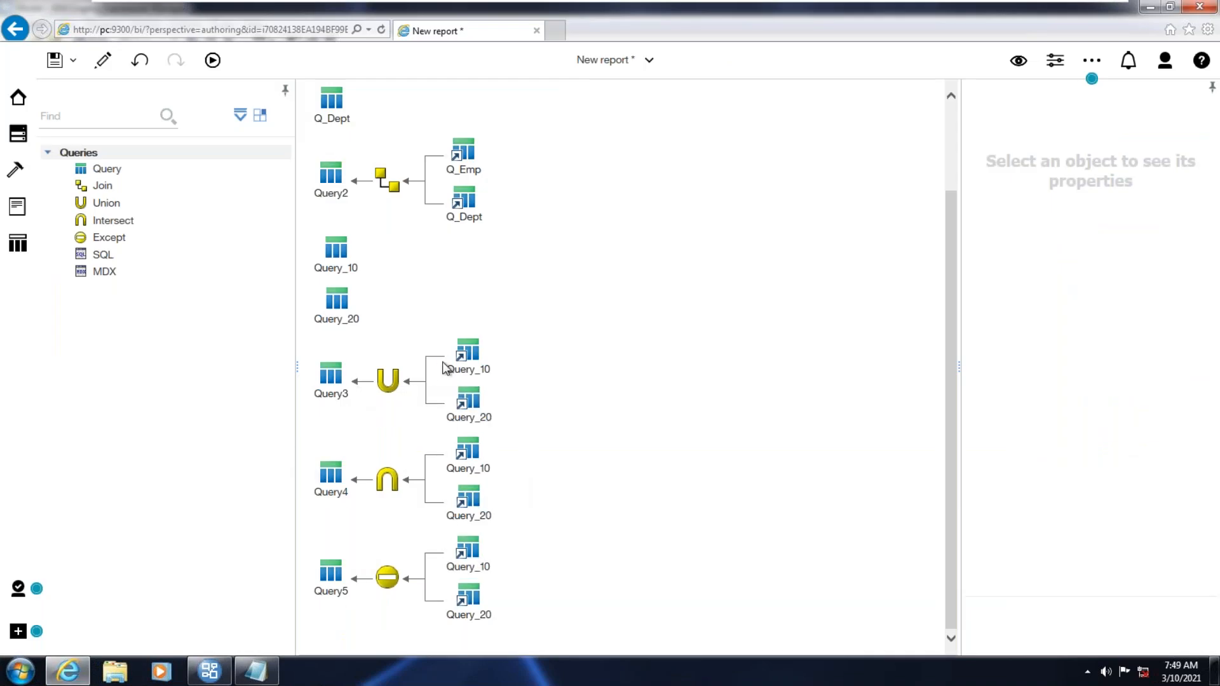
left_click(330, 574)
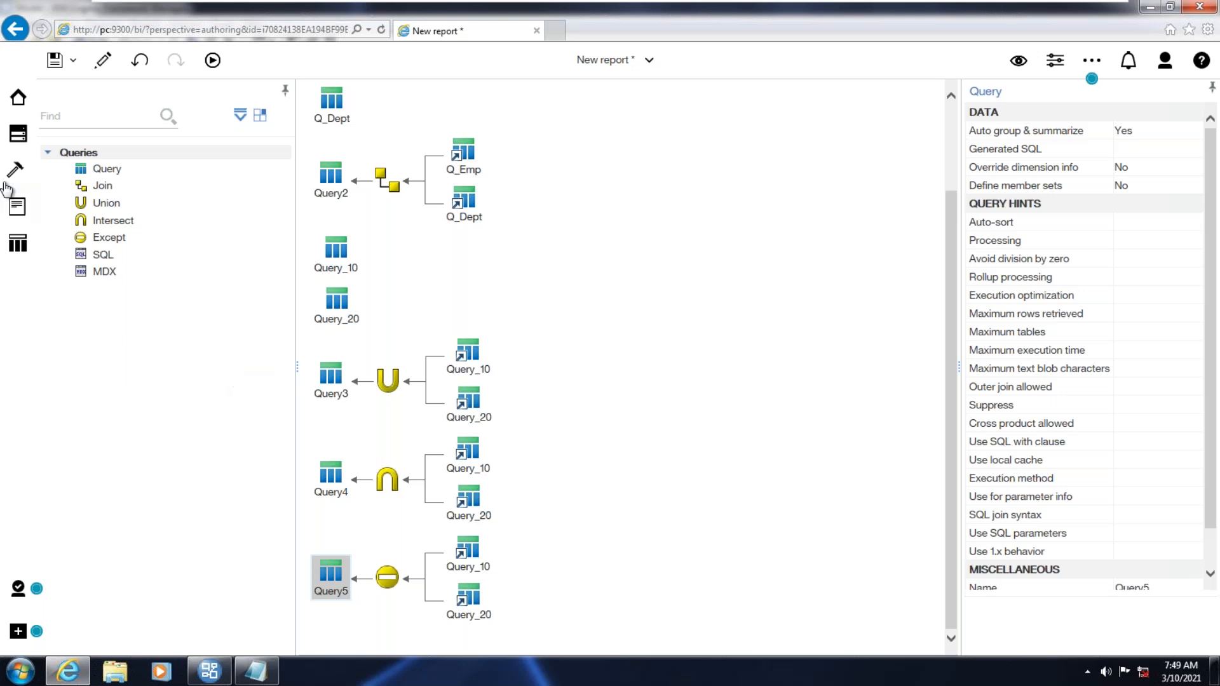
Open the report page Page1 and delete its existing list.
left_click(14, 210)
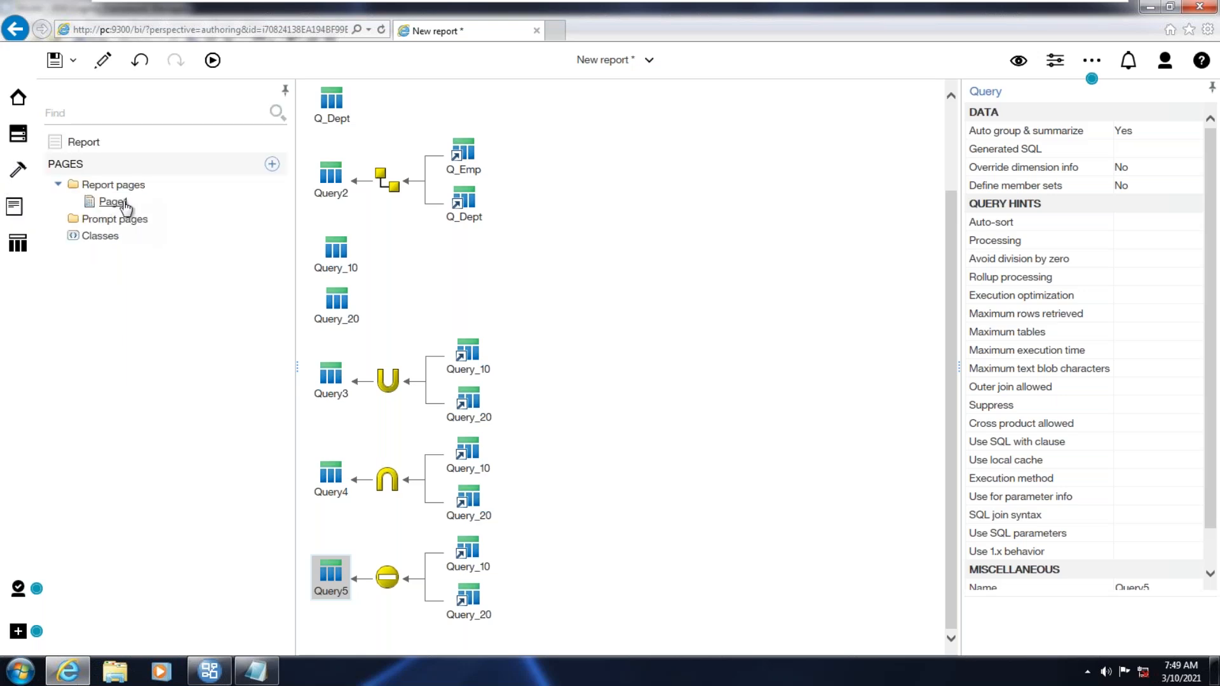
left_click(121, 202)
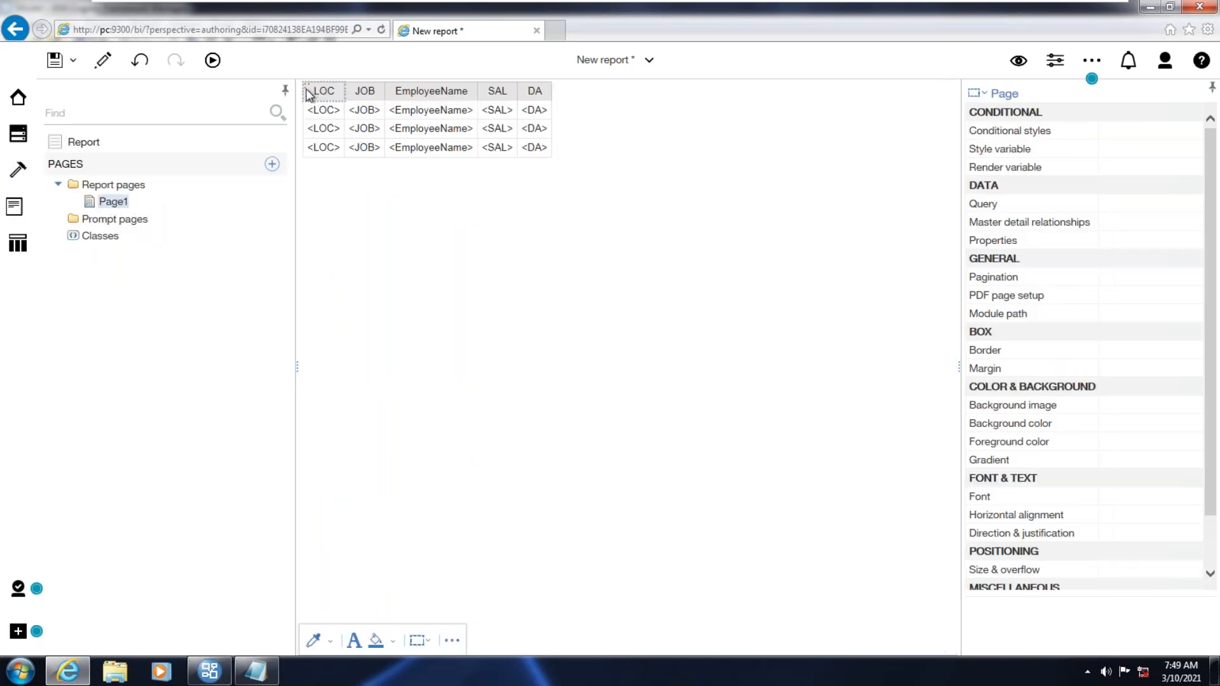
left_click(308, 93)
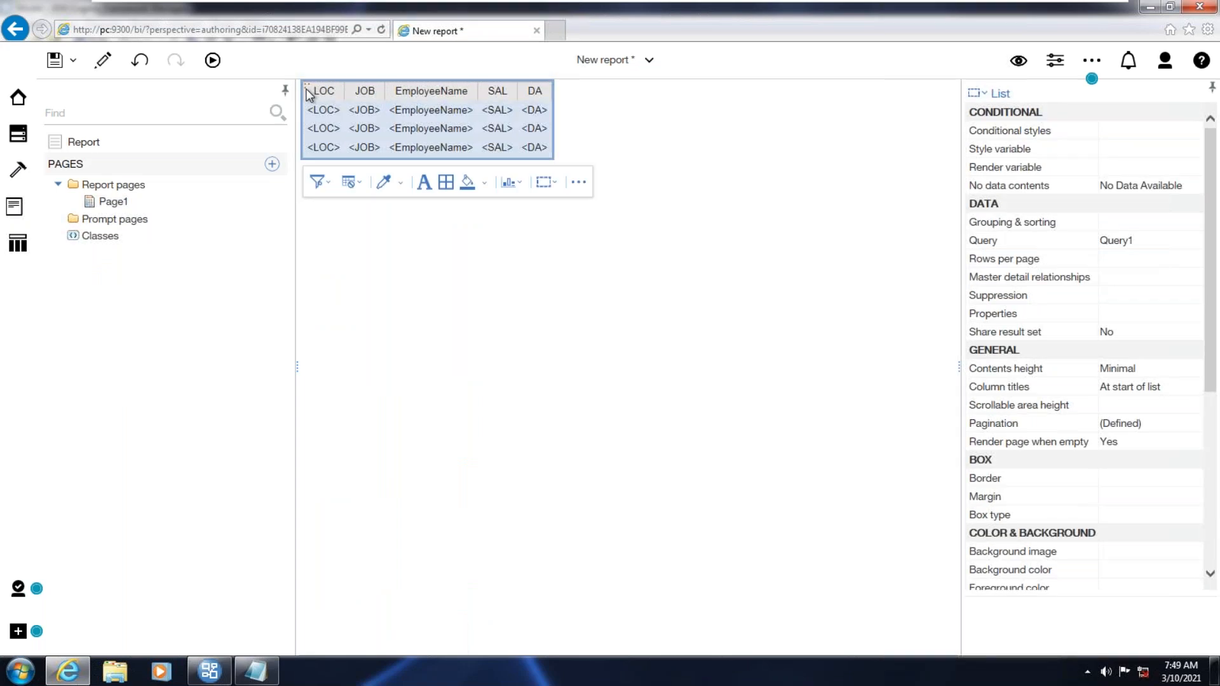
key("Delete")
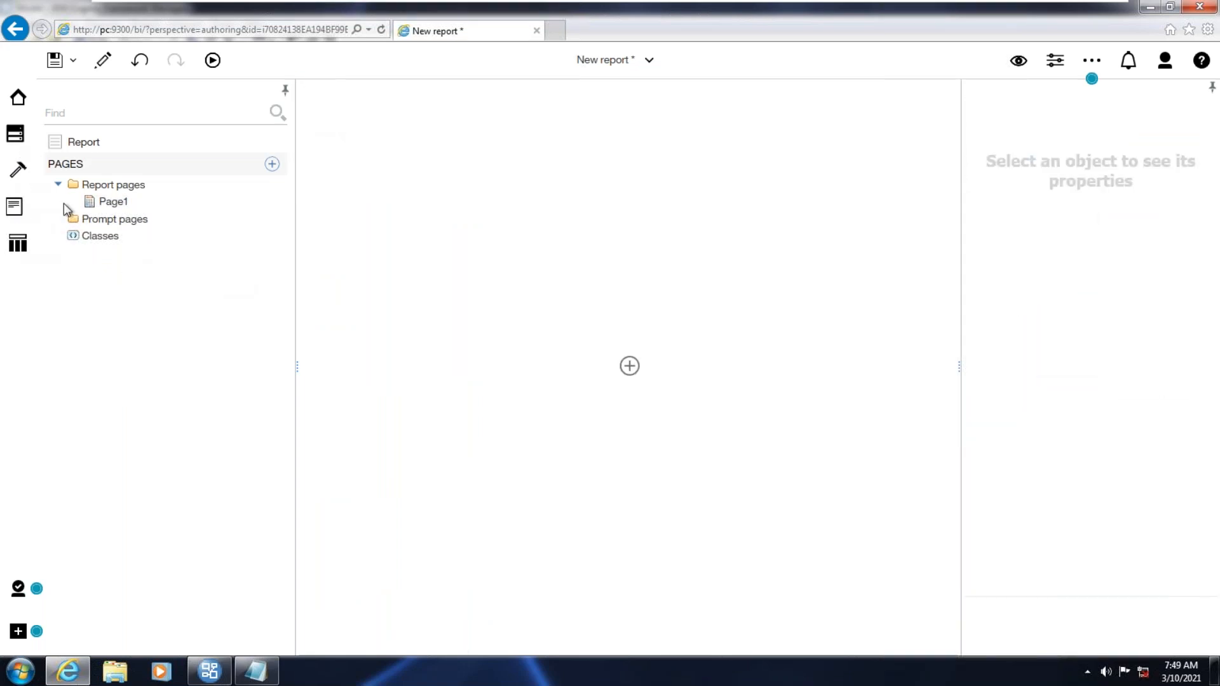
Insert all data items of Query5 into the empty Page1 as a new list.
left_click(16, 134)
left_click(129, 114)
scroll(175, 444, "down", 10)
left_click_drag(107, 493, 525, 230)
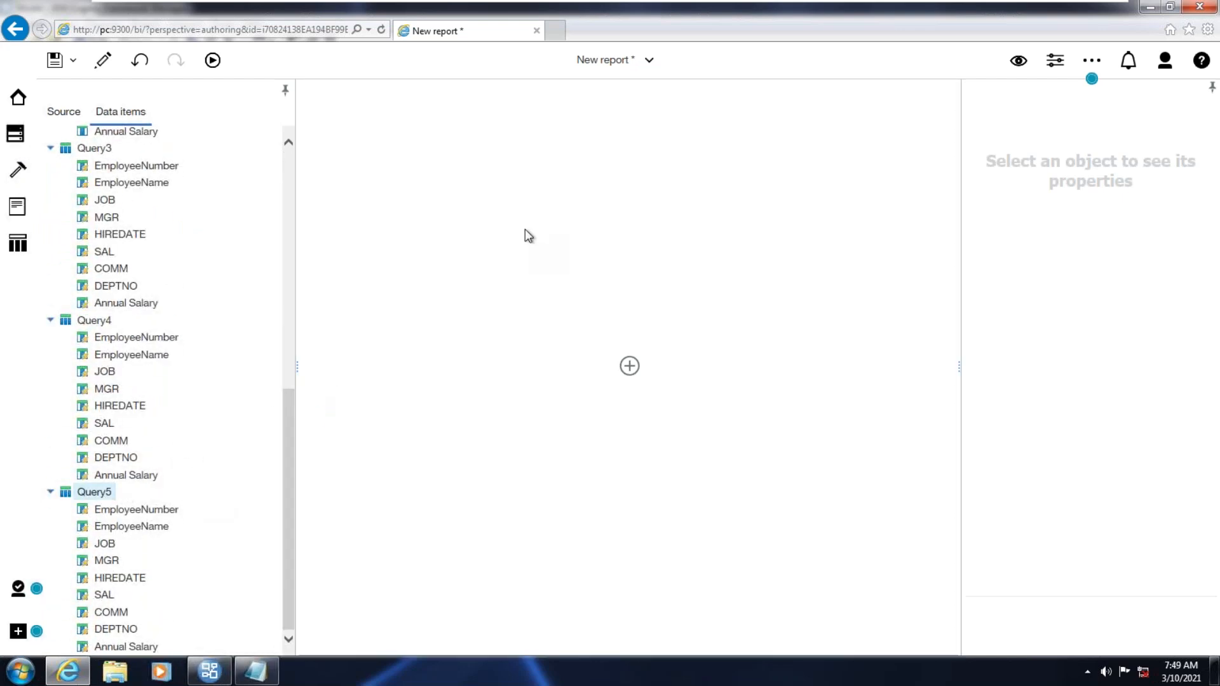
left_click(482, 242)
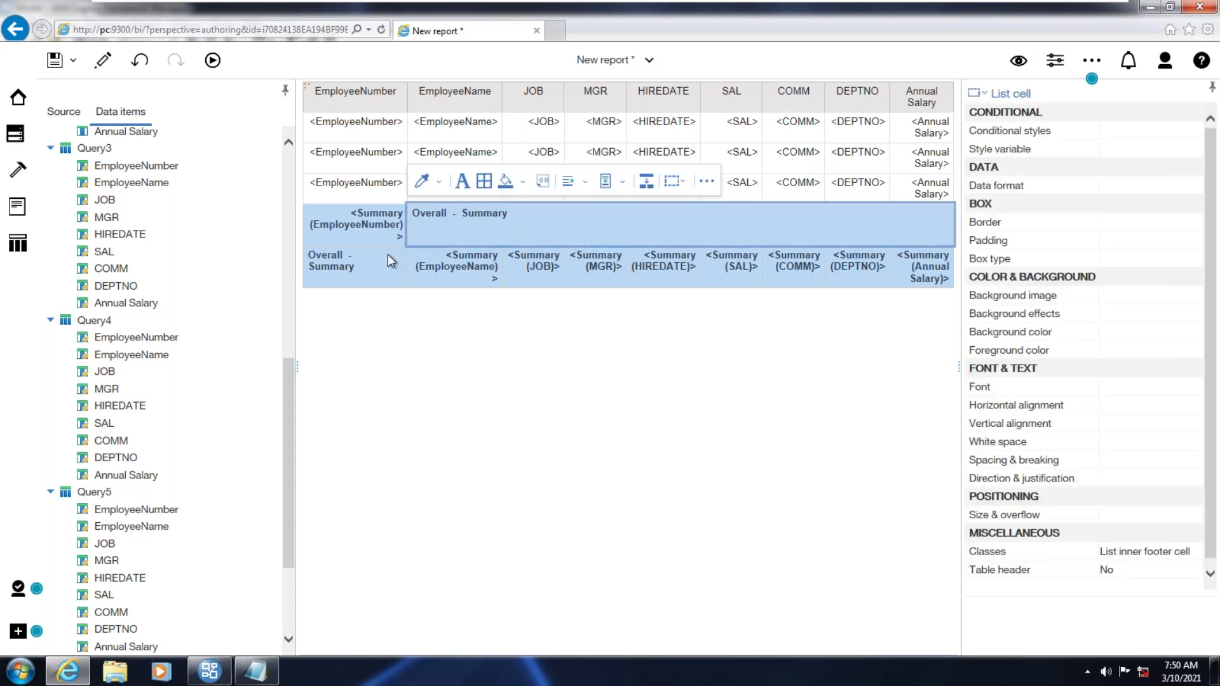
Delete the Overall - Summary footer rows from the Page1 list and select the whole list.
key("Delete")
left_click(383, 228)
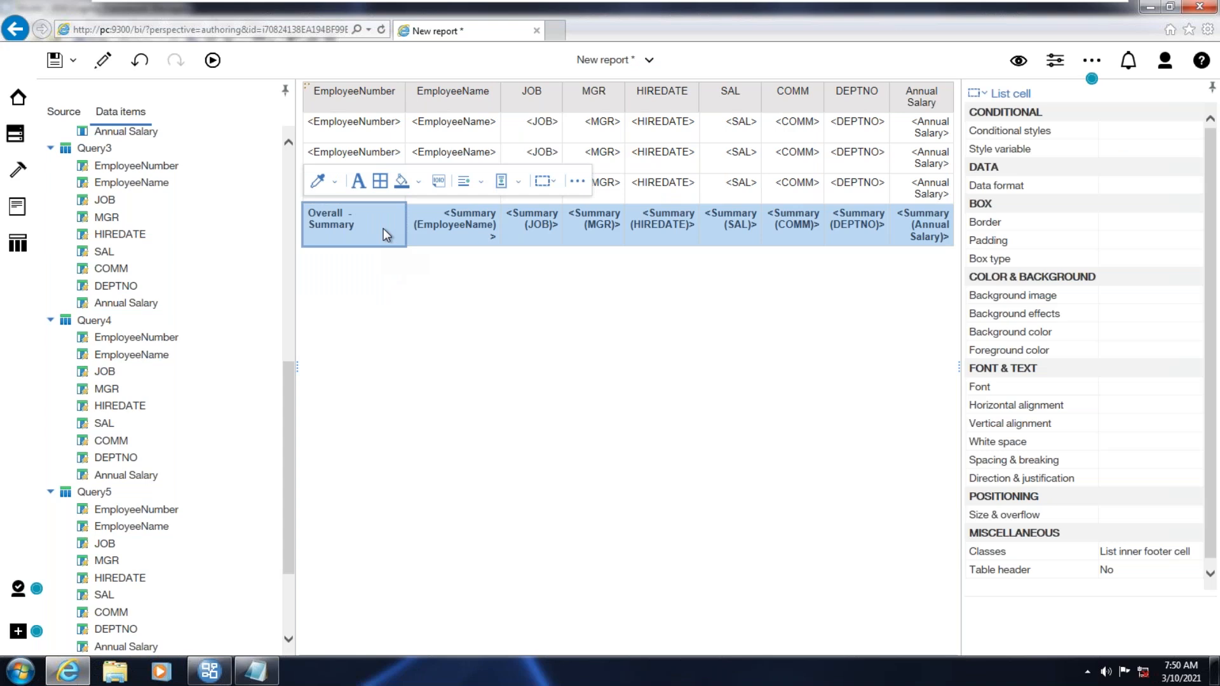
key("Delete")
left_click(306, 89)
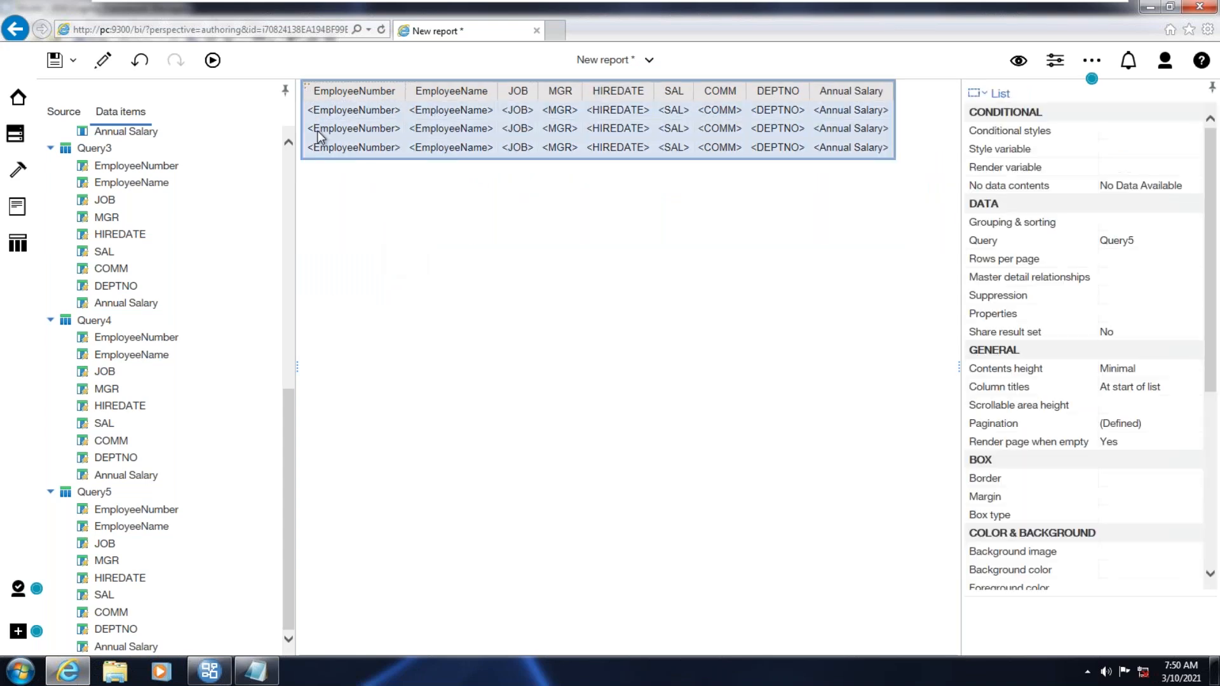
Check the Except operation feeding Query5 in the queries view, run the report to view its result, and close the output.
left_click(25, 240)
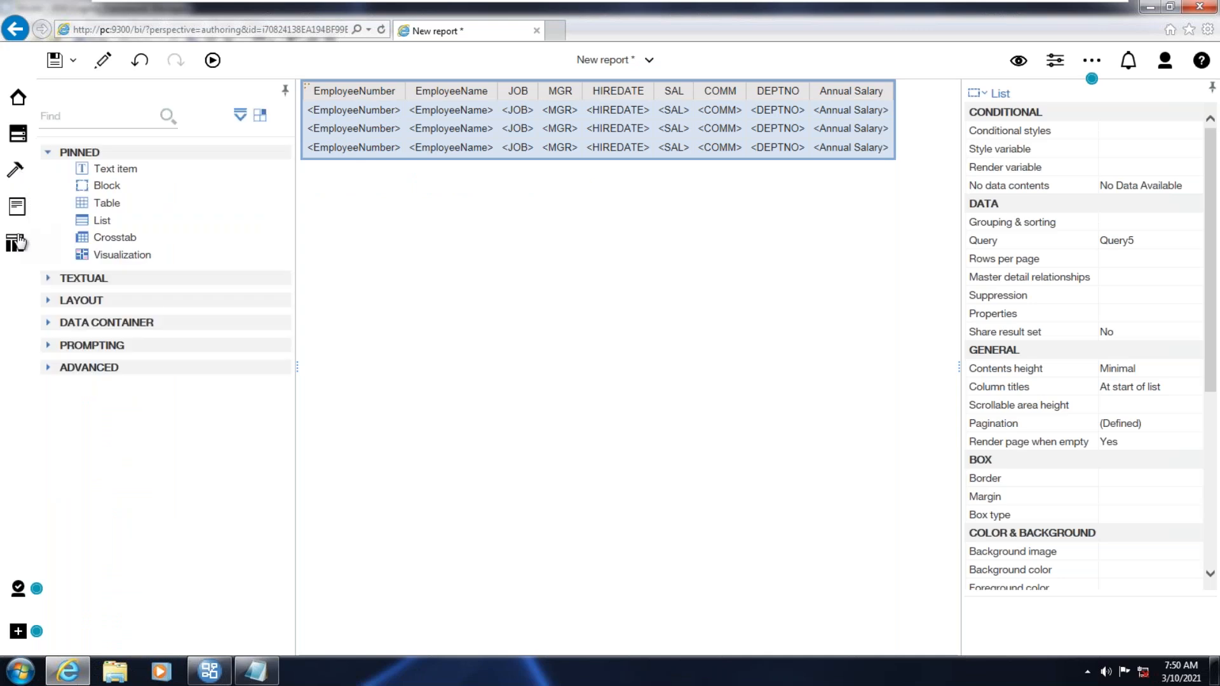
left_click(115, 246)
scroll(365, 557, "down", 1)
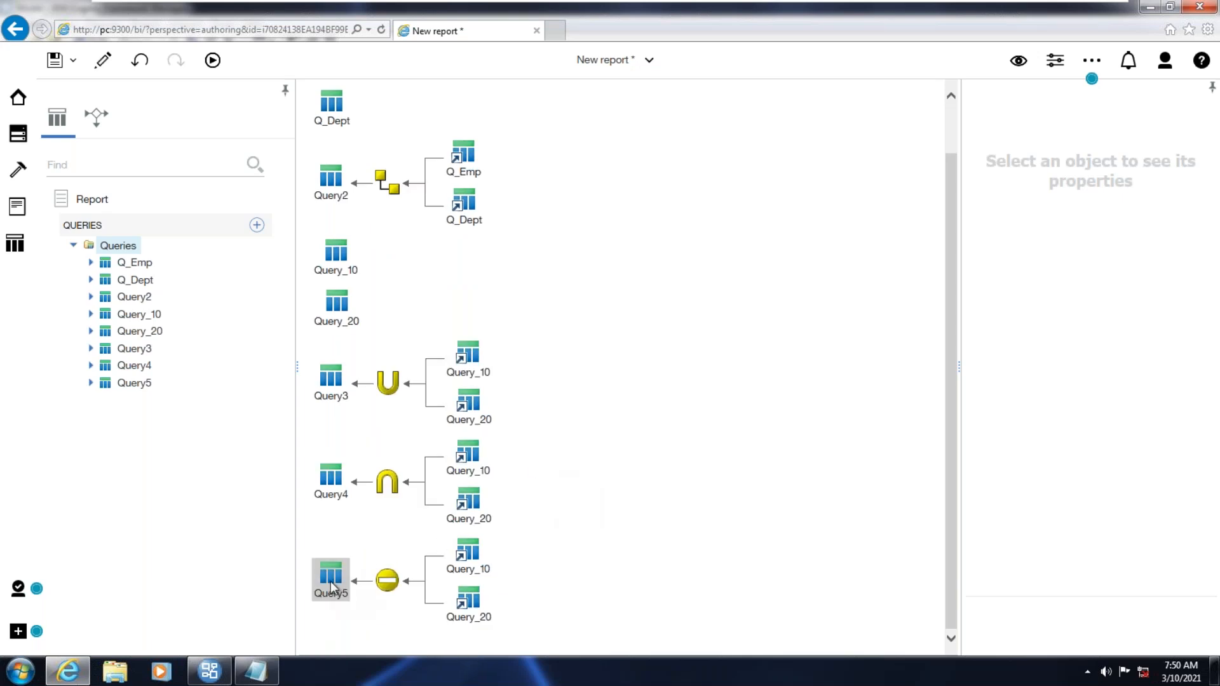
left_click(394, 589)
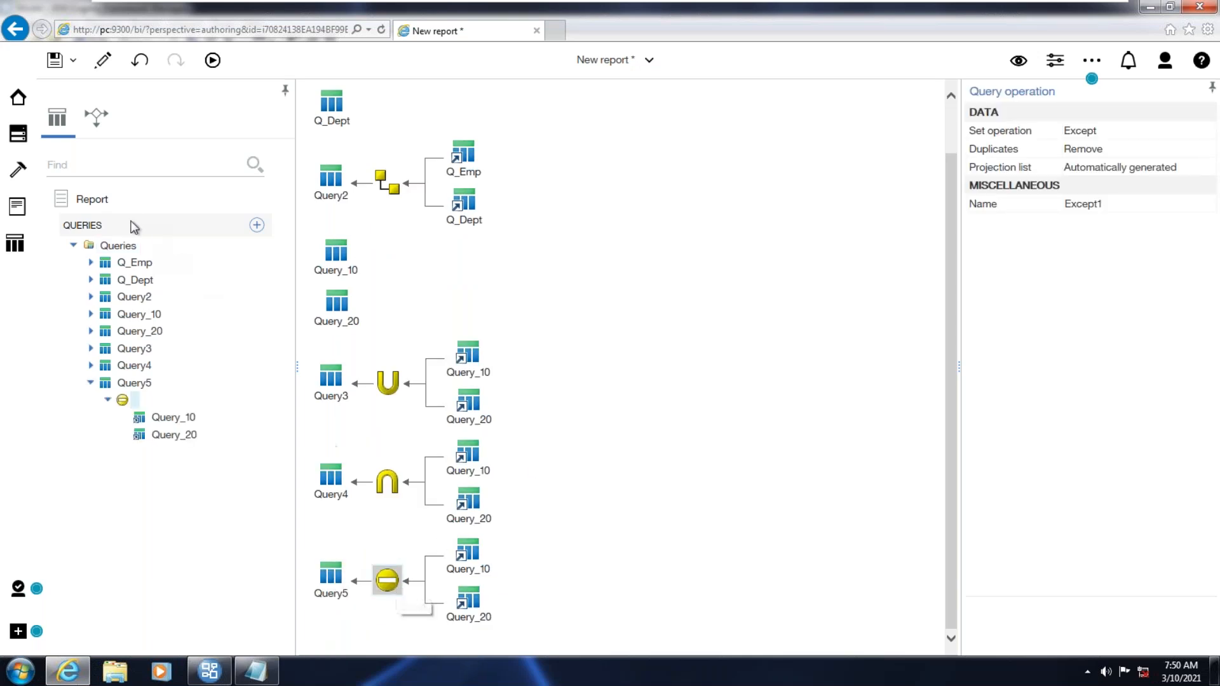
left_click(213, 60)
left_click(199, 96)
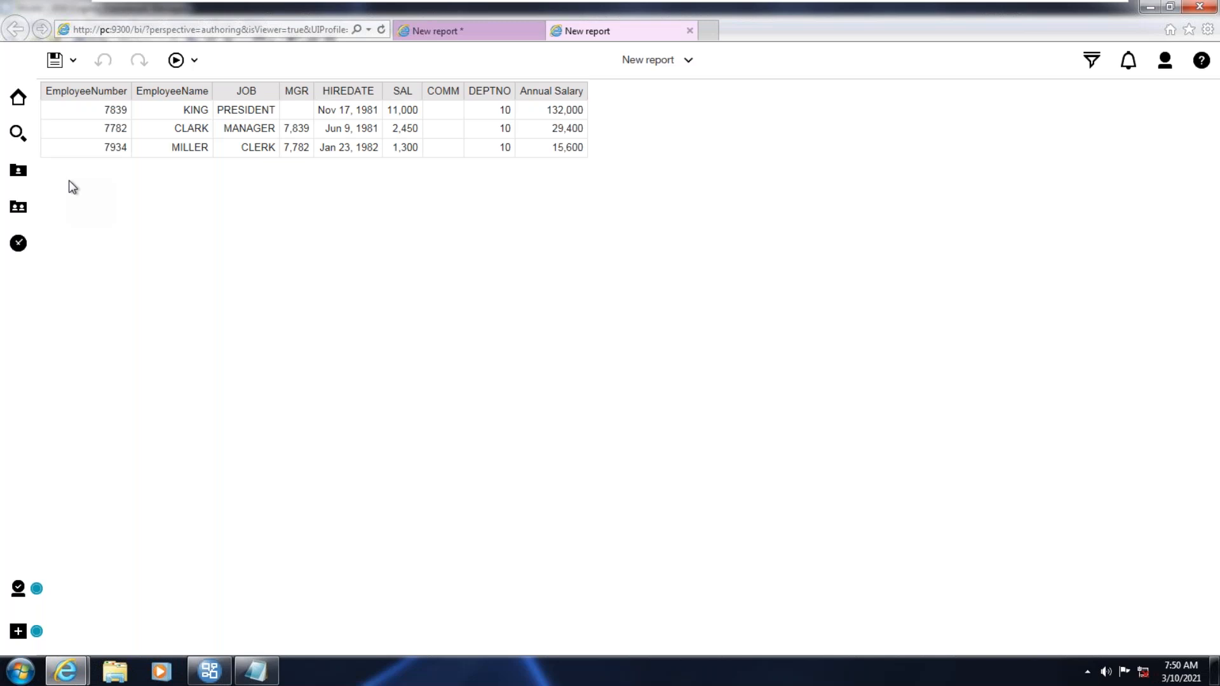
left_click(690, 31)
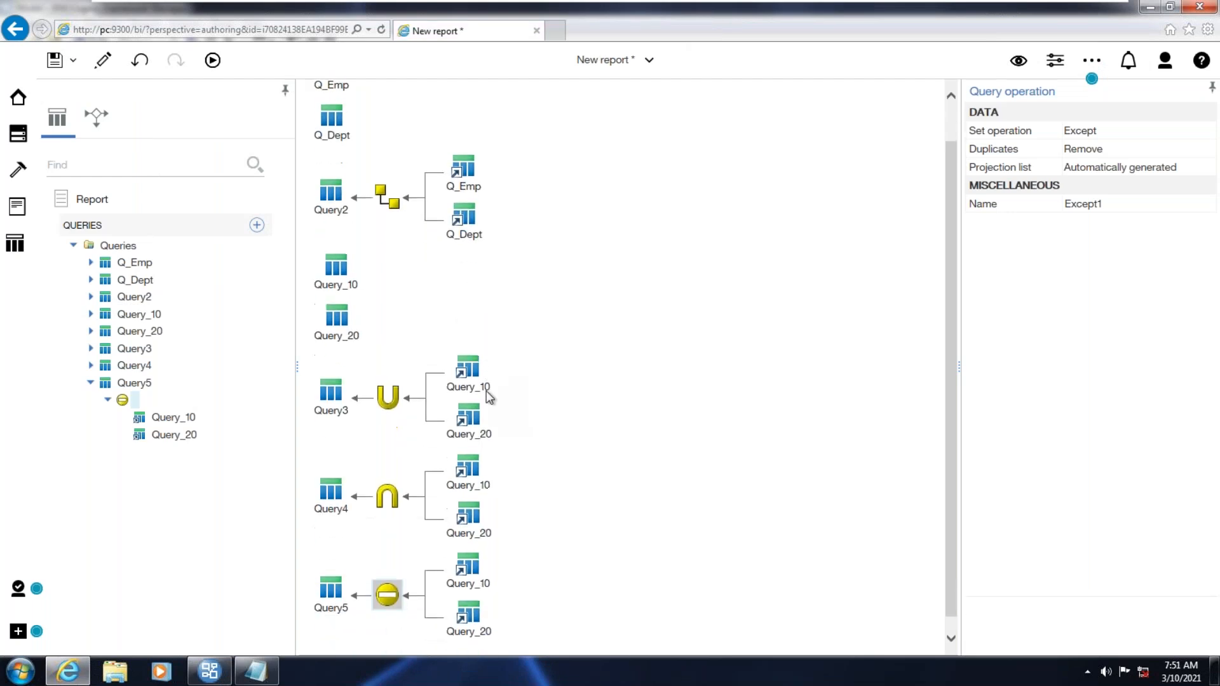
Switch the Page1 list's query to the intersect result, Query4, and run the report.
left_click(330, 499)
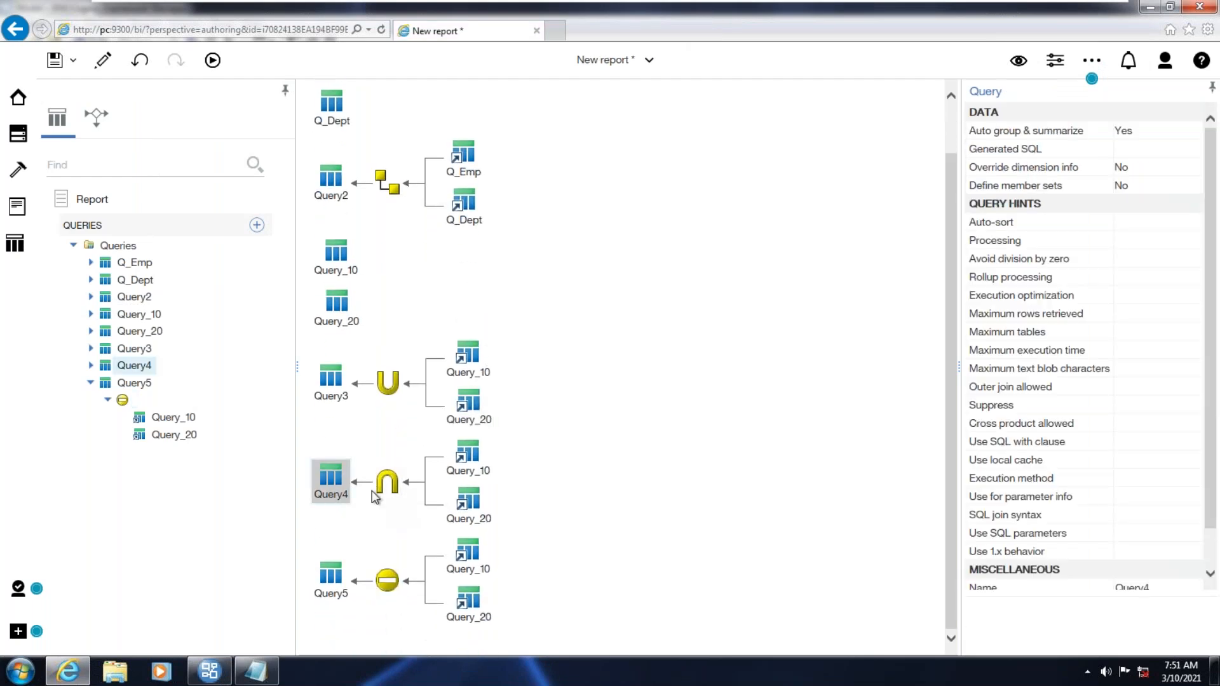
left_click(13, 207)
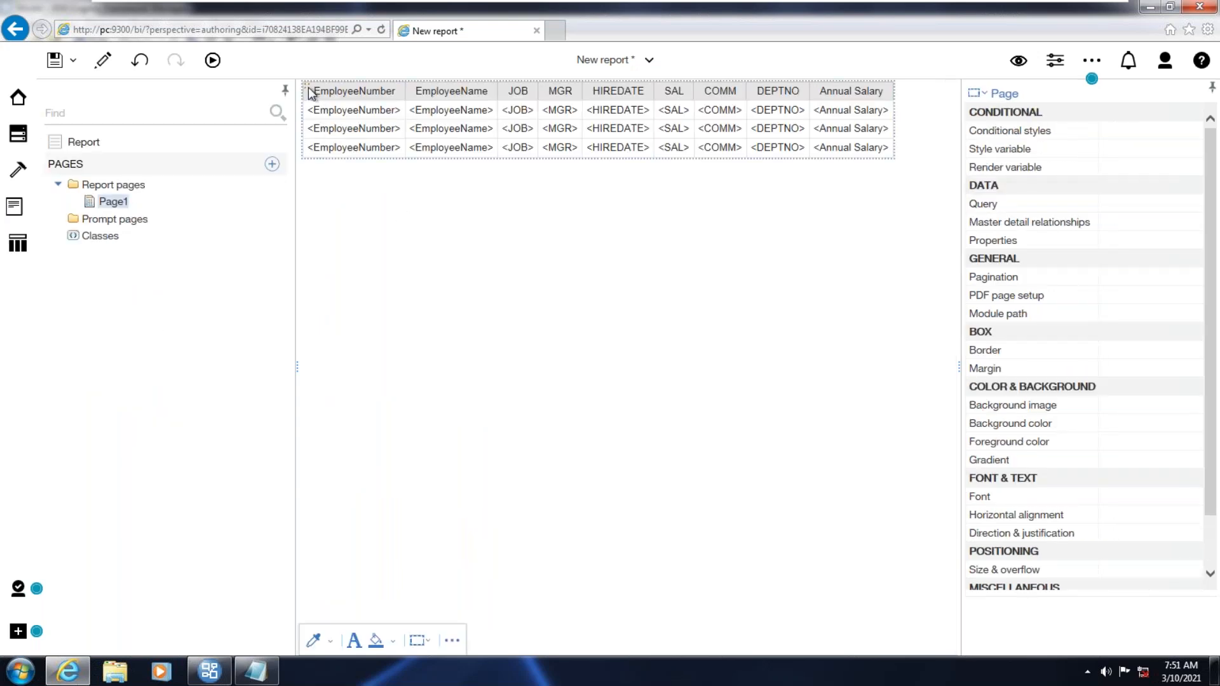
left_click(307, 89)
left_click(1169, 241)
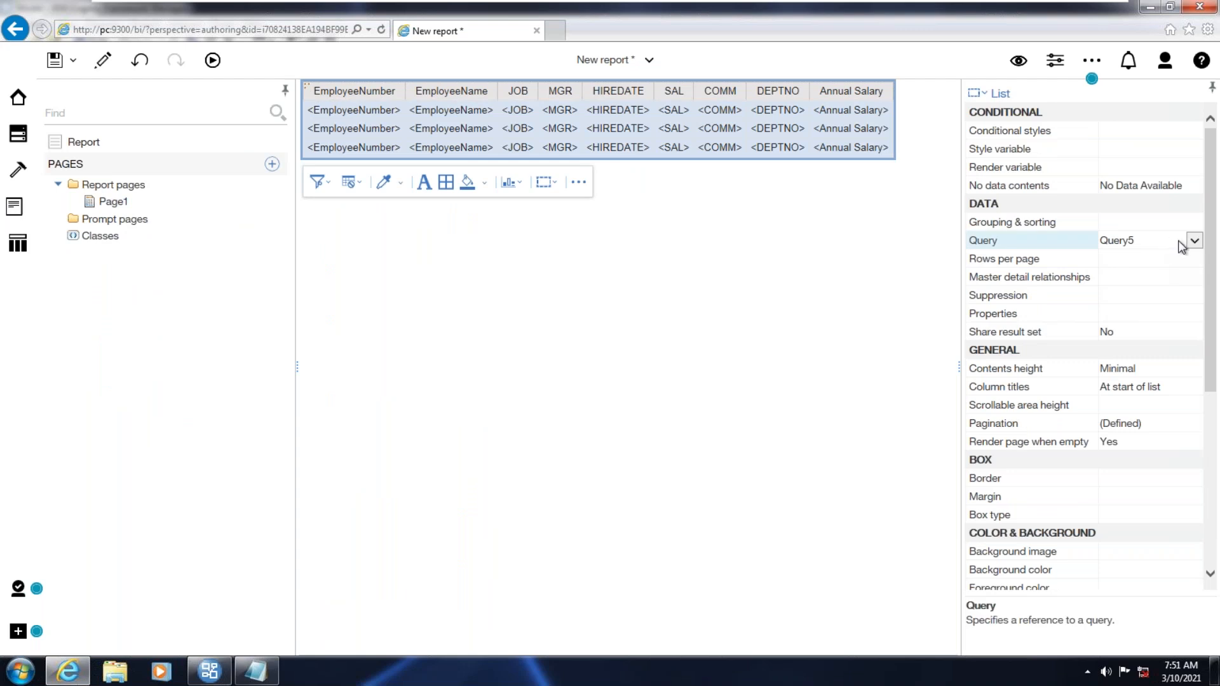
left_click(1193, 241)
left_click(1138, 347)
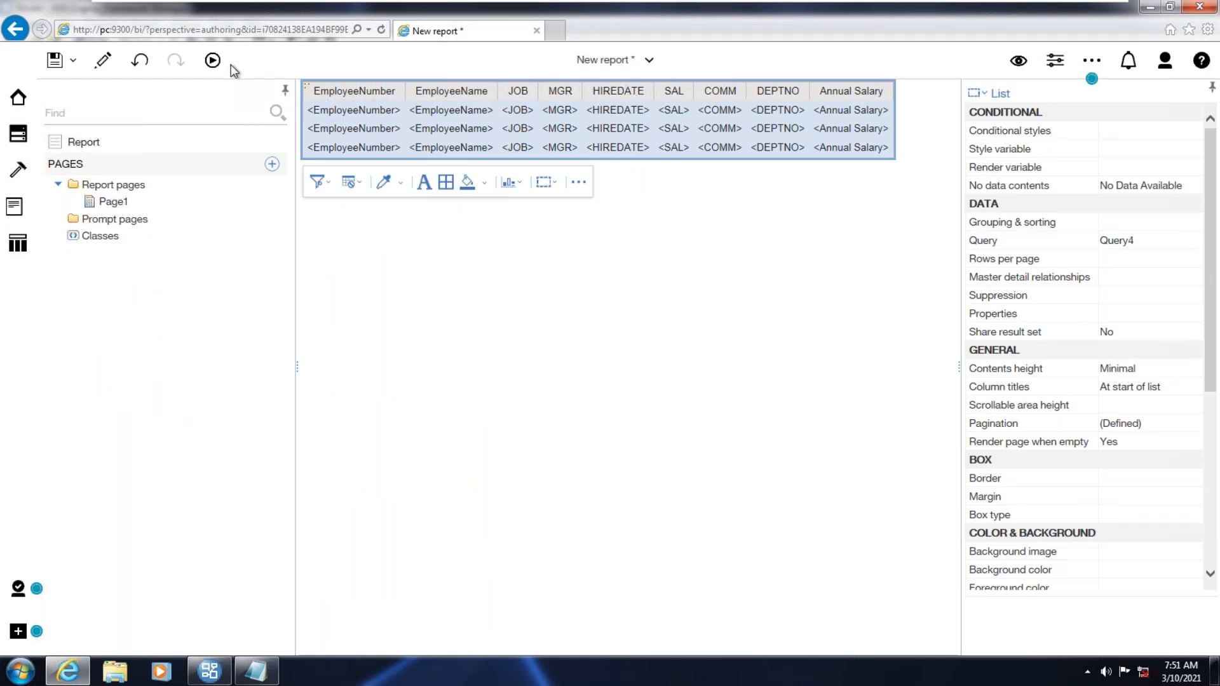
left_click(212, 61)
left_click(198, 98)
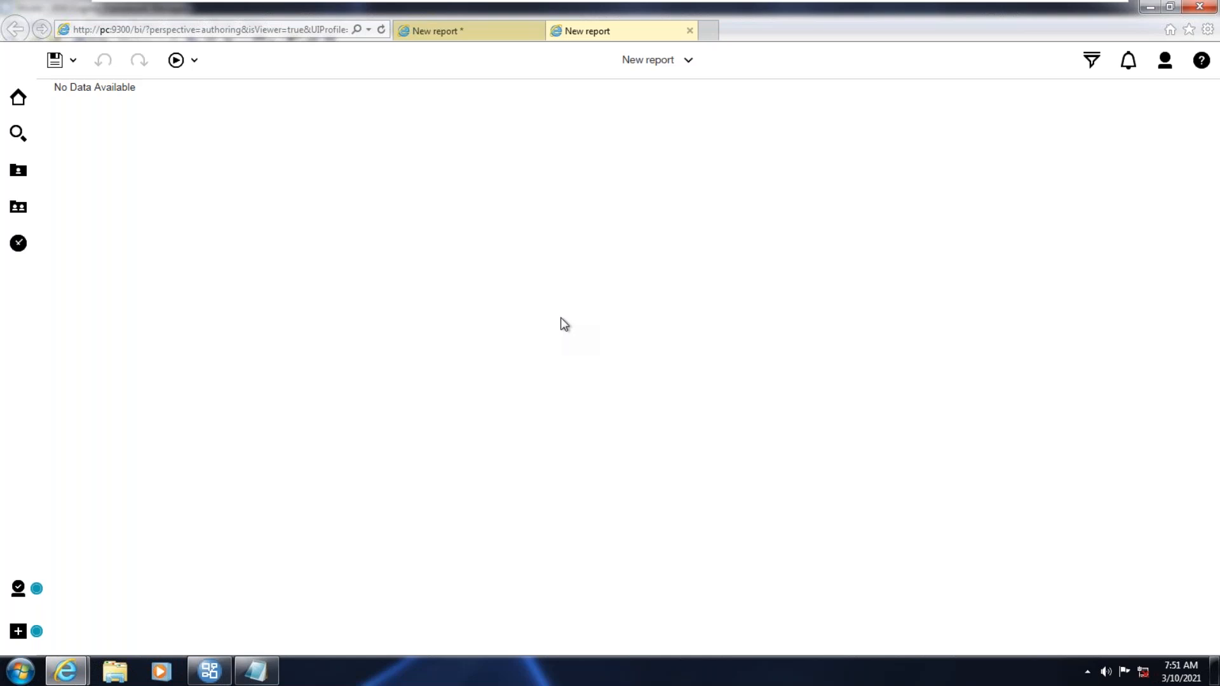
Switch the Page1 list's query to the union result, Query3, run the report and close its output.
left_click(443, 31)
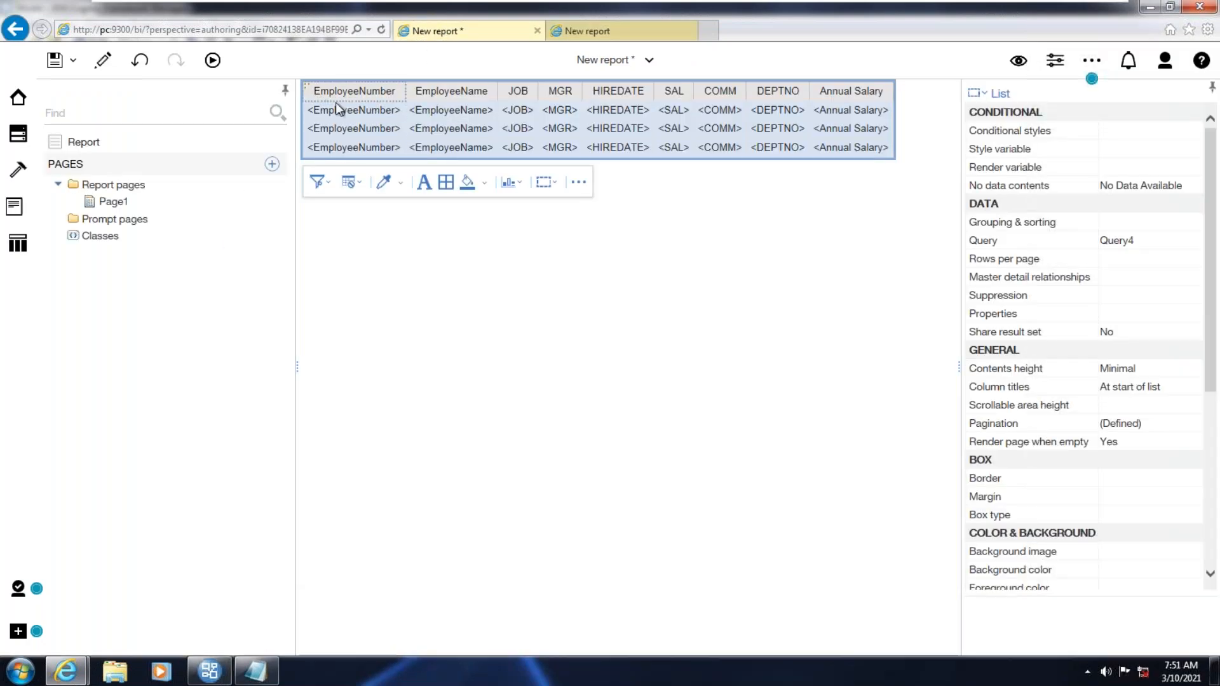
left_click(1167, 242)
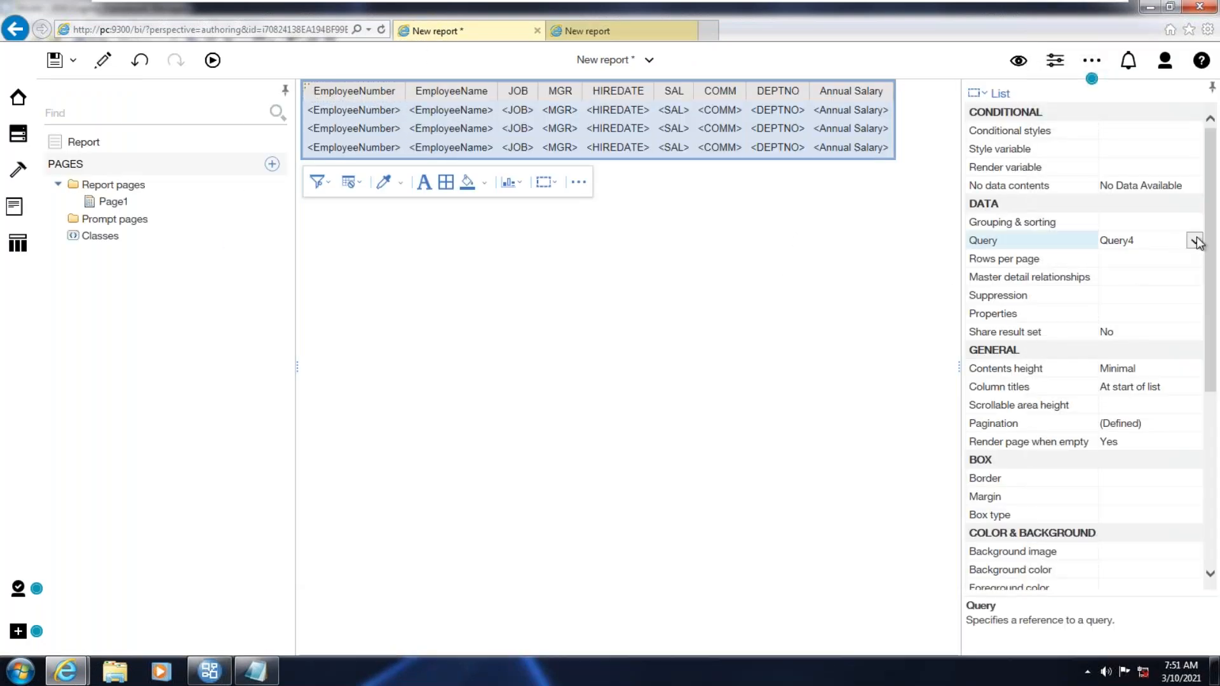
left_click(1194, 240)
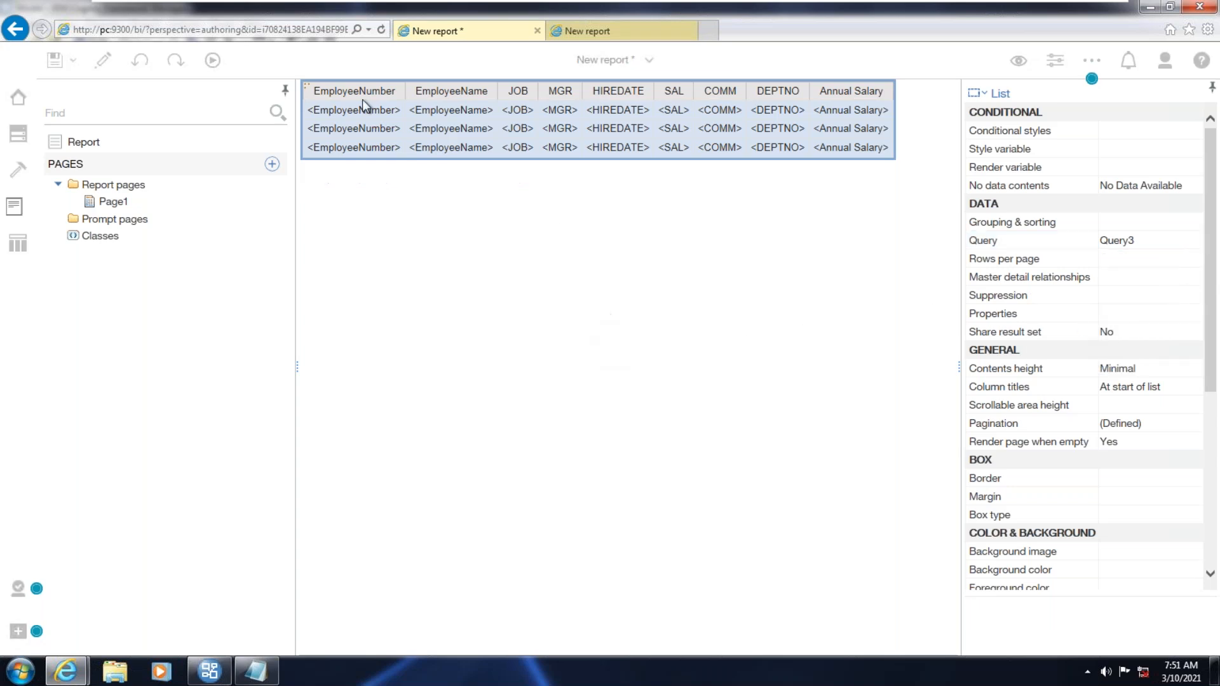
left_click(213, 61)
left_click(213, 98)
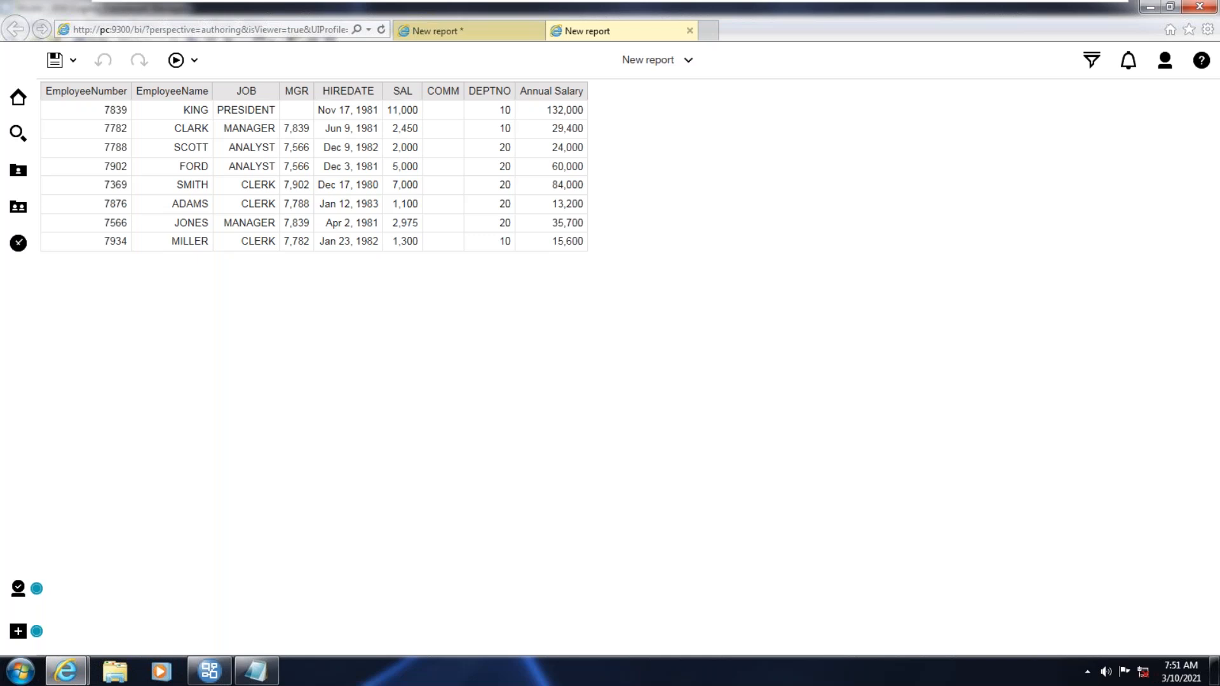
left_click(691, 31)
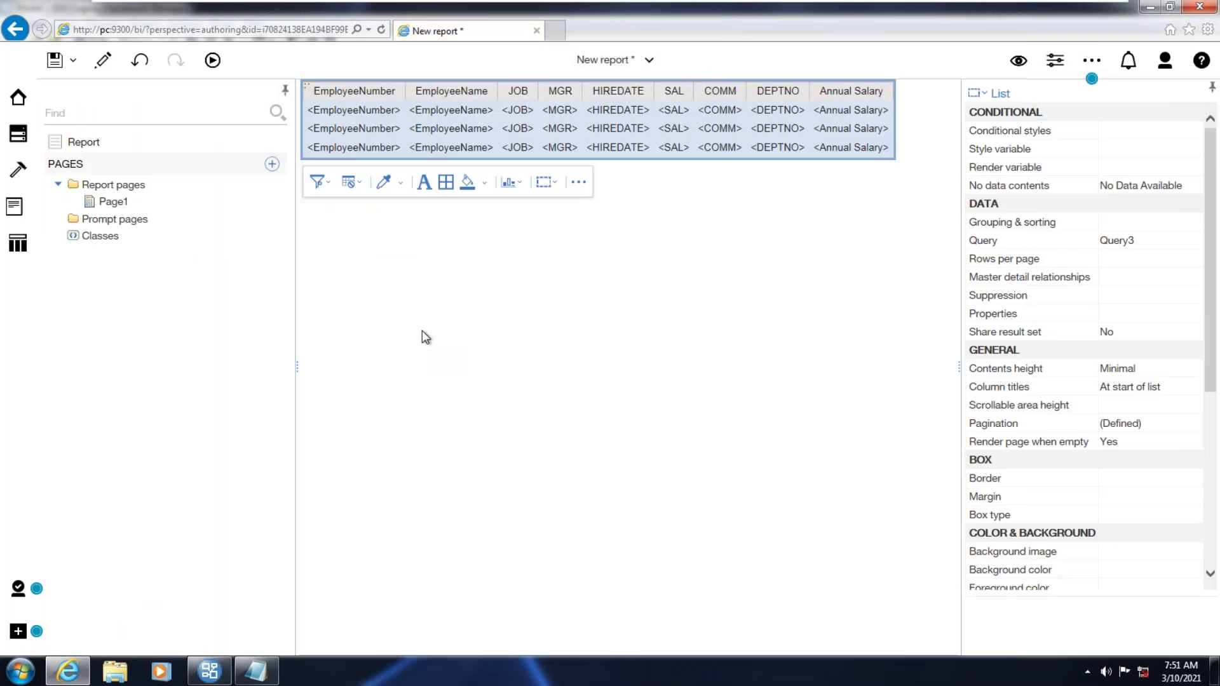
Switch to Framework Manager and move the NEW and Employees20 query subjects apart, clear of Department in the Business Layer diagram.
left_click(210, 671)
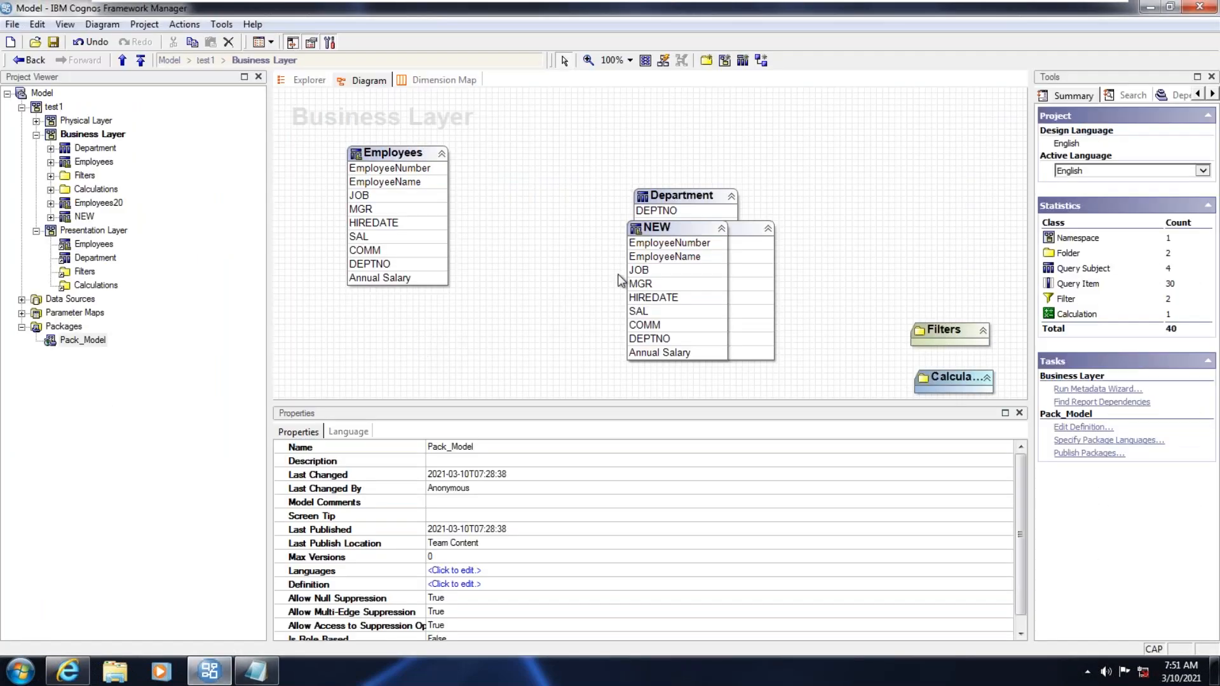
left_click_drag(675, 230, 535, 294)
left_click_drag(717, 226, 812, 279)
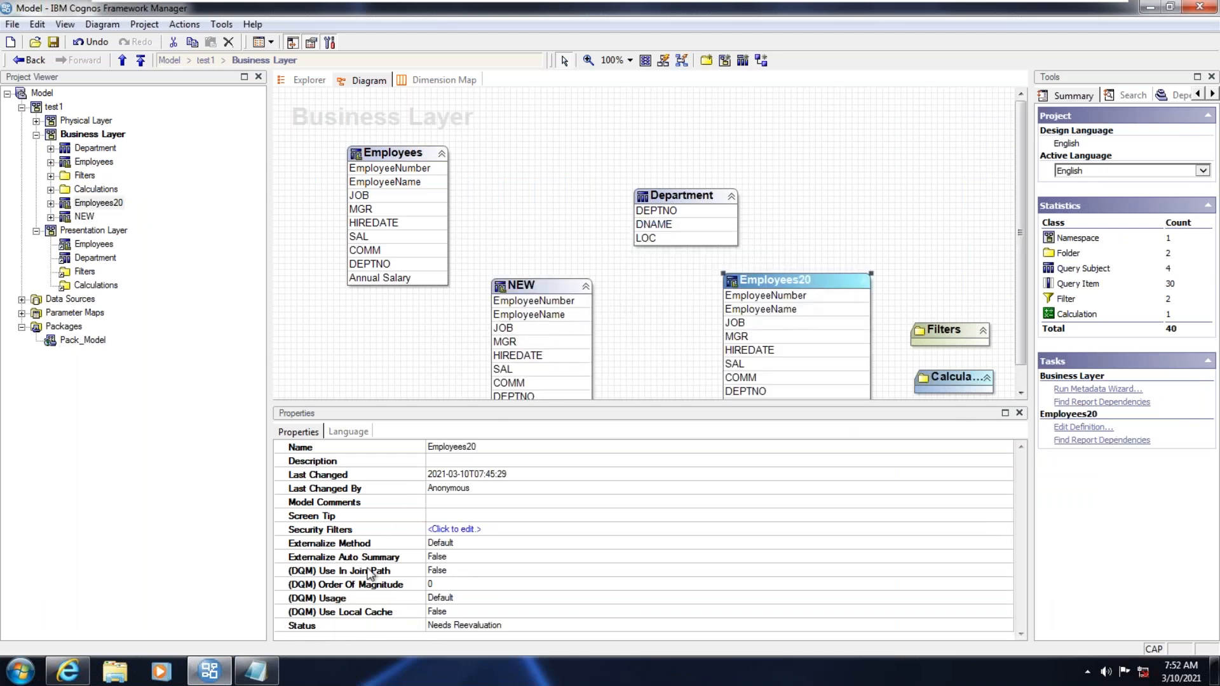
Switch to Notepad, review the set operator notes and add five blank lines below them.
left_click(256, 671)
scroll(281, 340, "up", 4)
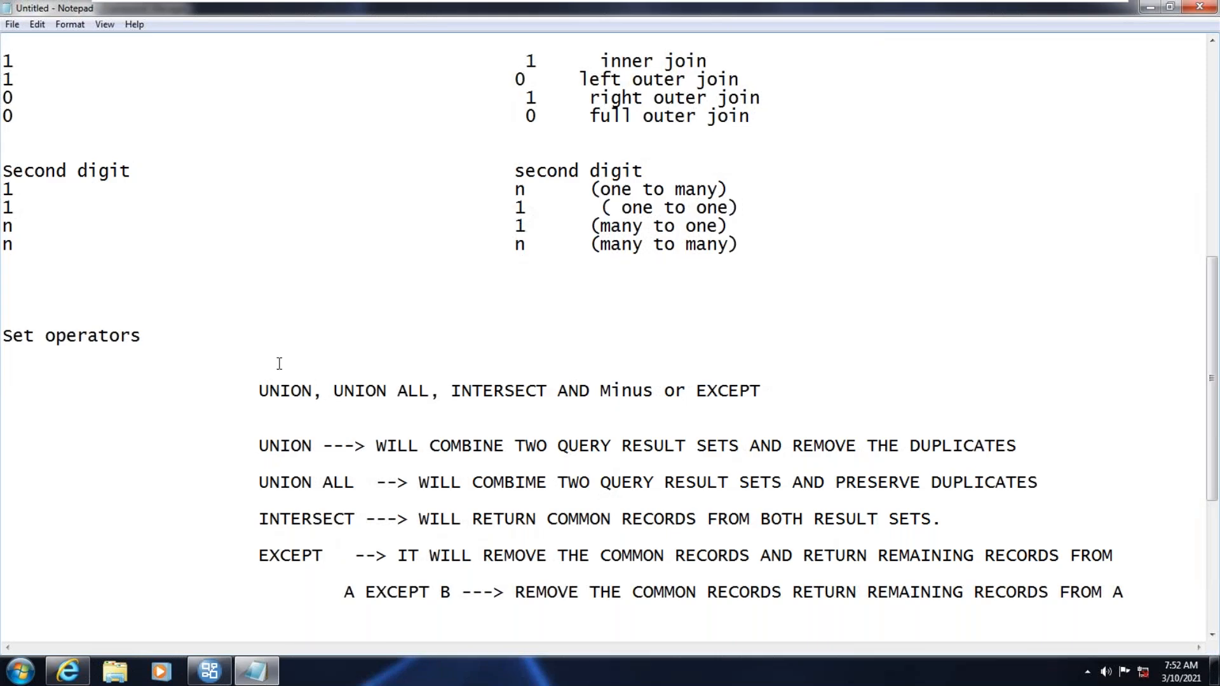
scroll(280, 366, "down", 4)
scroll(280, 370, "up", 12)
scroll(279, 372, "up", 1)
scroll(278, 371, "down", 15)
key("Return")
key("Return")
key("Return")
key("Return")
key("Return")
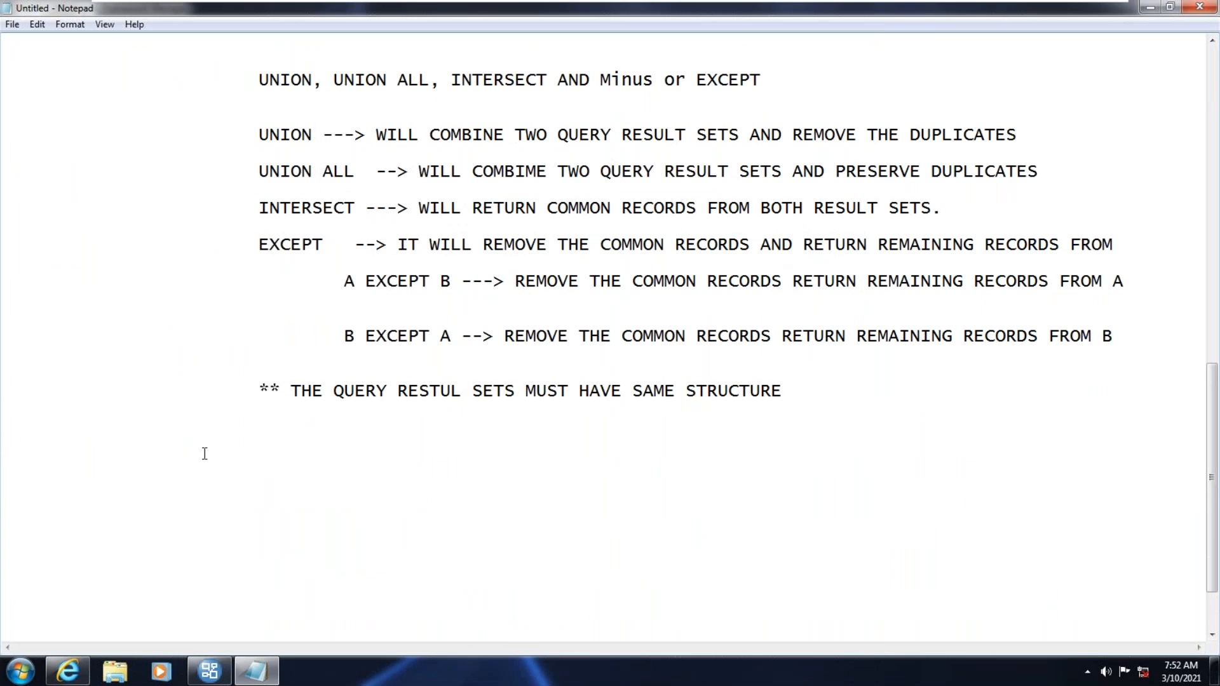
Switch to Cognos Analytics in the browser and create a new report from the Blank template.
left_click(68, 672)
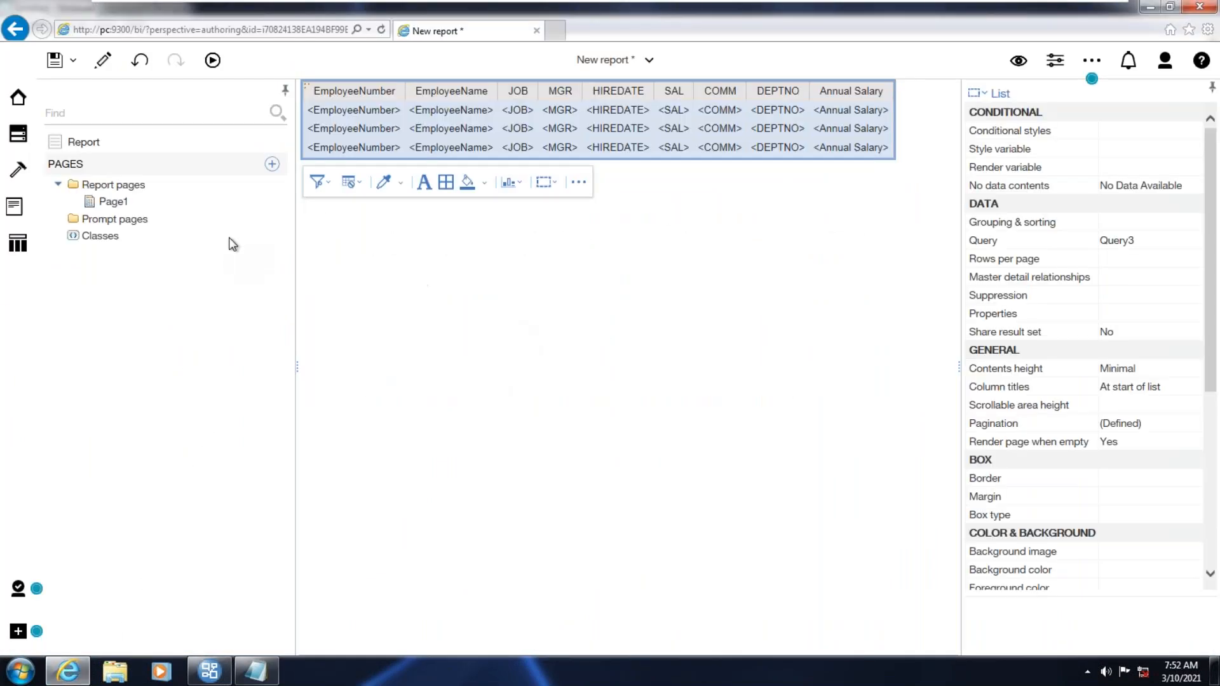
left_click(17, 631)
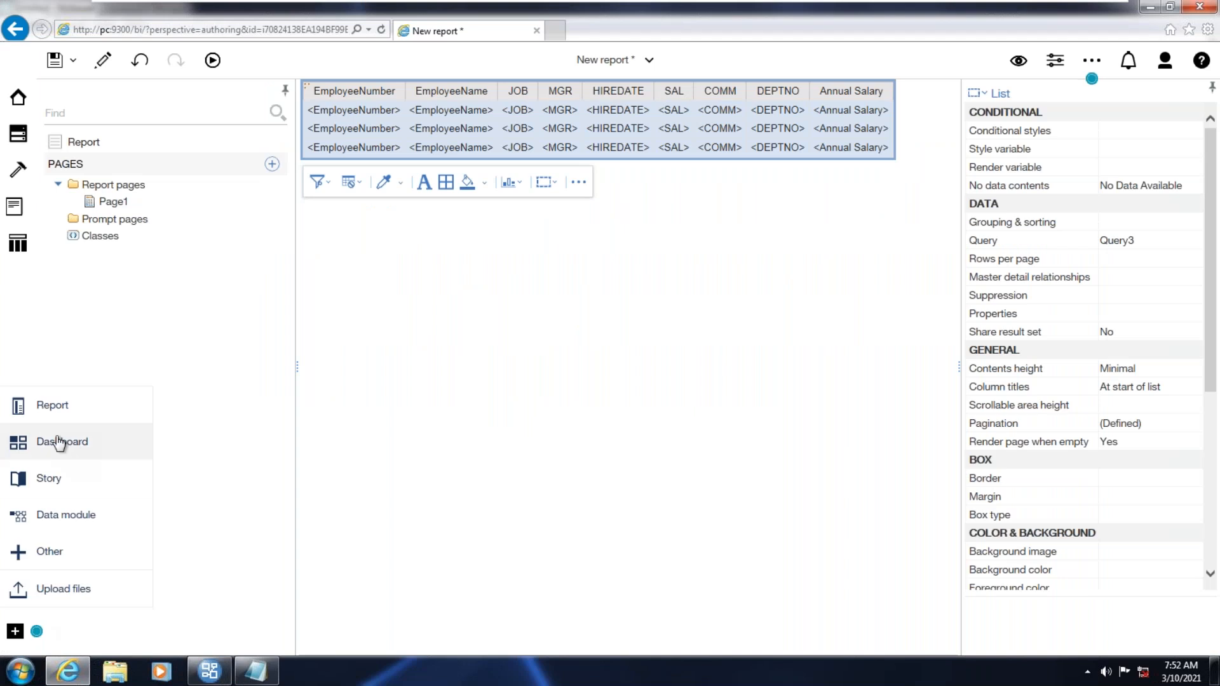
left_click(59, 443)
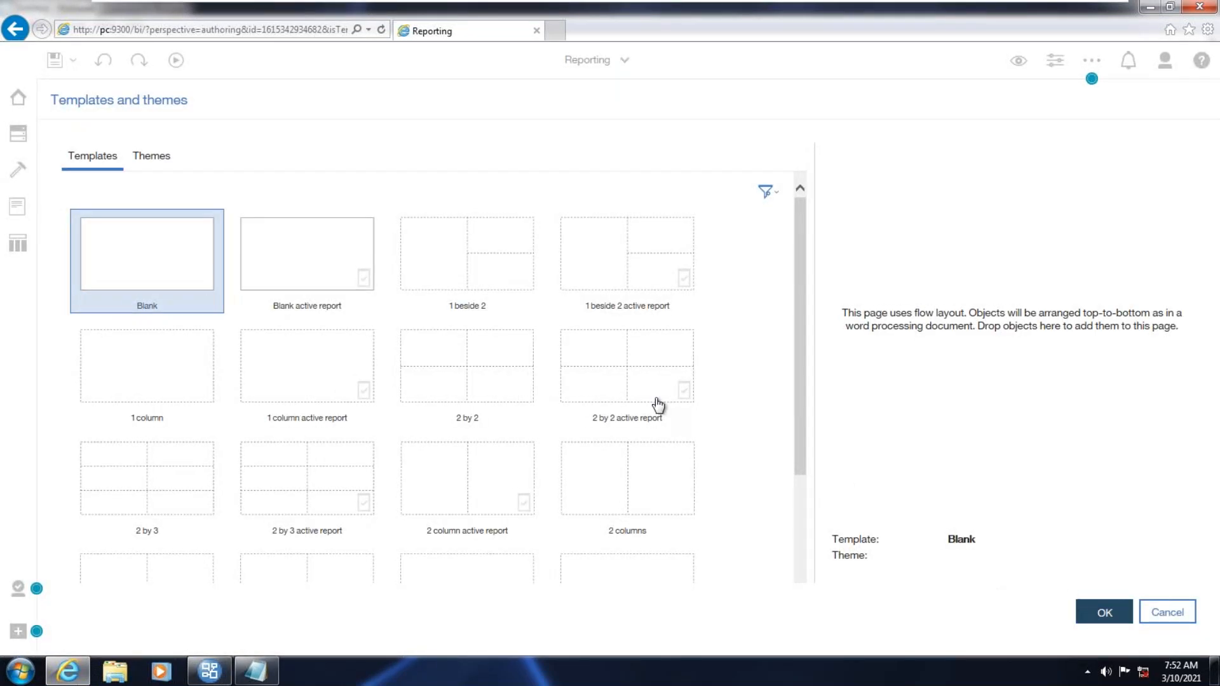
key("Return")
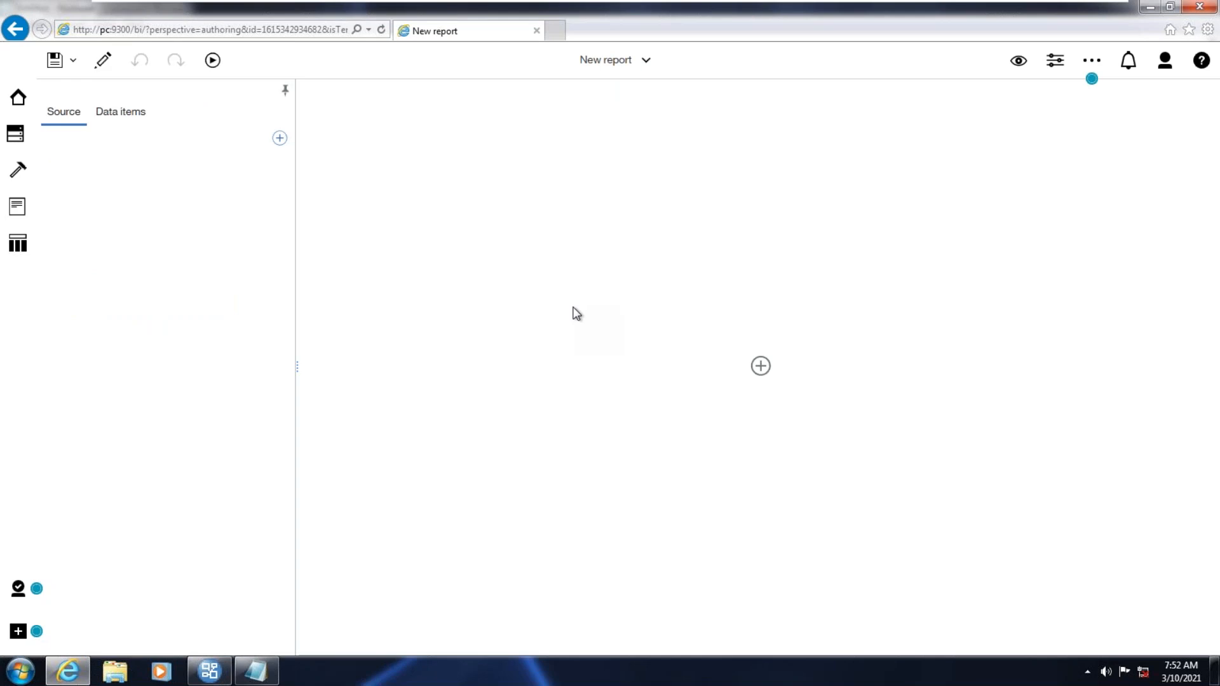
Switch to Notepad and review the notes on filters, cardinality, joins and set operators.
left_click(256, 671)
scroll(317, 377, "up", 3)
scroll(316, 377, "up", 10)
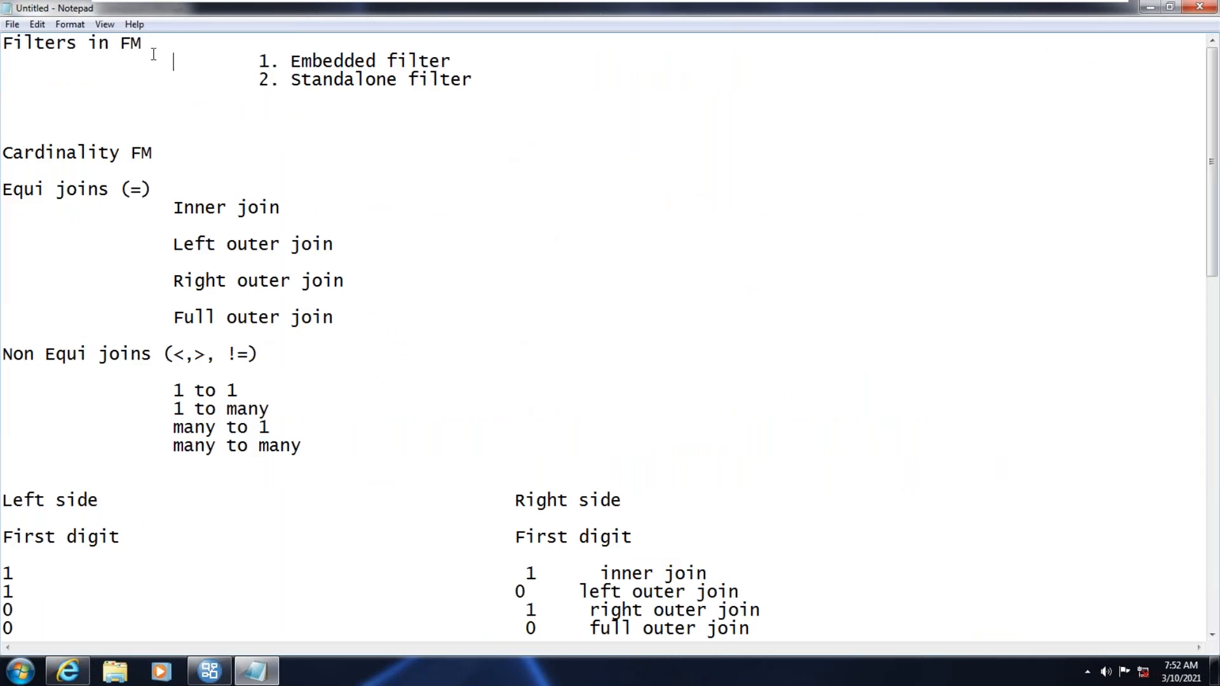
scroll(164, 159, "down", 14)
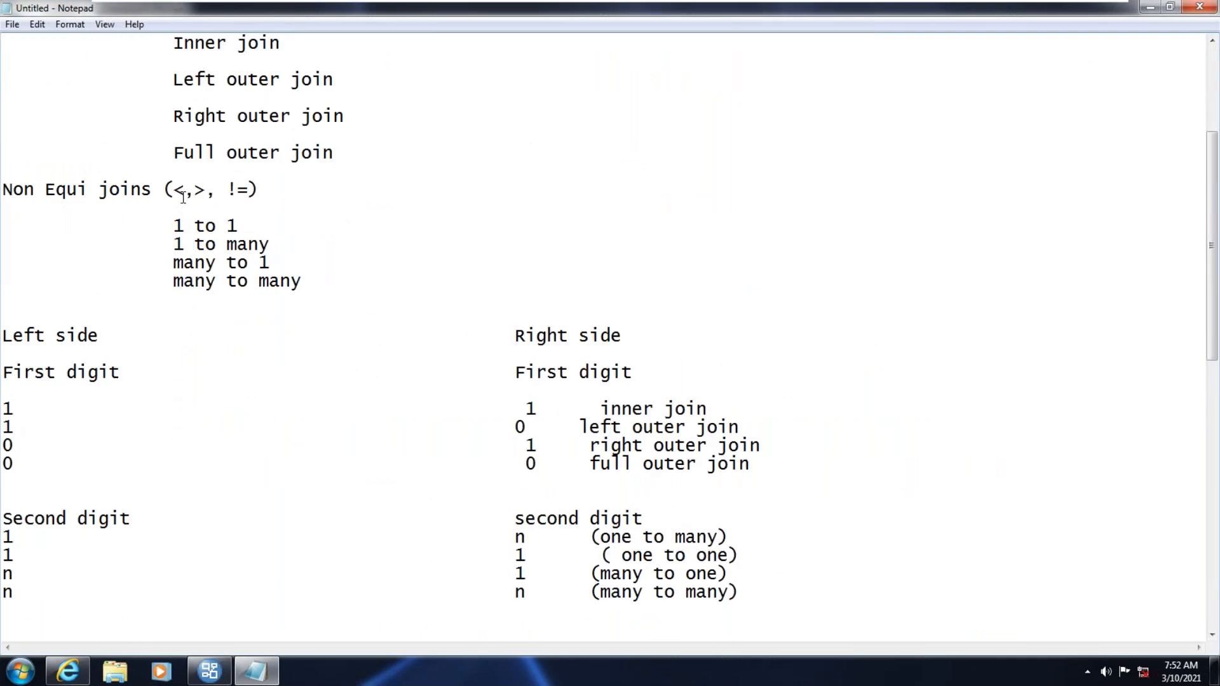
scroll(183, 197, "up", 2)
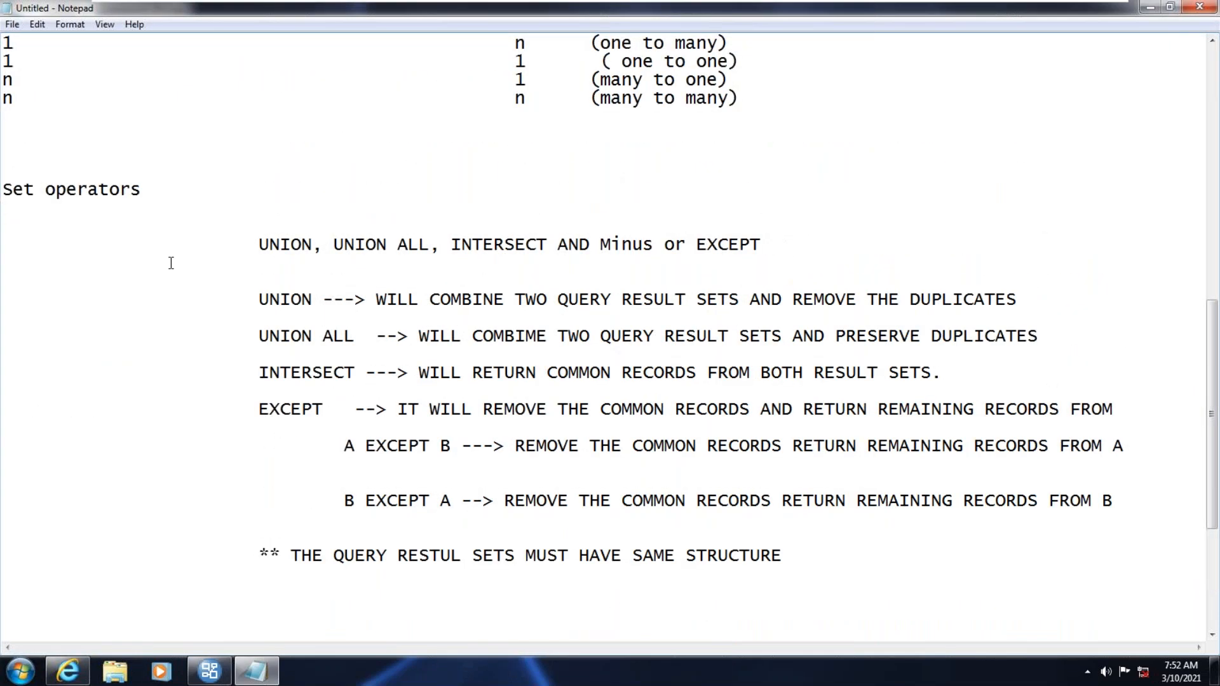
scroll(171, 262, "up", 4)
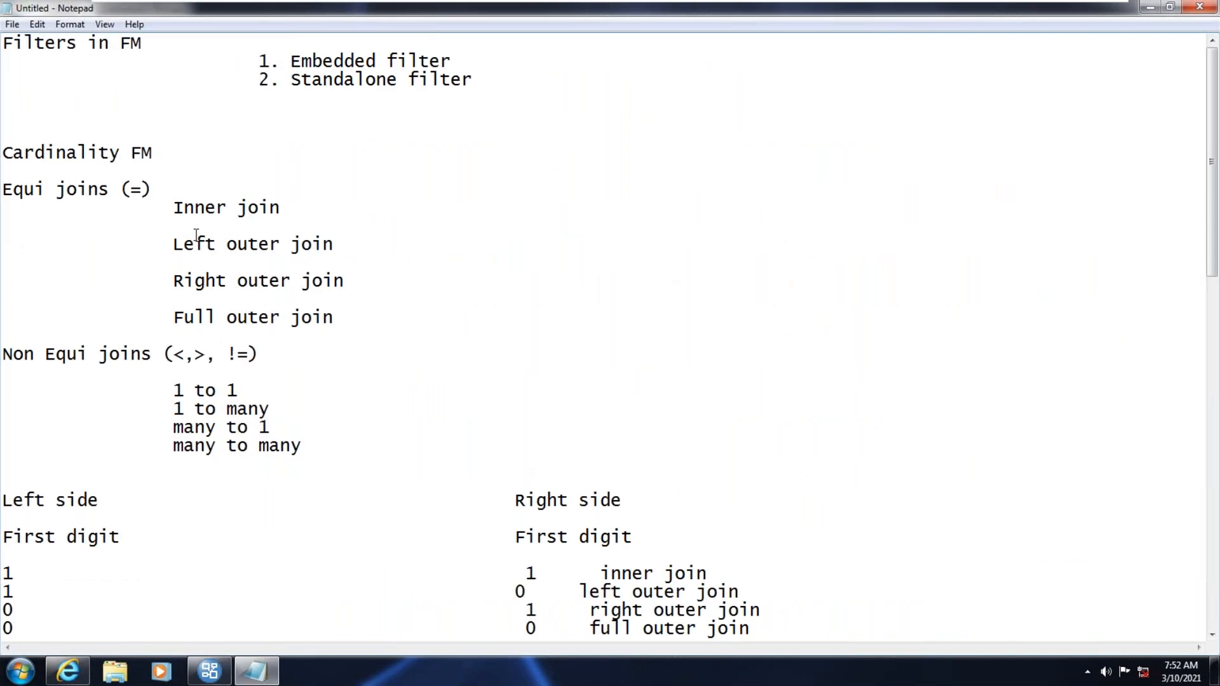
scroll(195, 242, "down", 18)
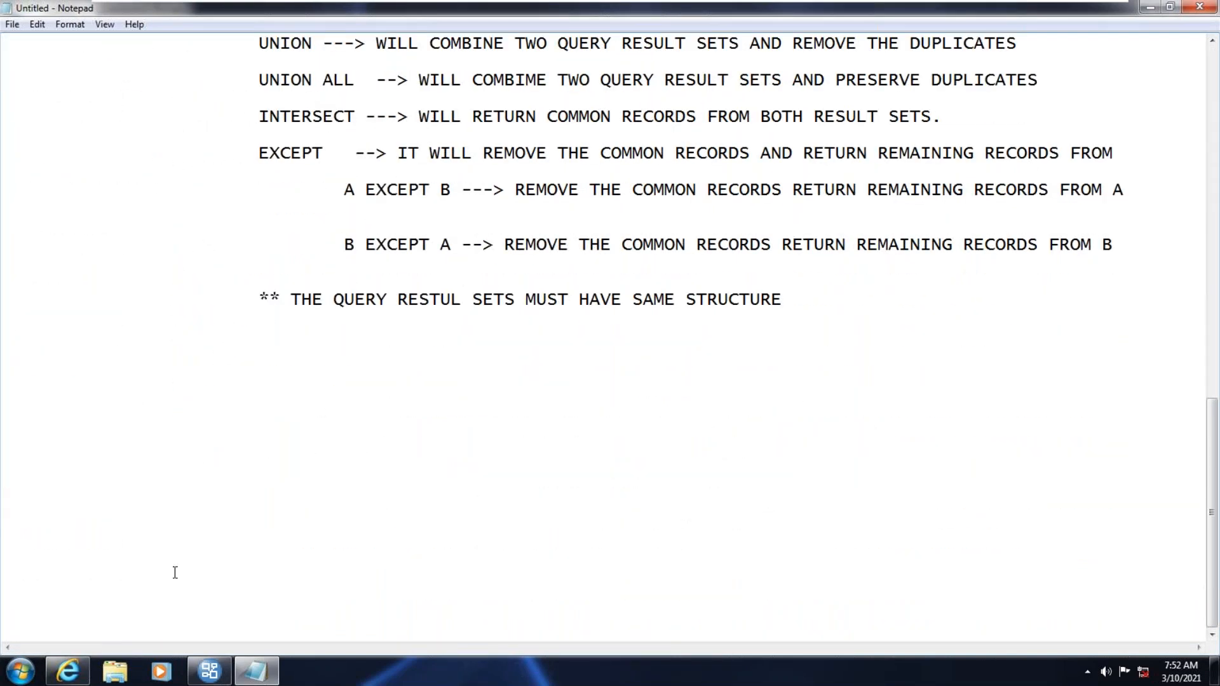
left_click(210, 671)
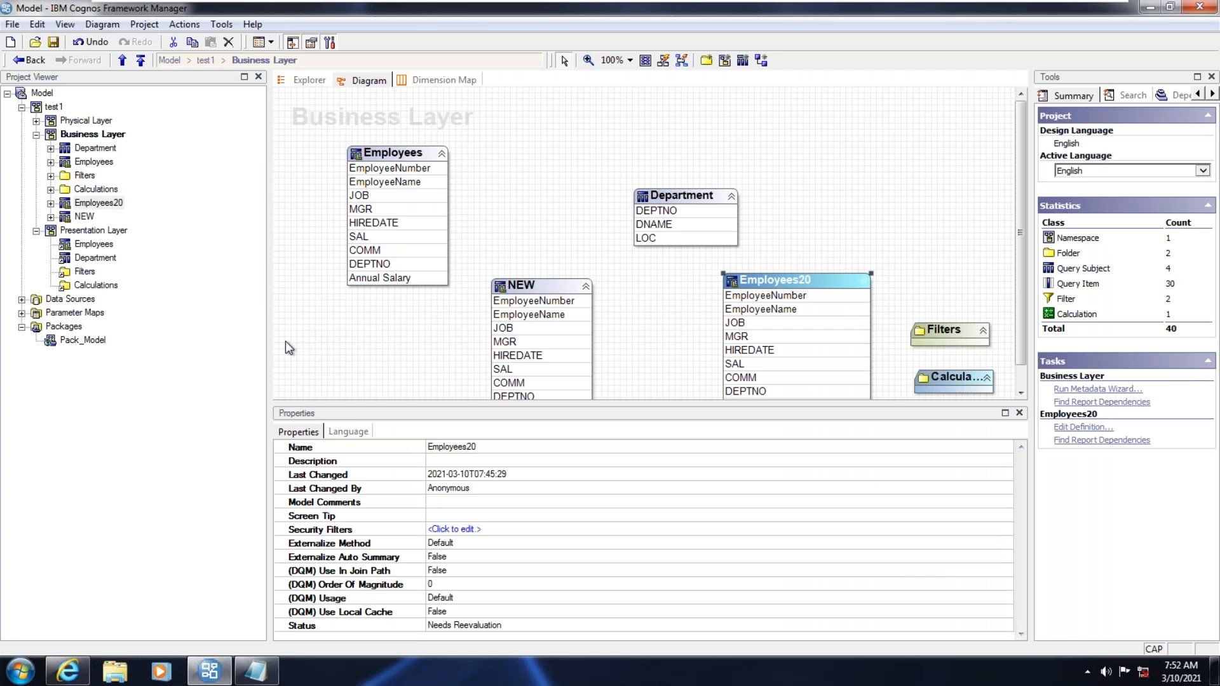
left_click(66, 670)
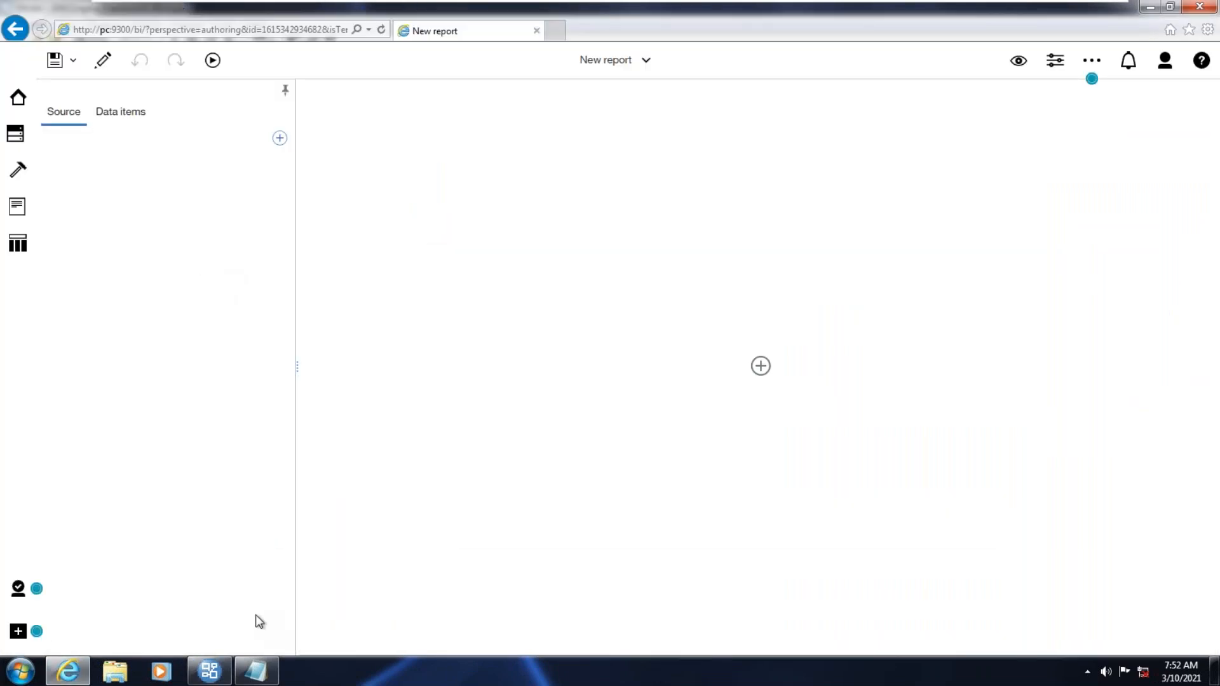
left_click(209, 671)
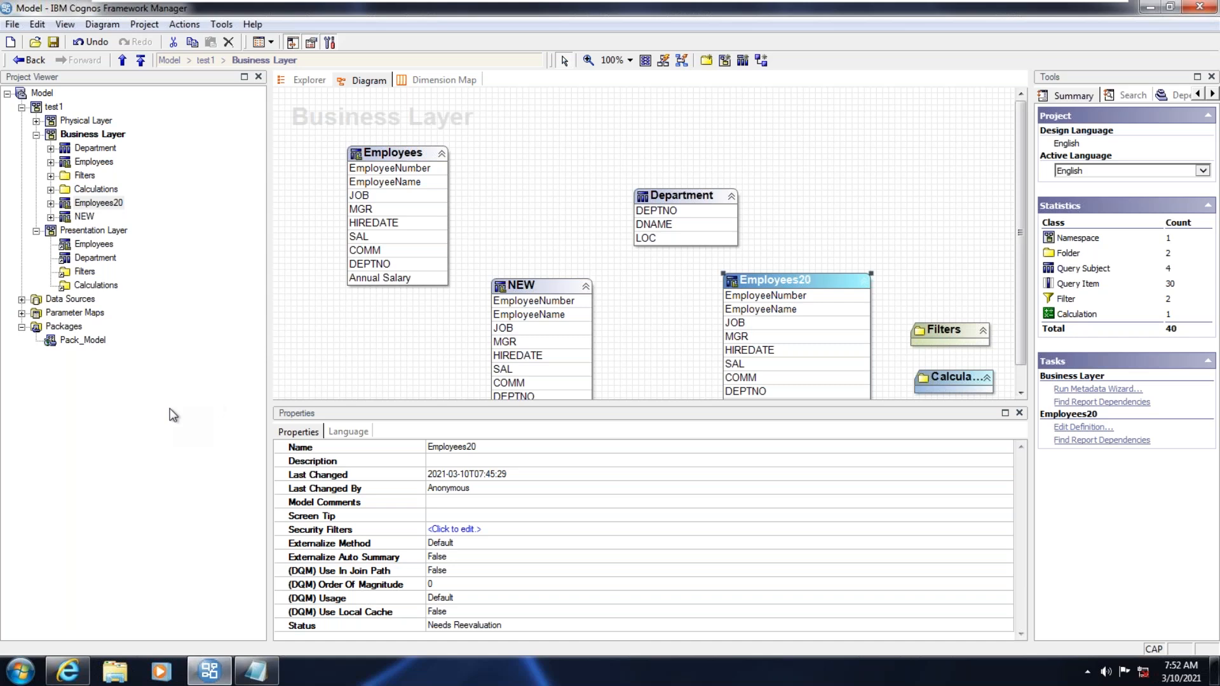
left_click(67, 671)
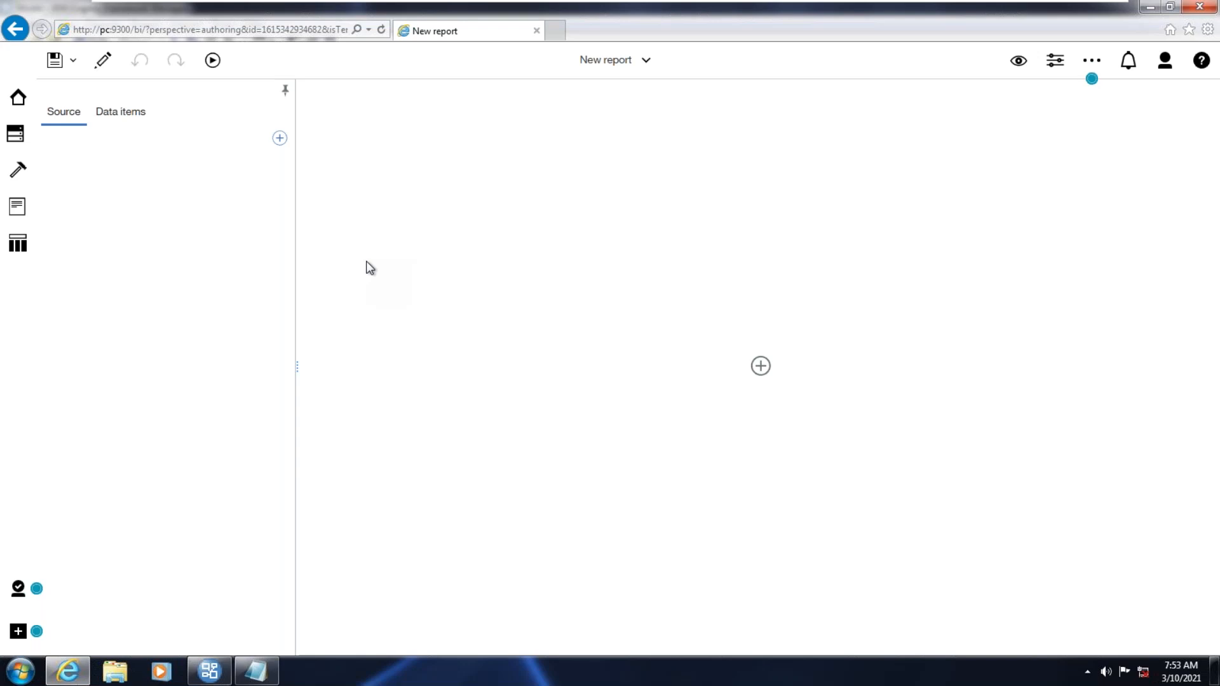
mouse_move(332, 3)
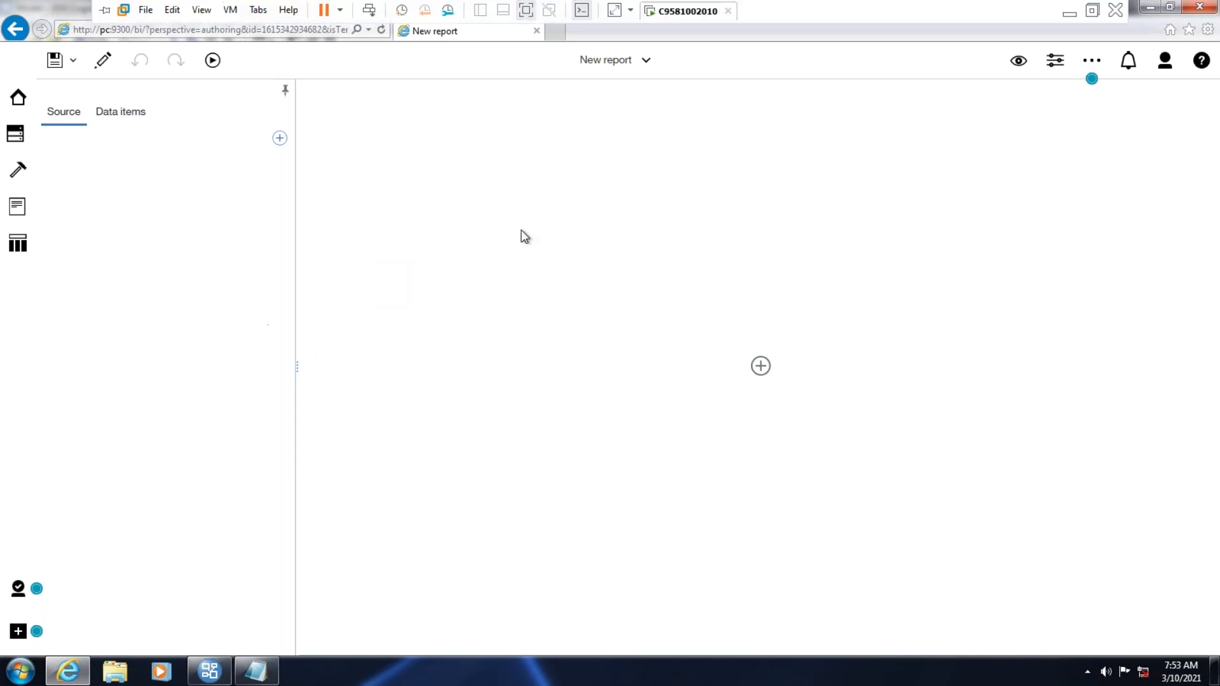
left_click(1069, 17)
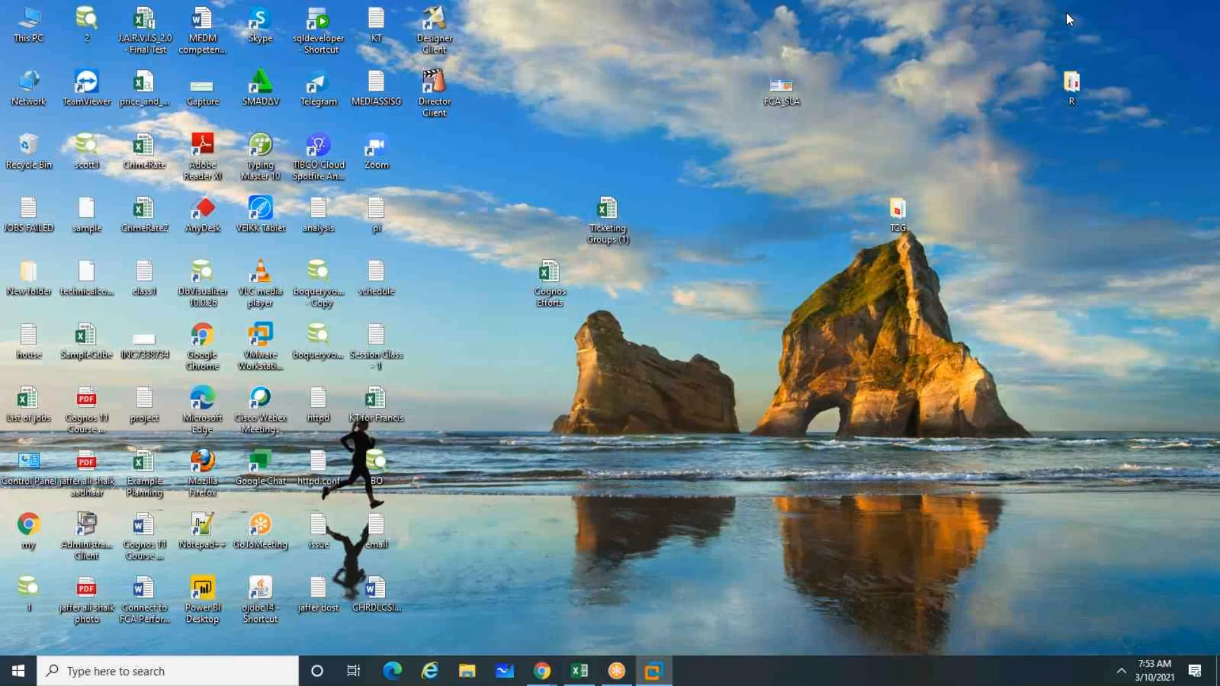
left_click(621, 675)
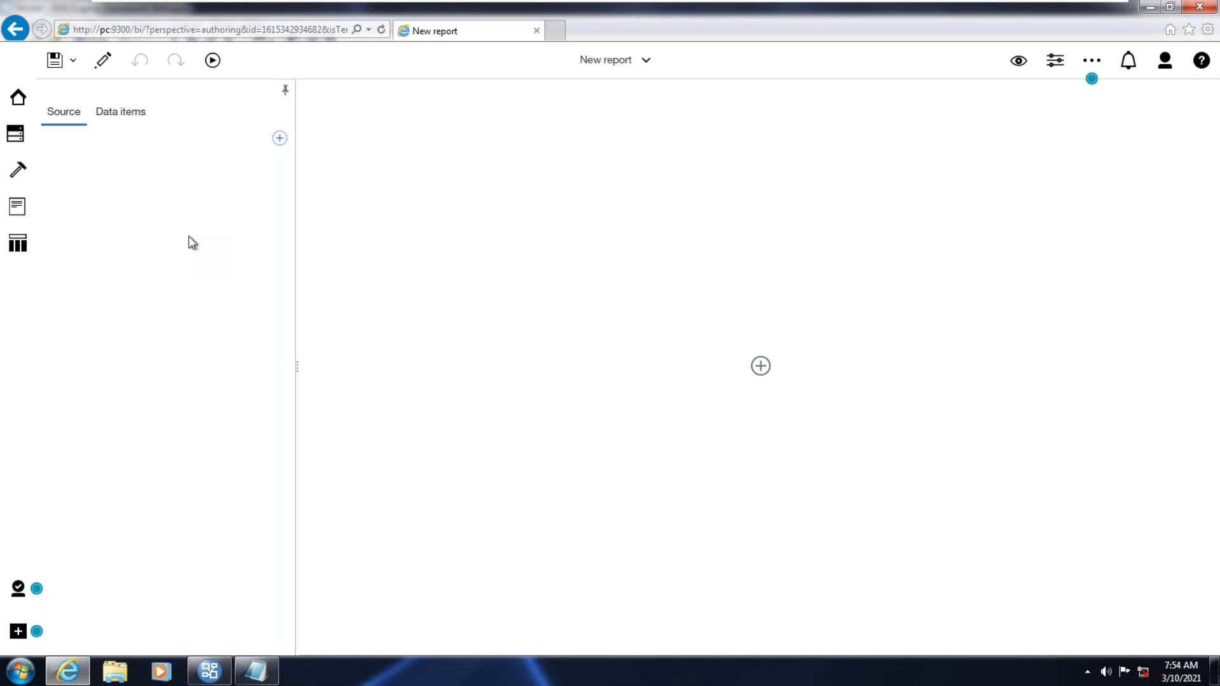
Display the companion applications available for creating other kinds of content in Cognos Analytics.
left_click(16, 632)
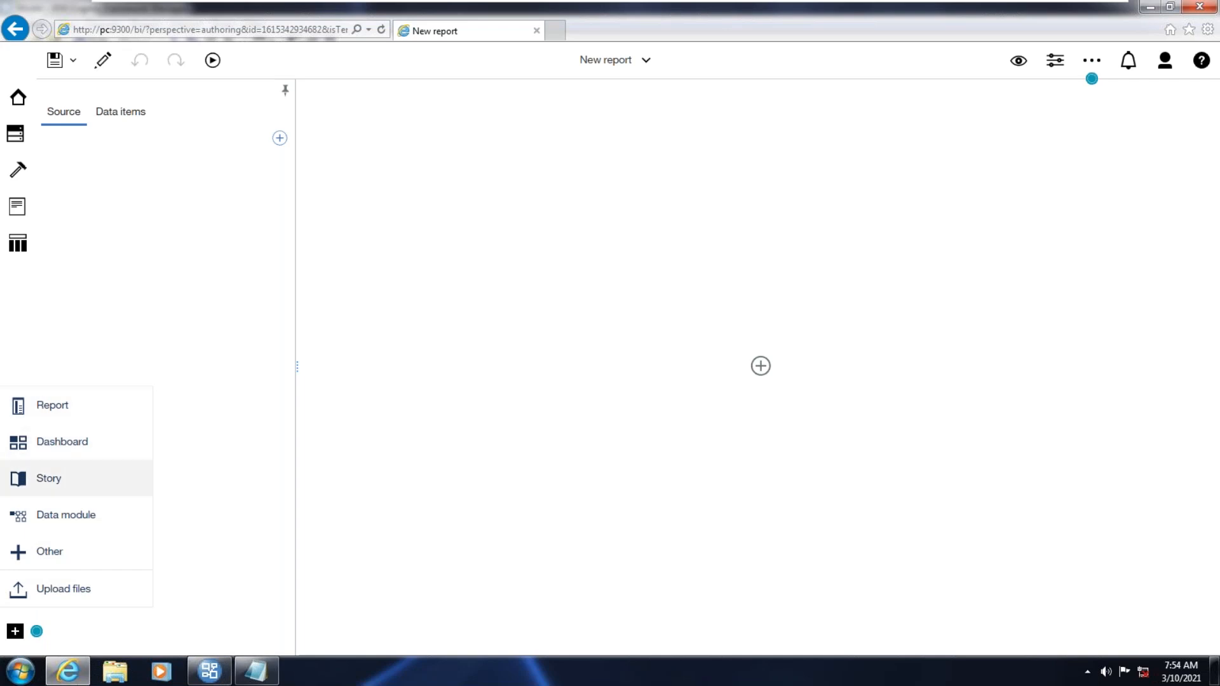
left_click(23, 552)
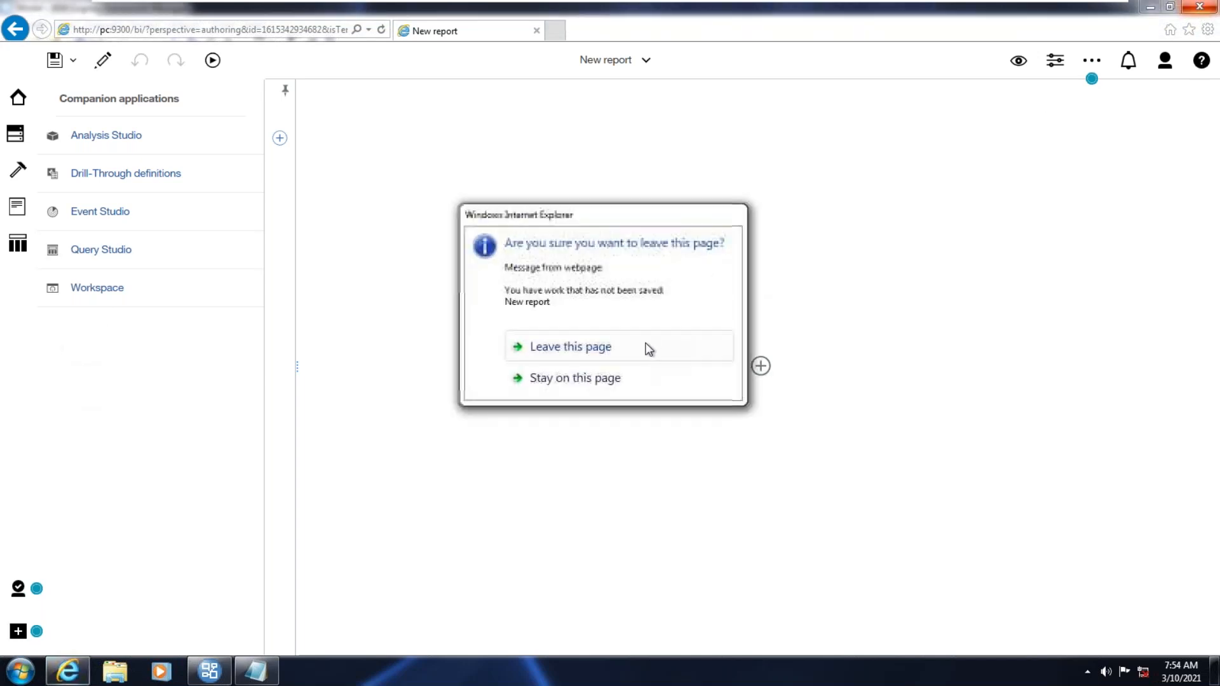
Leave the unsaved new report, closing the browser, and close Framework Manager.
left_click(645, 347)
left_click(1200, 7)
left_click(756, 401)
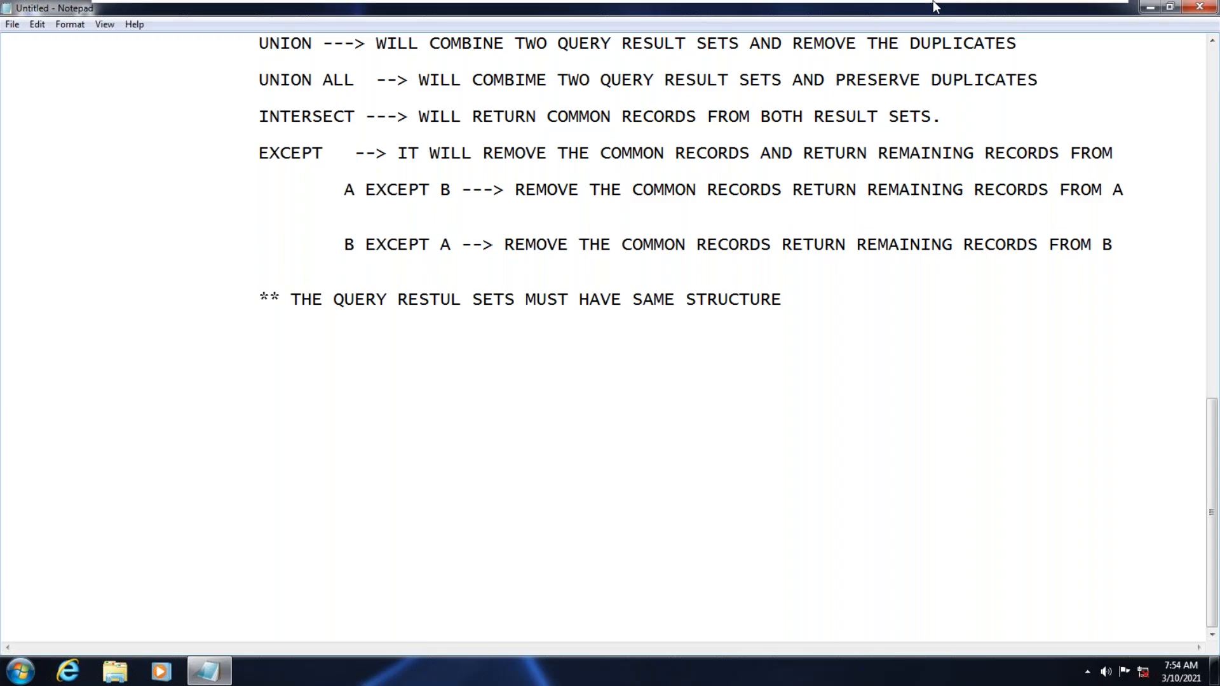
Close VMware Workstation and suspend the running virtual machine.
mouse_move(936, 2)
left_click(1116, 13)
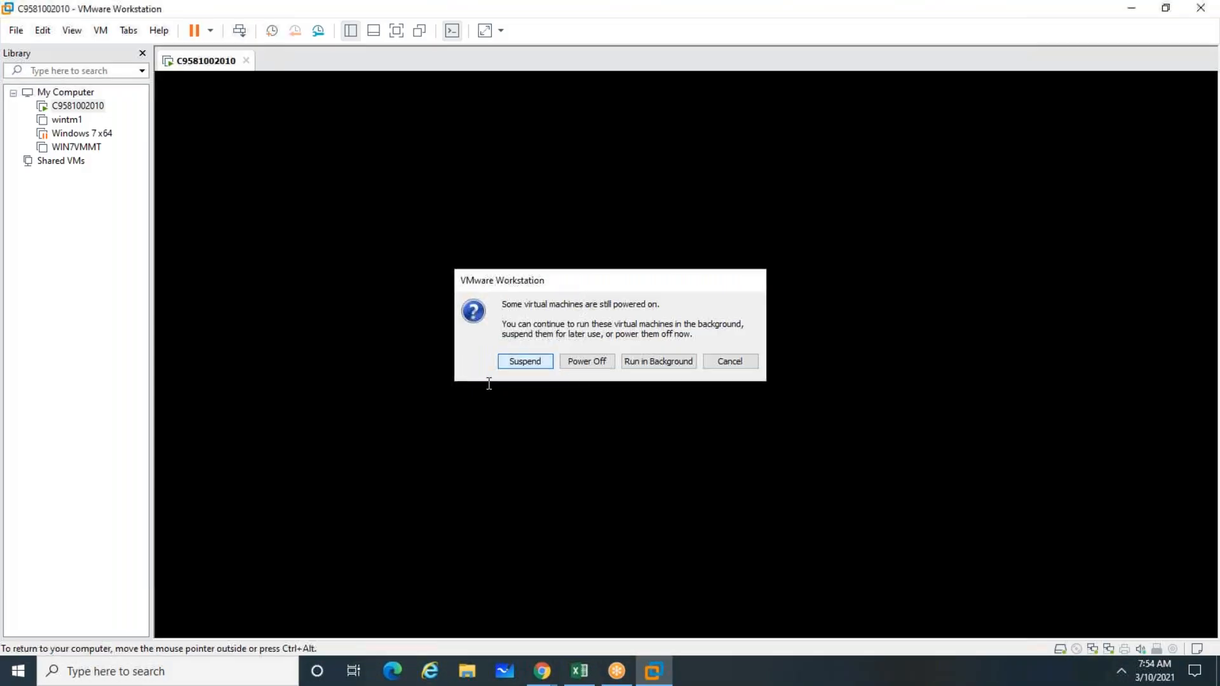
left_click(522, 360)
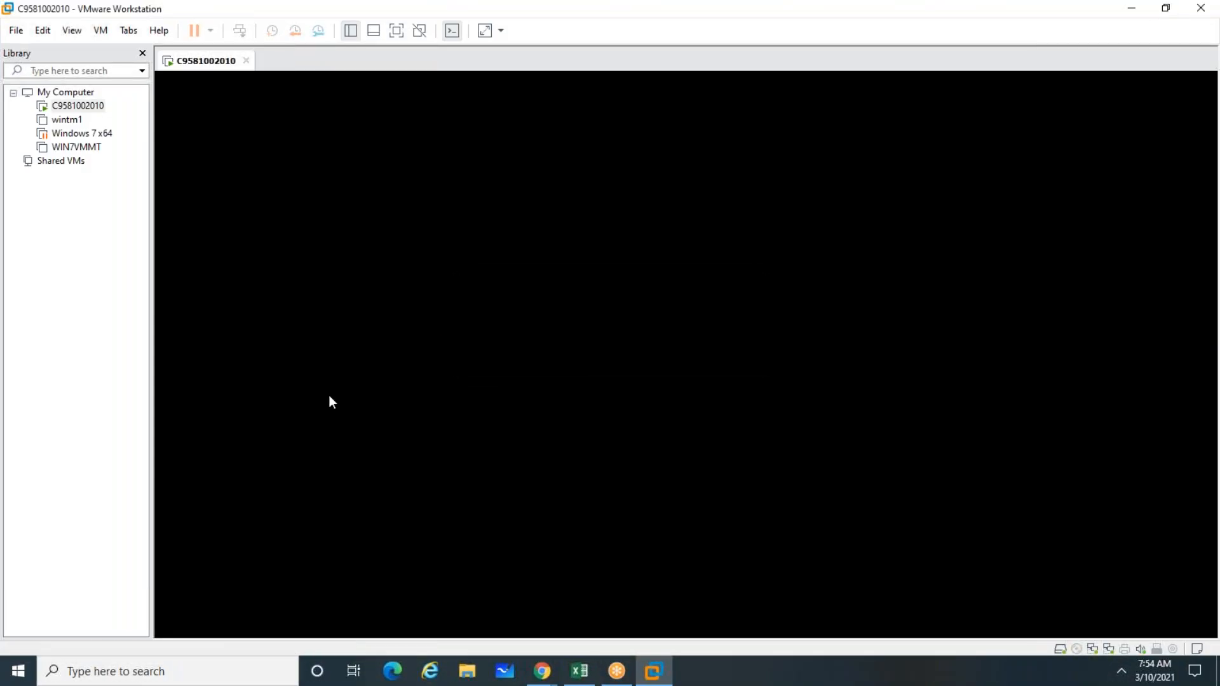